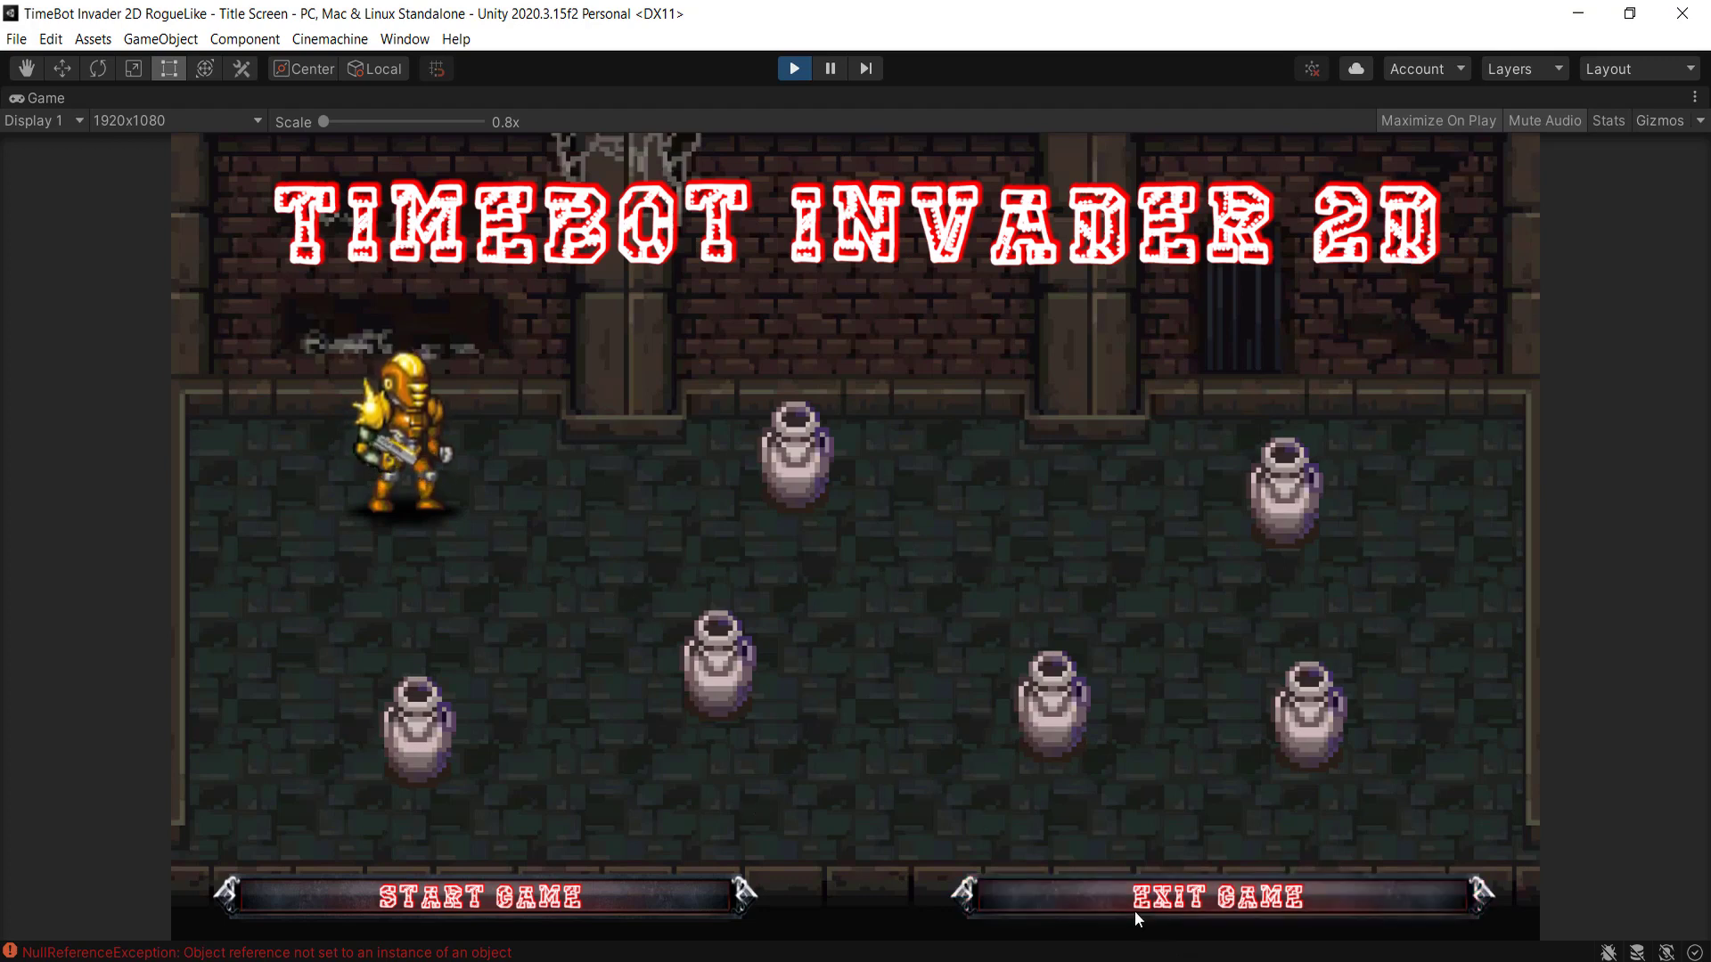
- Test the title screen's Exit Game and Start Game options and try moving and shooting among the skeletons in Level 1
{"action": "left_click", "coordinate": [1176, 896]}
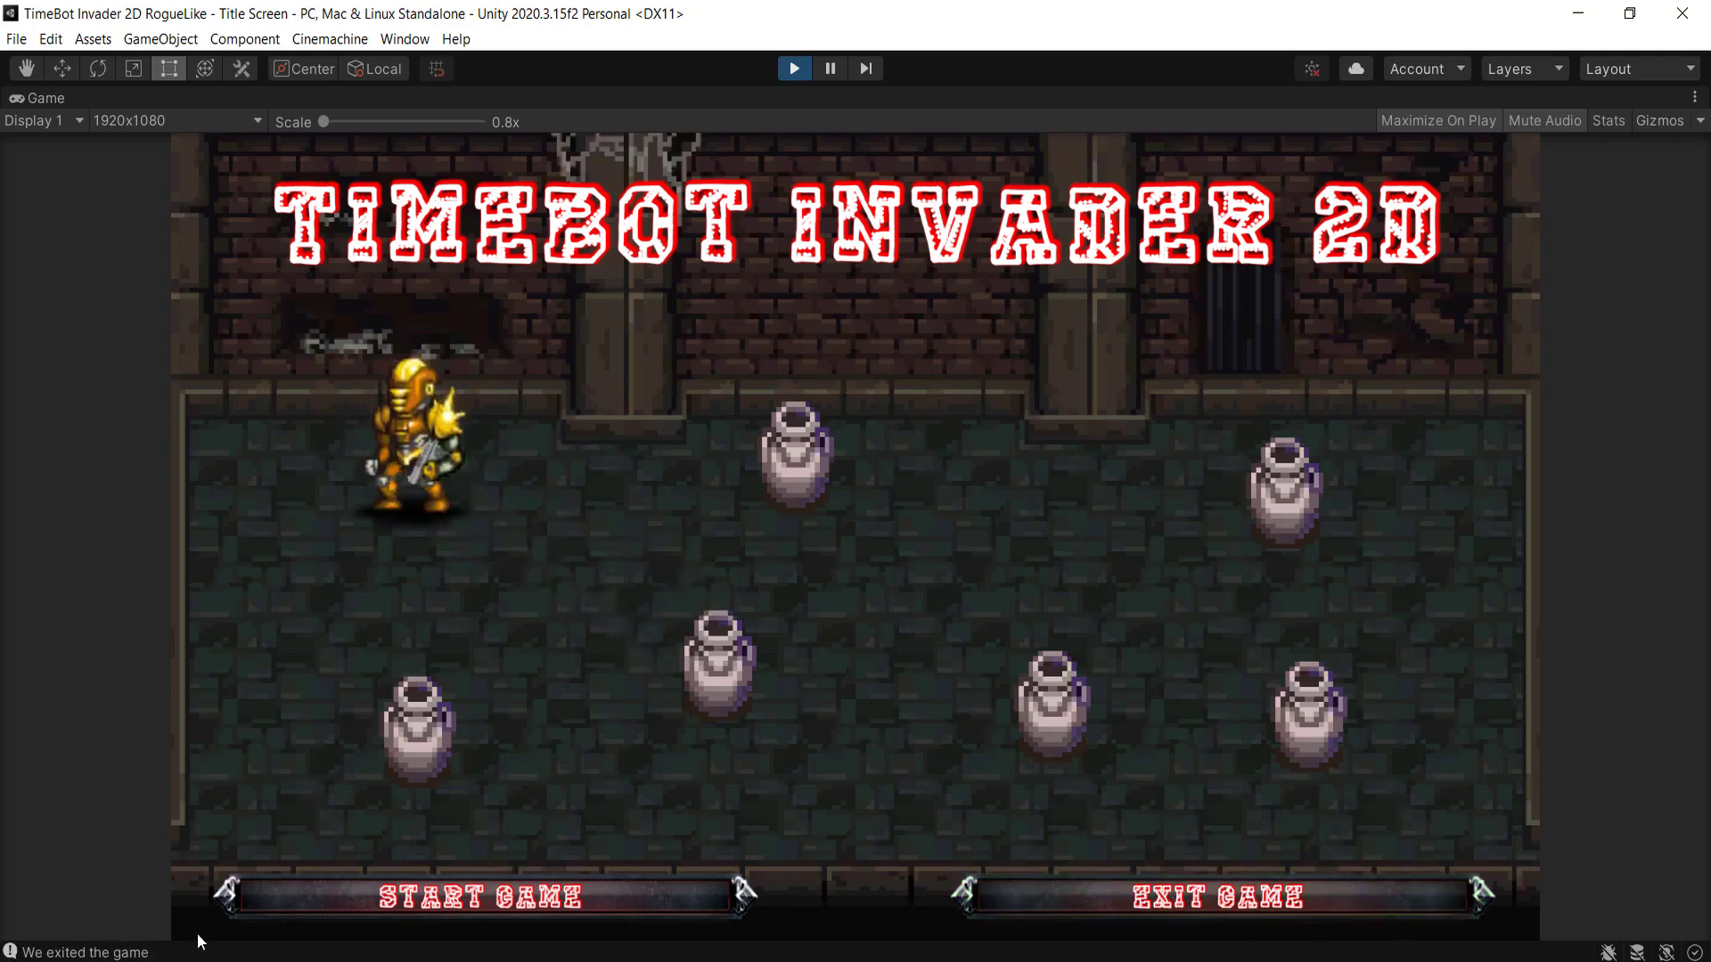
{"action": "left_click", "coordinate": [504, 902]}
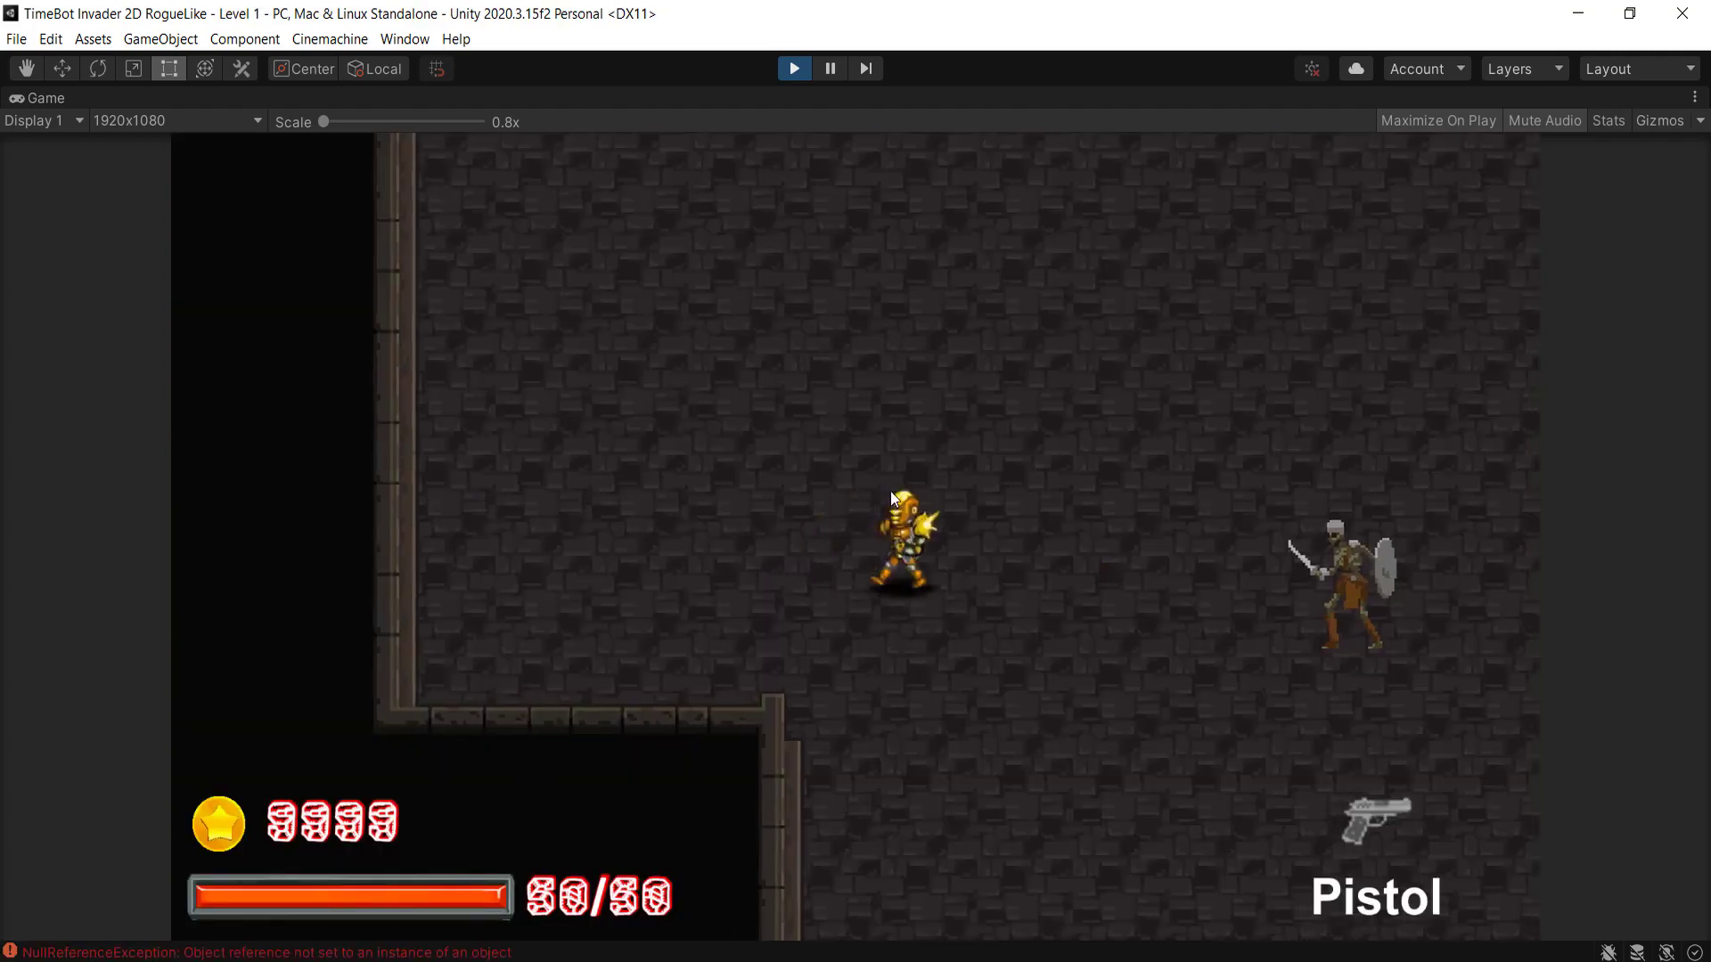
{"action": "key", "text": "s"}
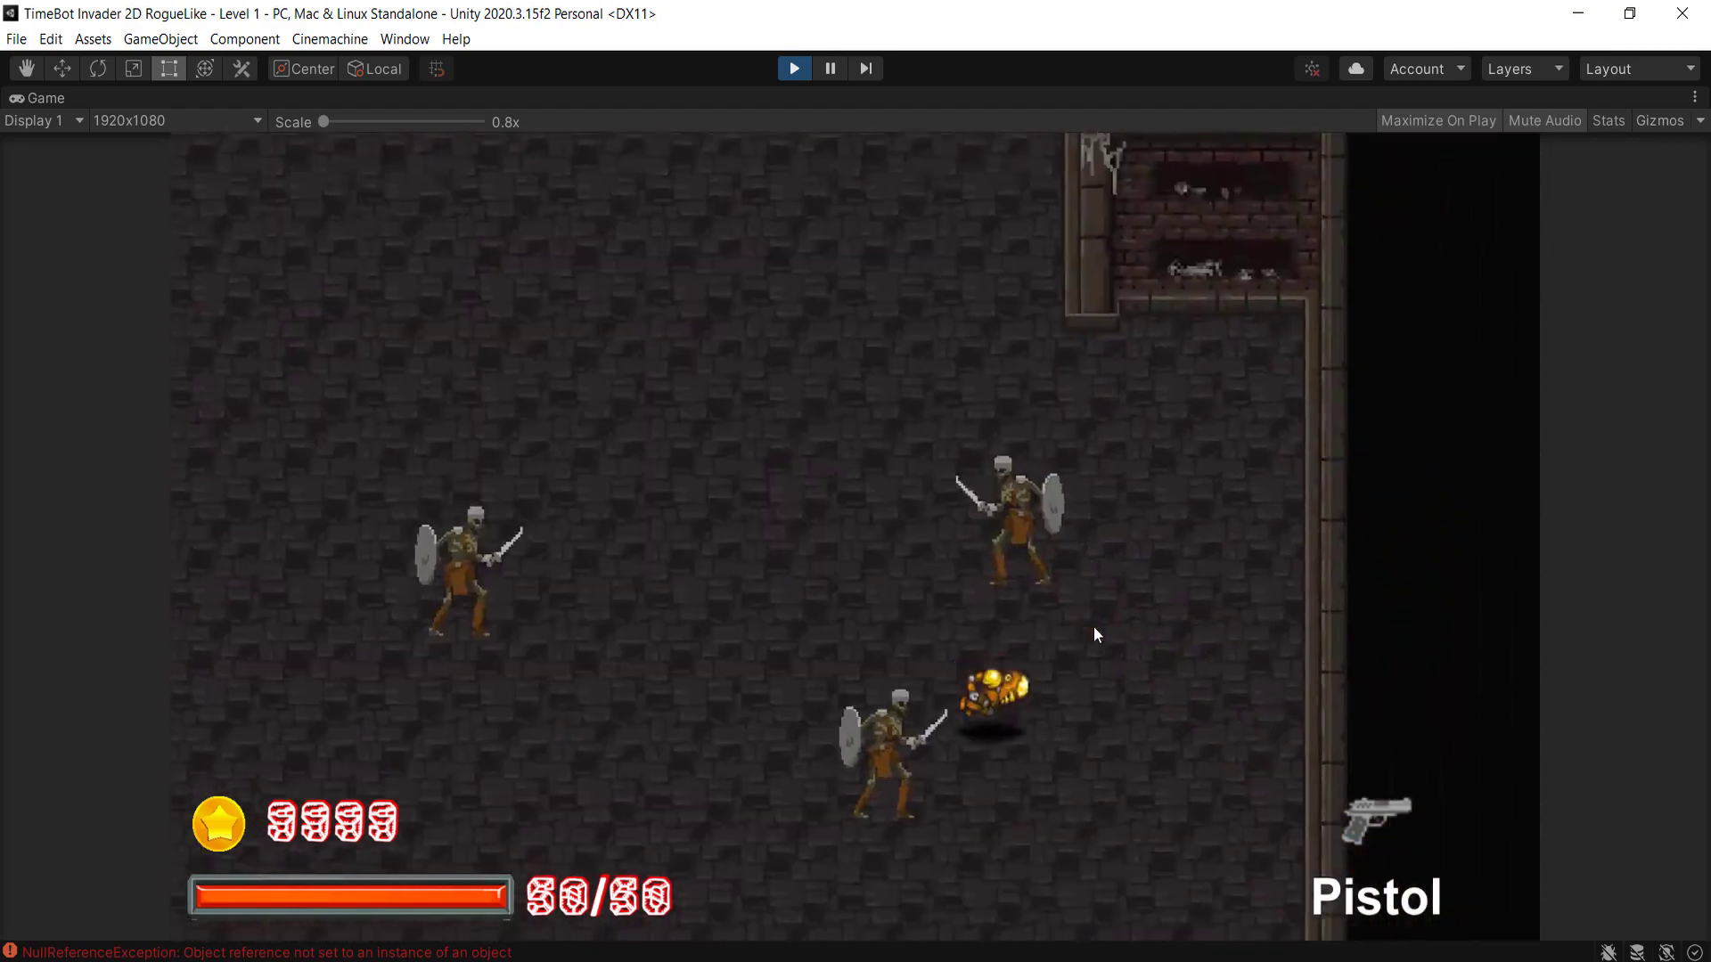
{"action": "left_click", "coordinate": [898, 580]}
{"action": "key", "text": "w"}
{"action": "left_click", "coordinate": [1019, 303]}
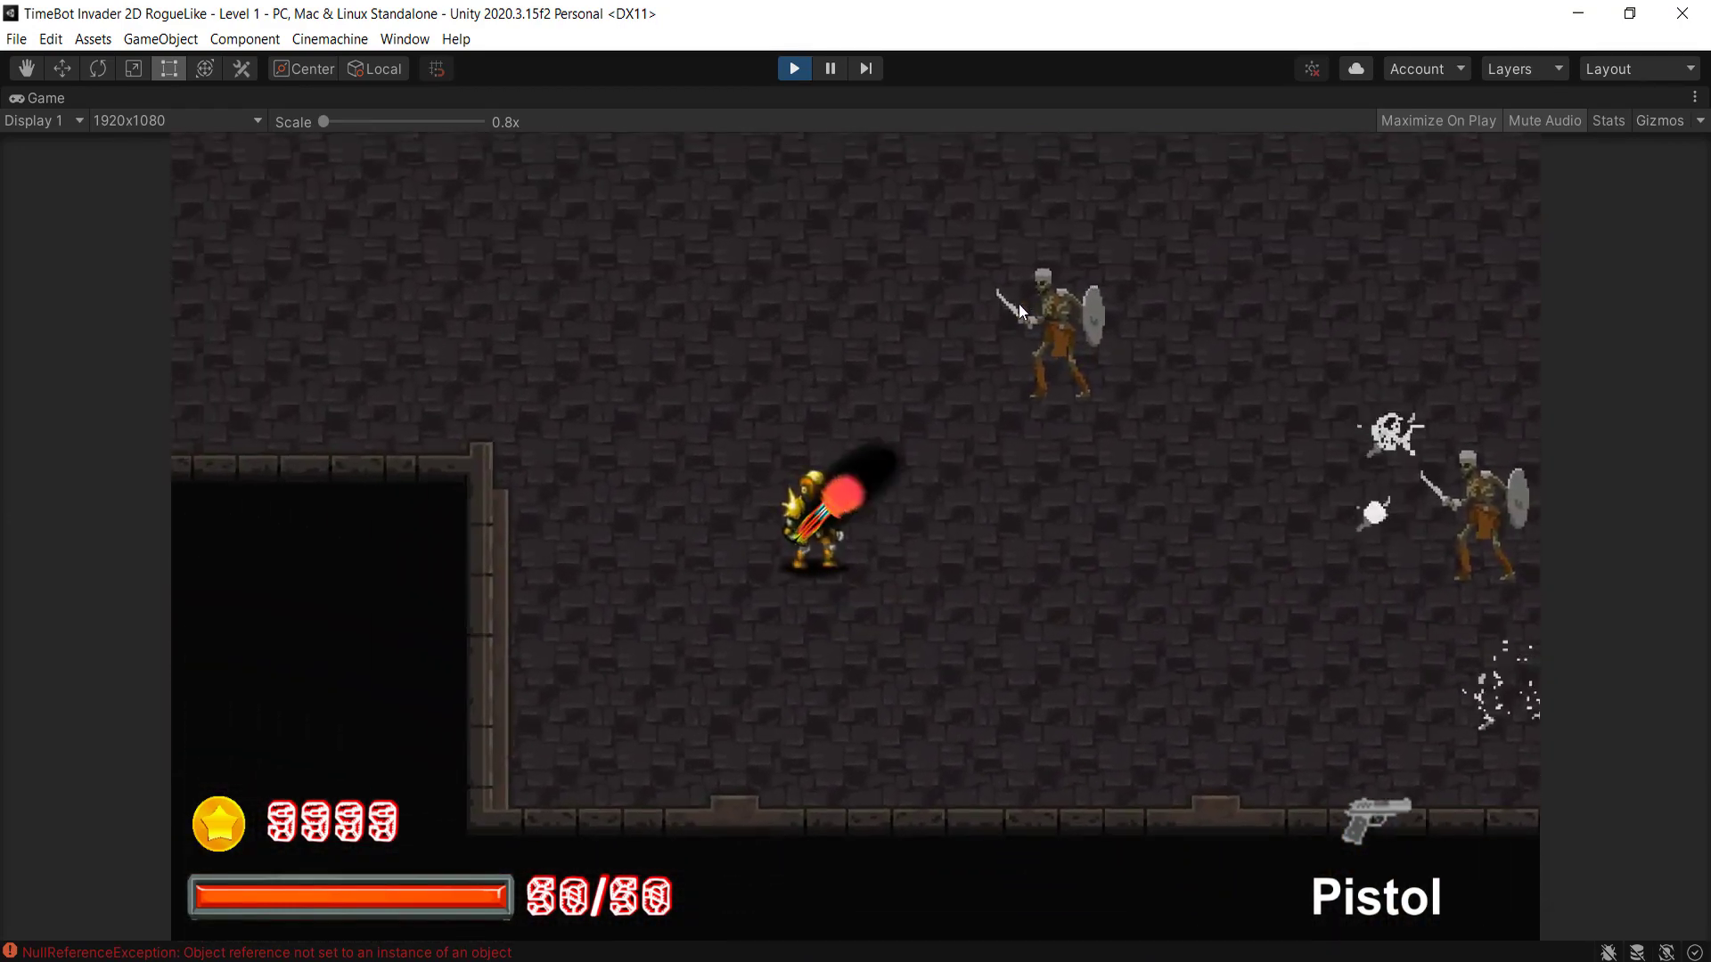
{"action": "key", "text": "w"}
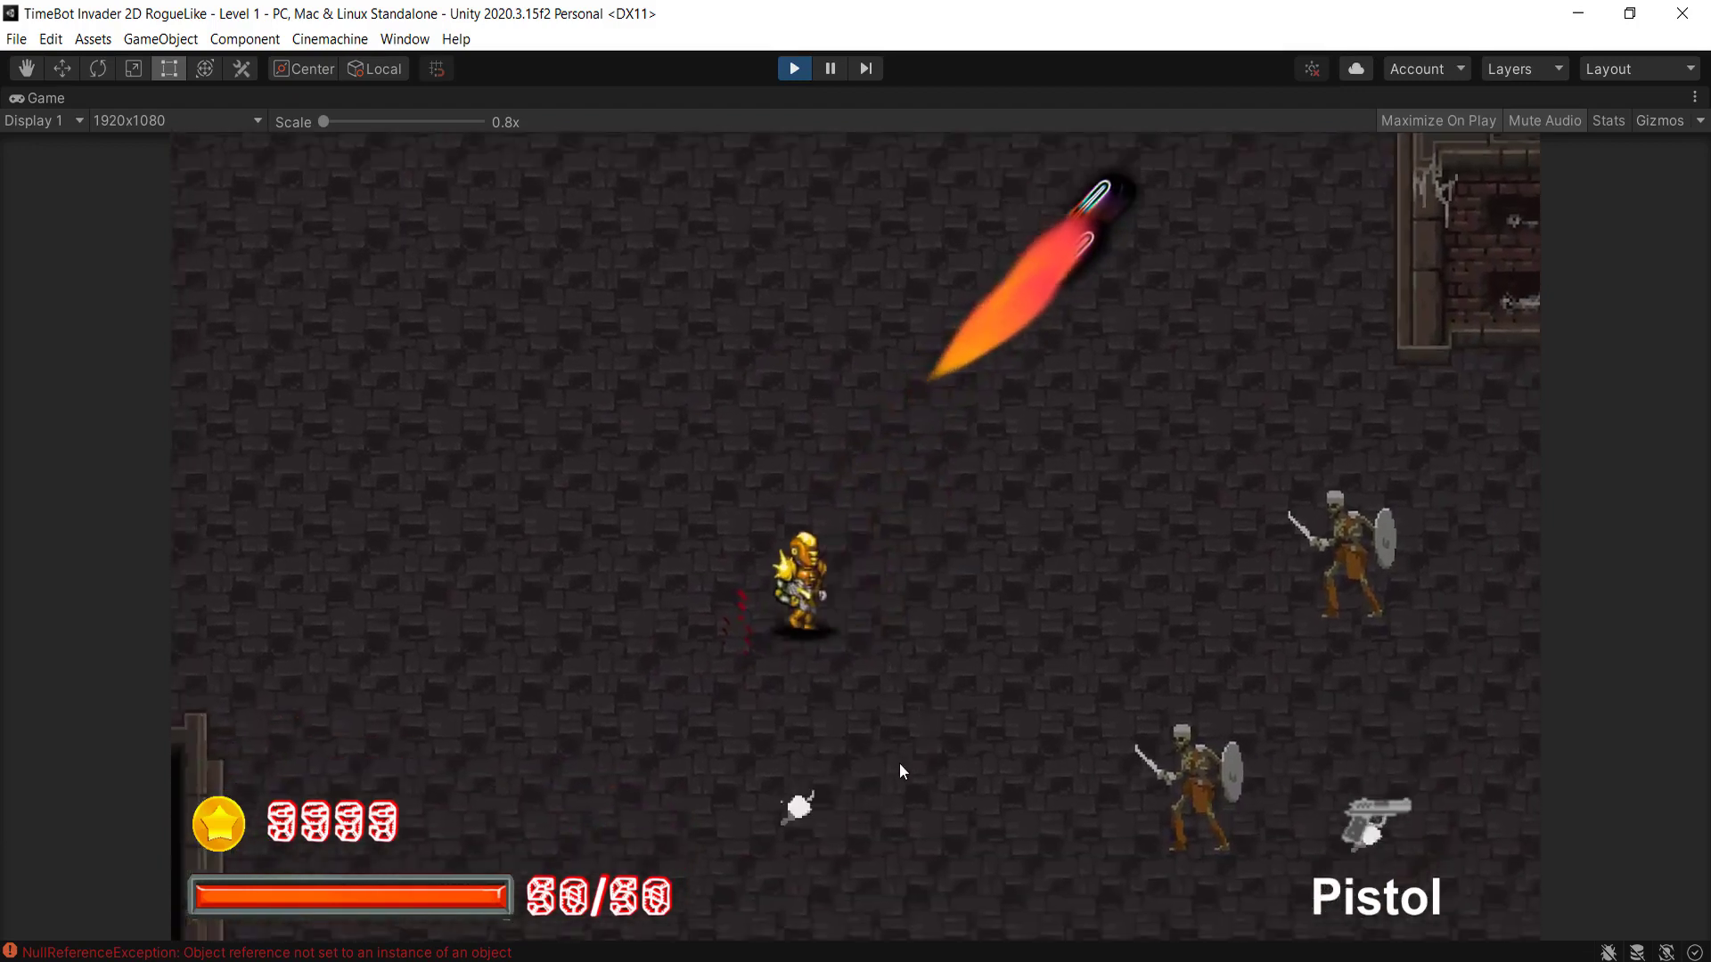
{"action": "key", "text": "a"}
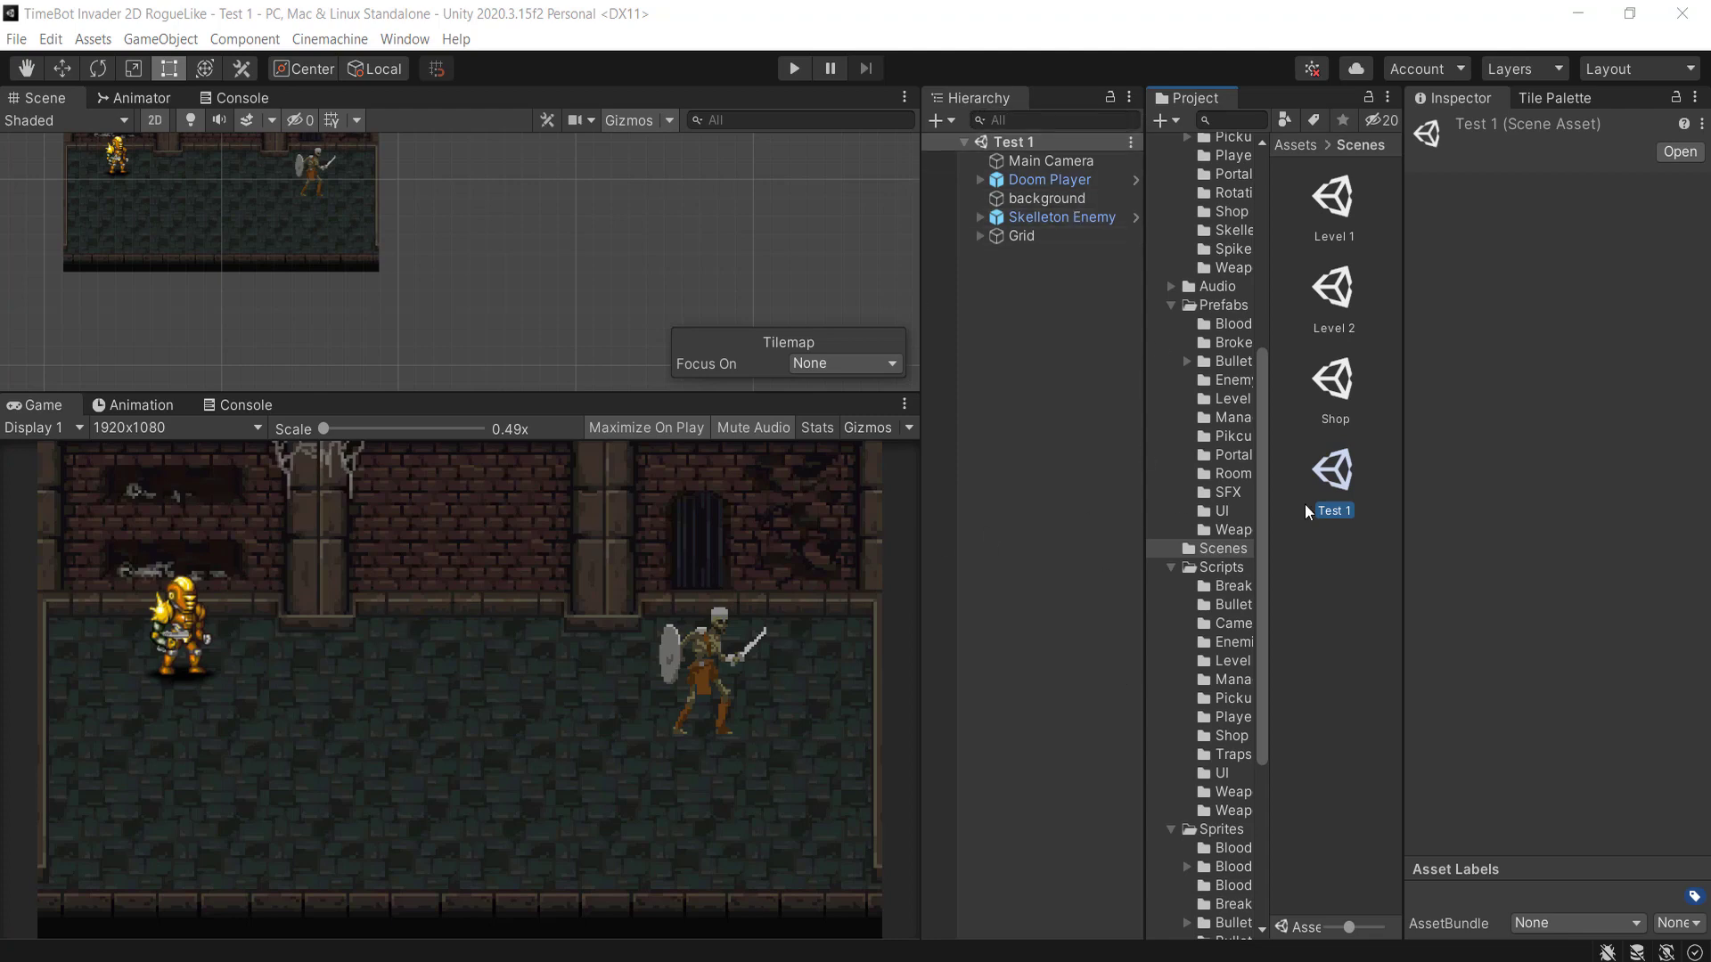
- Rename the Test 1 scene as Title Screen, reloading it, and delete the Skeleton Enemy from it
{"action": "key", "text": "F2"}
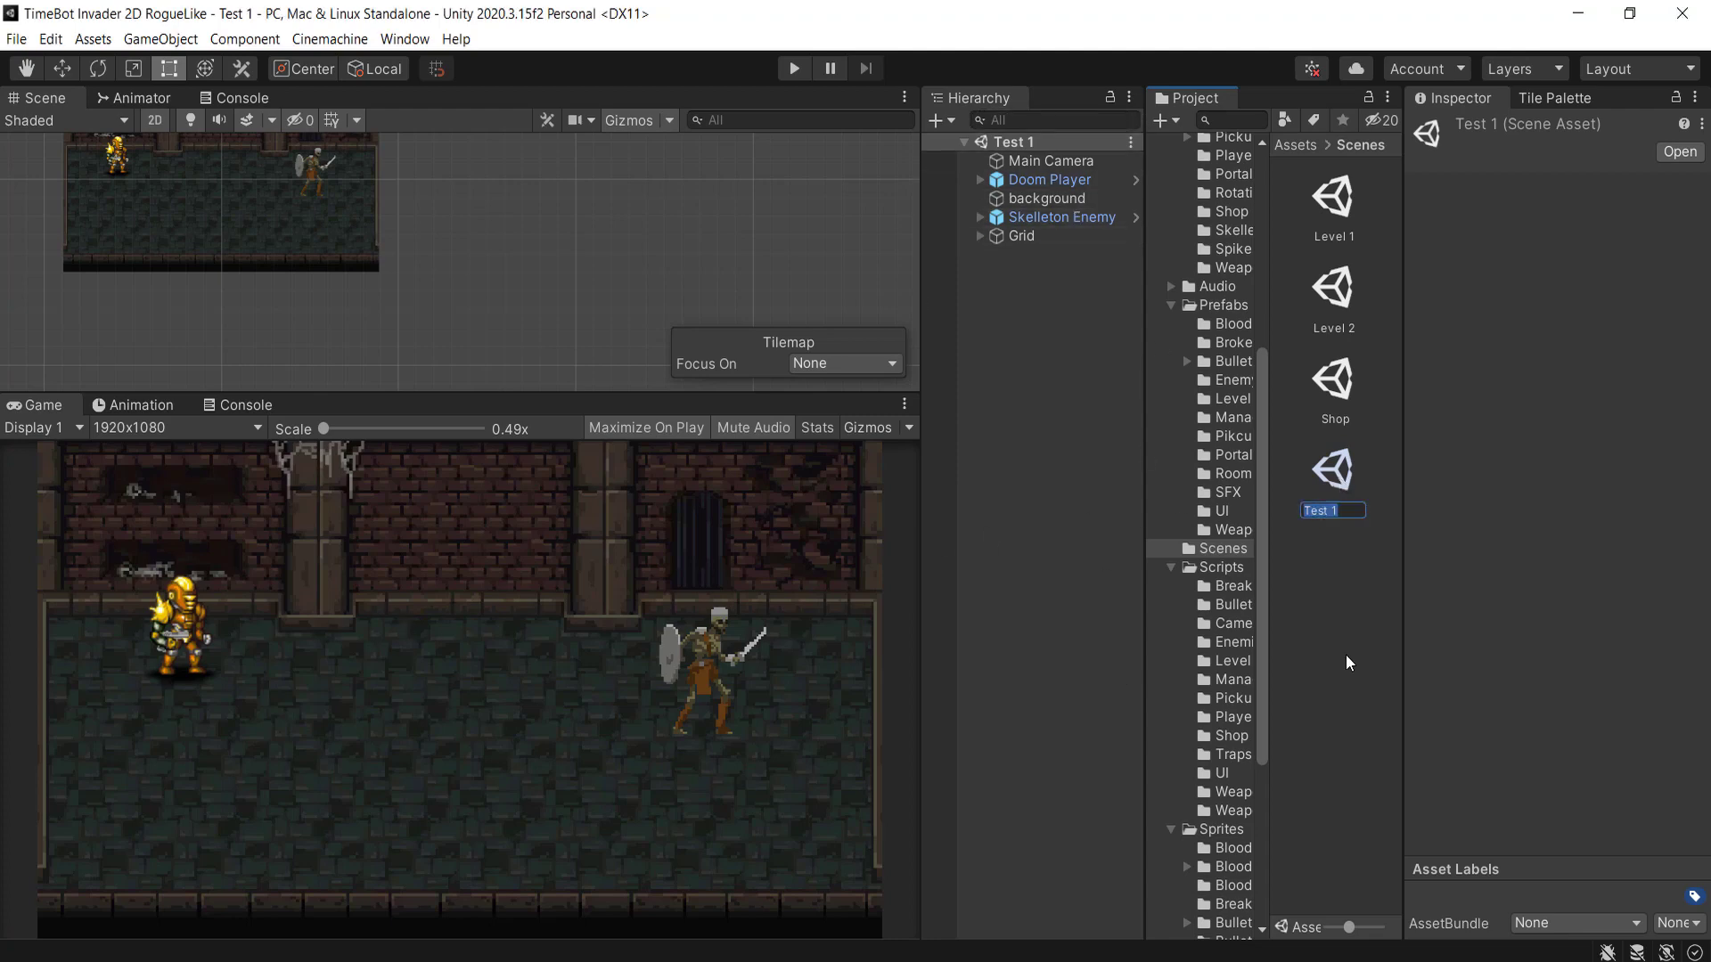
{"action": "type", "text": "Title Screen"}
{"action": "key", "text": "Return"}
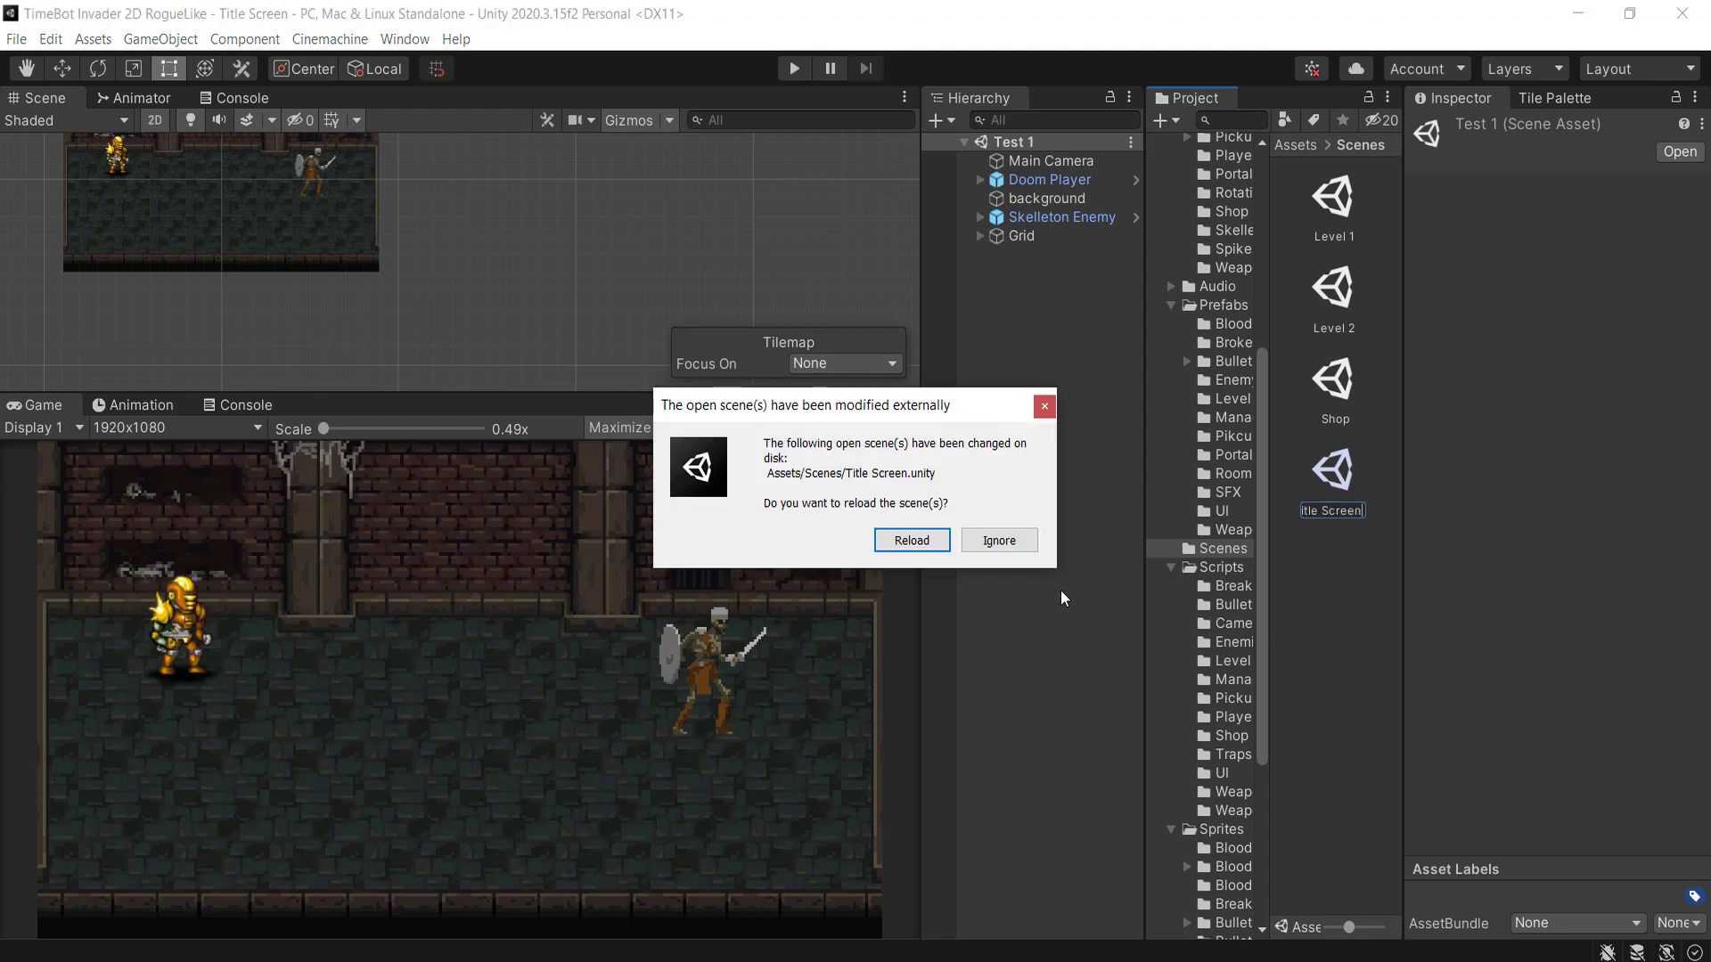
{"action": "left_click", "coordinate": [912, 541]}
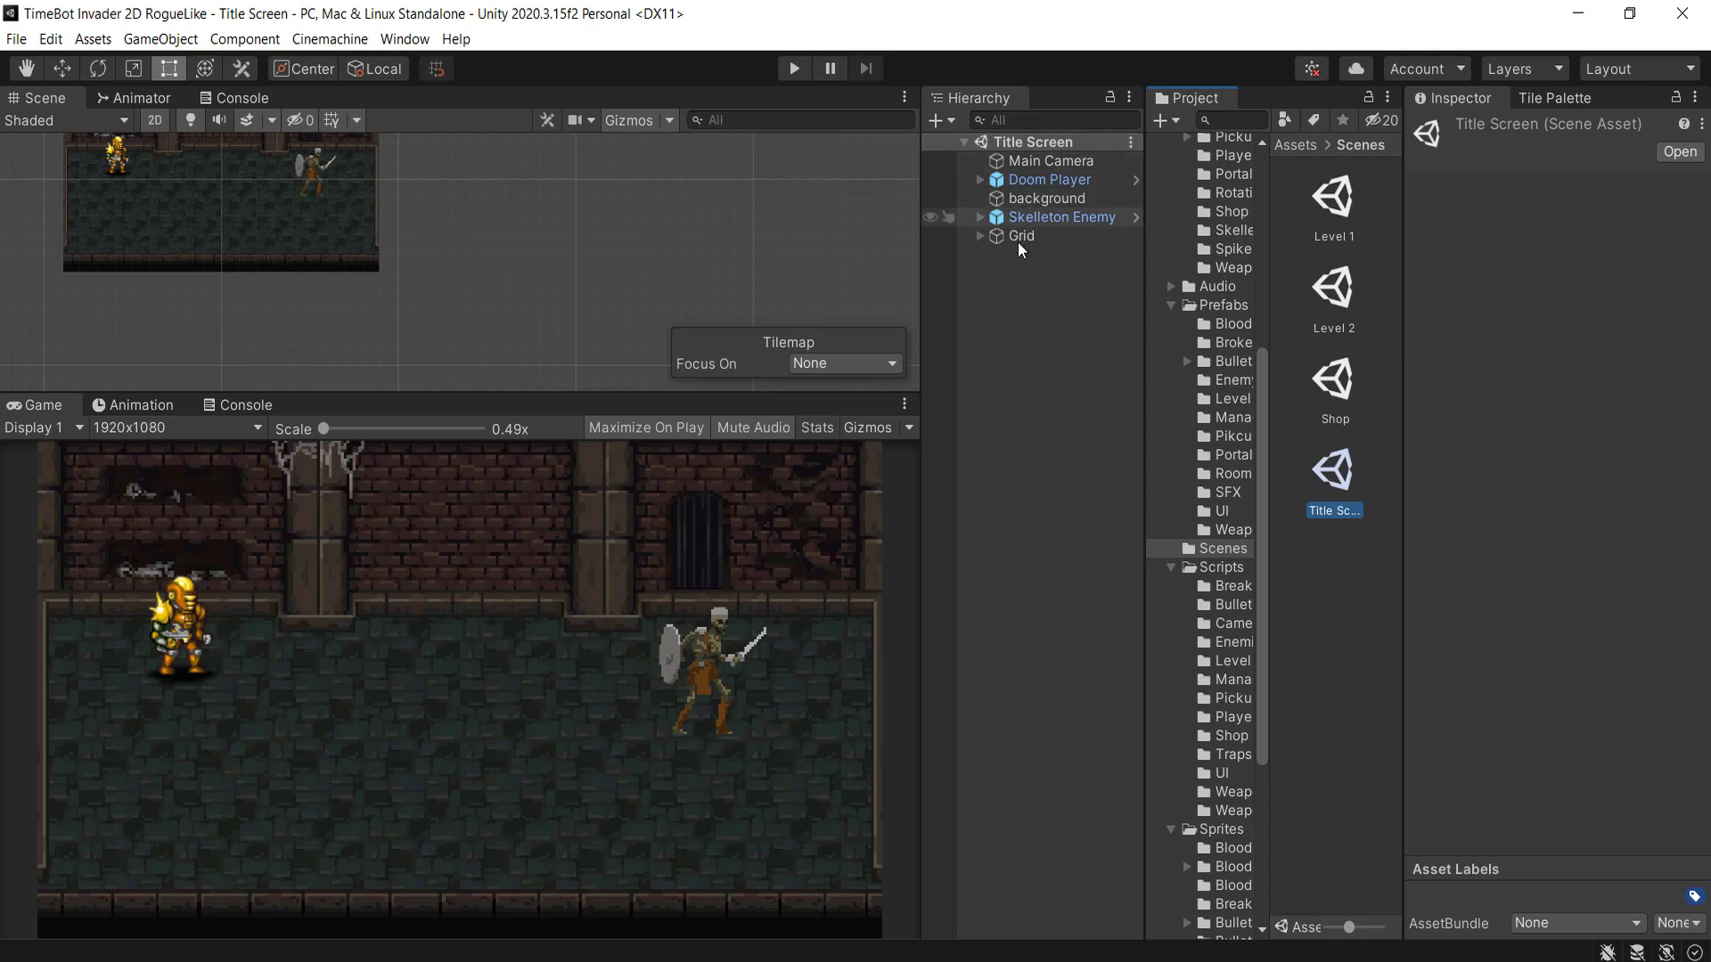
{"action": "left_click", "coordinate": [1039, 219]}
{"action": "key", "text": "Delete"}
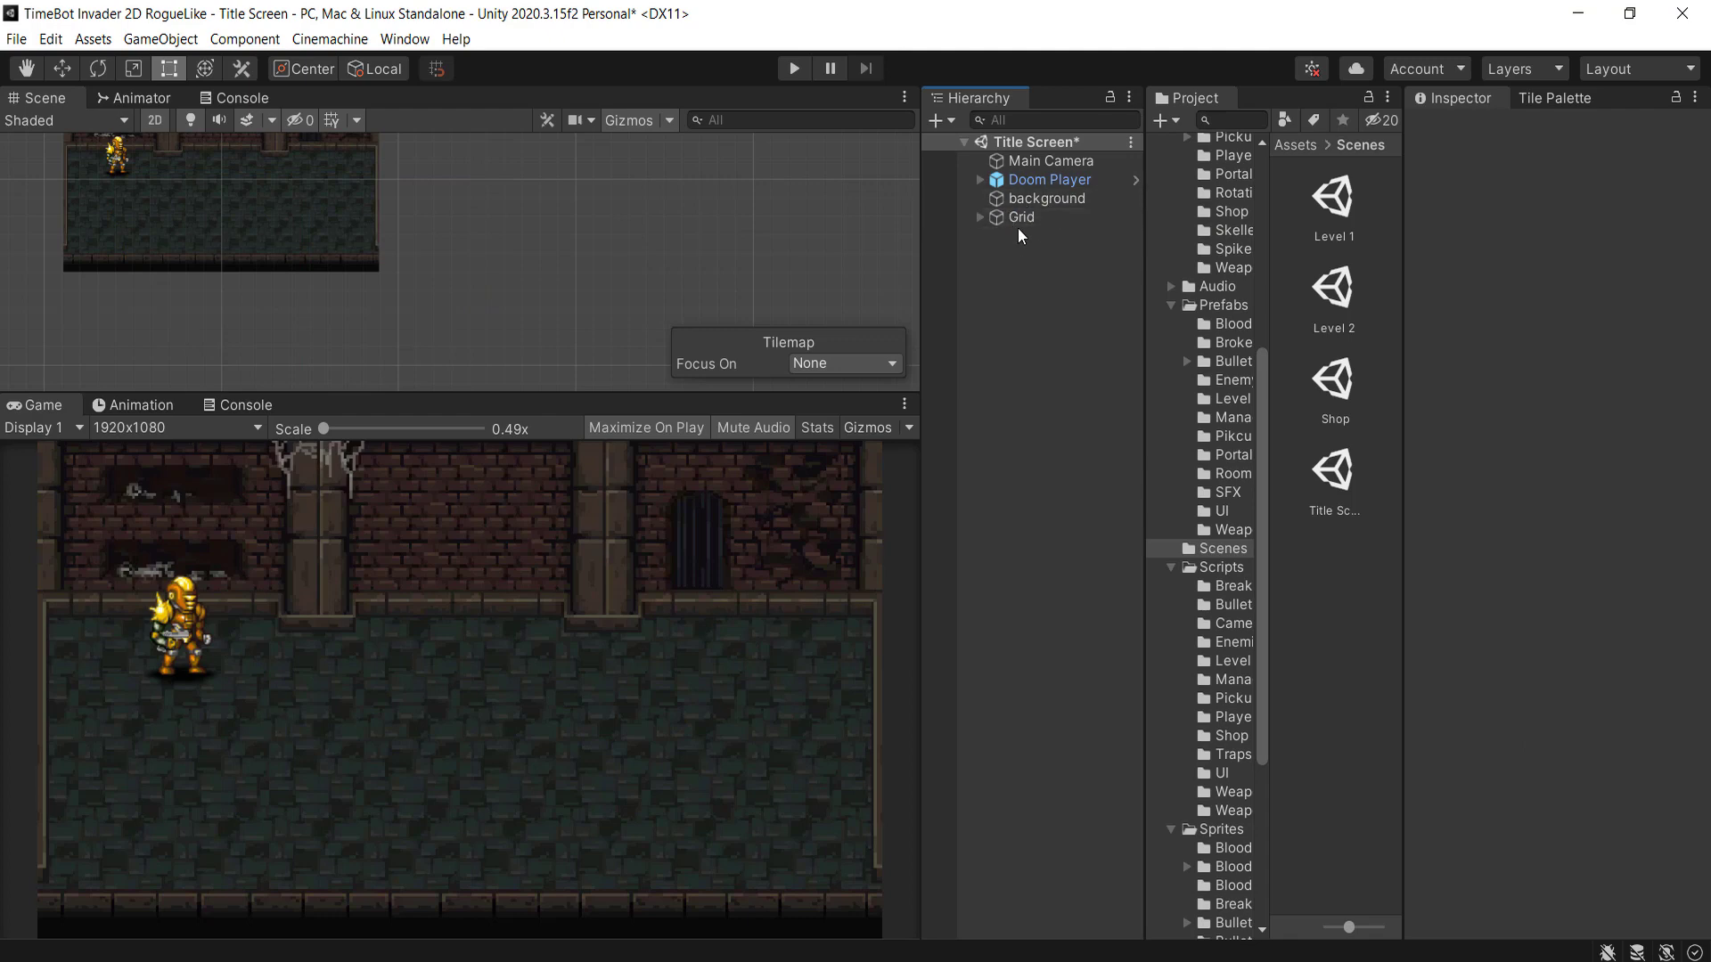
- Place six breakable pots from the Broken Parts prefabs at scattered spots across the dungeon floor of the scene
{"action": "left_click", "coordinate": [1223, 305]}
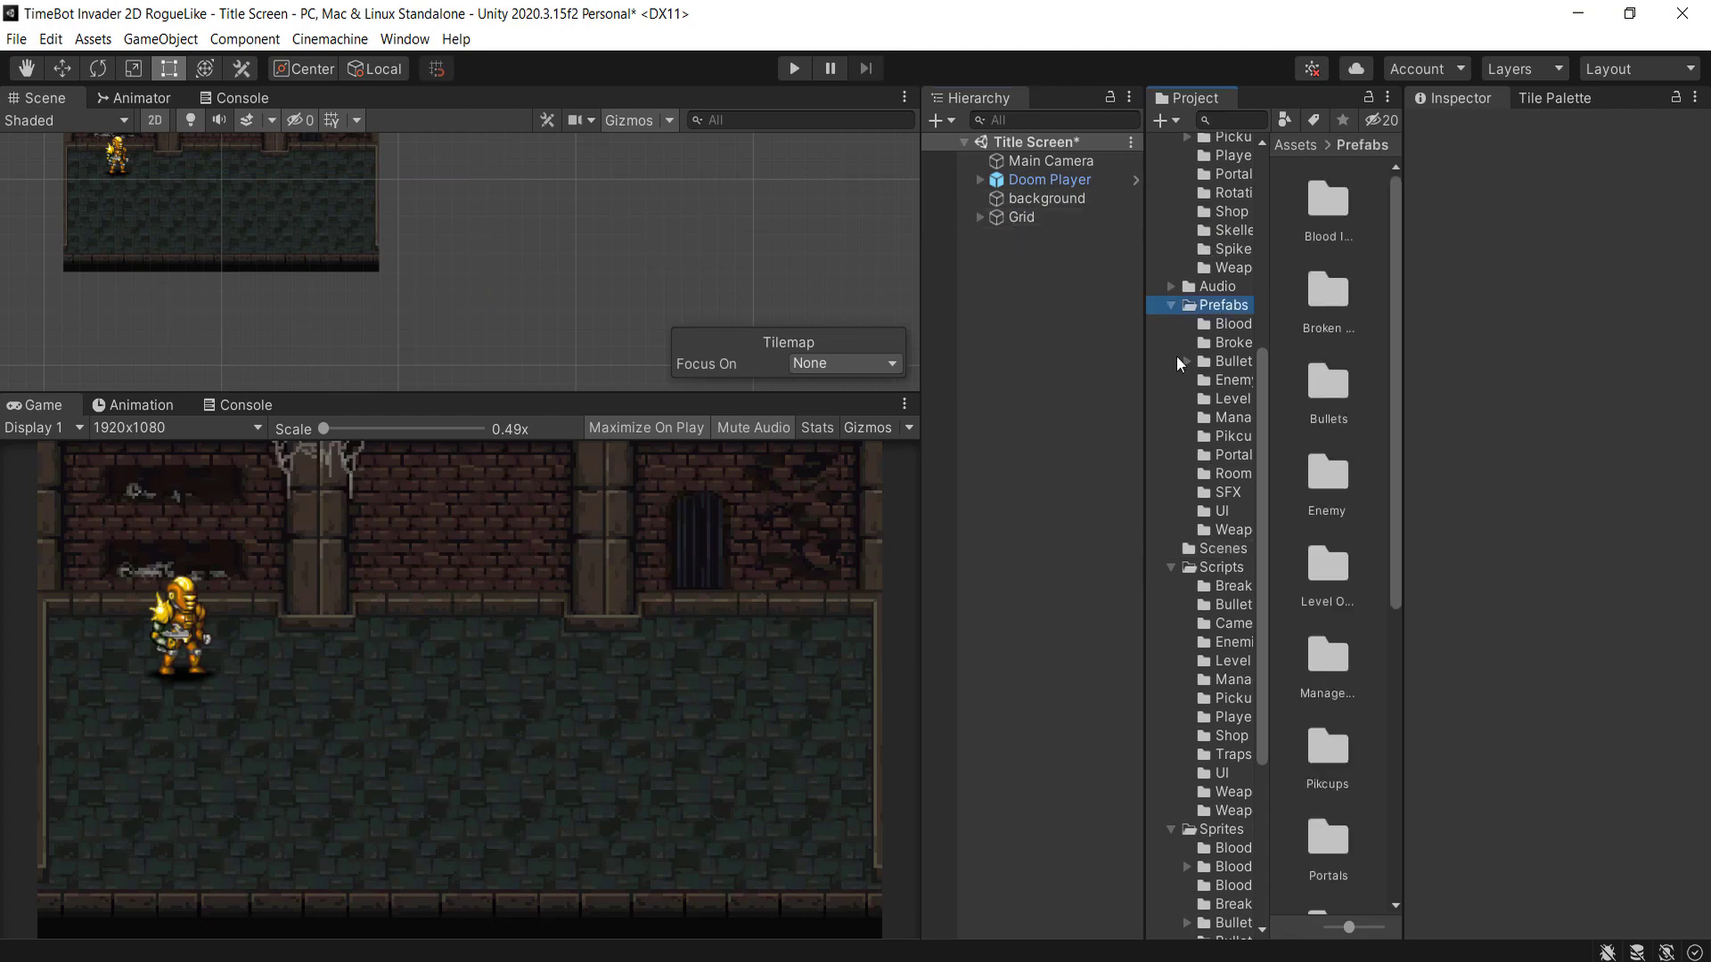
{"action": "left_click_drag", "start_coordinate": [1142, 361], "coordinate": [1113, 361]}
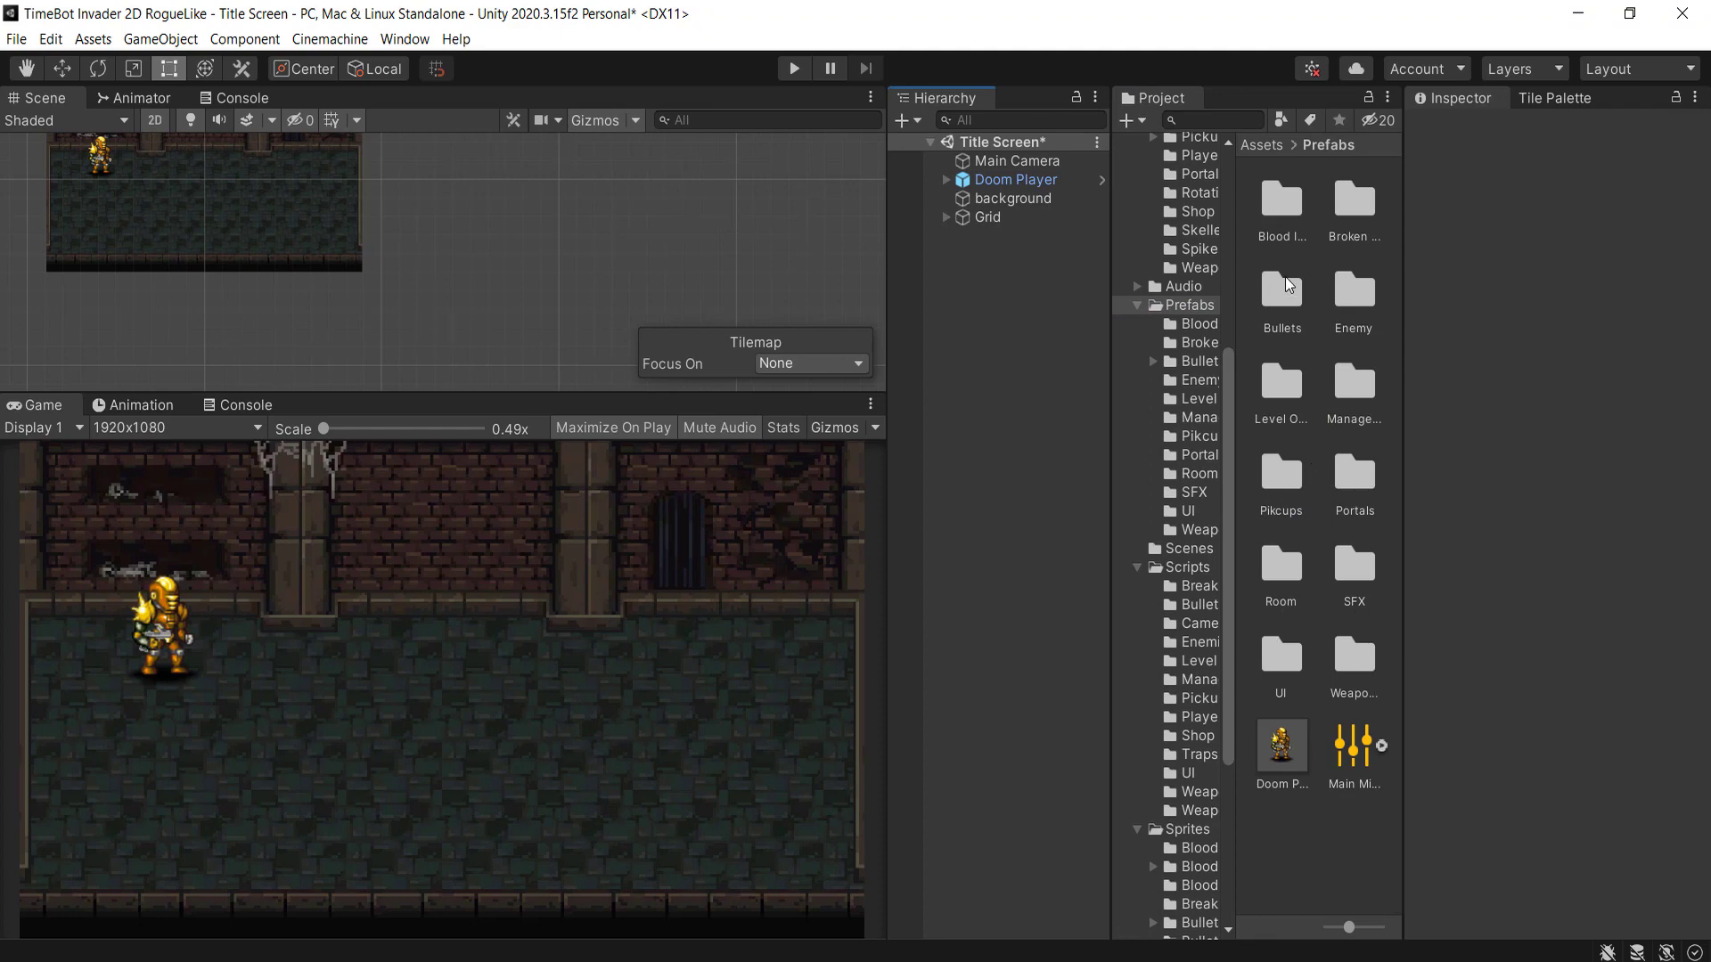
{"action": "double_click", "coordinate": [1356, 203]}
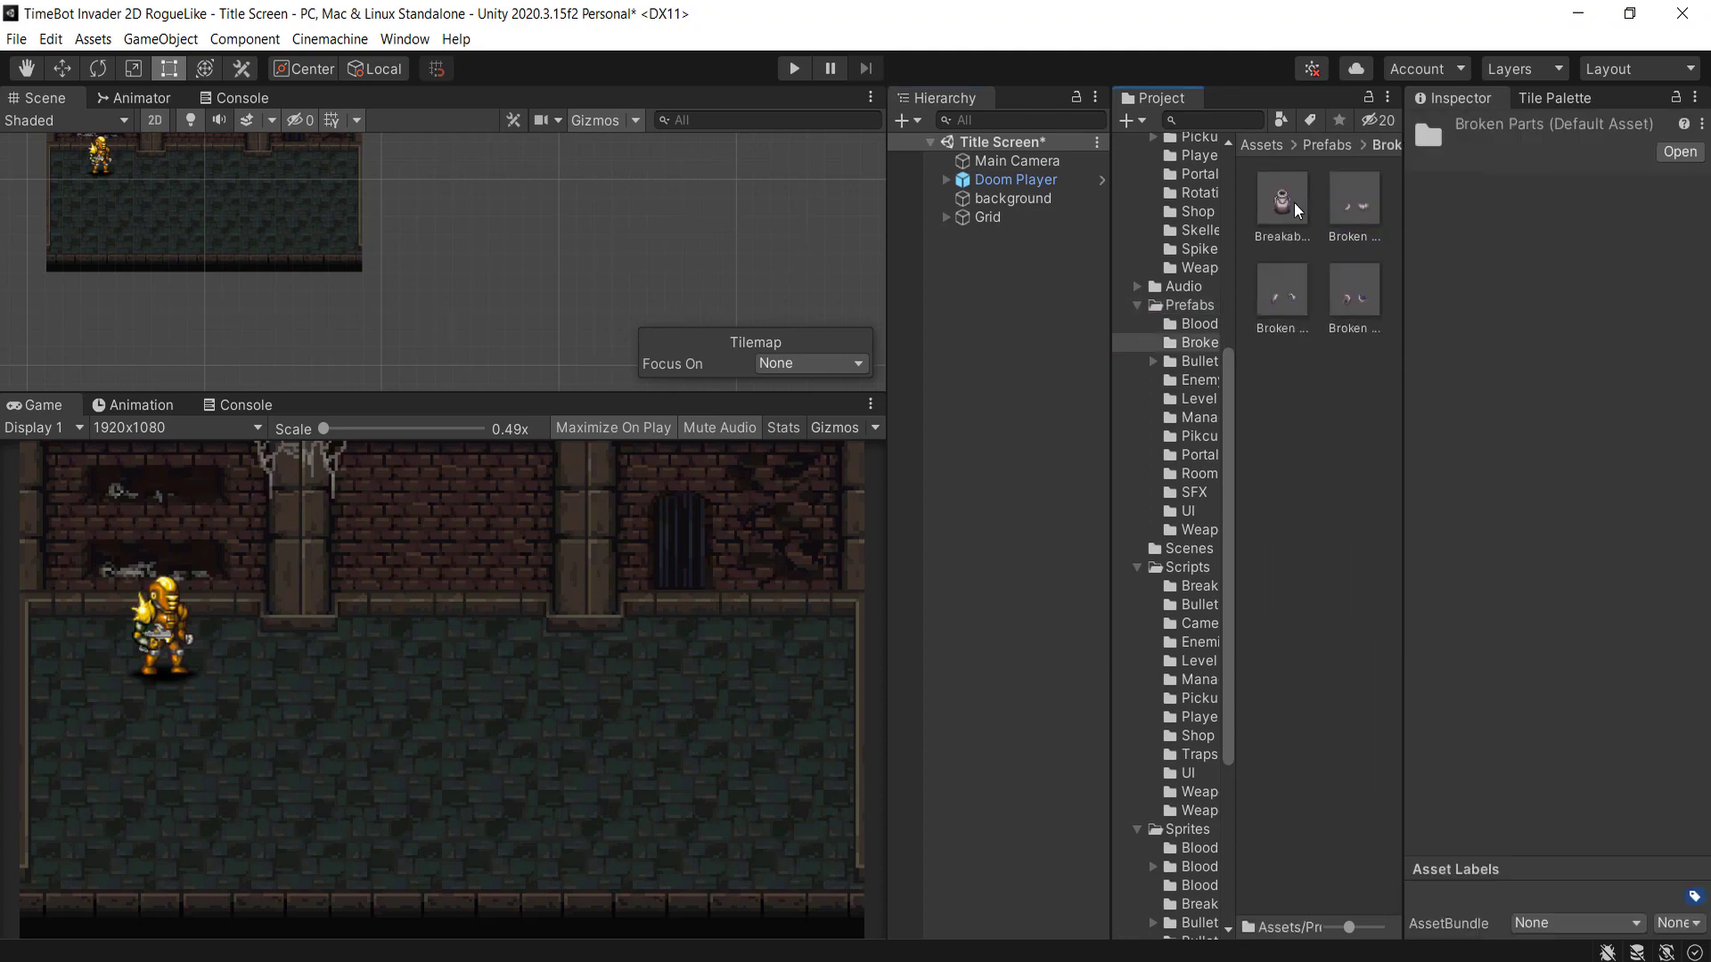
{"action": "left_click_drag", "start_coordinate": [1281, 200], "coordinate": [194, 167]}
{"action": "middle_click_drag", "start_coordinate": [367, 260], "coordinate": [500, 332]}
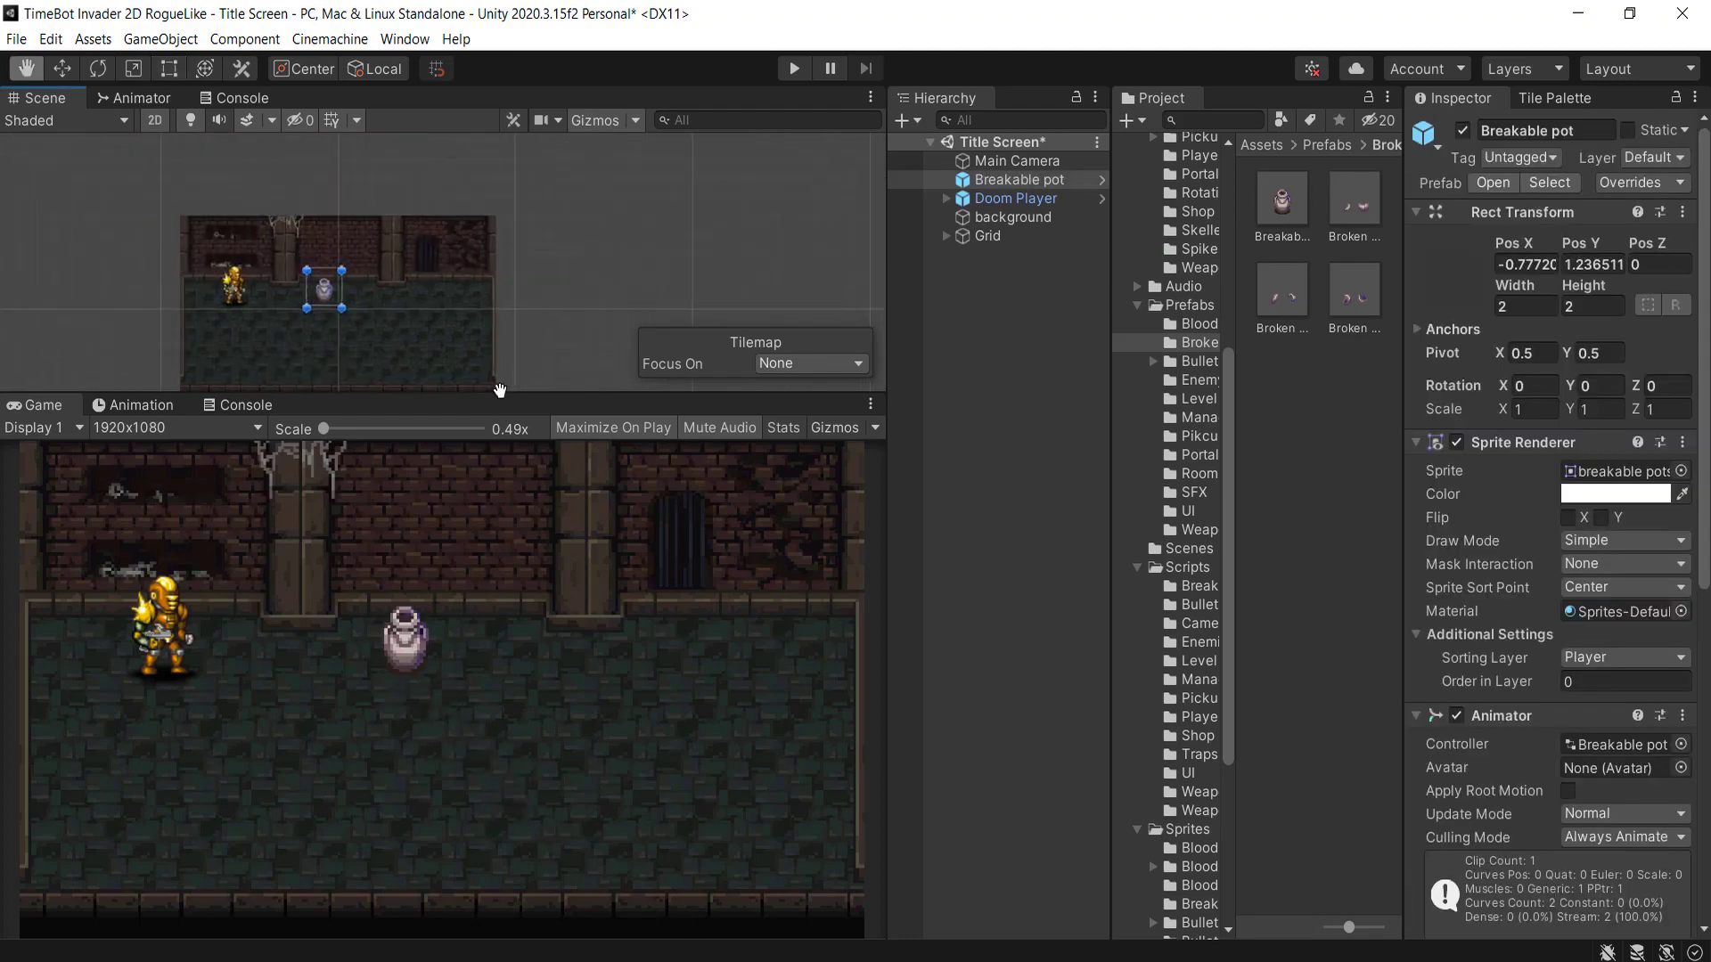
{"action": "left_click_drag", "start_coordinate": [1276, 211], "coordinate": [437, 237]}
{"action": "left_click_drag", "start_coordinate": [1276, 194], "coordinate": [384, 287]}
{"action": "left_click_drag", "start_coordinate": [1276, 197], "coordinate": [238, 293]}
{"action": "left_click_drag", "start_coordinate": [1276, 198], "coordinate": [307, 278]}
{"action": "left_click_drag", "start_coordinate": [1281, 198], "coordinate": [443, 290]}
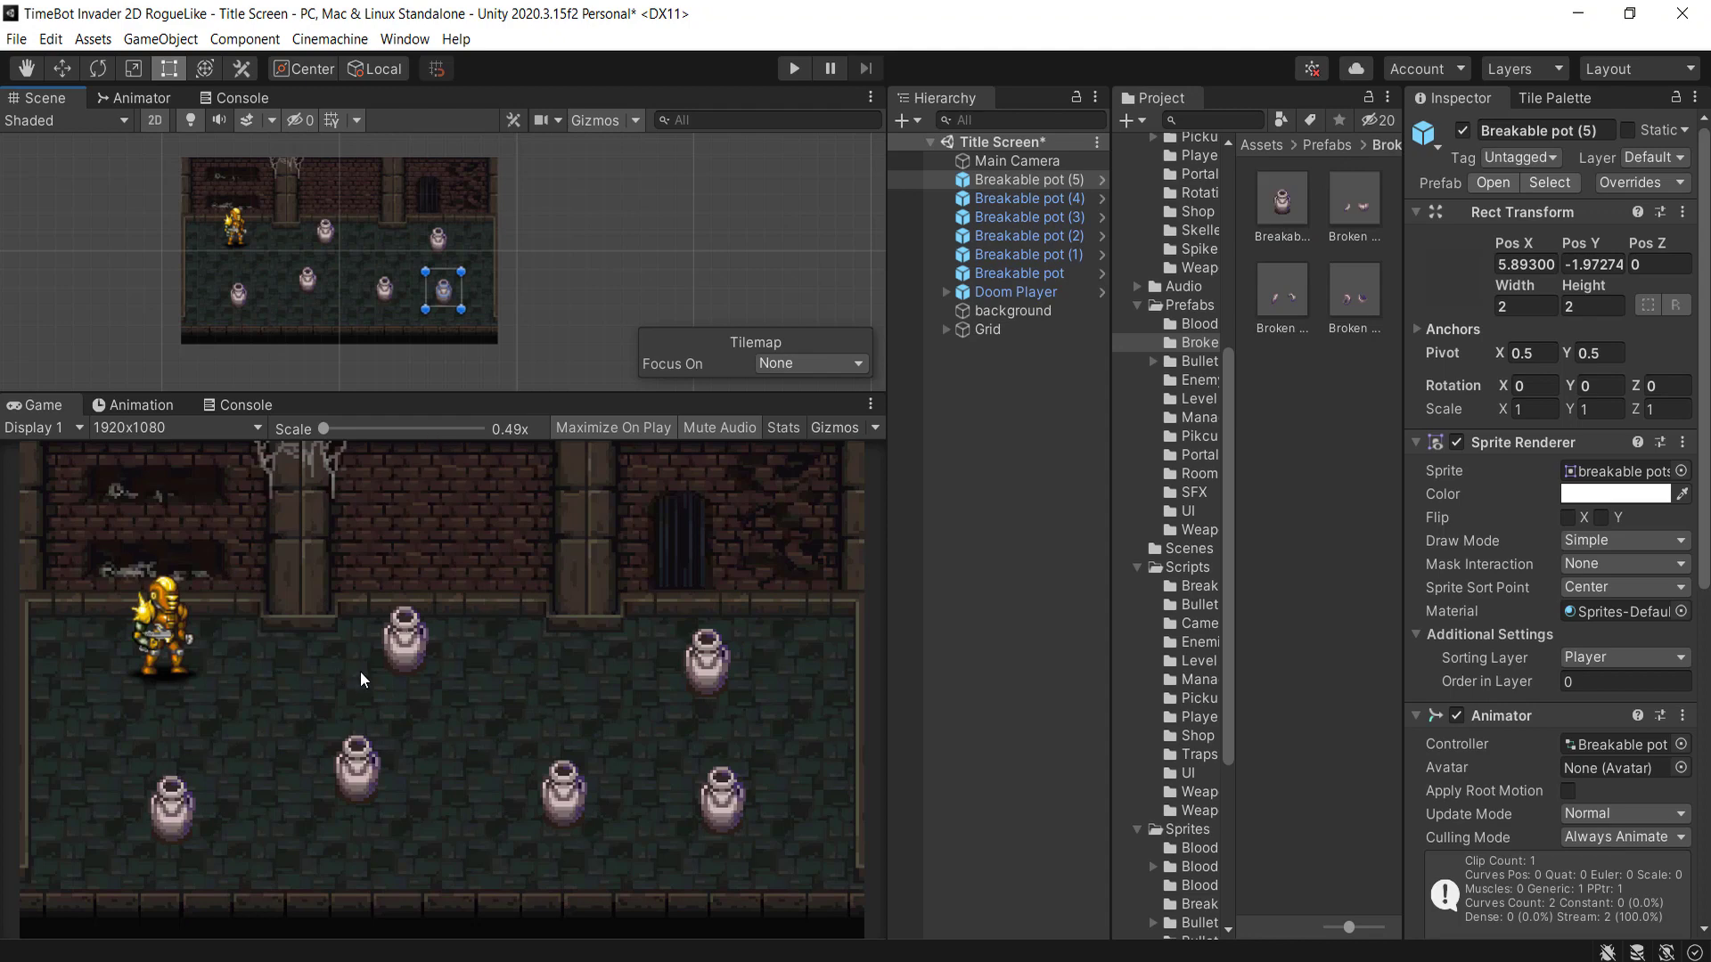
- Add a UI canvas named Main Menu Canvas and make the EventSystem its child, leaving the canvas selected
{"action": "right_click", "coordinate": [1016, 422]}
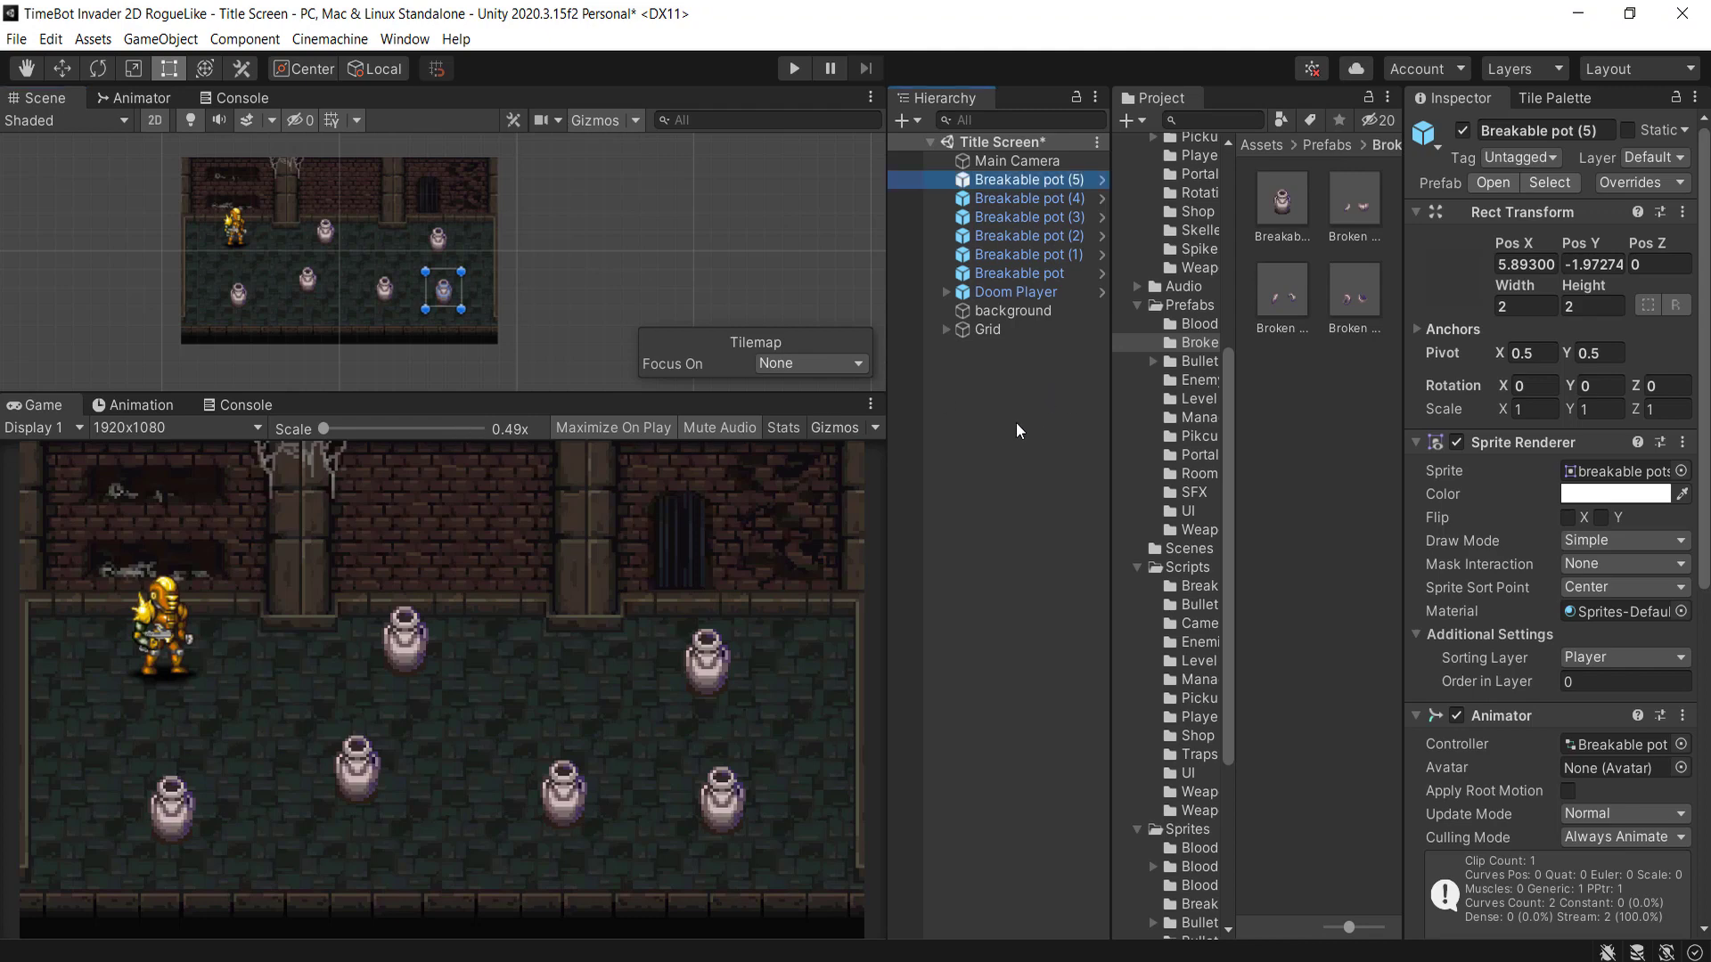
{"action": "mouse_move", "coordinate": [1082, 848]}
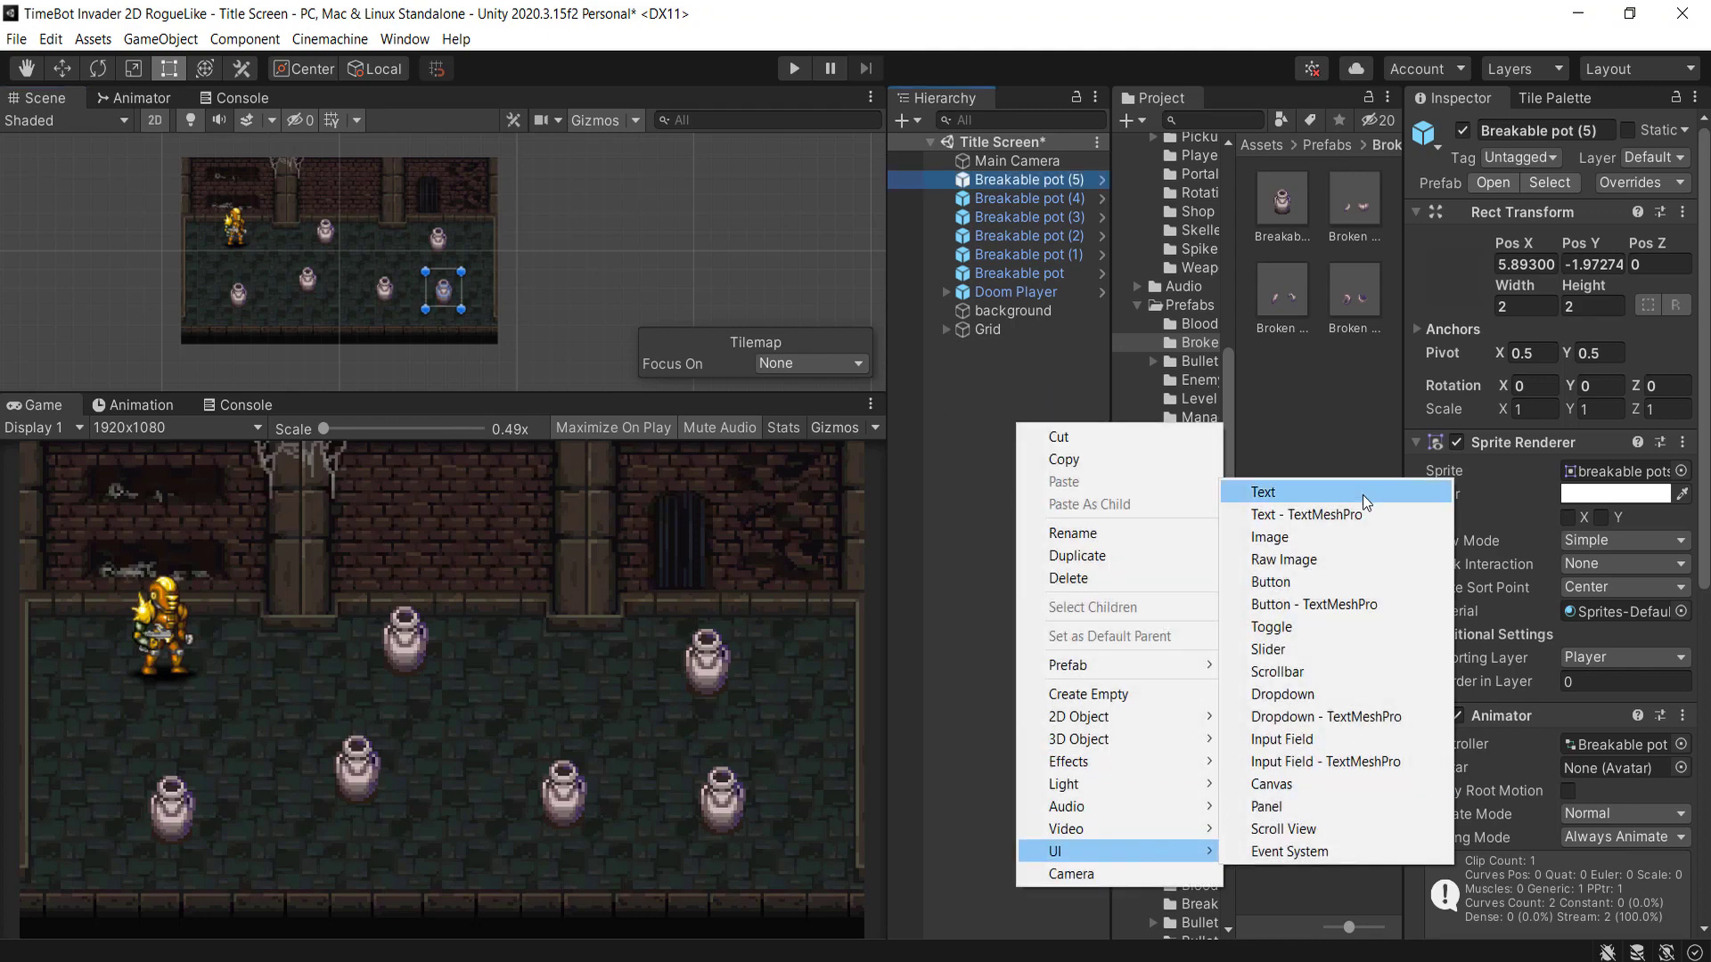
{"action": "left_click", "coordinate": [1308, 784]}
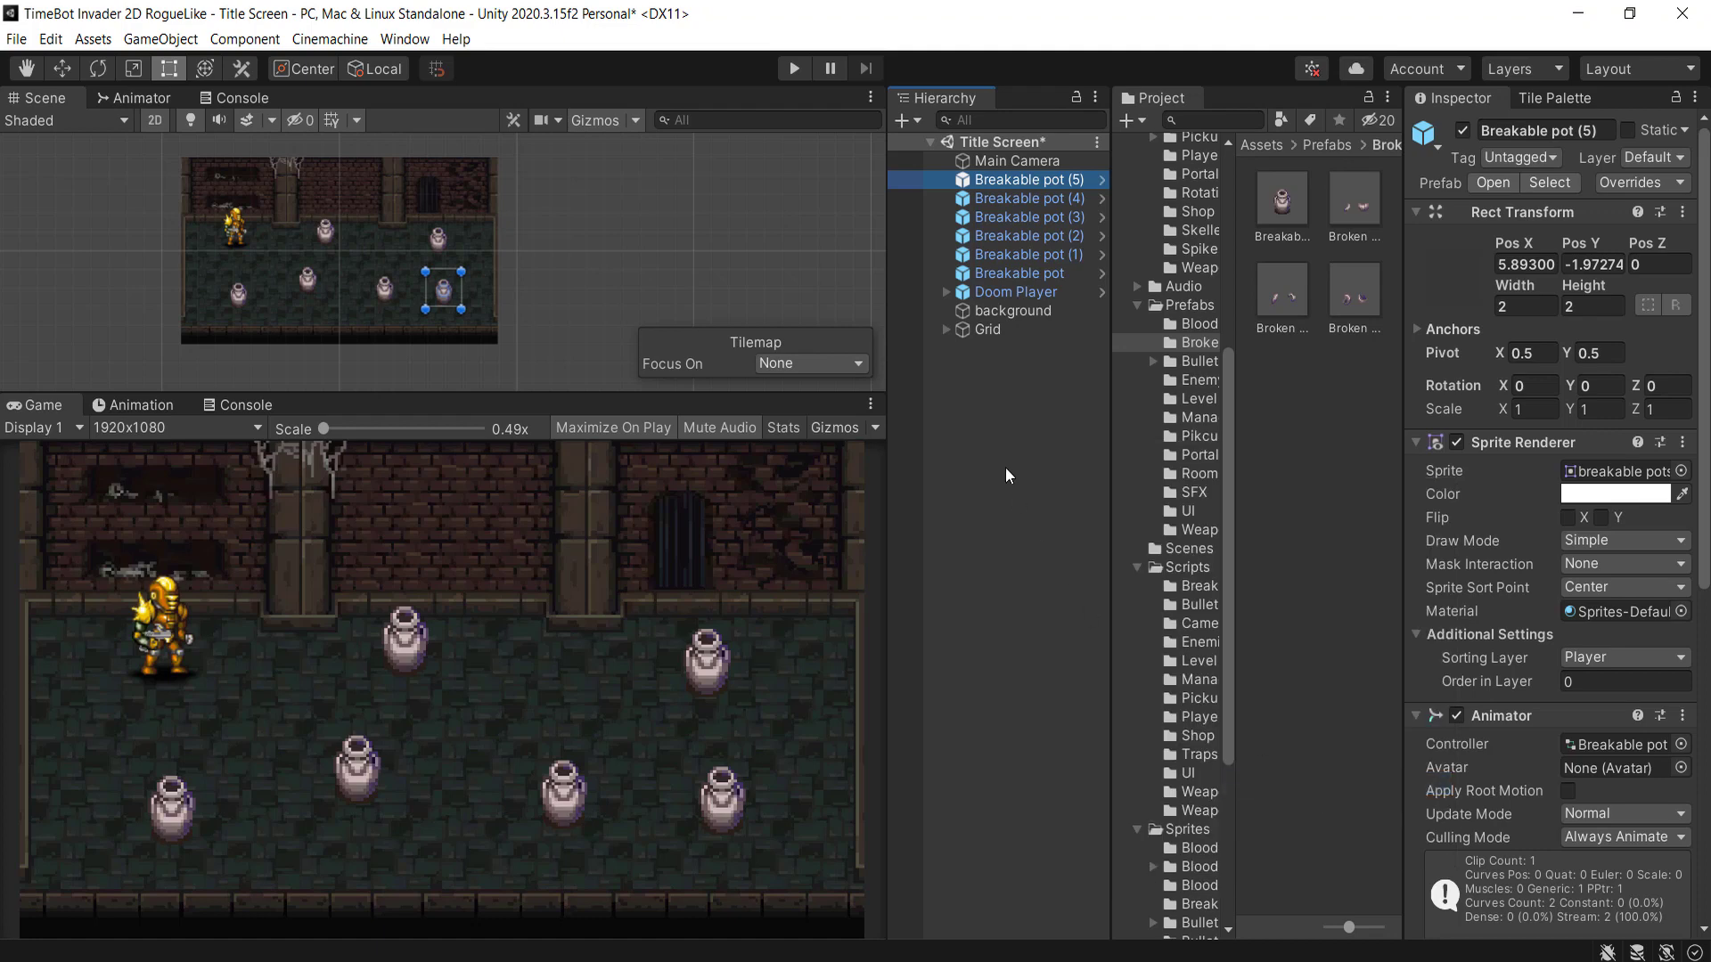
{"action": "type", "text": "Main Menu Canvas"}
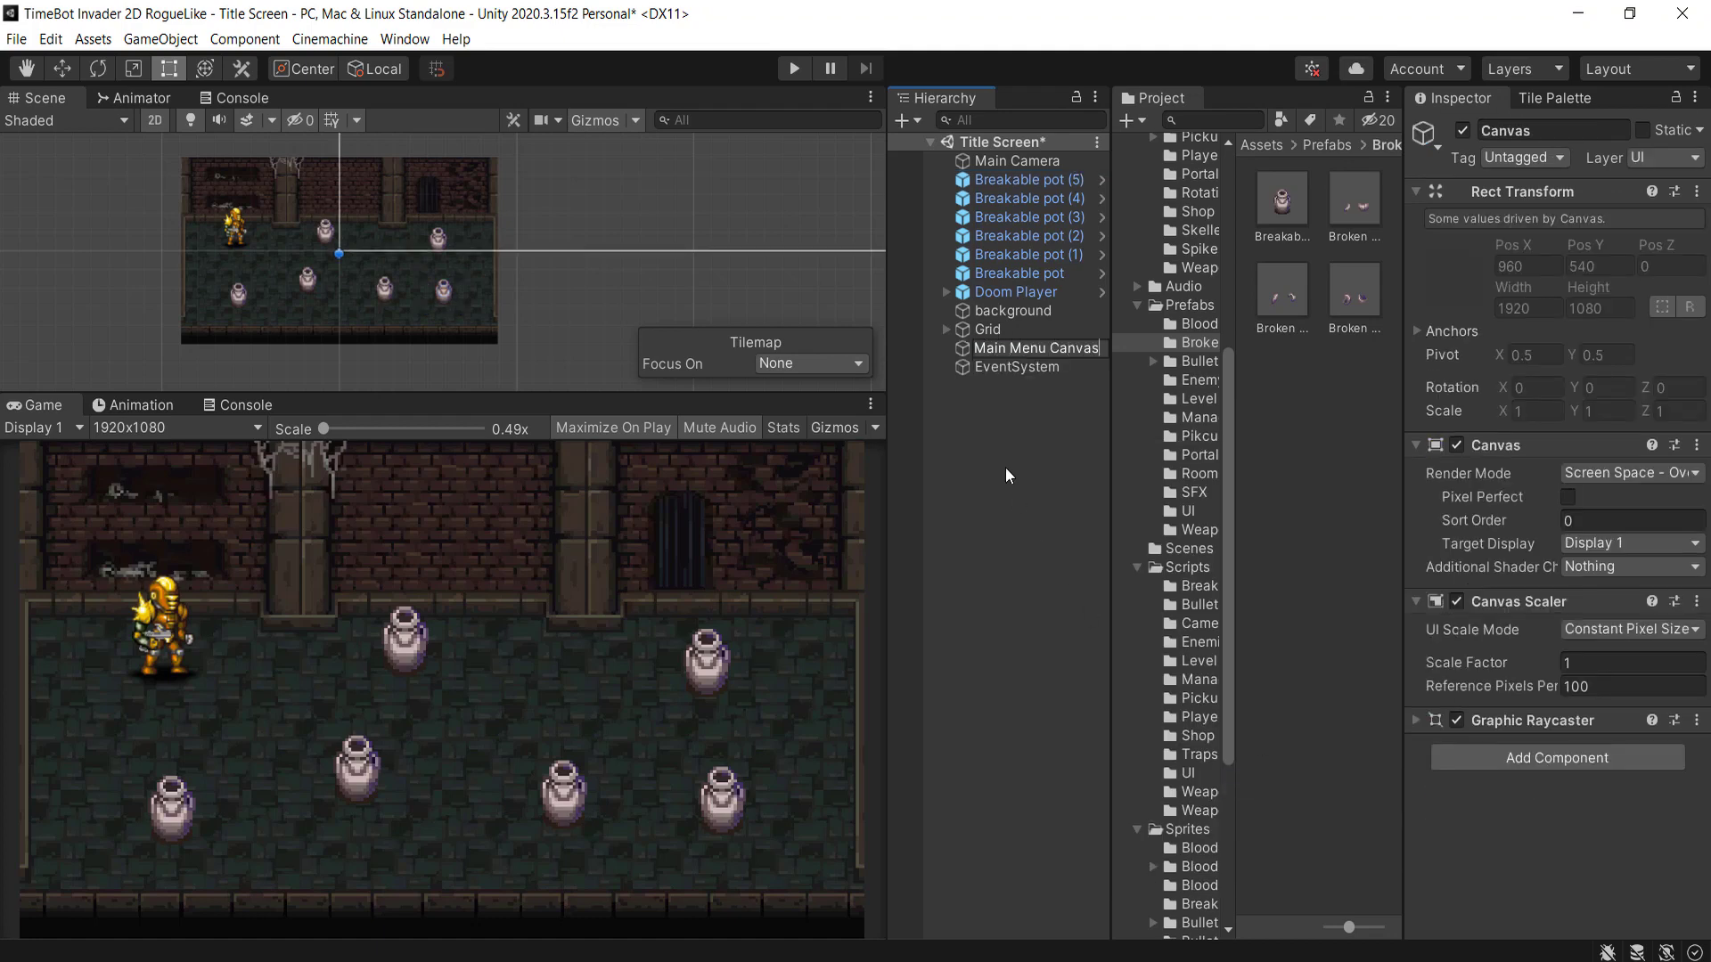
{"action": "key", "text": "Return"}
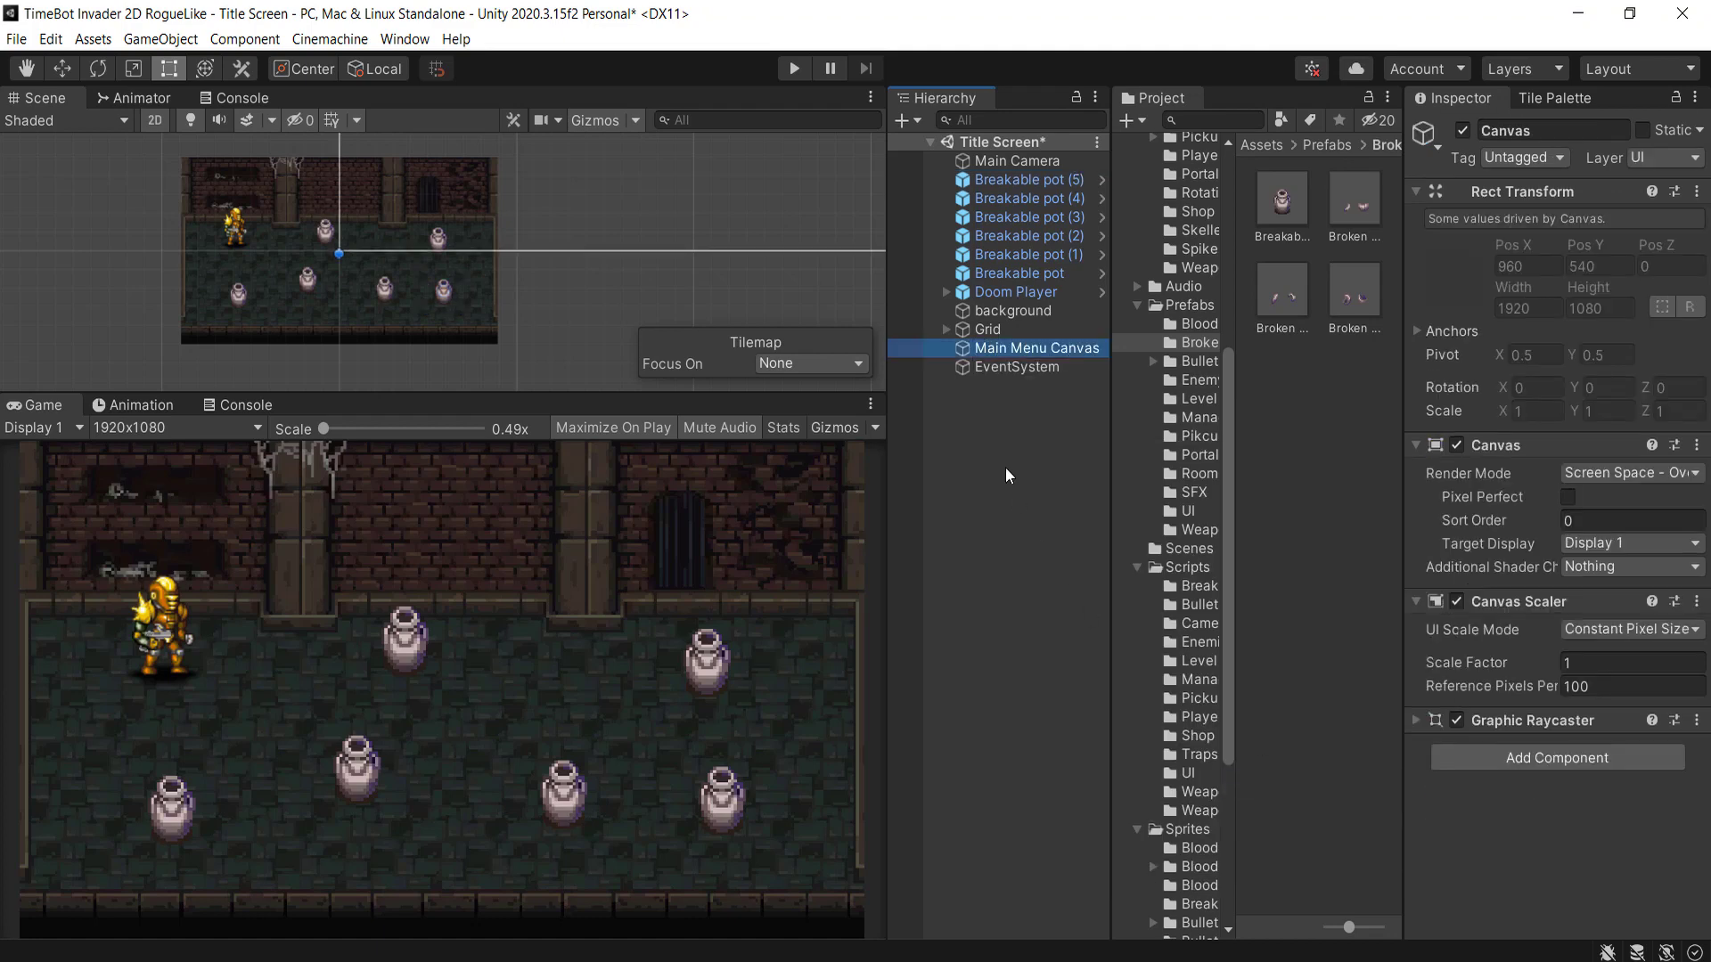
{"action": "left_click", "coordinate": [1001, 366]}
{"action": "left_click_drag", "start_coordinate": [999, 366], "coordinate": [1003, 350]}
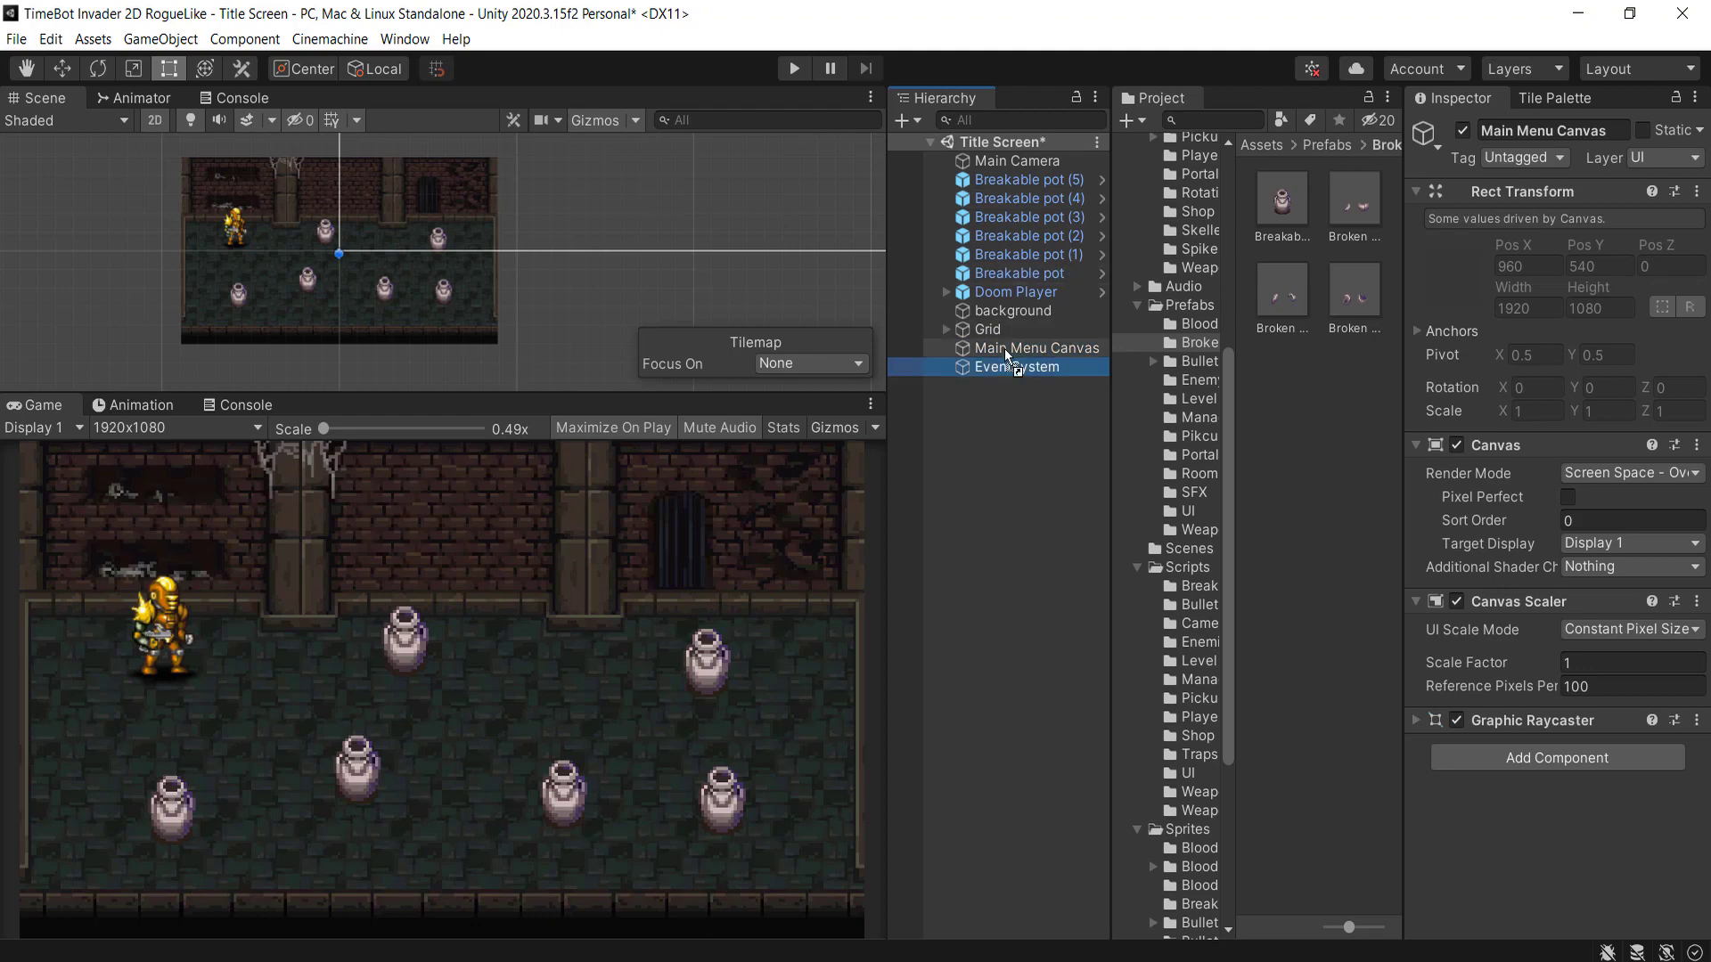
{"action": "left_click", "coordinate": [1028, 350]}
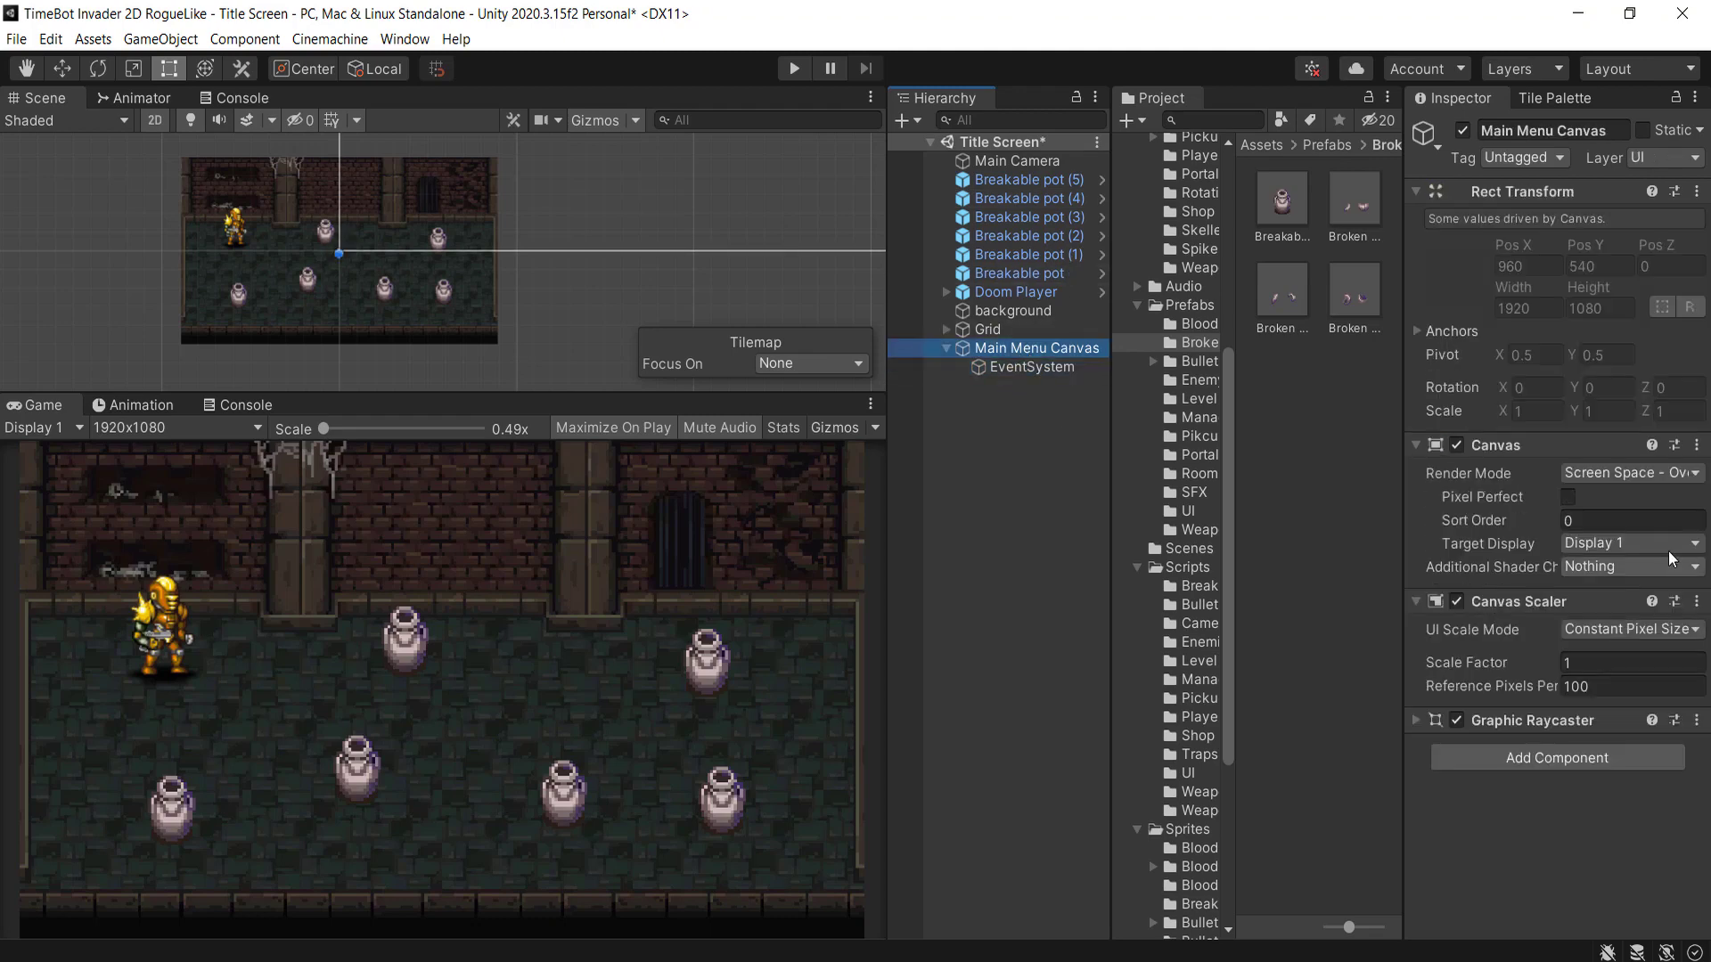
- Try the Screen Space - Camera render mode on the canvas and return it to Screen Space - Overlay
{"action": "left_click", "coordinate": [1625, 473]}
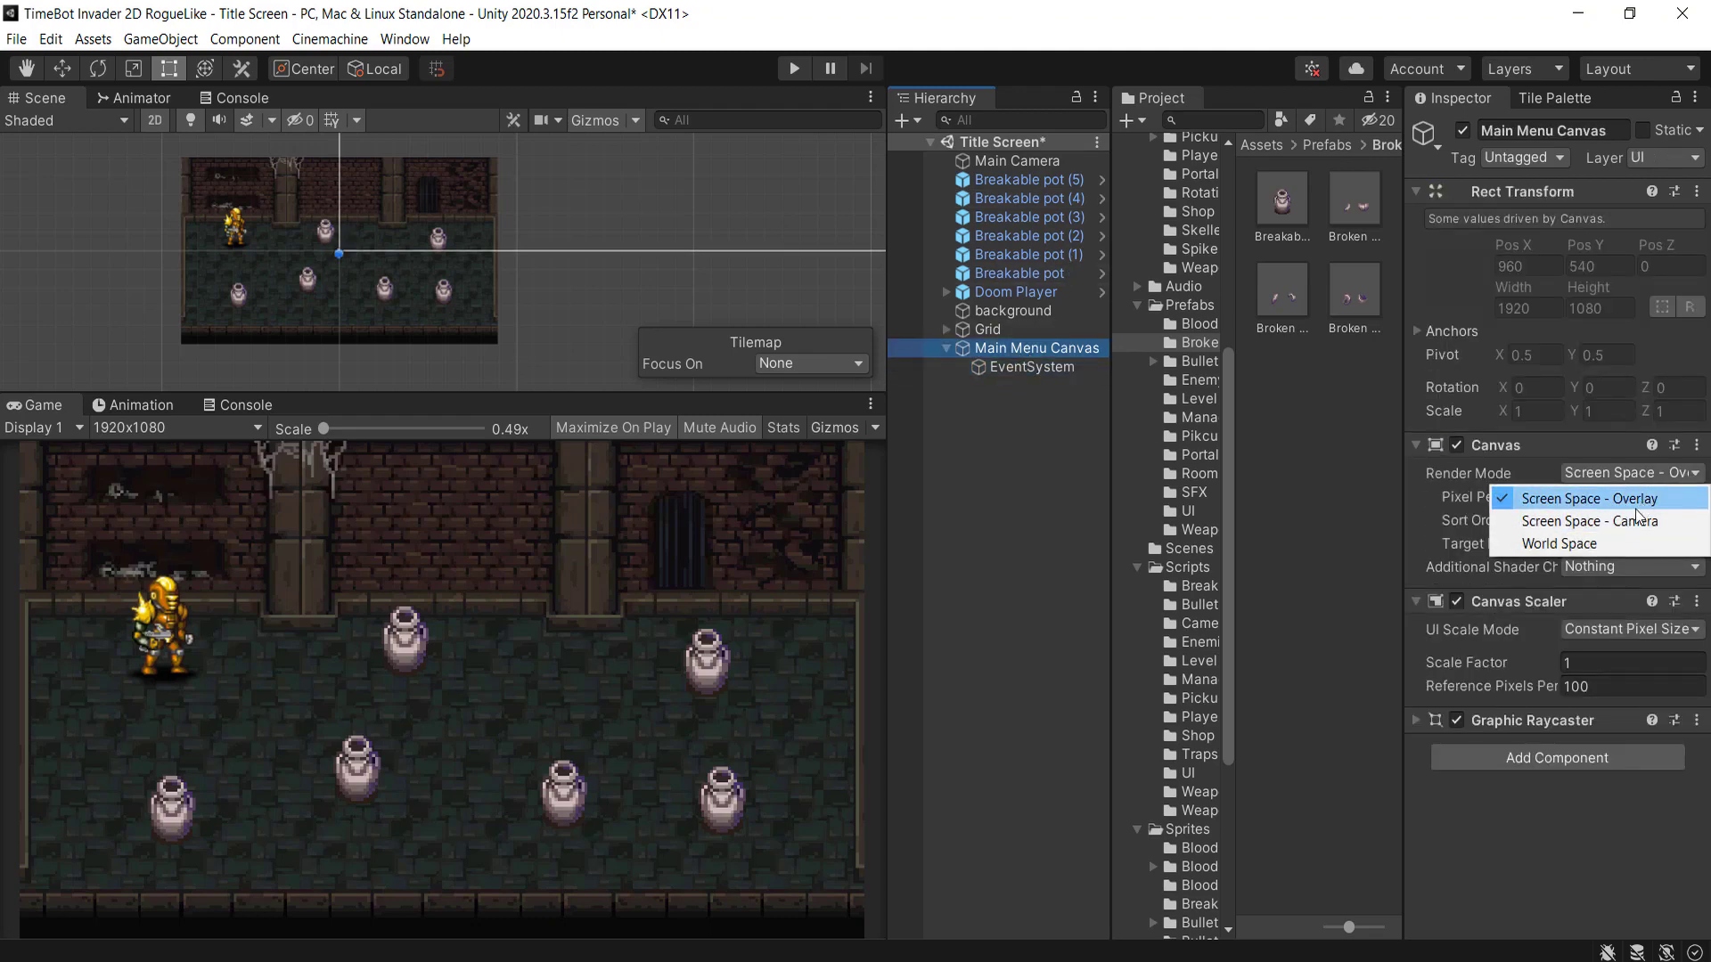
{"action": "left_click", "coordinate": [1636, 521]}
{"action": "left_click", "coordinate": [1642, 478]}
{"action": "left_click", "coordinate": [1637, 497]}
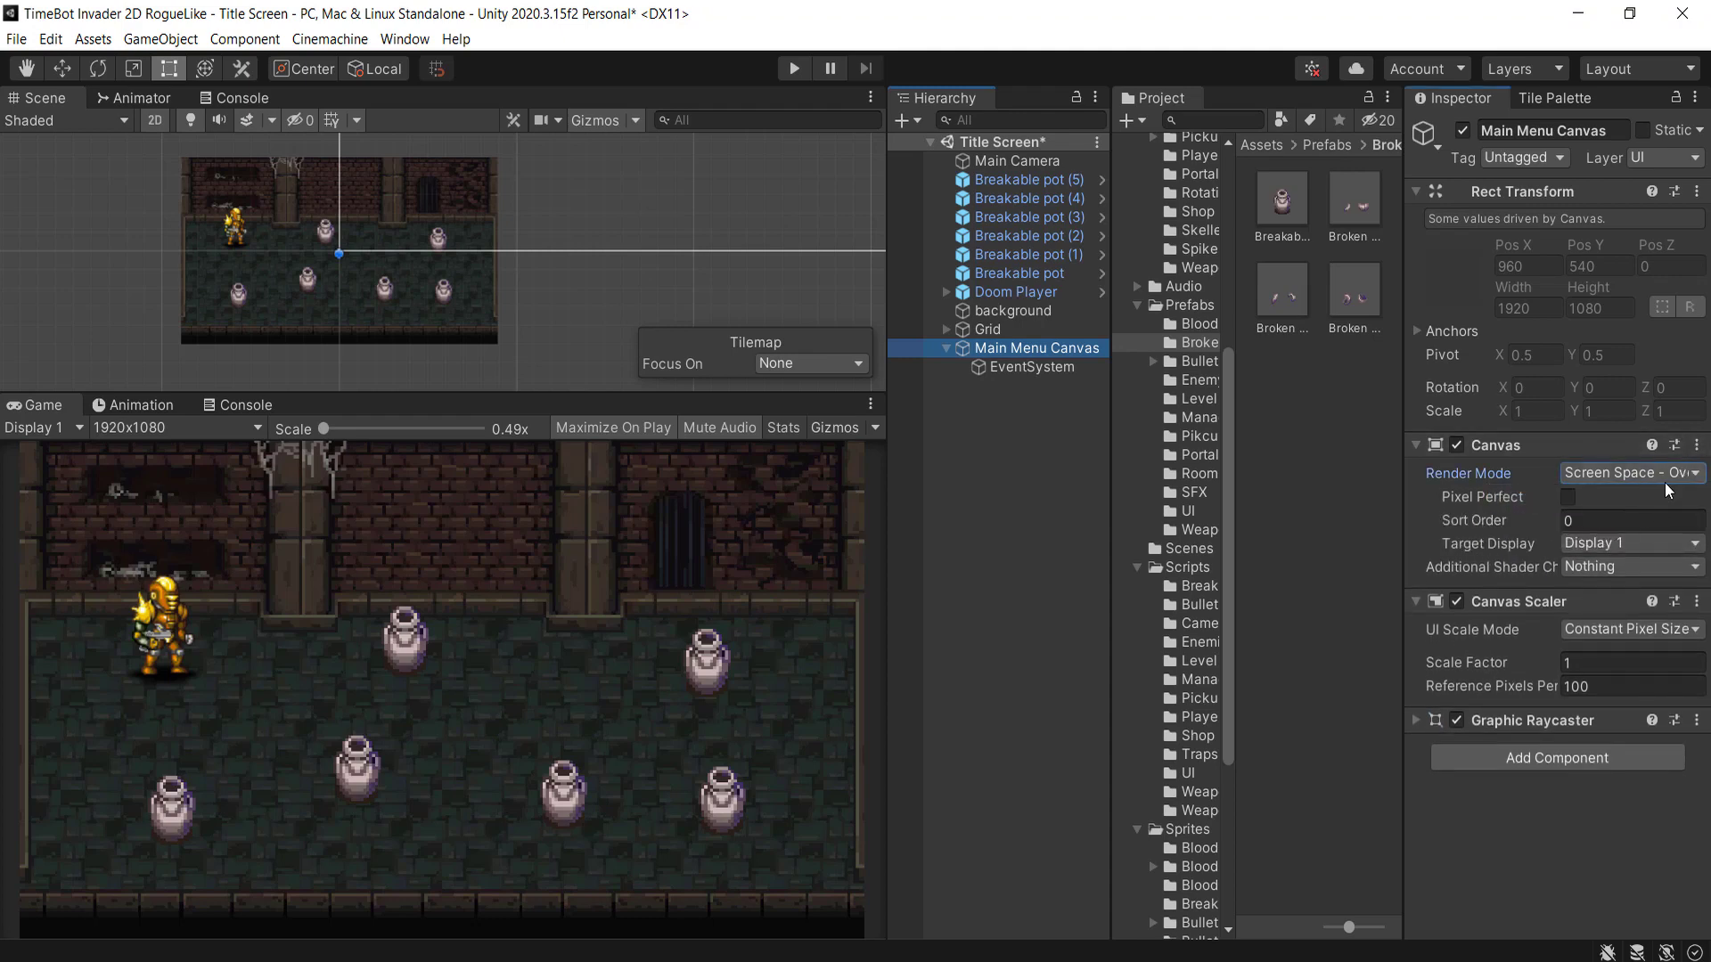
- Set the canvas scaler to Scale With Screen Size with a reference resolution of 1920 by 1080
{"action": "left_click", "coordinate": [1634, 633]}
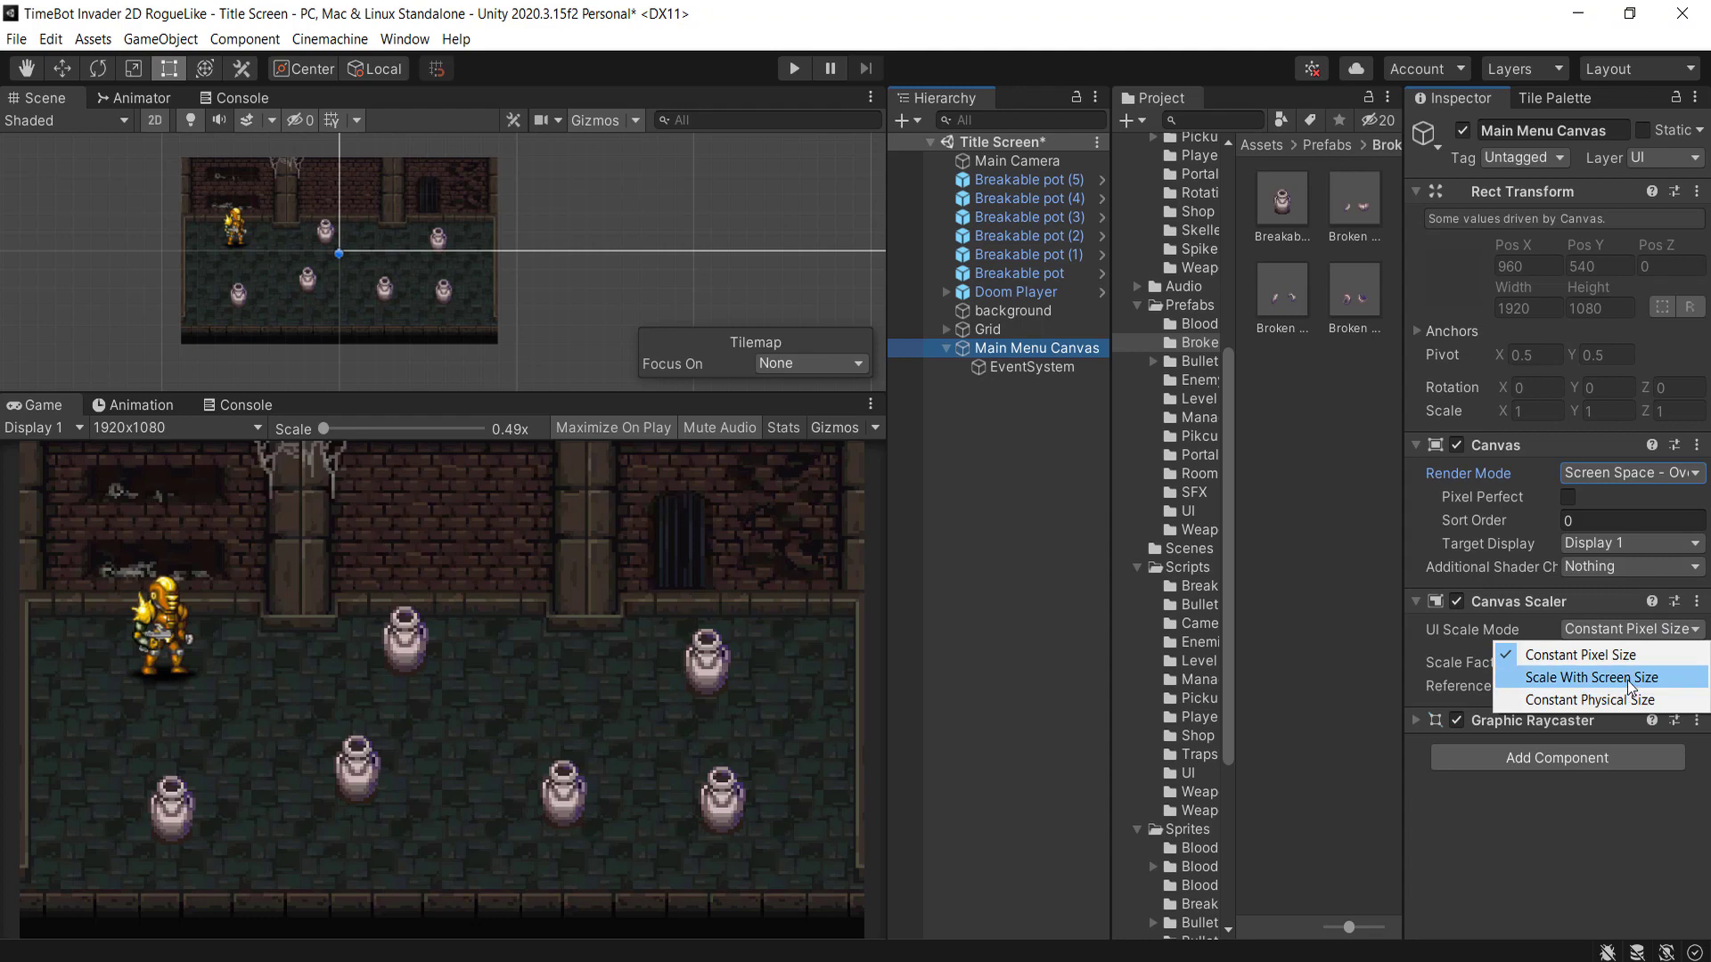
{"action": "left_click", "coordinate": [1633, 685]}
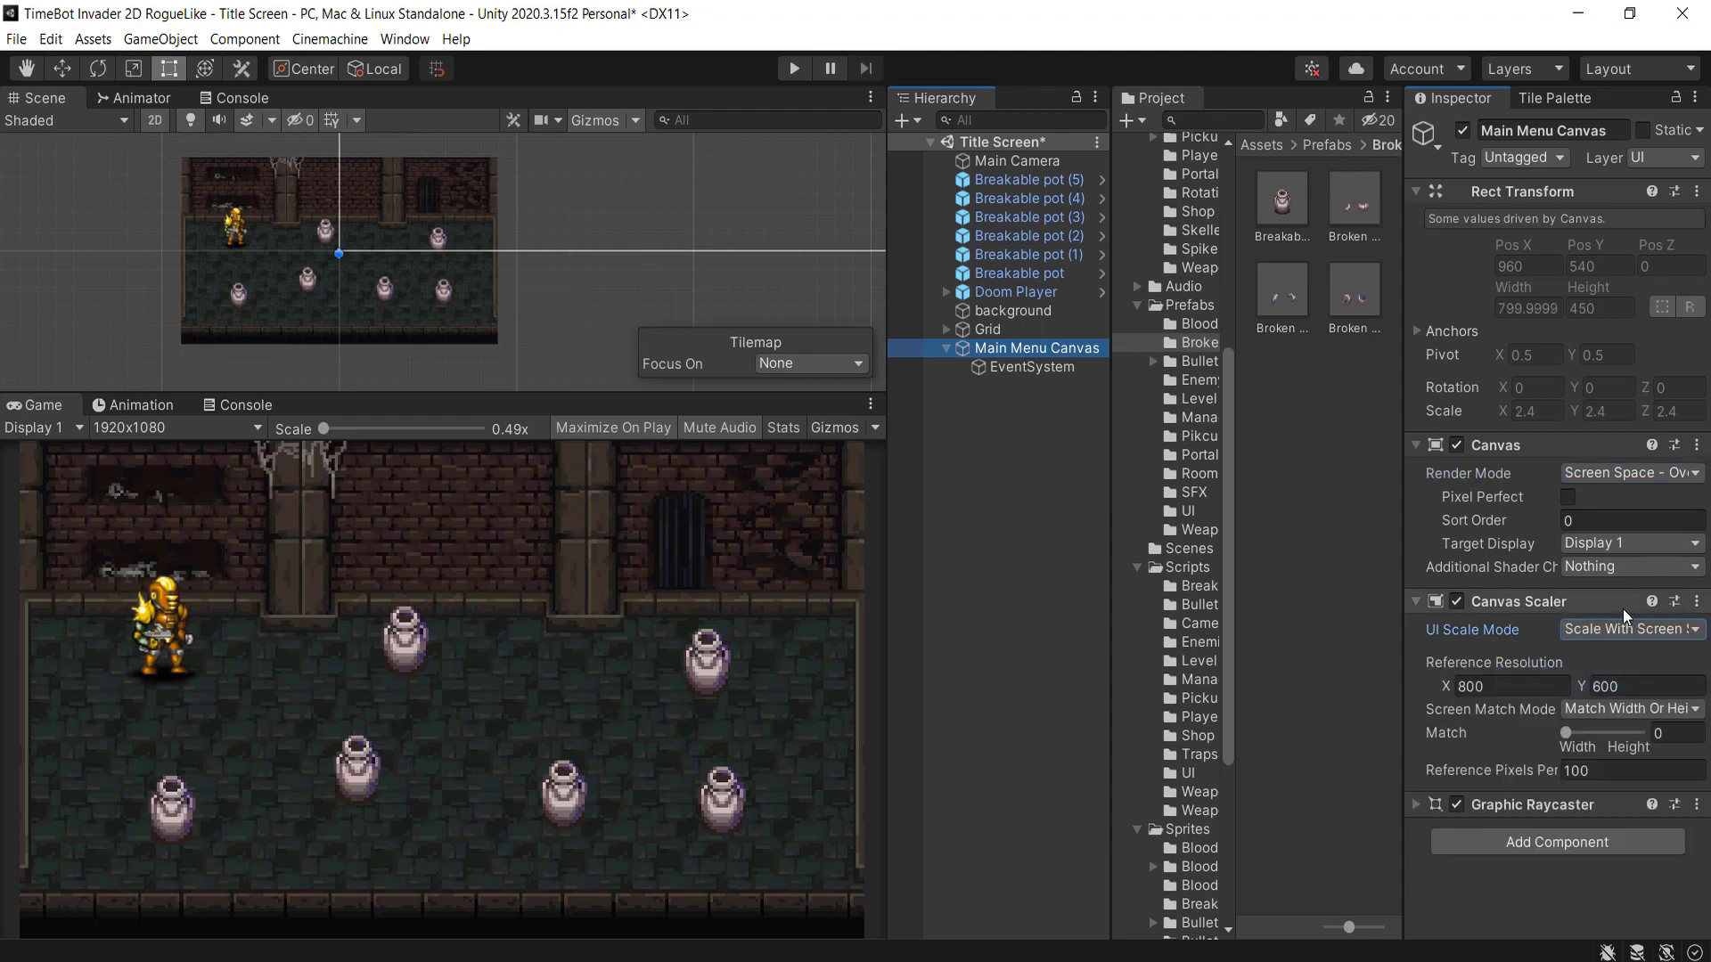
{"action": "left_click", "coordinate": [1509, 688]}
{"action": "type", "text": "1920"}
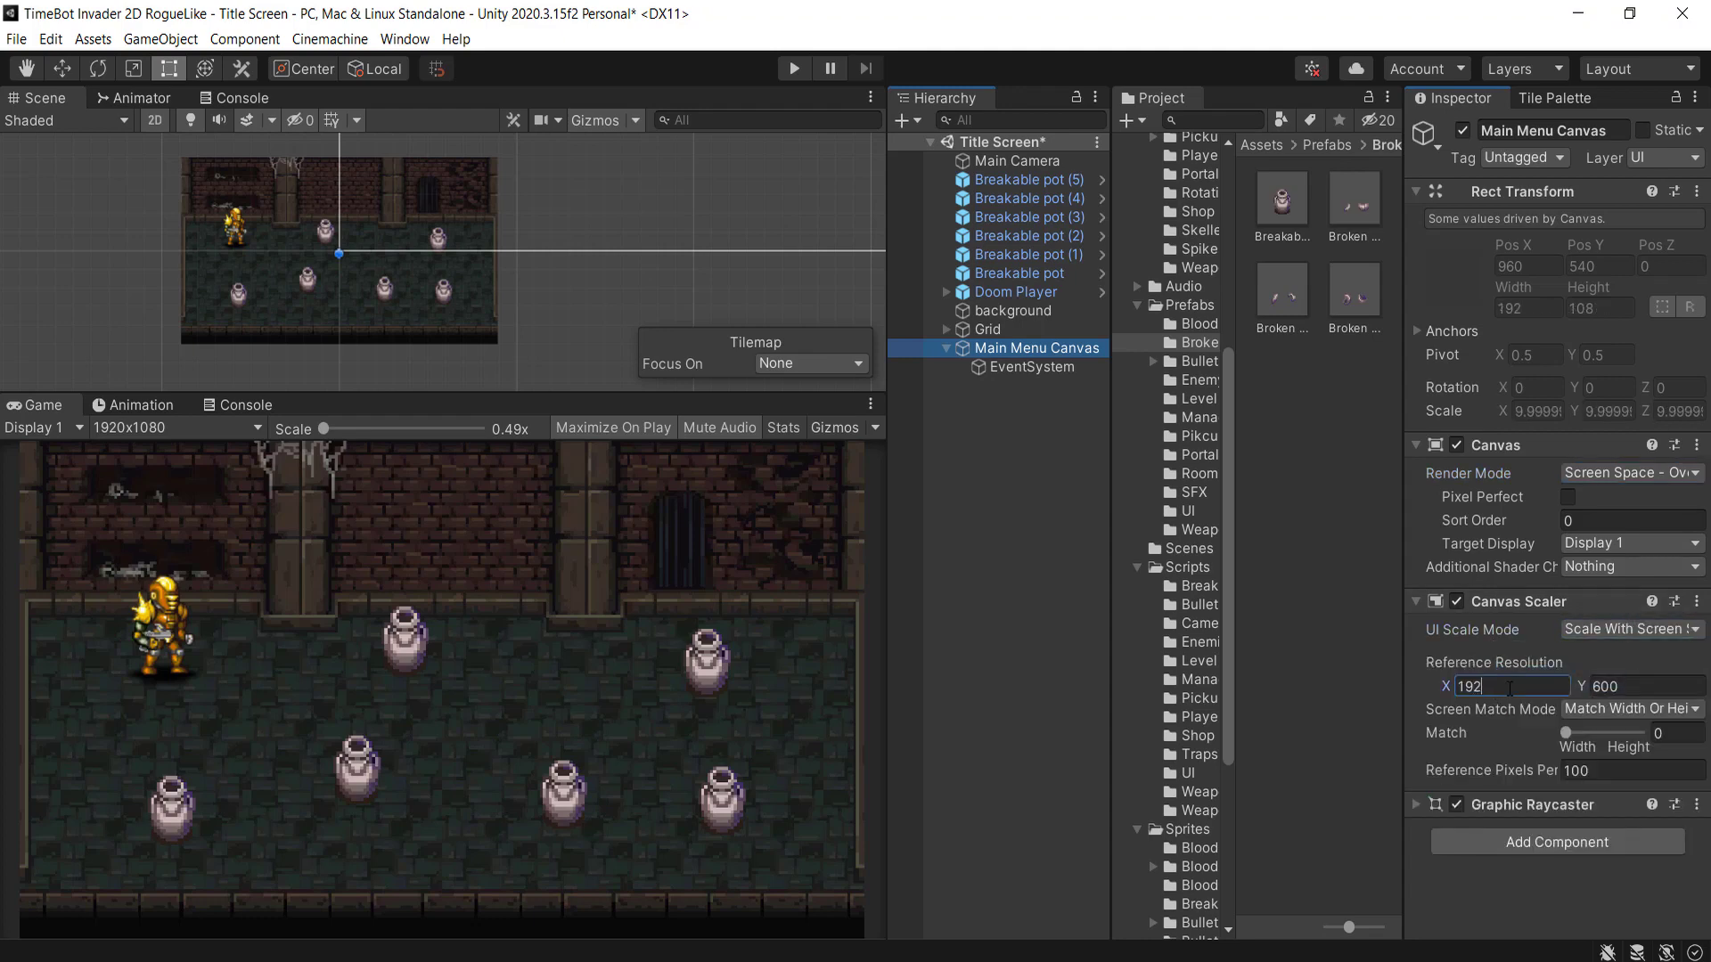
{"action": "left_click", "coordinate": [1659, 677]}
{"action": "type", "text": "1080"}
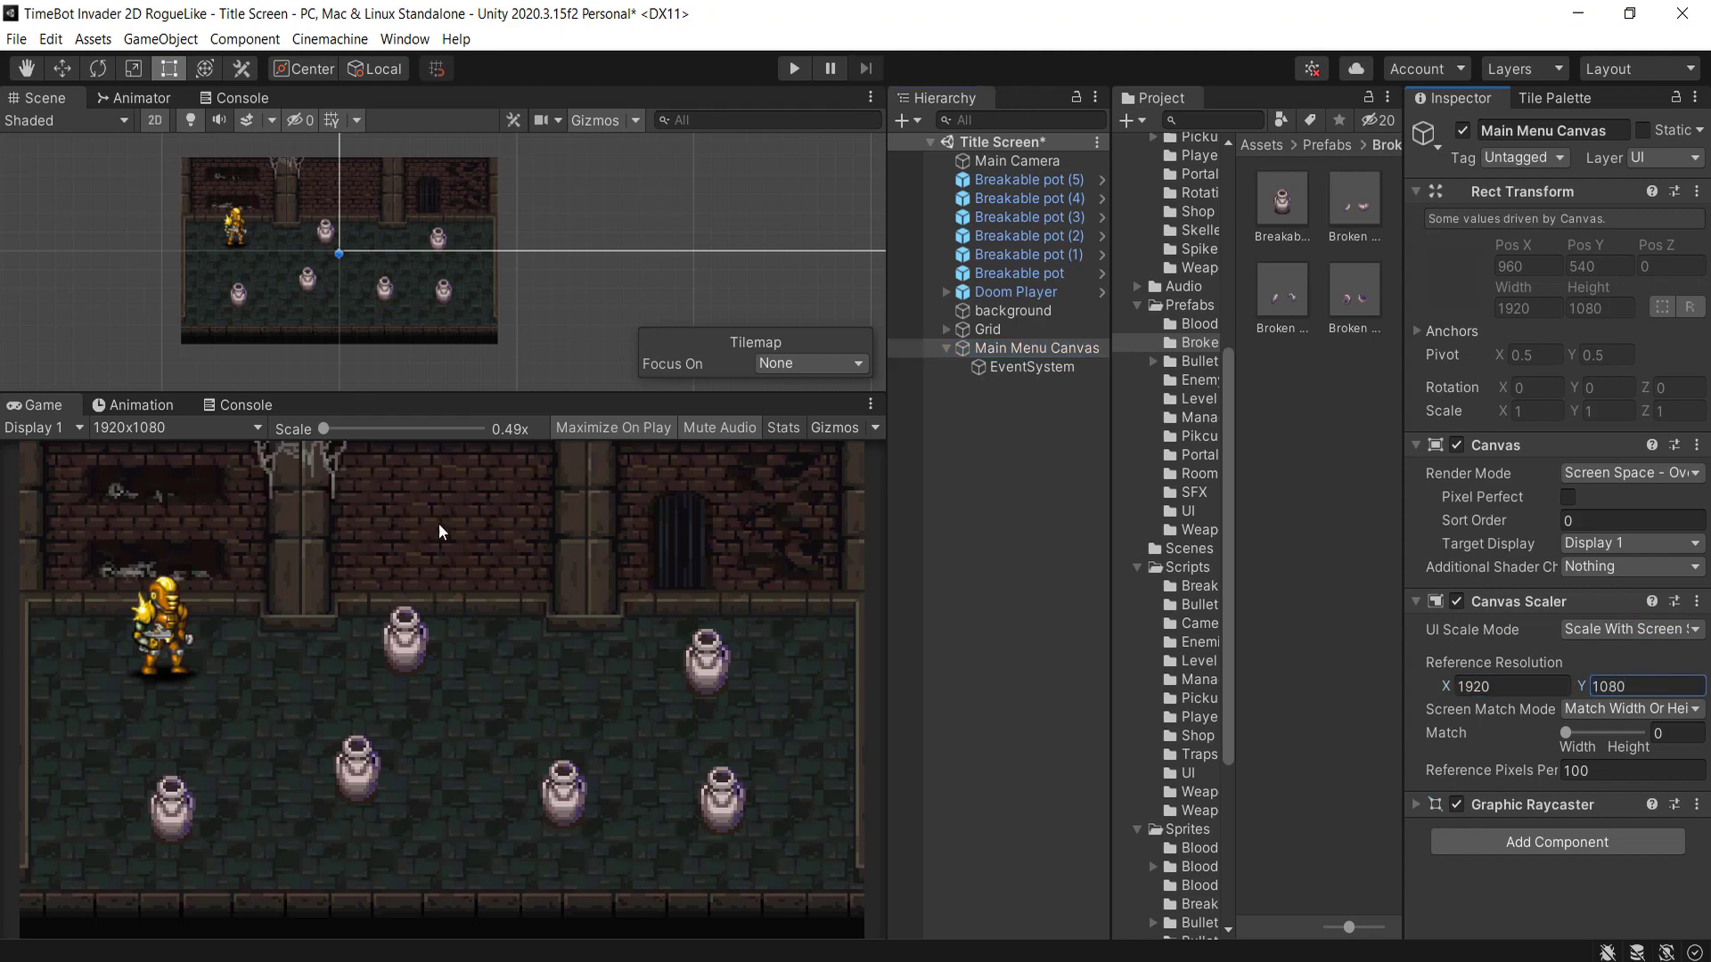
- Frame the Main Menu Canvas in the Scene view and examine its bounds against the game preview
{"action": "double_click", "coordinate": [1005, 350]}
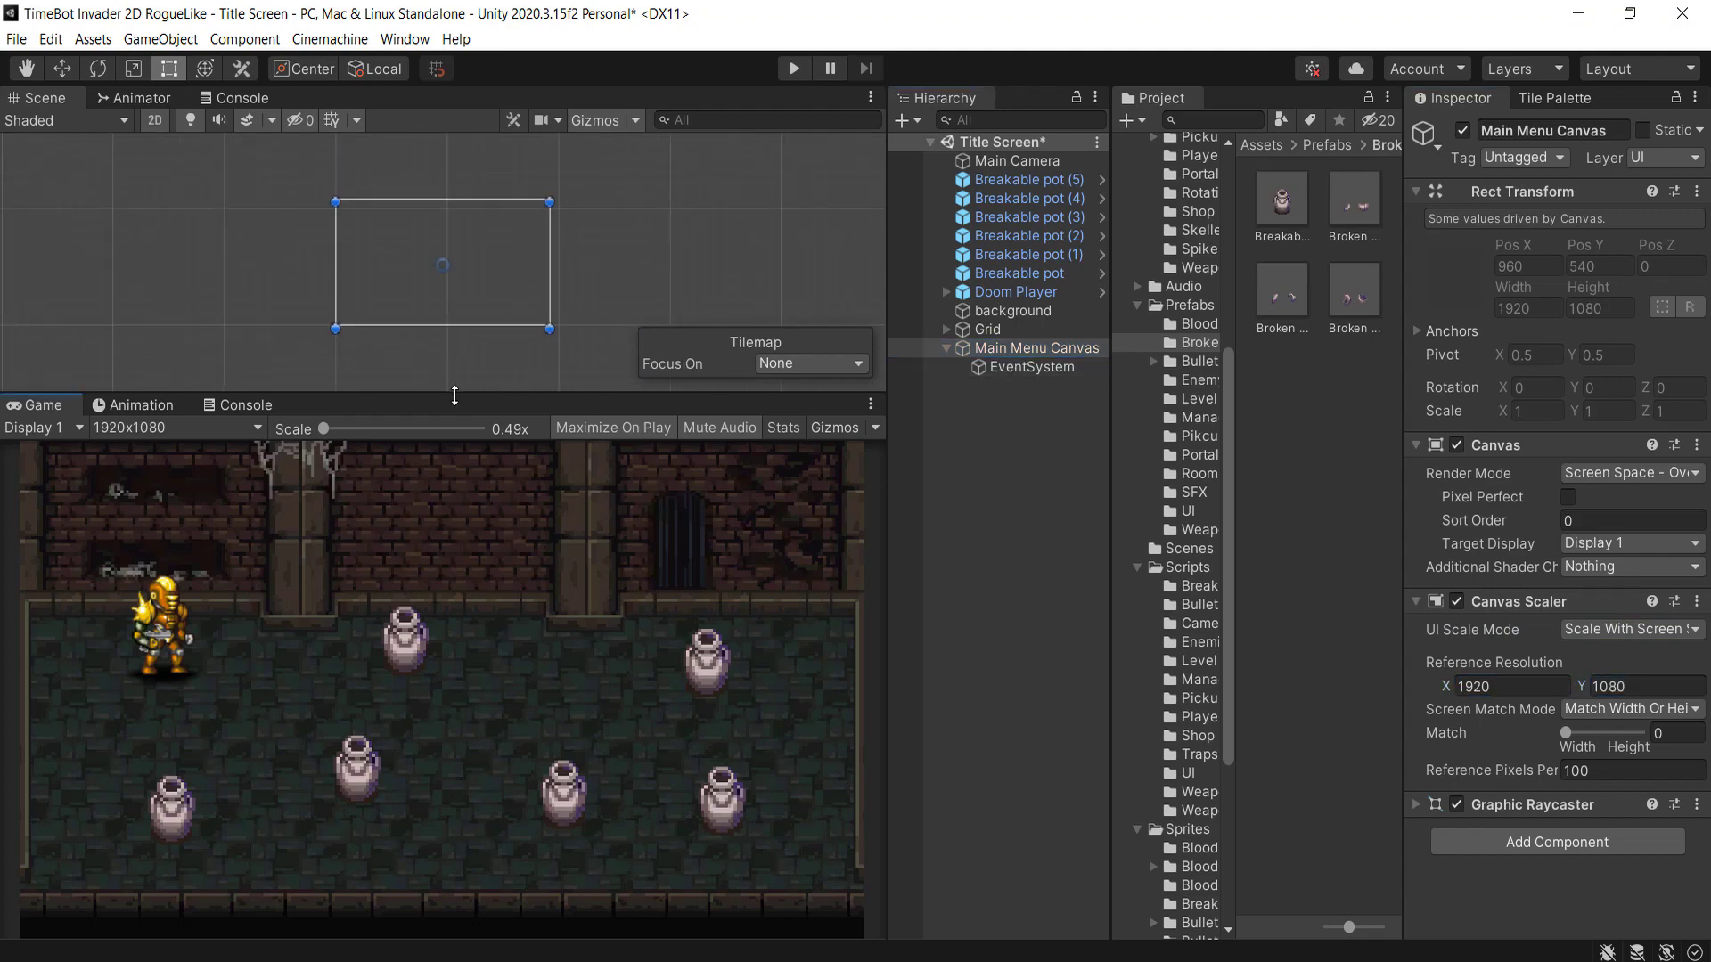
{"action": "left_click_drag", "start_coordinate": [557, 389], "coordinate": [449, 682]}
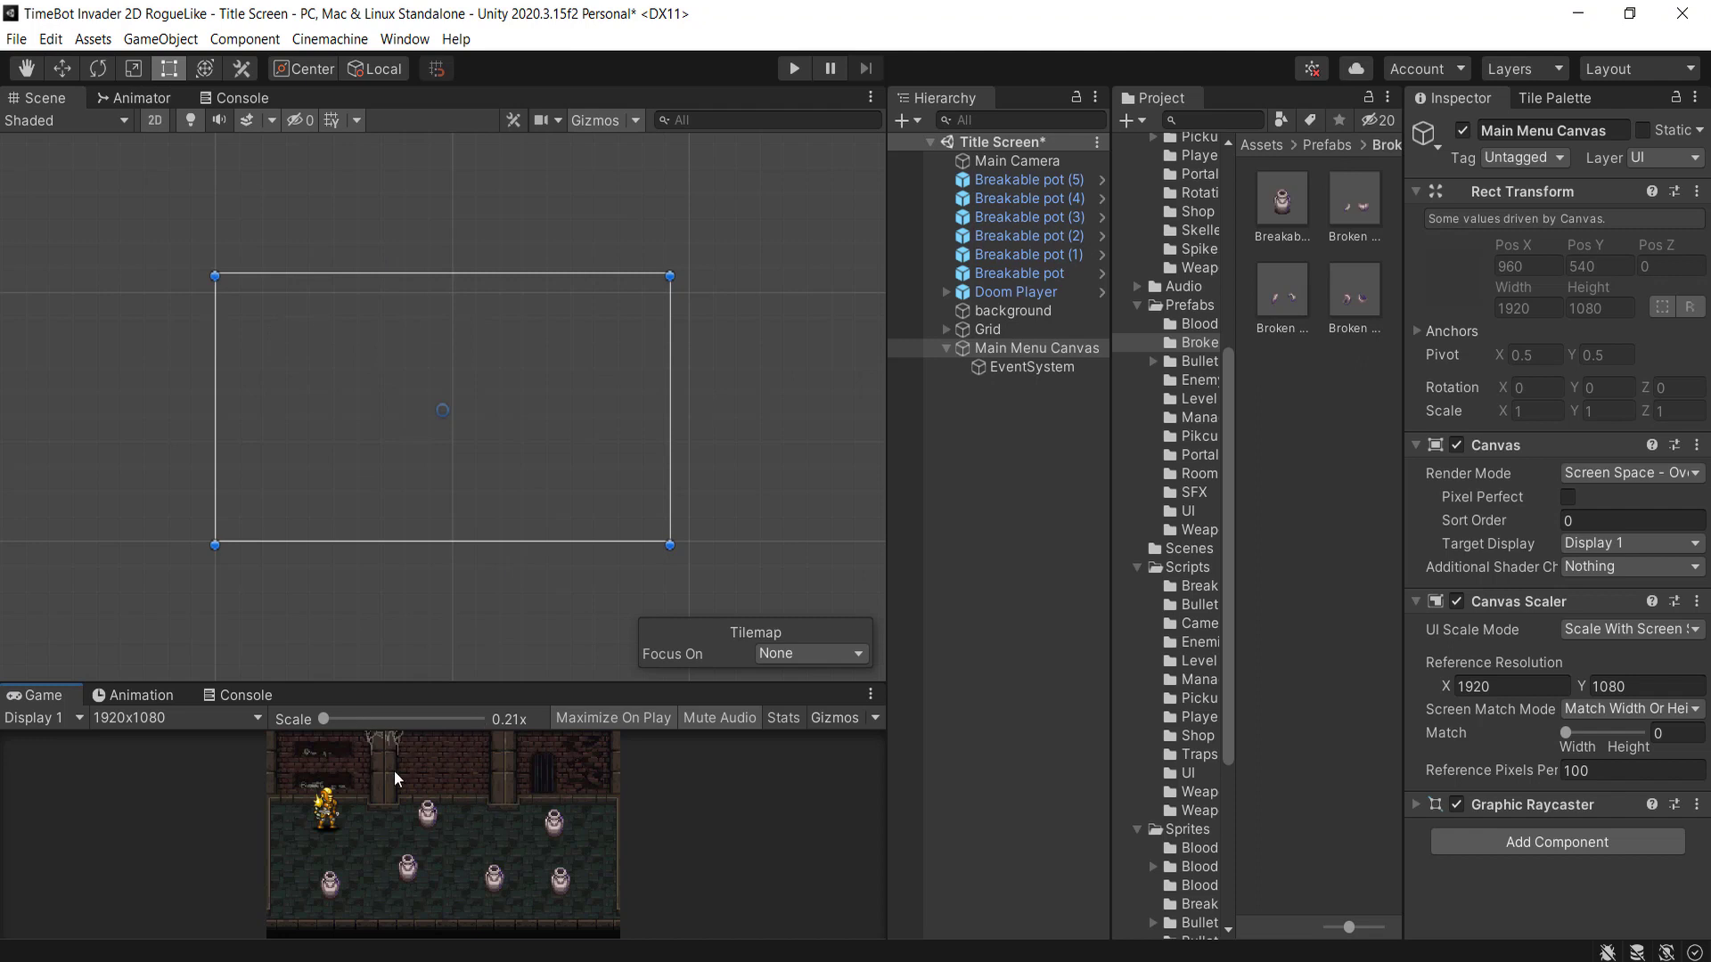
{"action": "left_click_drag", "start_coordinate": [391, 682], "coordinate": [392, 423]}
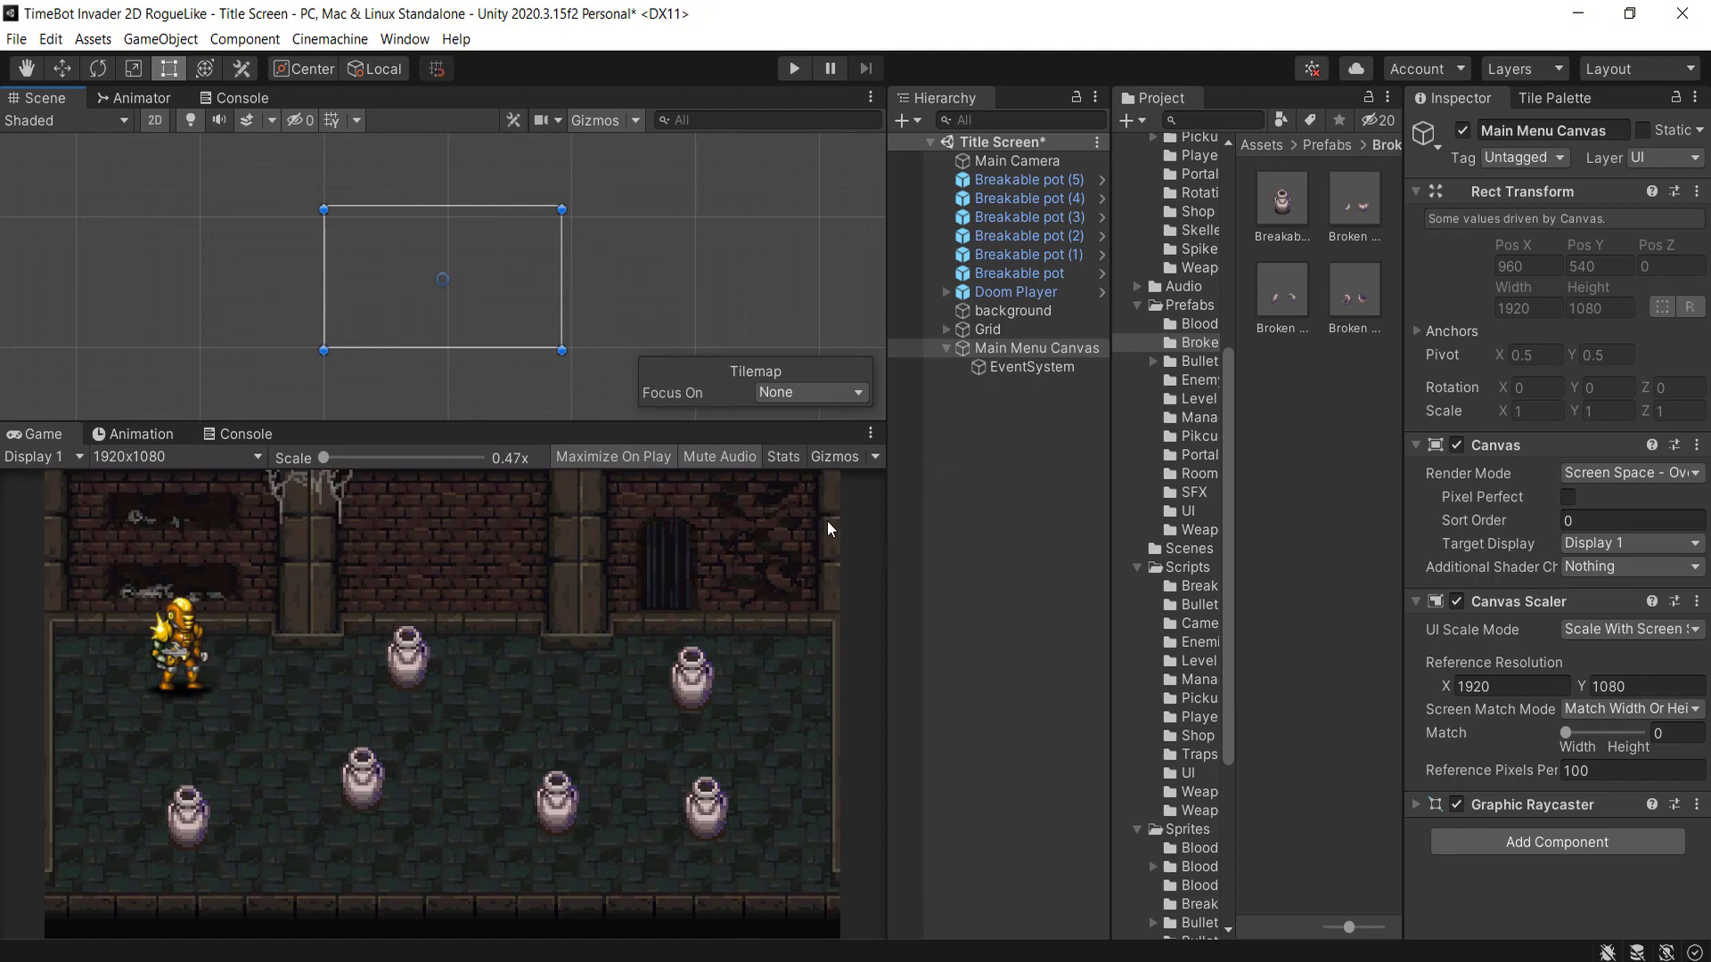
- Scale all six breakable pots, without Doom Player, to 0.2 on X and Y
{"action": "left_click", "coordinate": [1055, 182]}
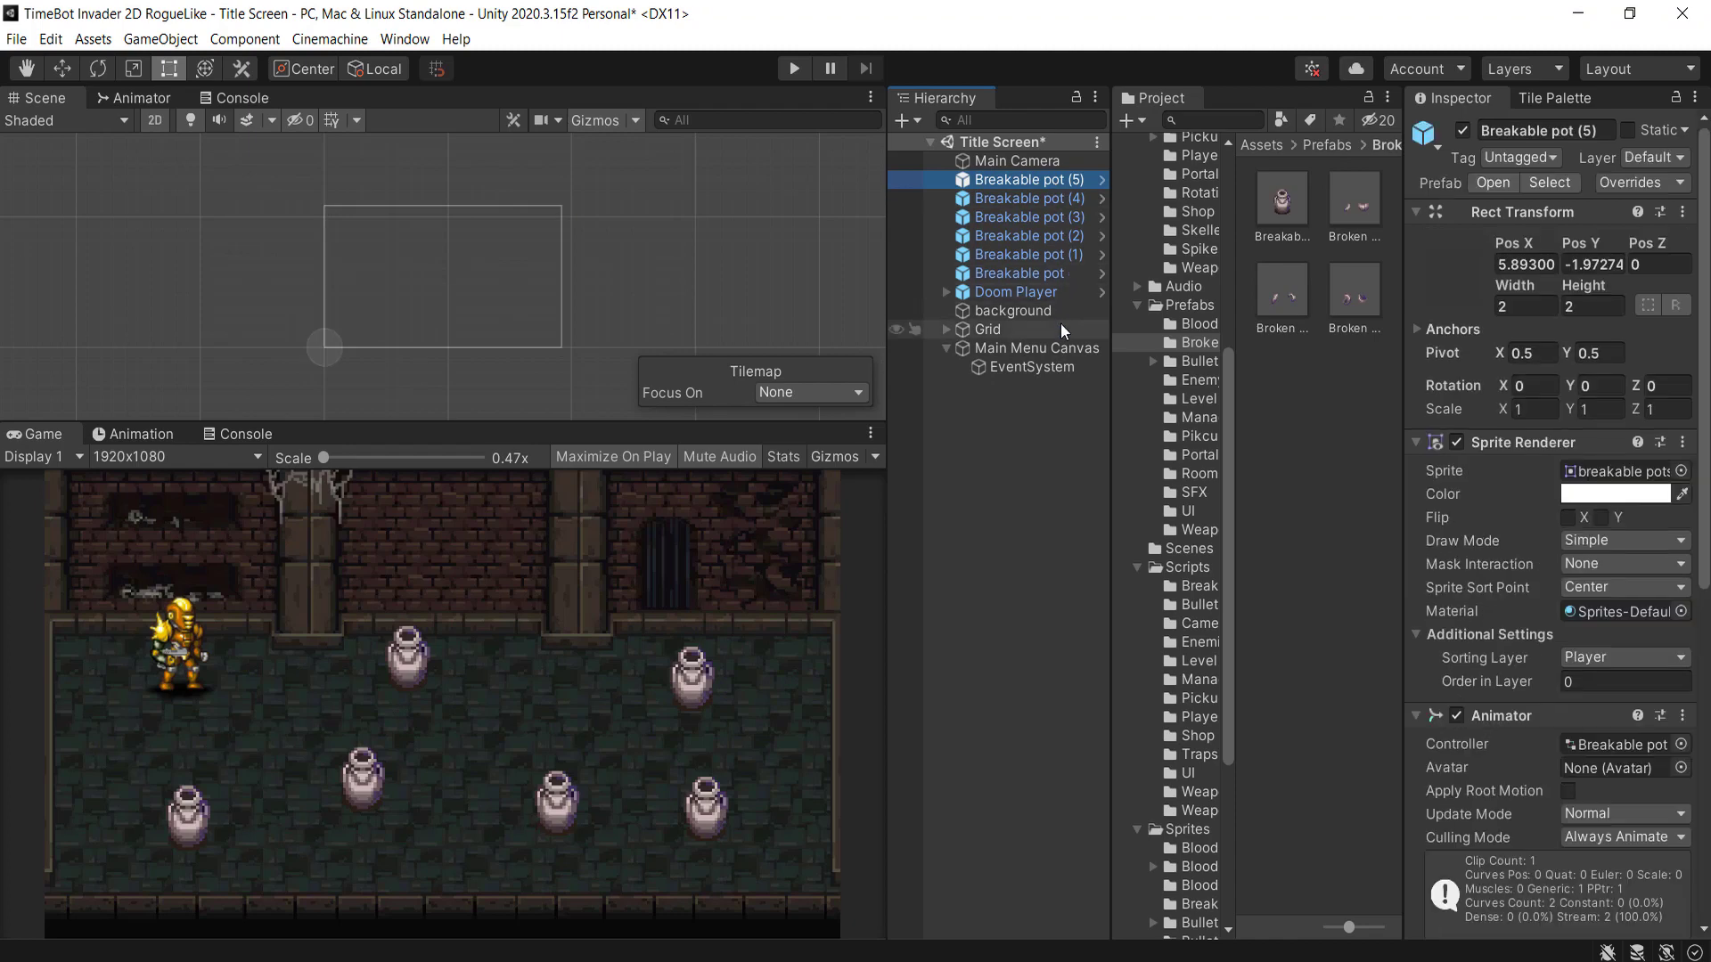
{"action": "left_click", "coordinate": [1047, 291], "text": "shift"}
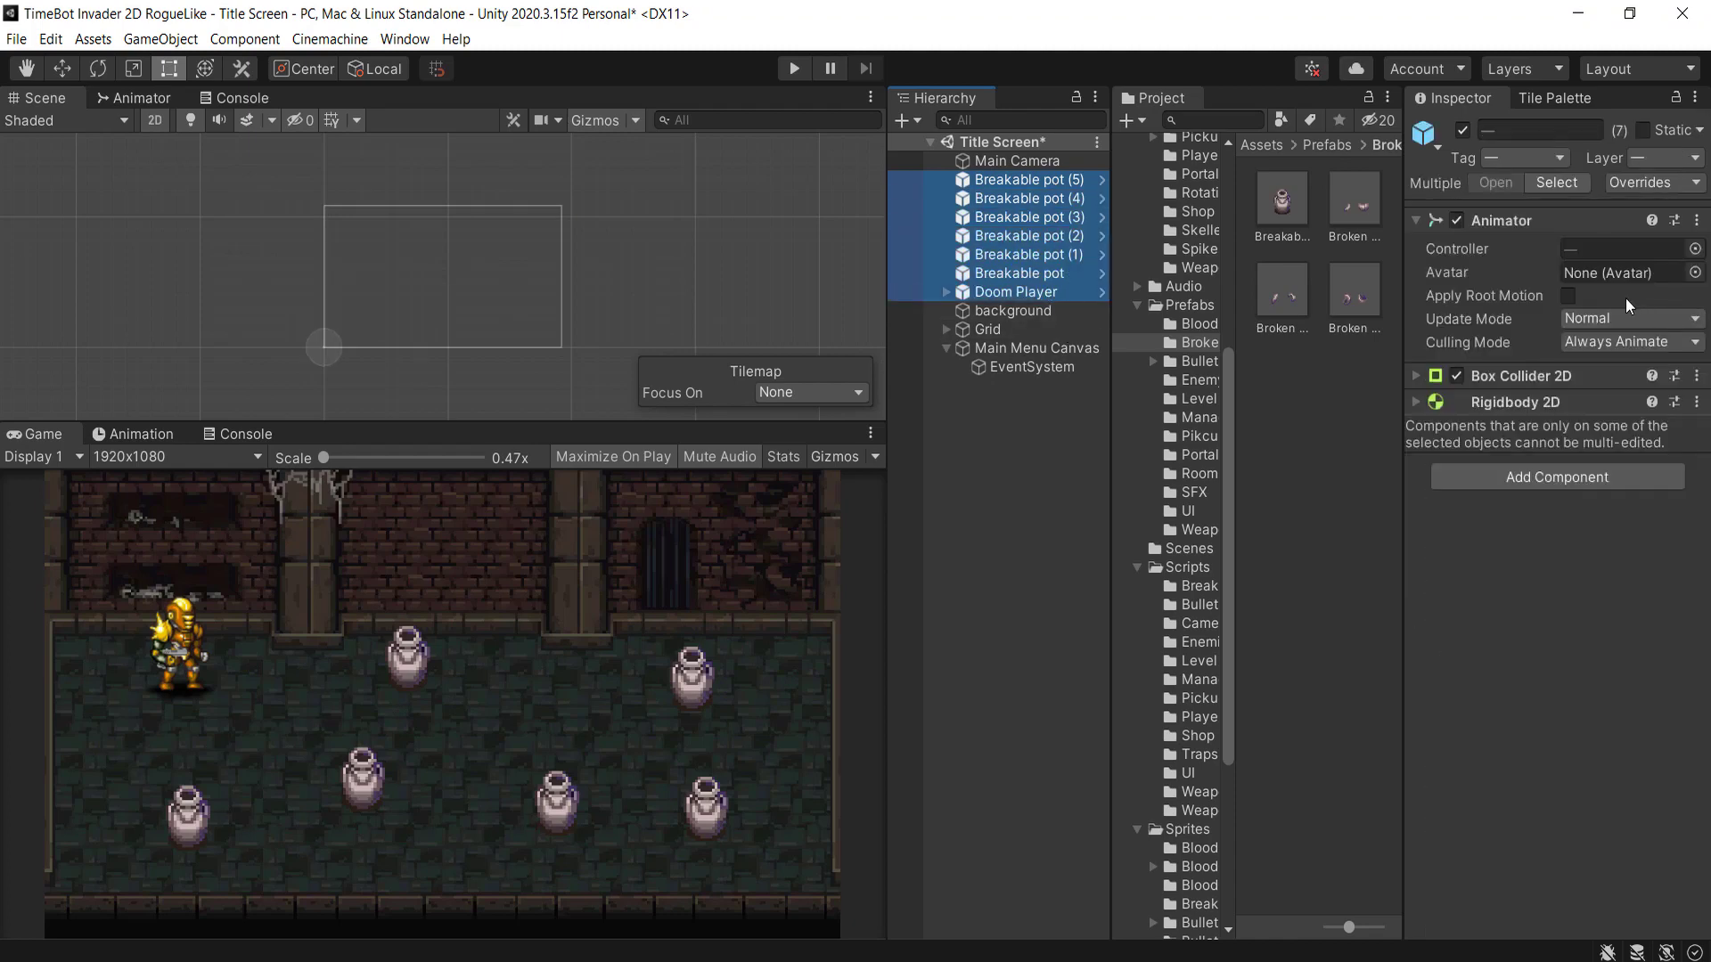
{"action": "left_click", "coordinate": [1016, 292]}
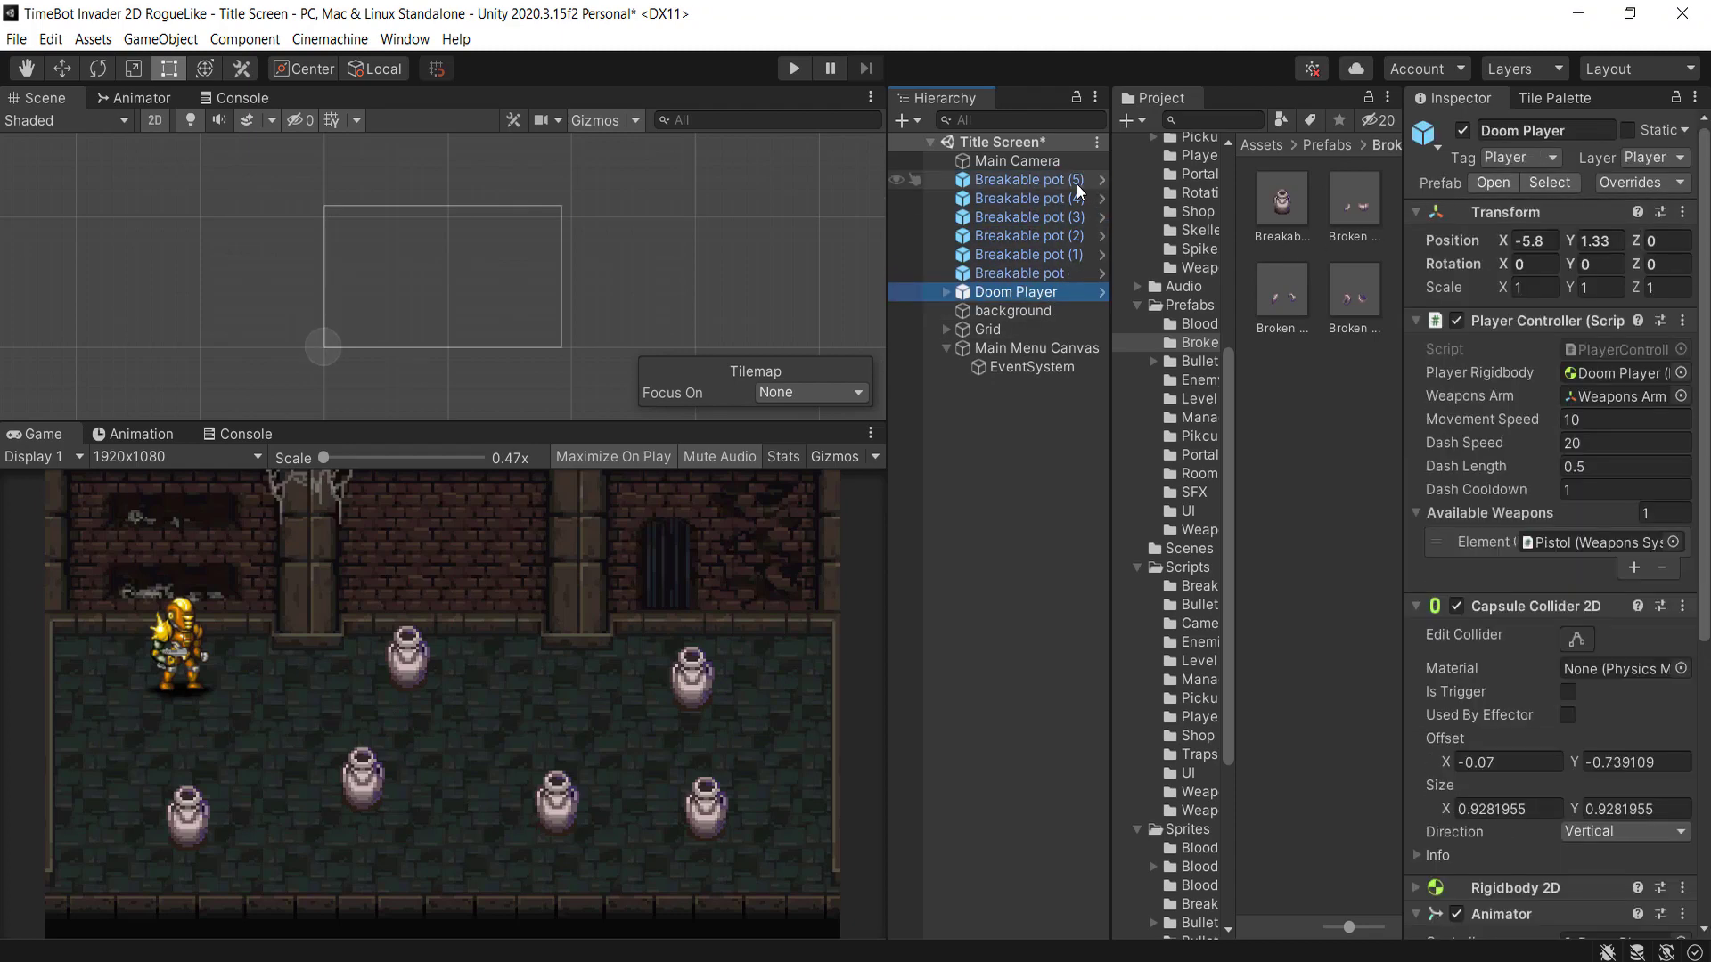
{"action": "left_click", "coordinate": [1077, 182]}
{"action": "left_click", "coordinate": [1067, 272], "text": "shift"}
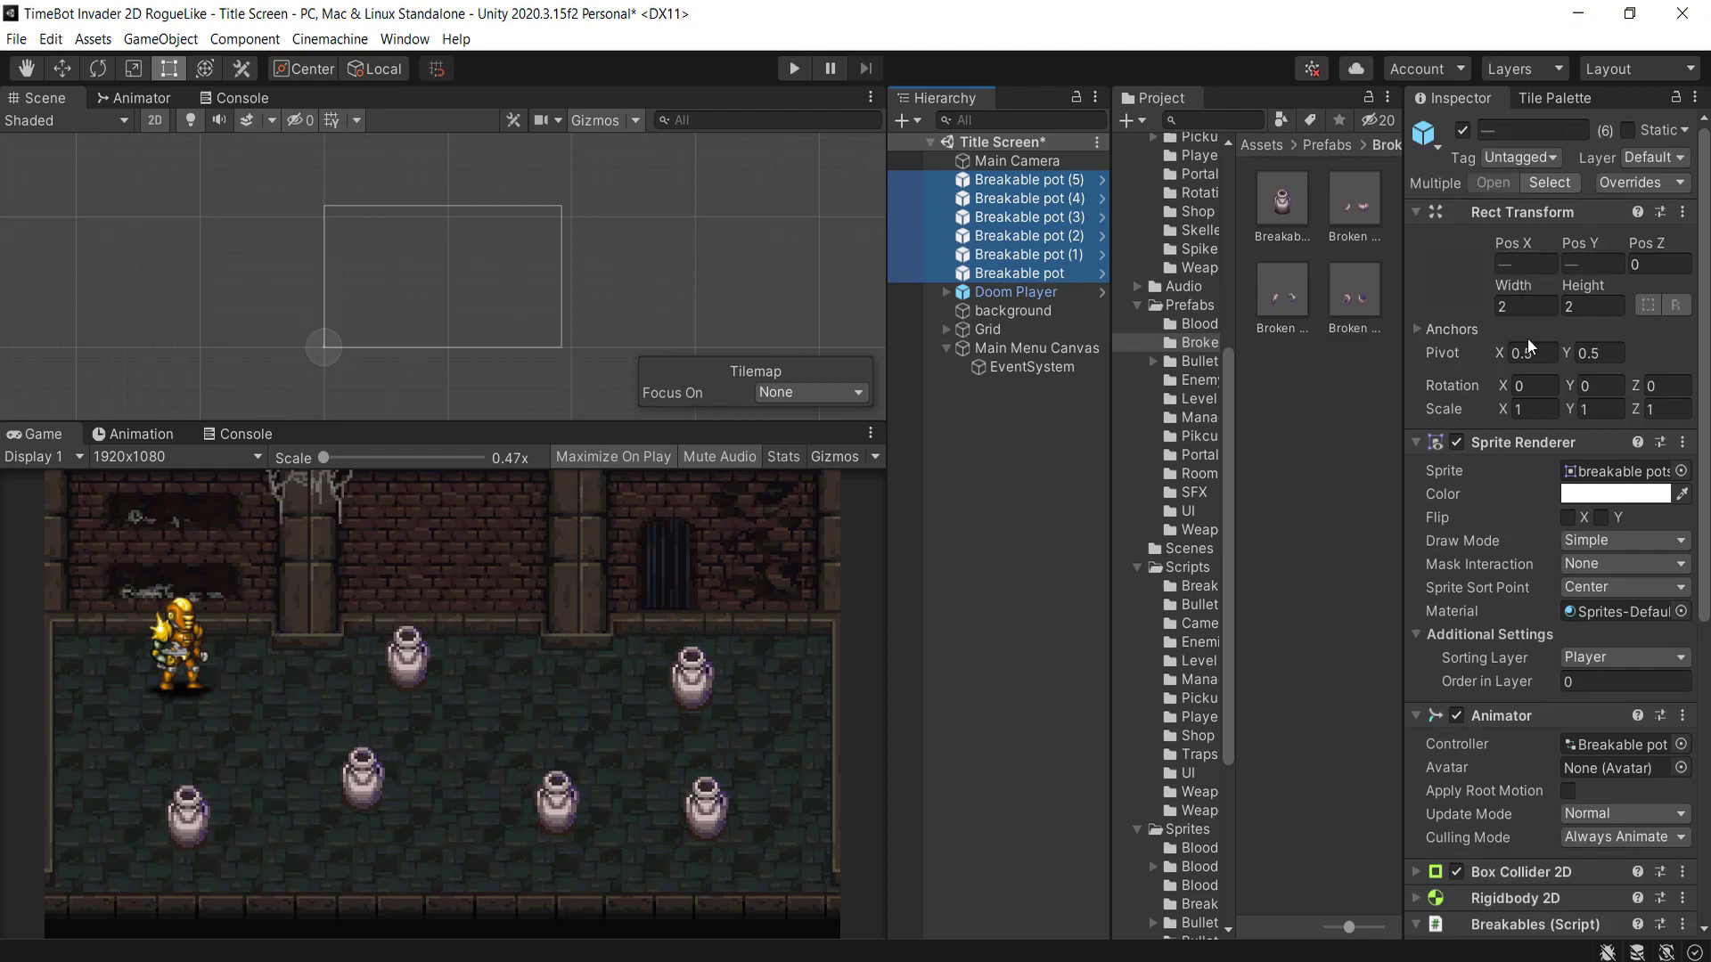
{"action": "left_click", "coordinate": [1534, 411]}
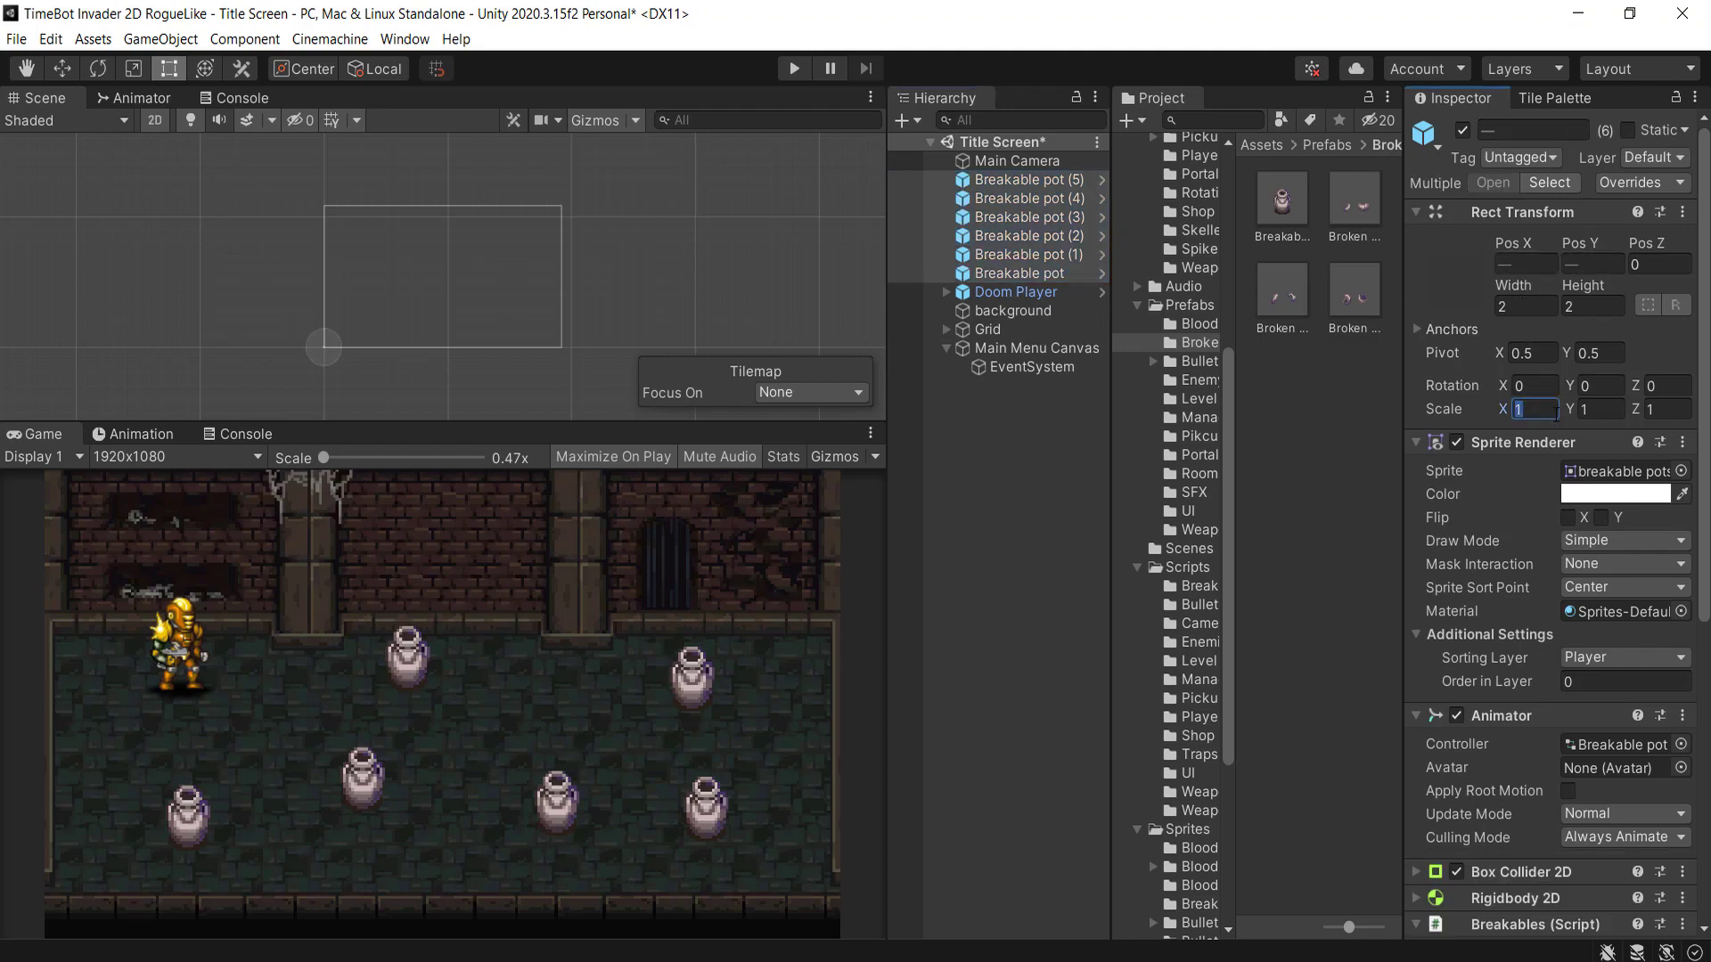
{"action": "type", "text": "0.2"}
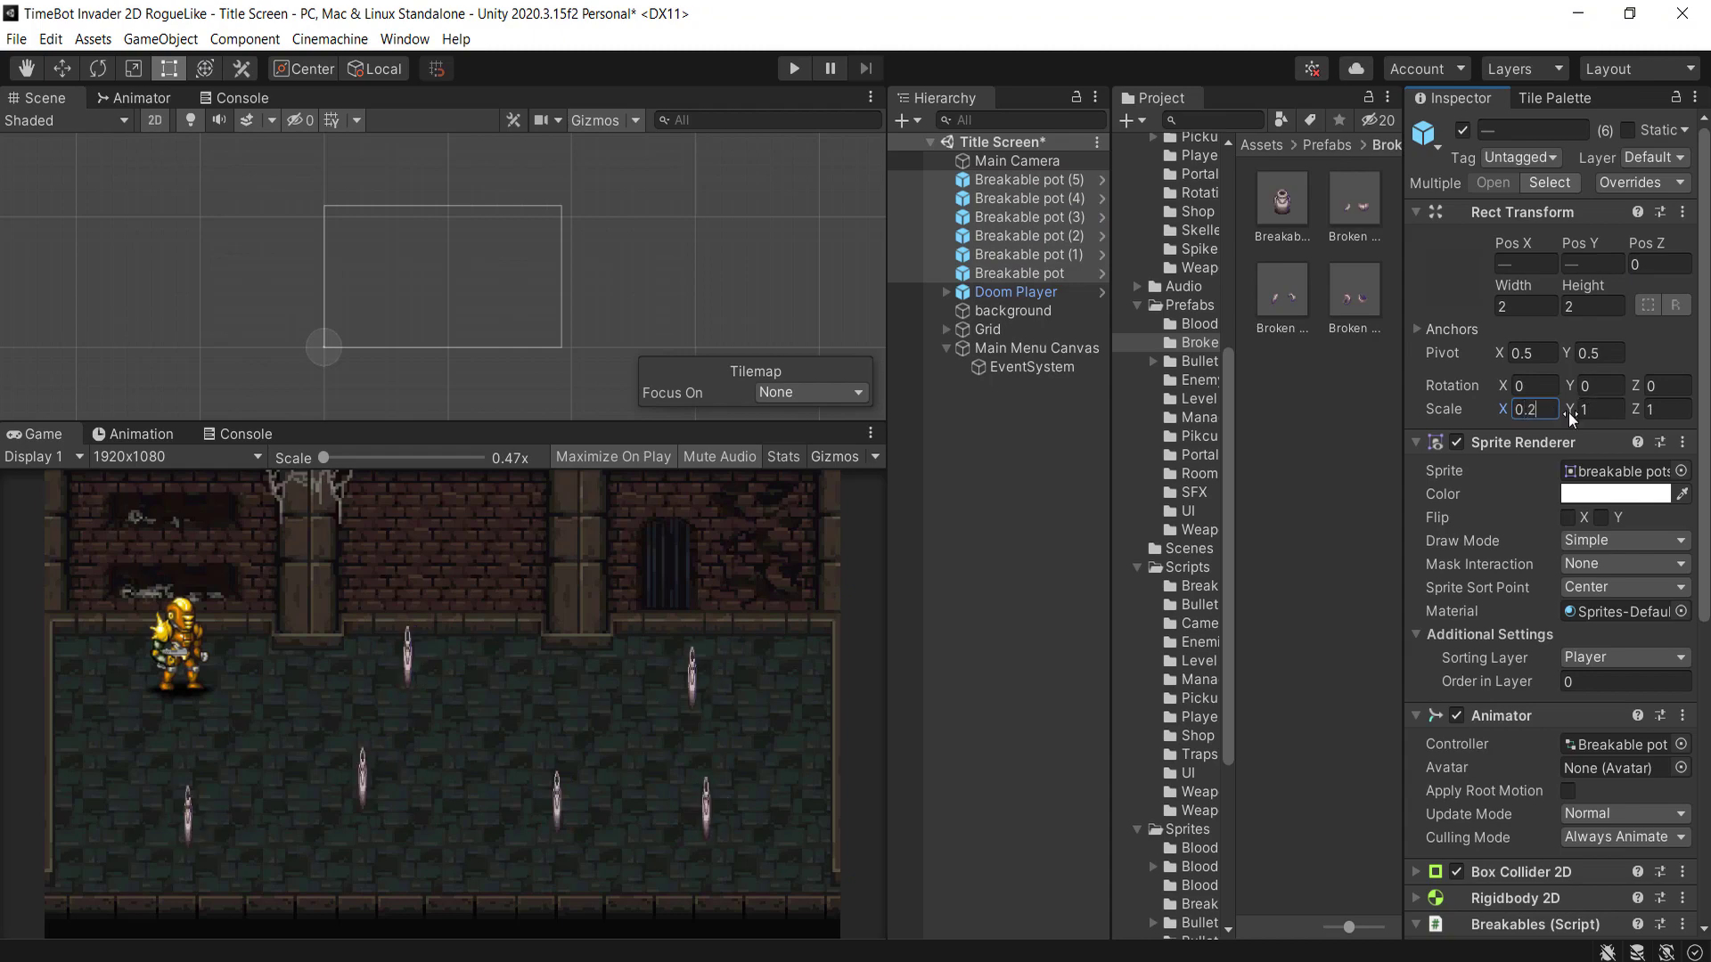
{"action": "left_click", "coordinate": [1609, 410]}
{"action": "type", "text": "0.2"}
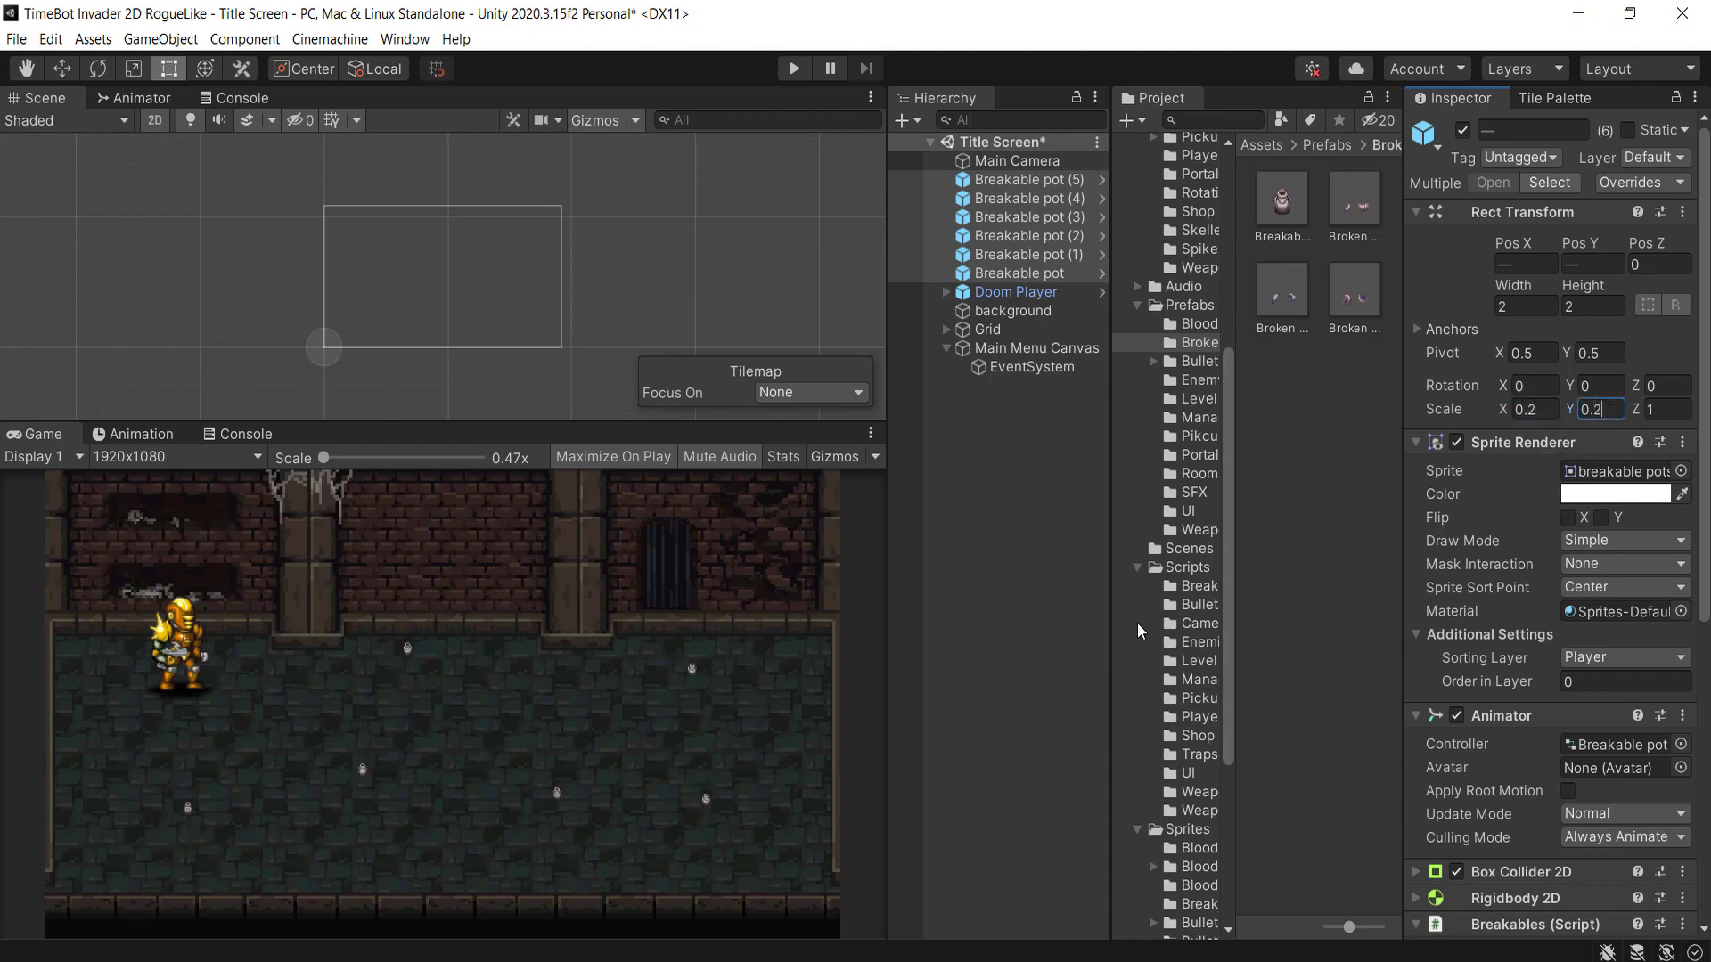
- Set the X and Y scale of the six breakable pots to 0.5
{"action": "left_click", "coordinate": [1547, 410]}
{"action": "type", "text": "0.5"}
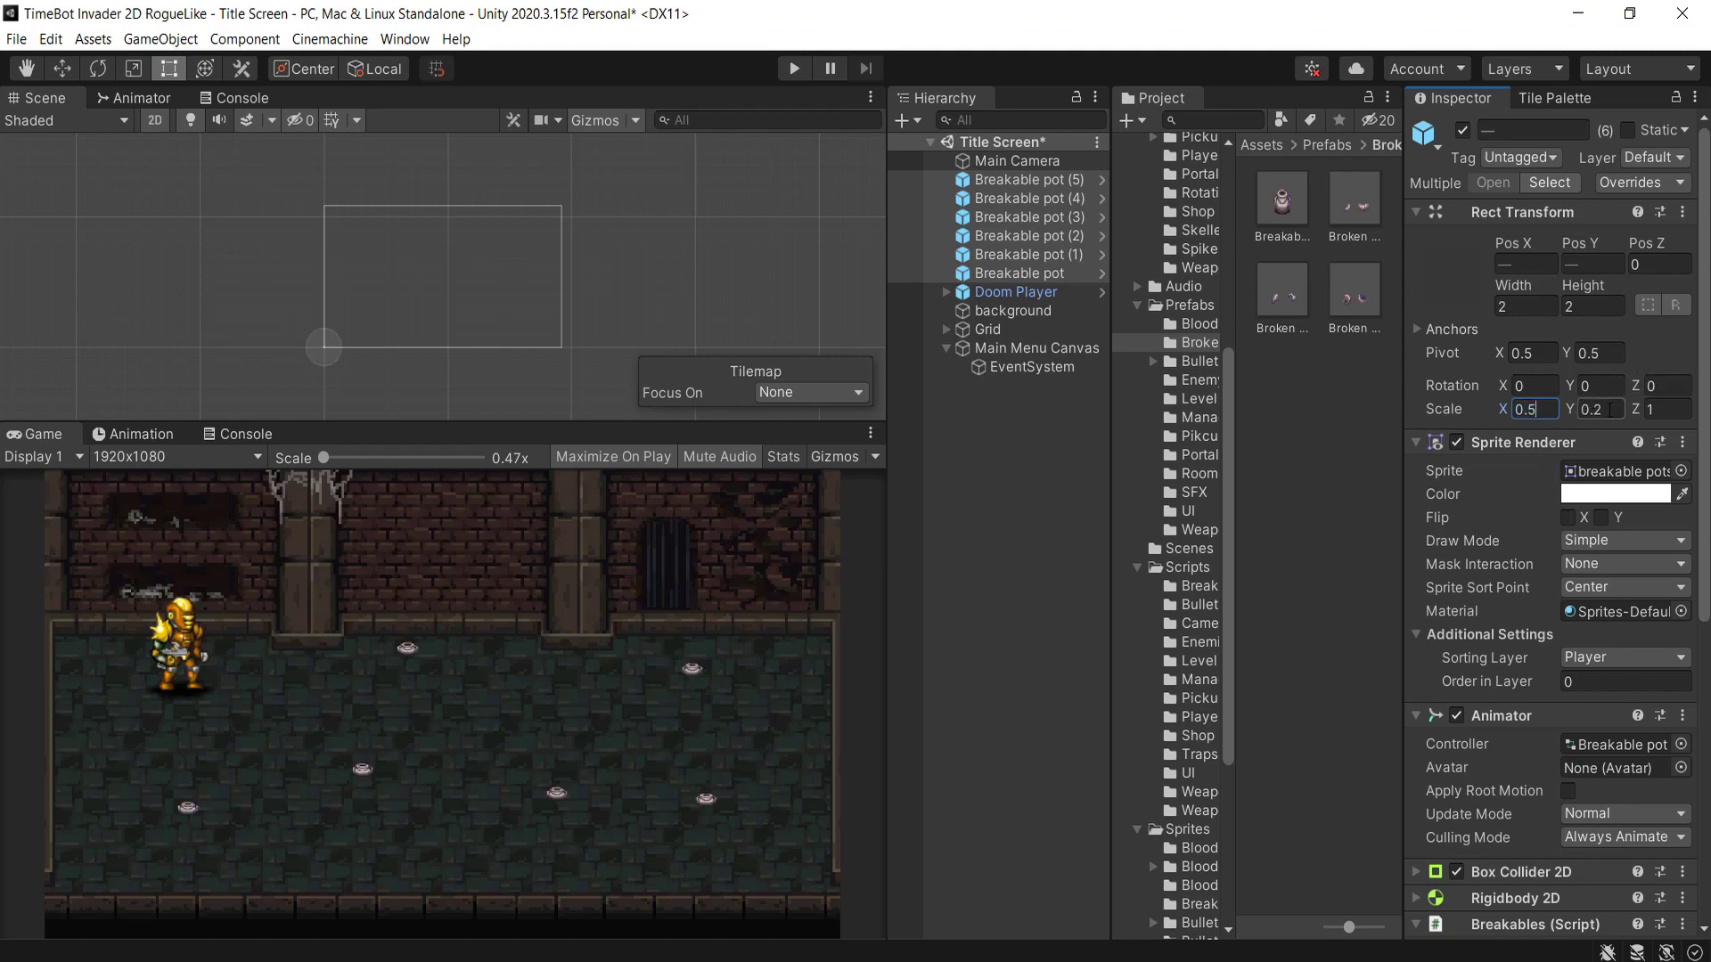
{"action": "left_click", "coordinate": [1600, 409]}
{"action": "type", "text": "0.5"}
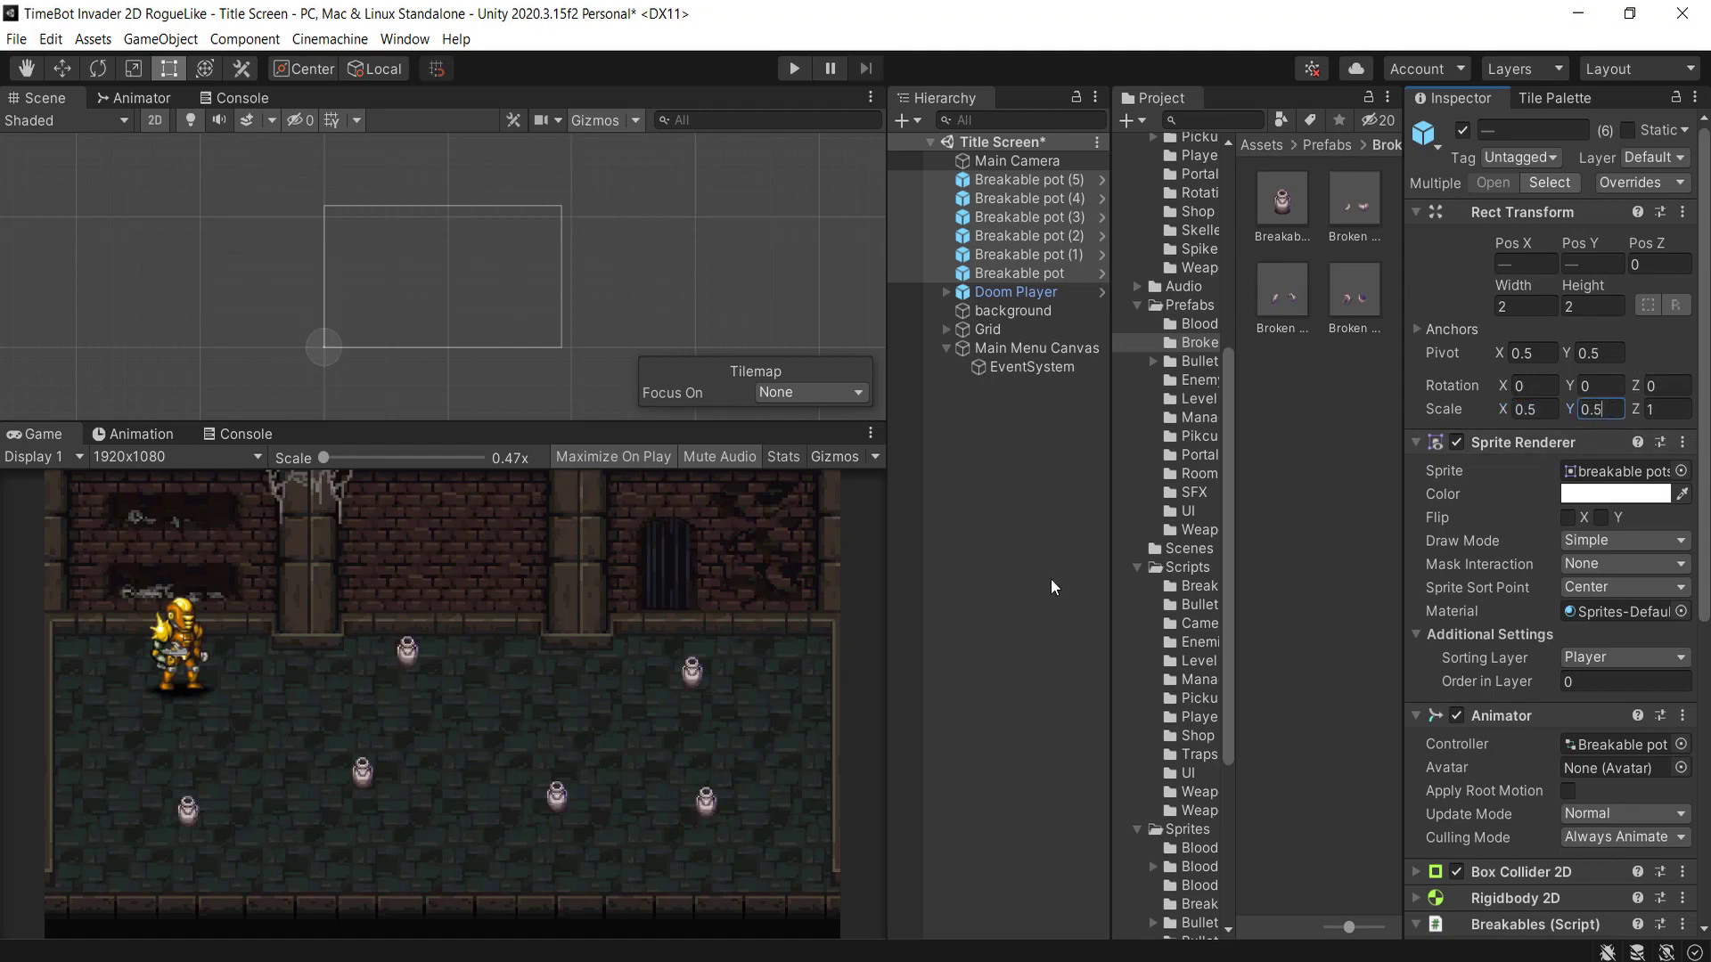
- Scale Doom Player to 0.5 on X and Y
{"action": "left_click", "coordinate": [1046, 290]}
{"action": "left_click", "coordinate": [1533, 287]}
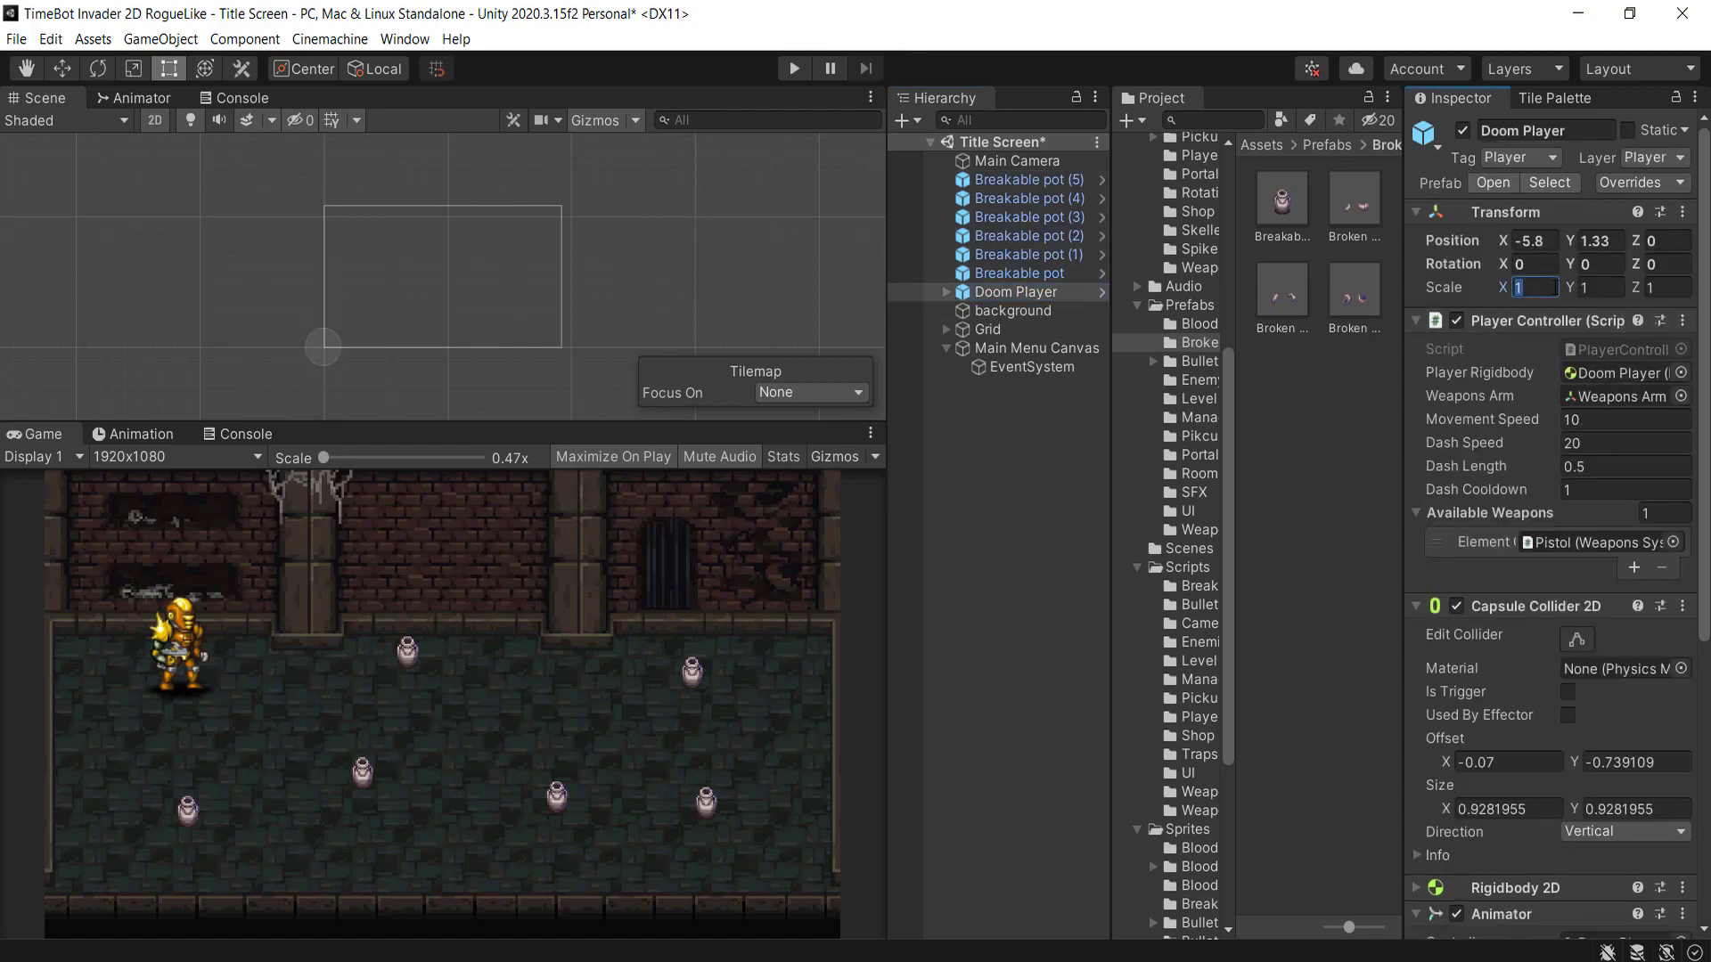
{"action": "type", "text": "0.5"}
{"action": "left_click", "coordinate": [1598, 287]}
{"action": "type", "text": ".05"}
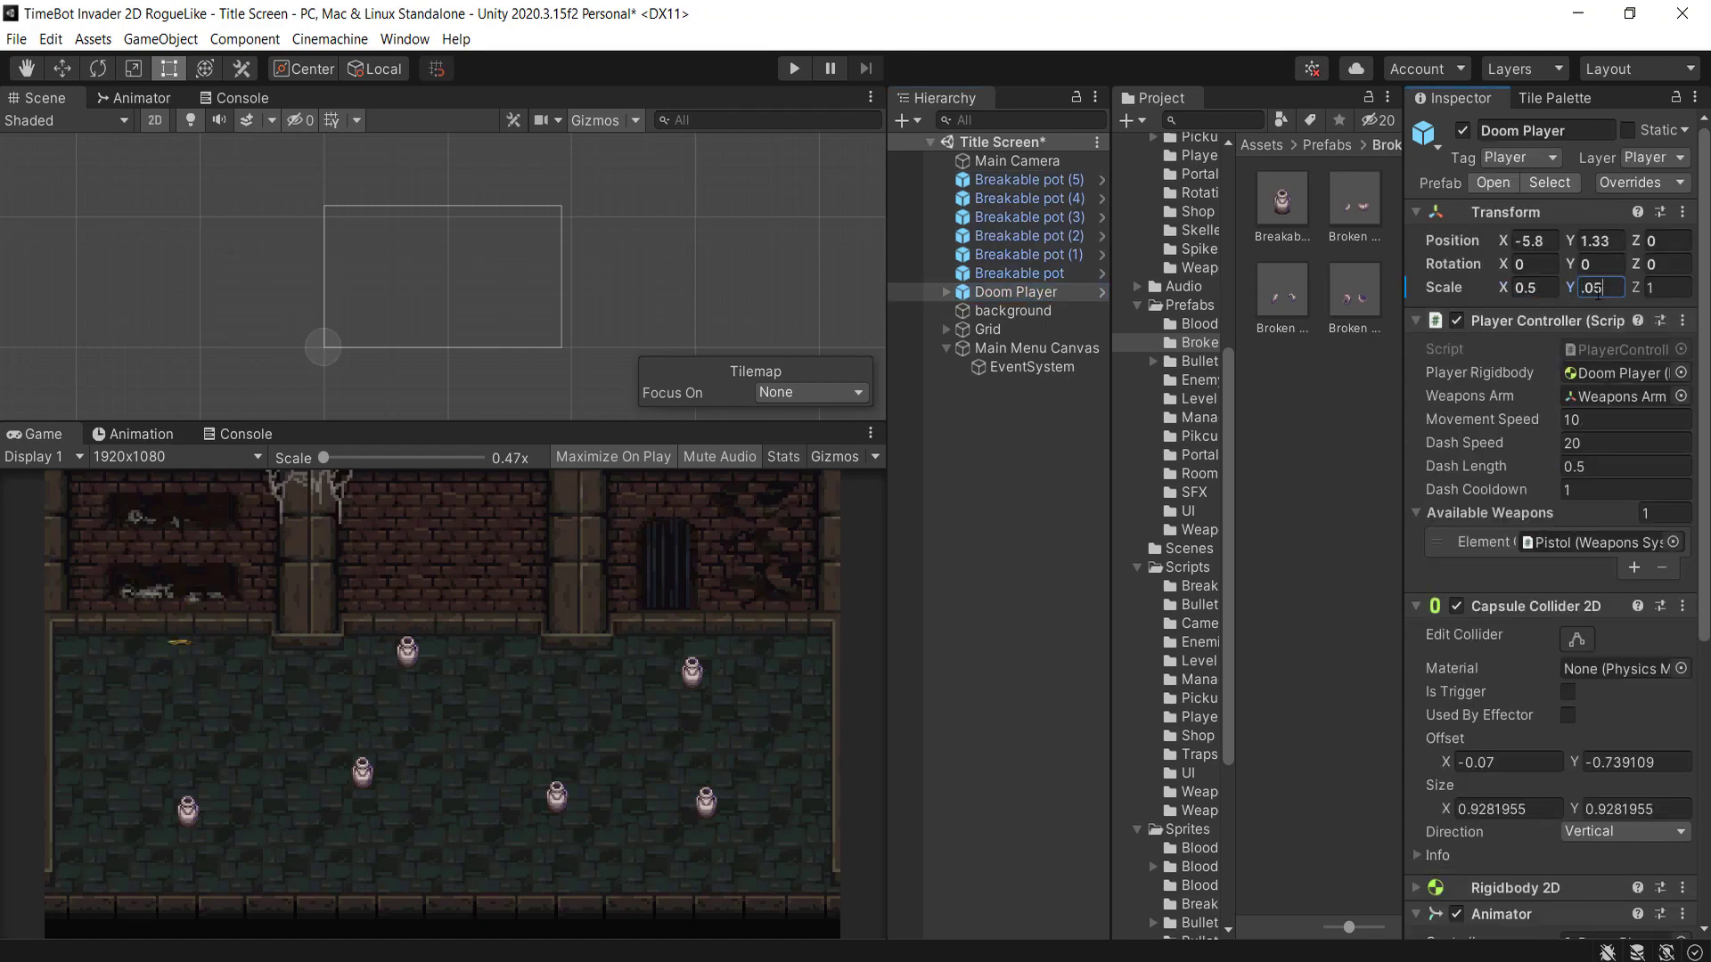
{"action": "key", "text": "BackSpace"}
{"action": "key", "text": "BackSpace"}
{"action": "type", "text": "5"}
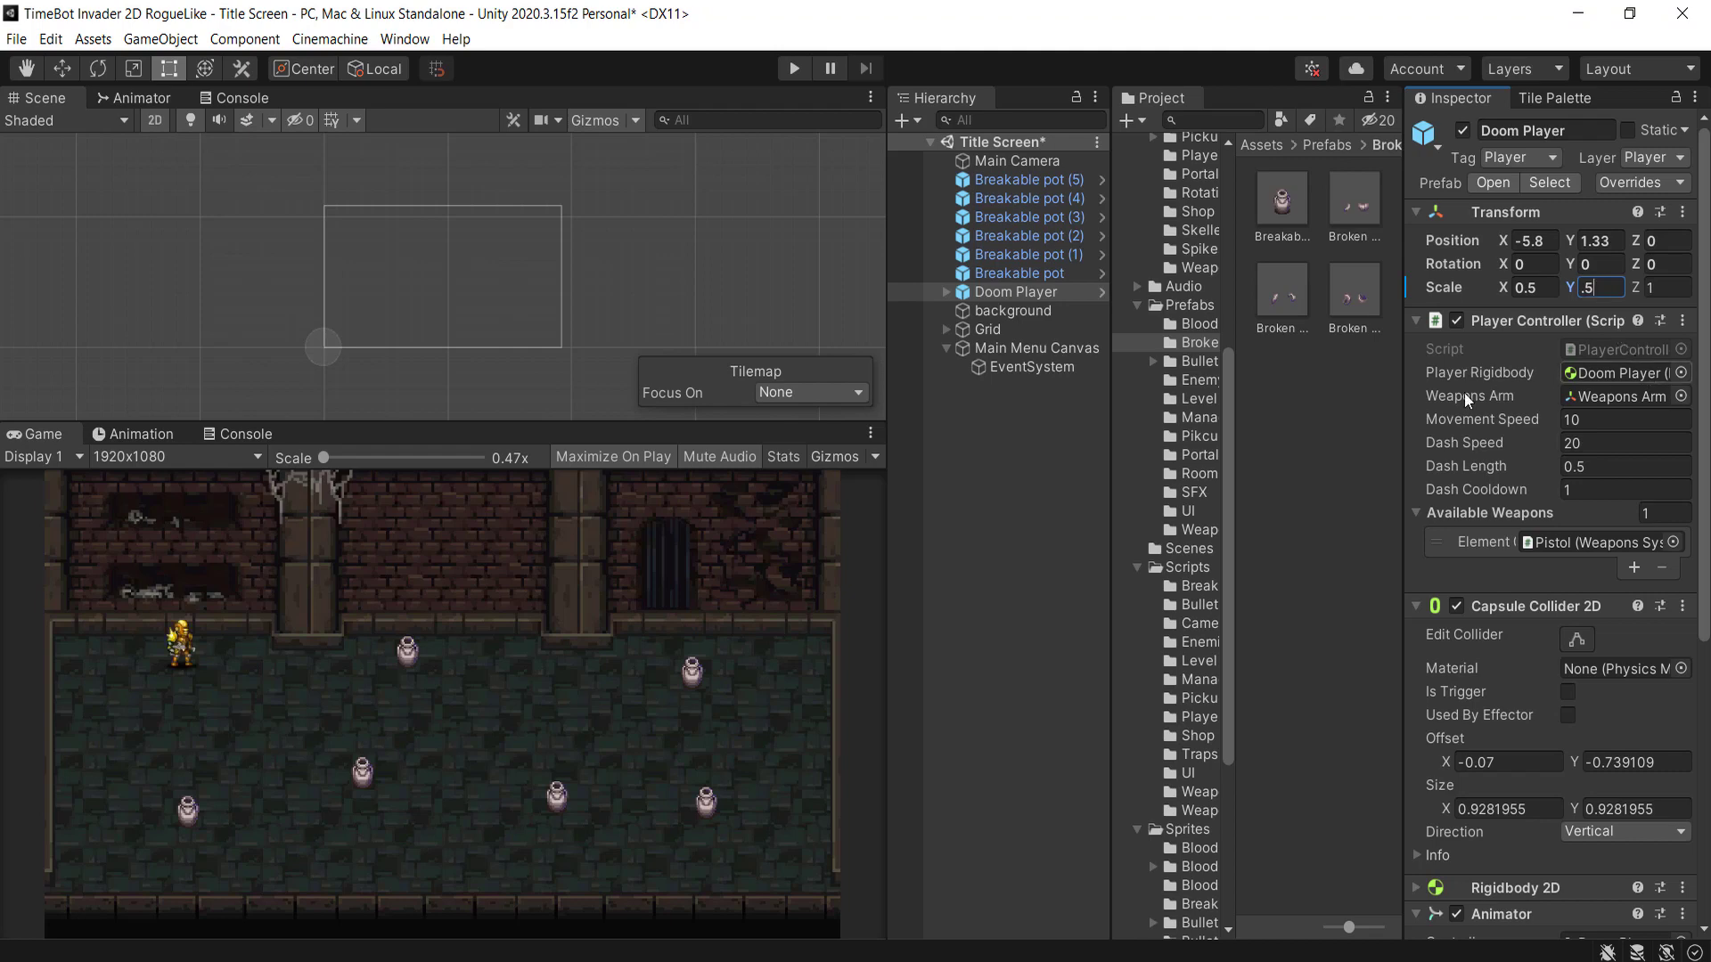
- Play-test the title scene by moving and dashing the player through the reduced-scale pots, and exit play mode
{"action": "left_click", "coordinate": [794, 68]}
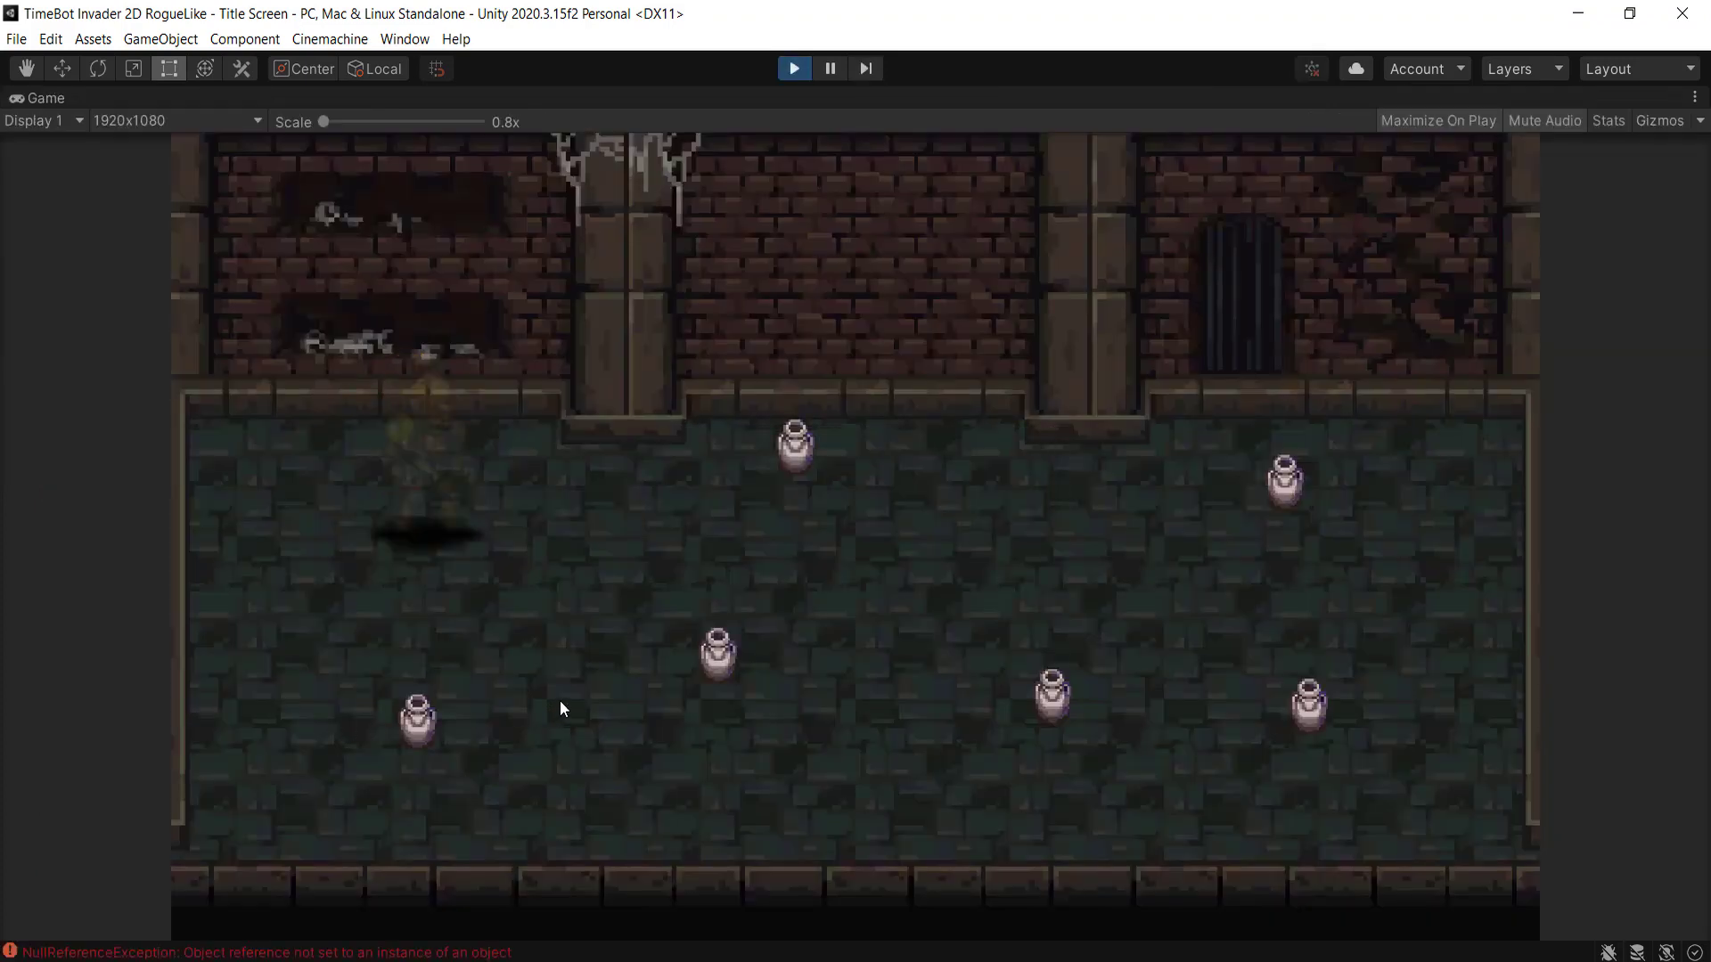
{"action": "key", "text": "d"}
{"action": "key", "text": "space"}
{"action": "key", "text": "a"}
{"action": "key", "text": "space"}
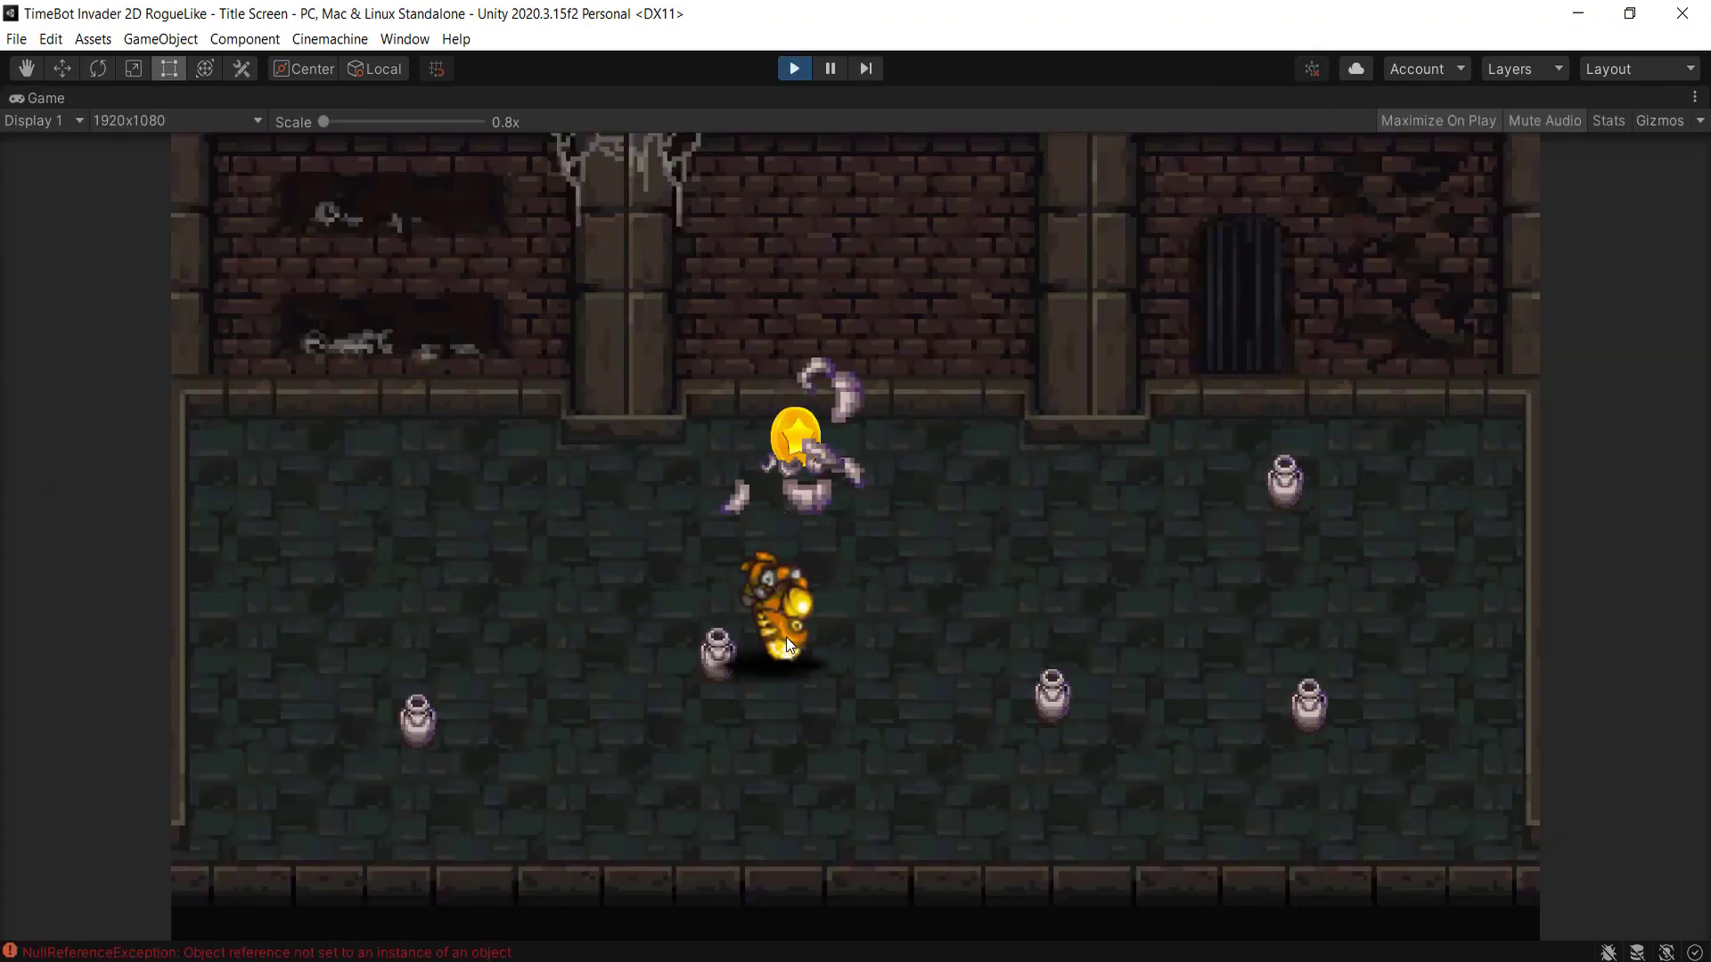
{"action": "key", "text": "d"}
{"action": "key", "text": "a"}
{"action": "key", "text": "space"}
{"action": "key", "text": "d"}
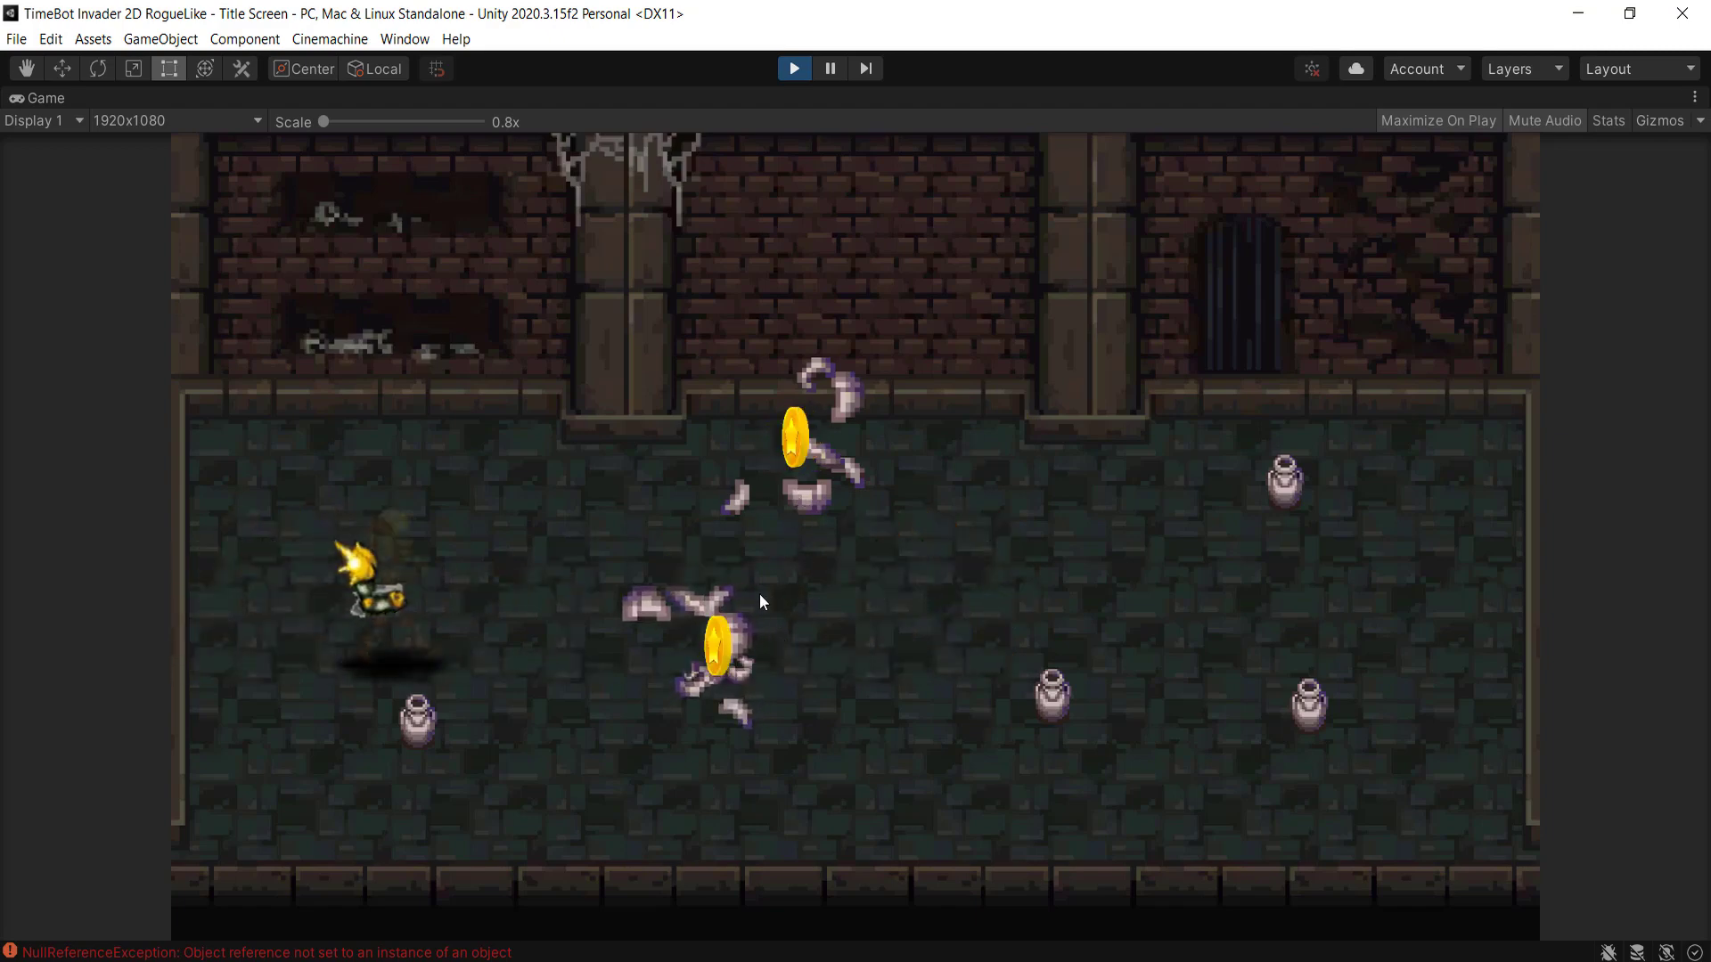
{"action": "key", "text": "space"}
{"action": "key", "text": "w"}
{"action": "key", "text": "space"}
{"action": "key", "text": "s"}
{"action": "key", "text": "space"}
{"action": "key", "text": "a"}
{"action": "key", "text": "space"}
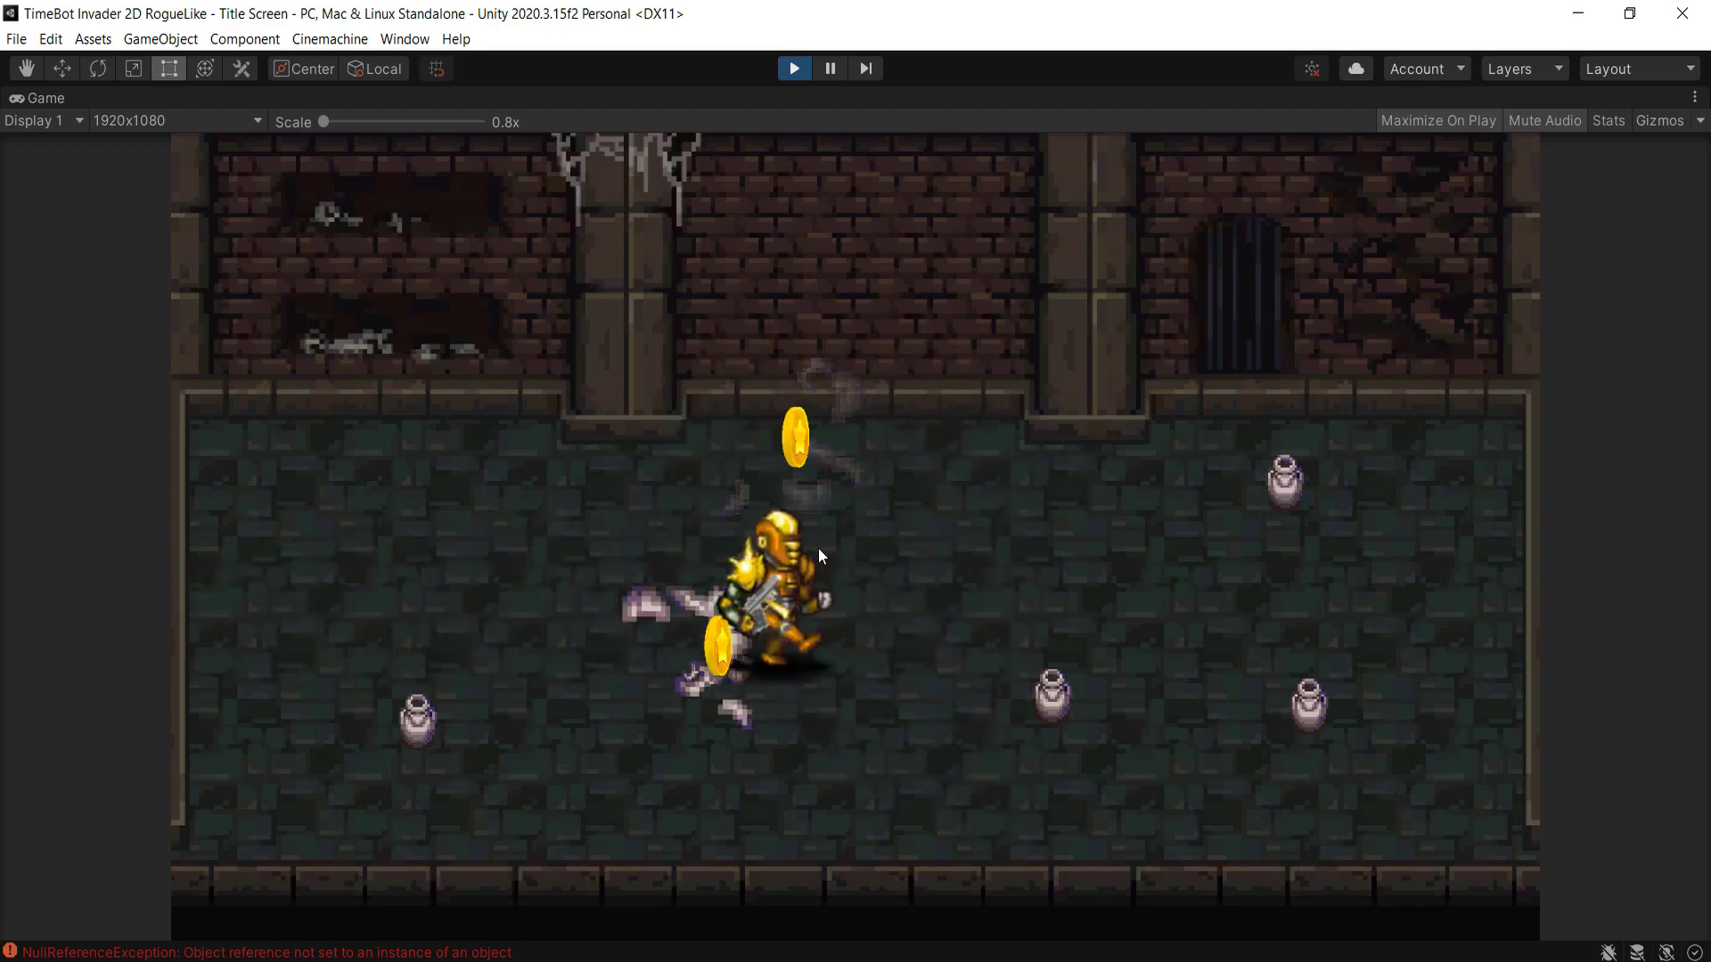
{"action": "key", "text": "w"}
{"action": "left_click", "coordinate": [794, 69]}
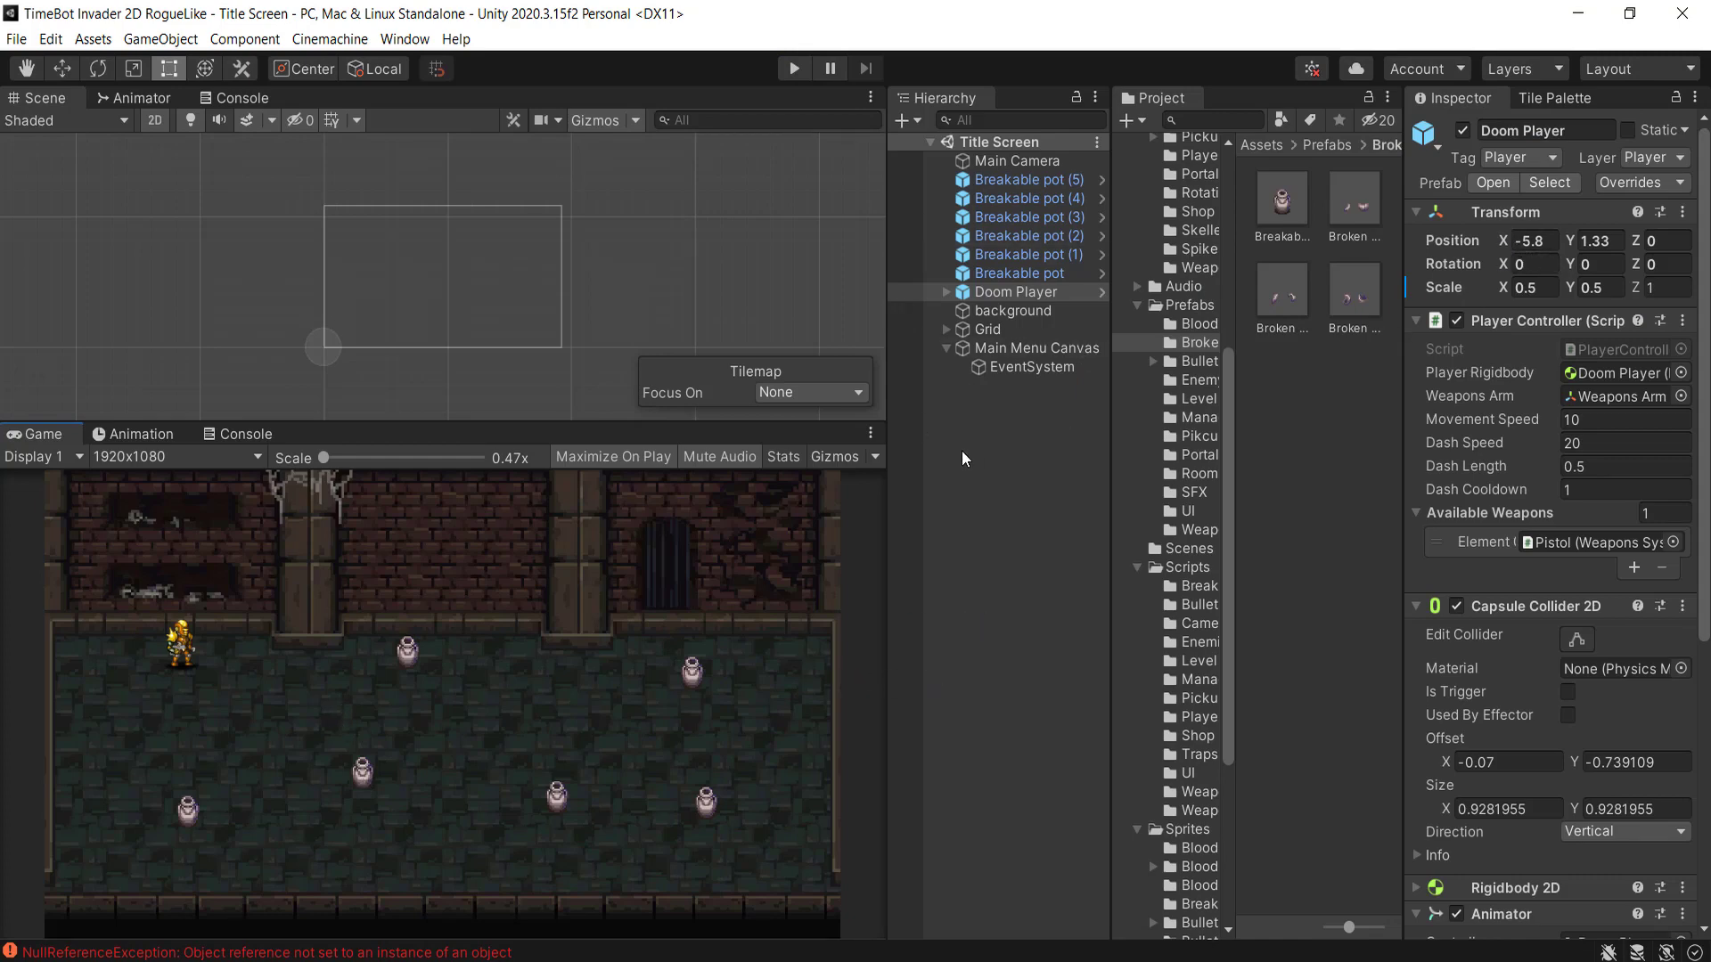
- Set Doom Player's X and Y scale back to 1
{"action": "left_click", "coordinate": [1526, 287]}
{"action": "type", "text": "1"}
{"action": "left_click", "coordinate": [1588, 287]}
{"action": "type", "text": "1"}
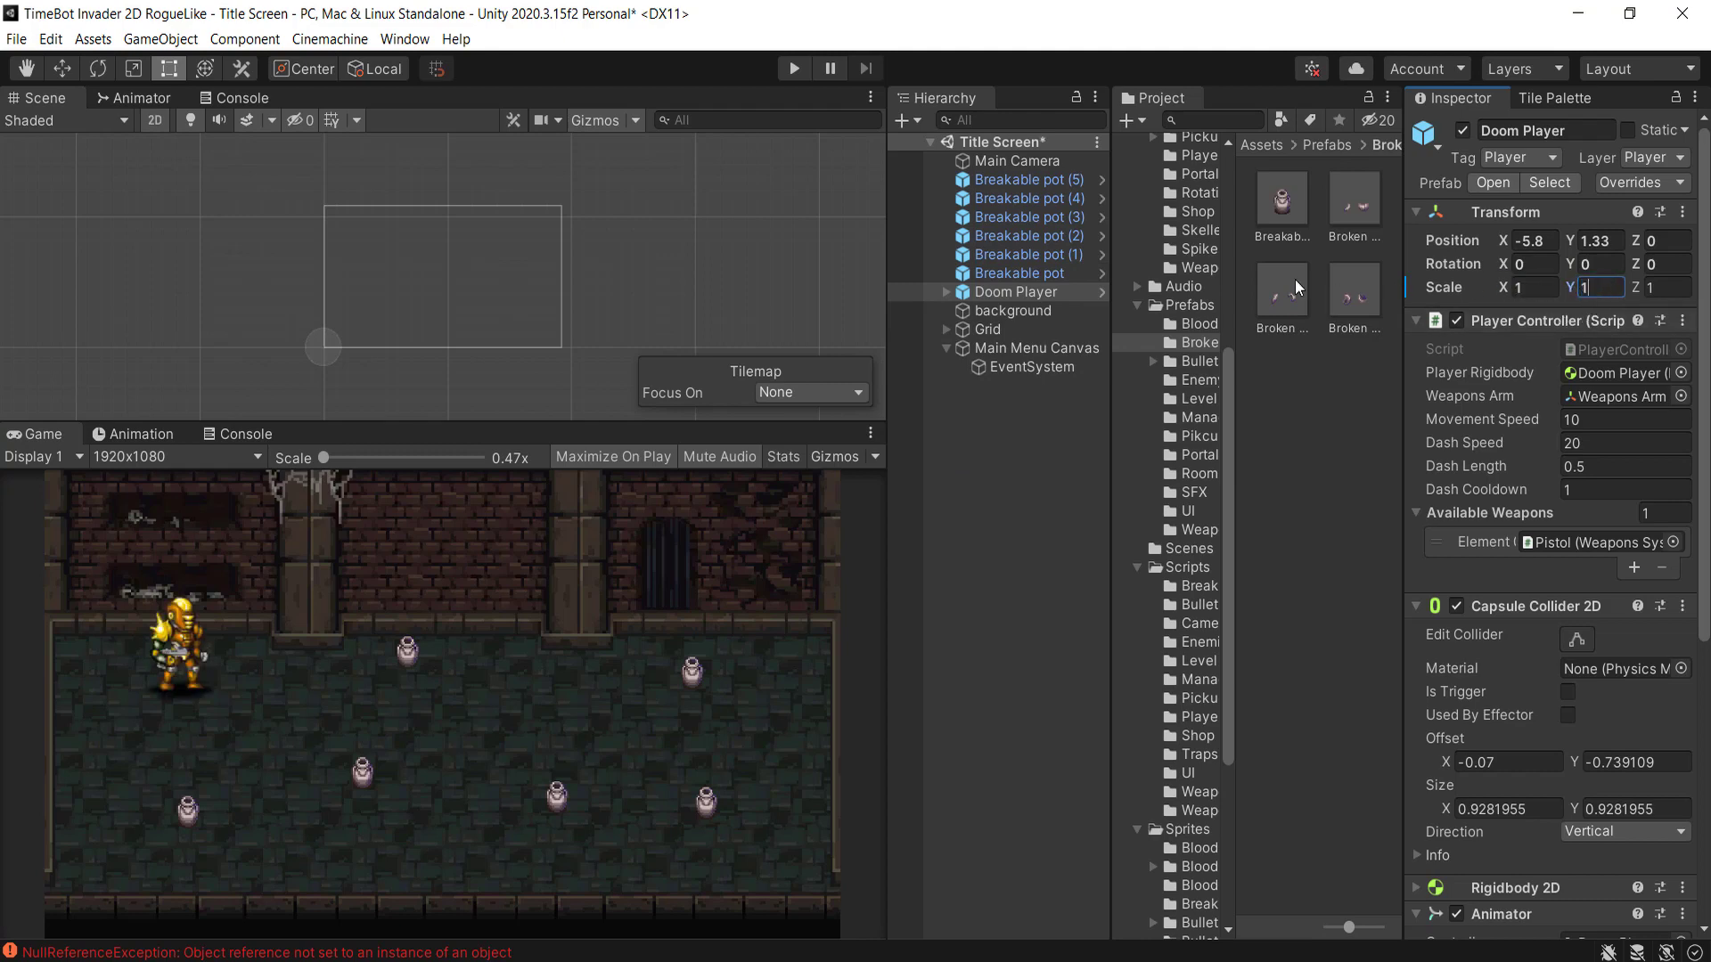
- Set the X and Y scale of all six breakable pots back to 1
{"action": "left_click", "coordinate": [1033, 179]}
{"action": "left_click", "coordinate": [1066, 274], "text": "shift"}
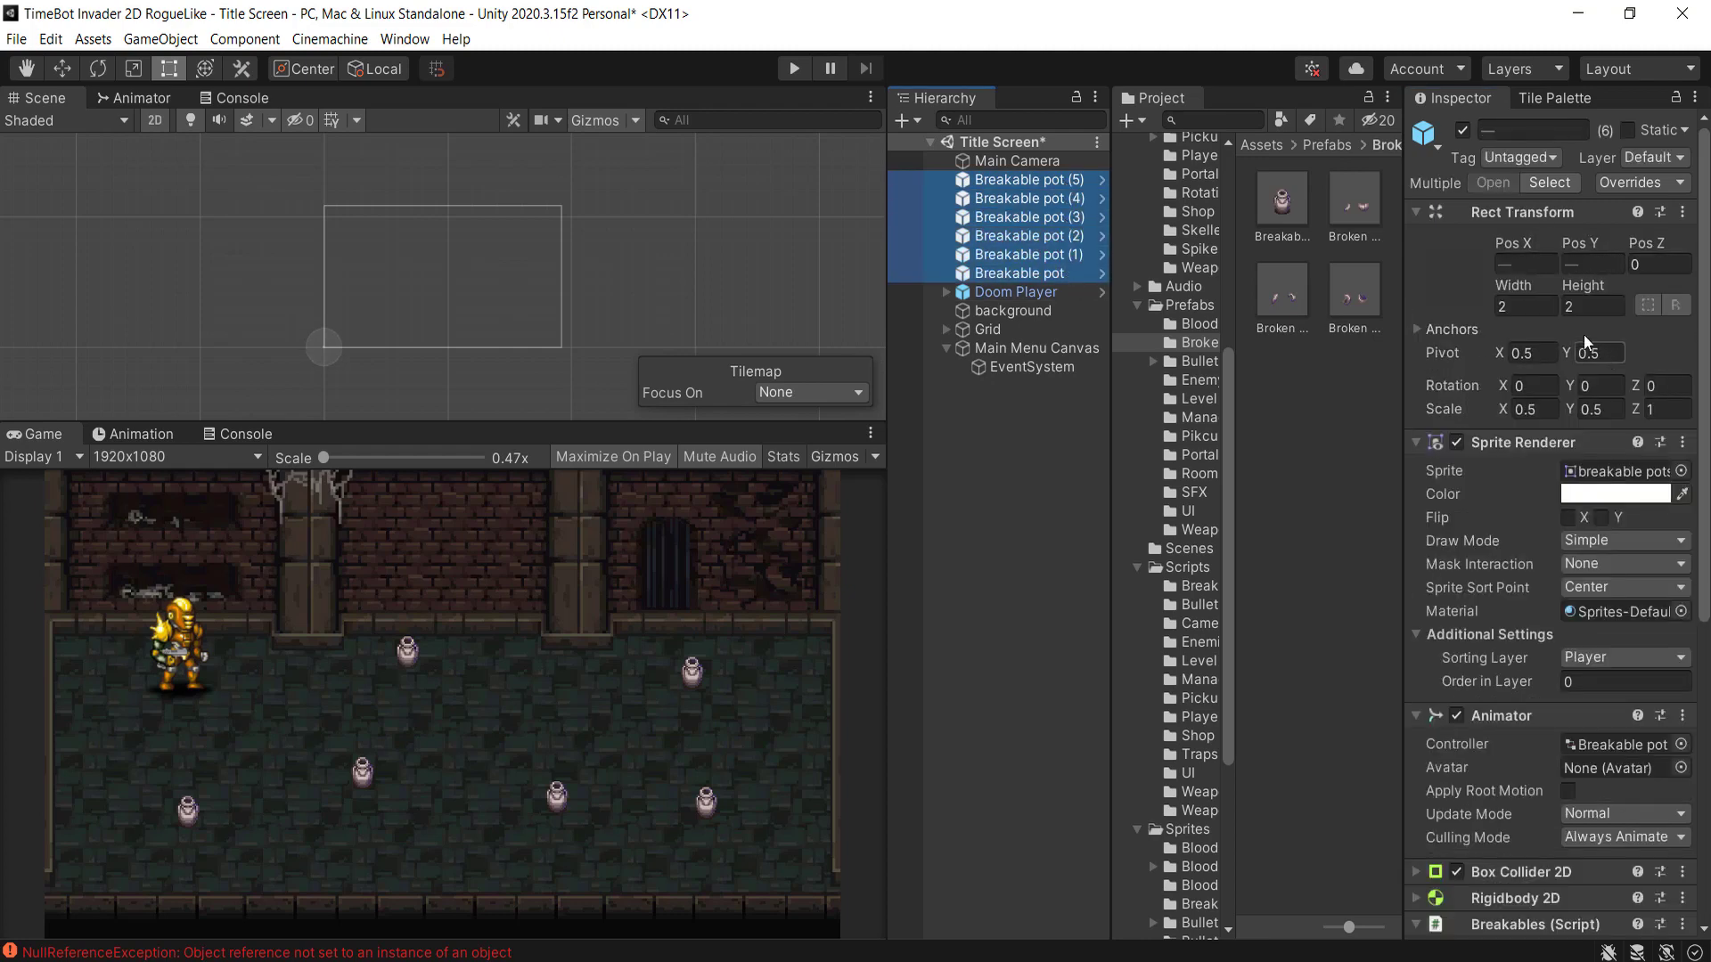
{"action": "left_click", "coordinate": [1557, 409]}
{"action": "type", "text": "1"}
{"action": "left_click", "coordinate": [1609, 409]}
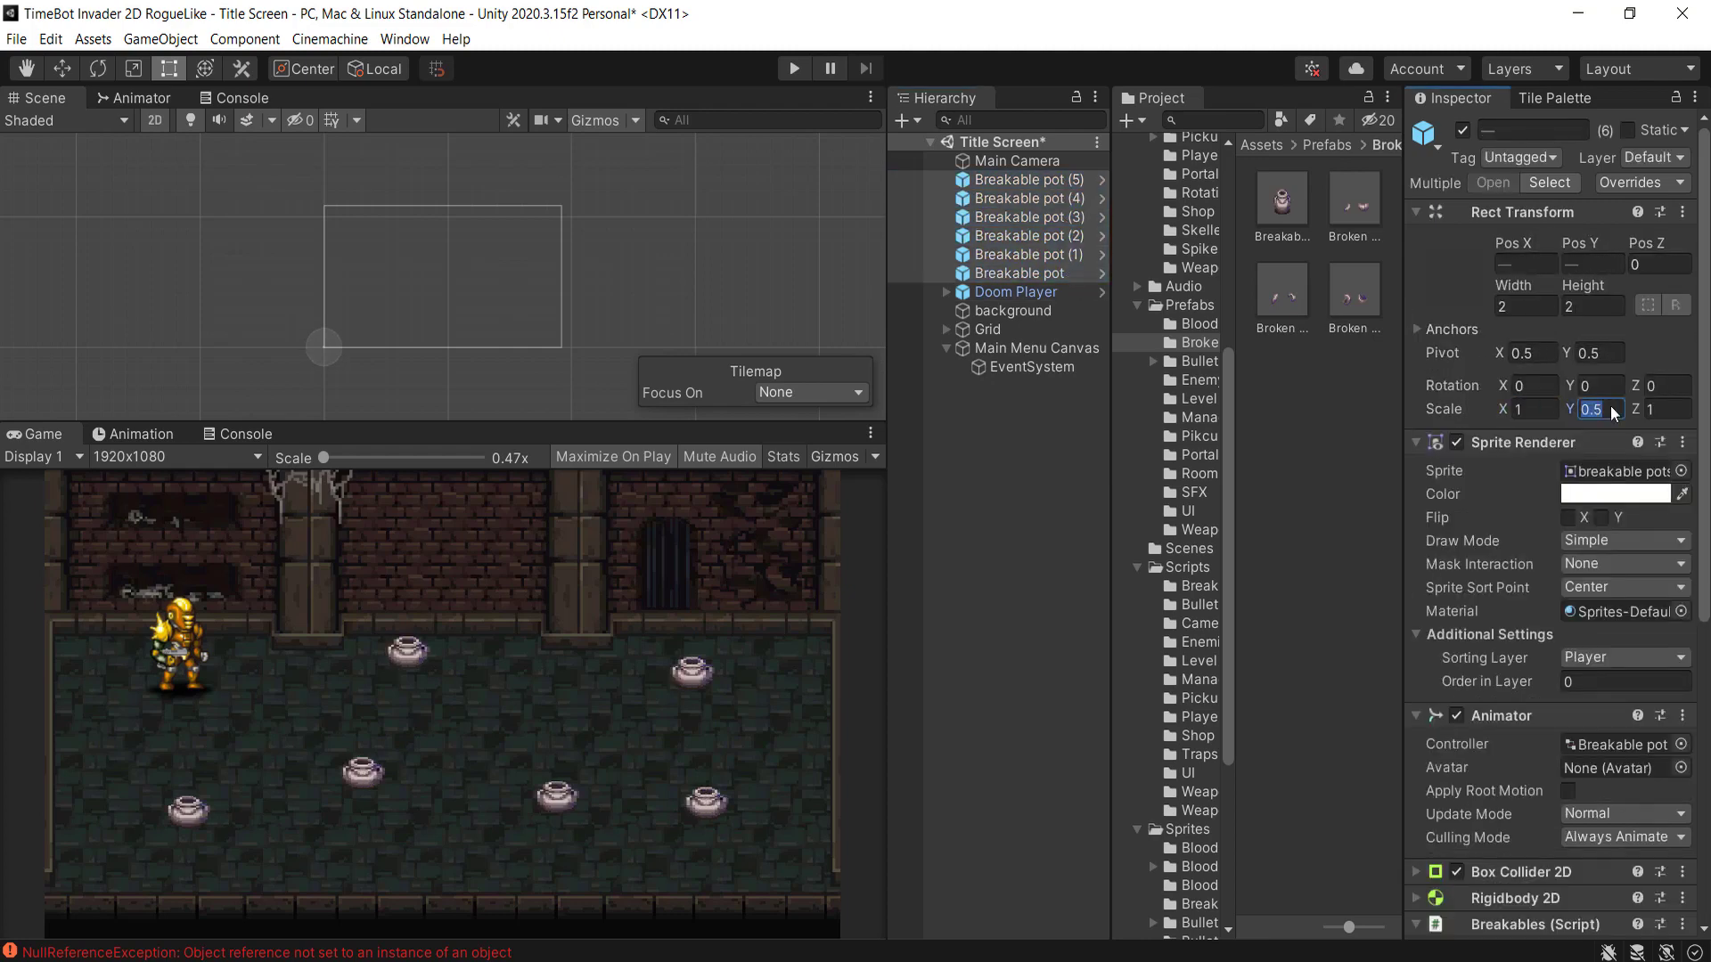
{"action": "type", "text": "1"}
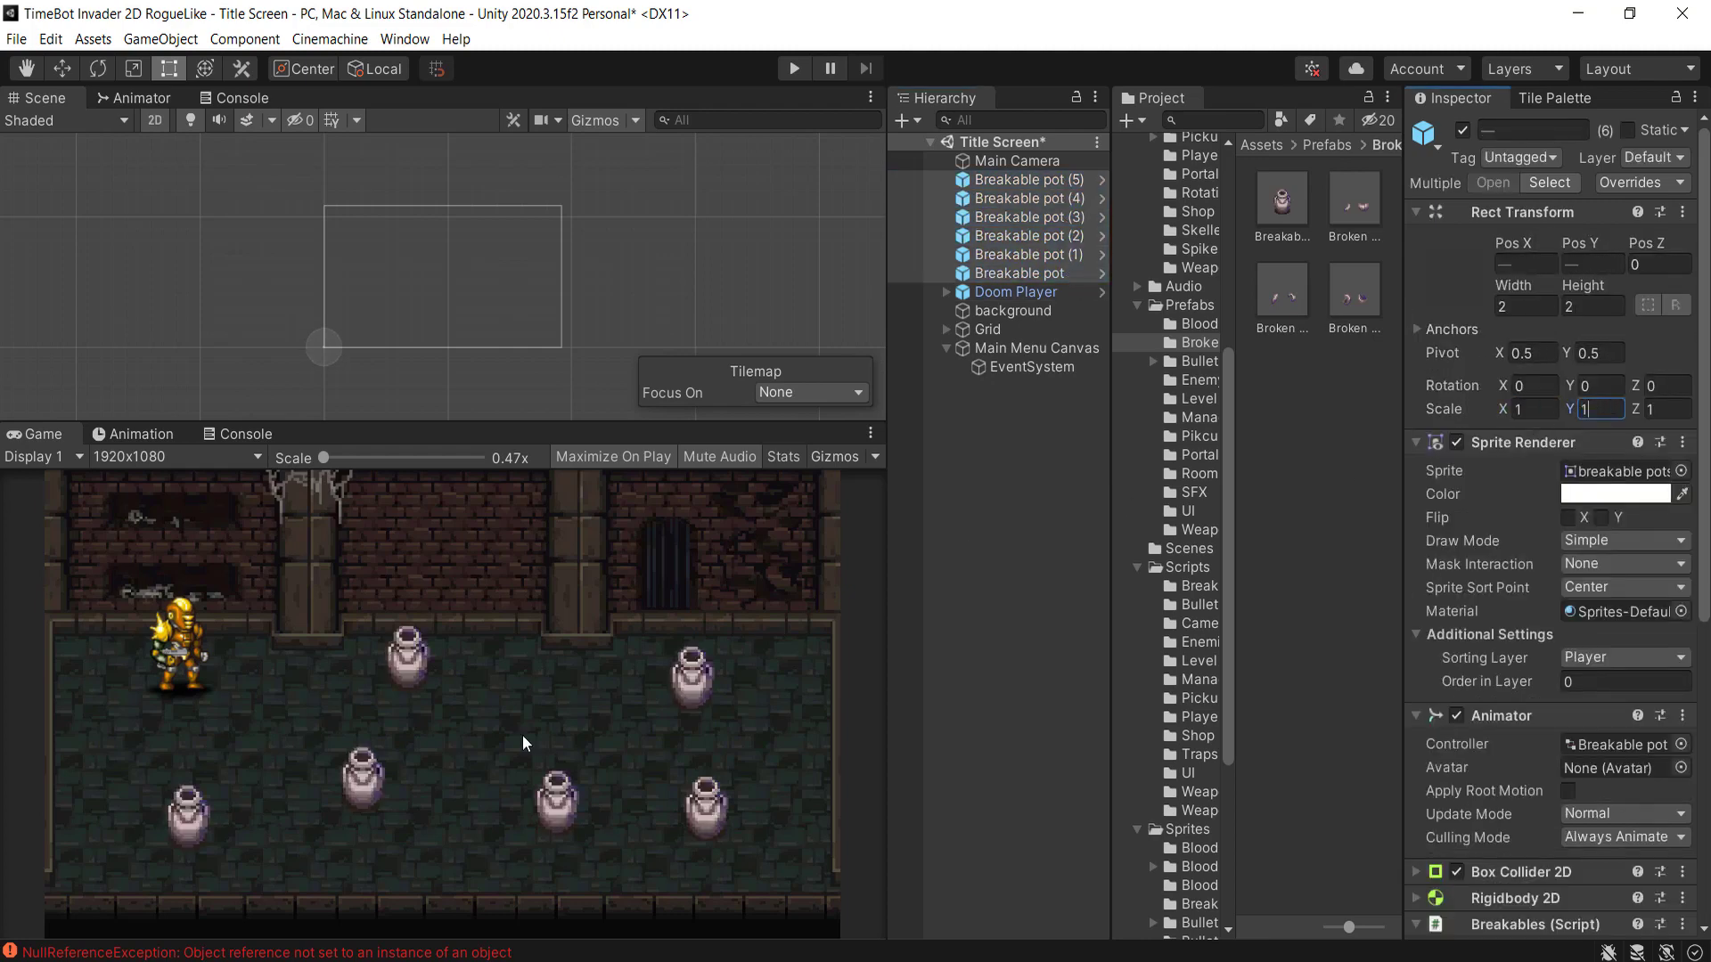
- Run the title scene again and move the player among the full-size pots, breaking one to test its coin drop
{"action": "left_click", "coordinate": [796, 68]}
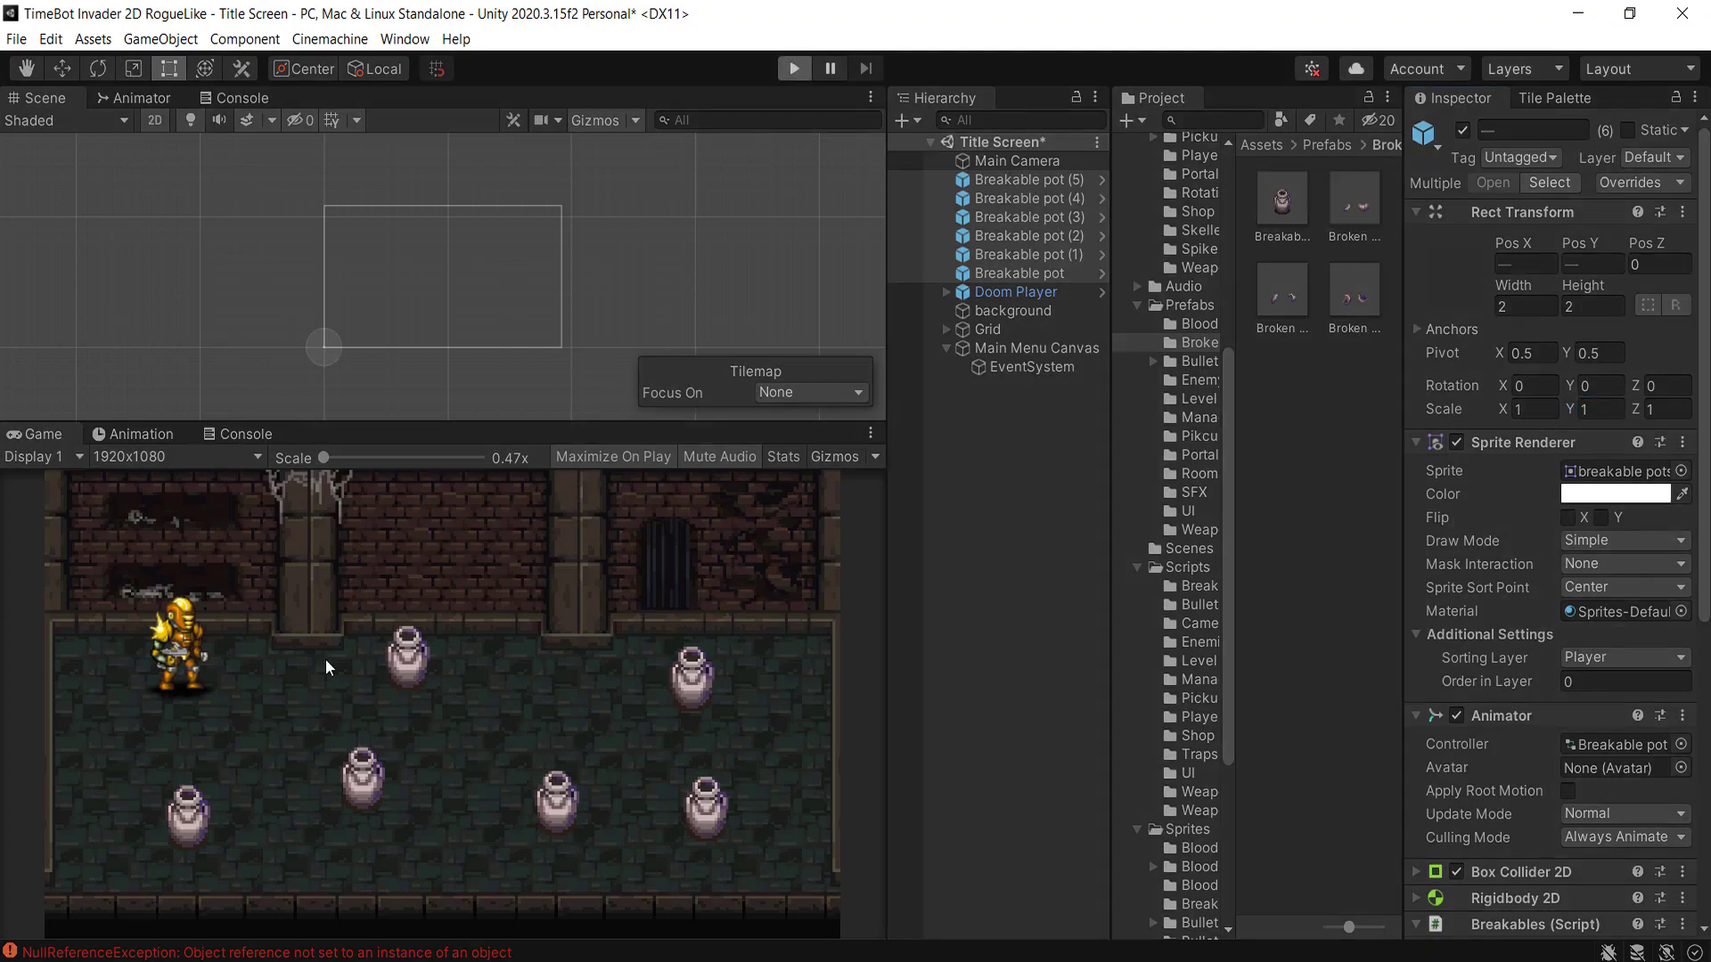
{"action": "key", "text": "d"}
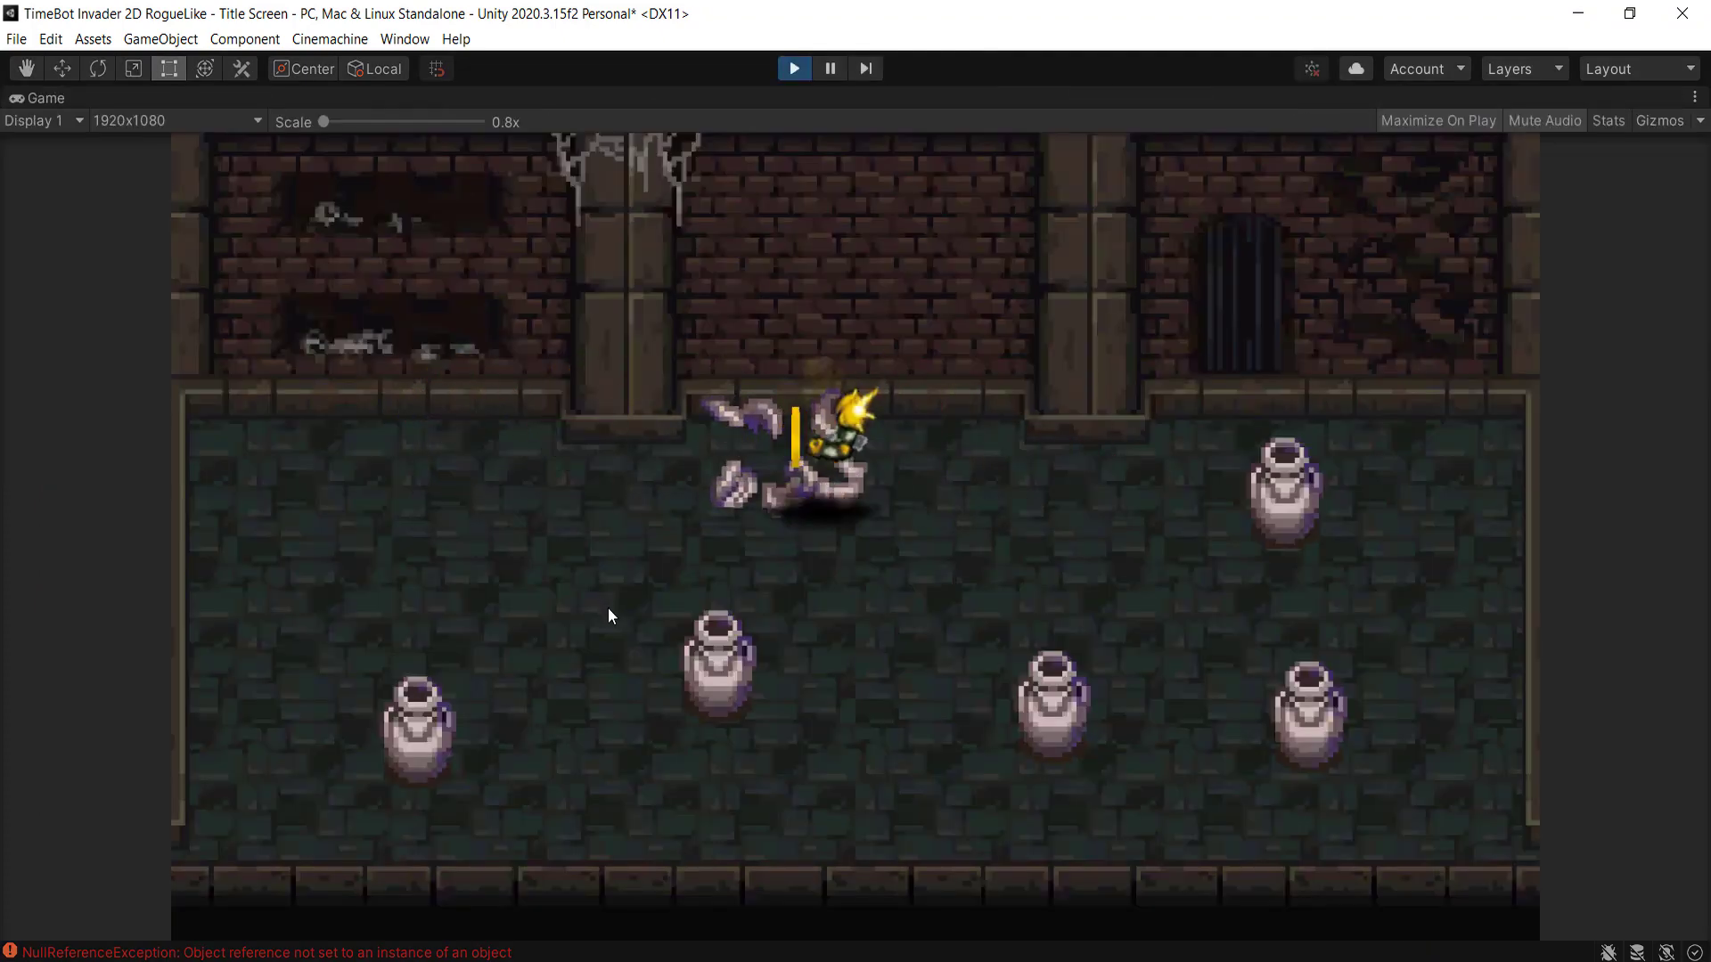
{"action": "key", "text": "a"}
{"action": "key", "text": "s"}
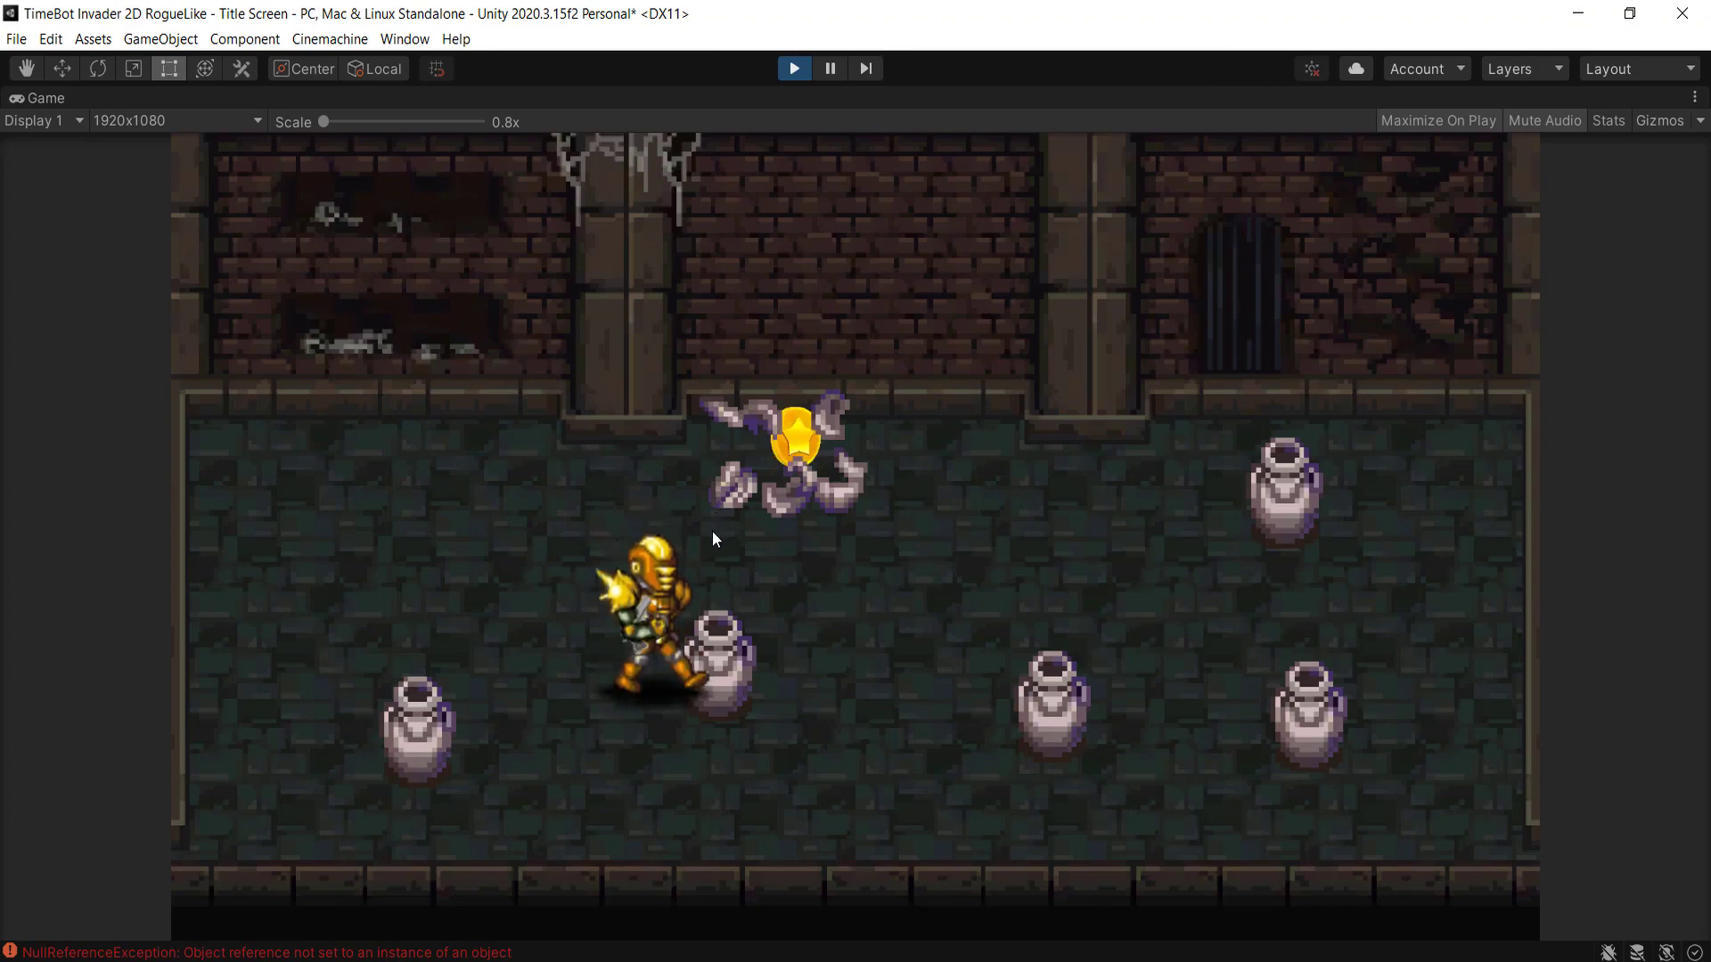
{"action": "key", "text": "d"}
{"action": "key", "text": "a"}
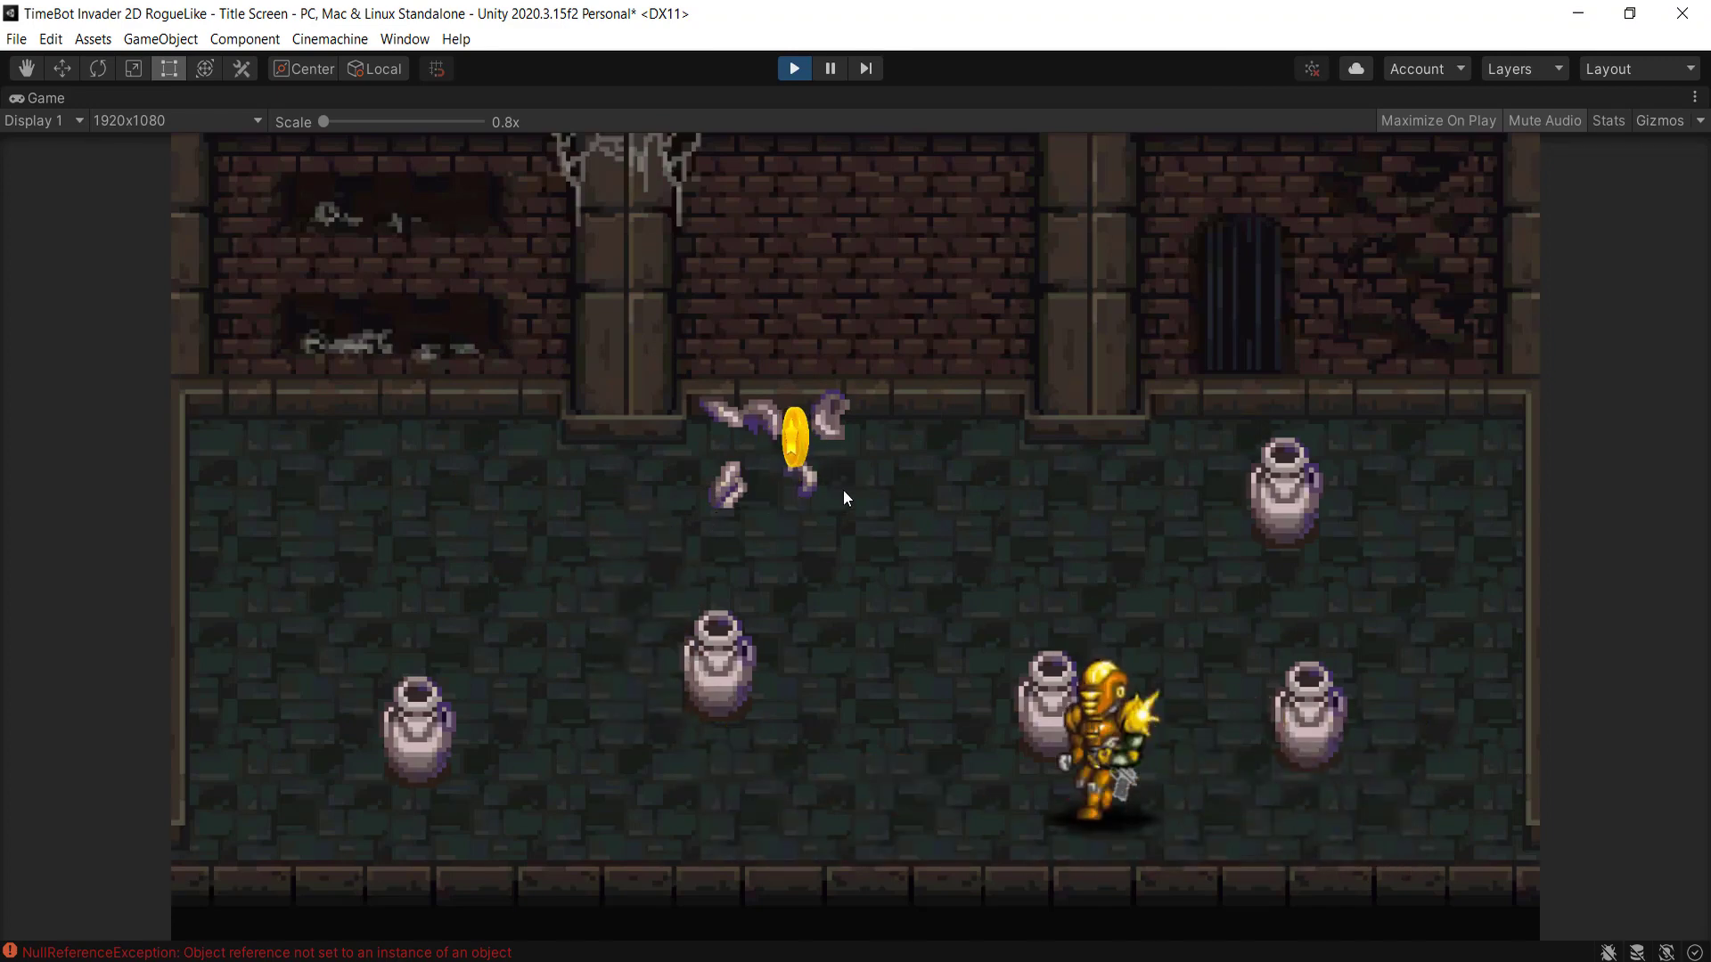
{"action": "key", "text": "a"}
- Examine the CoinPickup error in the console and its source in CoinPickup.cs in Visual Studio, returning to Unity to stop the game and close the console
{"action": "left_click", "coordinate": [419, 951]}
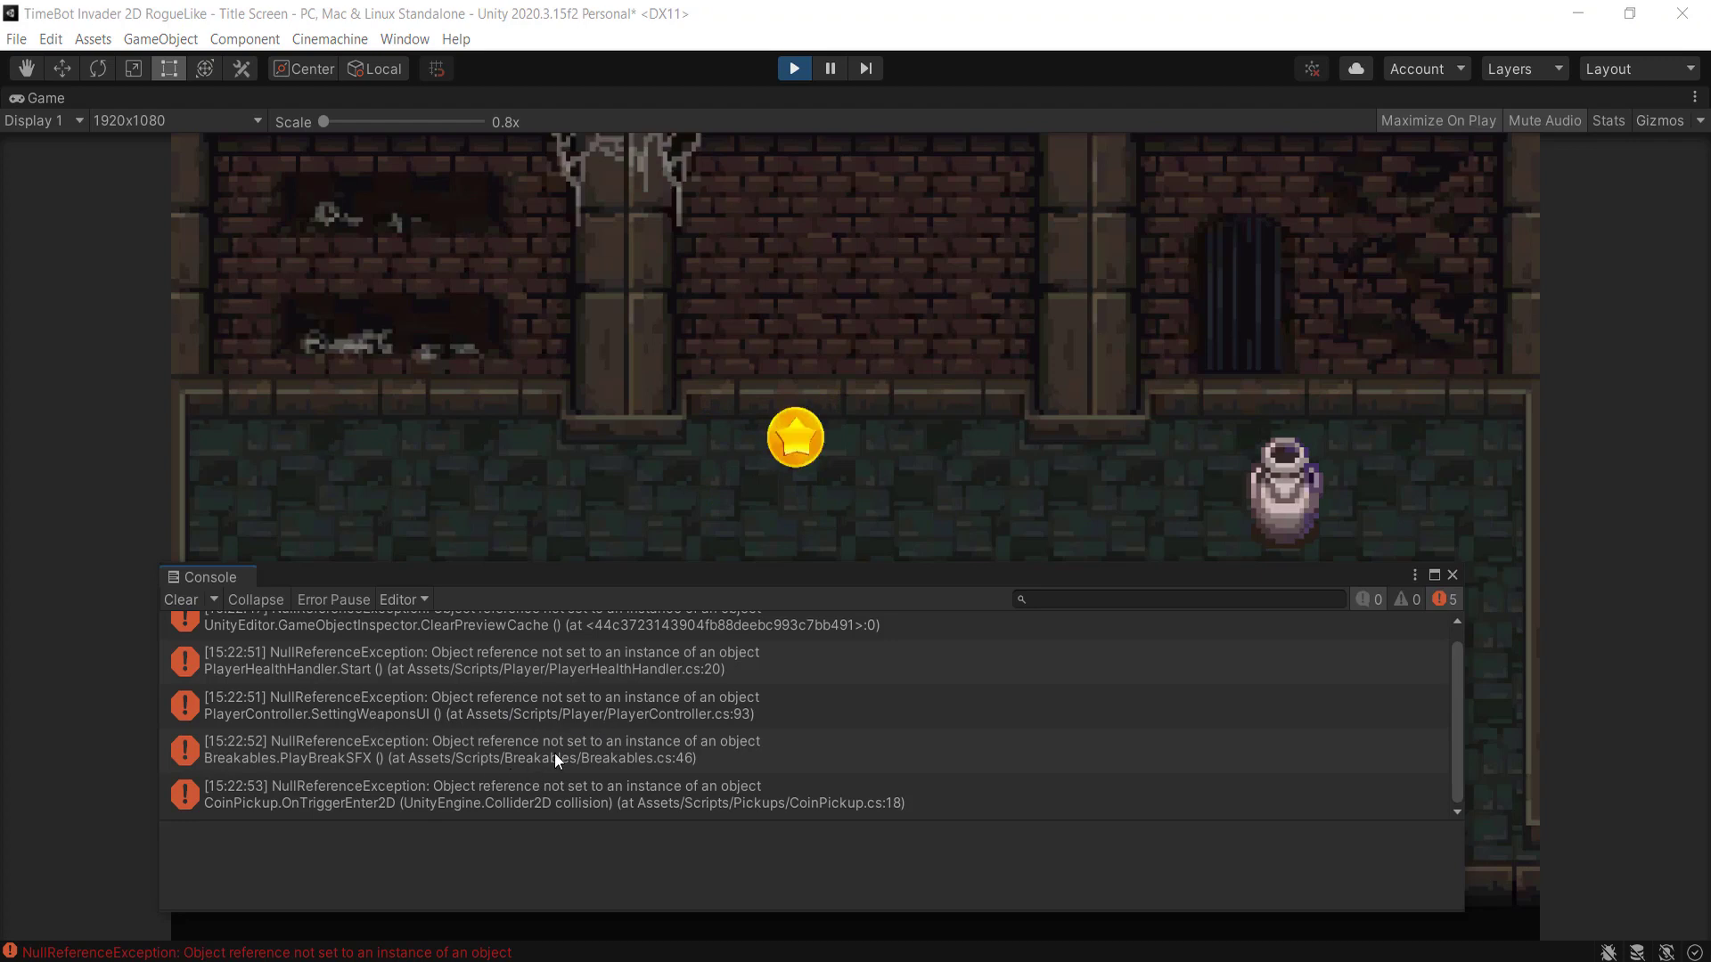
{"action": "scroll", "coordinate": [392, 771], "scroll_direction": "up", "scroll_amount": 1}
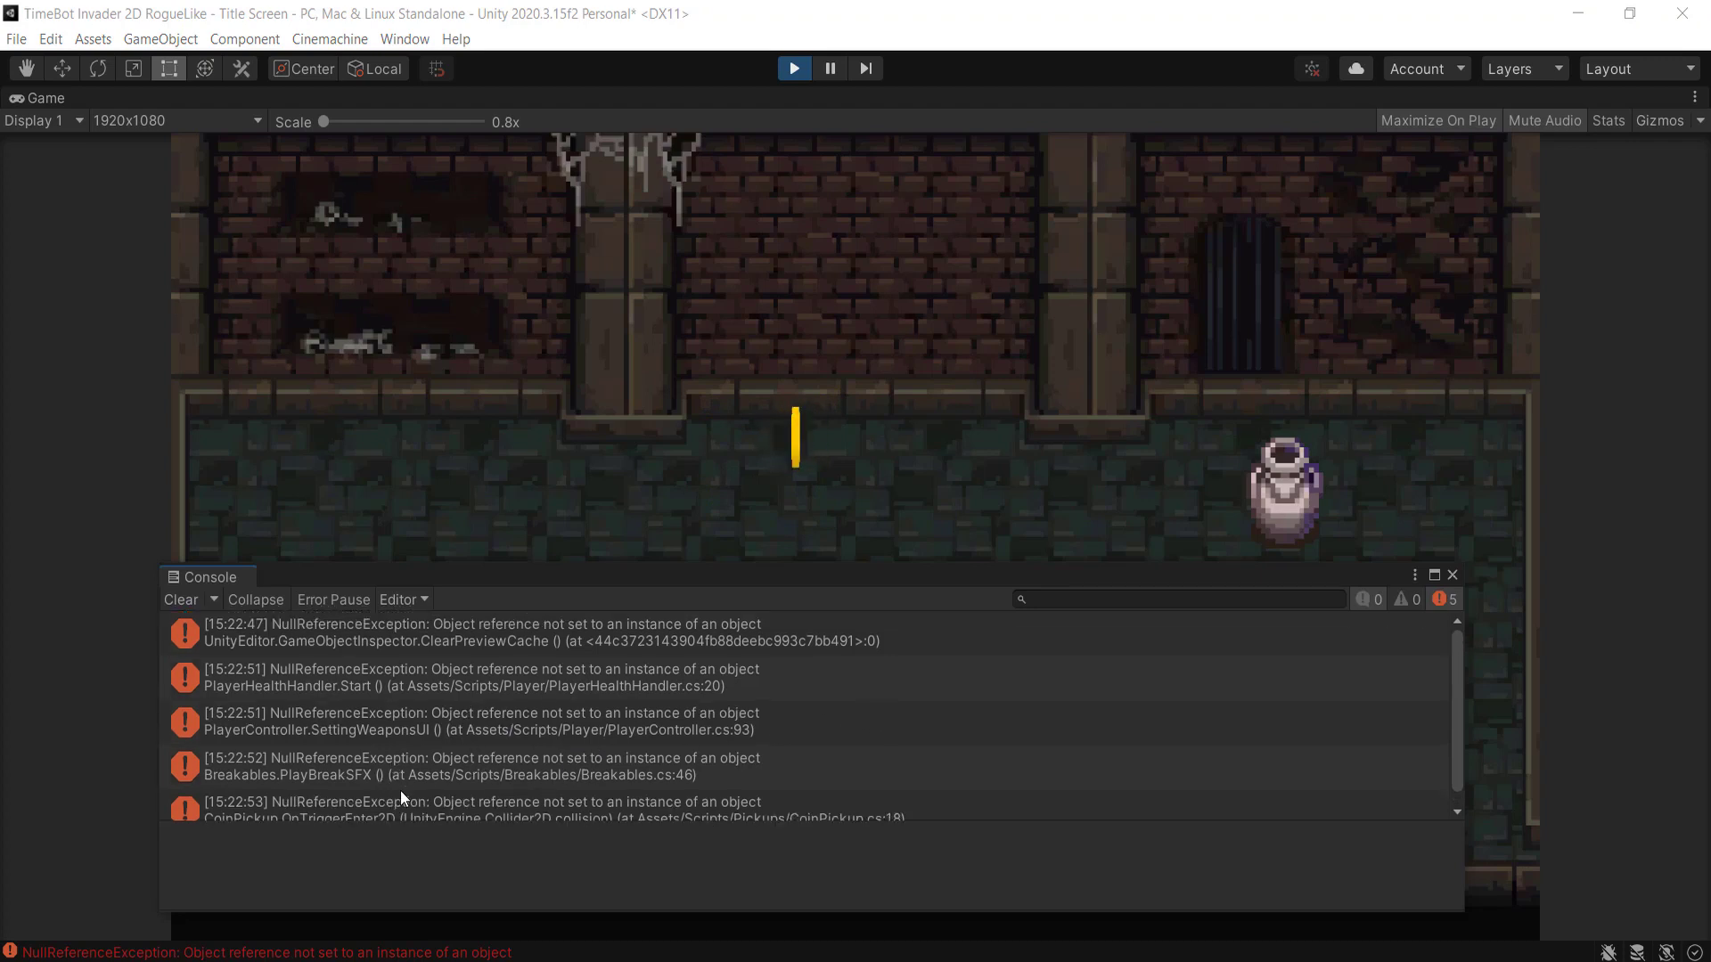
{"action": "scroll", "coordinate": [414, 793], "scroll_direction": "down", "scroll_amount": 1}
{"action": "left_click", "coordinate": [436, 798]}
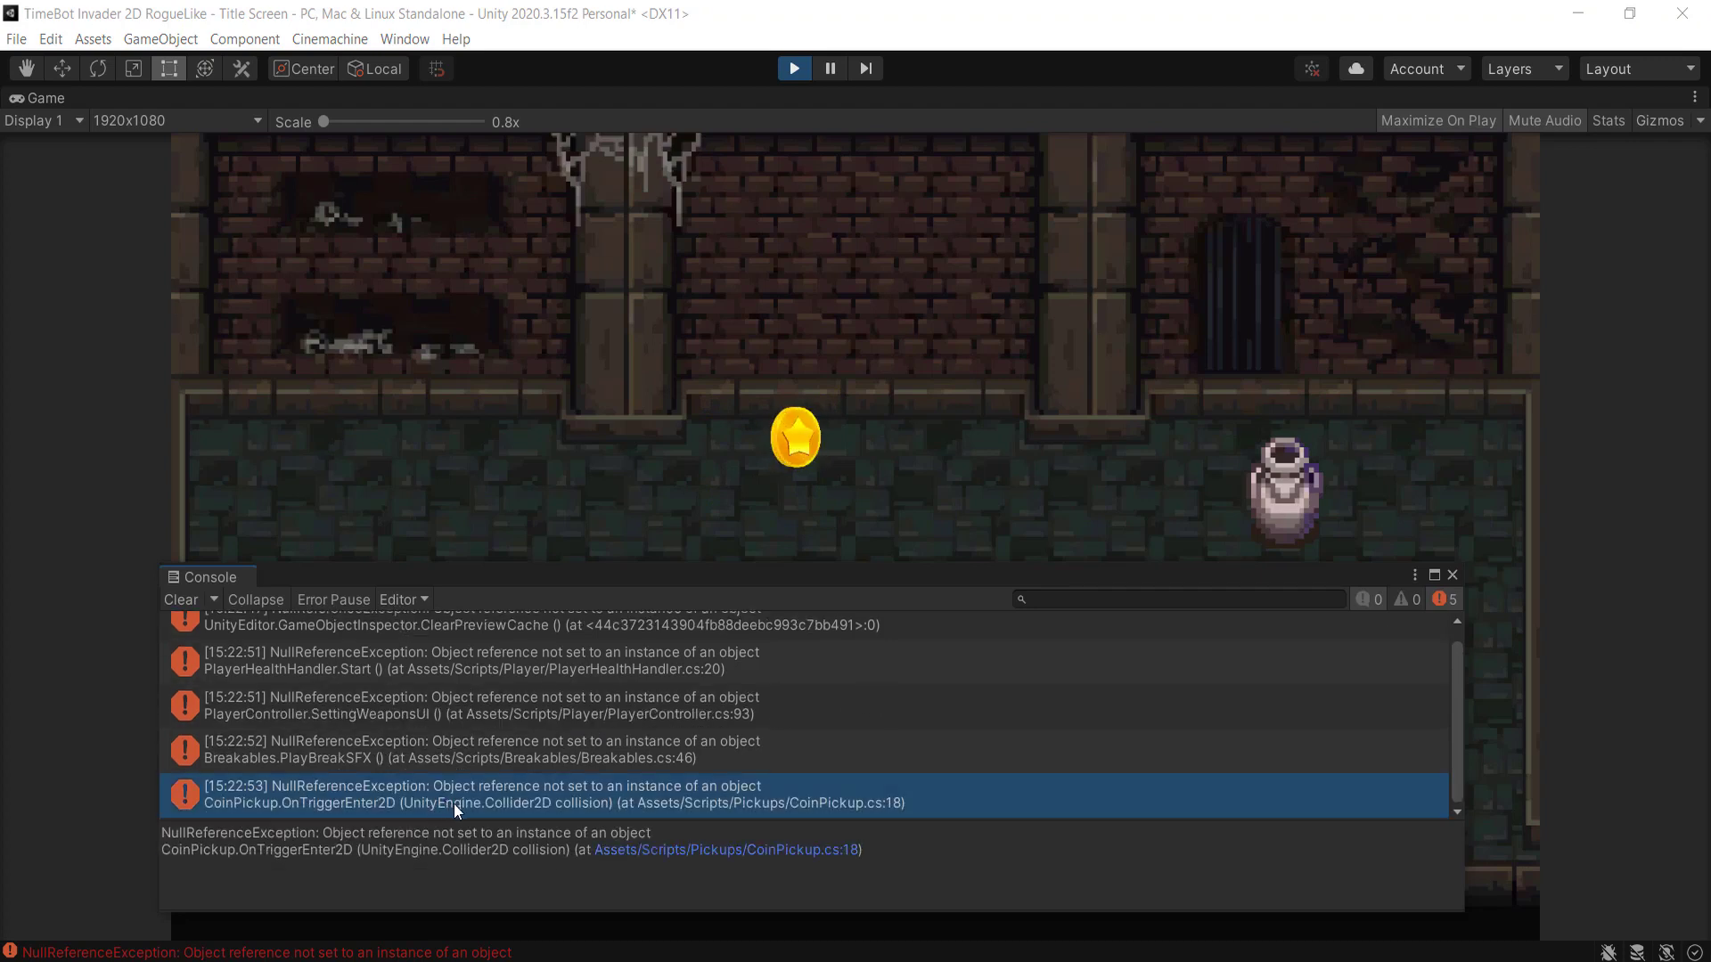
{"action": "double_click", "coordinate": [453, 803]}
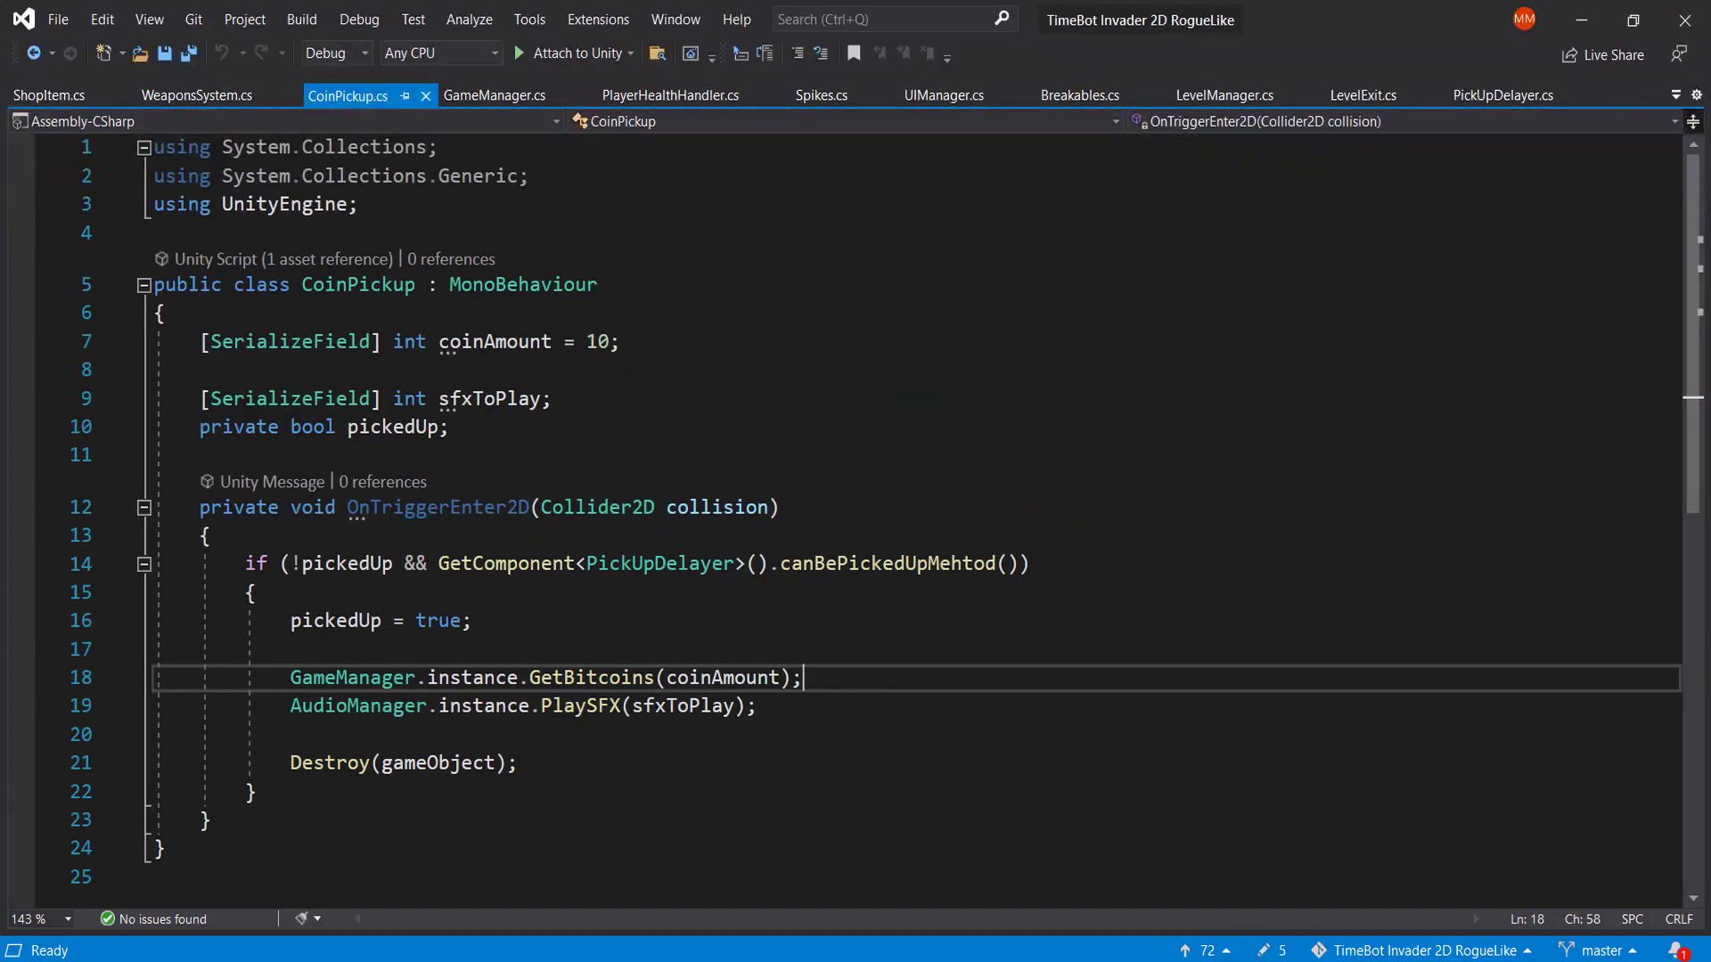
{"action": "key", "text": "alt+Tab"}
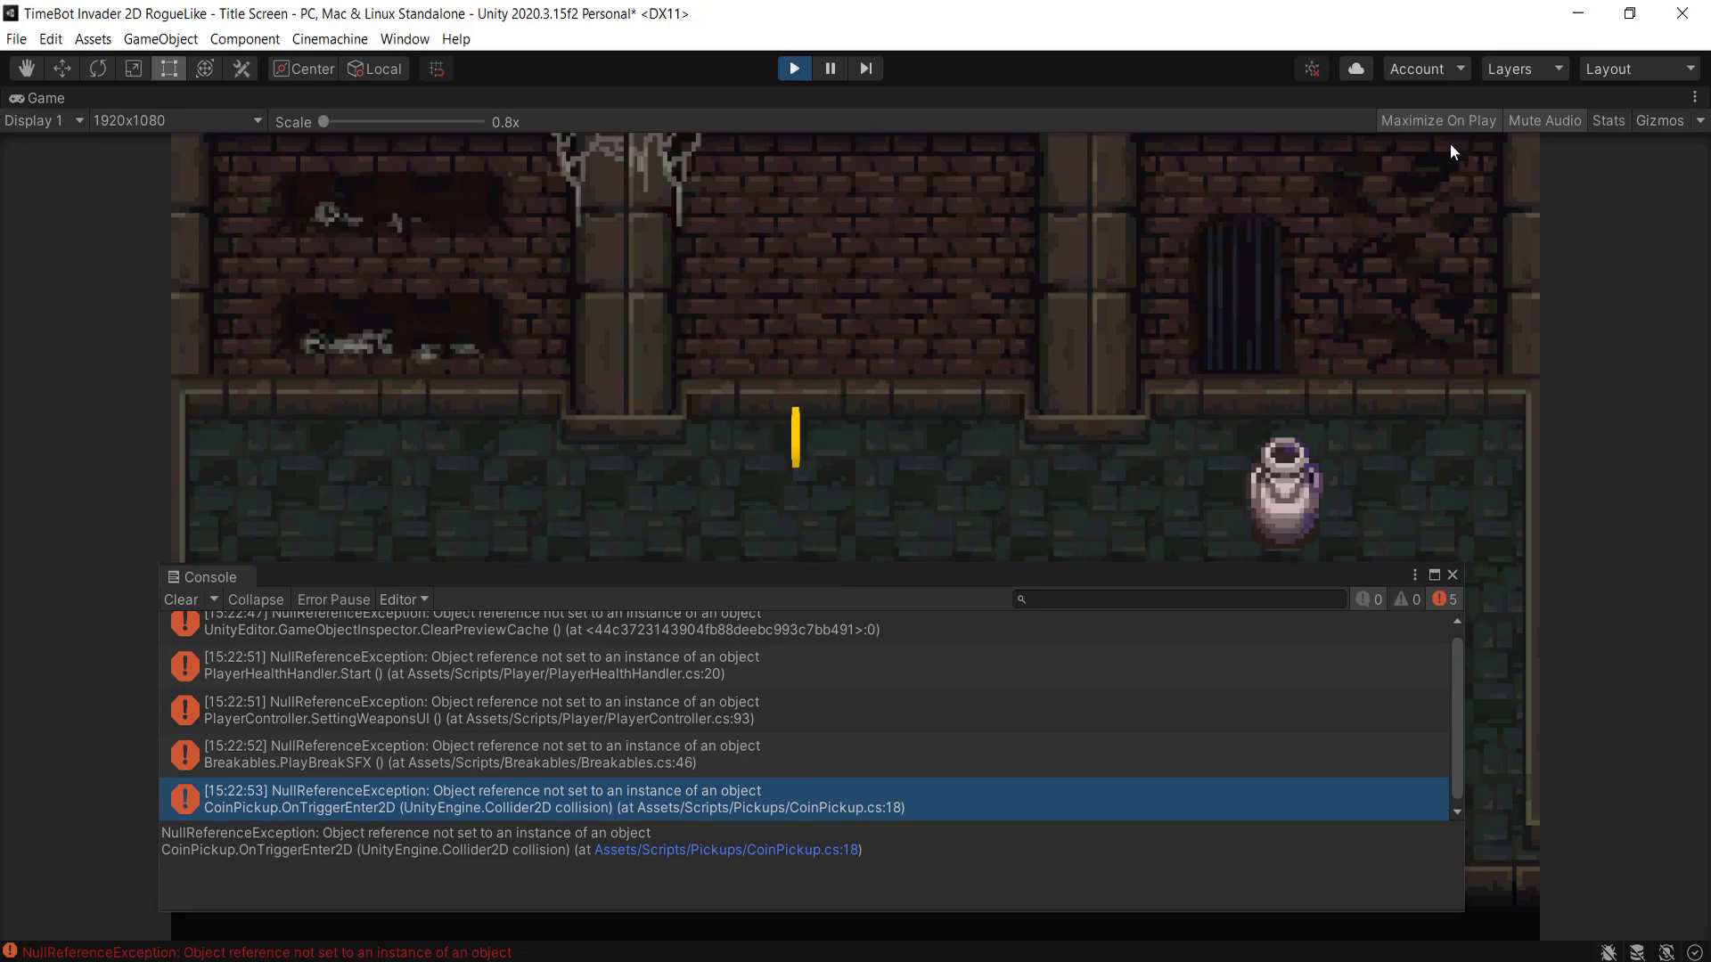
{"action": "left_click", "coordinate": [796, 68]}
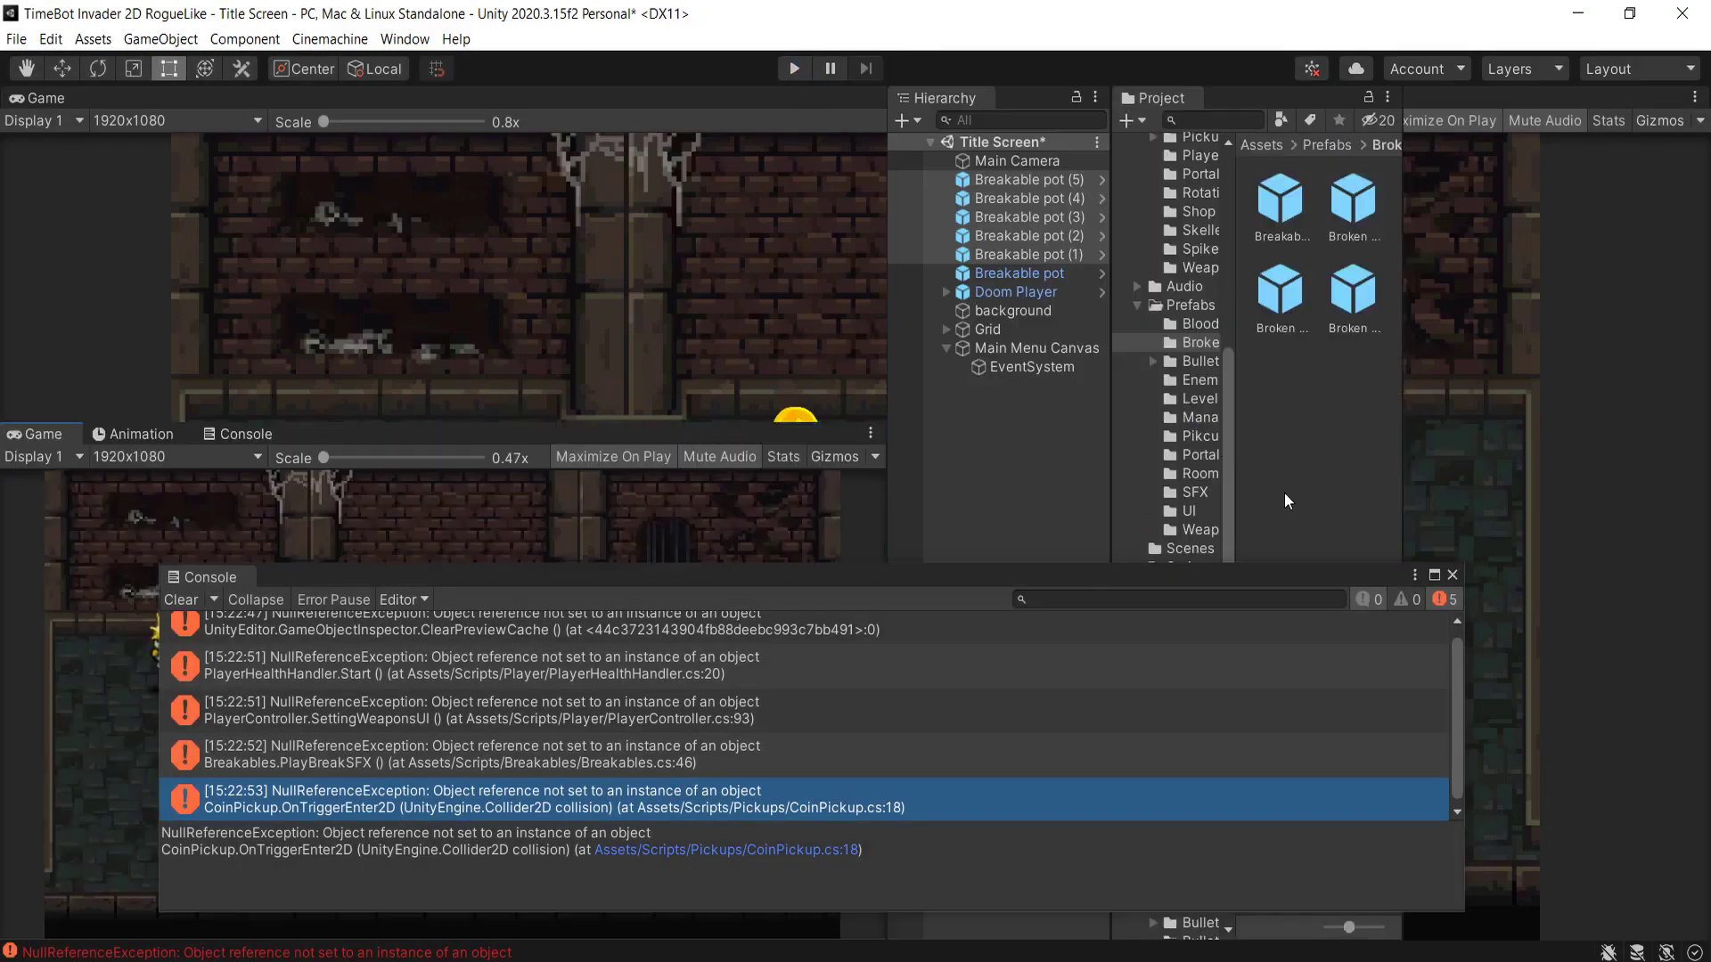
{"action": "left_click", "coordinate": [1035, 451]}
{"action": "left_click", "coordinate": [1453, 575]}
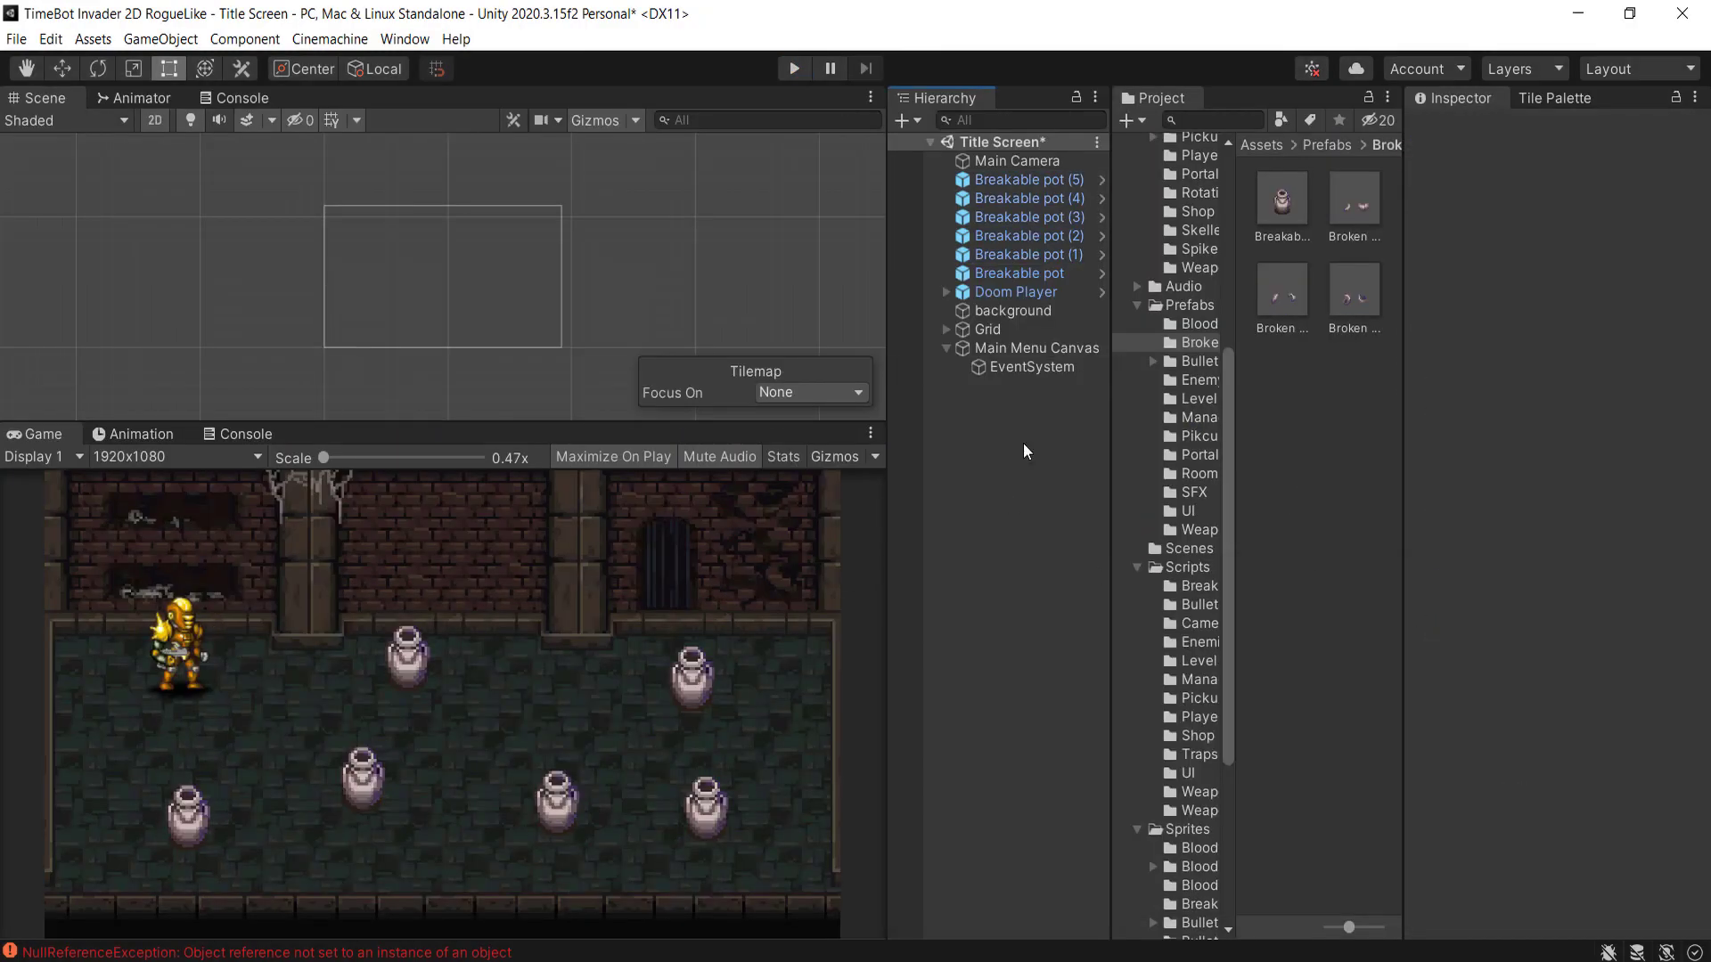
- Remove the Item Dropper script component from all six breakable pots
{"action": "left_click", "coordinate": [1065, 272]}
{"action": "left_click", "coordinate": [1056, 179], "text": "shift"}
{"action": "scroll", "coordinate": [1591, 624], "scroll_direction": "down", "scroll_amount": 5}
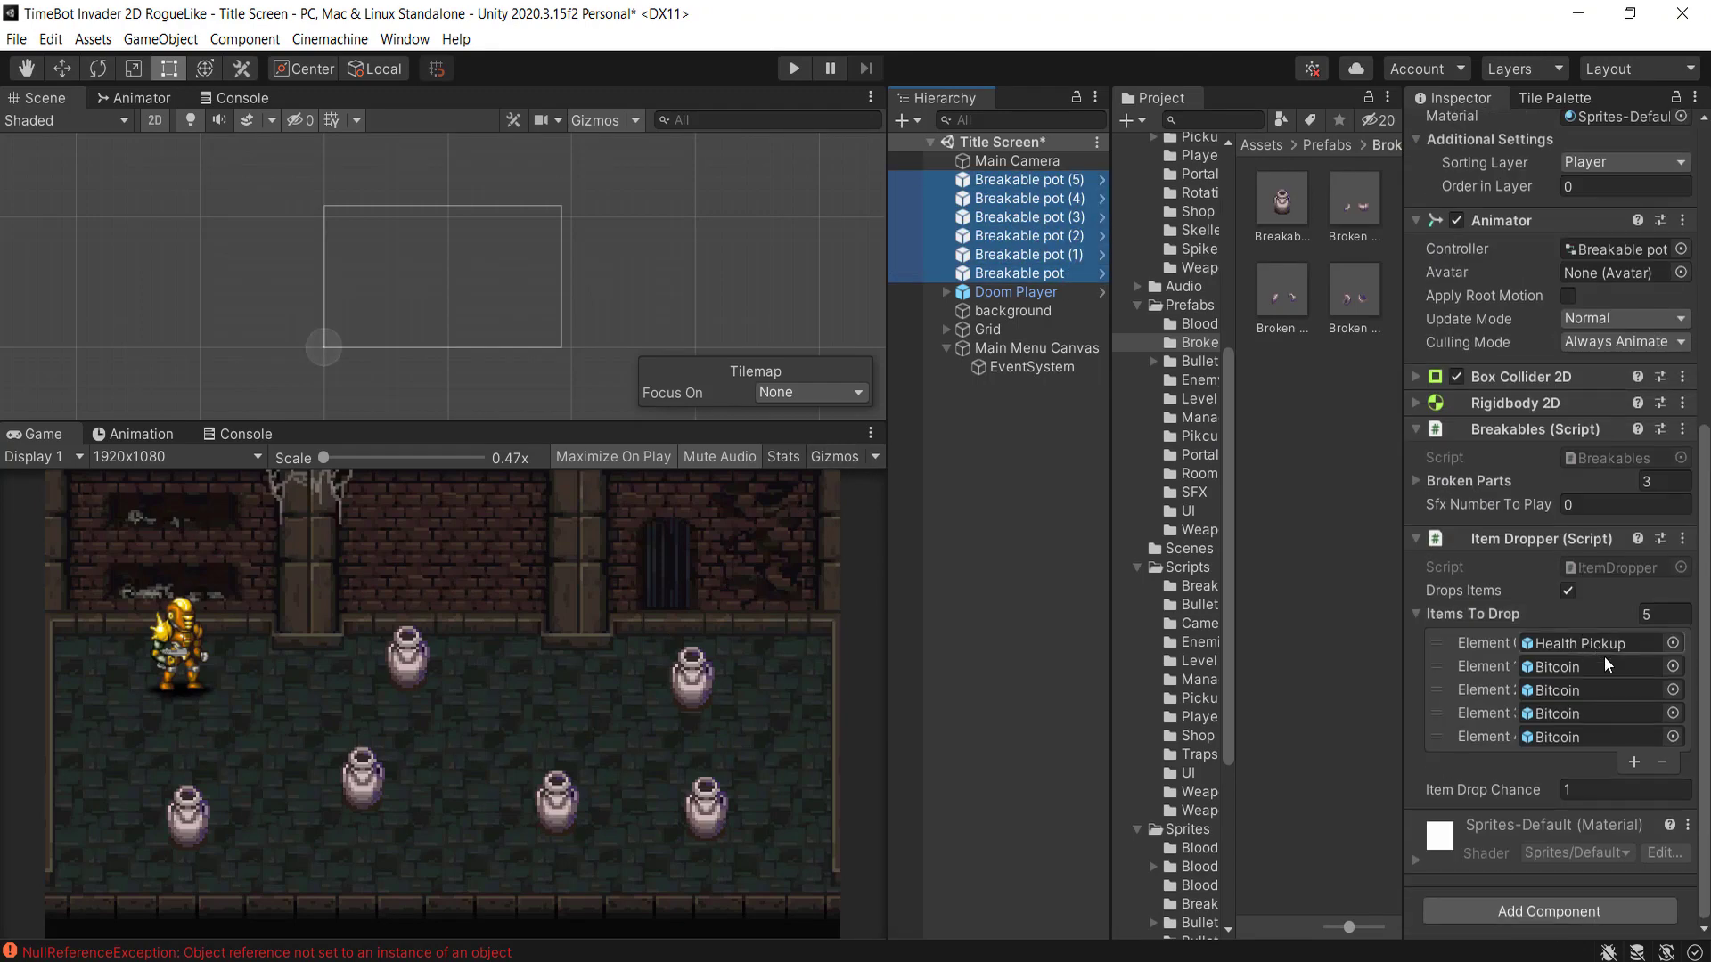
{"action": "left_click", "coordinate": [1681, 538]}
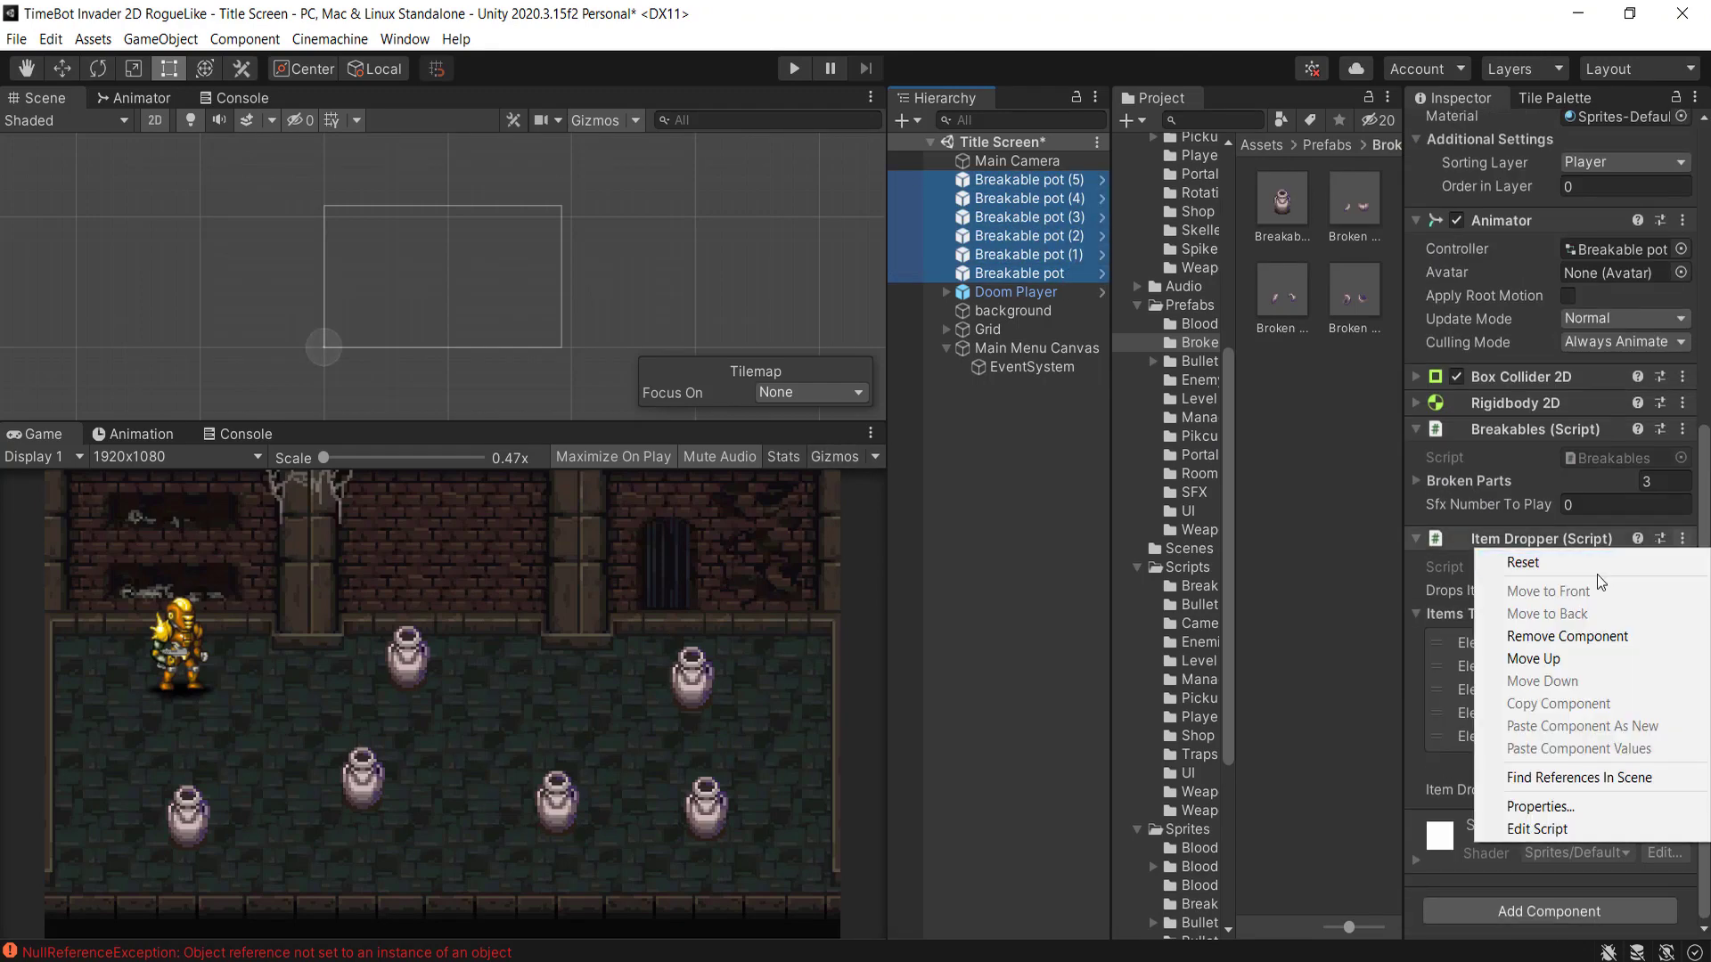
{"action": "left_click", "coordinate": [1591, 638]}
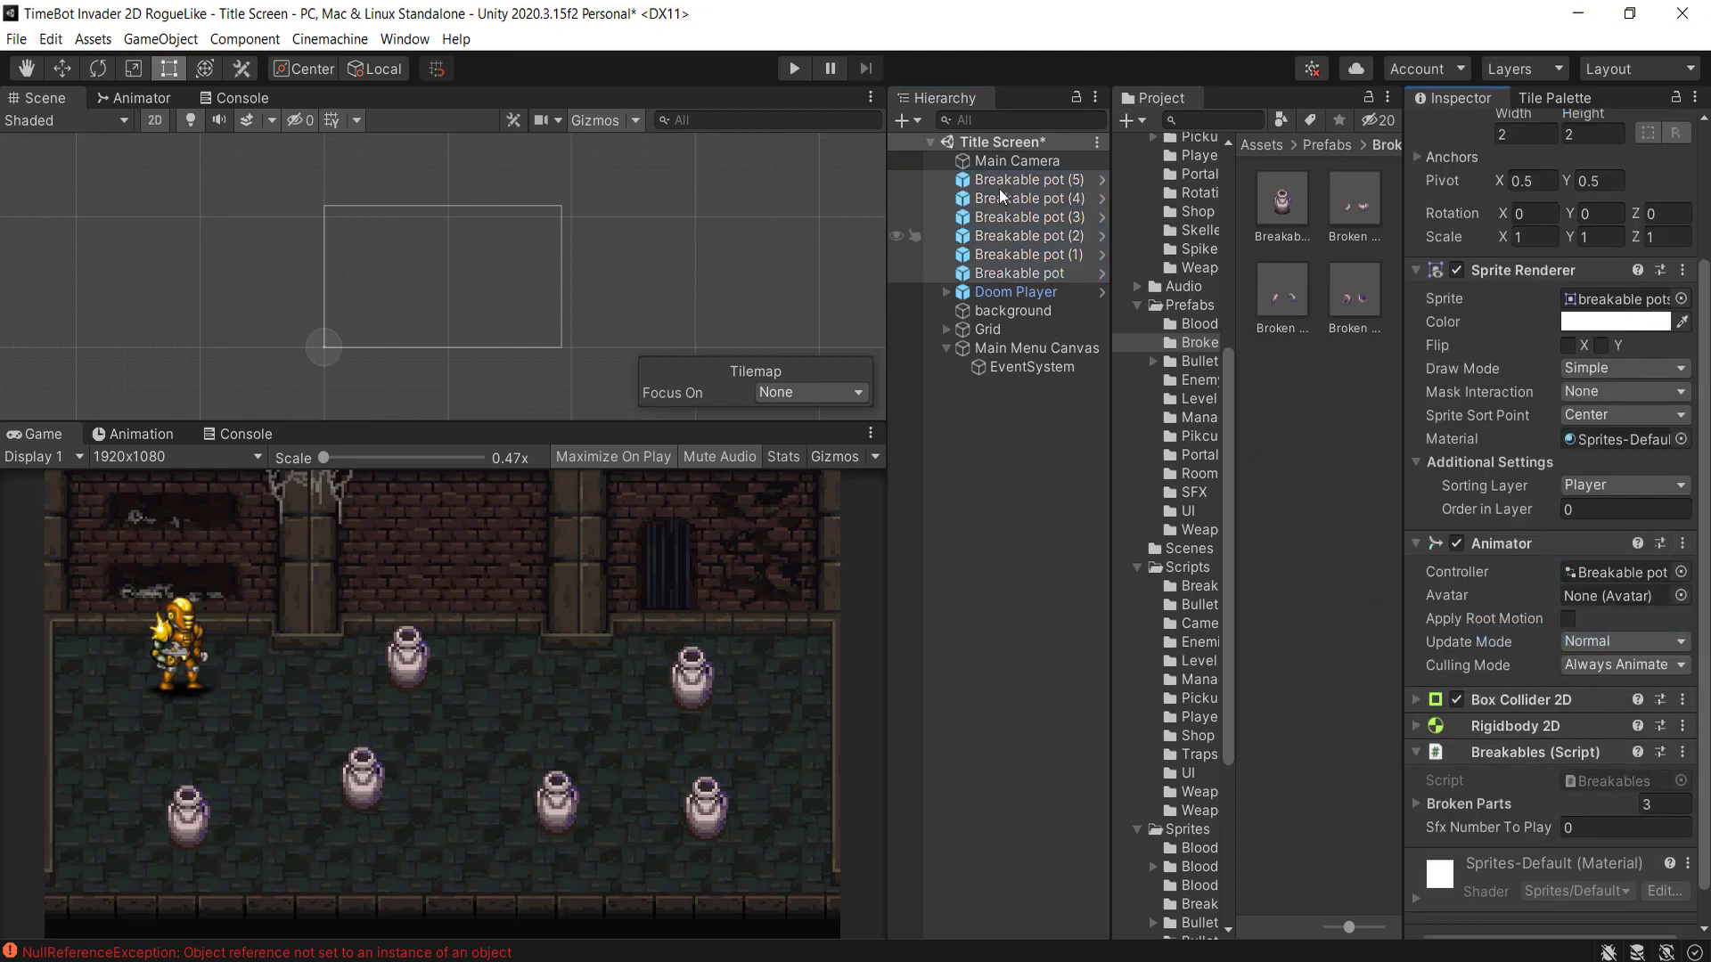
- Run the title scene, move the player around to break all six pots, and stop the game
{"action": "left_click", "coordinate": [794, 69]}
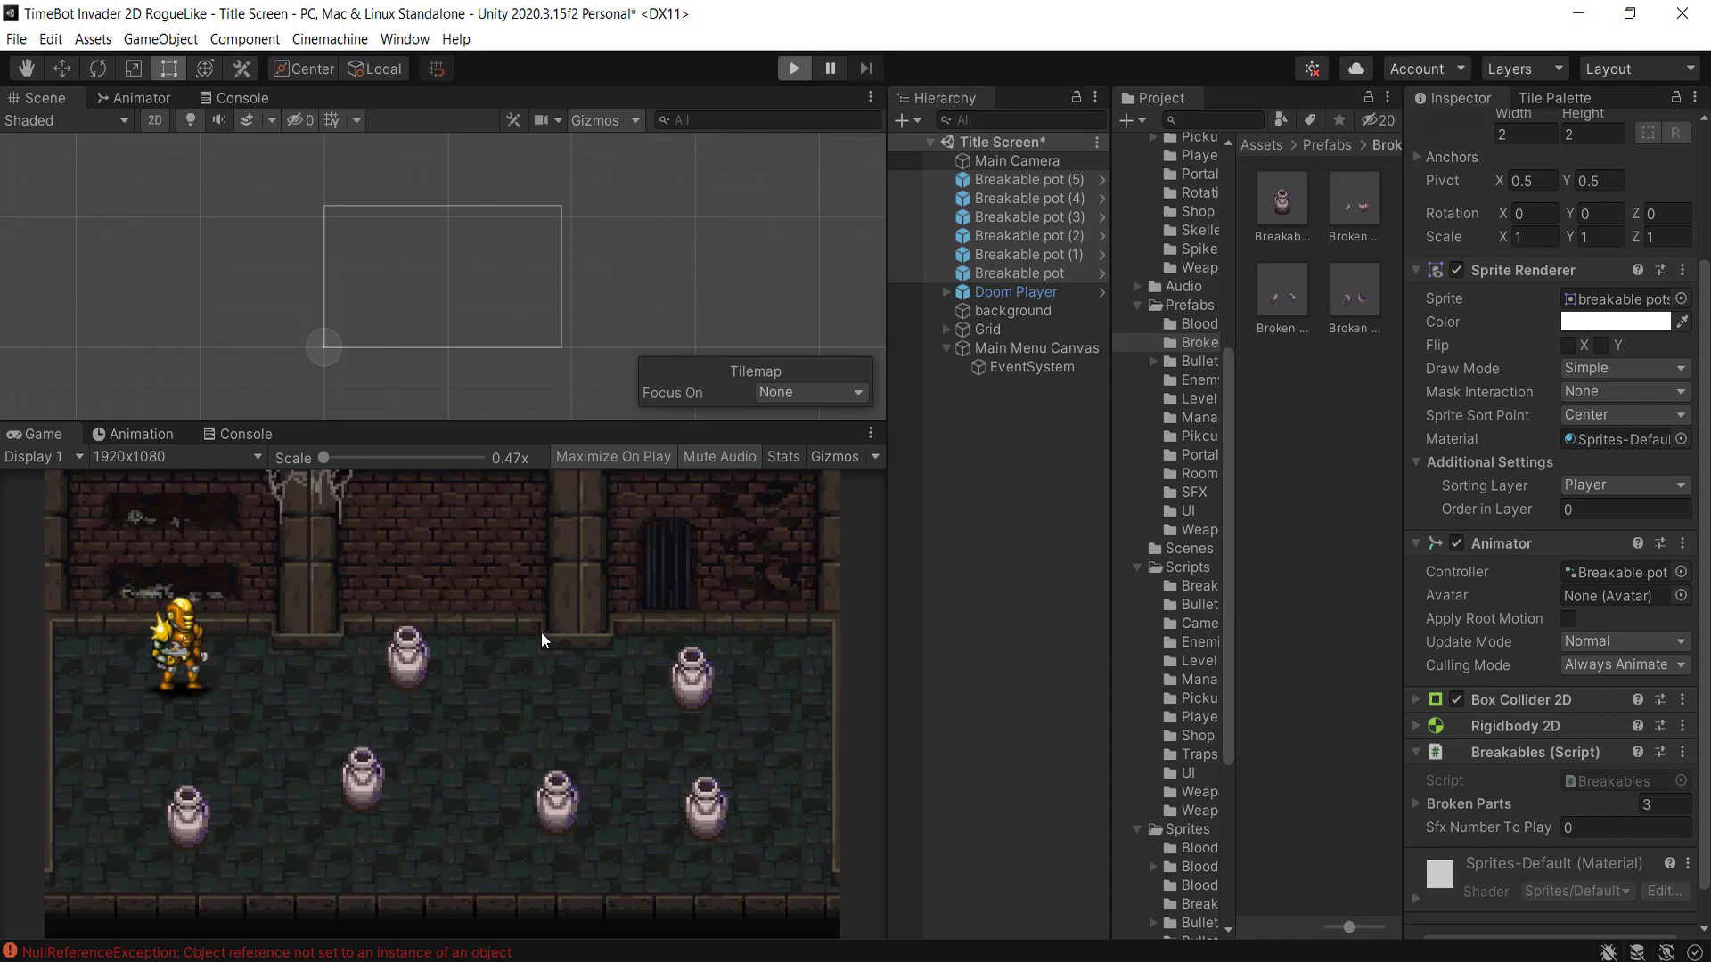
{"action": "key", "text": "d"}
{"action": "key", "text": "space"}
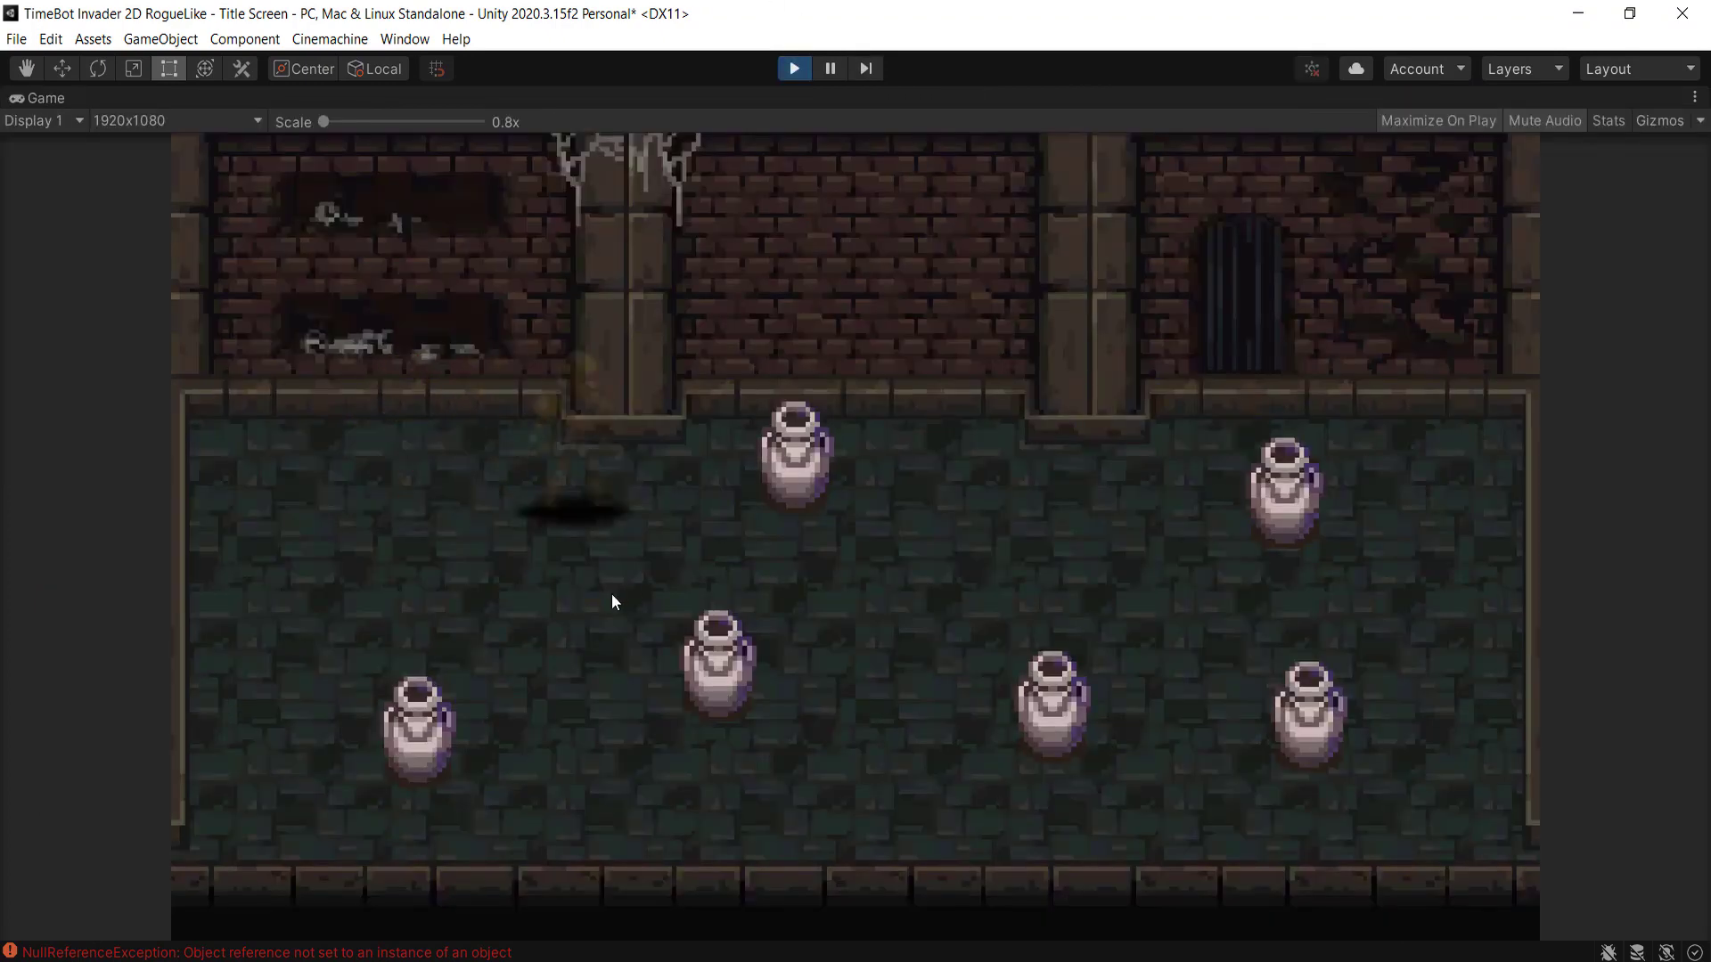
{"action": "key", "text": "a"}
{"action": "key", "text": "space"}
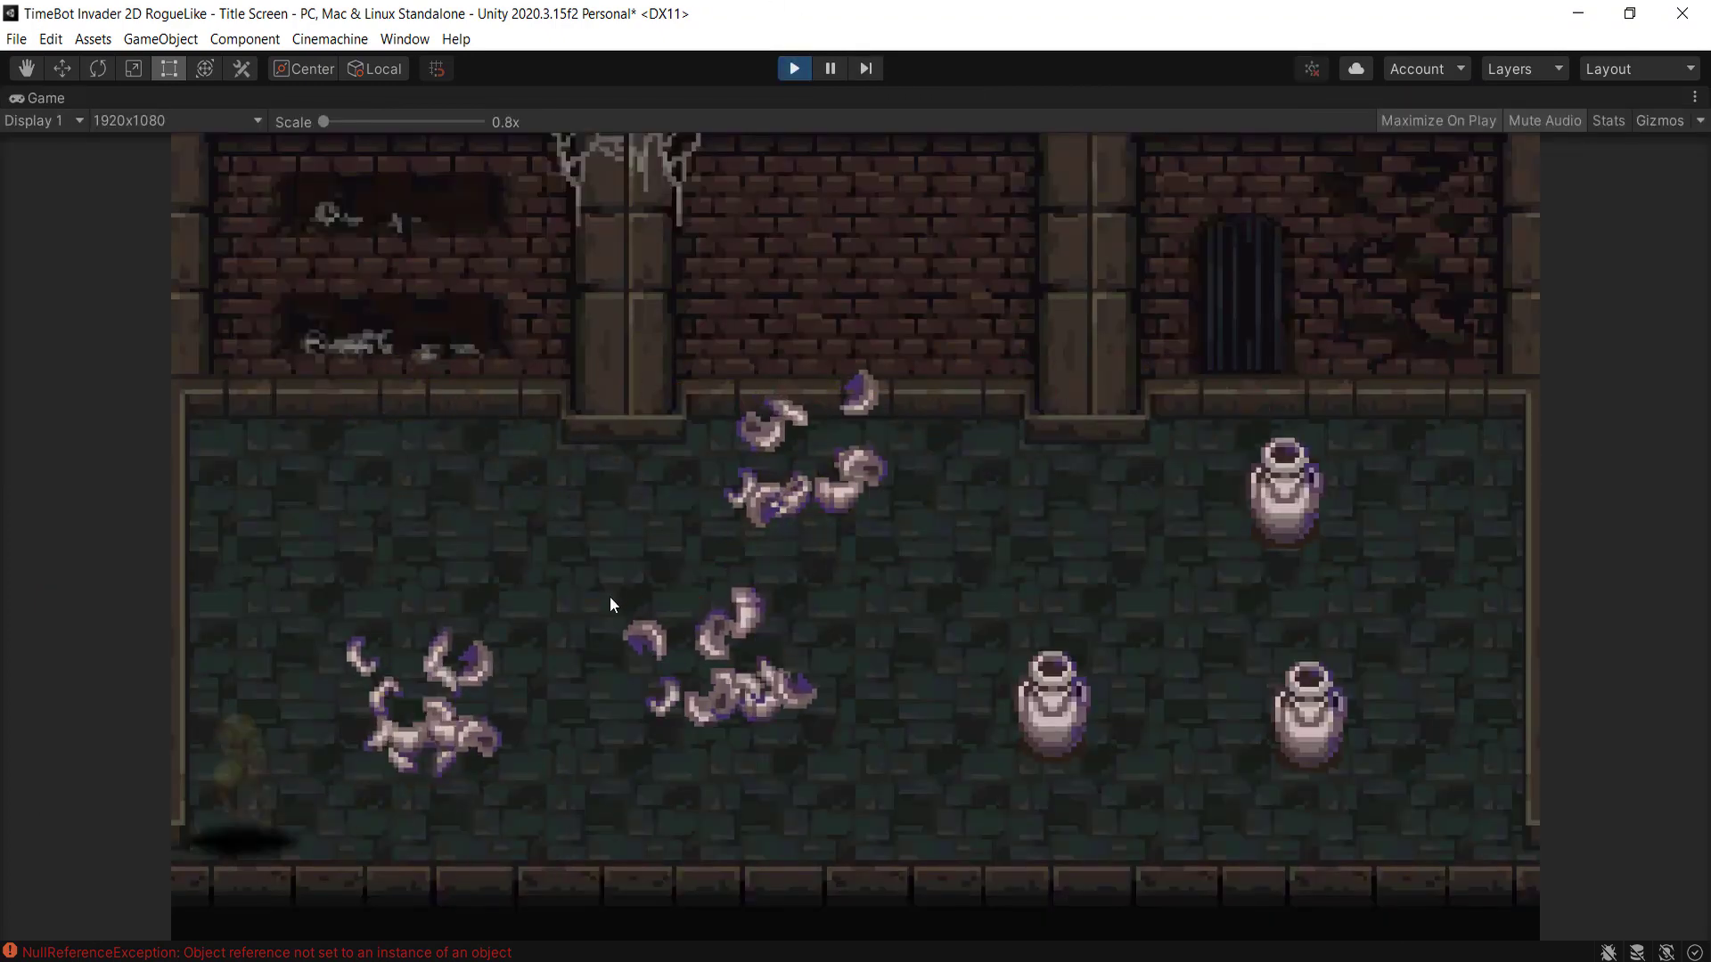
{"action": "key", "text": "d"}
{"action": "key", "text": "w"}
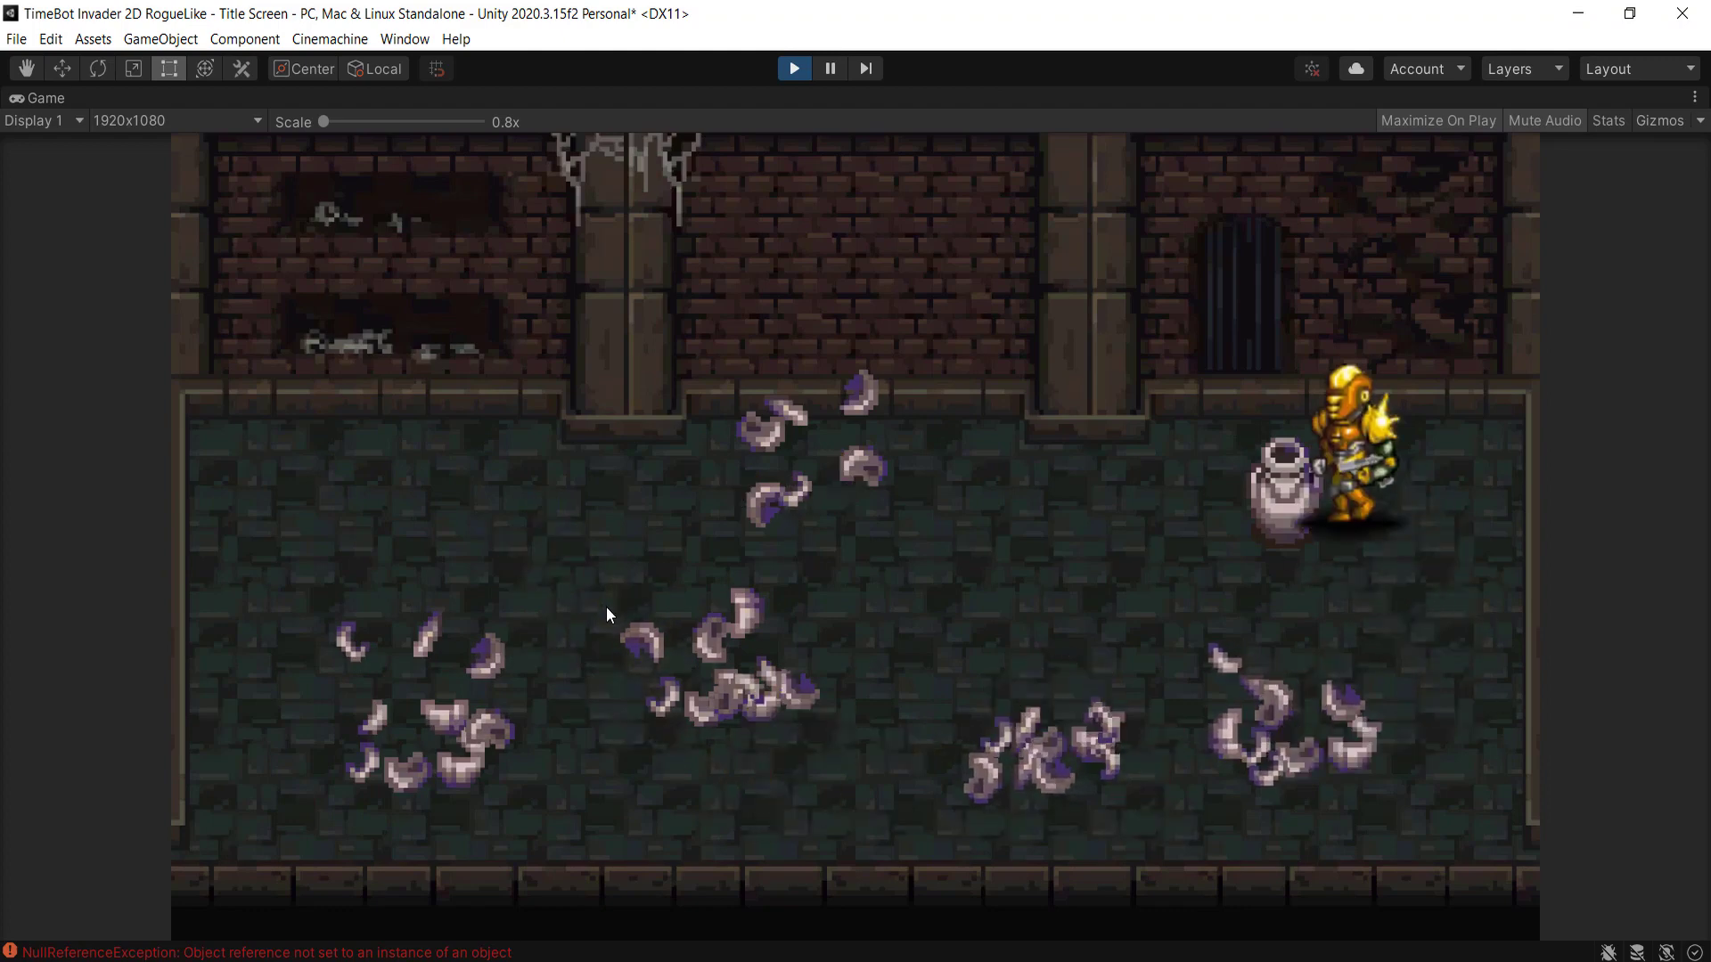
{"action": "key", "text": "space"}
{"action": "key", "text": "a"}
{"action": "key", "text": "d"}
{"action": "key", "text": "space"}
{"action": "key", "text": "s"}
{"action": "key", "text": "space"}
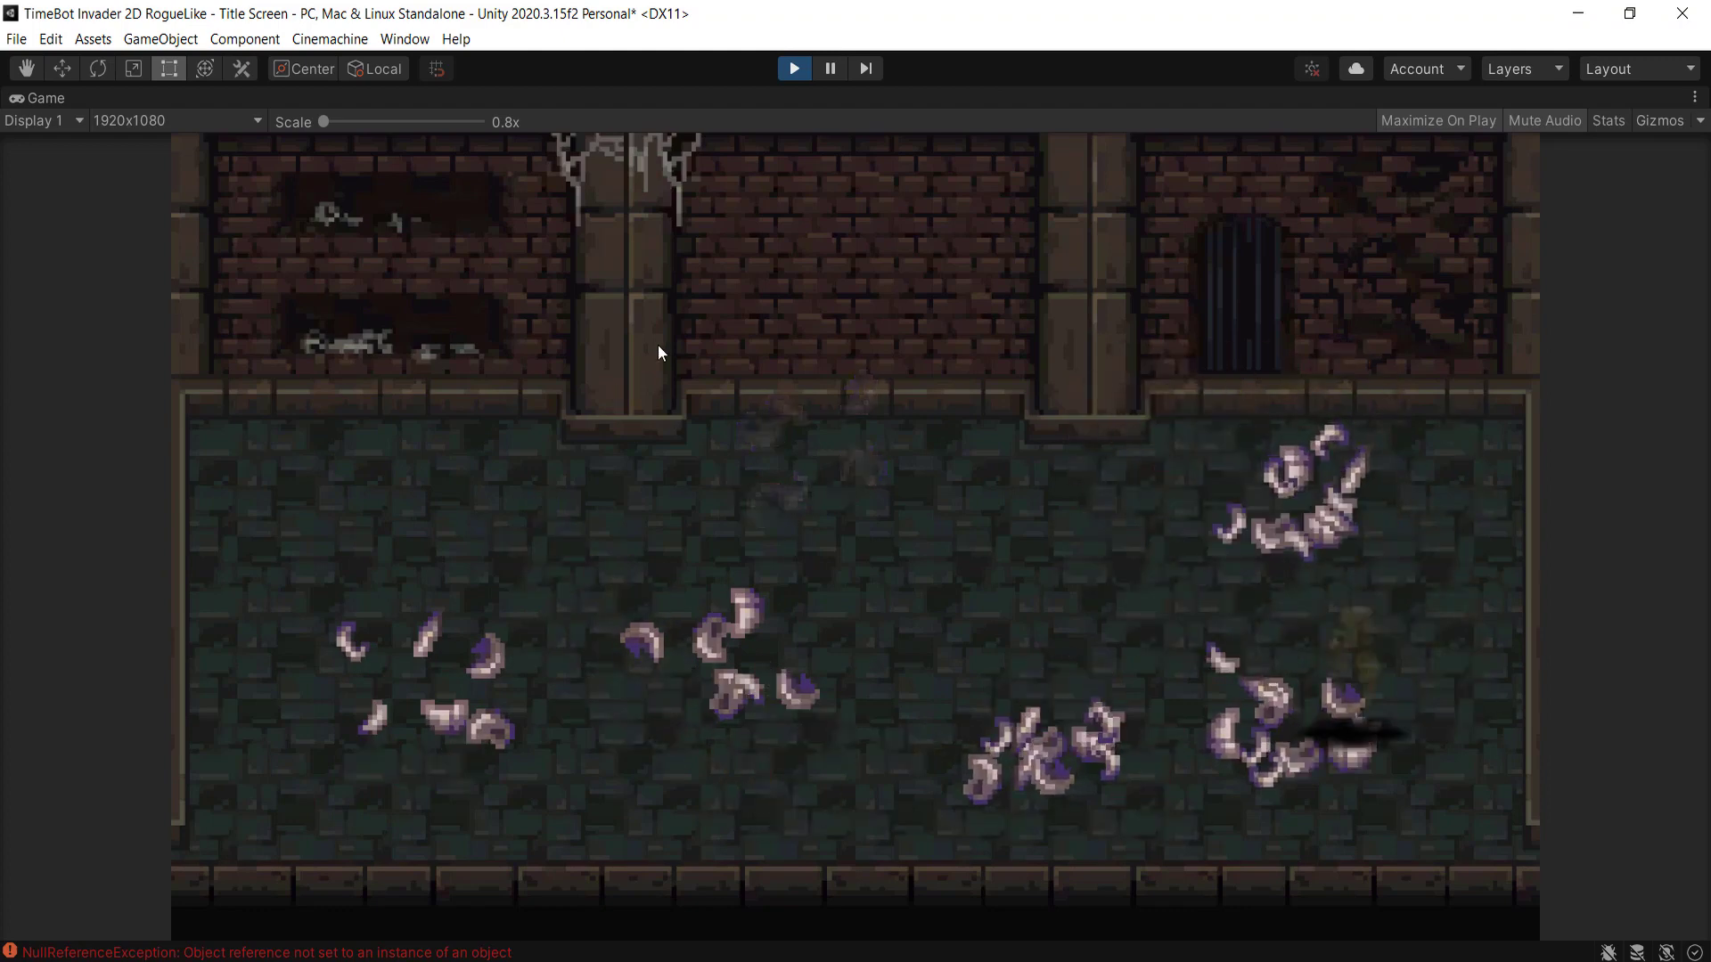
{"action": "left_click", "coordinate": [791, 69]}
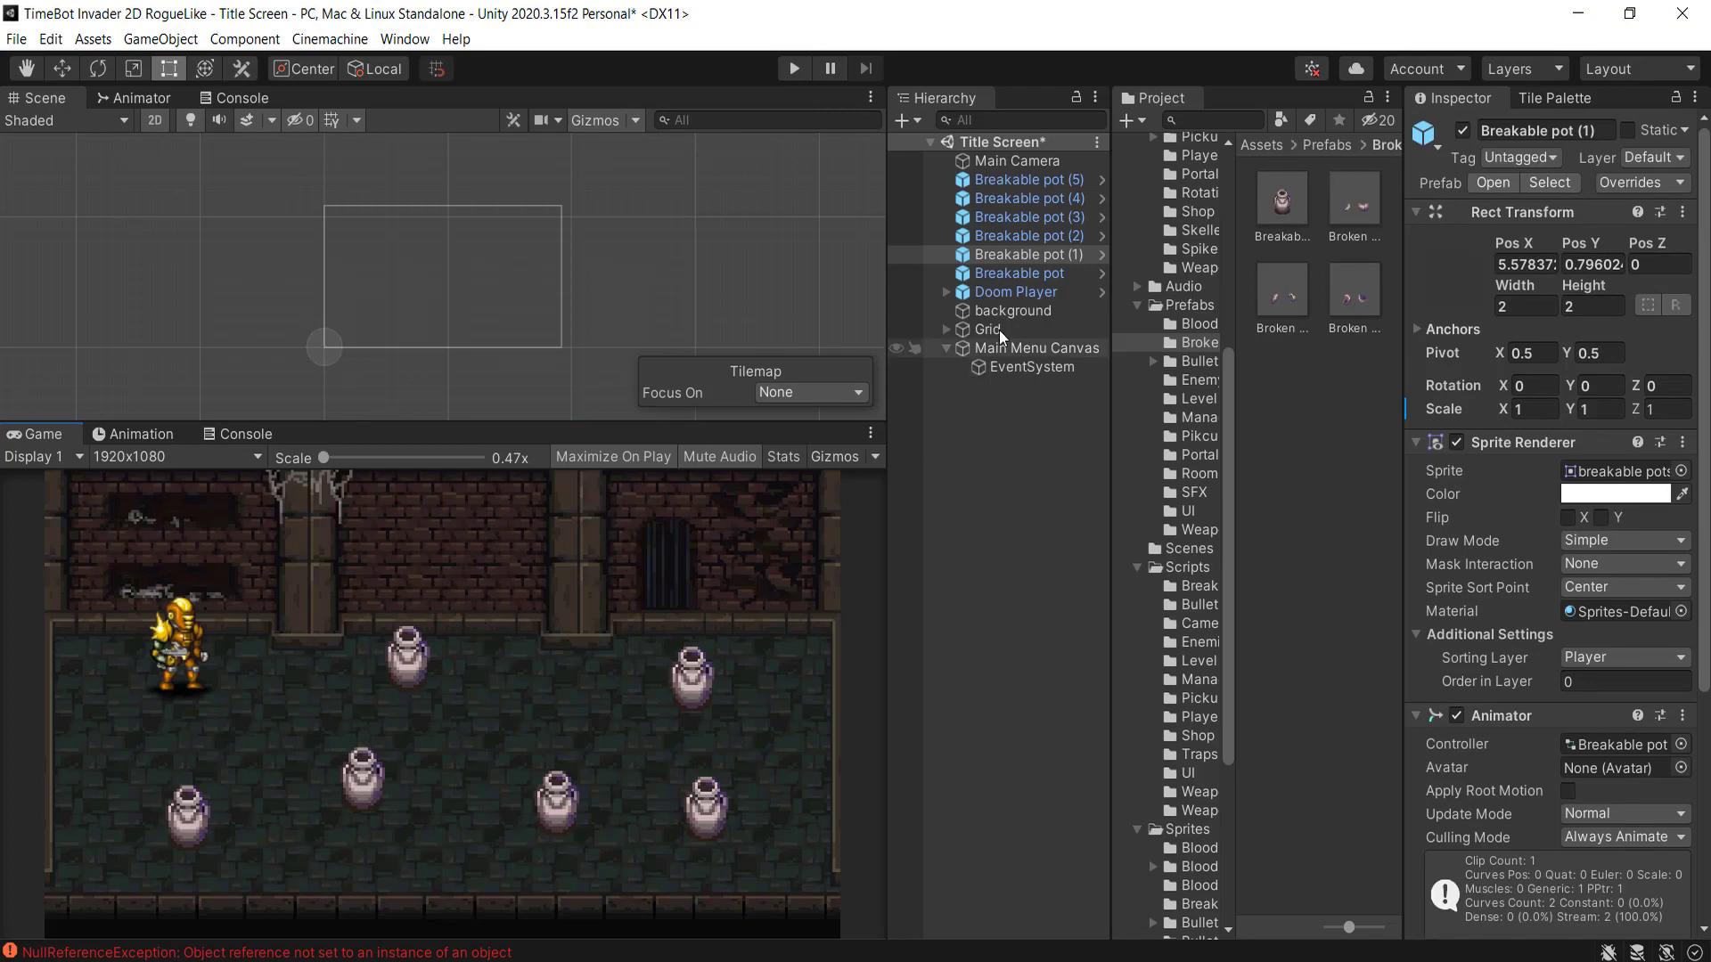
- Enlarge the scene view, add a TextMeshPro text object to Main Menu Canvas, and rename it Game Title
{"action": "scroll", "coordinate": [461, 261], "scroll_direction": "up", "scroll_amount": 4}
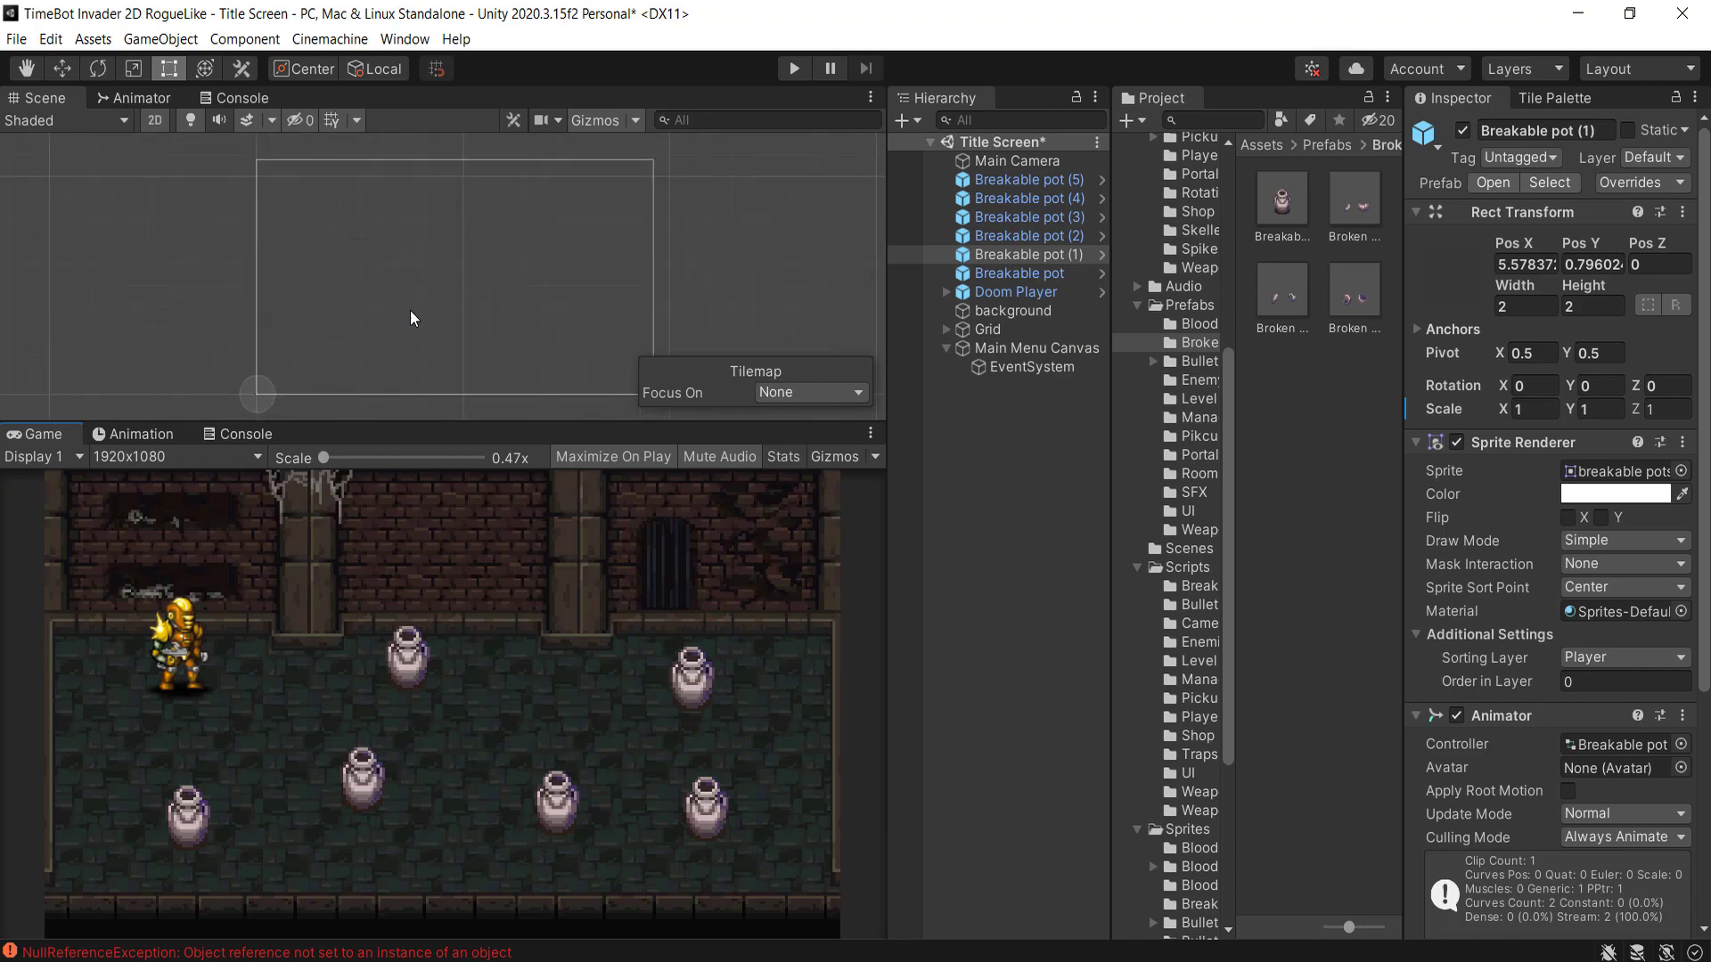
{"action": "middle_click_drag", "start_coordinate": [525, 320], "coordinate": [466, 318]}
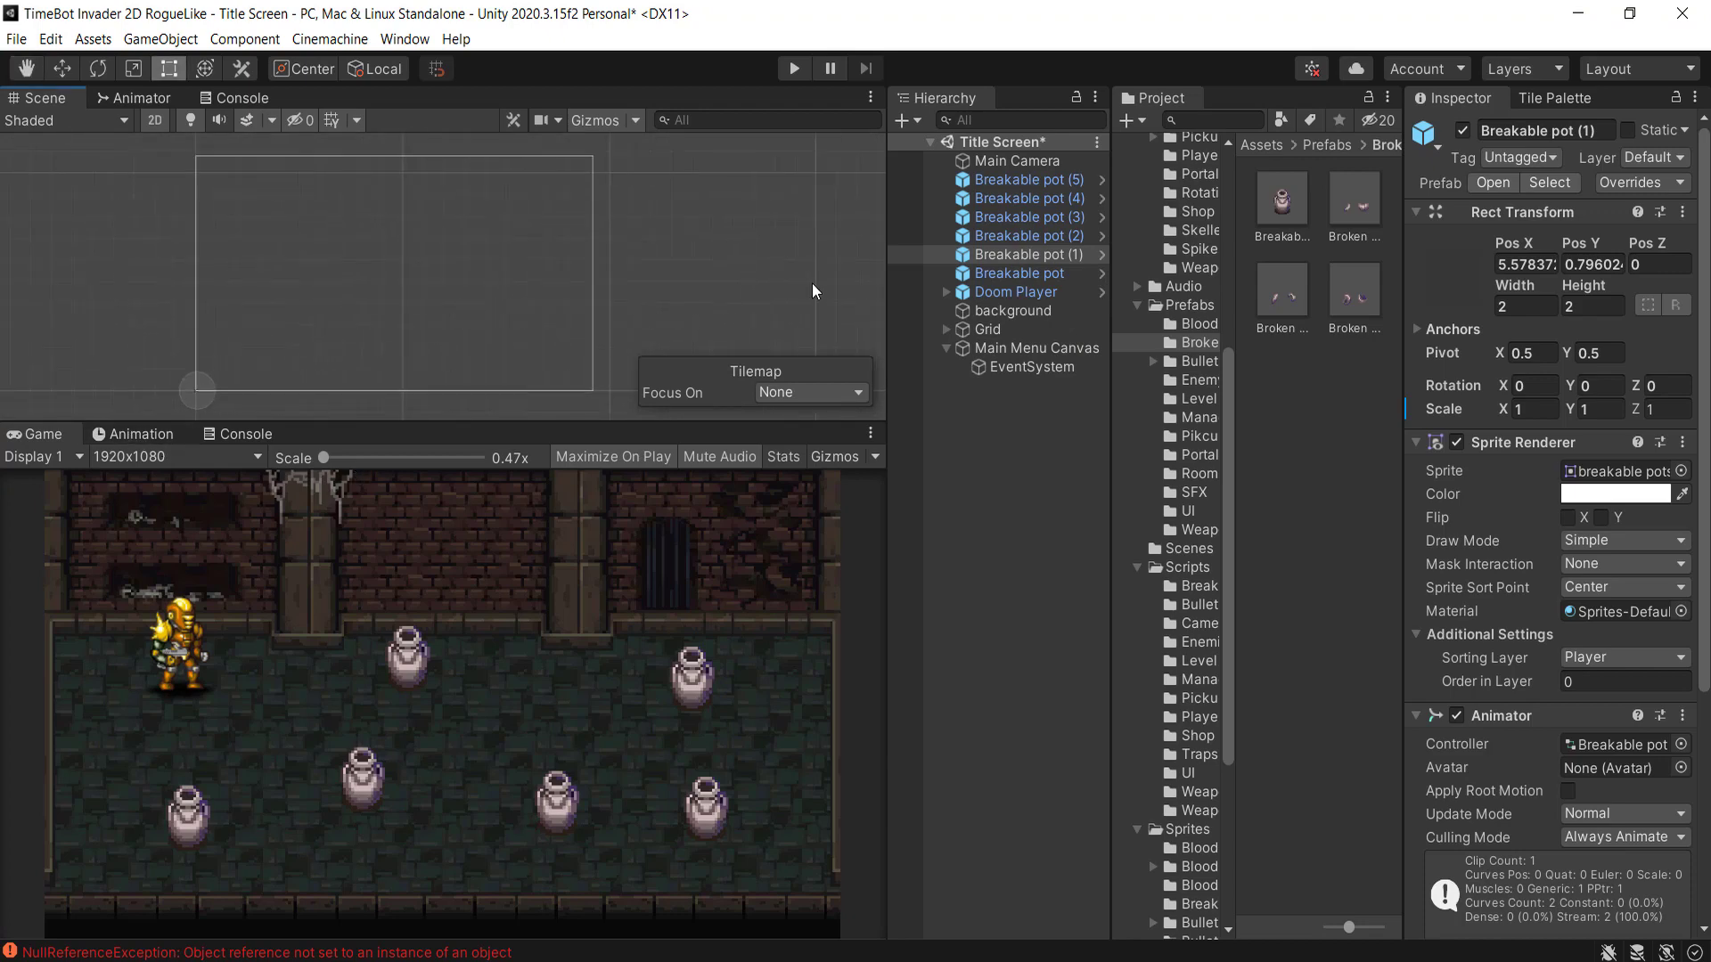
{"action": "left_click_drag", "start_coordinate": [550, 420], "coordinate": [545, 661]}
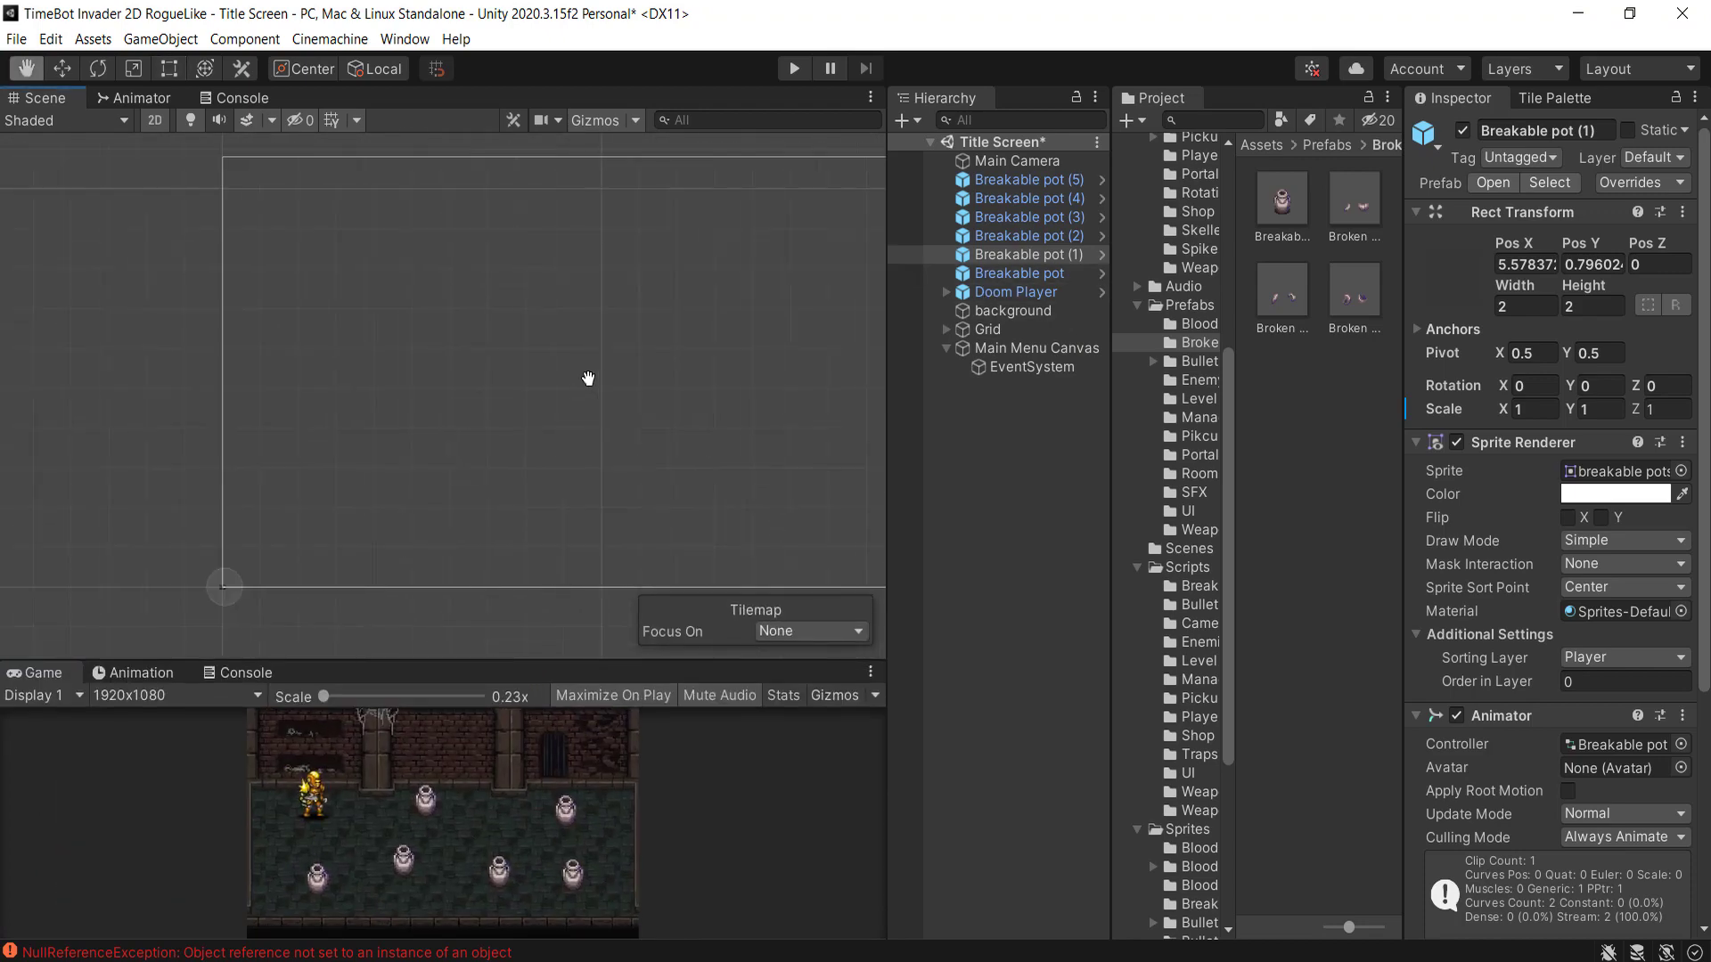
{"action": "right_click", "coordinate": [1050, 350]}
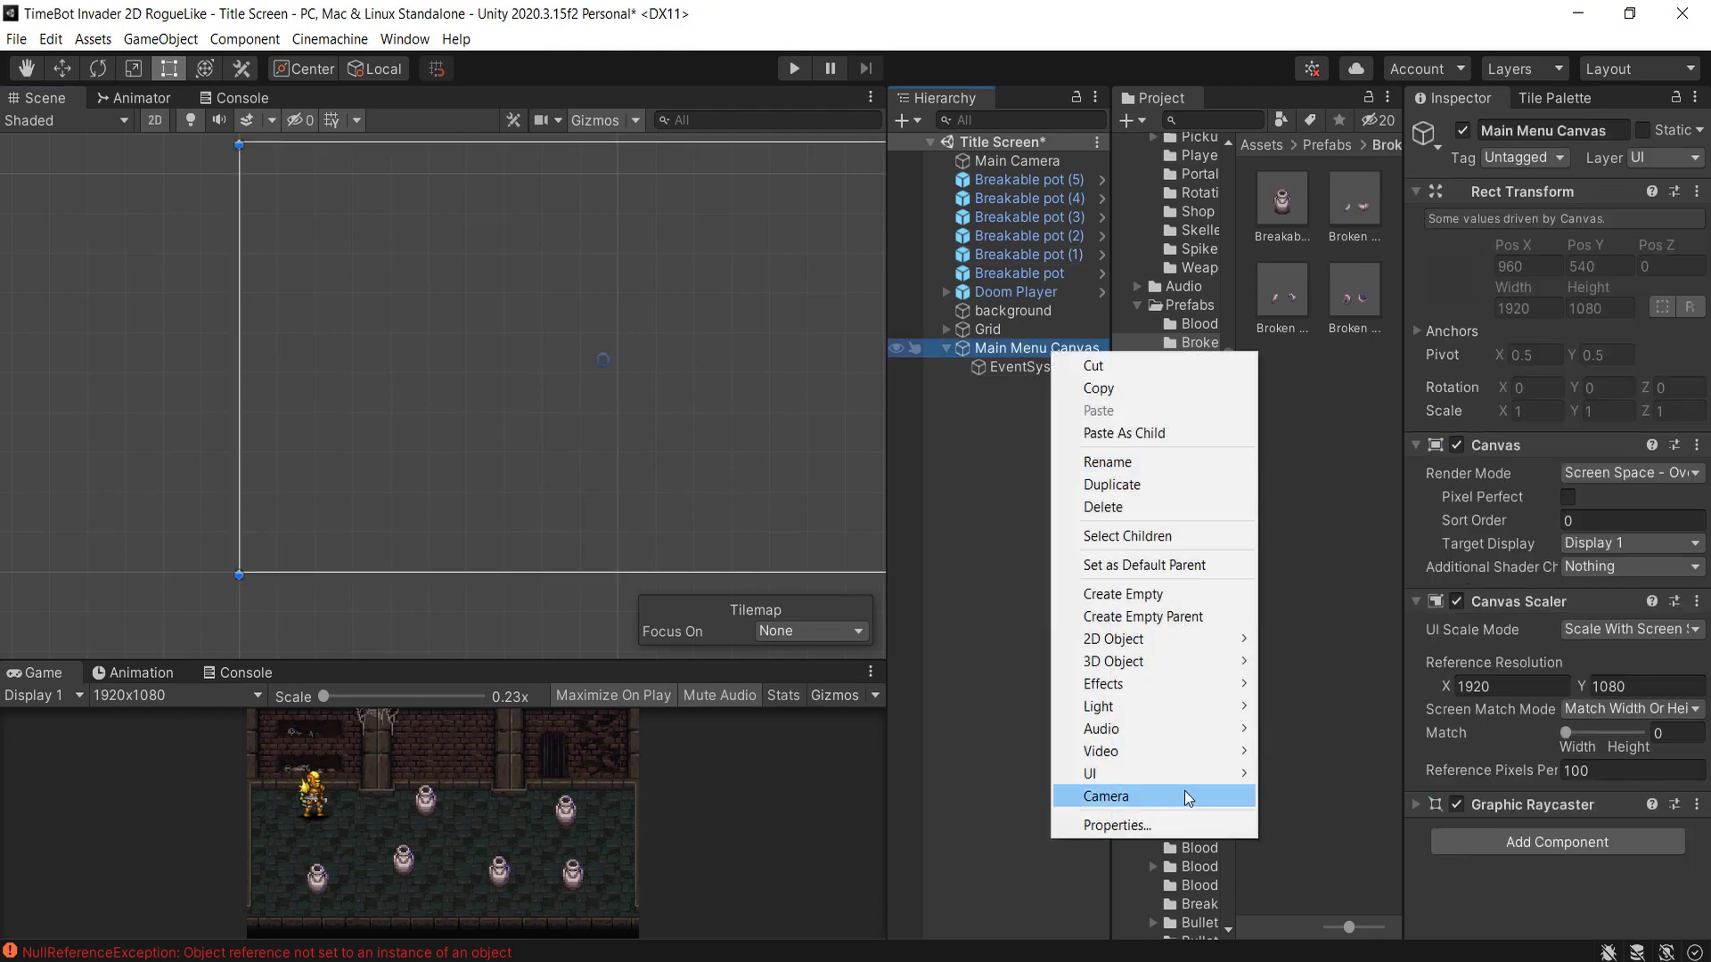
{"action": "mouse_move", "coordinate": [1164, 773]}
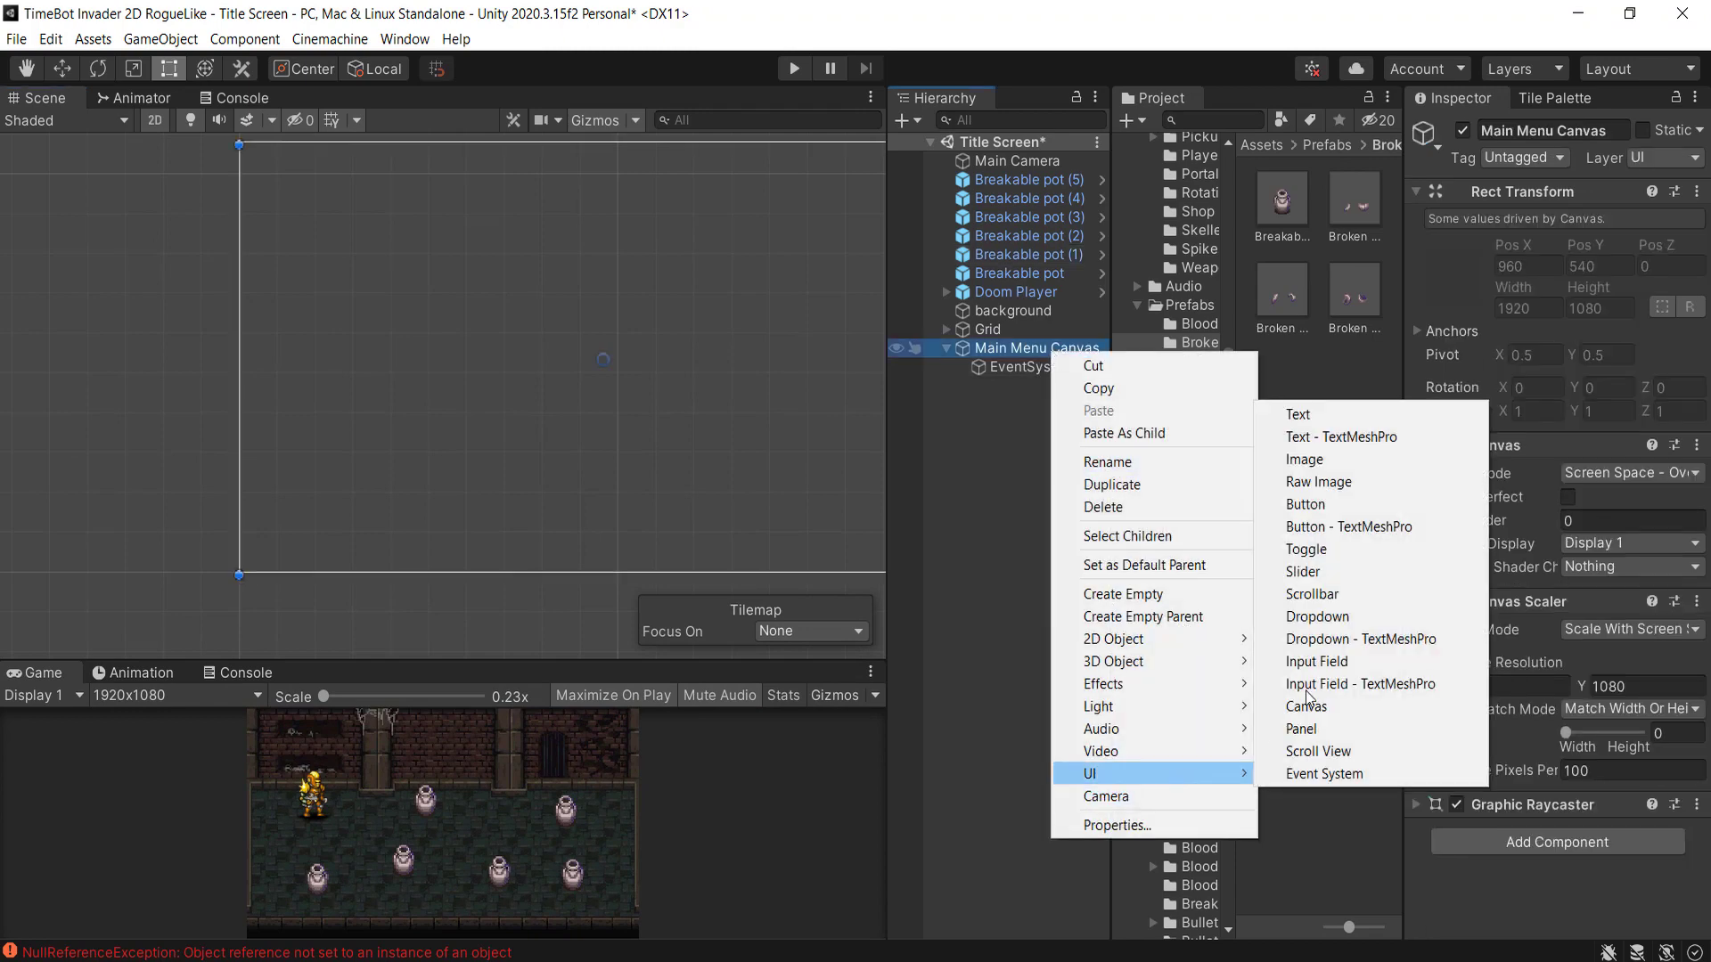
{"action": "left_click", "coordinate": [1350, 431]}
{"action": "middle_click_drag", "start_coordinate": [725, 487], "coordinate": [546, 466]}
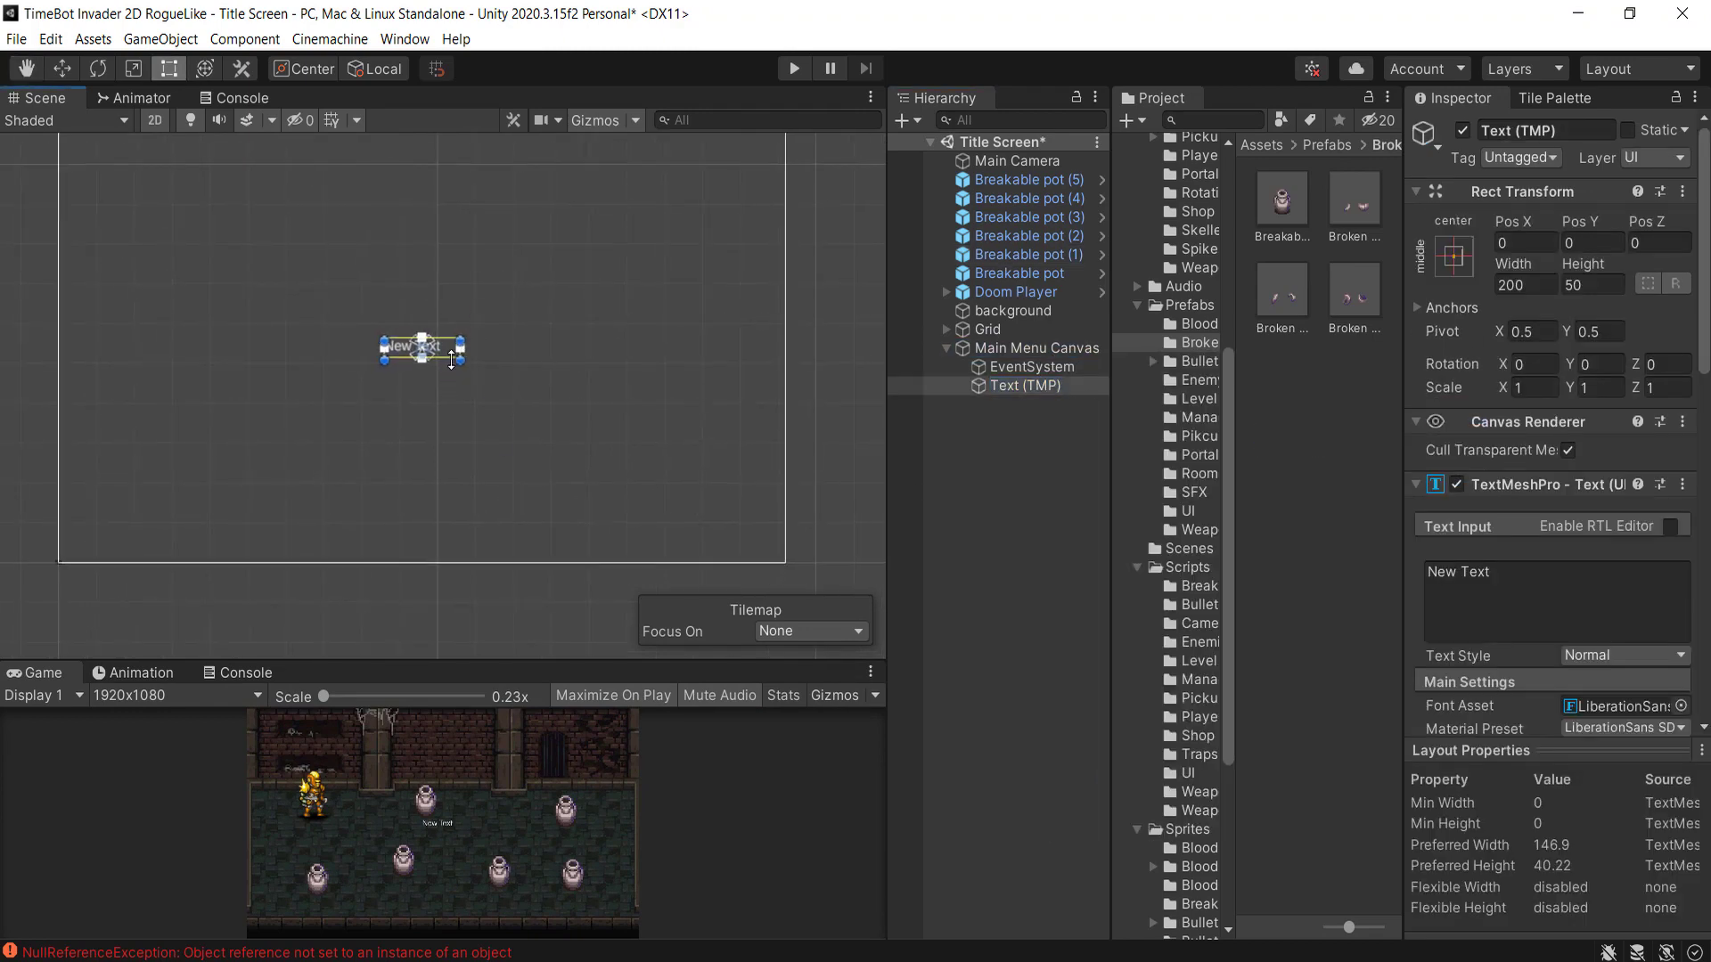
{"action": "left_click", "coordinate": [1017, 384]}
{"action": "left_click", "coordinate": [1580, 133]}
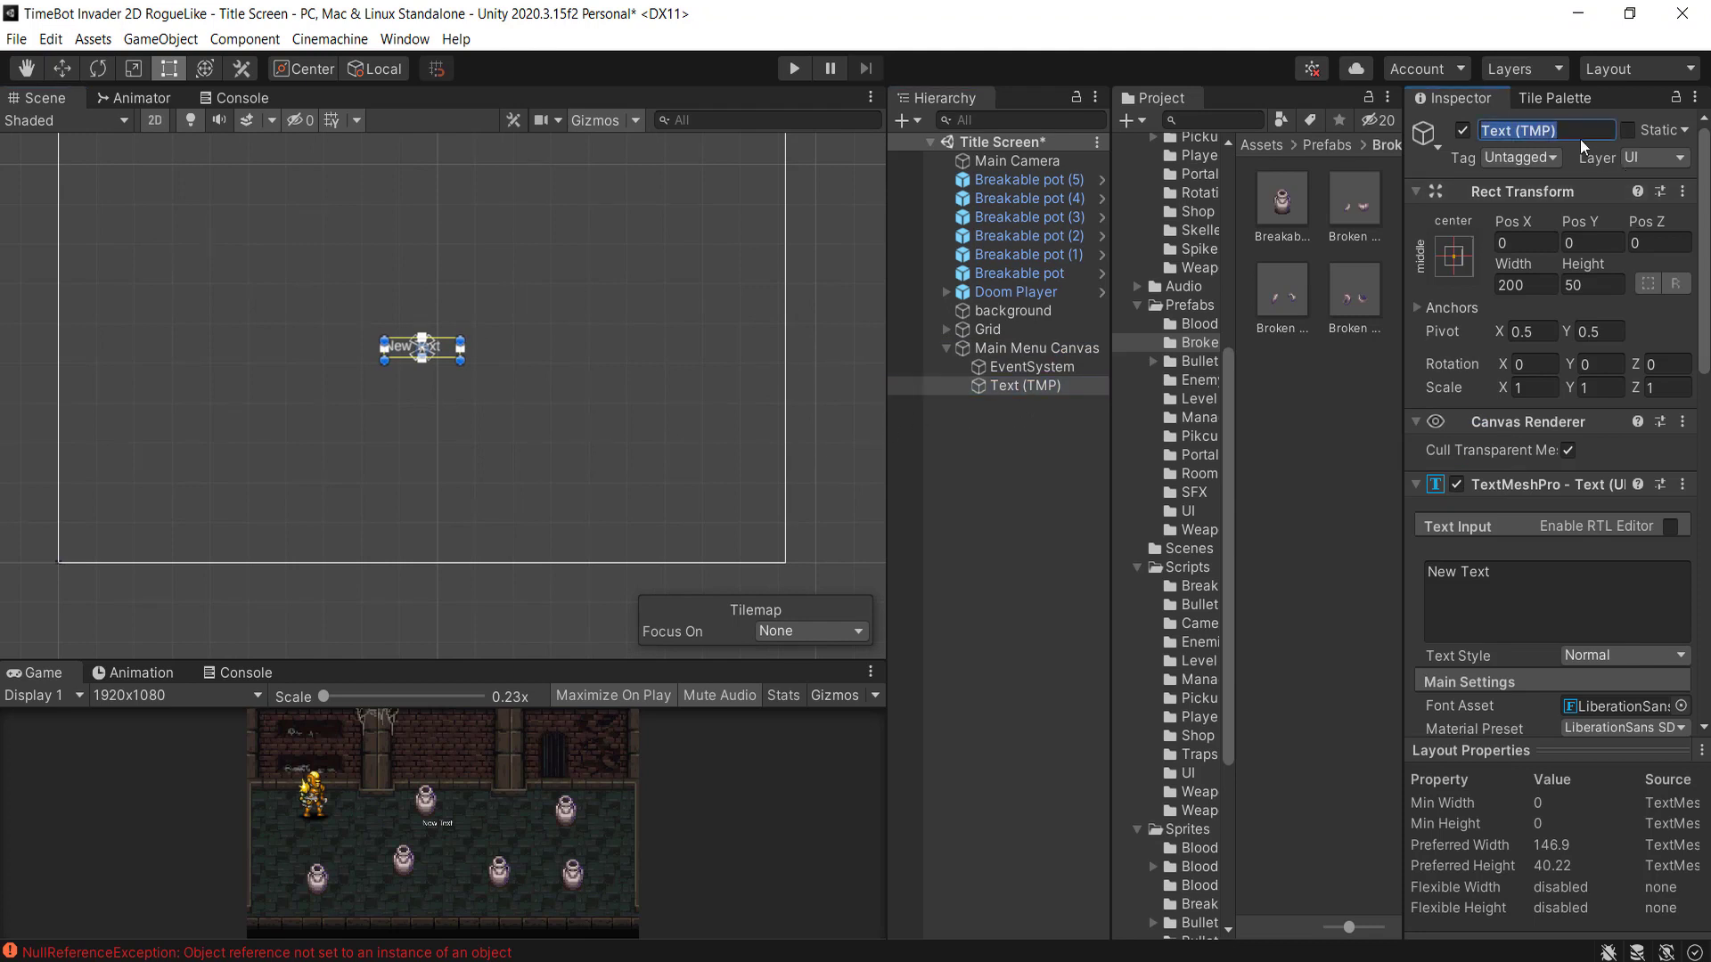
{"action": "type", "text": "Game Title"}
{"action": "key", "text": "Return"}
- Set the Game Title's displayed text to "TimeBot Invader 2D"
{"action": "left_click", "coordinate": [1499, 579]}
{"action": "type", "text": "T"}
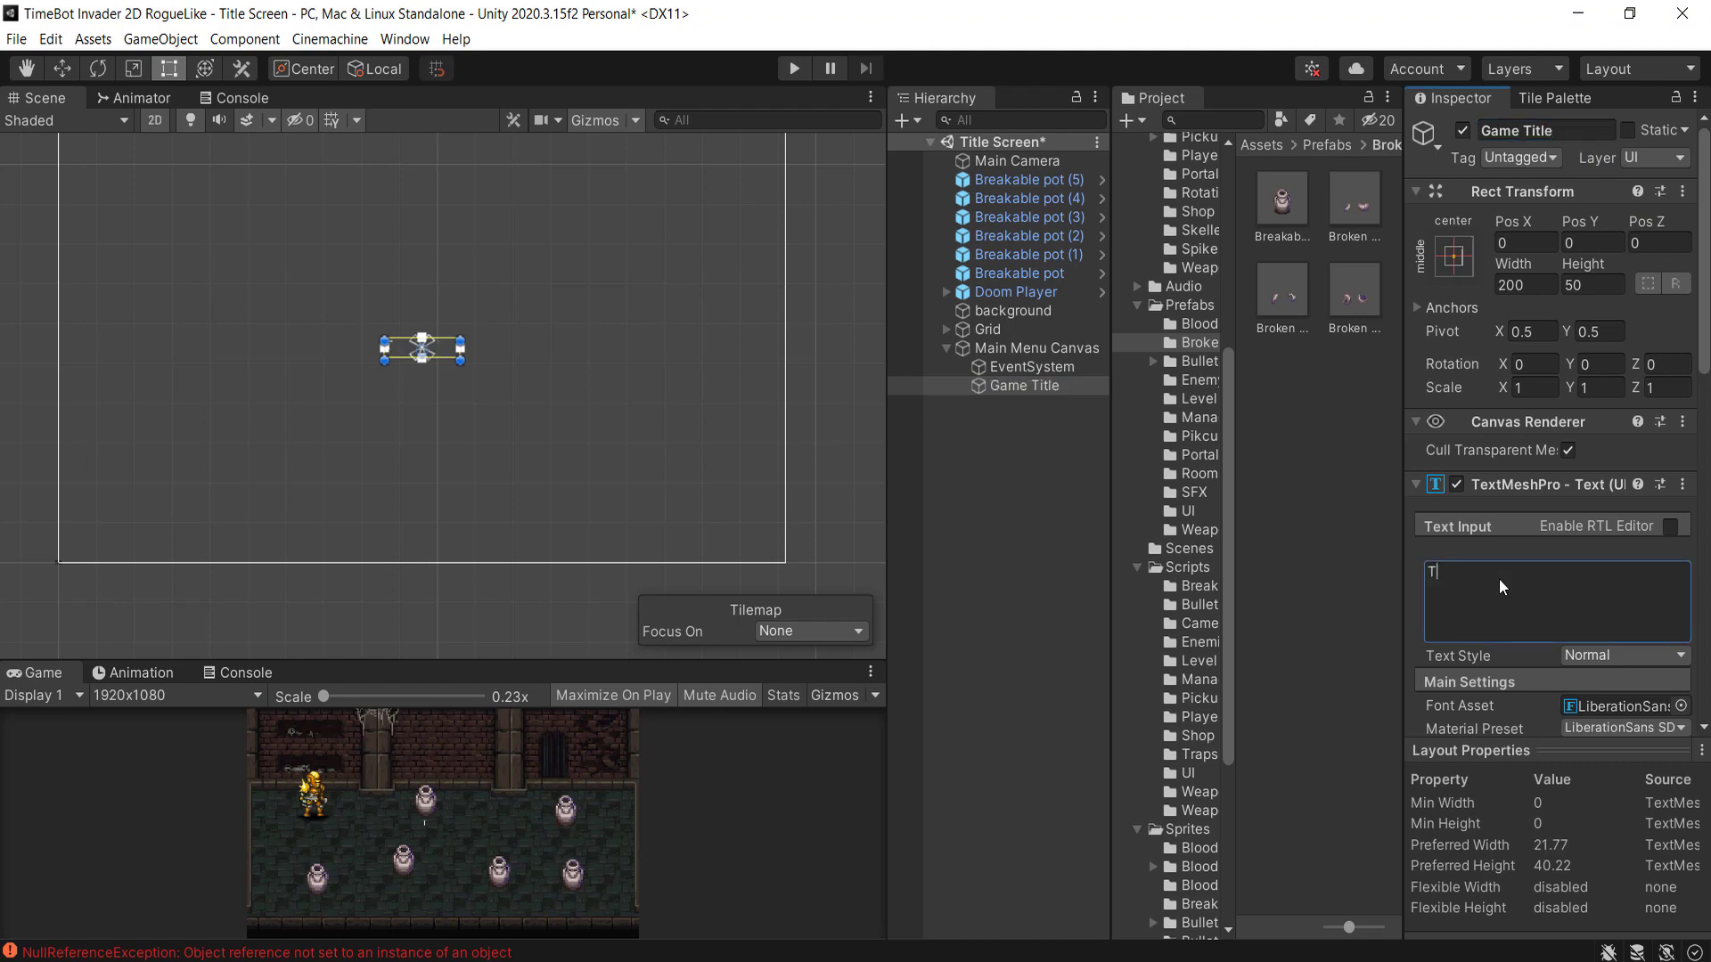
{"action": "type", "text": "imeBody"}
{"action": "type", "text": "Invader"}
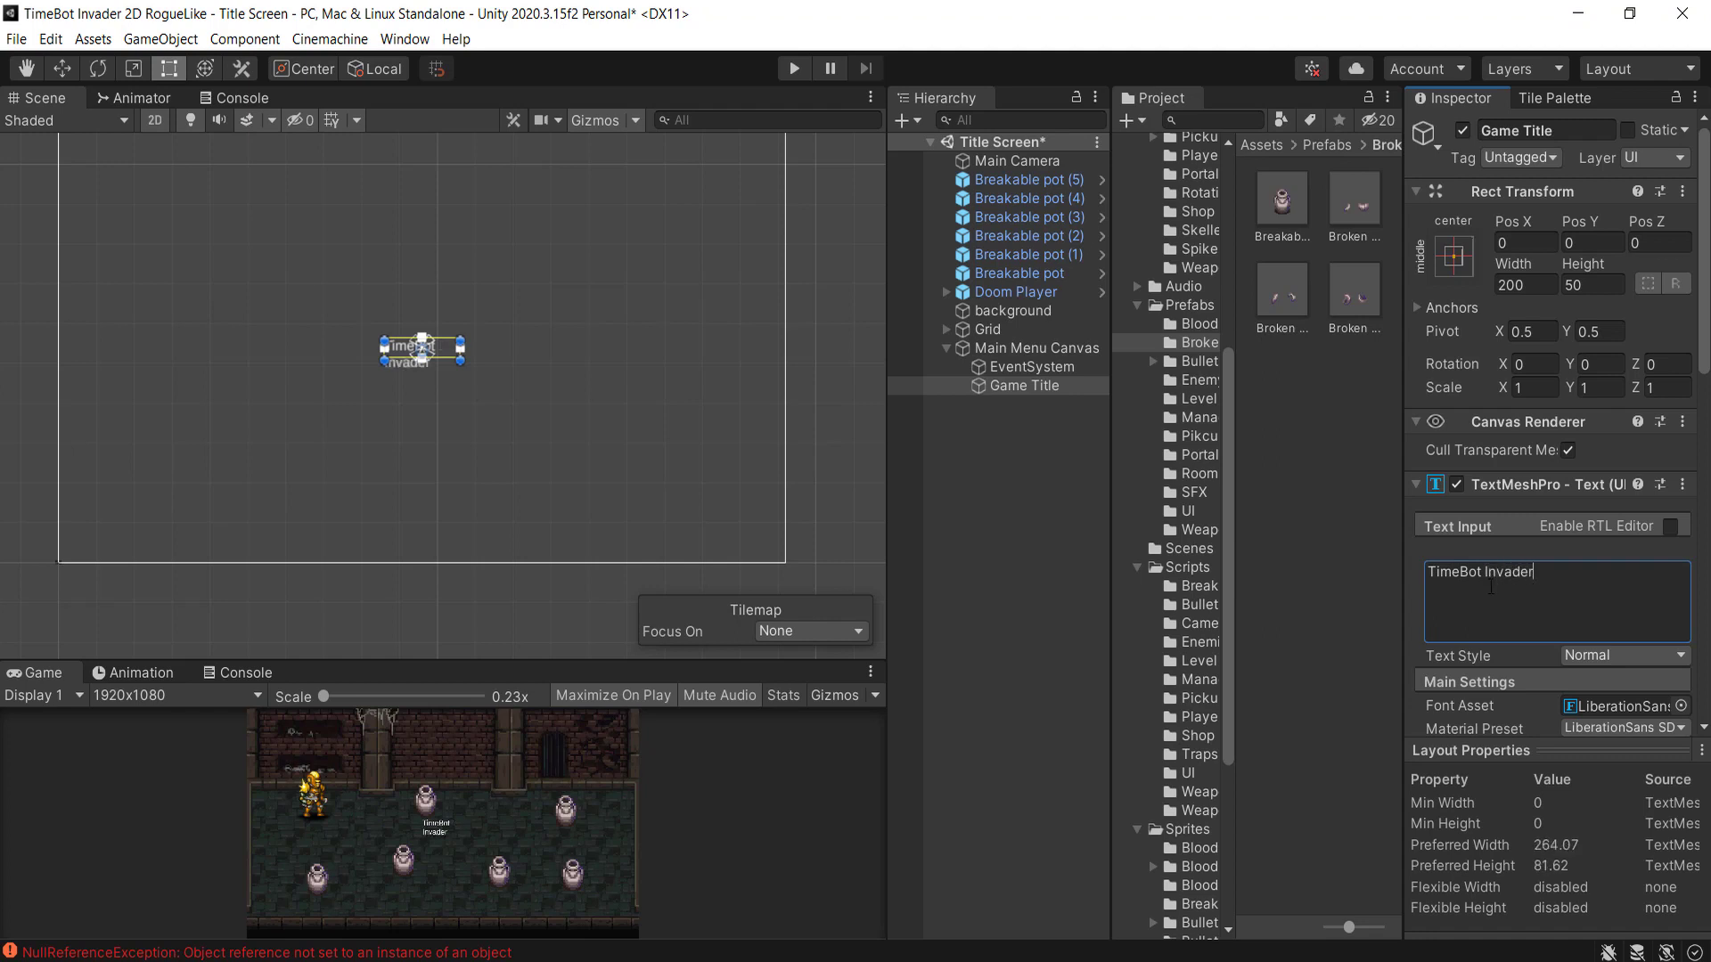
{"action": "type", "text": " 2D"}
- Assign the CFIRobotRegular font asset to the Game Title text and enable Auto Size
{"action": "scroll", "coordinate": [1586, 655], "scroll_direction": "down", "scroll_amount": 5}
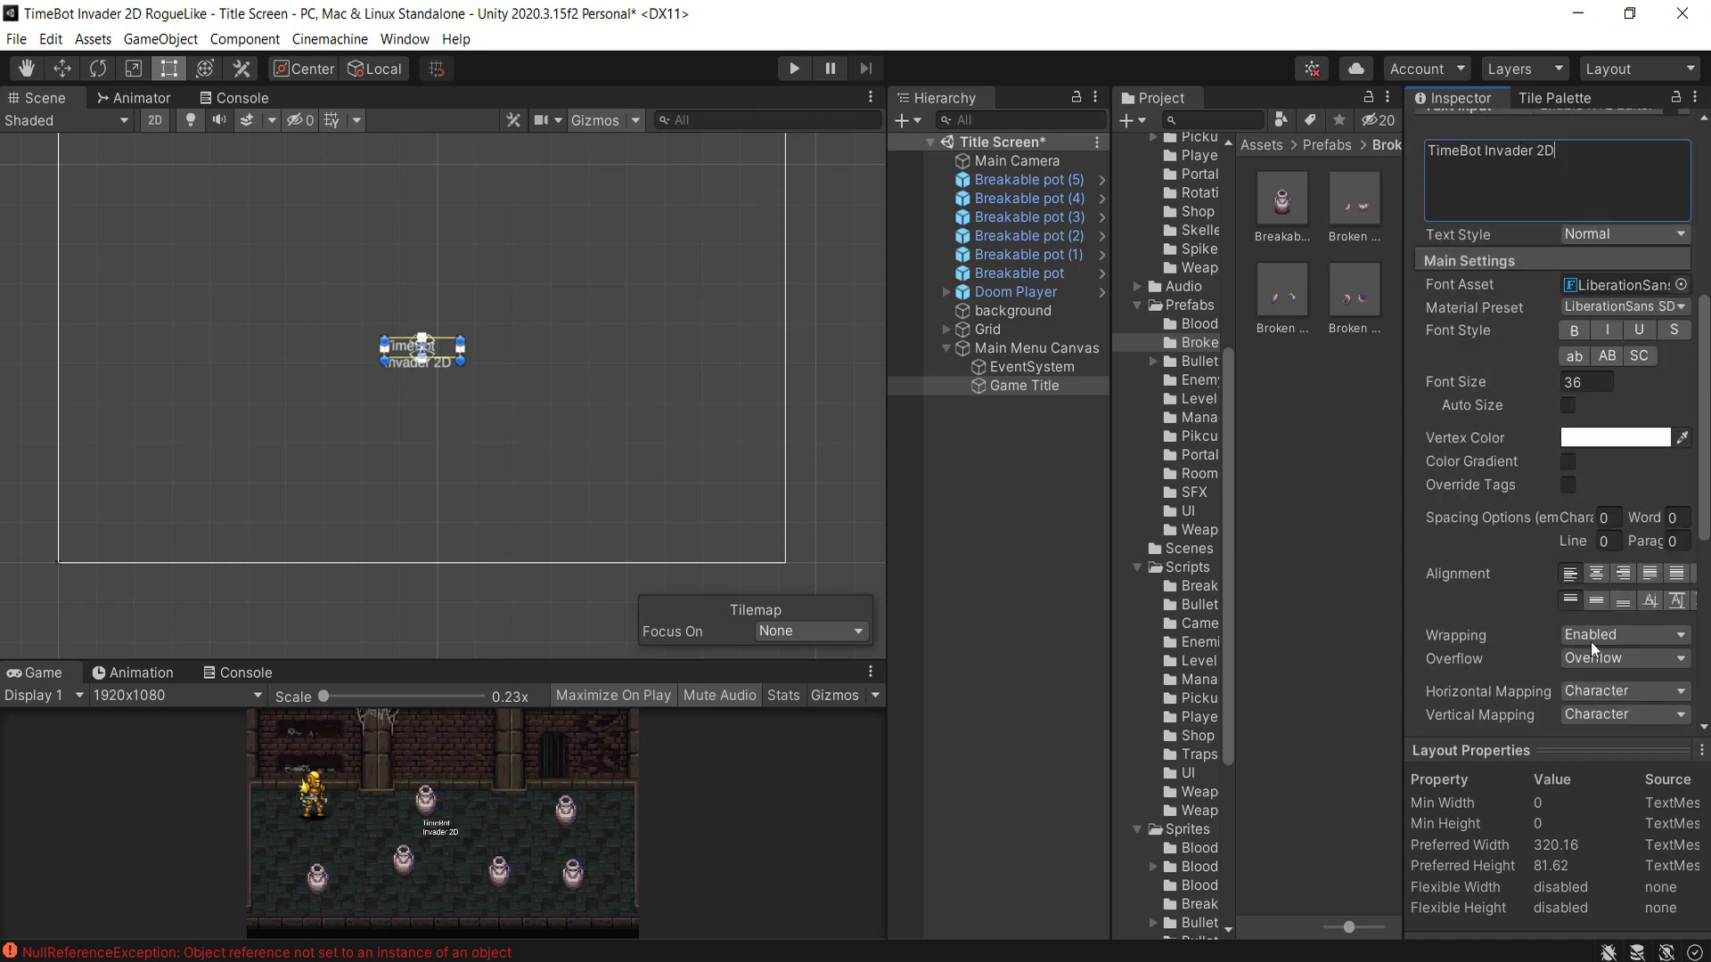
{"action": "left_click", "coordinate": [1681, 284]}
{"action": "left_click", "coordinate": [1421, 366]}
{"action": "left_click", "coordinate": [1421, 365]}
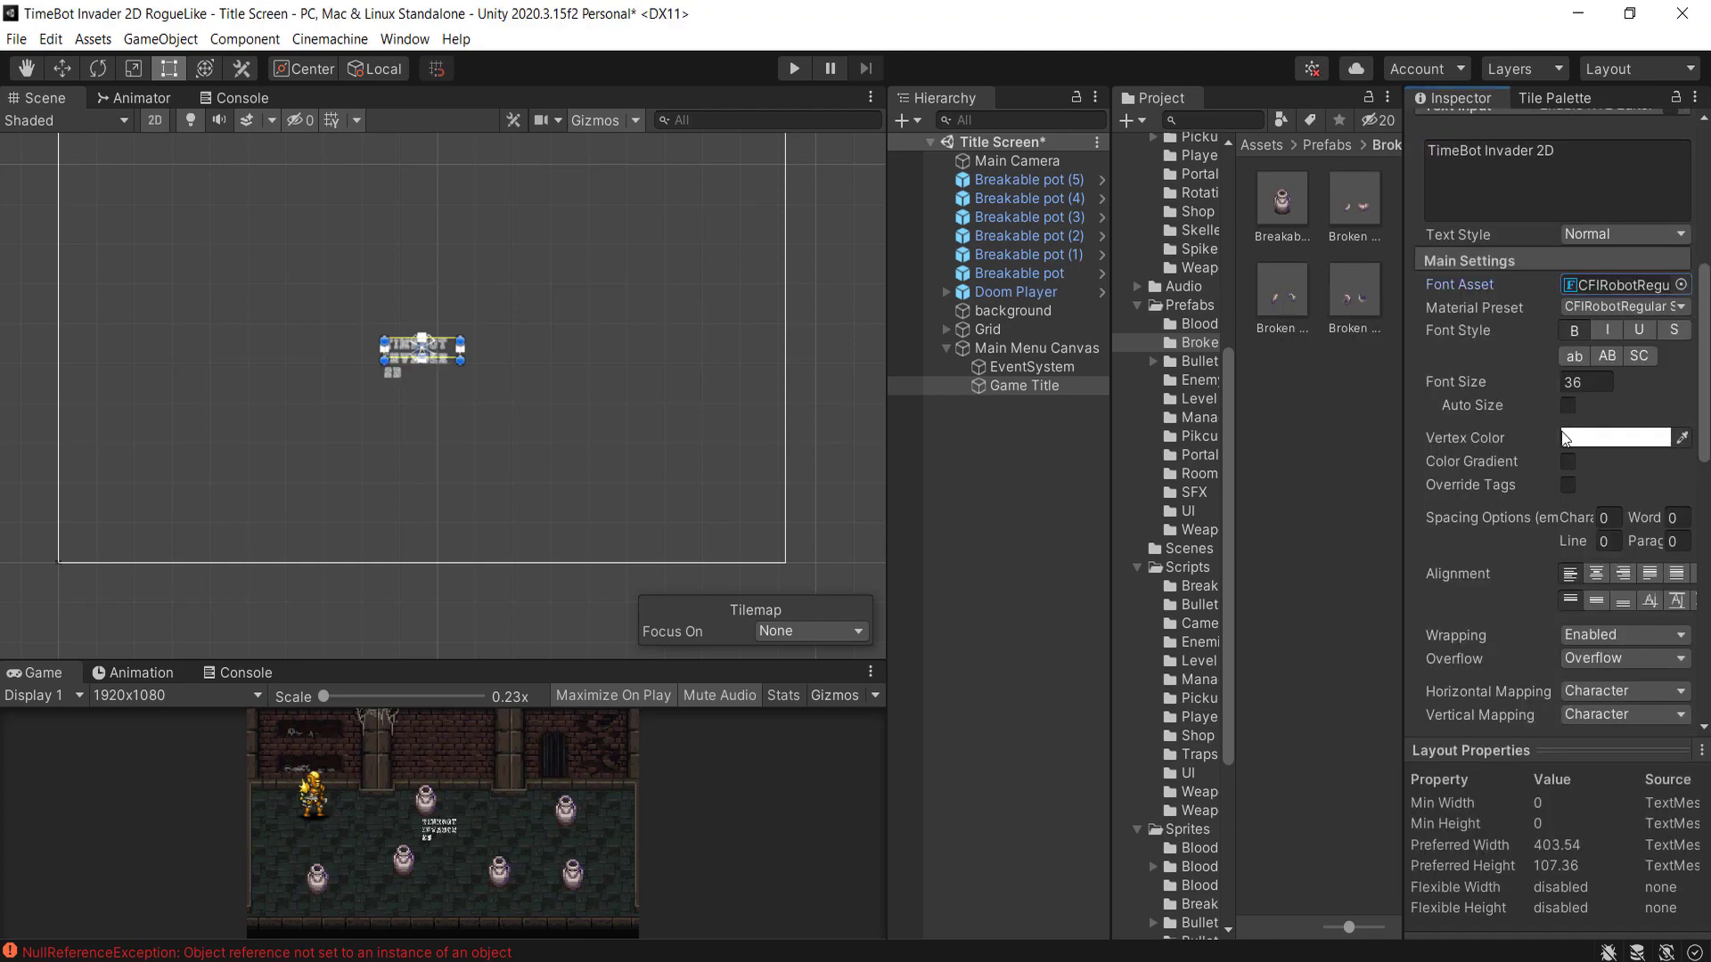
{"action": "left_click", "coordinate": [1567, 407]}
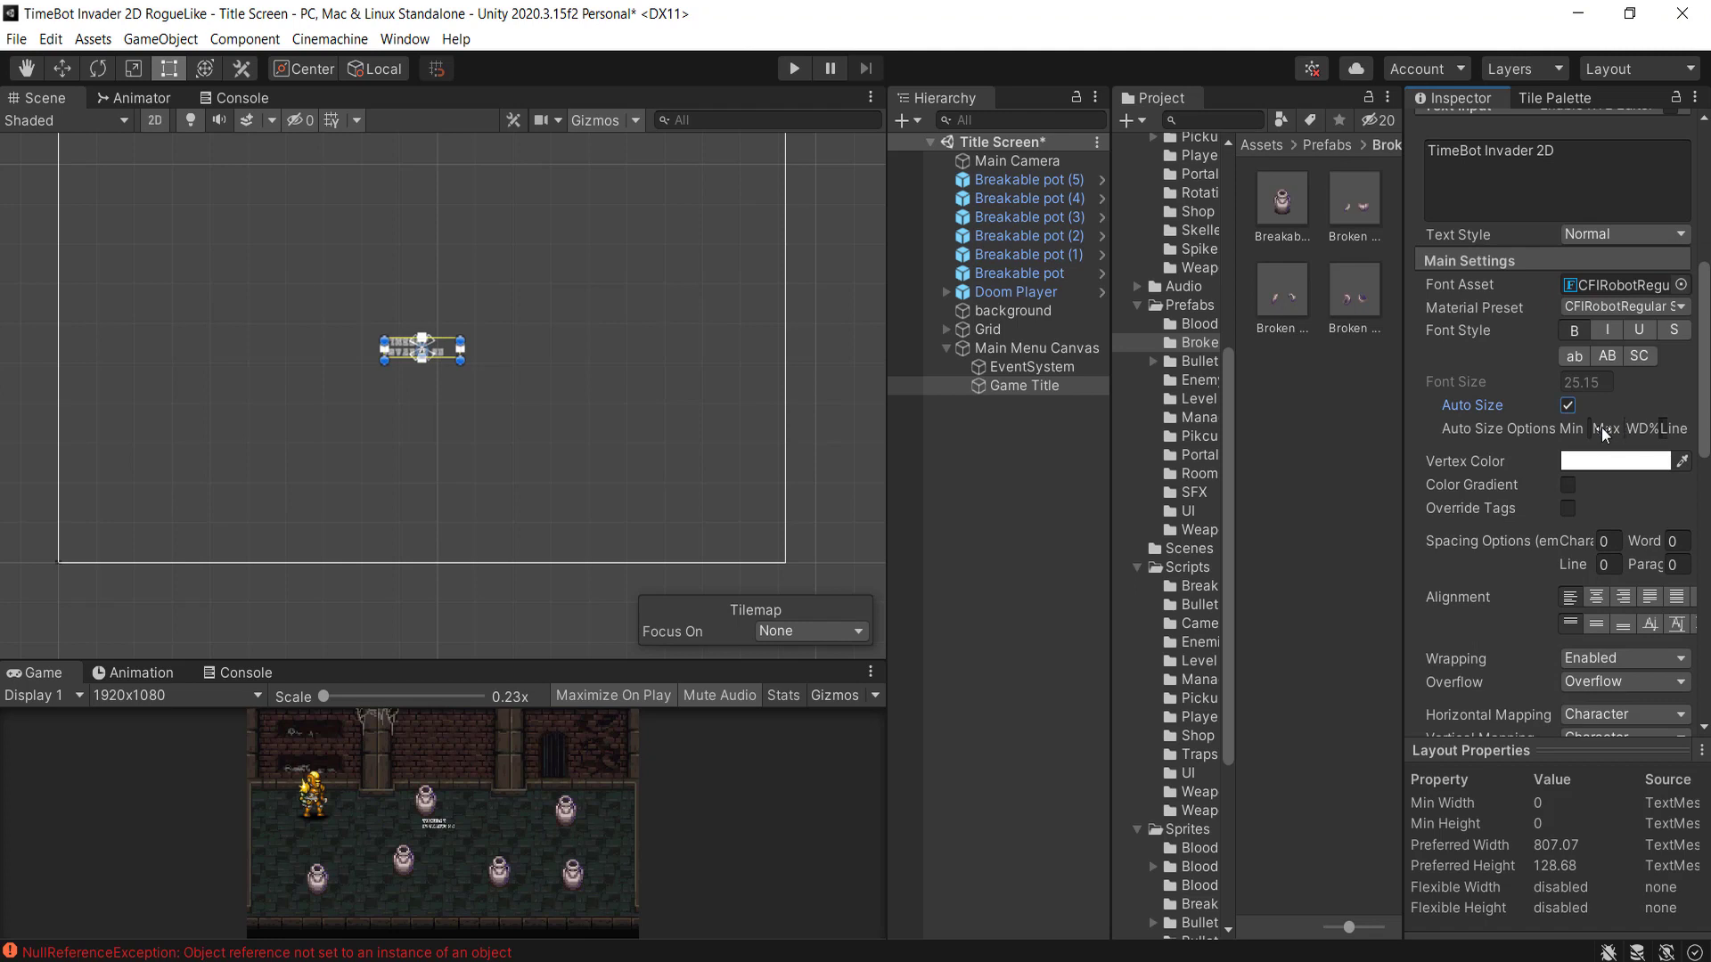
- Enlarge the title's text box to span most of the canvas width and centre the text horizontally and vertically
{"action": "left_click_drag", "start_coordinate": [1601, 426], "coordinate": [473, 341]}
{"action": "middle_click_drag", "start_coordinate": [473, 340], "coordinate": [485, 423]}
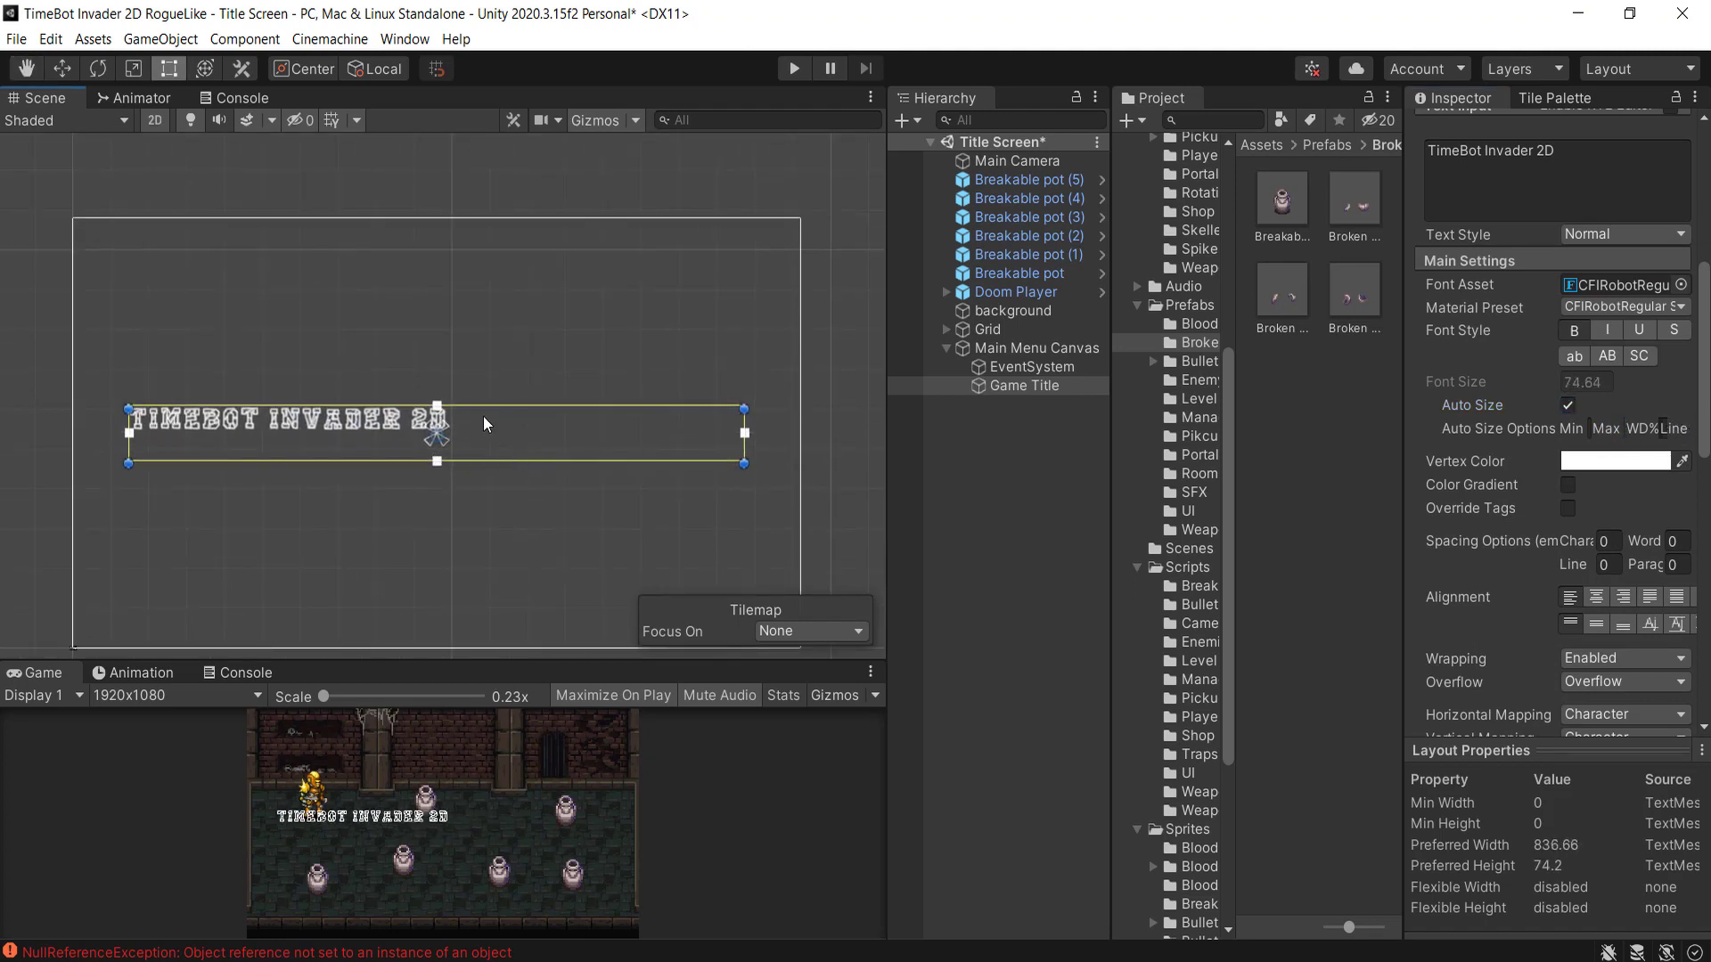
{"action": "left_click", "coordinate": [1597, 597]}
{"action": "left_click", "coordinate": [1596, 624]}
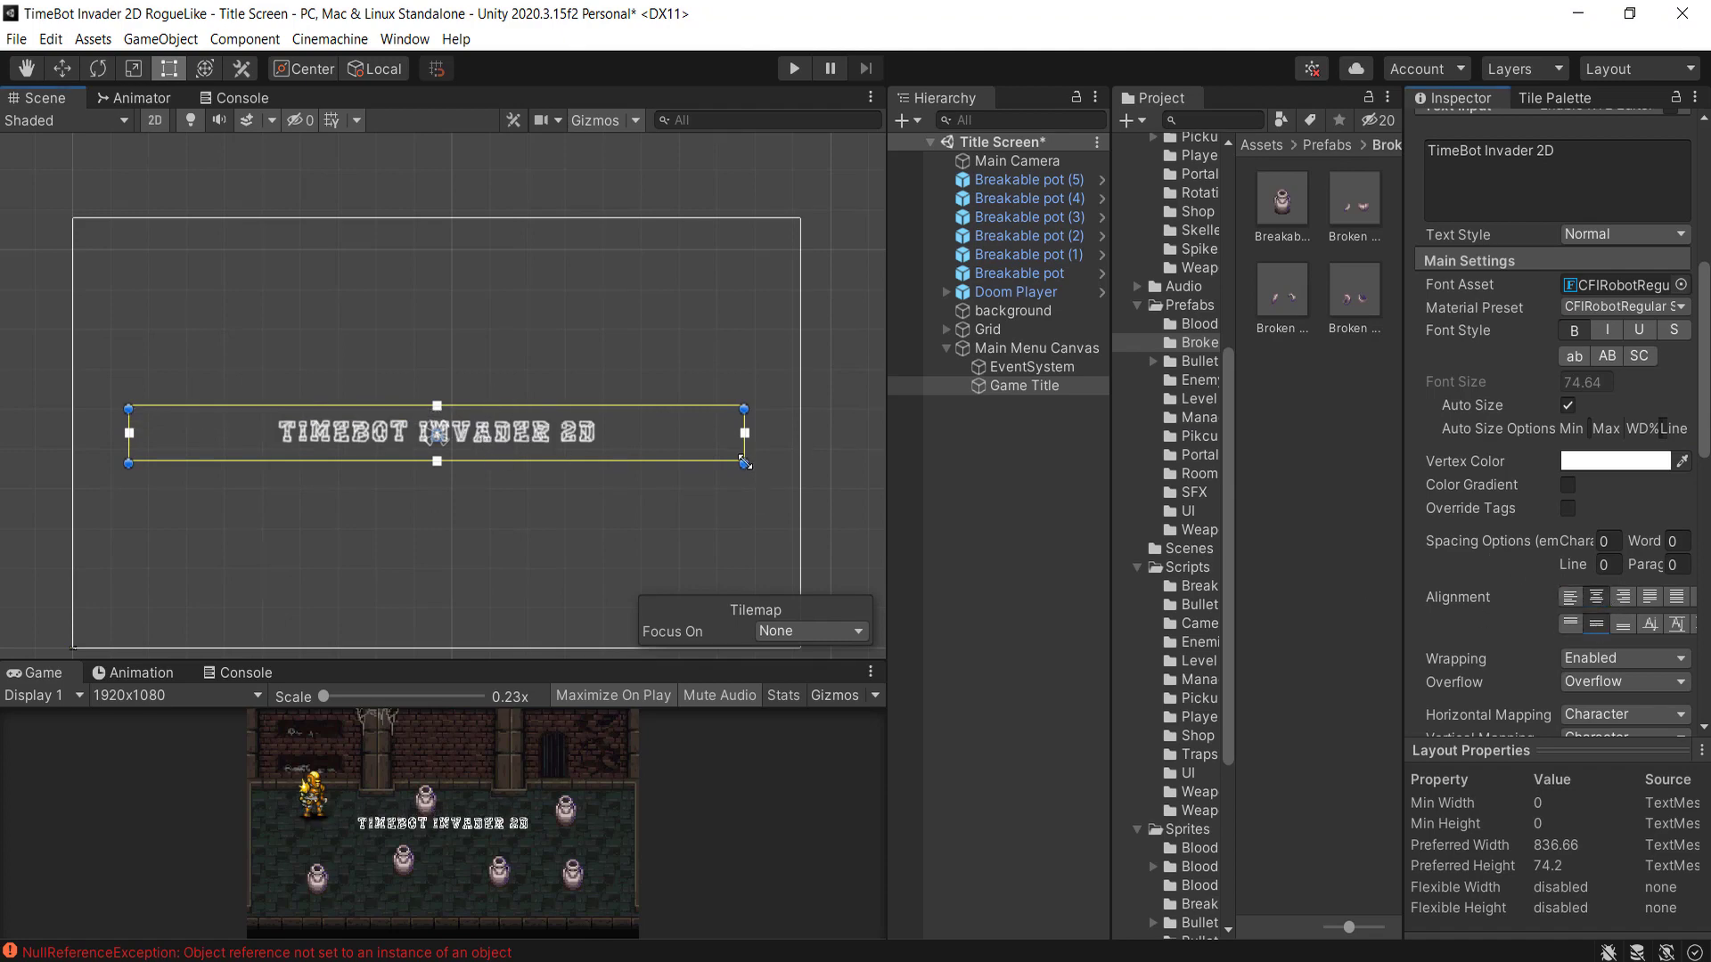
- Raise the maximum auto size until the title fills its box at font size 146, and move it up to the canvas's upper edge
{"action": "left_click_drag", "start_coordinate": [744, 464], "coordinate": [747, 473], "text": "alt"}
{"action": "left_click_drag", "start_coordinate": [1593, 429], "coordinate": [1648, 426]}
{"action": "key", "text": "w"}
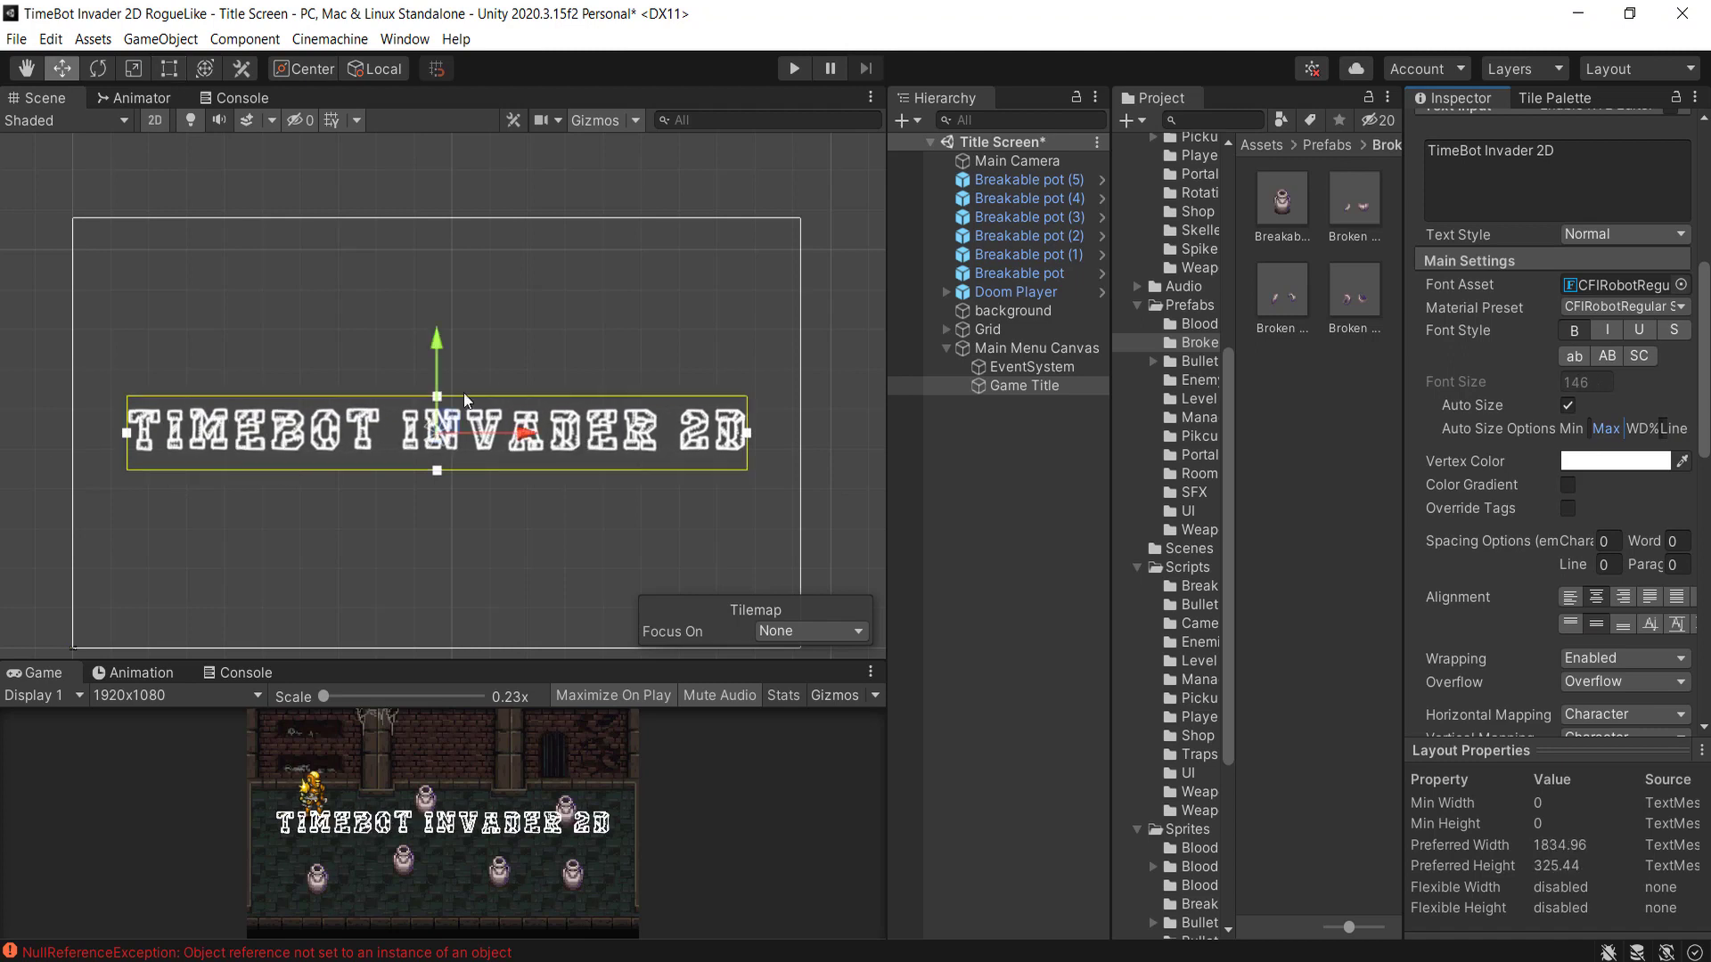
{"action": "left_click_drag", "start_coordinate": [440, 340], "coordinate": [448, 178]}
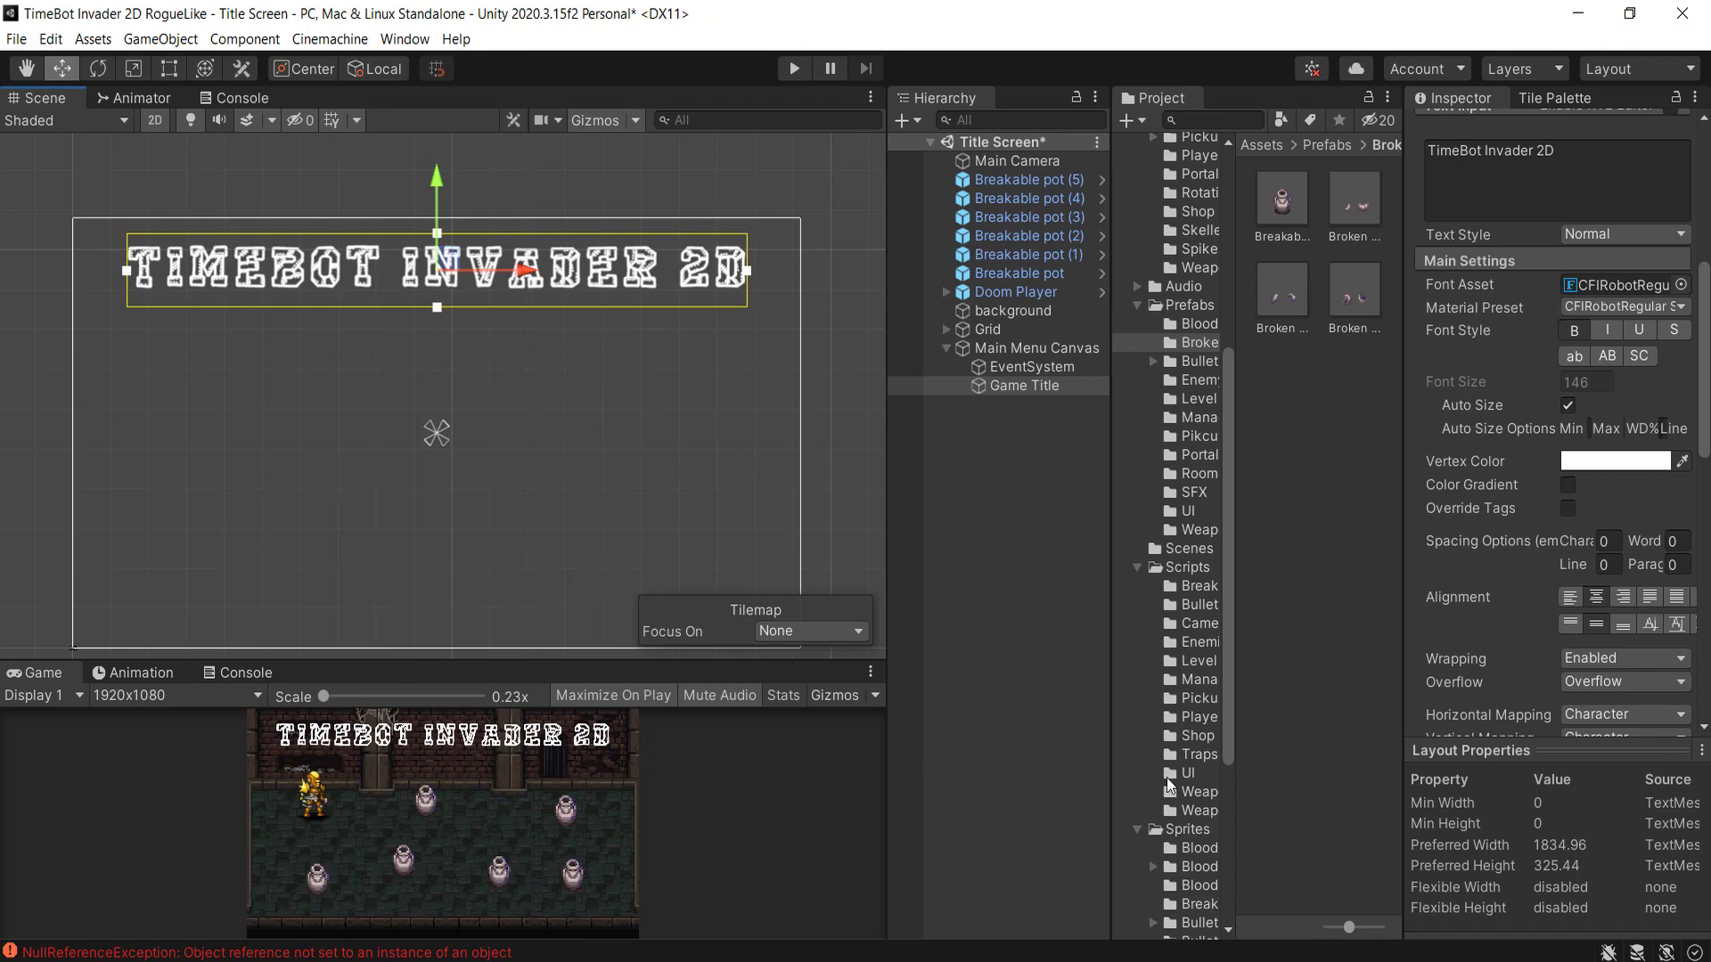
- Enable a red (255, 0, 0) underlay on the title's material with softness 0.51 and Offset X 1
{"action": "scroll", "coordinate": [1561, 594], "scroll_direction": "down", "scroll_amount": 10}
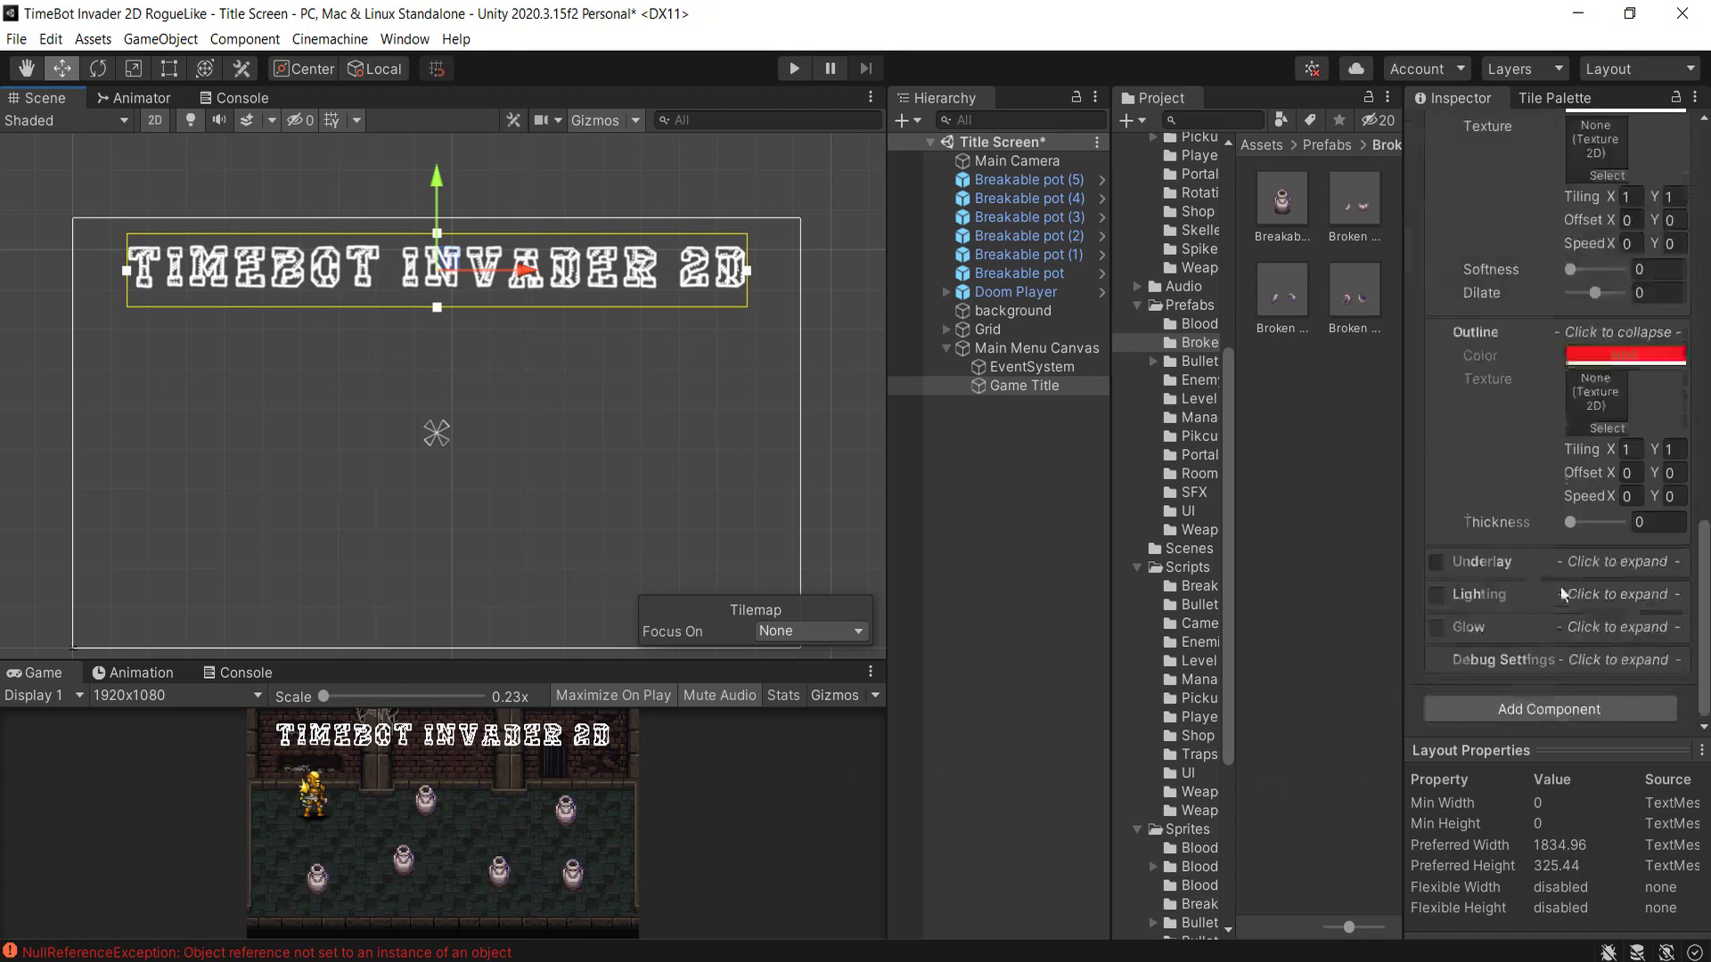
{"action": "left_click", "coordinate": [1444, 562]}
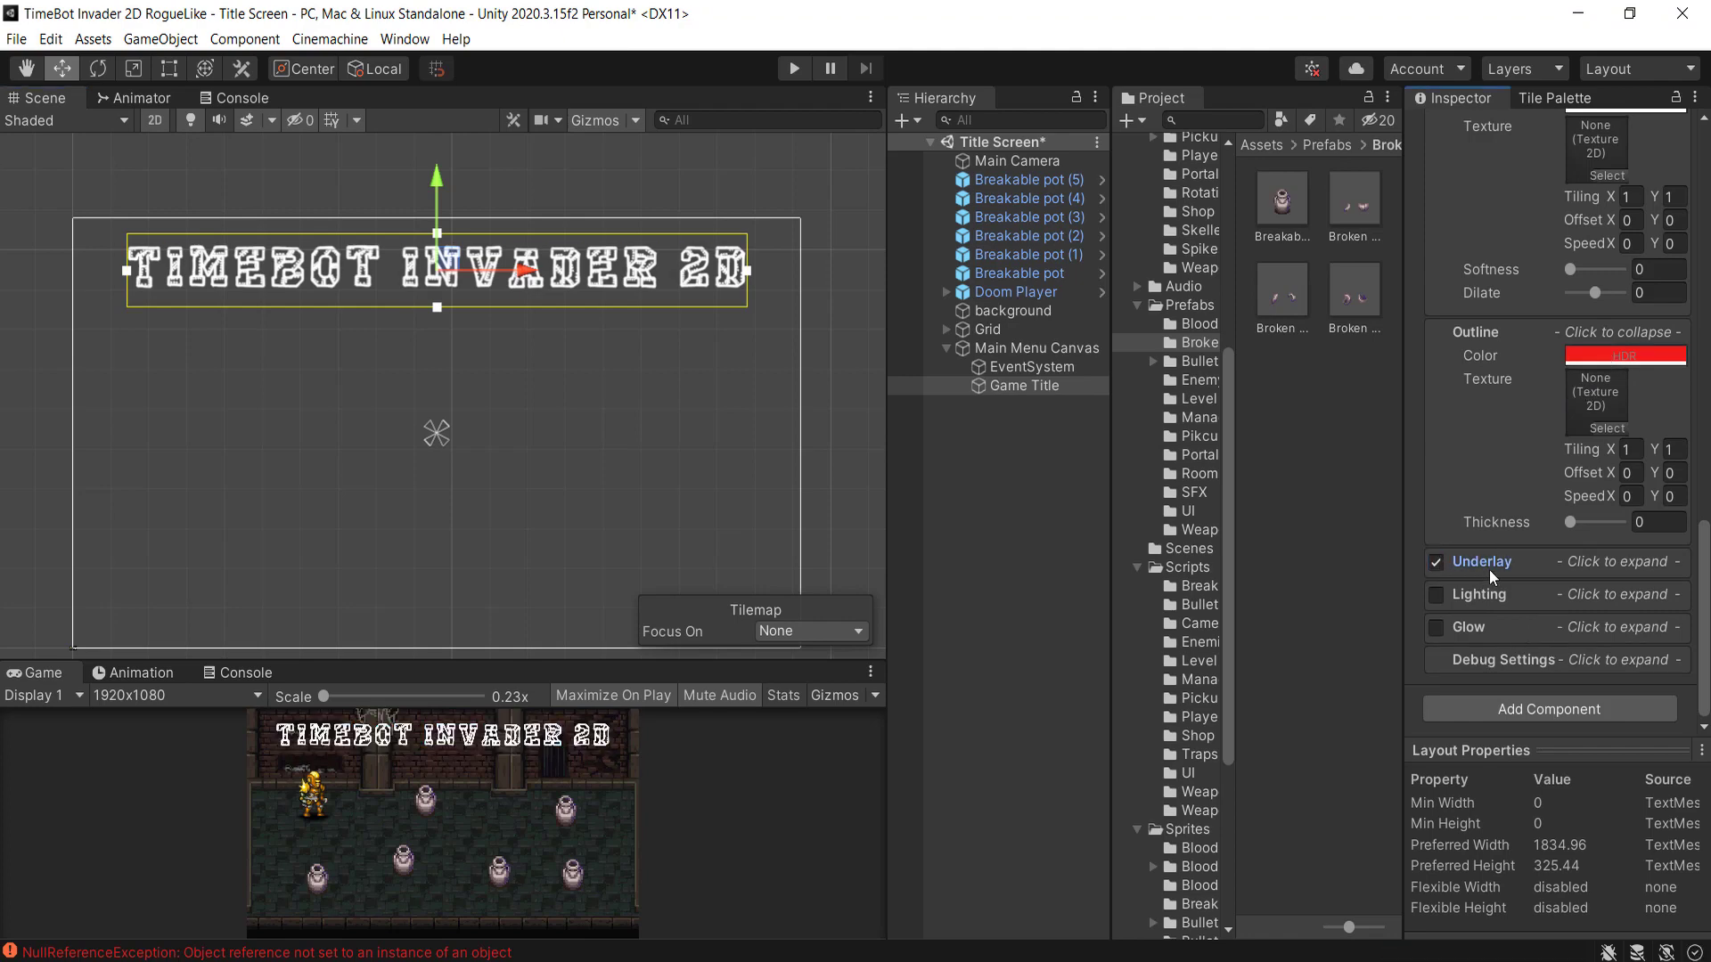
{"action": "left_click", "coordinate": [1489, 570]}
{"action": "left_click", "coordinate": [1587, 608]}
{"action": "left_click", "coordinate": [1601, 584]}
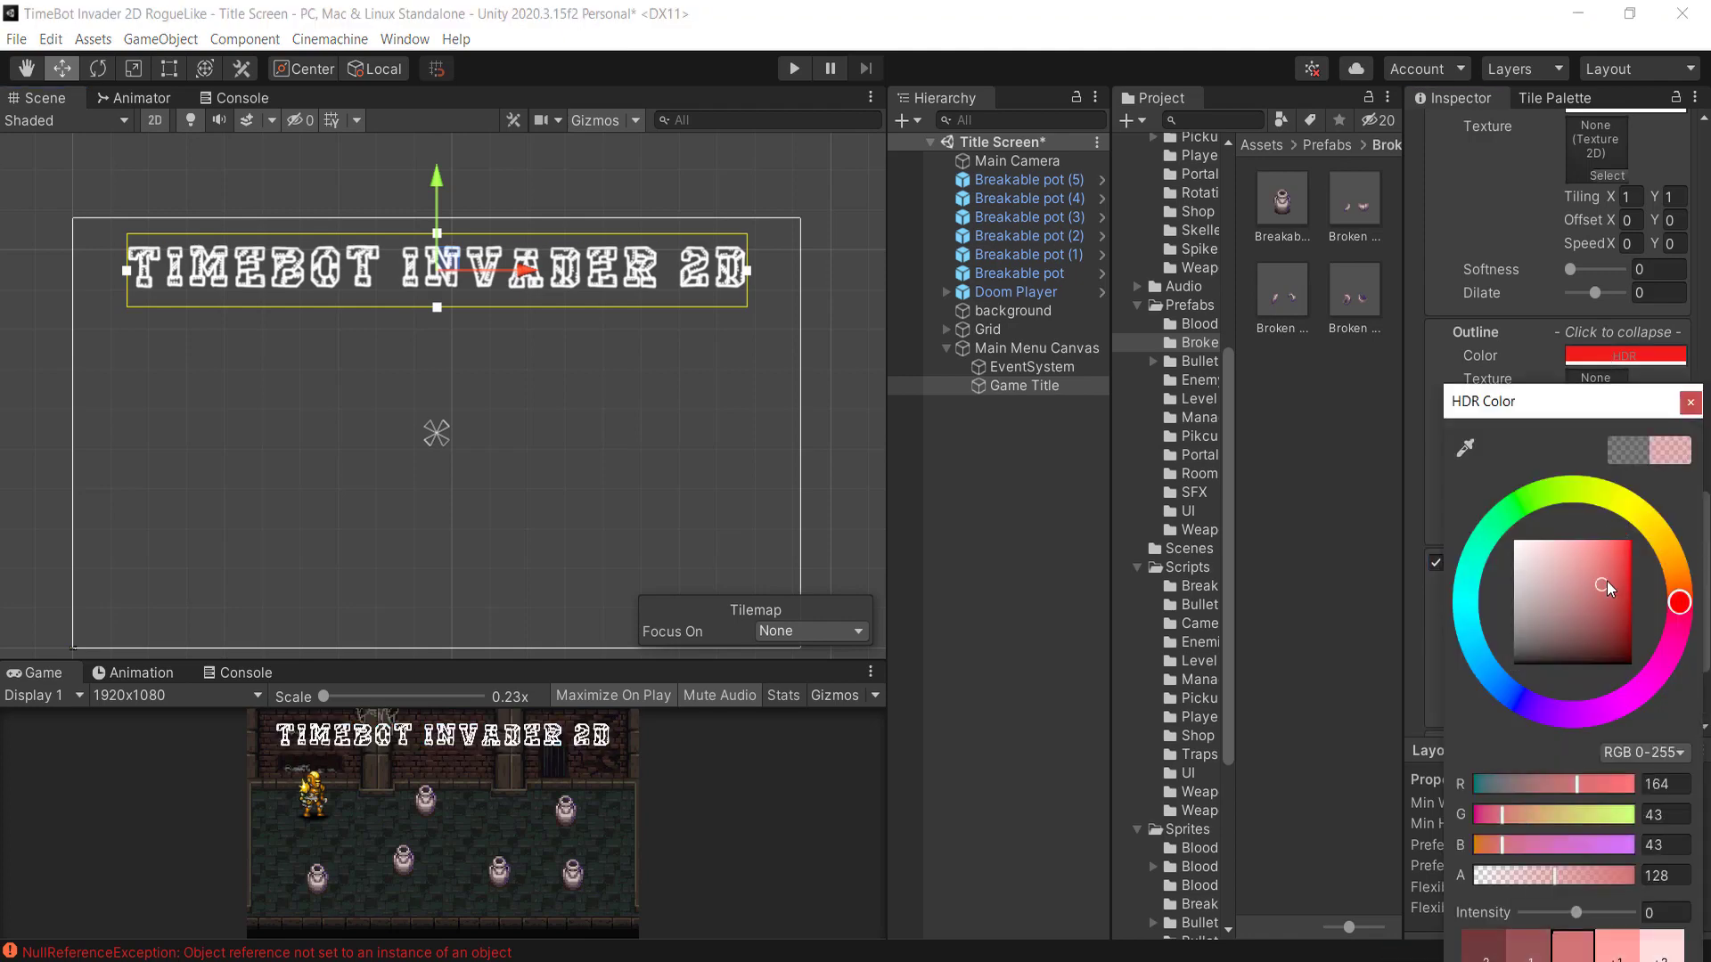
{"action": "left_click_drag", "start_coordinate": [1607, 581], "coordinate": [1648, 522]}
{"action": "left_click", "coordinate": [1690, 403]}
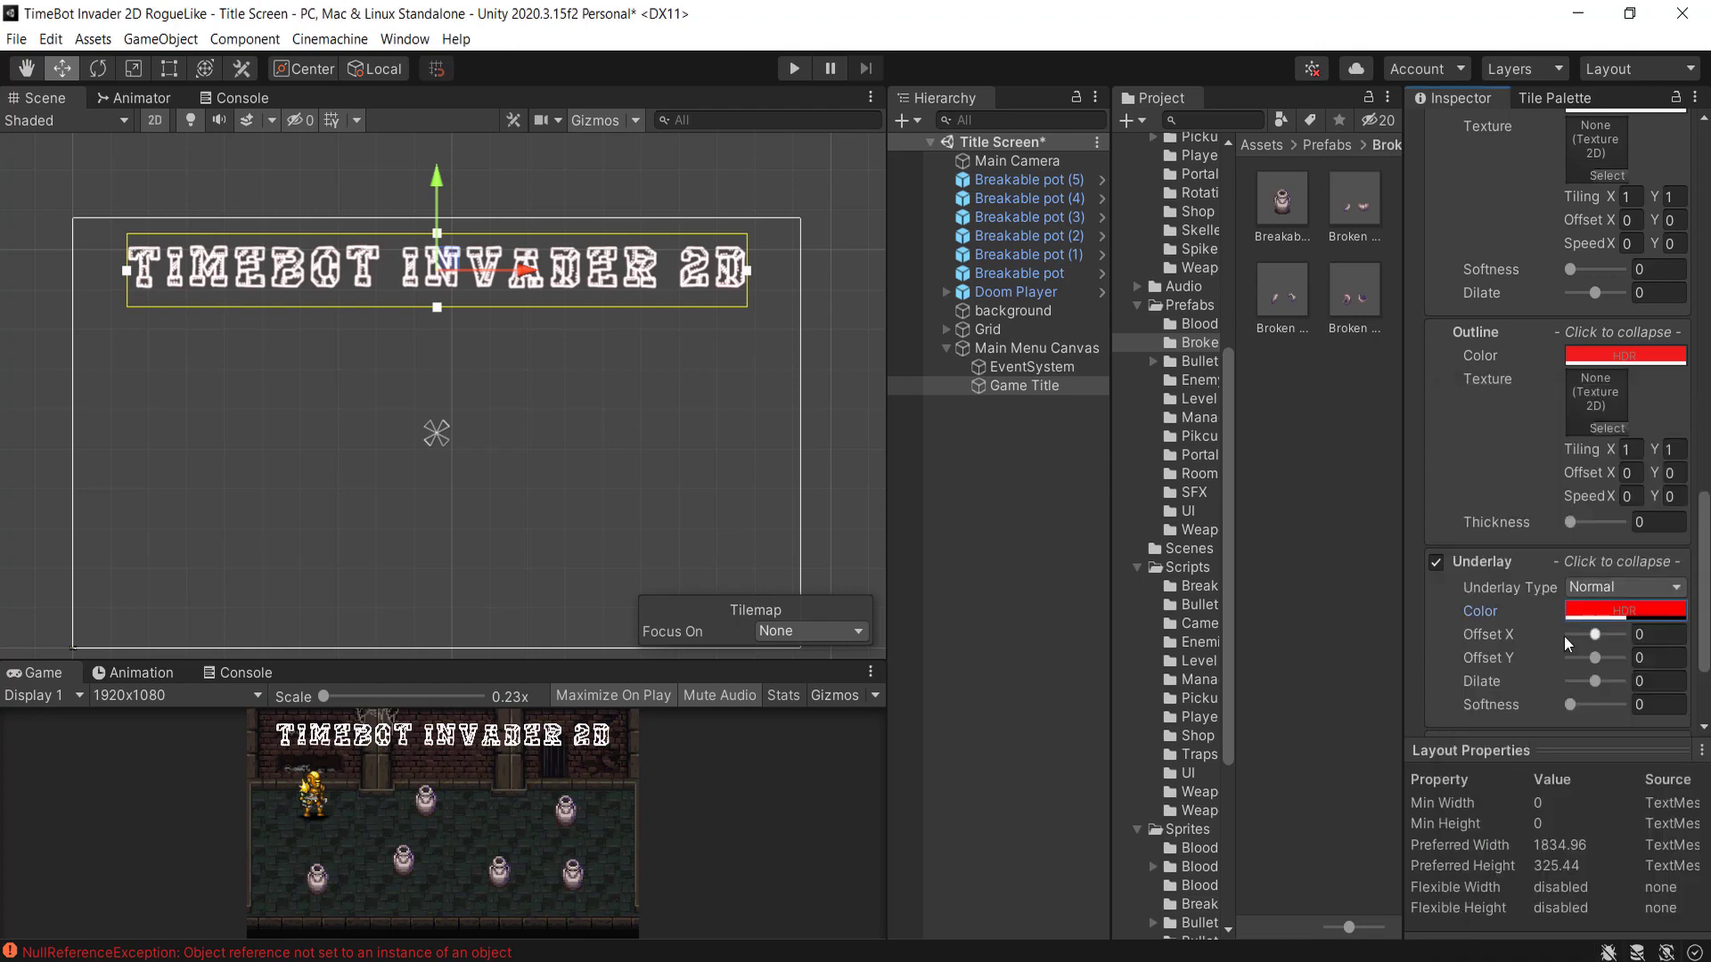
{"action": "left_click_drag", "start_coordinate": [1574, 705], "coordinate": [1606, 704]}
{"action": "left_click_drag", "start_coordinate": [1595, 635], "coordinate": [1604, 638]}
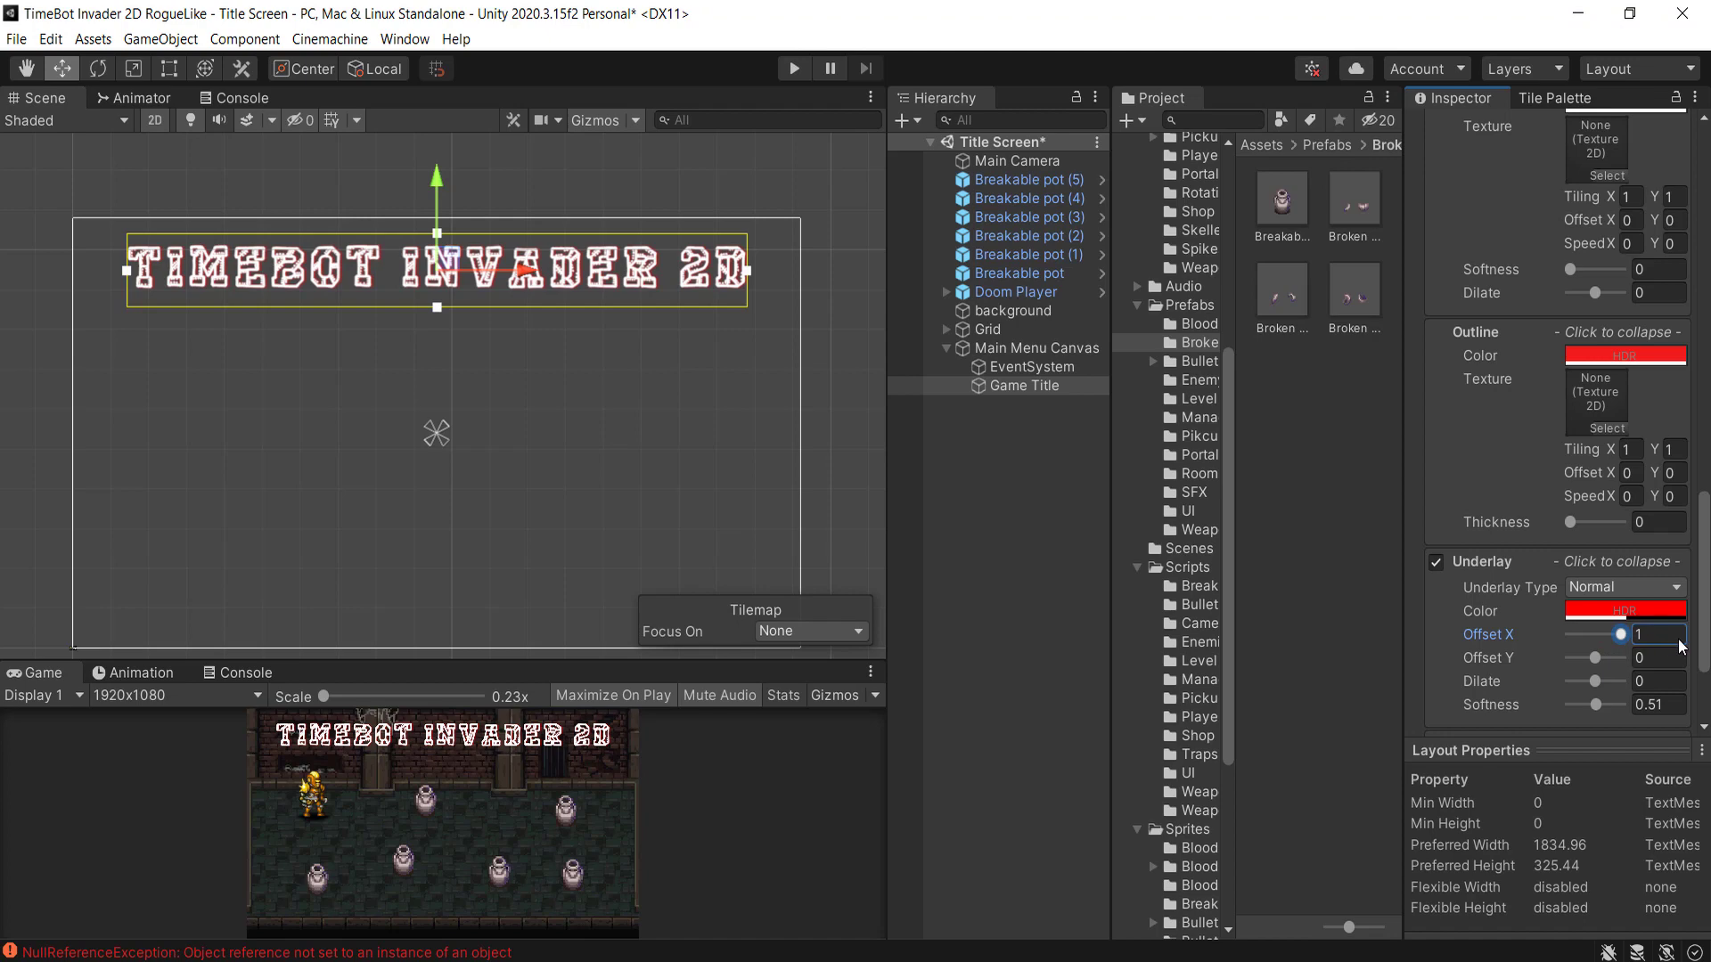
{"action": "scroll", "coordinate": [1522, 281], "scroll_direction": "up", "scroll_amount": 10}
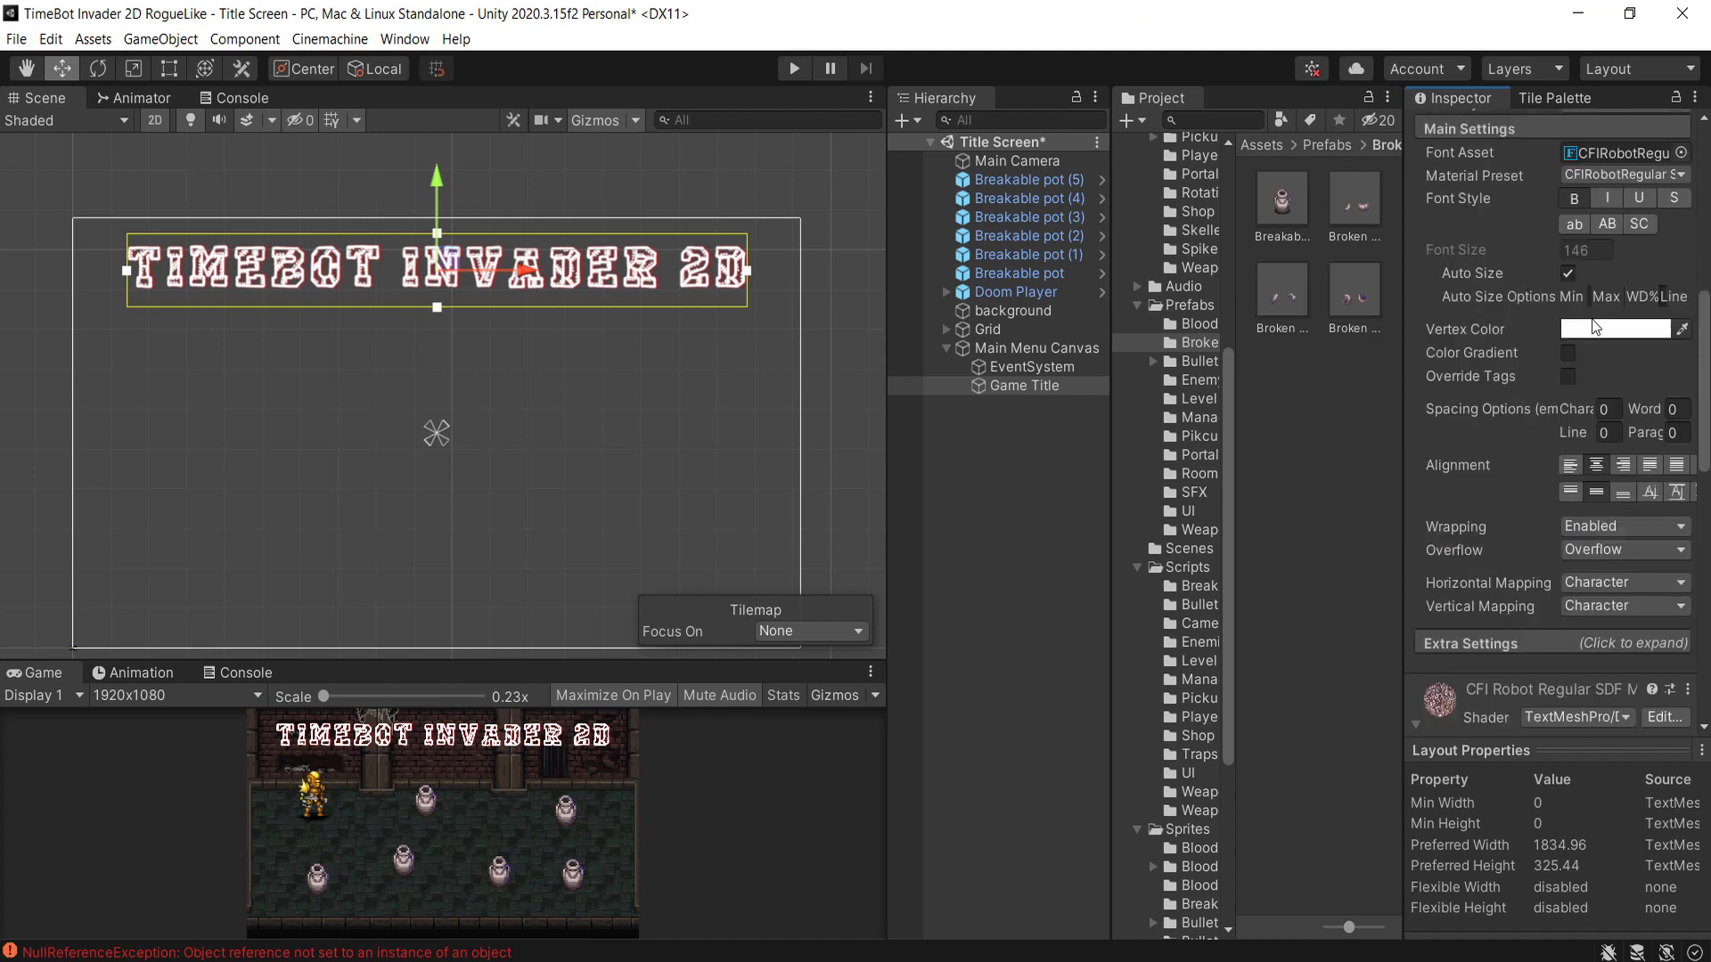
{"action": "left_click", "coordinate": [1604, 330]}
{"action": "left_click", "coordinate": [1593, 453]}
{"action": "mouse_move", "coordinate": [1593, 452]}
{"action": "left_mouse_down"}
{"action": "mouse_move", "coordinate": [1613, 471]}
{"action": "mouse_move", "coordinate": [1572, 467]}
{"action": "mouse_move", "coordinate": [1659, 496]}
{"action": "mouse_move", "coordinate": [1651, 510]}
{"action": "mouse_move", "coordinate": [1451, 598]}
{"action": "mouse_move", "coordinate": [1446, 623]}
{"action": "mouse_move", "coordinate": [1414, 409]}
{"action": "left_mouse_up"}
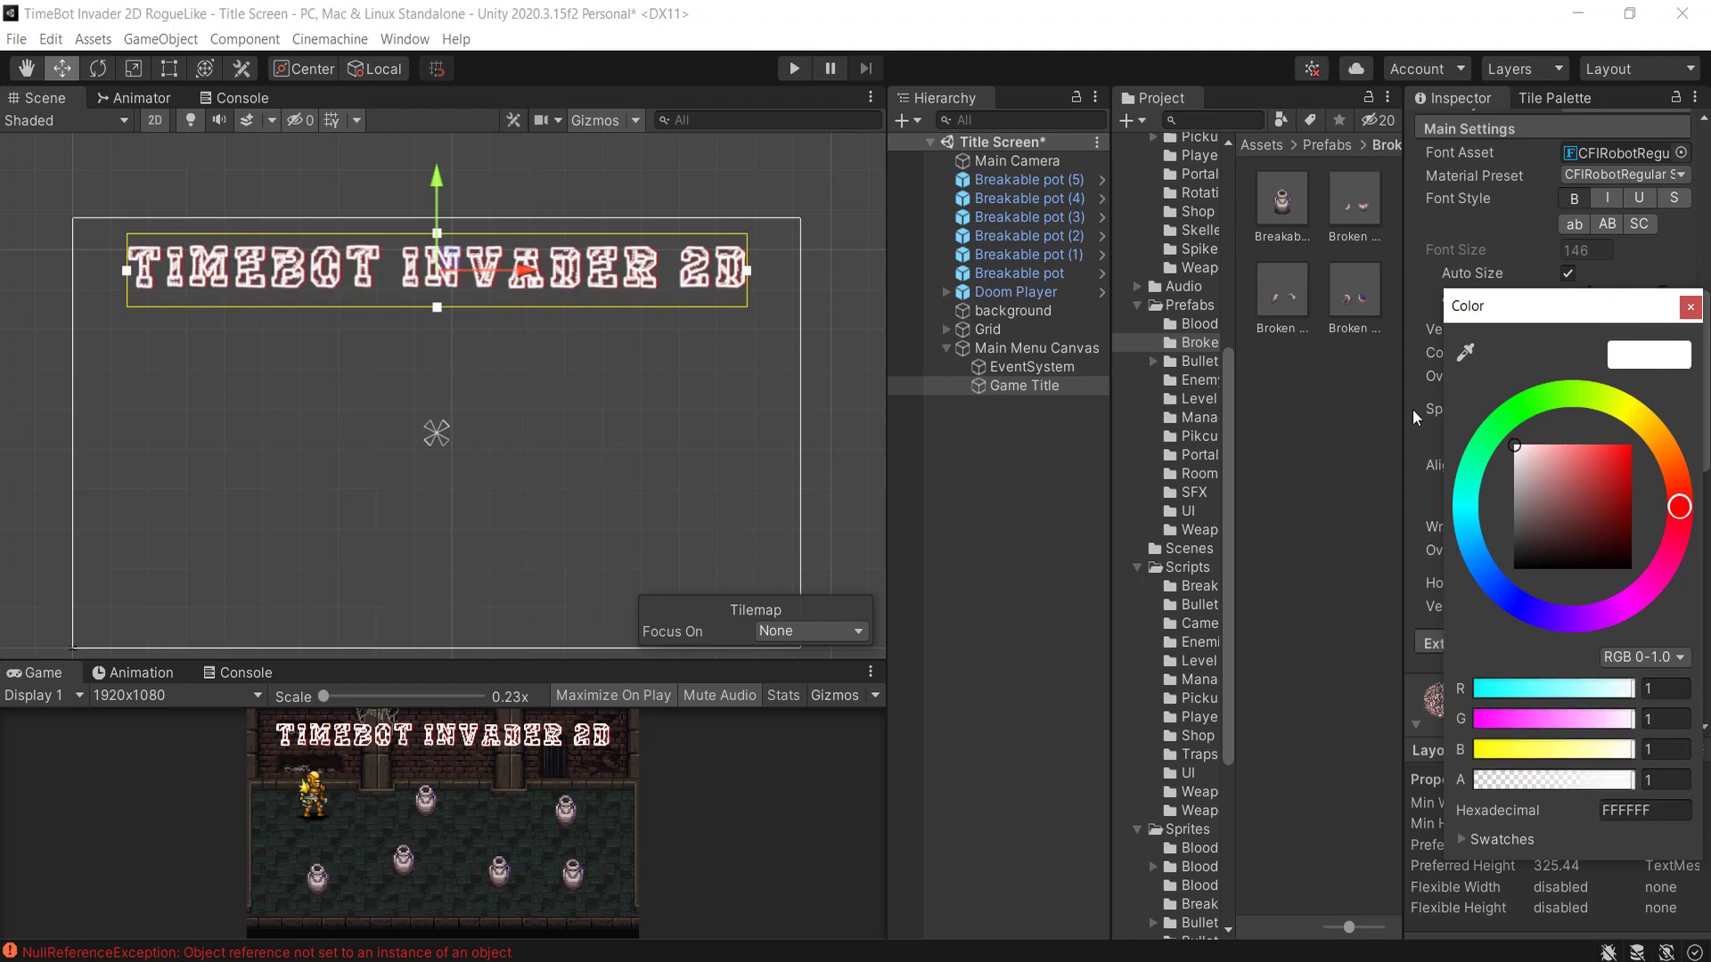
{"action": "left_click", "coordinate": [1690, 312]}
- Set the title underlay colour's alpha to 255, and its Offset Y and Dilate to 1
{"action": "scroll", "coordinate": [1579, 557], "scroll_direction": "down", "scroll_amount": 10}
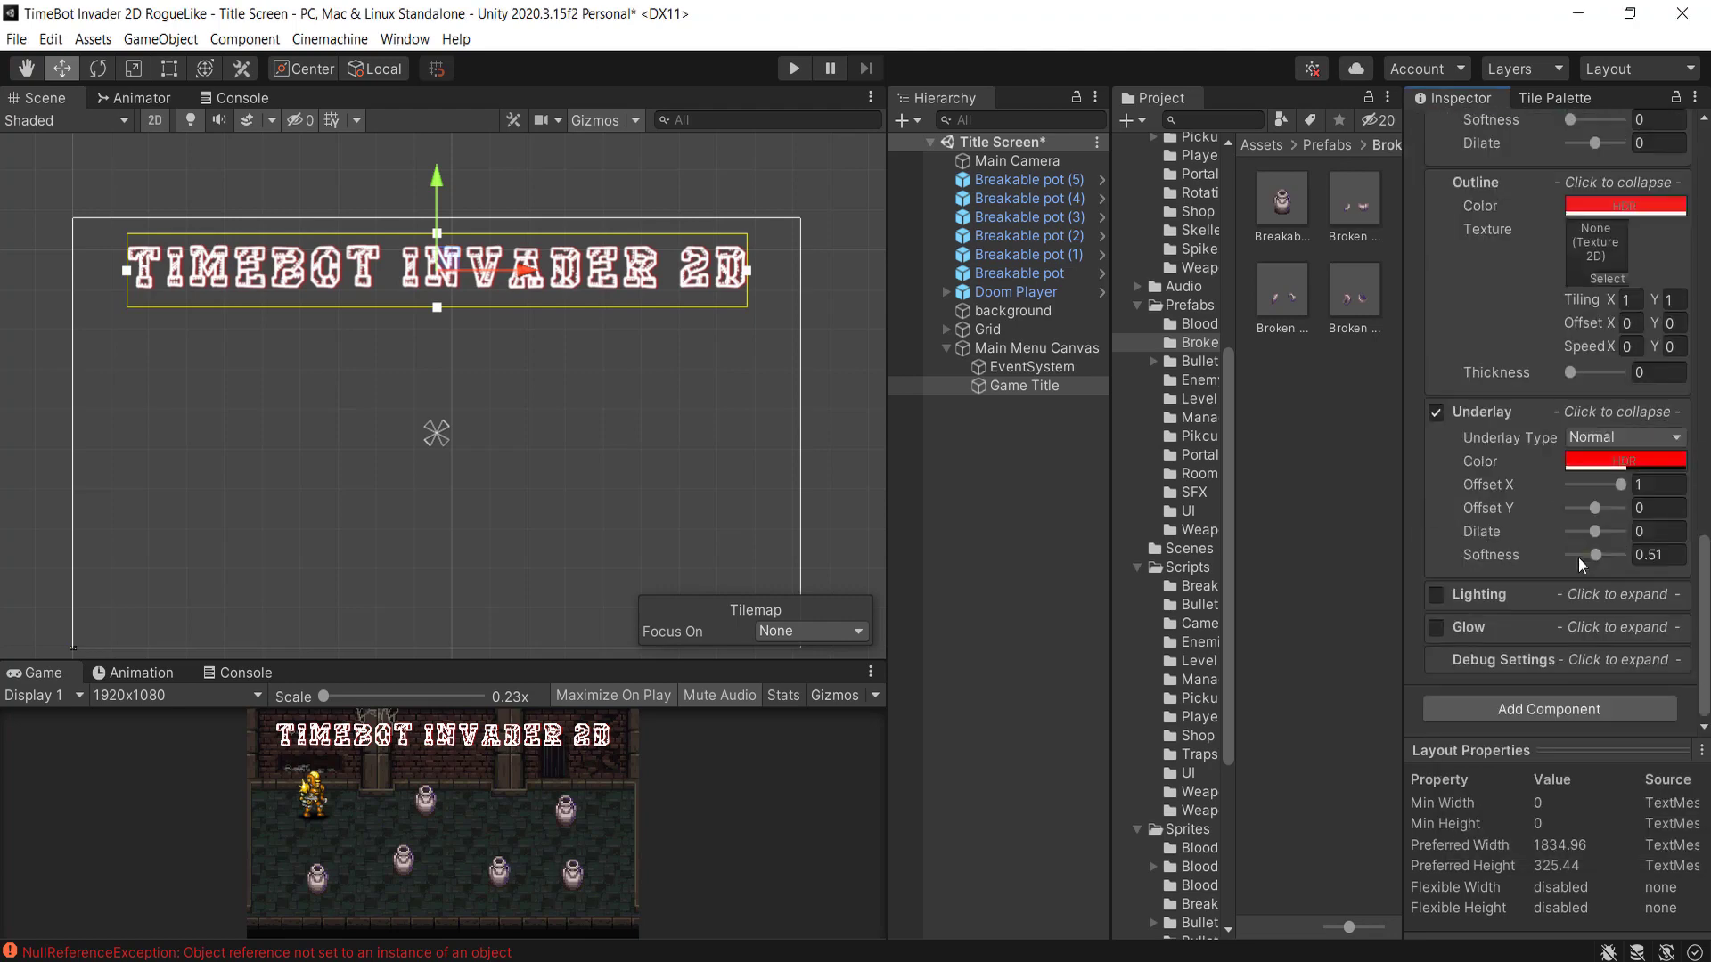
{"action": "left_click", "coordinate": [1612, 460]}
{"action": "left_click", "coordinate": [1612, 874]}
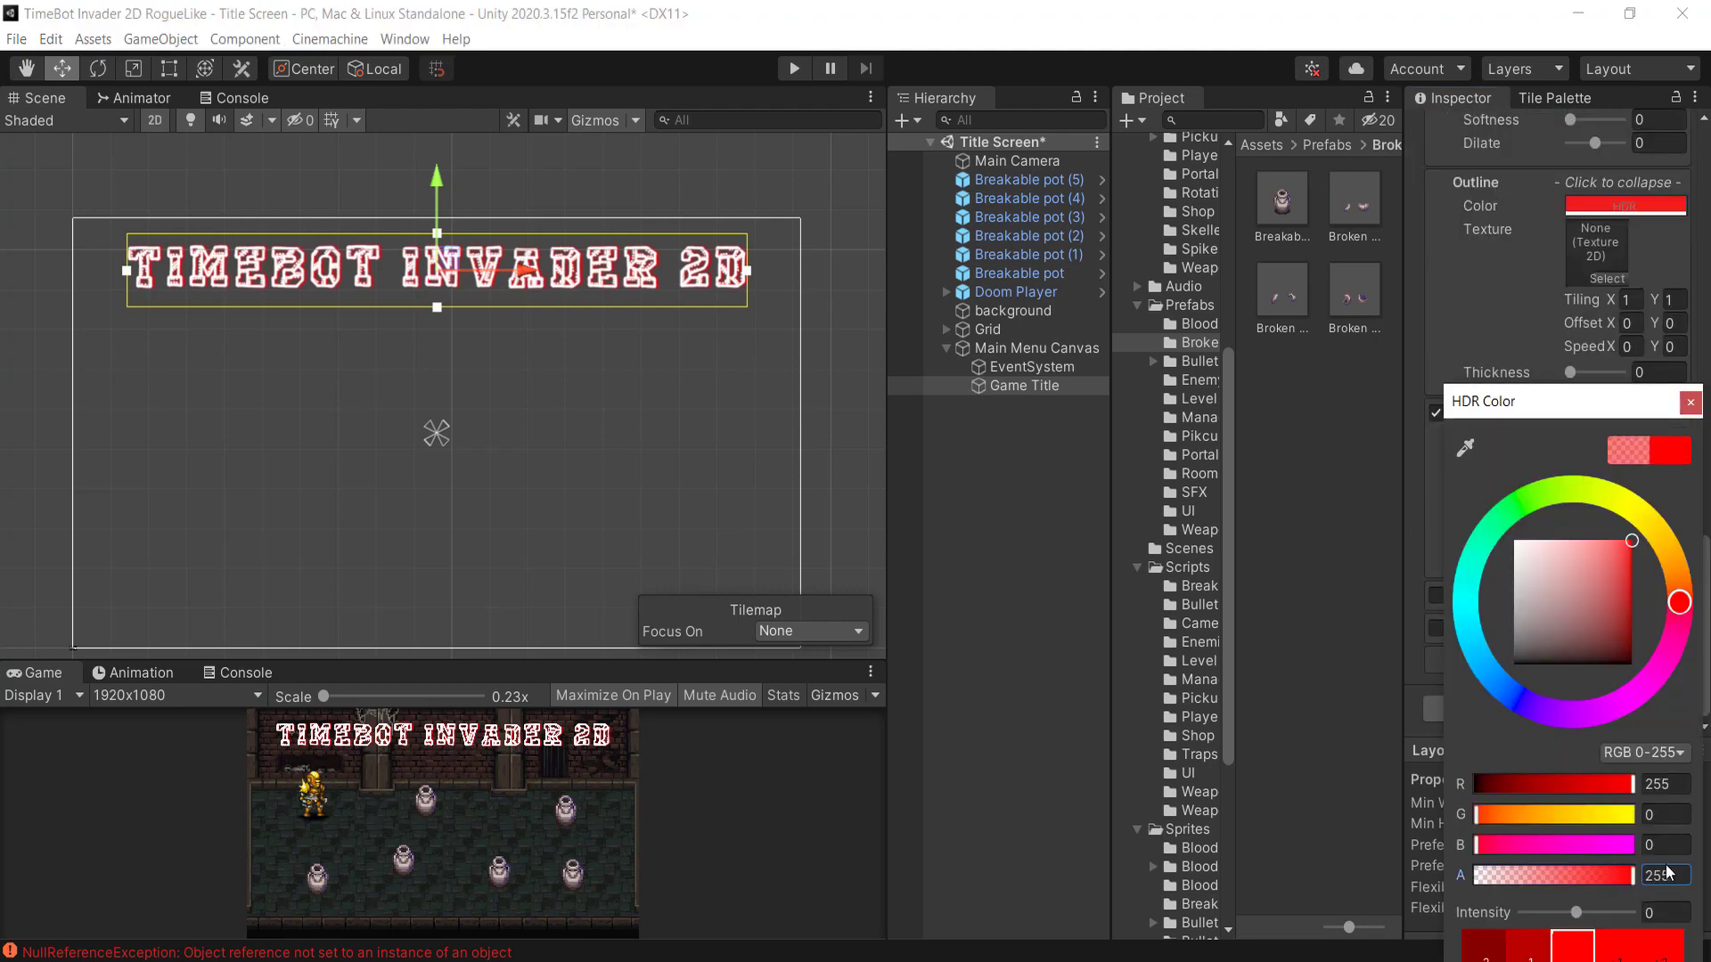
{"action": "left_click", "coordinate": [1690, 402]}
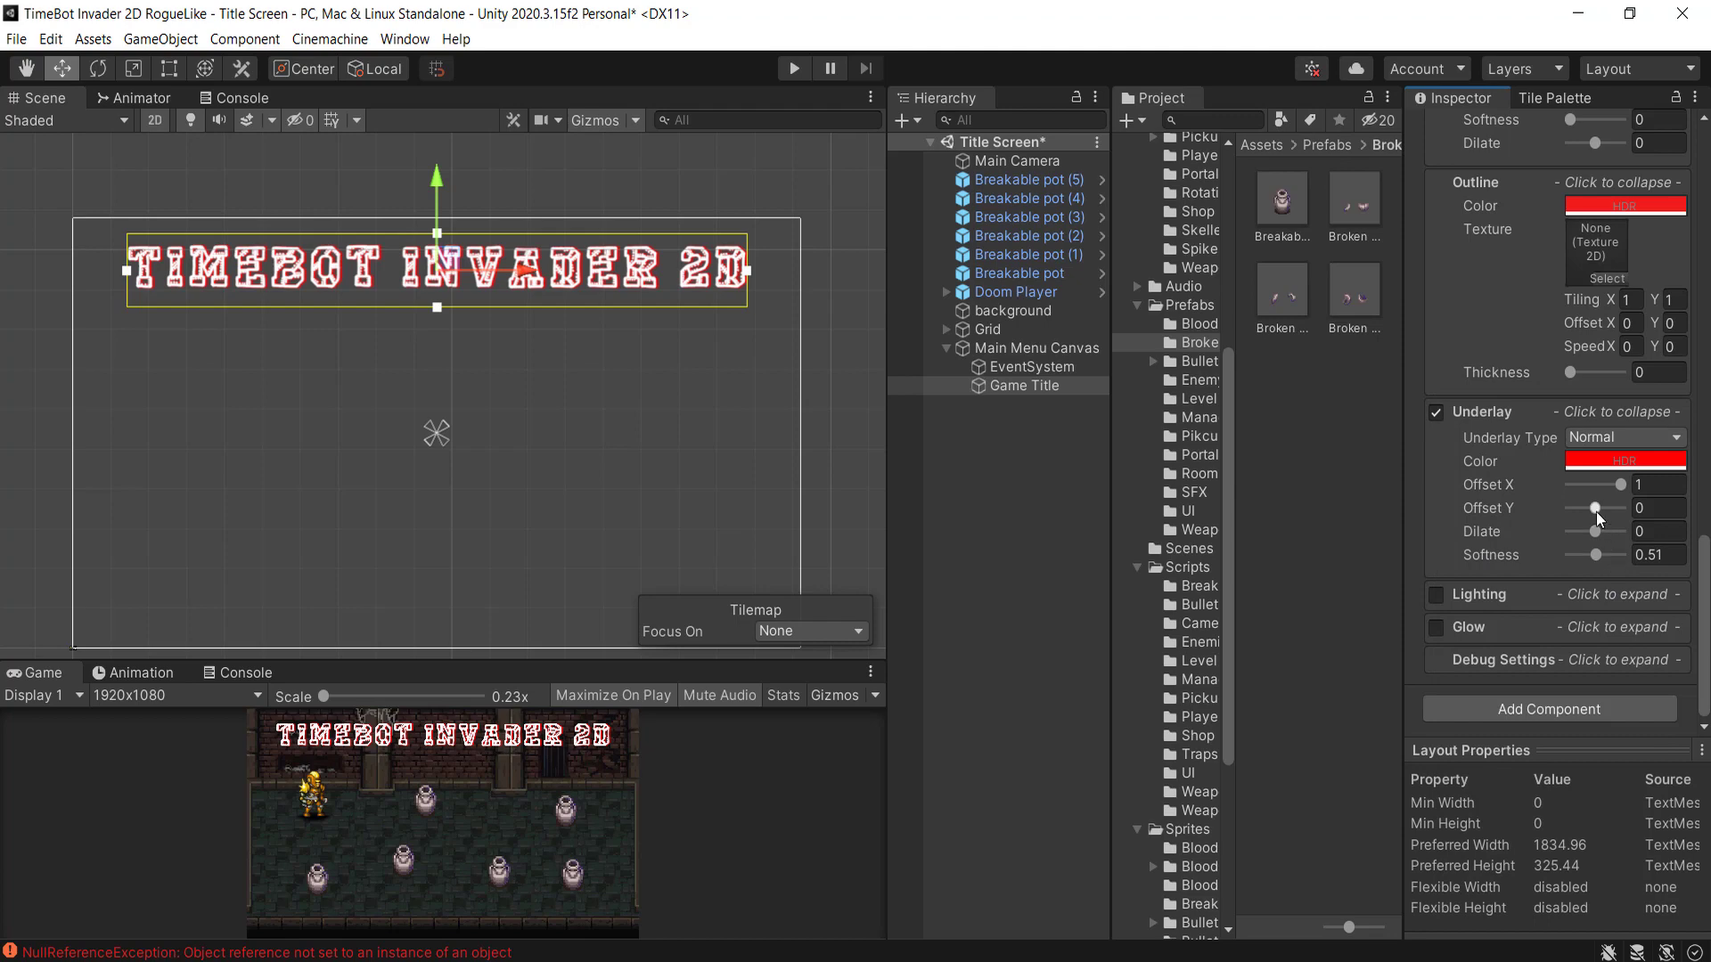
{"action": "left_click_drag", "start_coordinate": [1596, 512], "coordinate": [1626, 532]}
{"action": "left_click", "coordinate": [484, 669]}
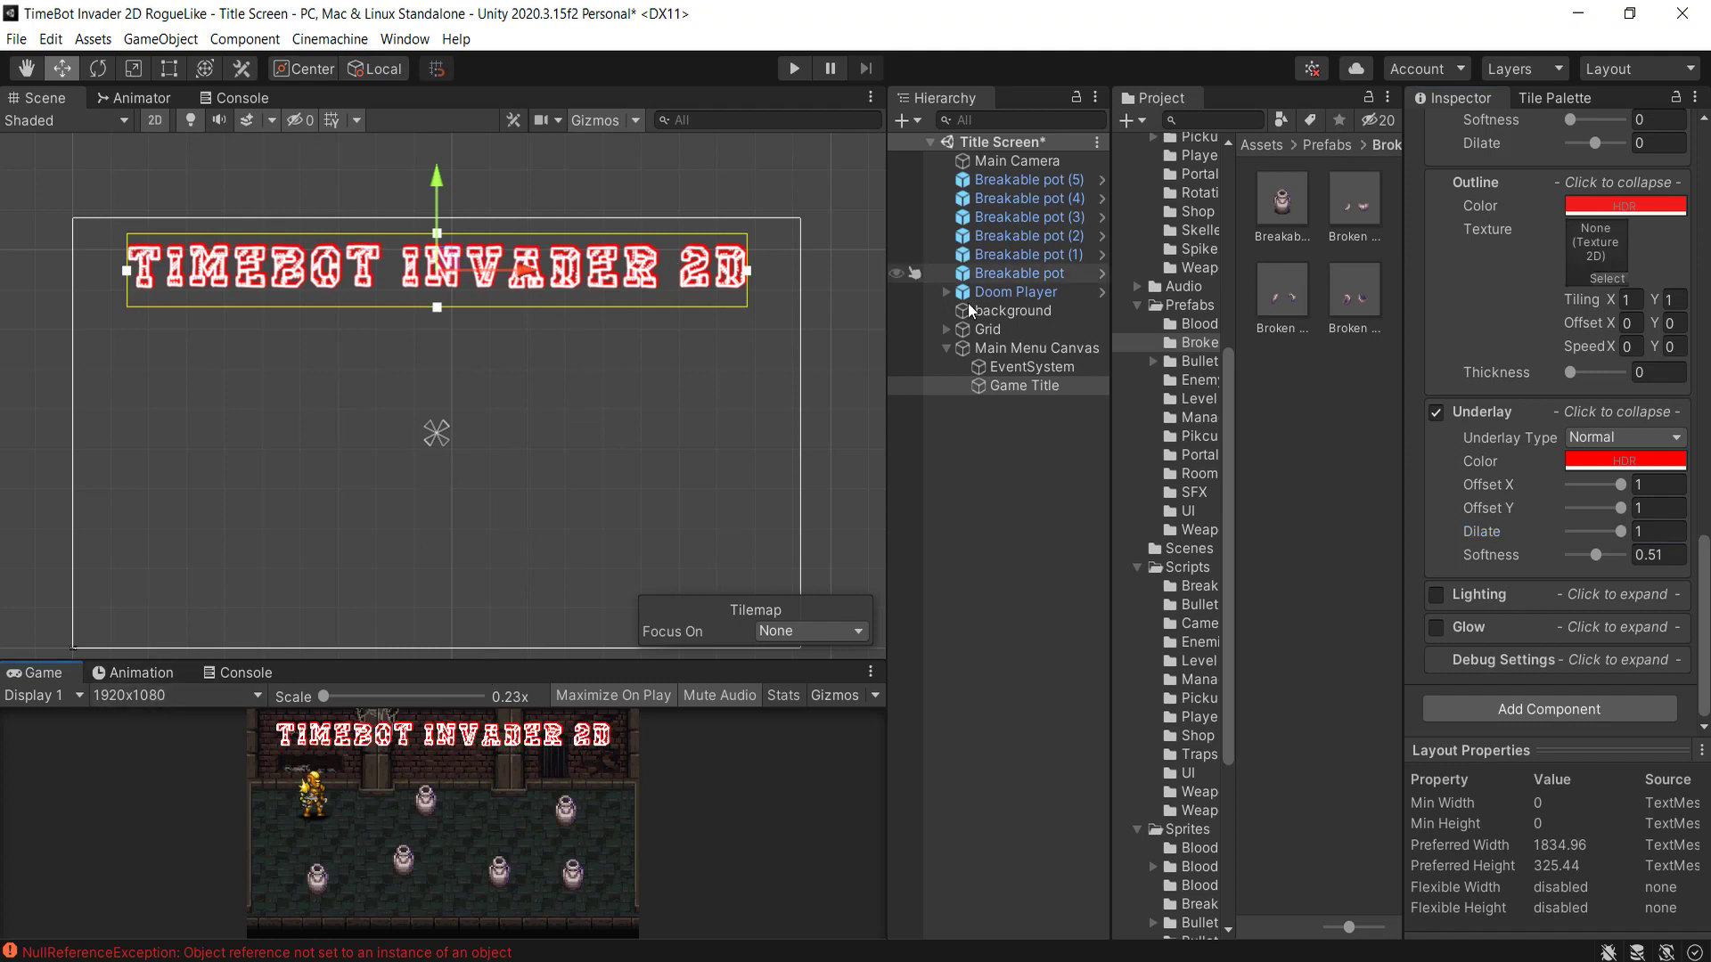
- Move Game Title above EventSystem in the hierarchy, and add a UI button named Start Button to Main Menu Canvas
{"action": "left_click_drag", "start_coordinate": [1023, 385], "coordinate": [1028, 355]}
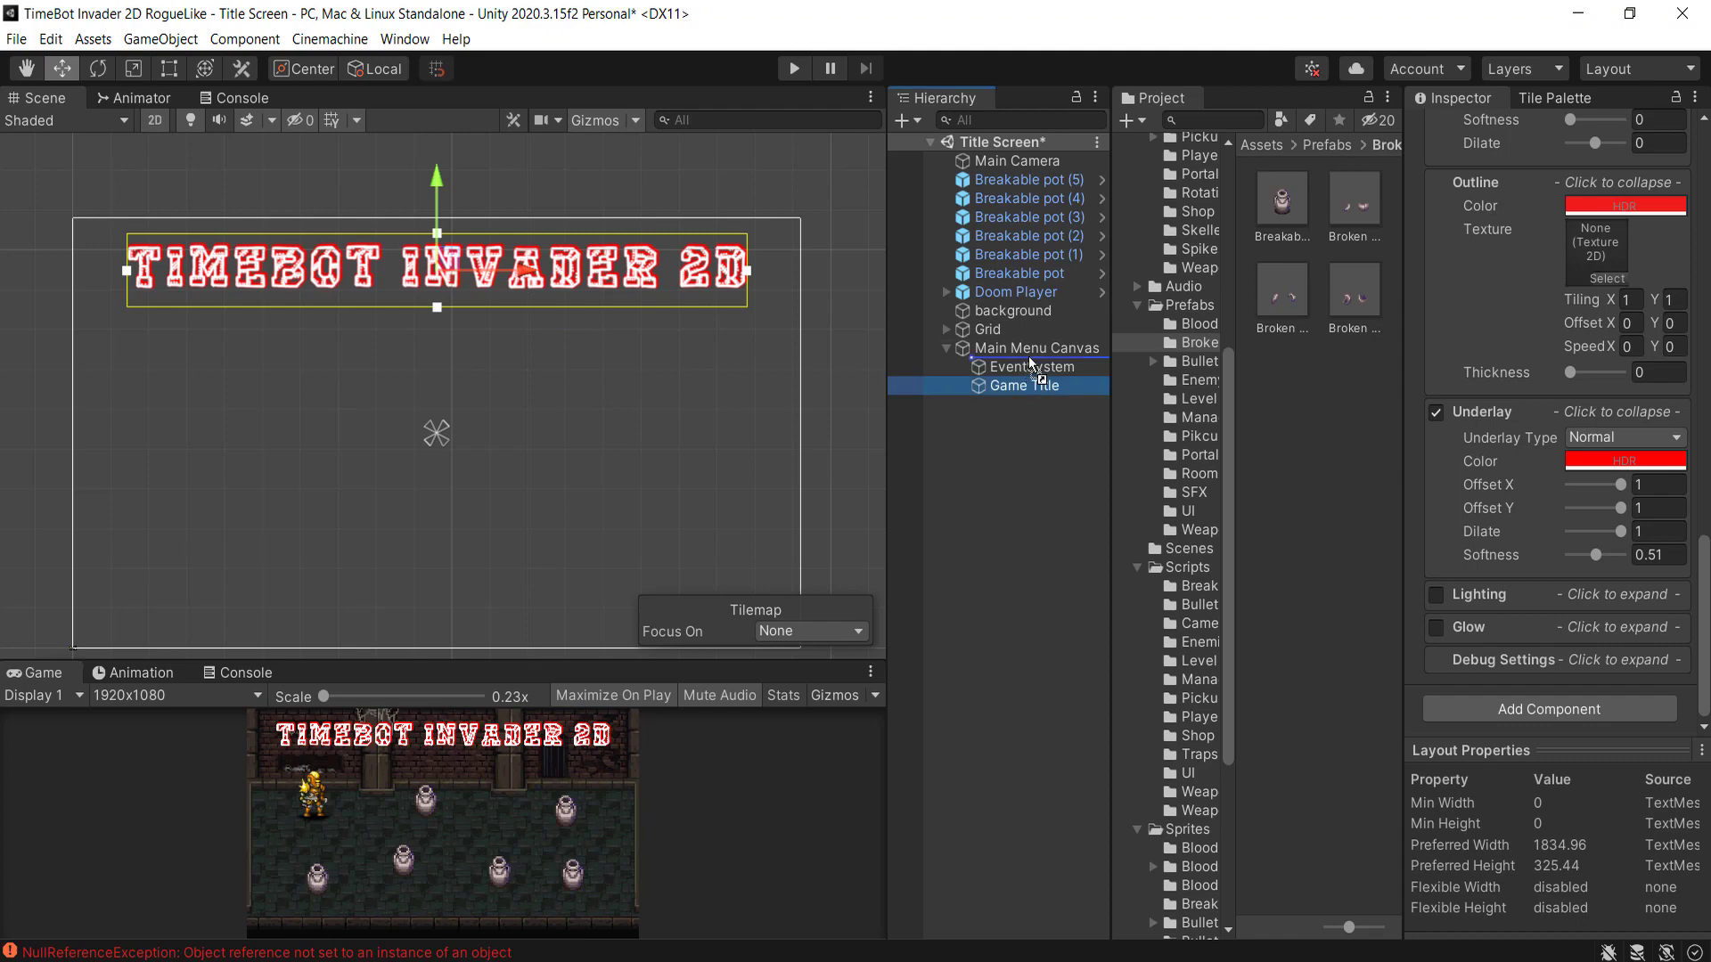
{"action": "right_click", "coordinate": [1034, 350]}
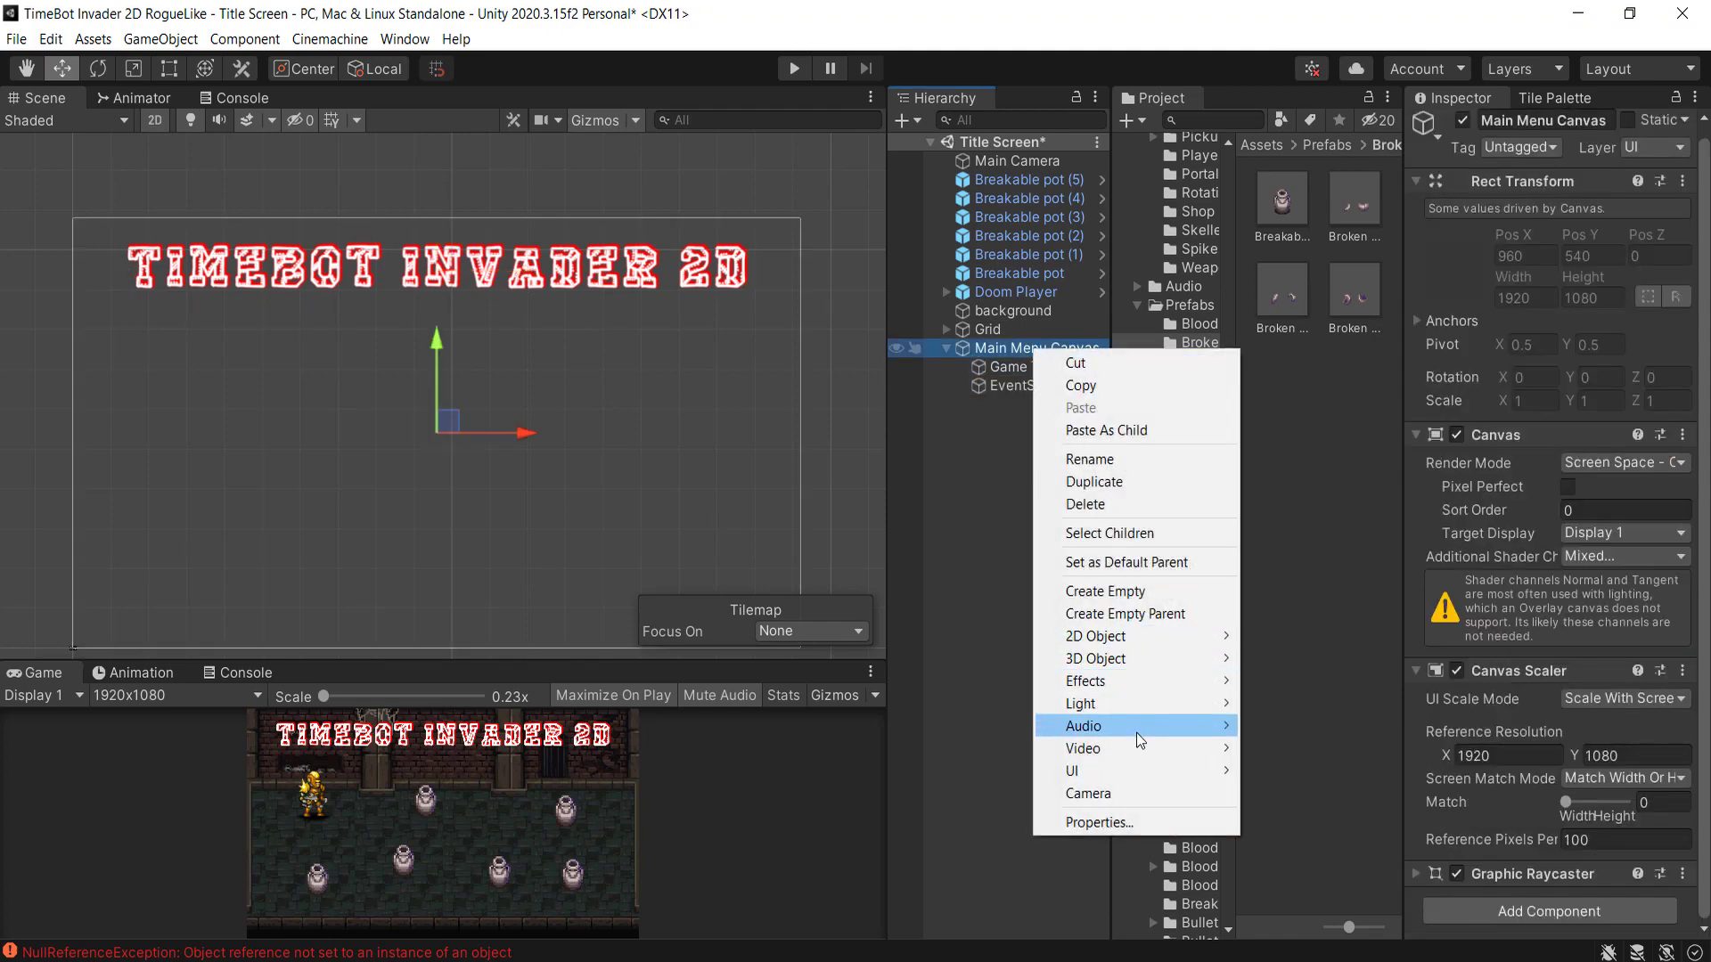
{"action": "mouse_move", "coordinate": [1150, 771]}
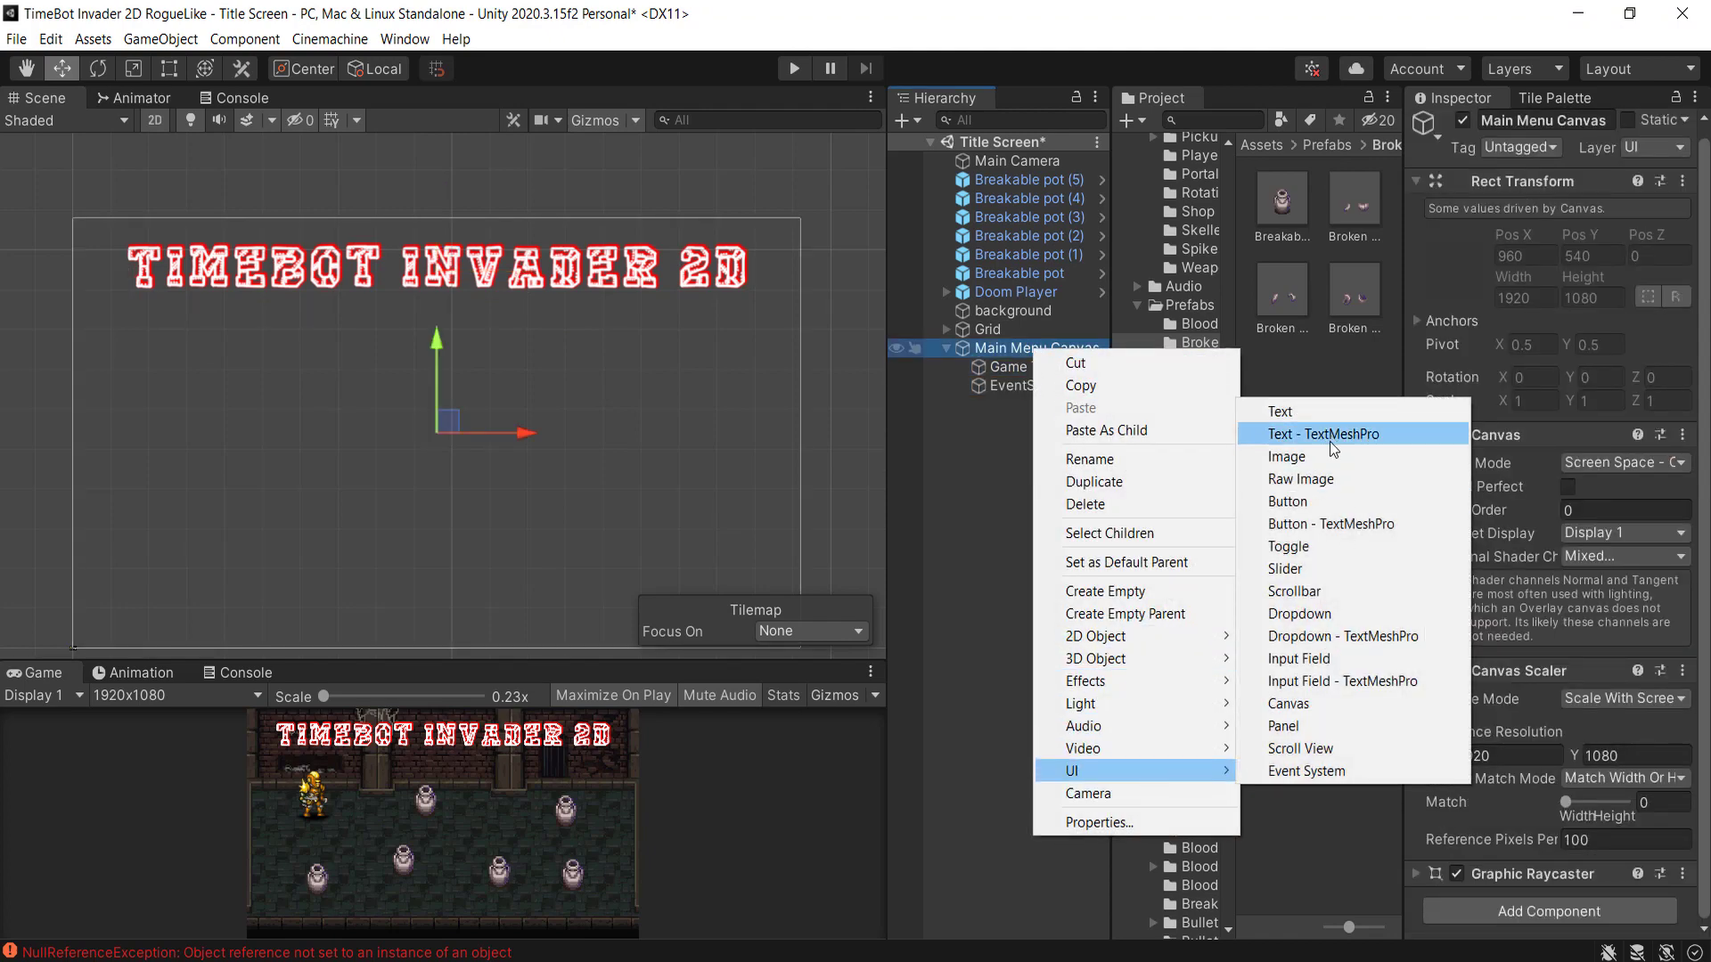
{"action": "left_click", "coordinate": [1251, 500]}
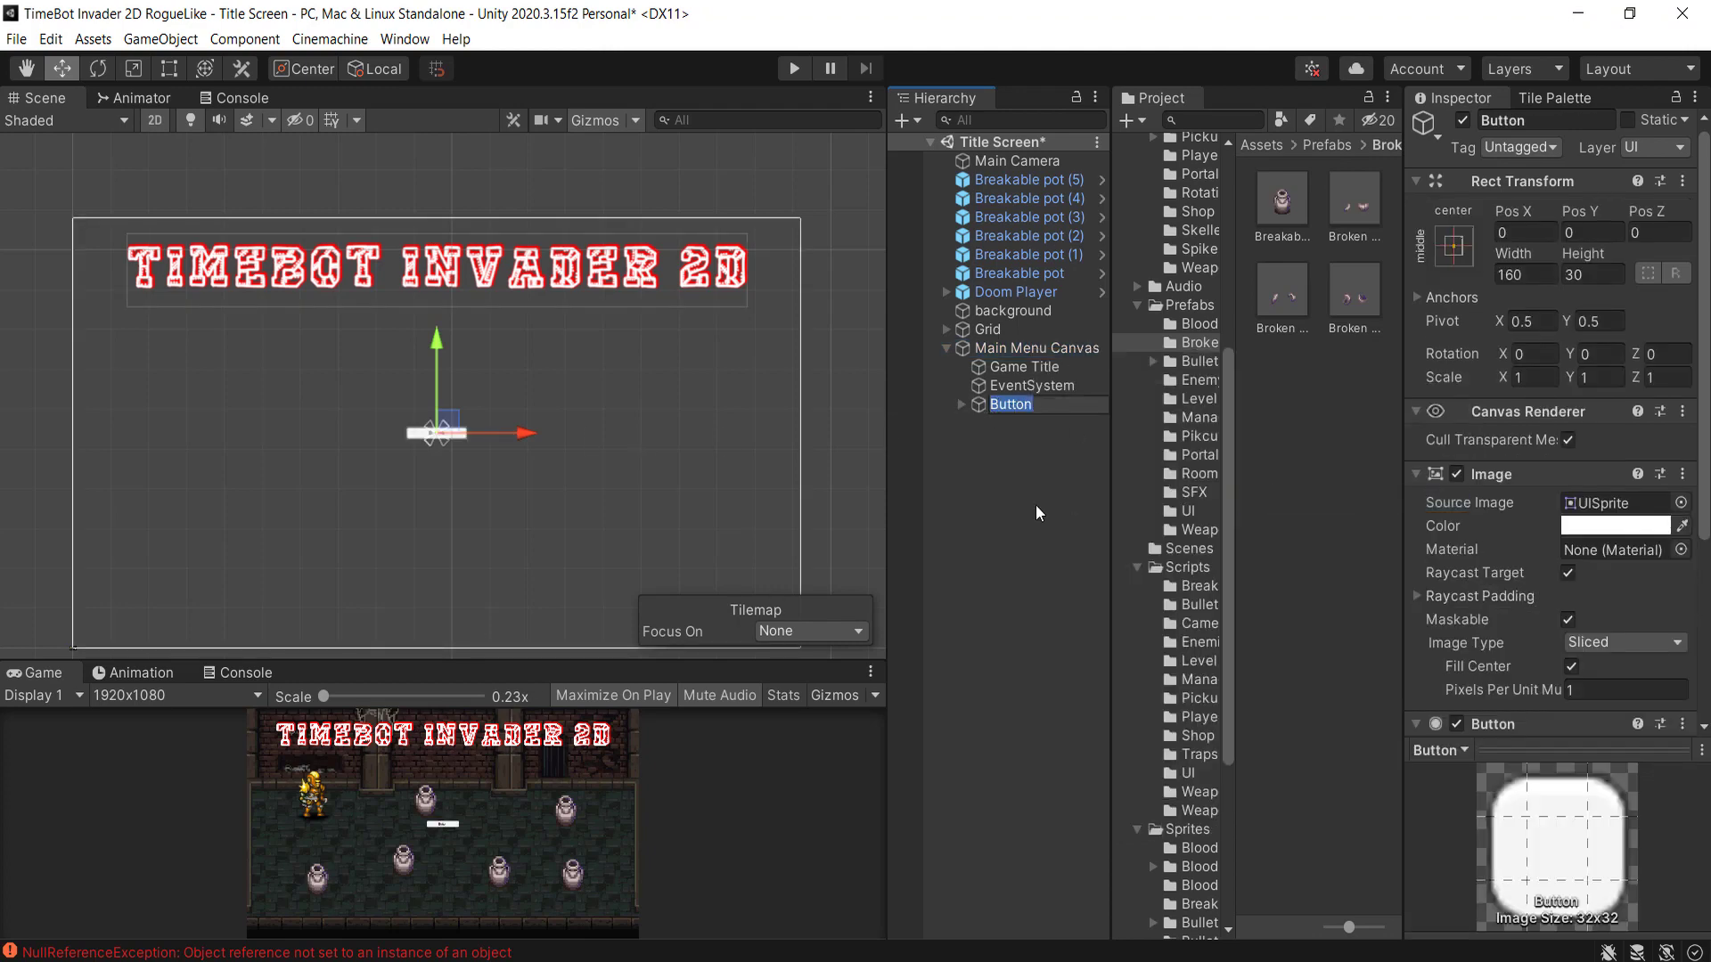
{"action": "type", "text": "Start Button"}
{"action": "key", "text": "Return"}
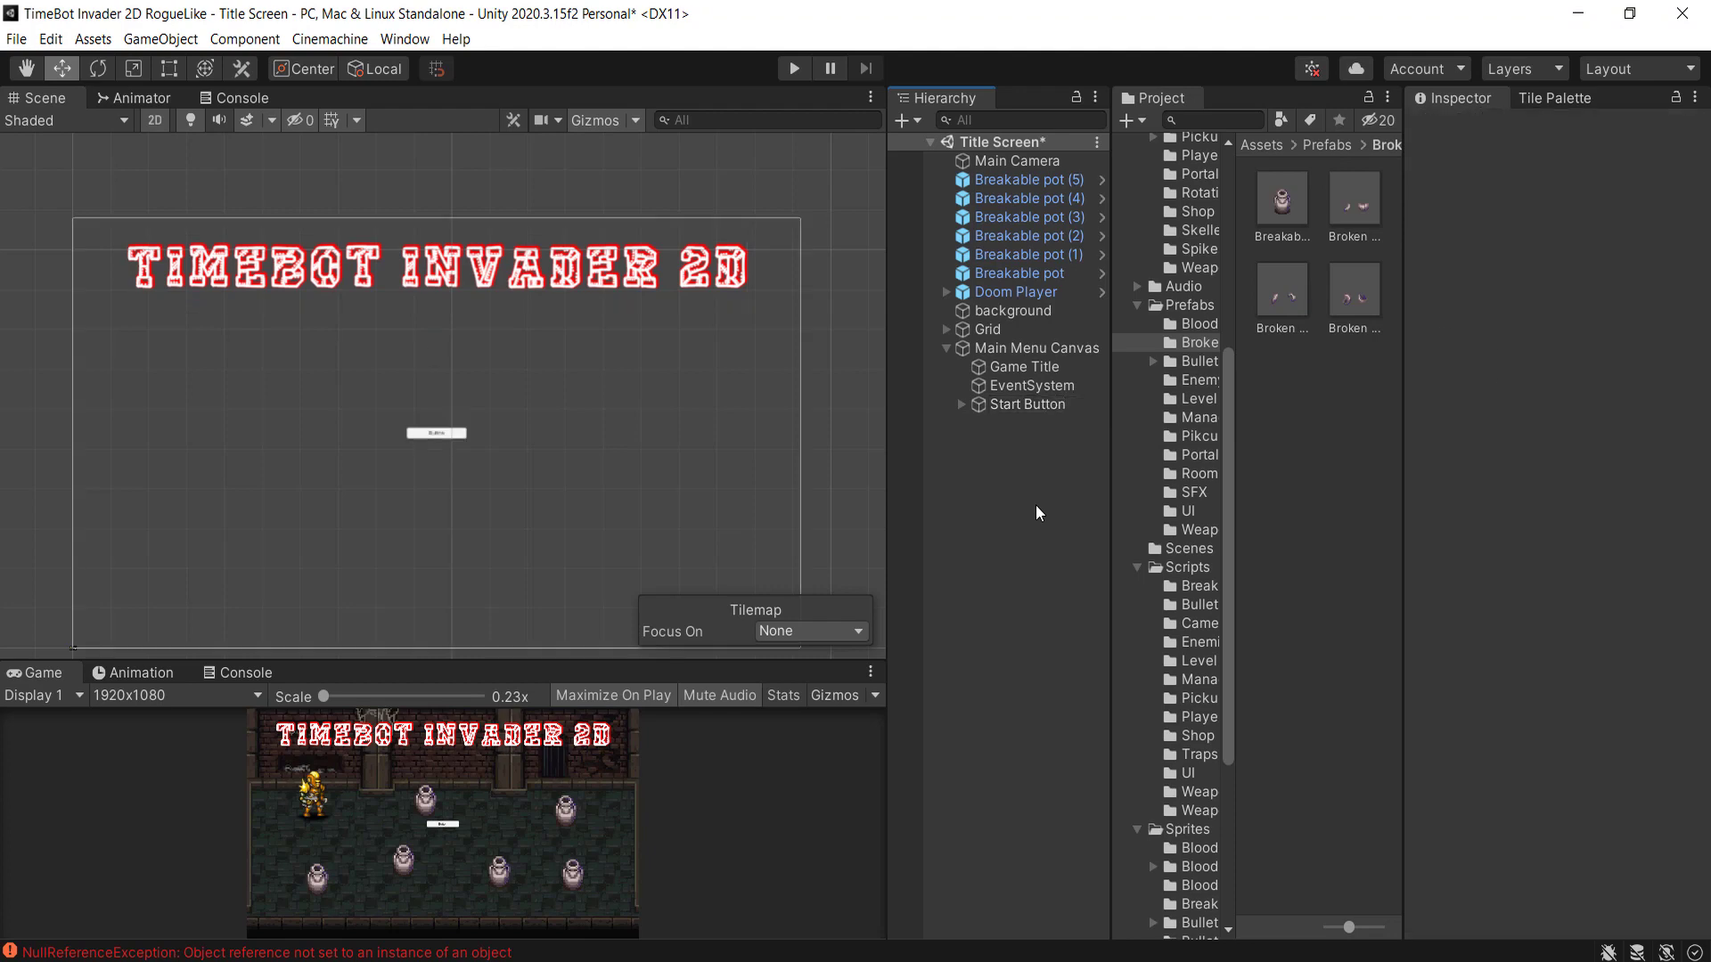
- Move Start Button to about (-748, -477) near the canvas's lower-left corner and check it in Play mode with an enlarged Game view
{"action": "left_click", "coordinate": [980, 406]}
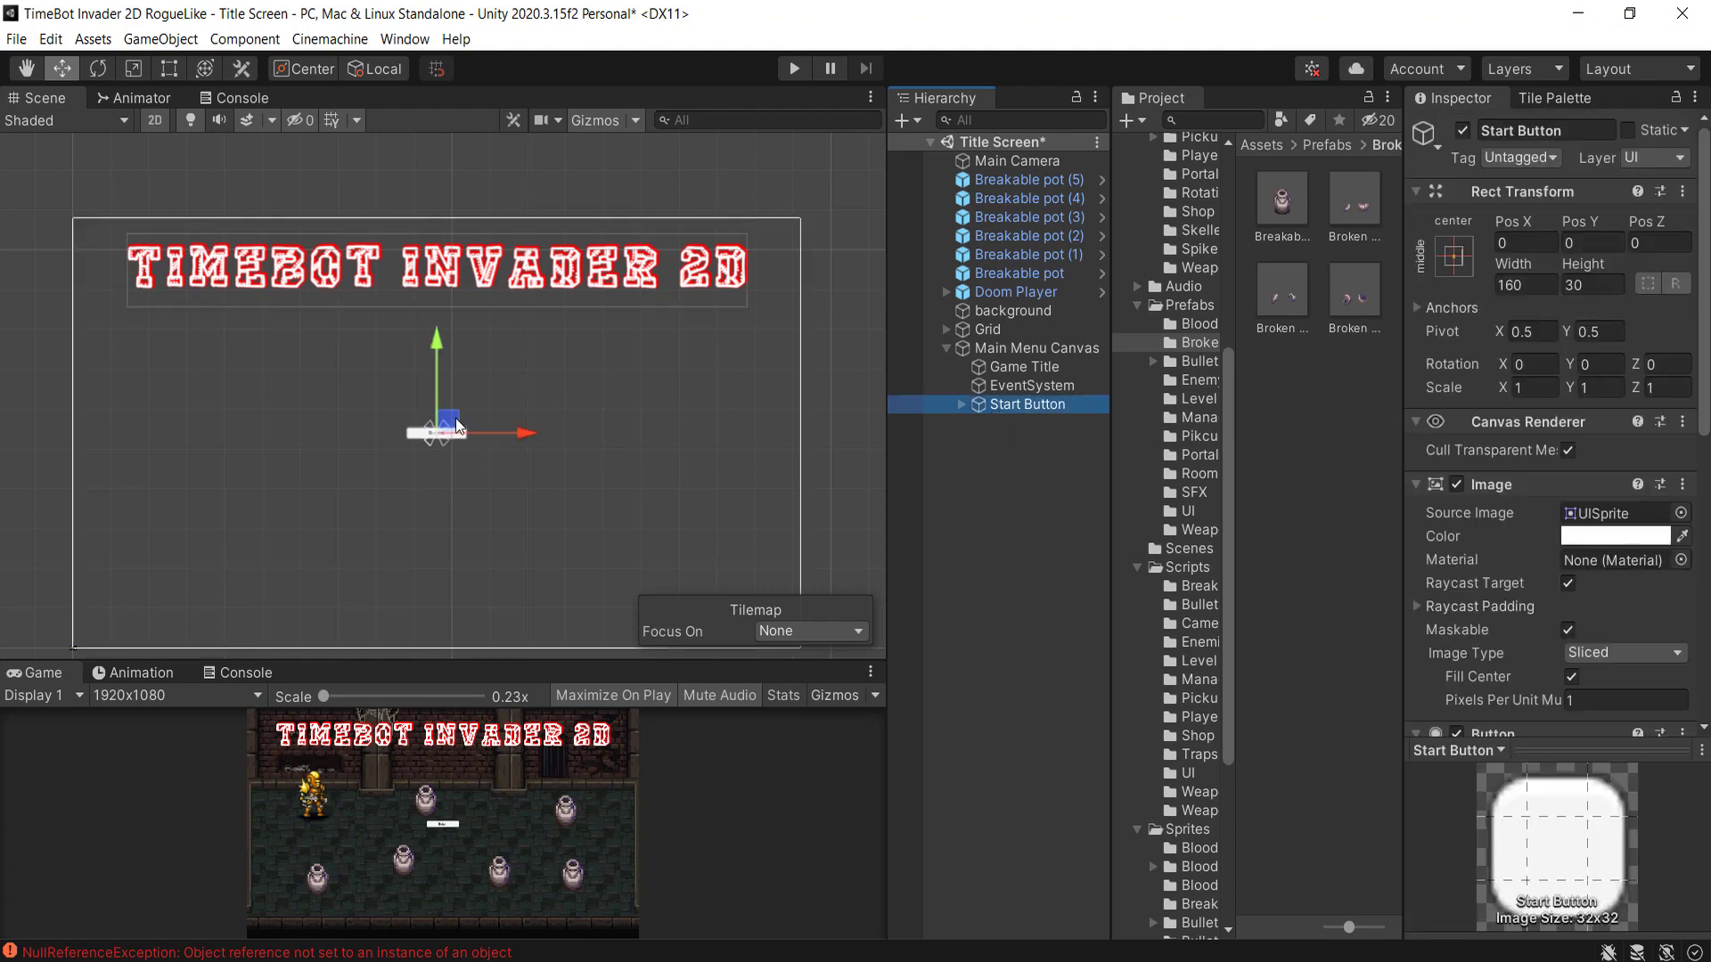
{"action": "left_click_drag", "start_coordinate": [457, 426], "coordinate": [162, 610]}
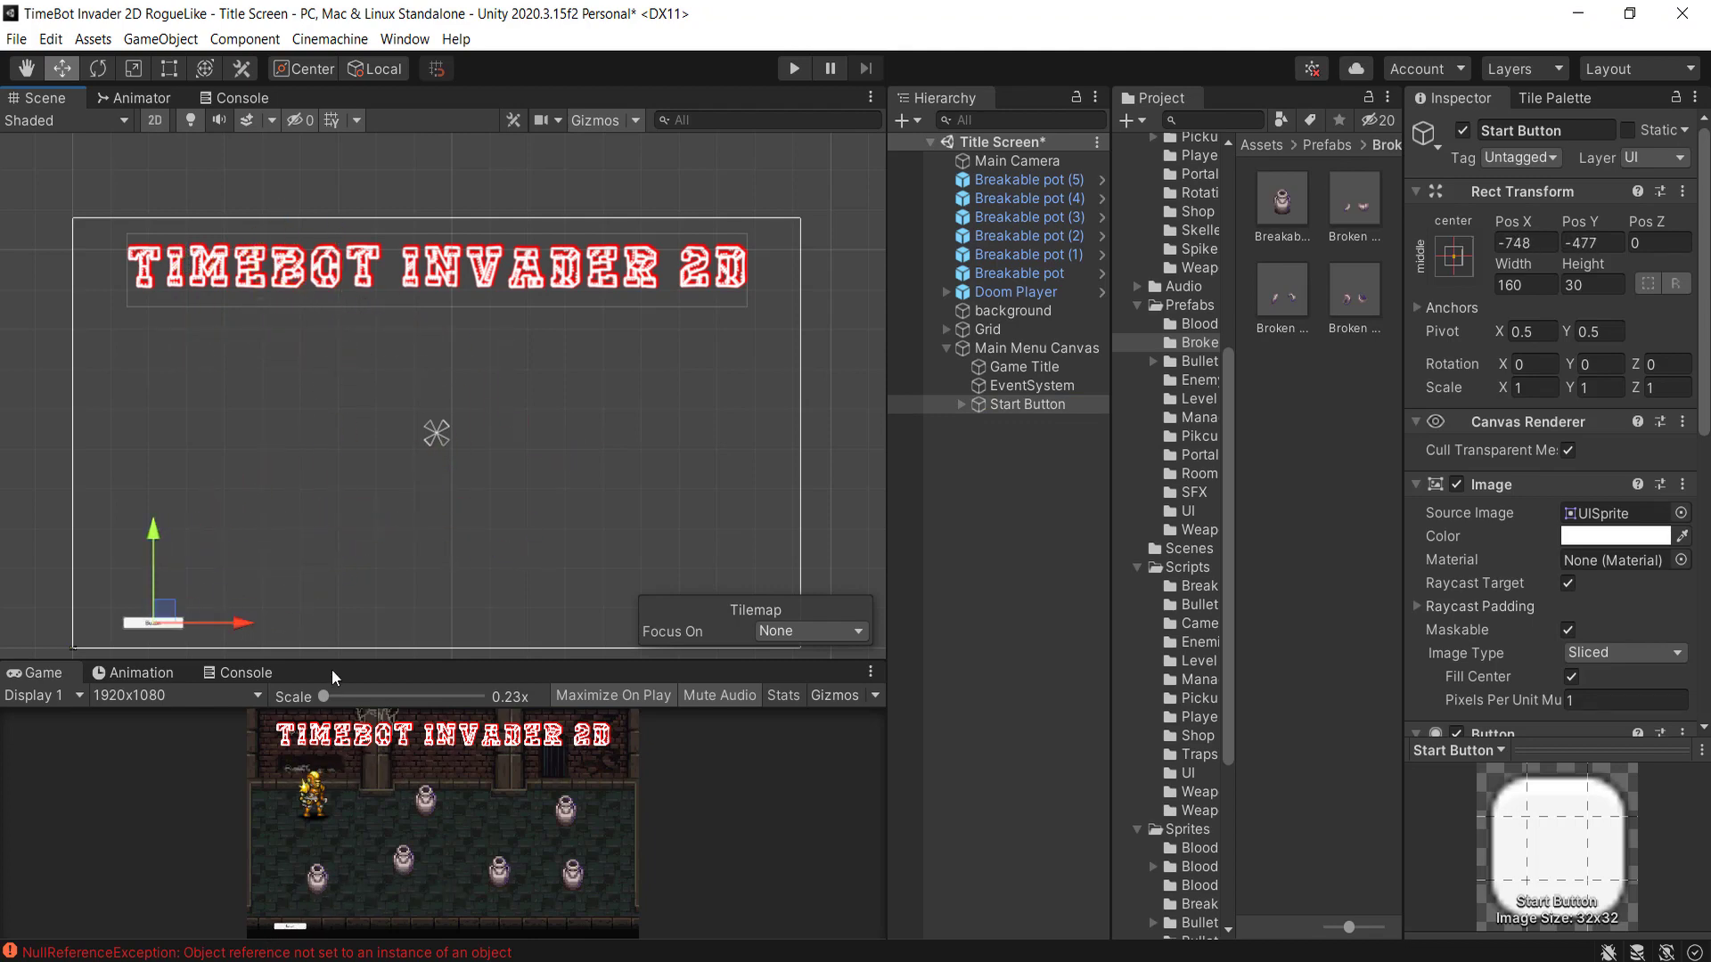
{"action": "left_click_drag", "start_coordinate": [344, 659], "coordinate": [295, 583]}
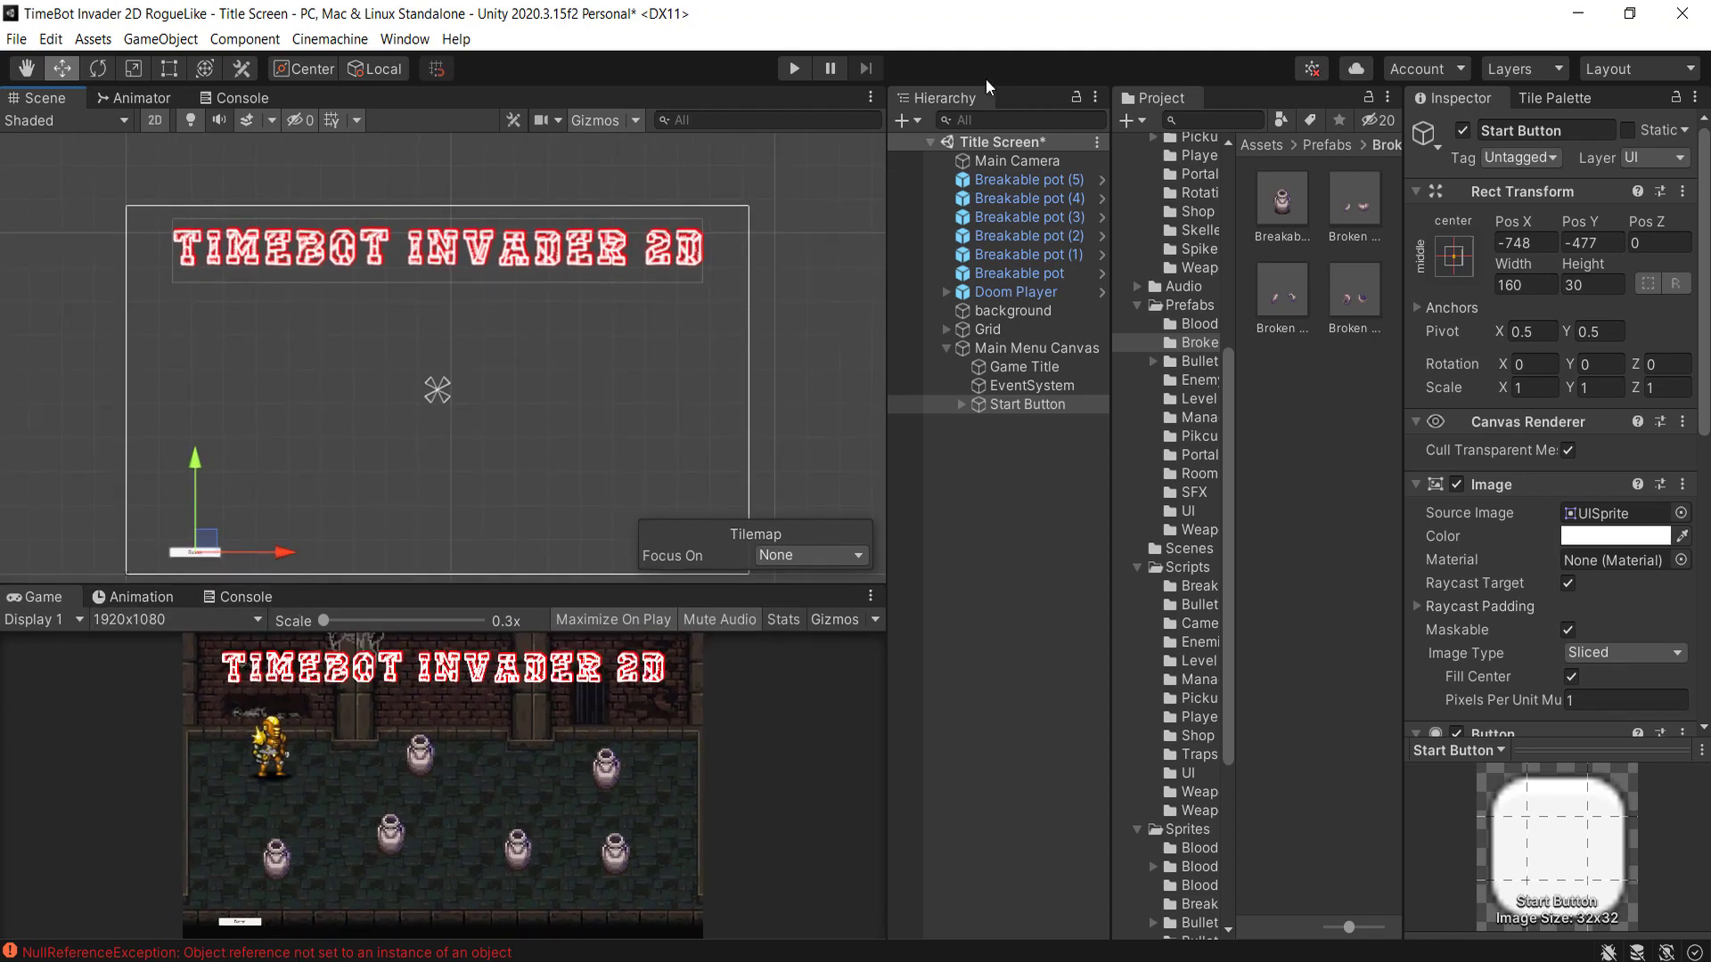
{"action": "left_click", "coordinate": [798, 71]}
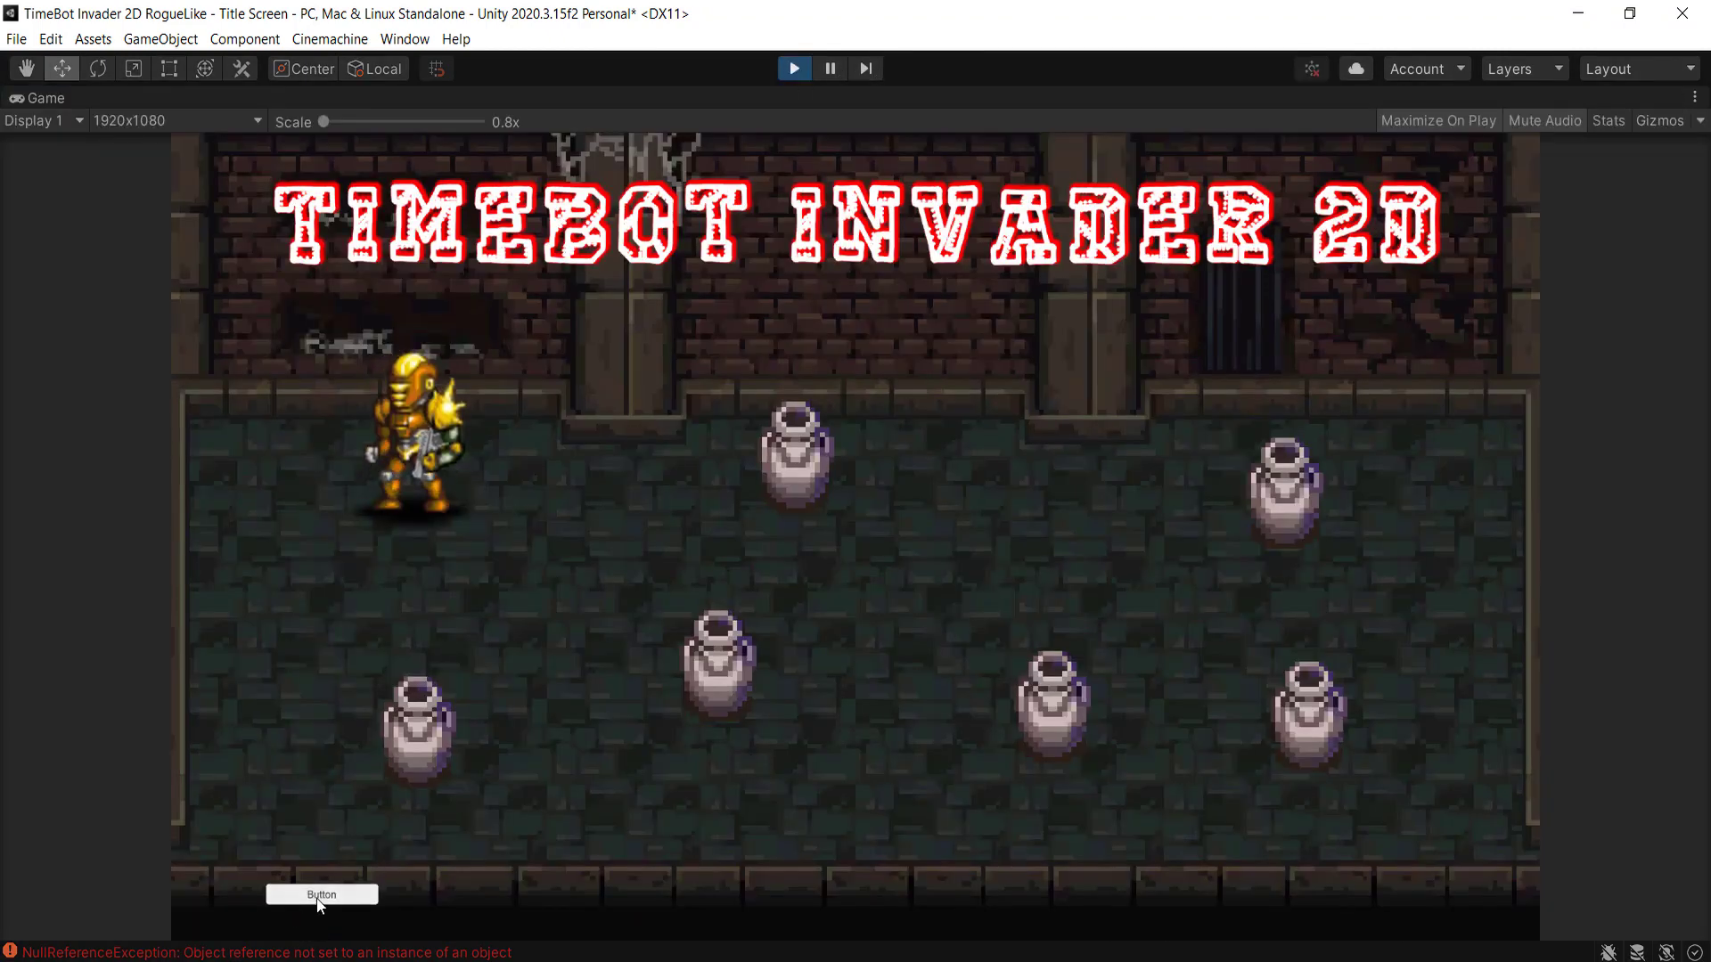
{"action": "left_click", "coordinate": [796, 67]}
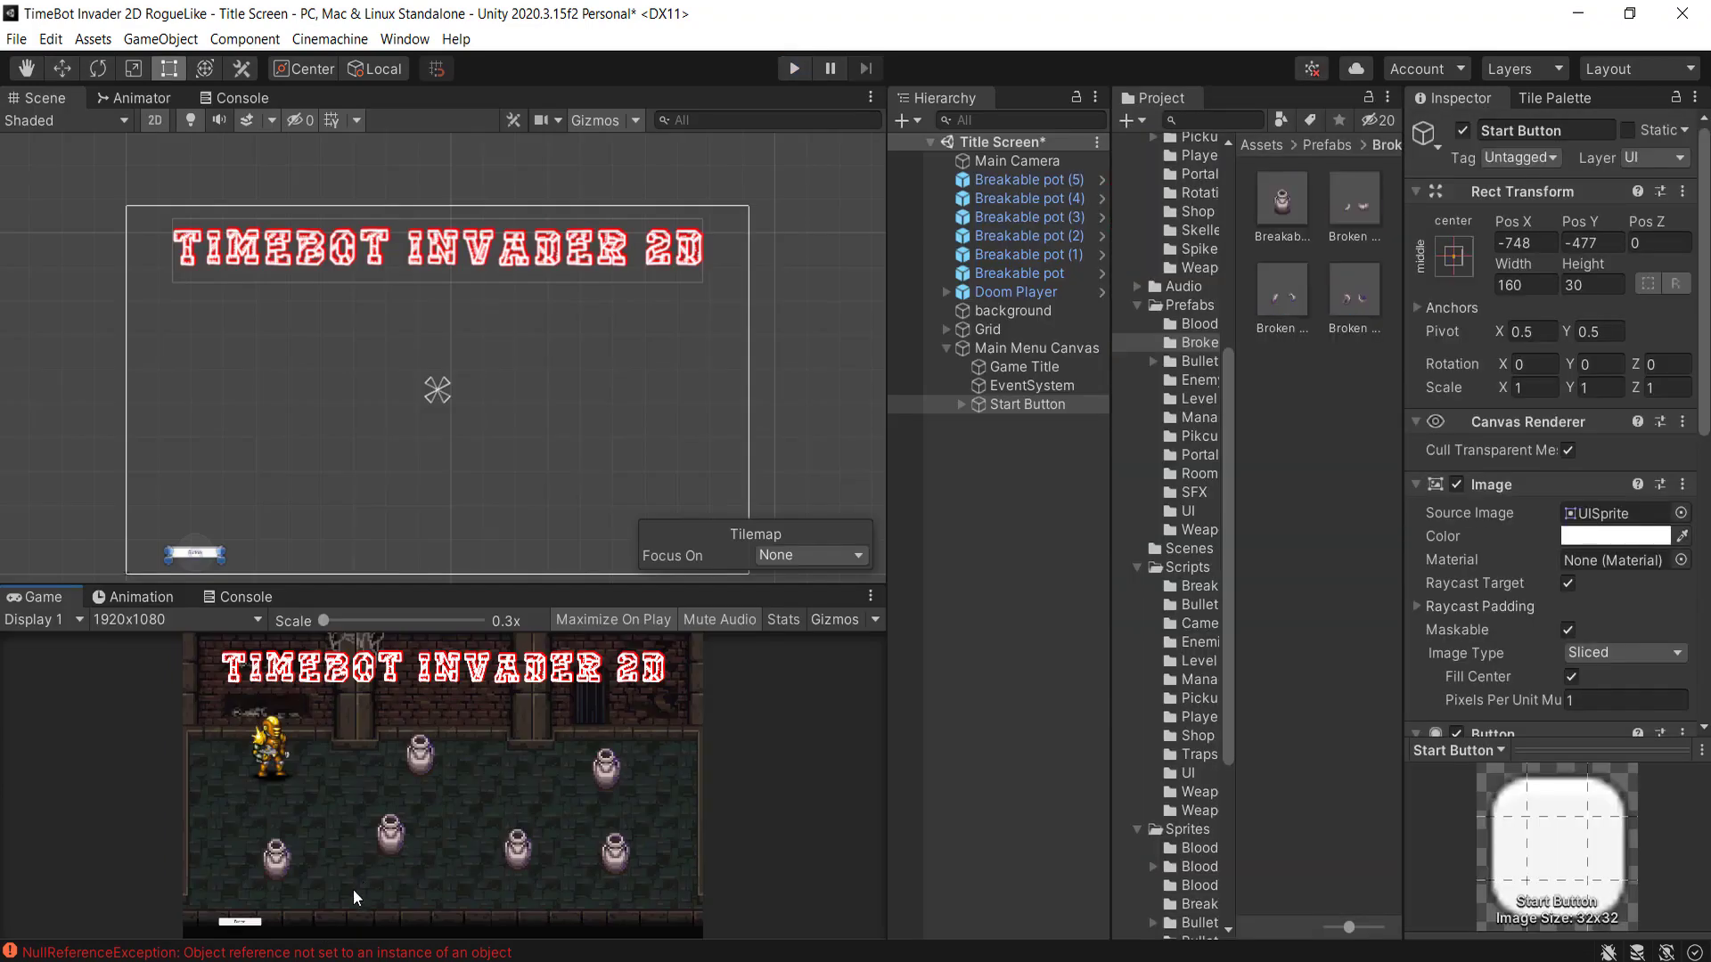
- Enlarge Start Button symmetrically about its centre to about 307 wide and 56 high
{"action": "scroll", "coordinate": [211, 565], "scroll_direction": "up", "scroll_amount": 2}
{"action": "middle_click_drag", "start_coordinate": [211, 565], "coordinate": [317, 247]}
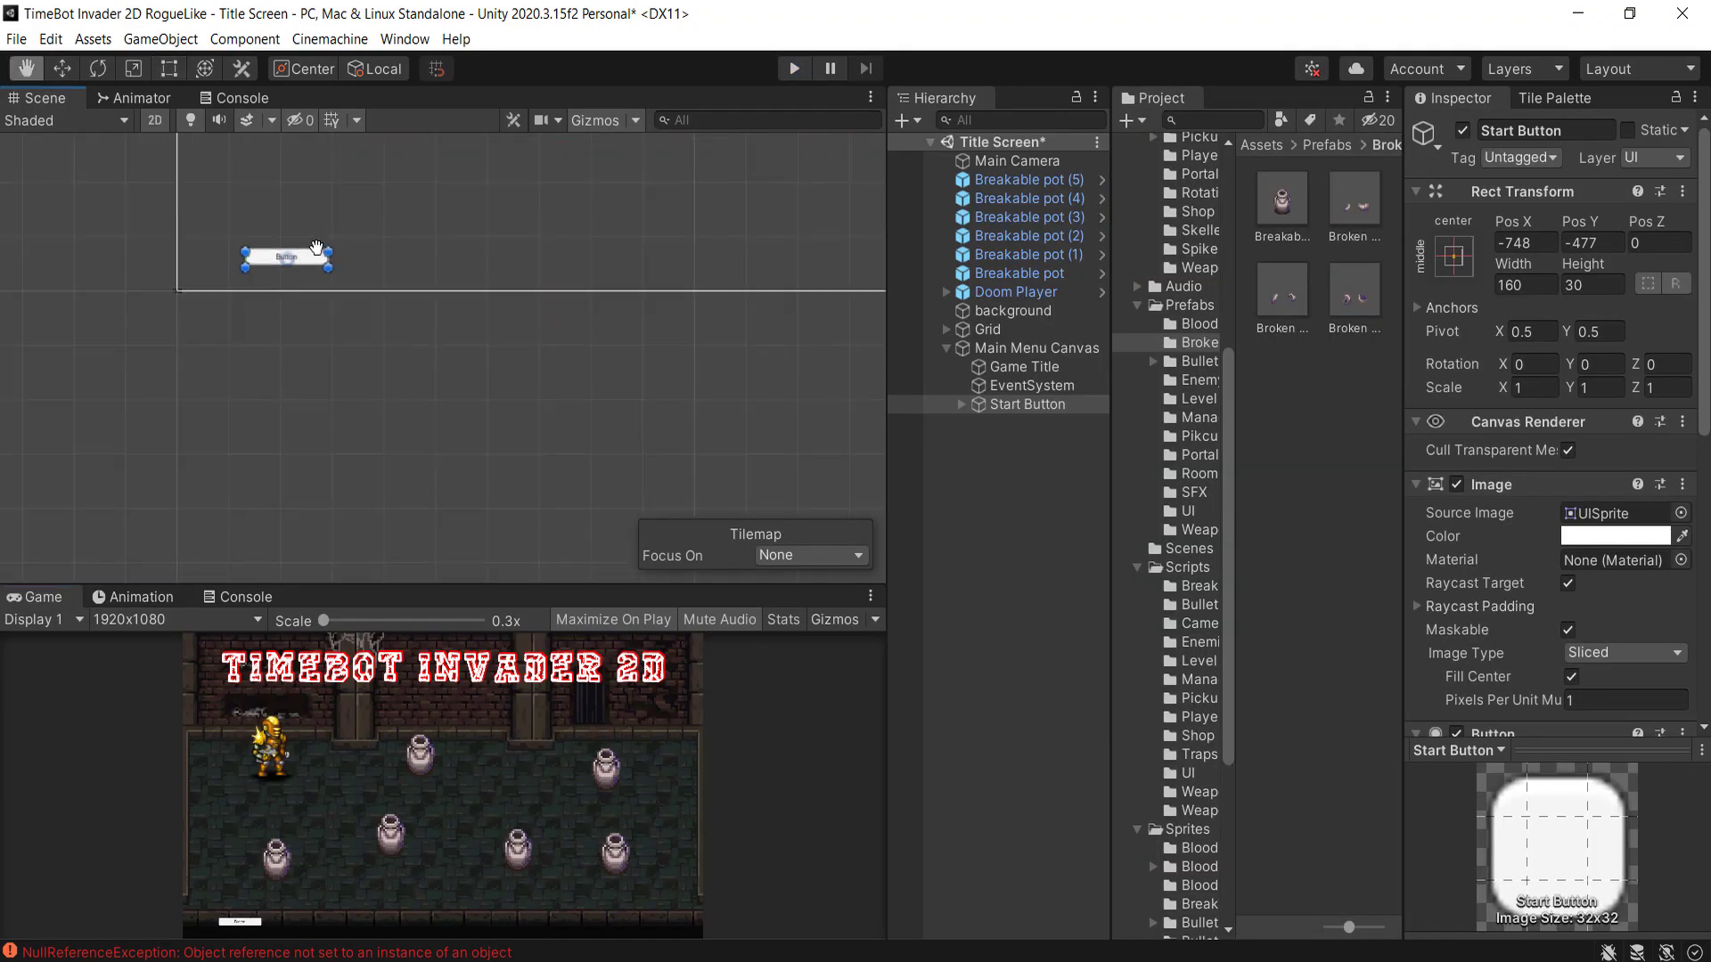
{"action": "left_click_drag", "start_coordinate": [331, 268], "coordinate": [365, 276], "text": "alt"}
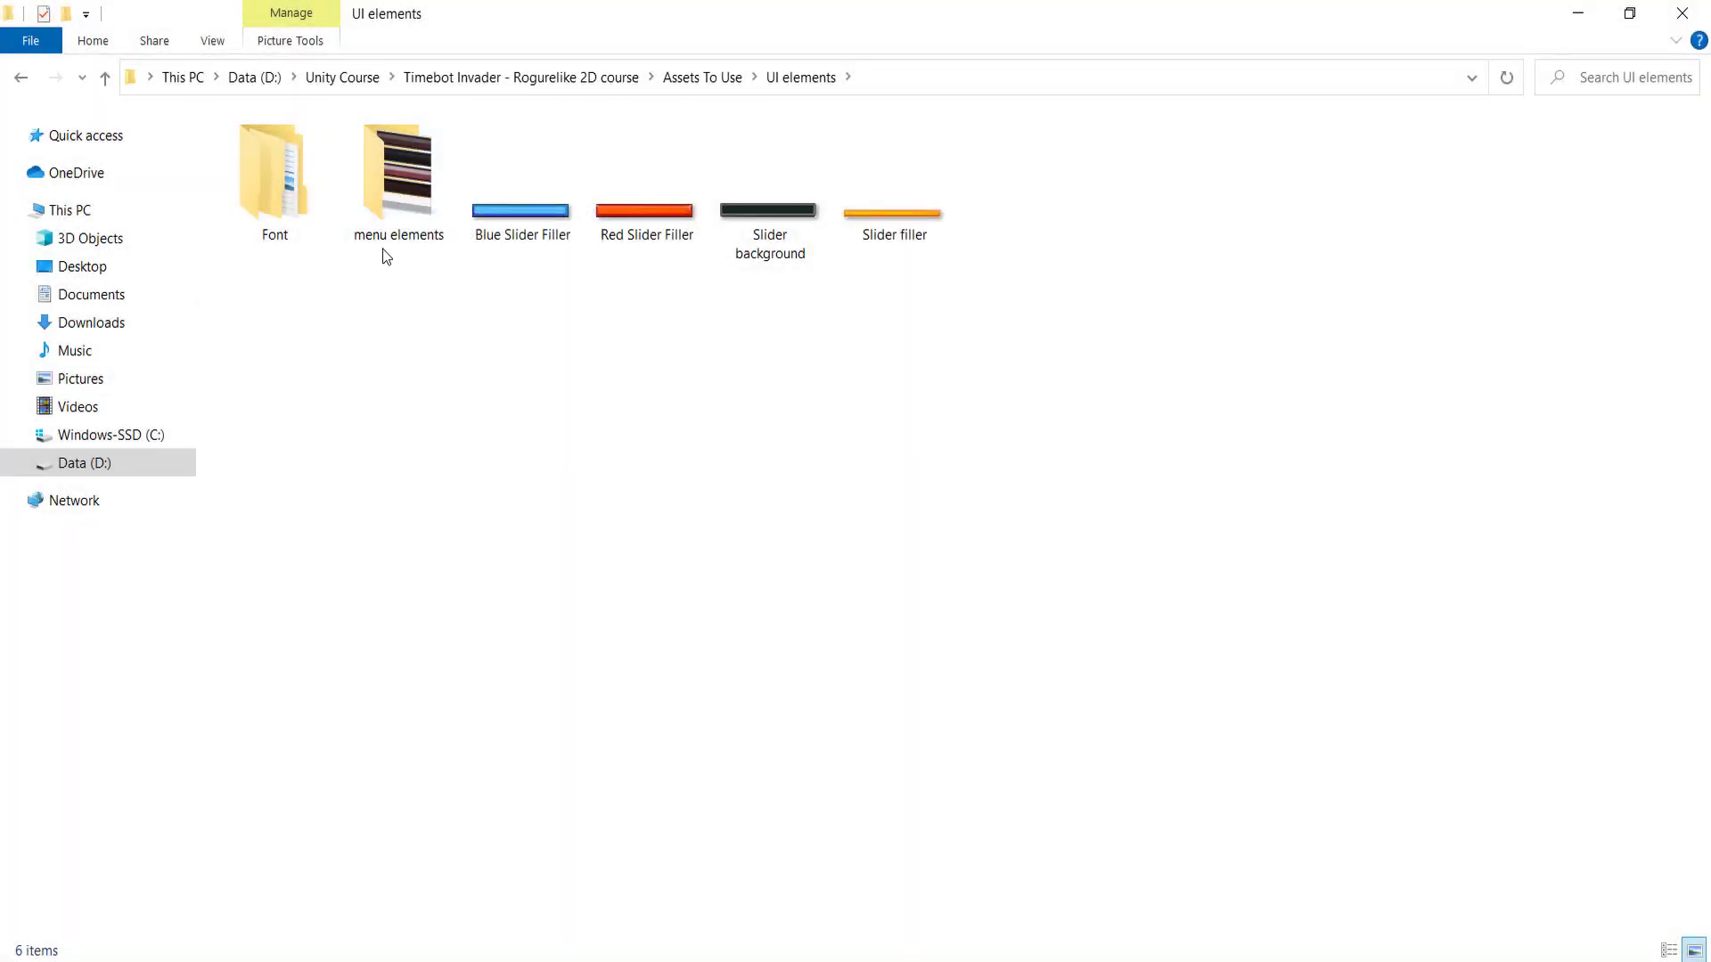
- In File Explorer, open the menu elements folder, select the buttons image, and switch back to Unity
{"action": "double_click", "coordinate": [377, 199]}
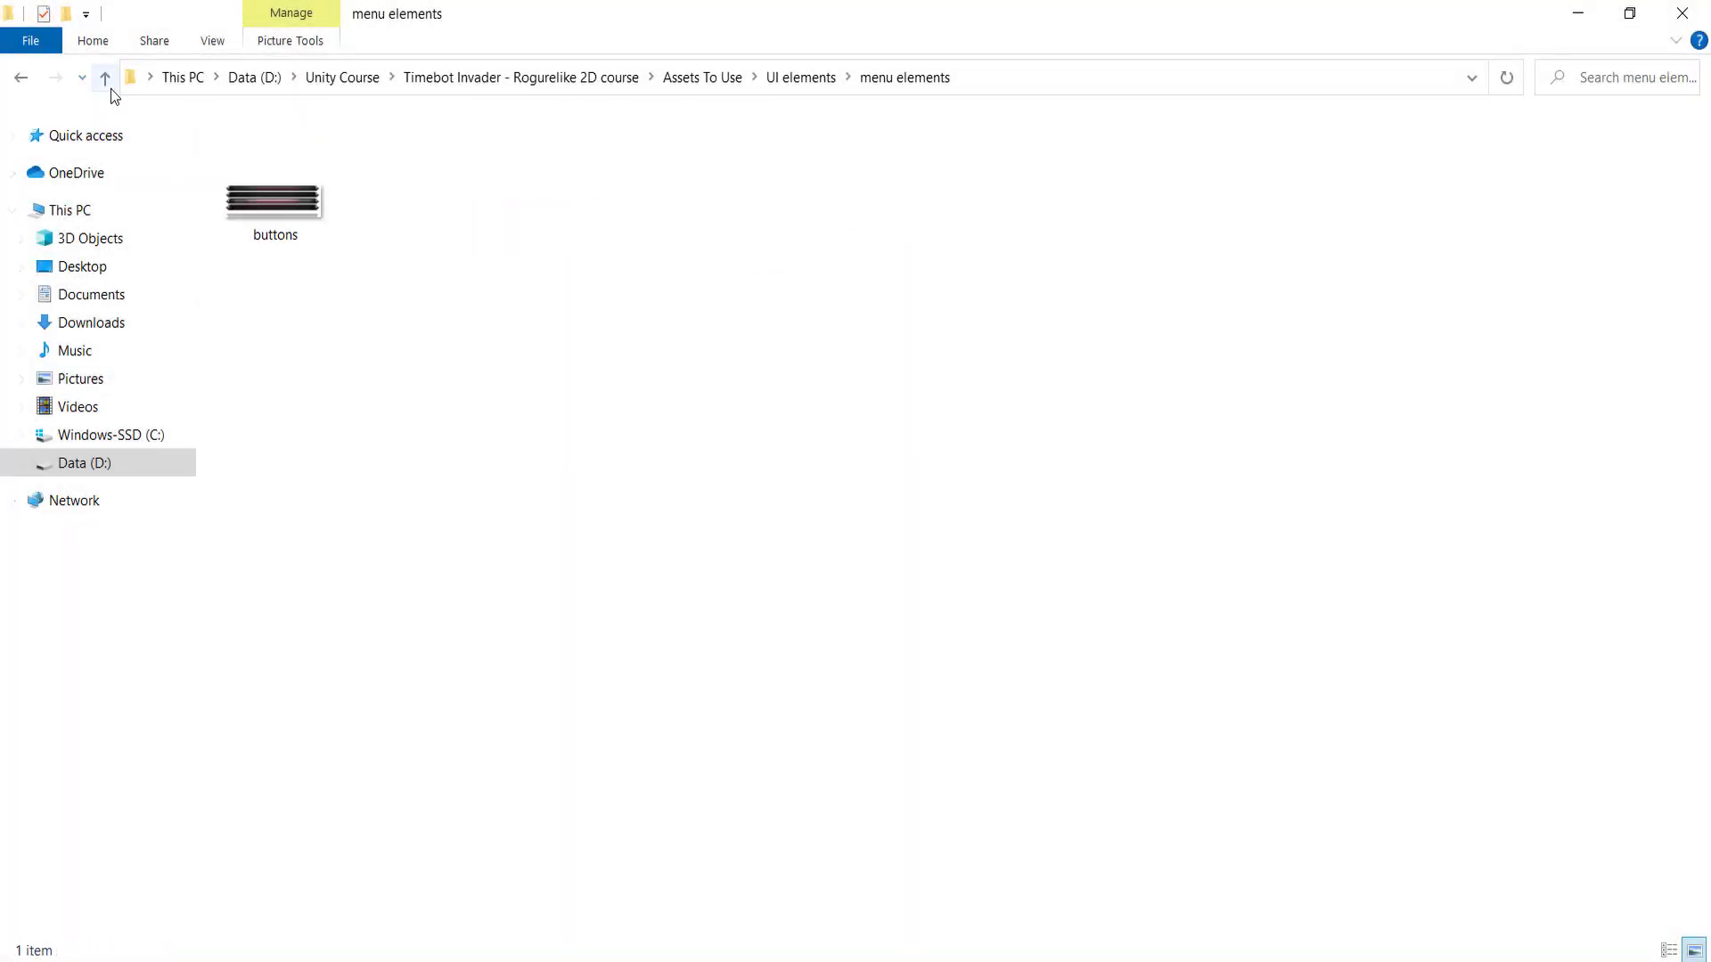
{"action": "key", "text": "Down"}
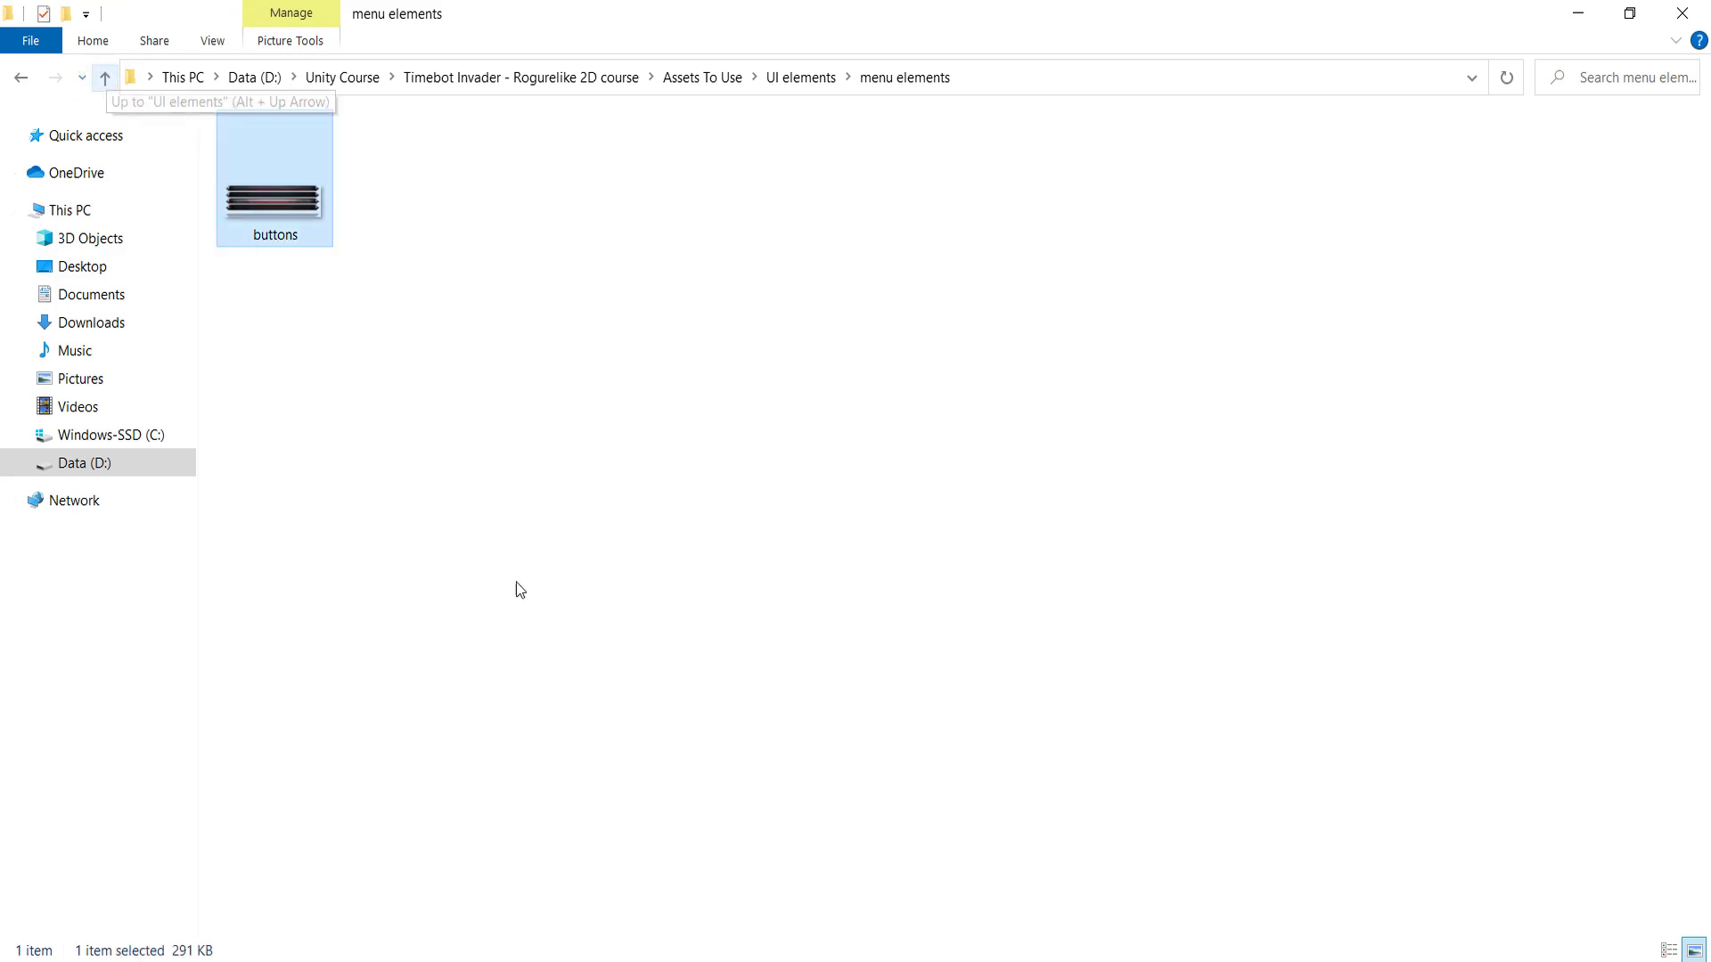
{"action": "key", "text": "alt+Tab"}
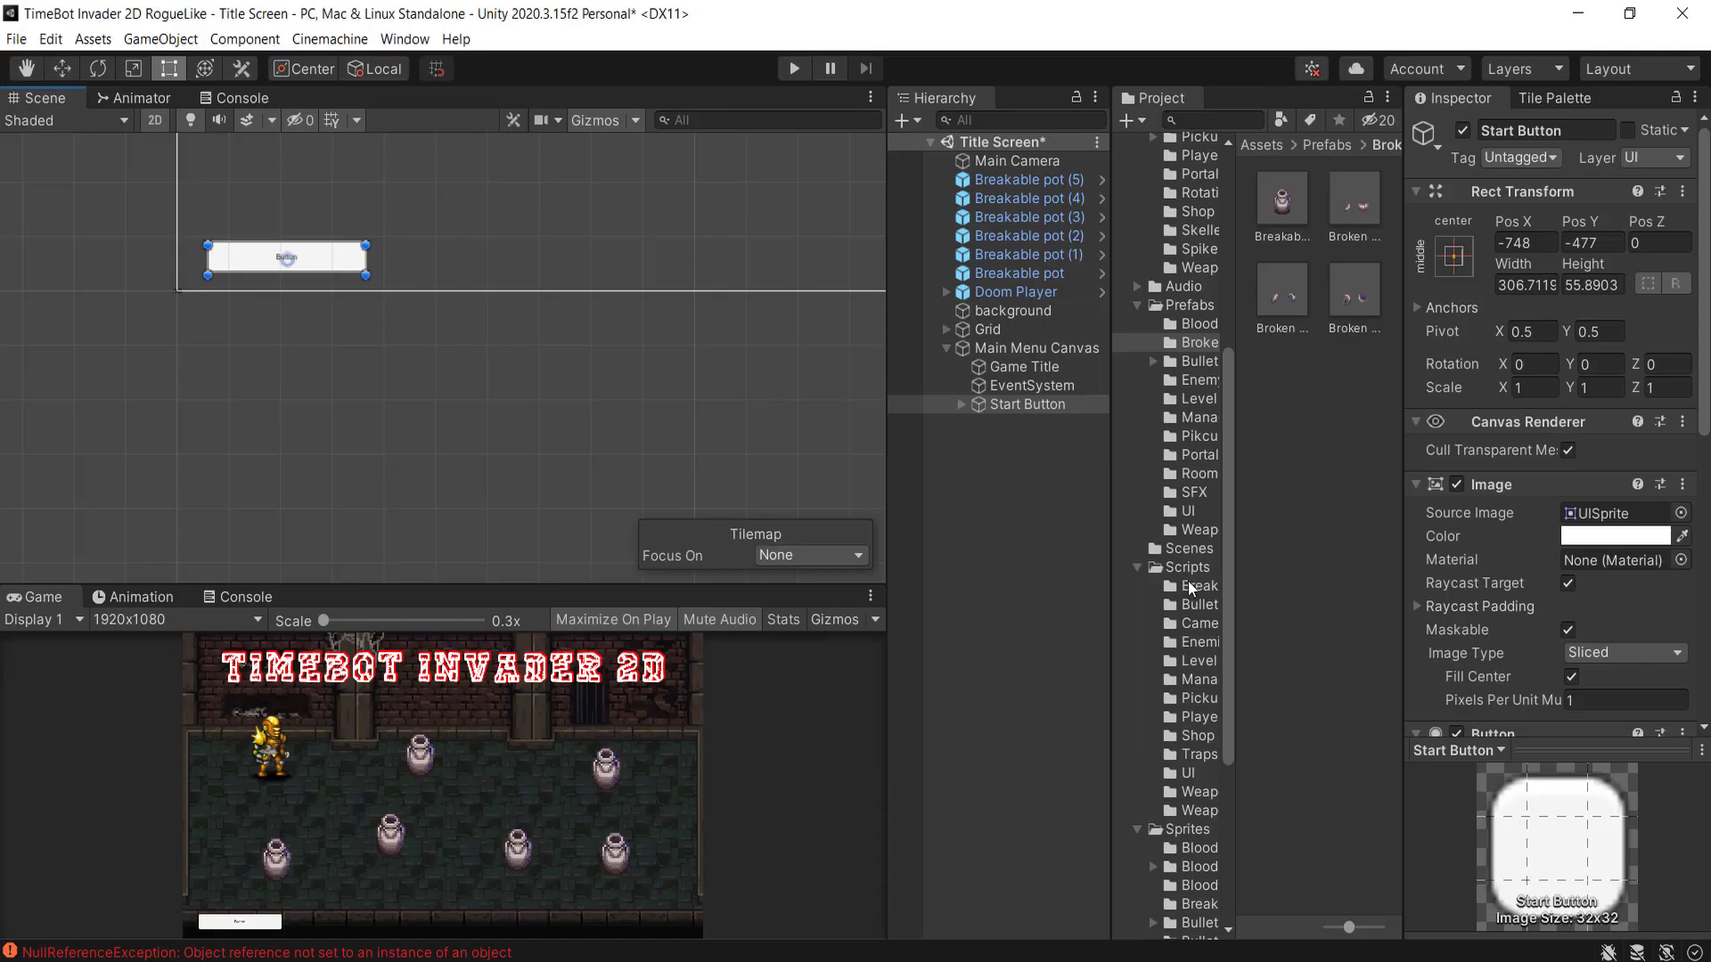
- Create a folder named Buttons inside the project's Sprites/UI Elemets folder and open it
{"action": "left_click", "coordinate": [1189, 829]}
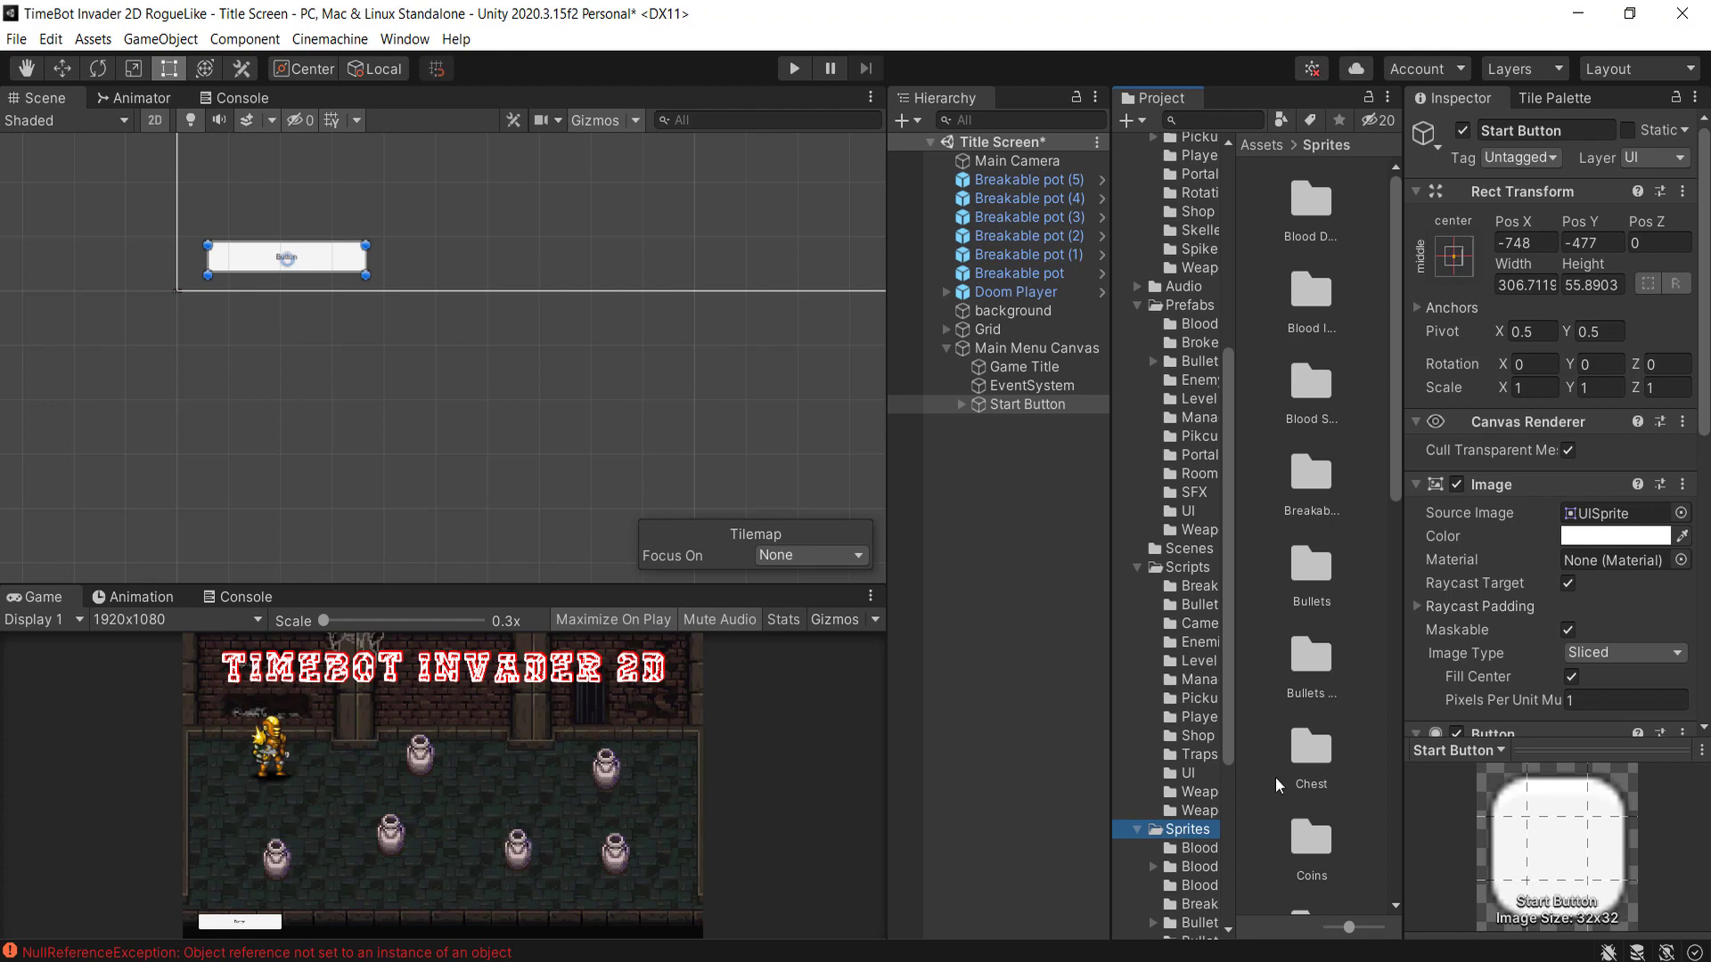
{"action": "left_click_drag", "start_coordinate": [1112, 647], "coordinate": [1061, 647]}
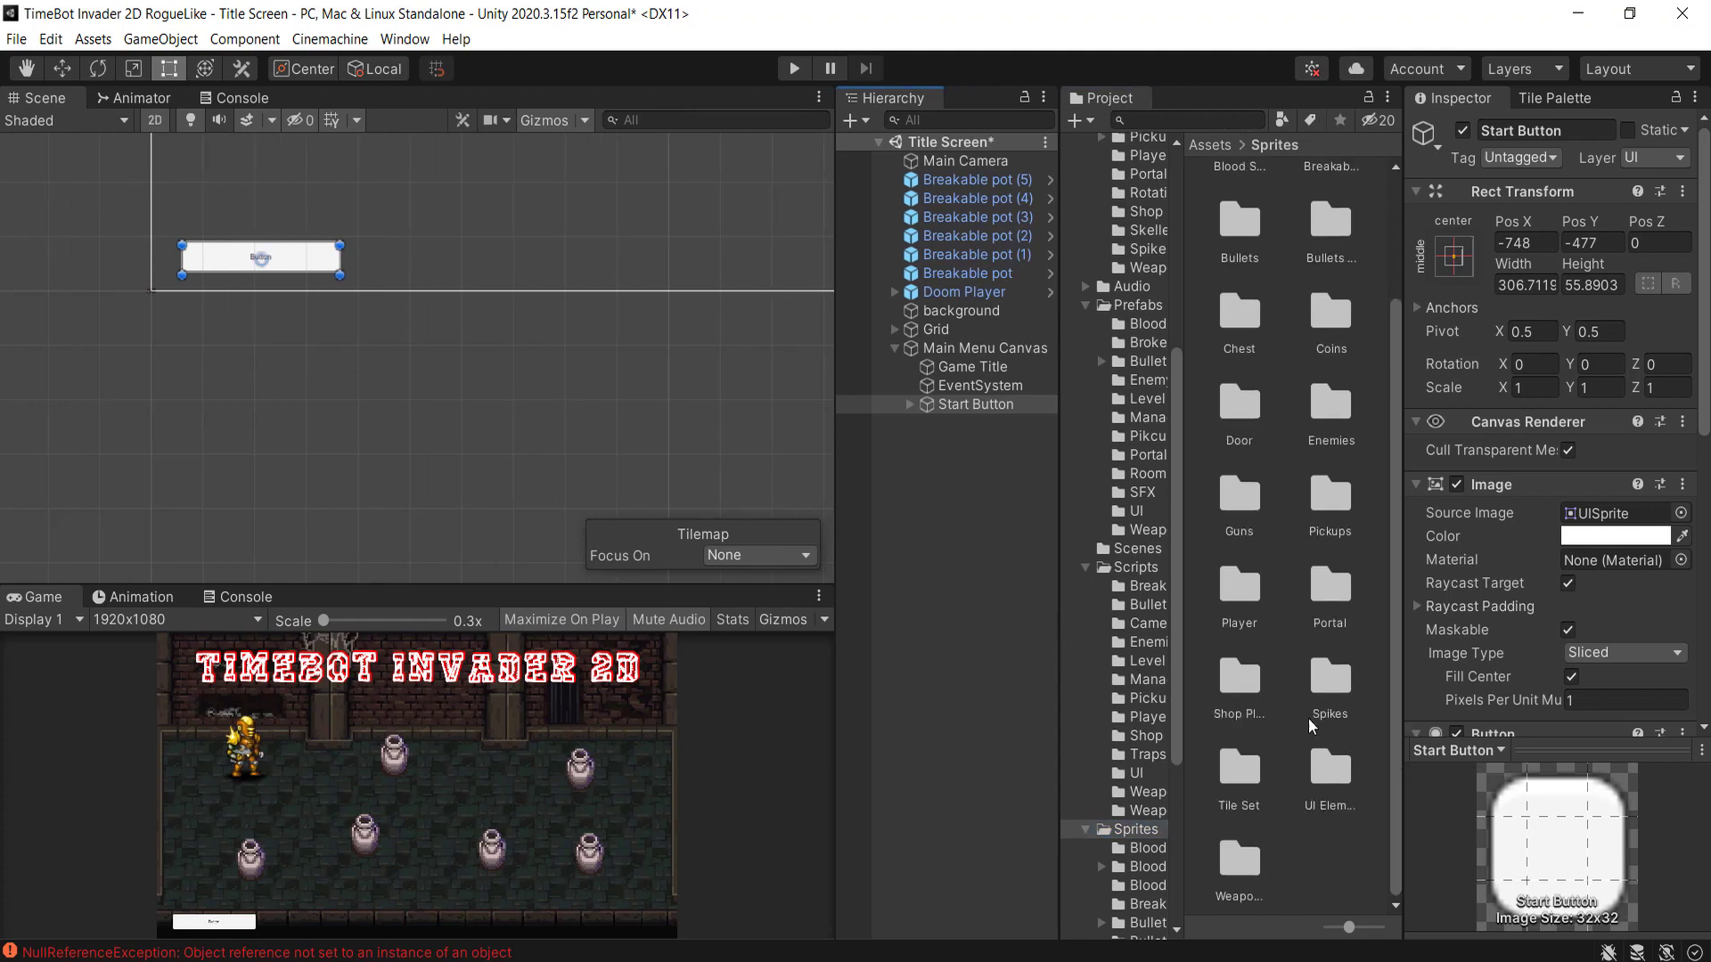
{"action": "double_click", "coordinate": [1332, 779]}
{"action": "right_click", "coordinate": [1302, 492]}
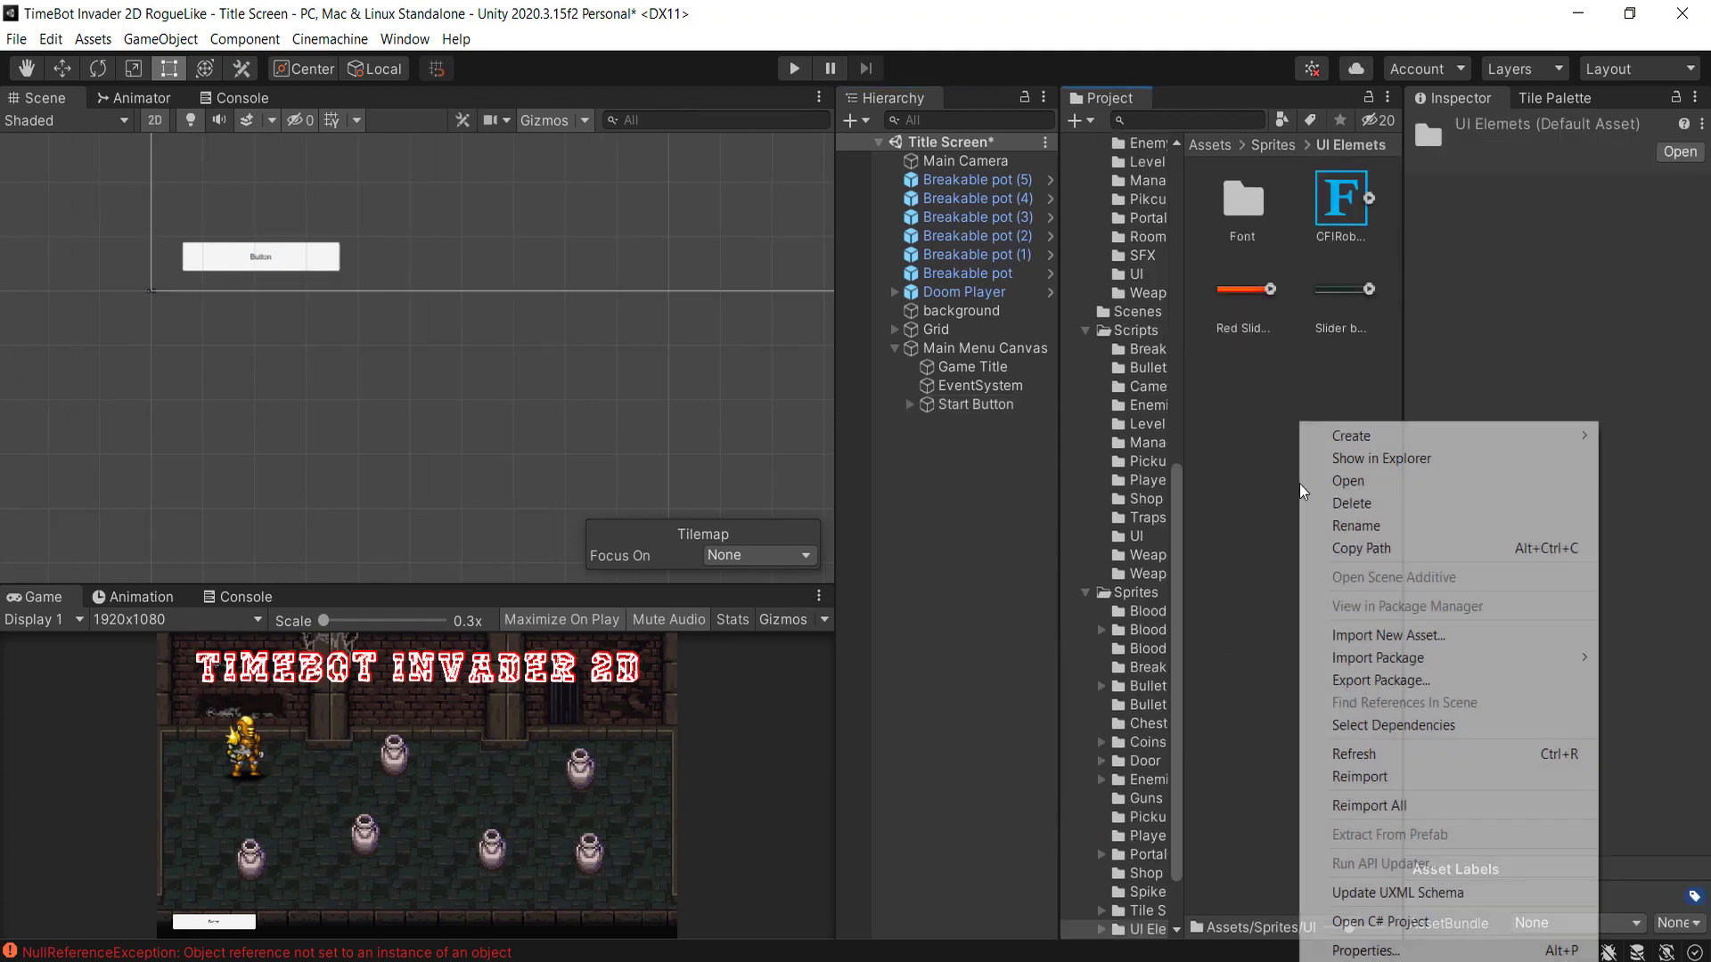
{"action": "mouse_move", "coordinate": [1351, 436]}
{"action": "left_click", "coordinate": [1141, 168]}
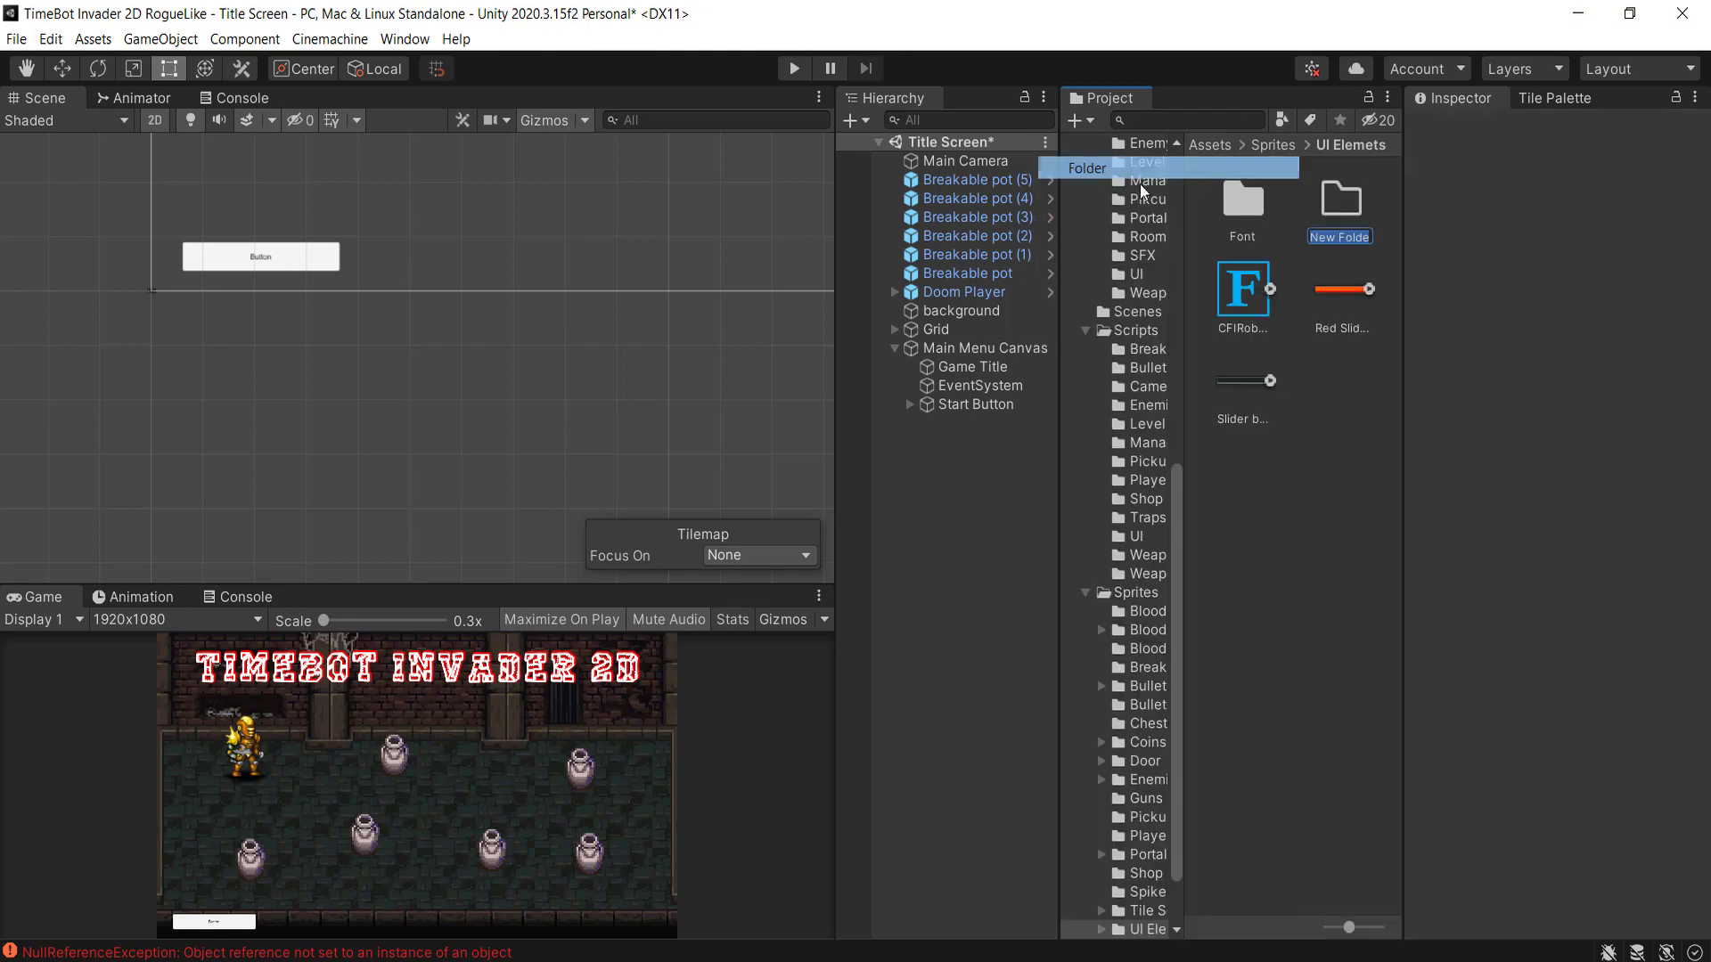
{"action": "type", "text": "Buttons"}
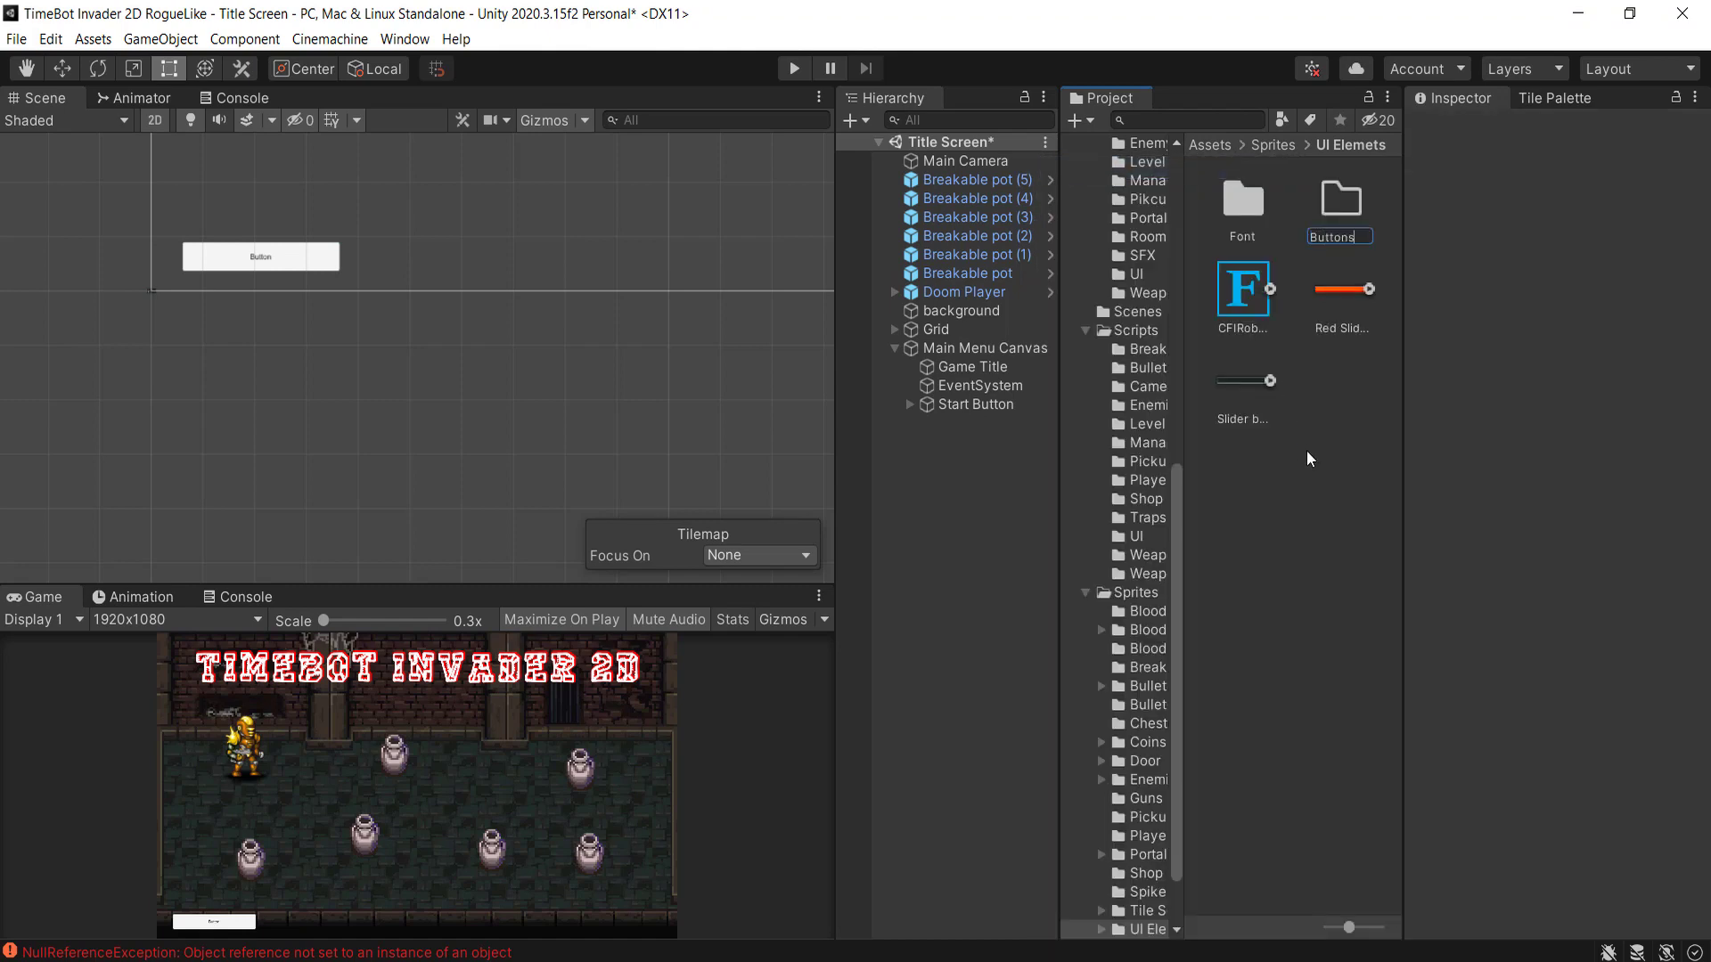
{"action": "key", "text": "Return"}
{"action": "double_click", "coordinate": [1243, 200]}
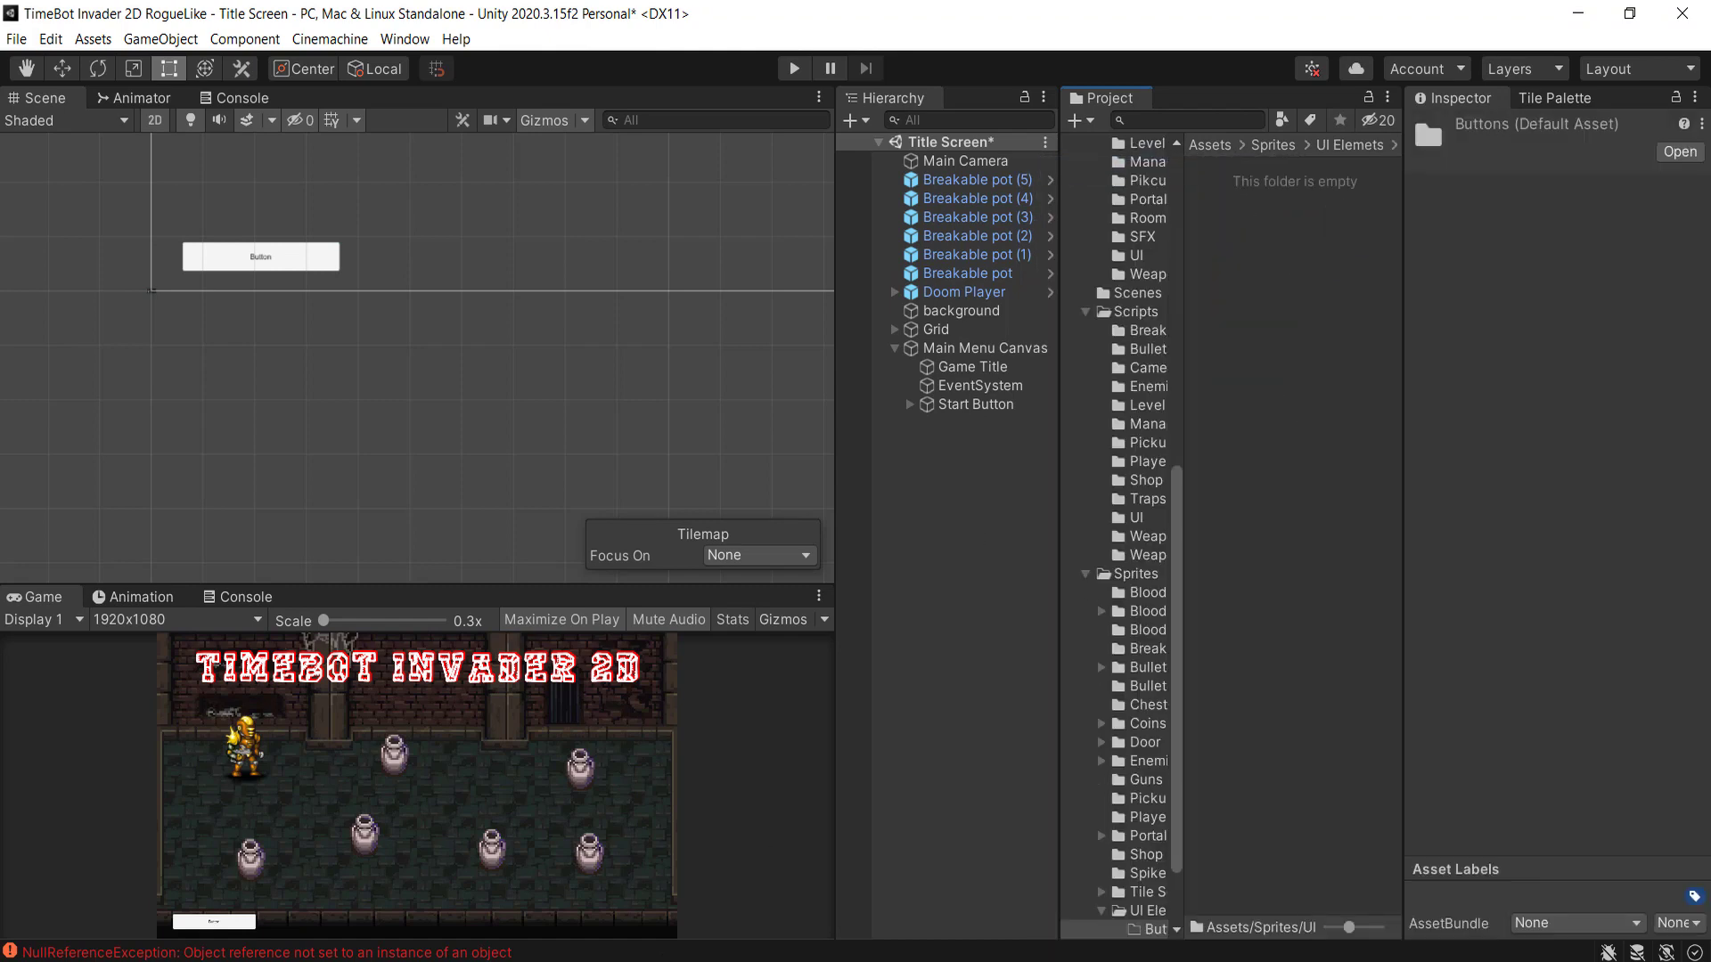
- Import the buttons image from File Explorer into the Buttons folder and apply Multiple as its Sprite Mode
{"action": "left_click", "coordinate": [948, 865]}
{"action": "left_click_drag", "start_coordinate": [274, 191], "coordinate": [1345, 445]}
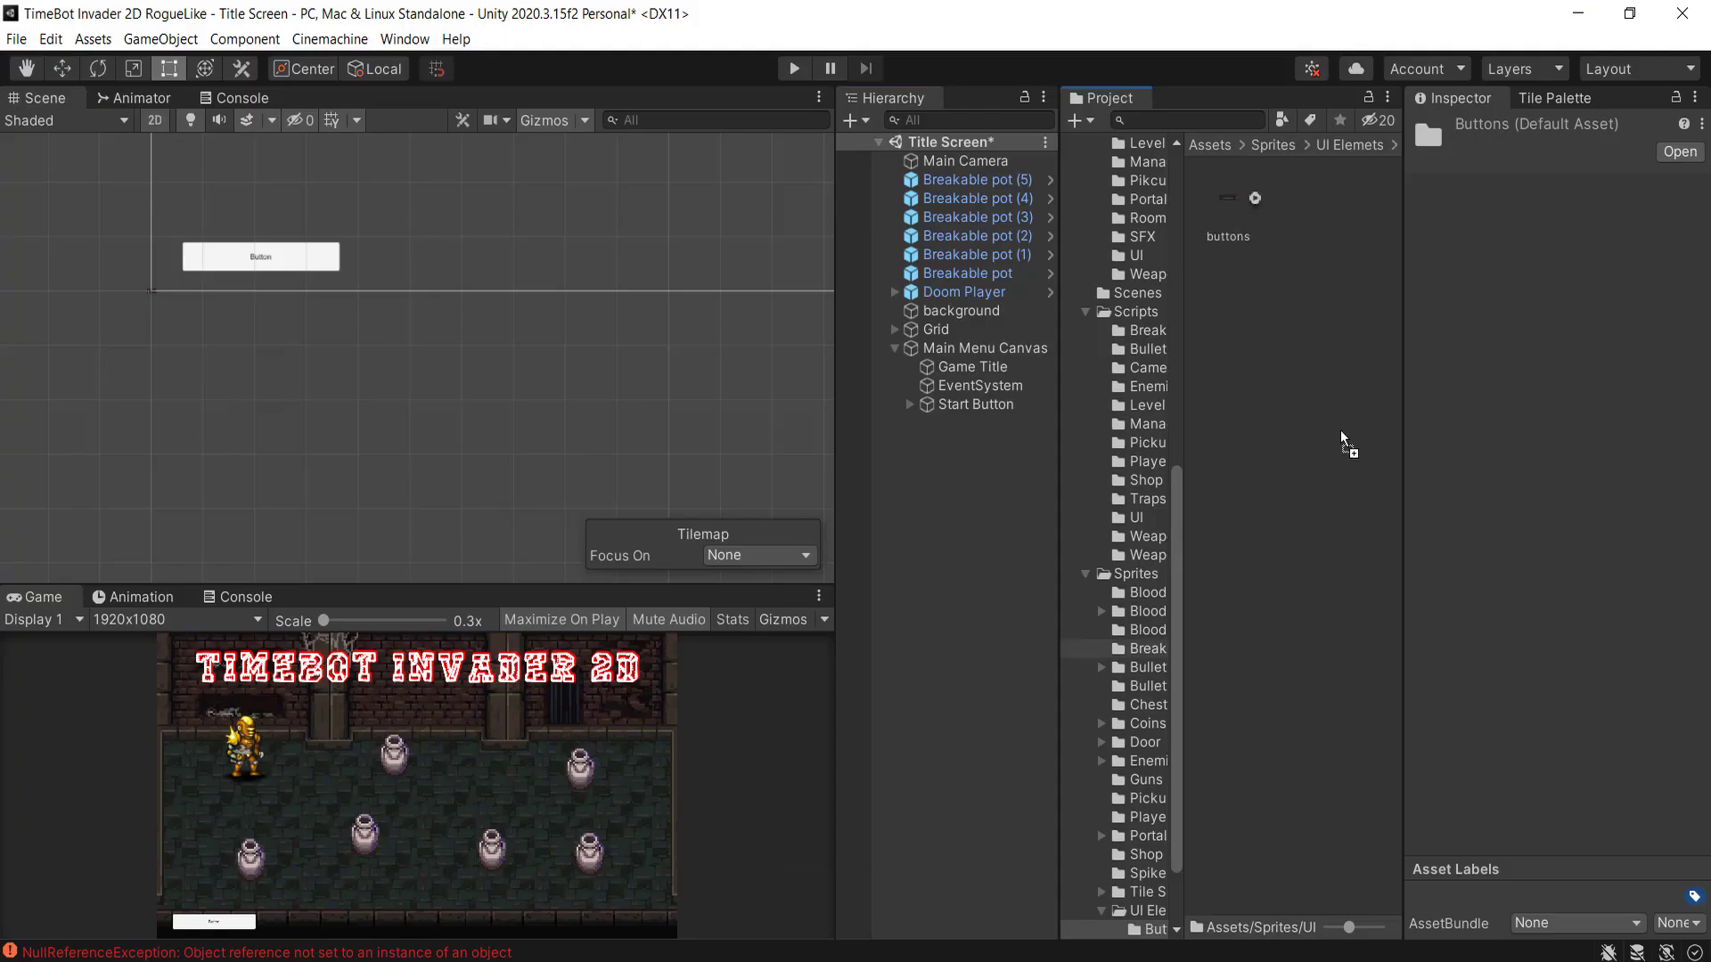
{"action": "left_click", "coordinate": [1255, 202]}
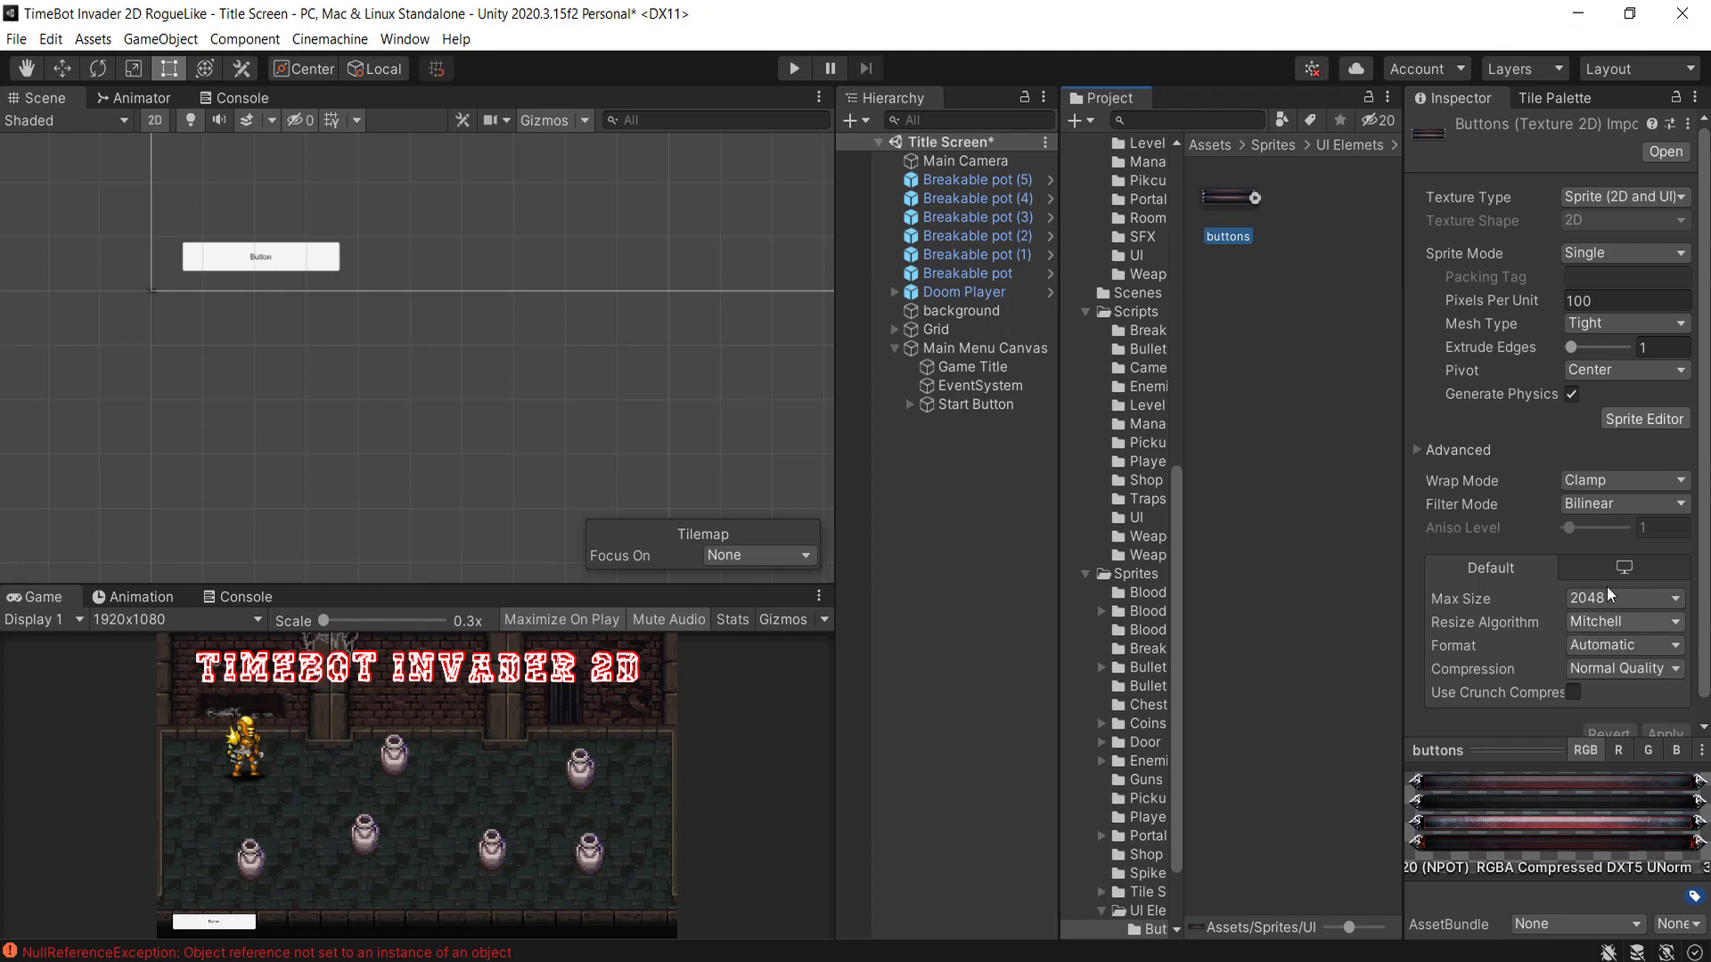
{"action": "left_click", "coordinate": [1614, 255]}
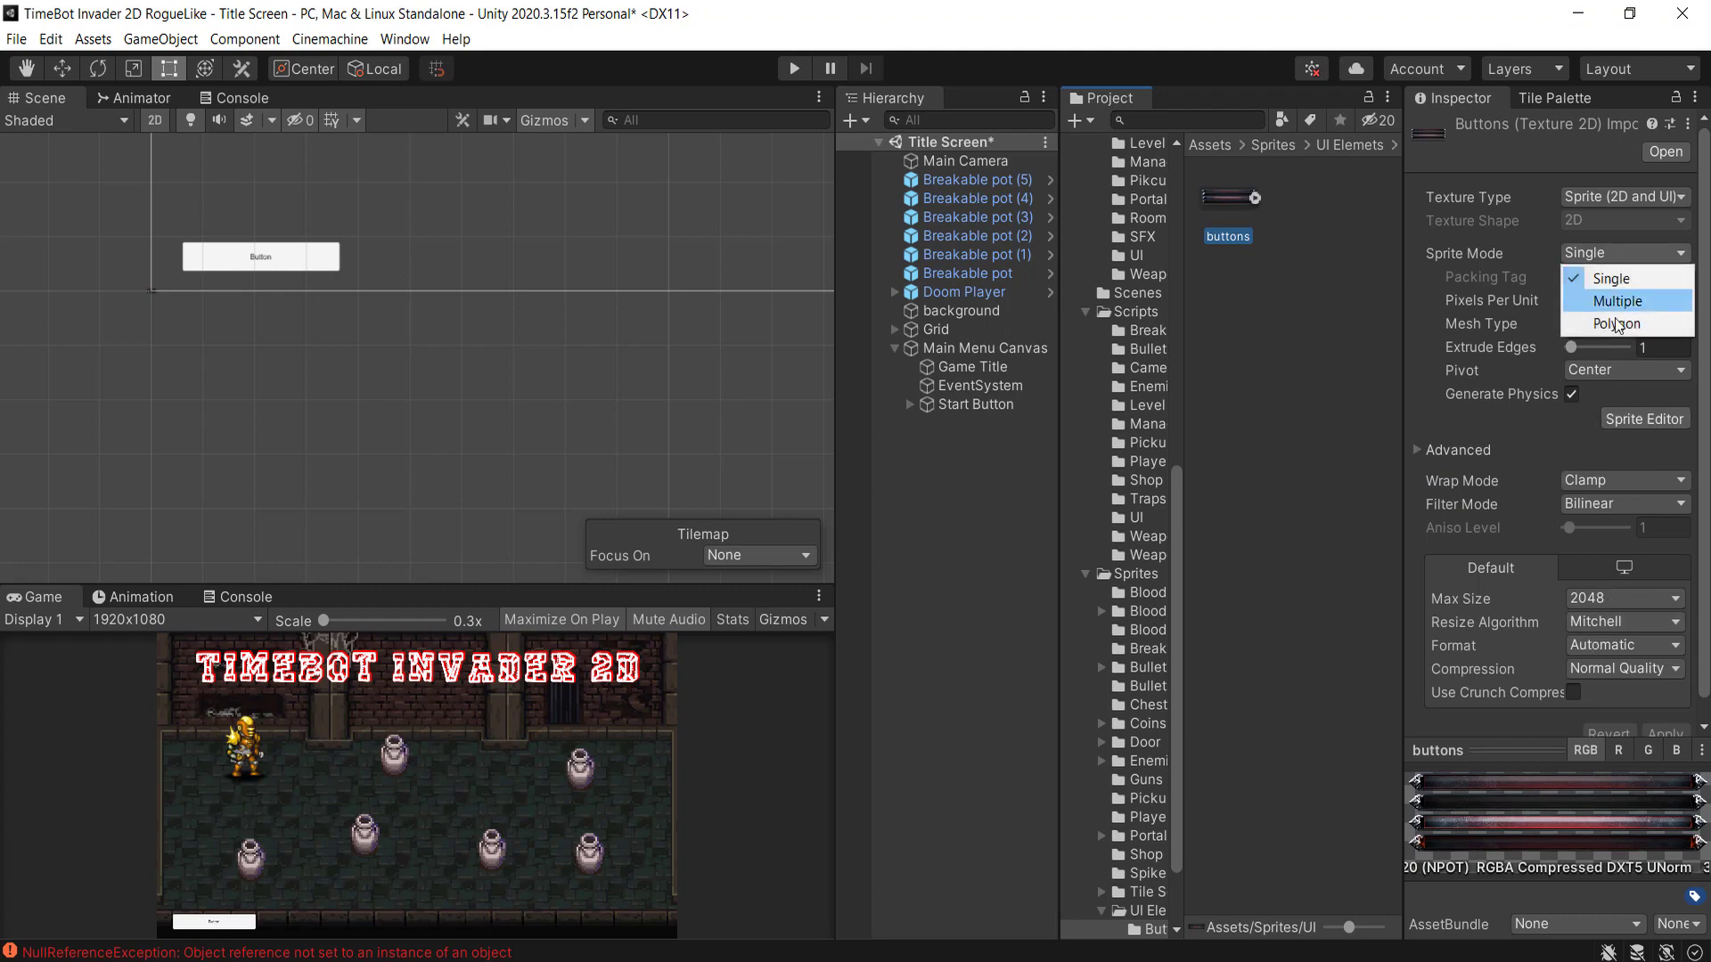
{"action": "left_click", "coordinate": [1629, 297]}
{"action": "left_click", "coordinate": [1679, 712]}
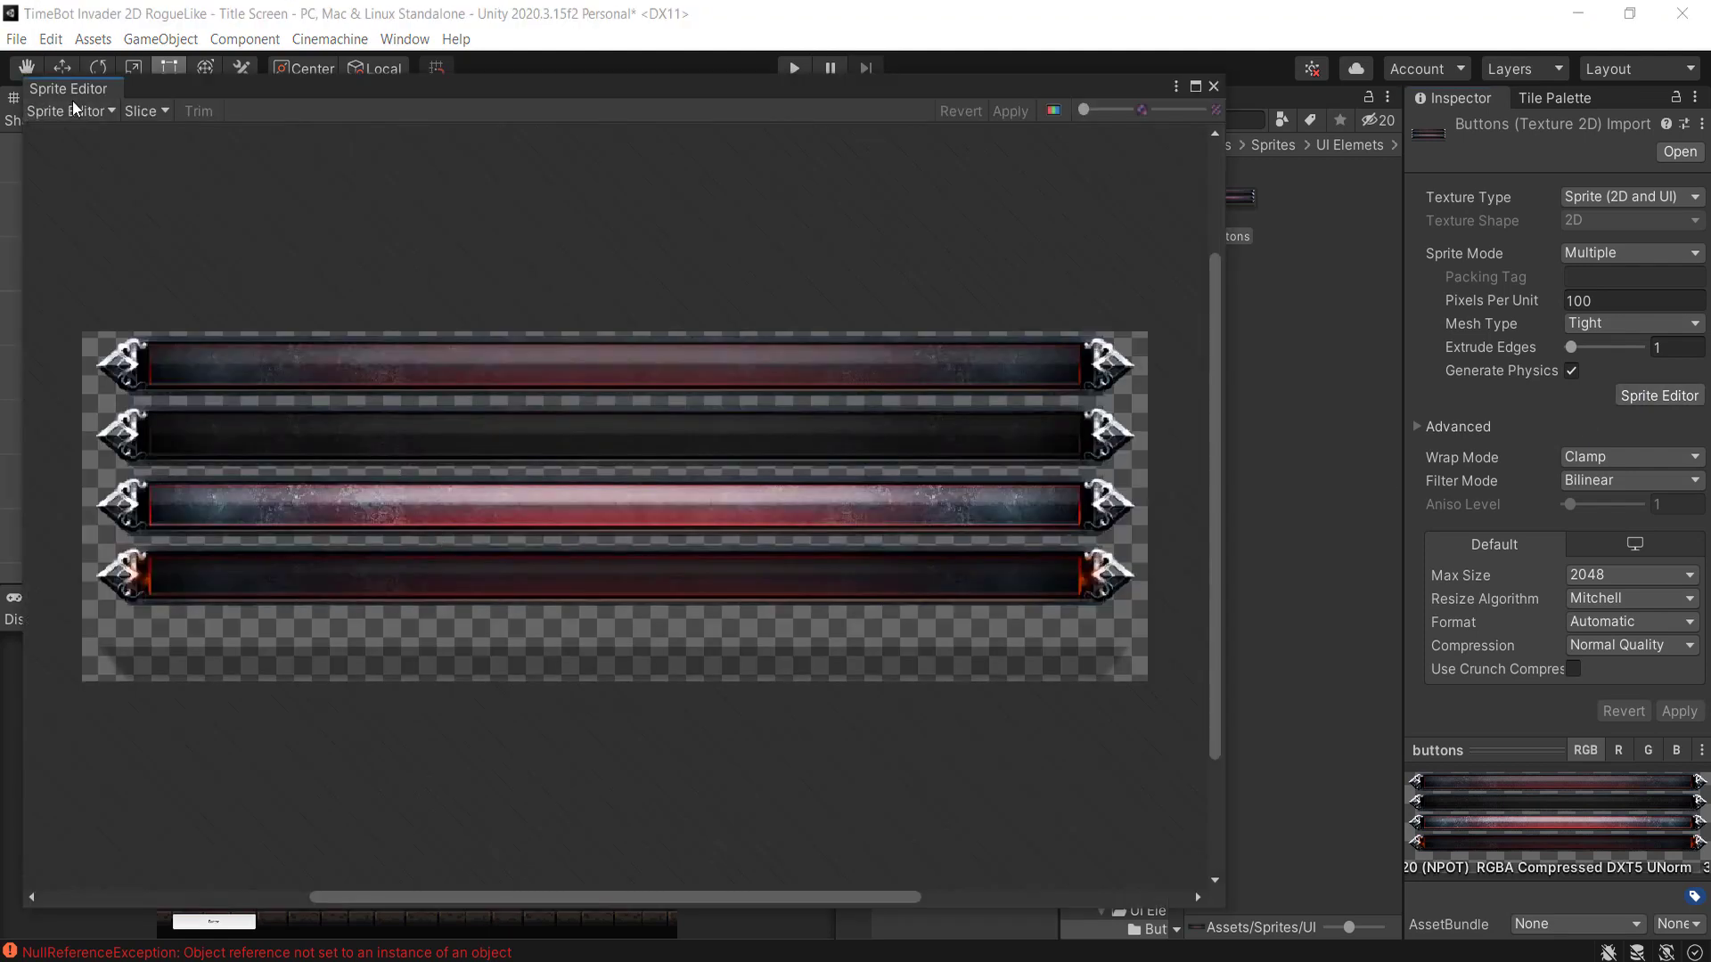
- Slice the buttons sheet in the Sprite Editor with type Automatic and pivot Center, apply the slices, and close the editor
{"action": "left_click", "coordinate": [145, 111]}
{"action": "left_click", "coordinate": [411, 313]}
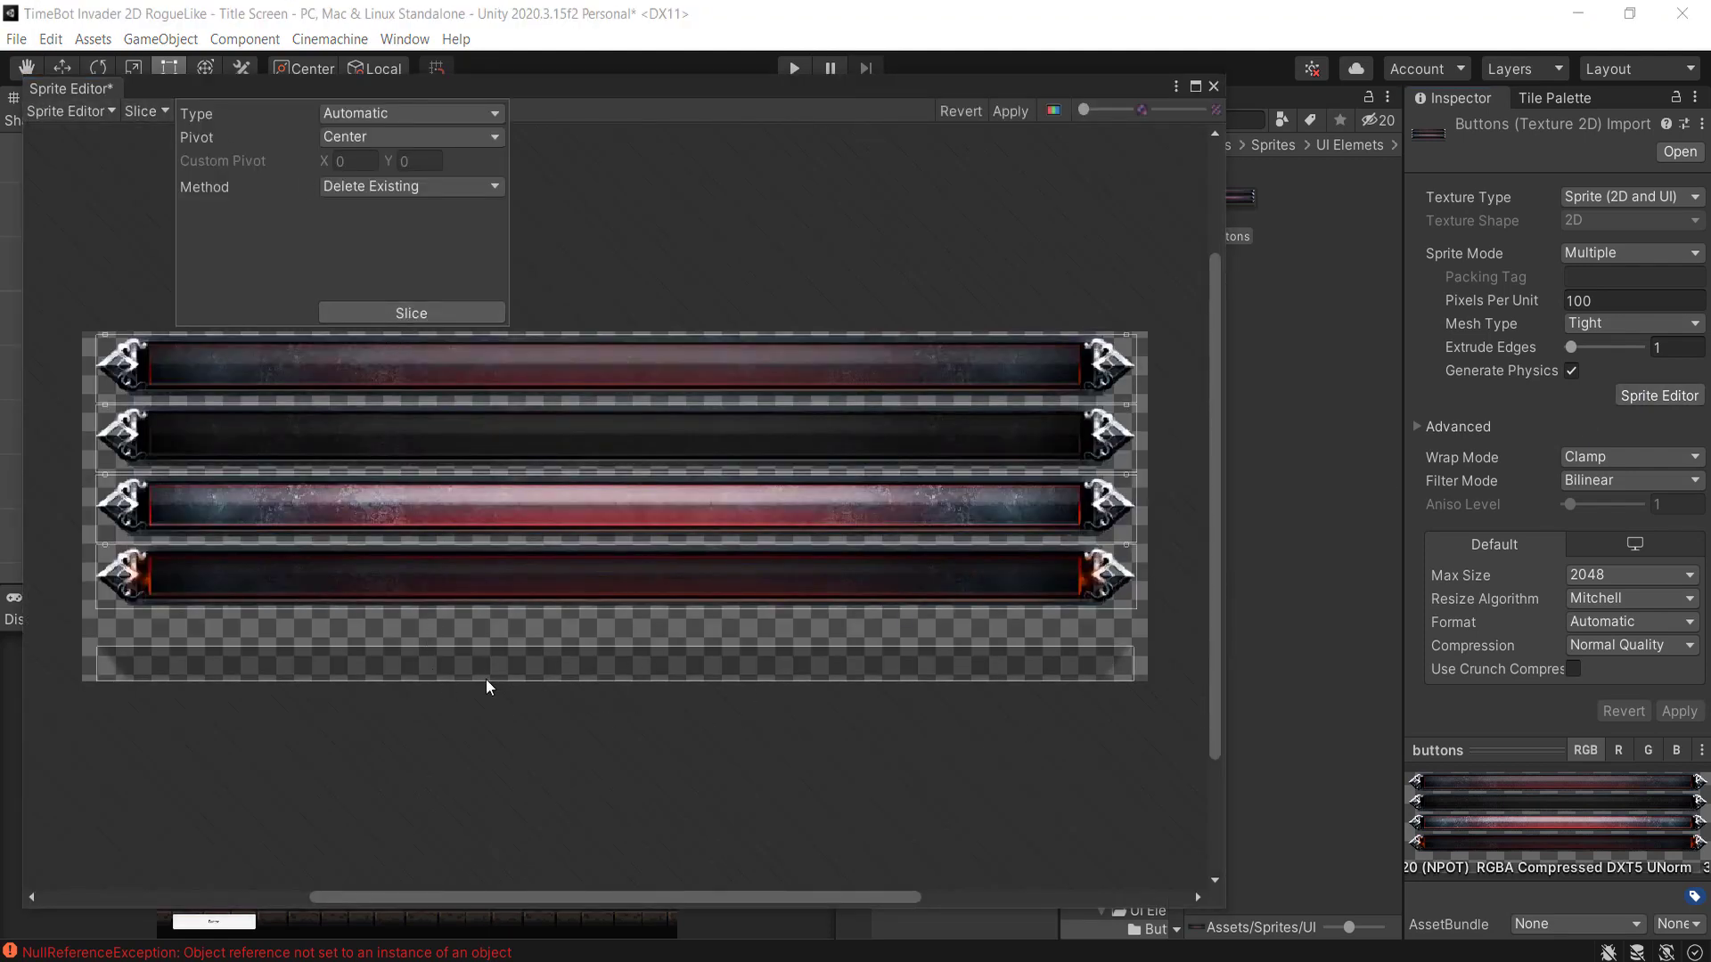
{"action": "left_click", "coordinate": [1014, 110]}
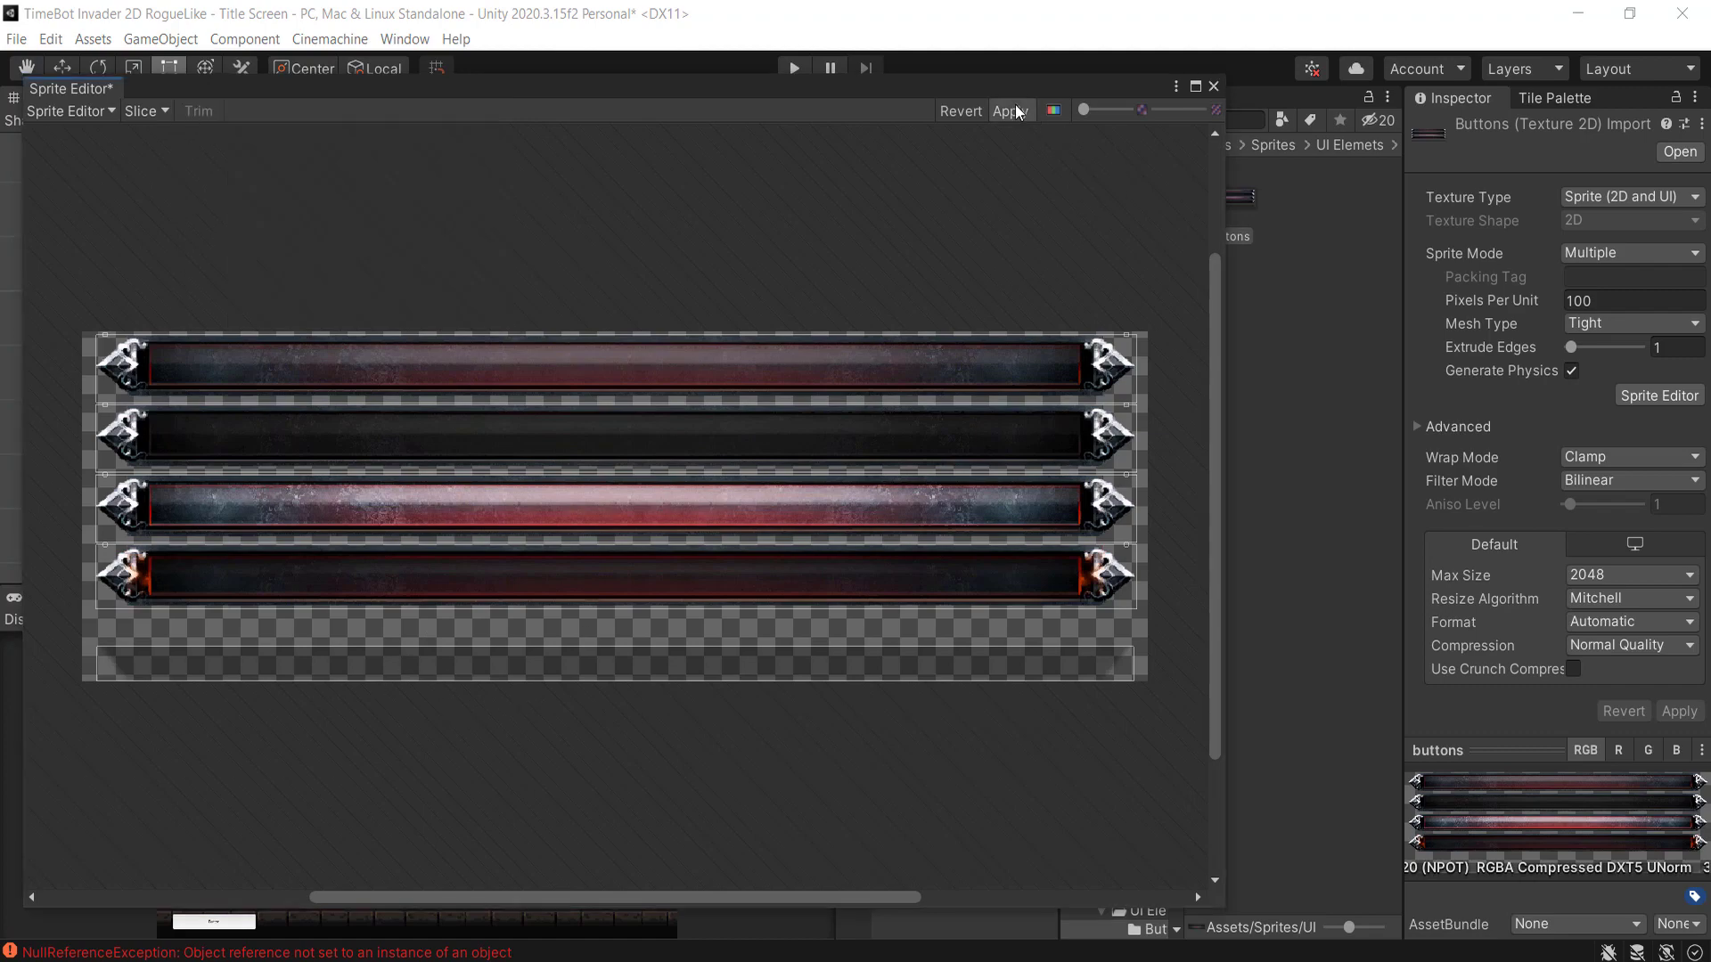
{"action": "left_click", "coordinate": [1214, 87]}
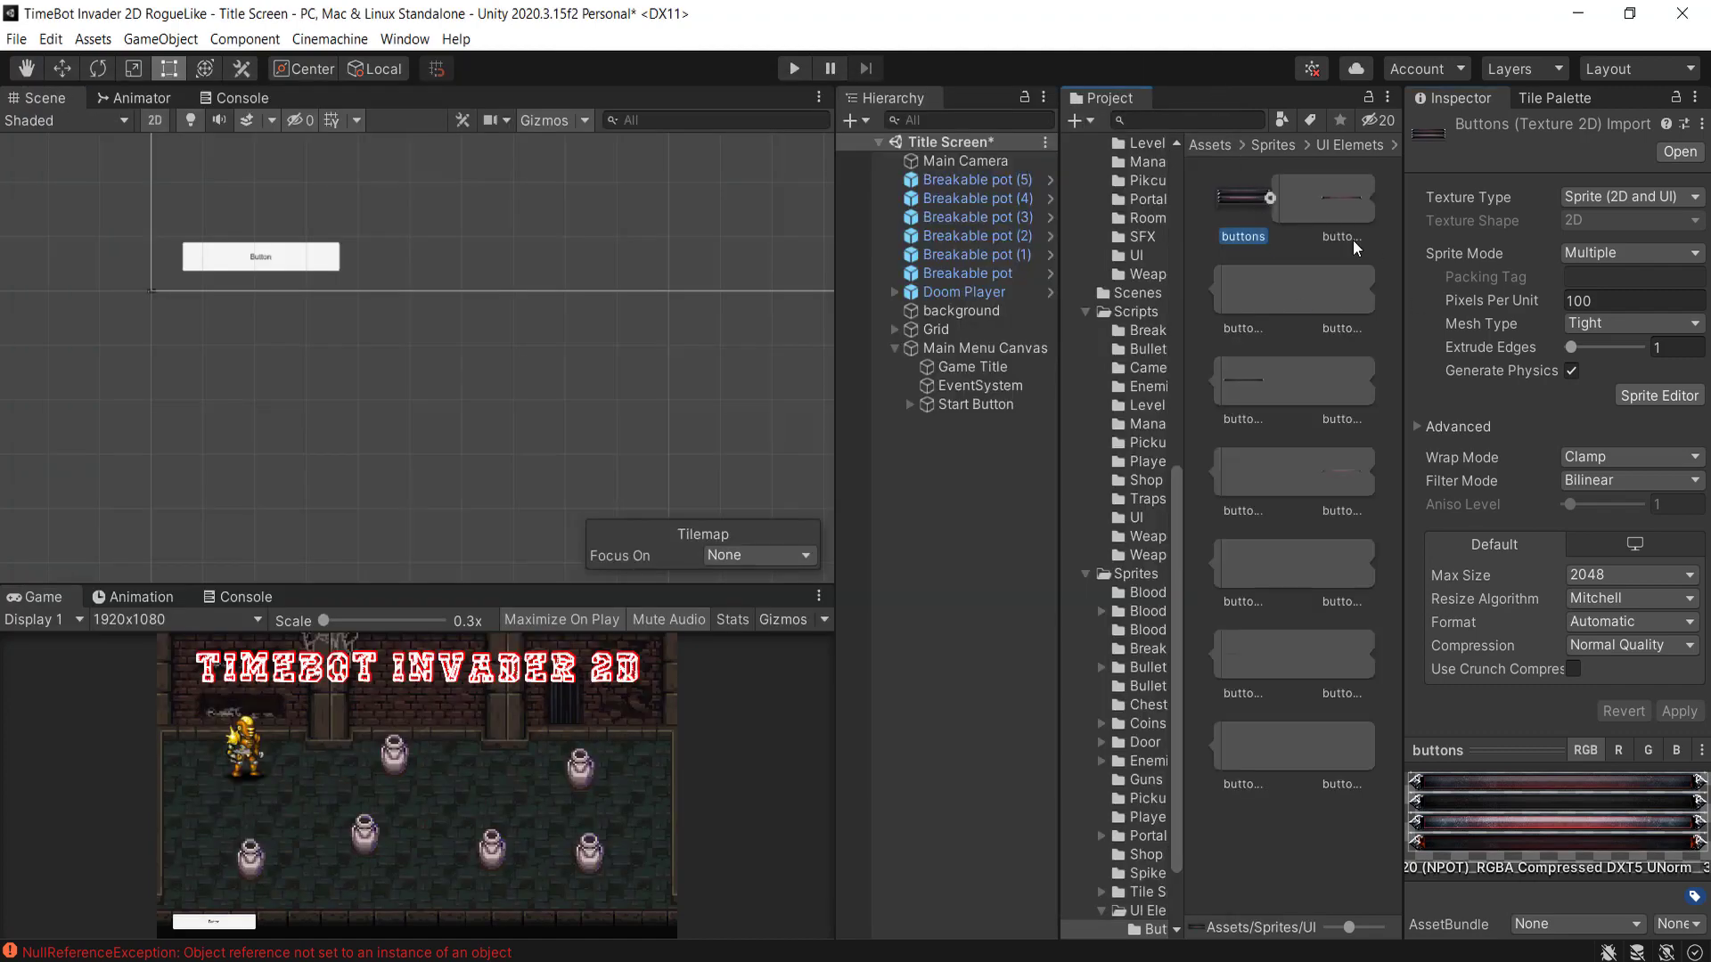
- Set the Highlighted Color of Start Button's Button component to red (FF0000)
{"action": "left_click", "coordinate": [973, 405]}
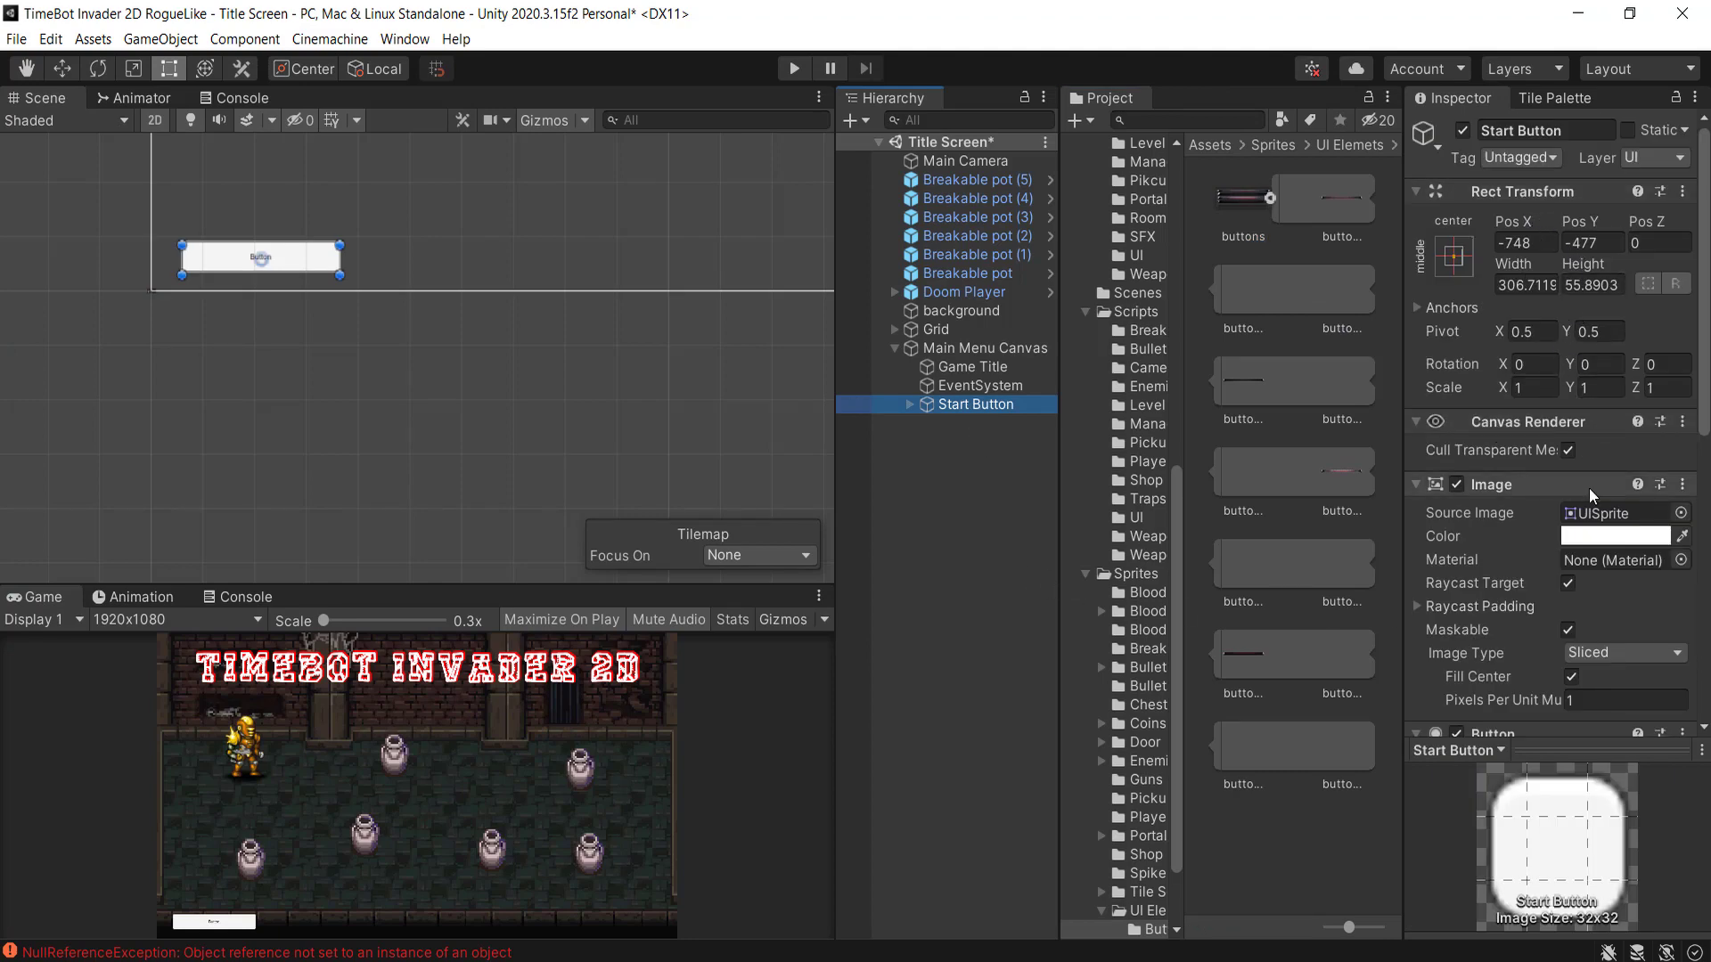
{"action": "scroll", "coordinate": [1587, 547], "scroll_direction": "down", "scroll_amount": 5}
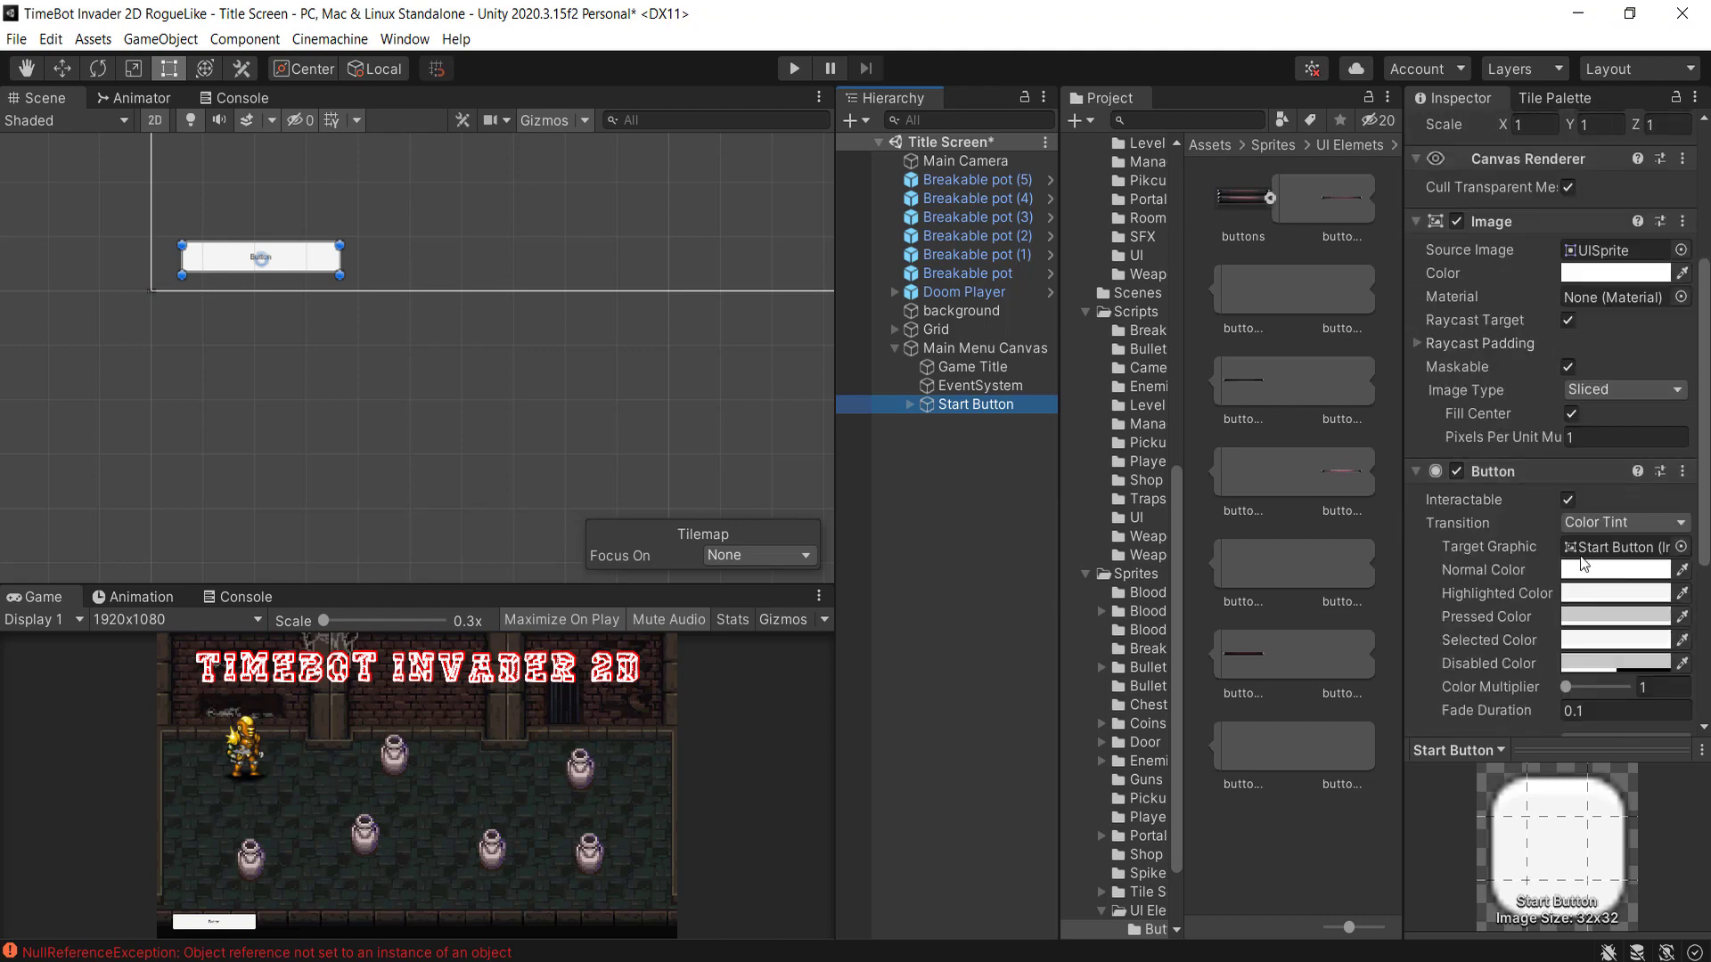
{"action": "scroll", "coordinate": [1582, 588], "scroll_direction": "down", "scroll_amount": 5}
{"action": "scroll", "coordinate": [1559, 416], "scroll_direction": "up", "scroll_amount": 3}
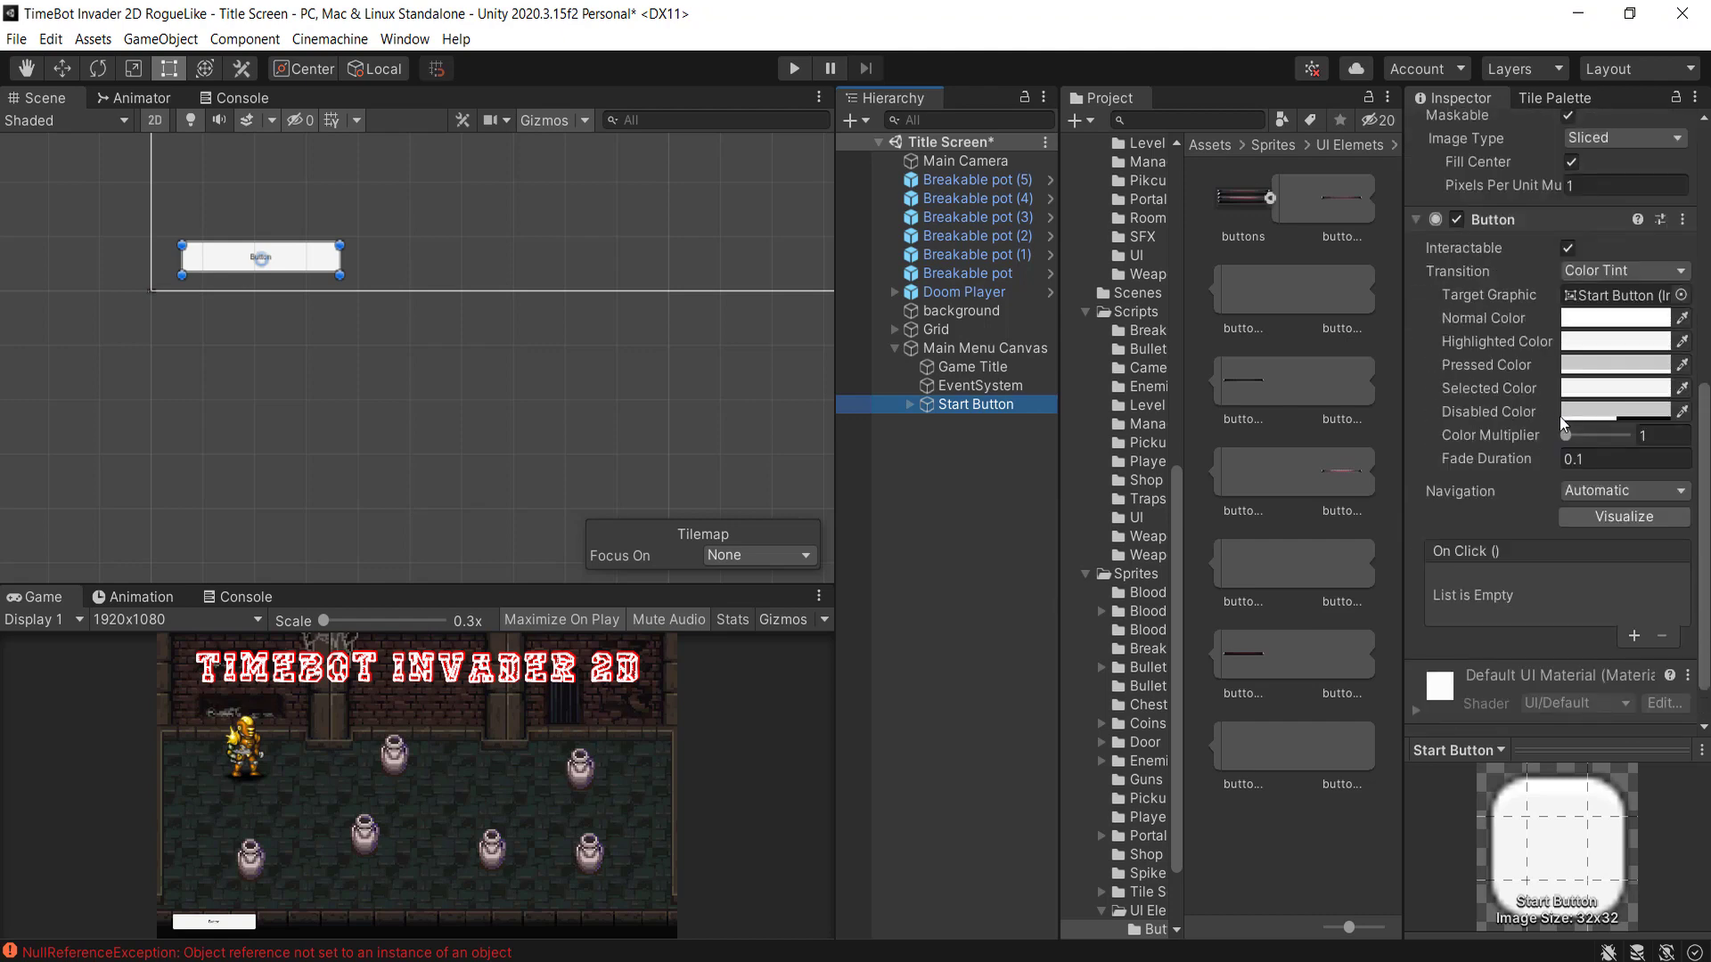
{"action": "scroll", "coordinate": [1515, 579], "scroll_direction": "down", "scroll_amount": 1}
{"action": "left_click", "coordinate": [1613, 318]}
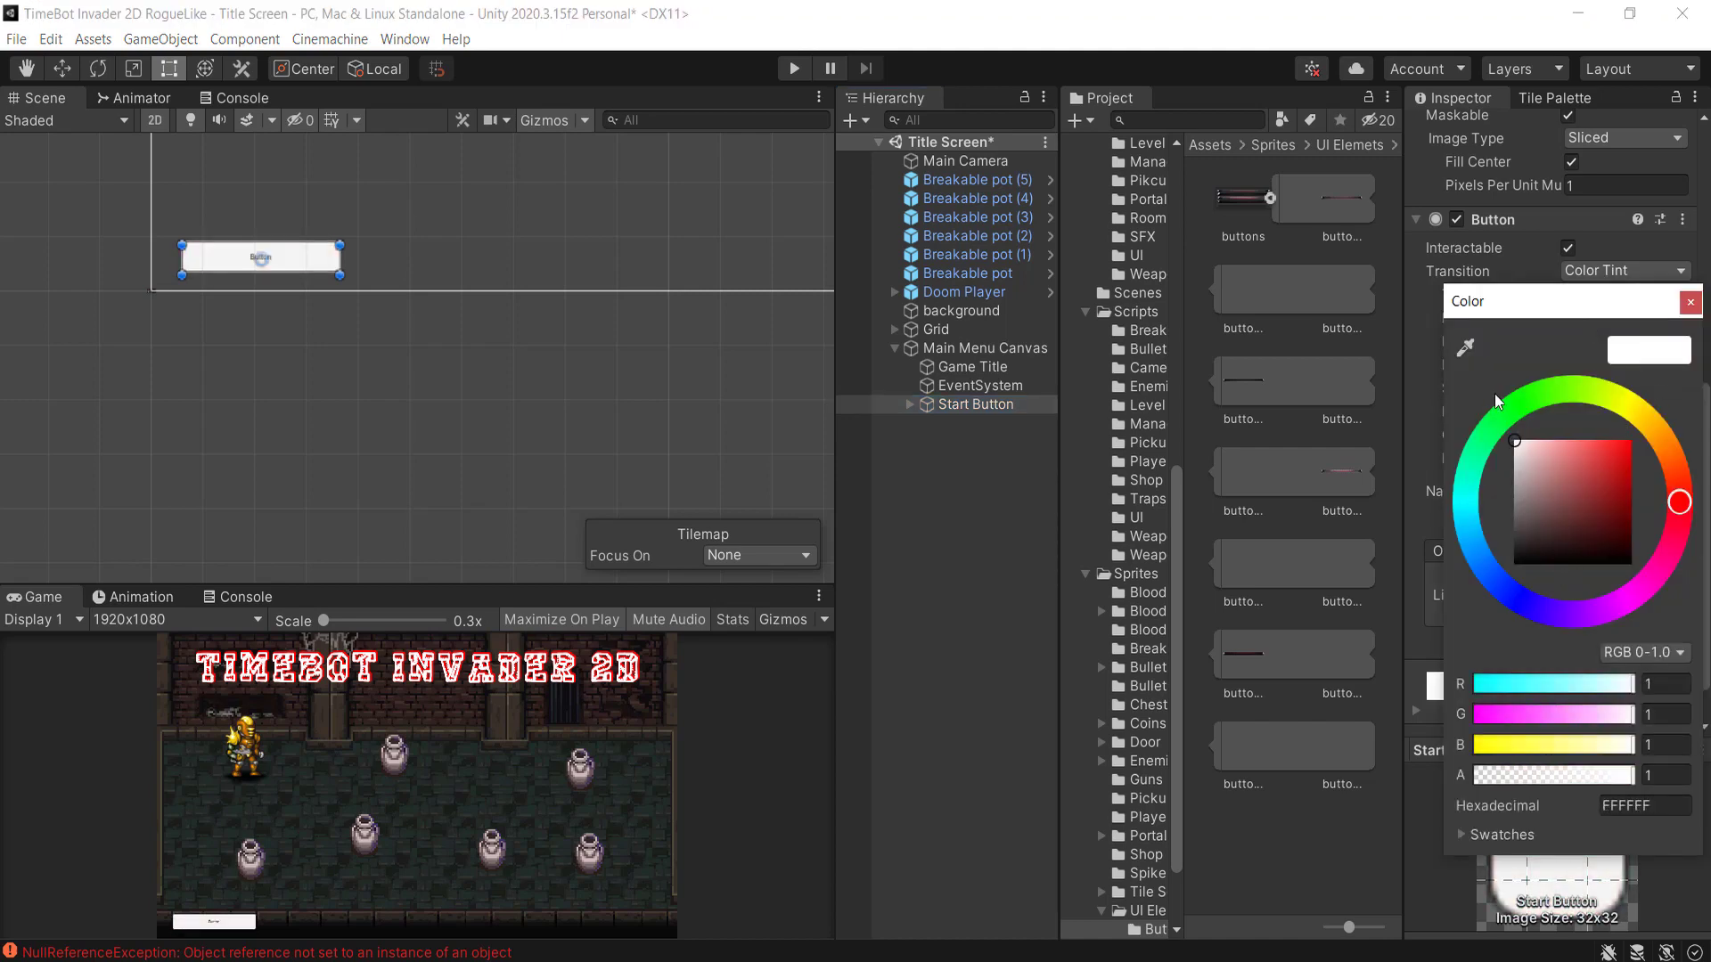
{"action": "left_click", "coordinate": [1690, 302]}
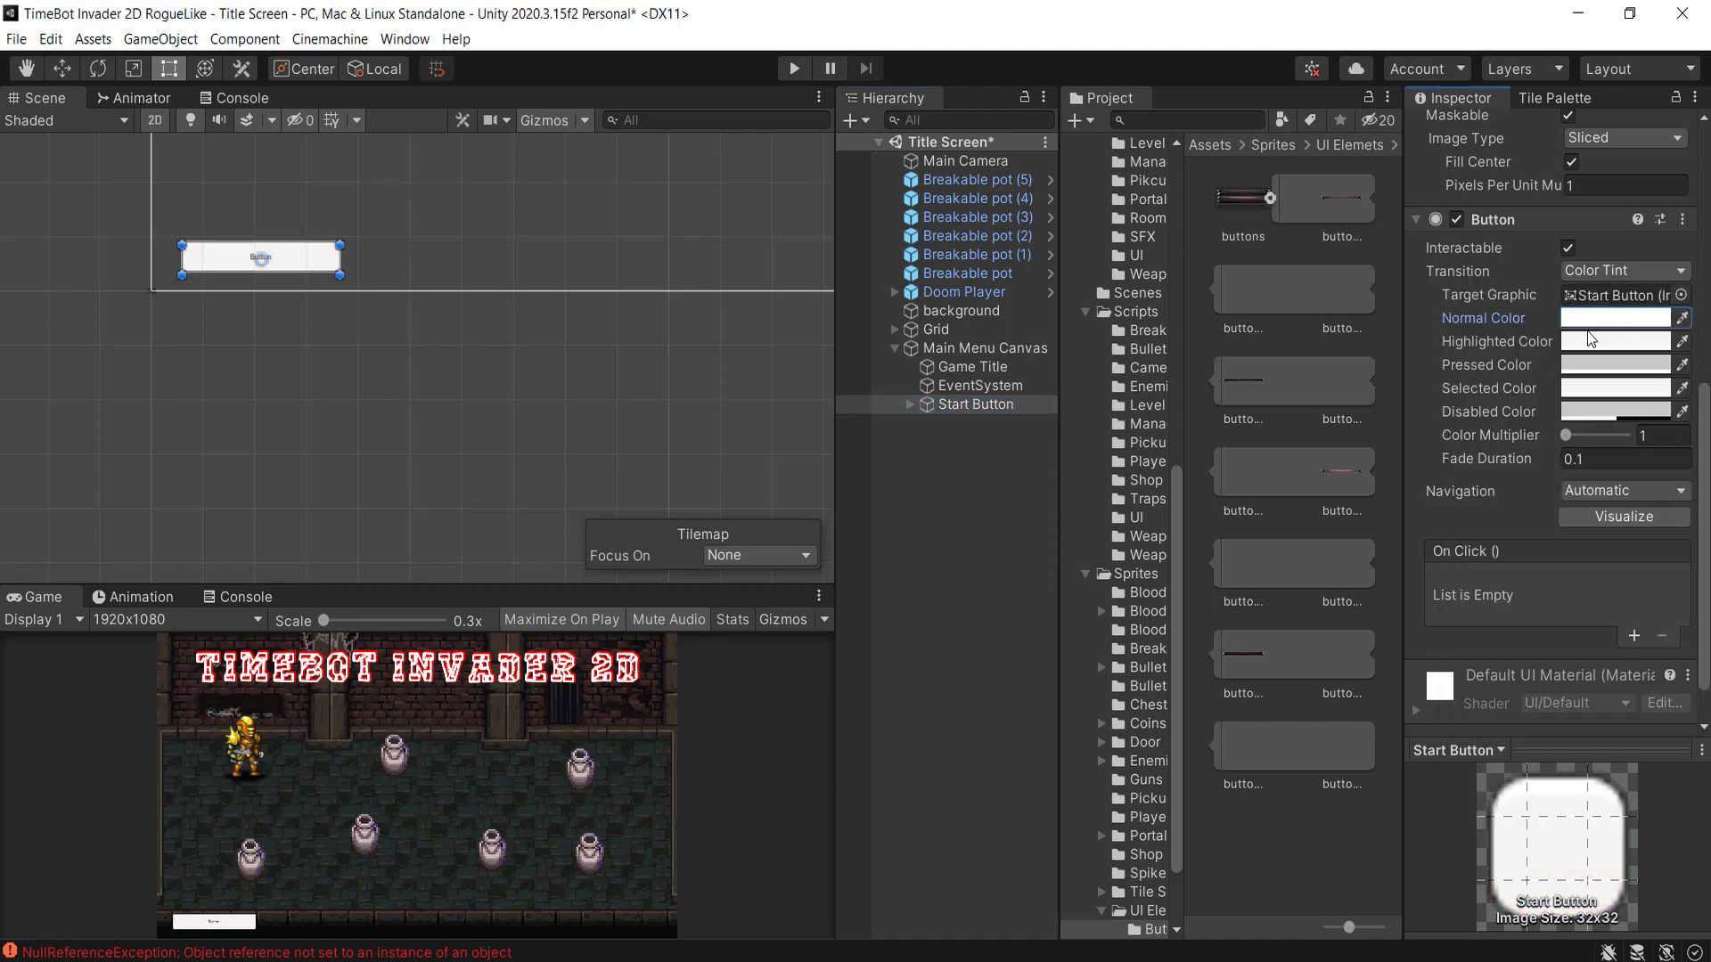
{"action": "left_click", "coordinate": [1583, 343]}
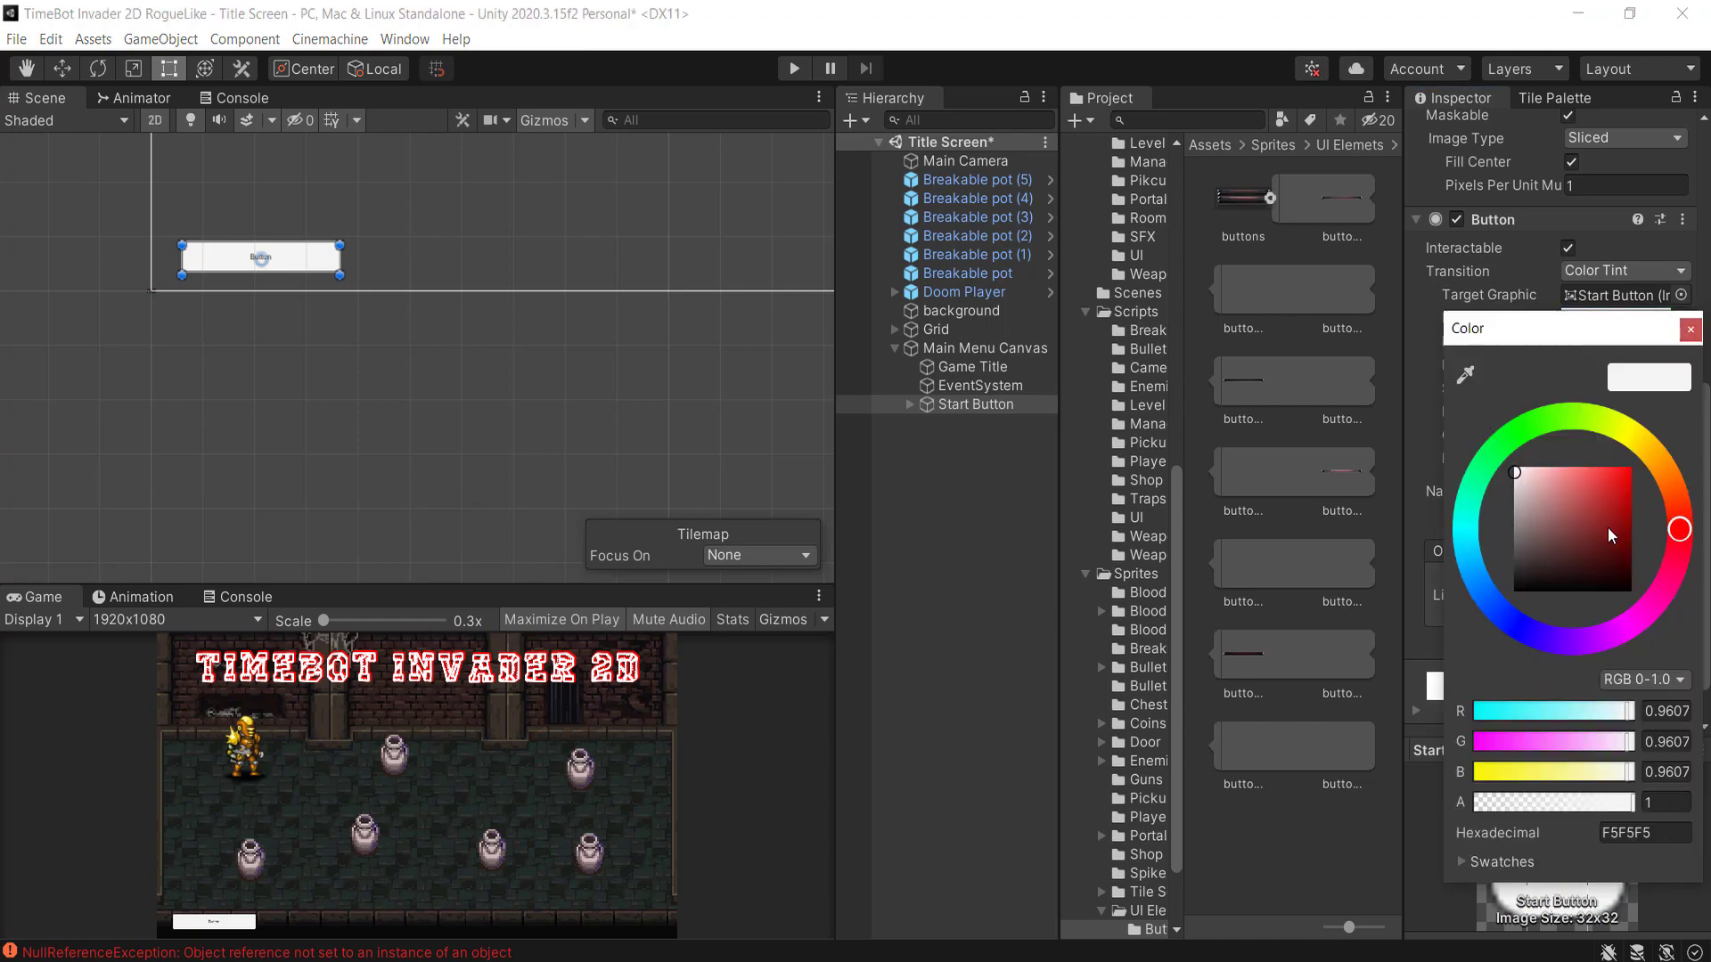
{"action": "left_click_drag", "start_coordinate": [1608, 526], "coordinate": [1632, 468]}
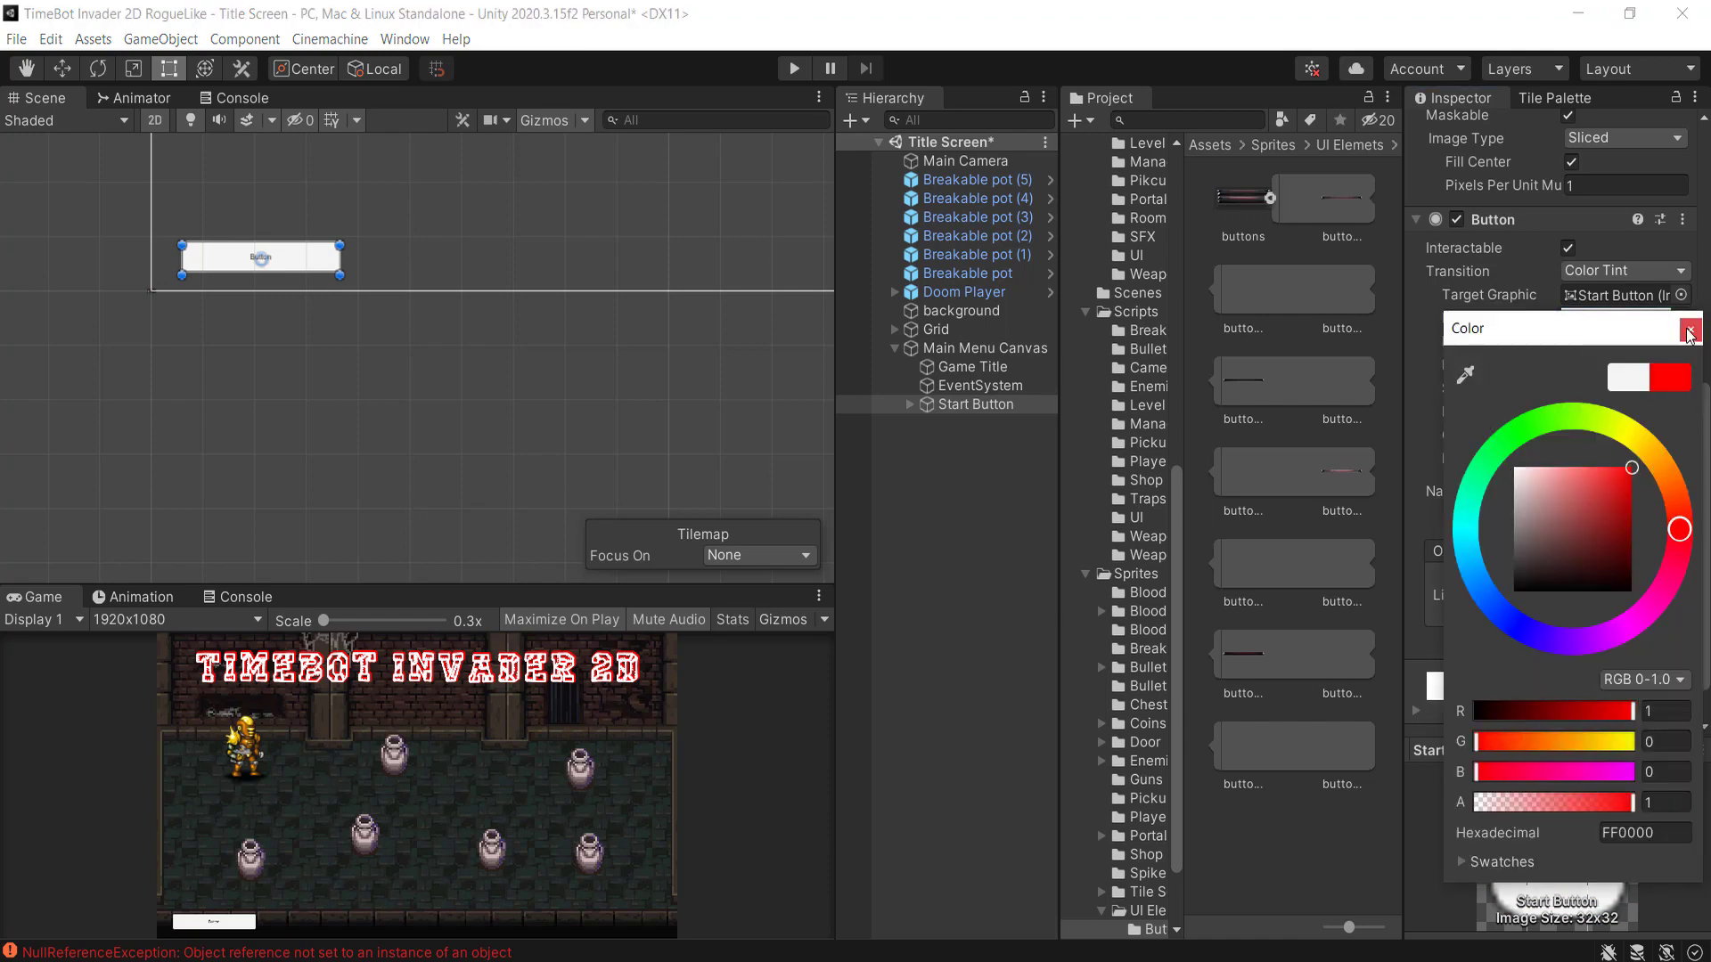
- Set the Pressed Color of Start Button's Button component to green
{"action": "left_click", "coordinate": [1689, 331]}
{"action": "left_click", "coordinate": [1579, 361]}
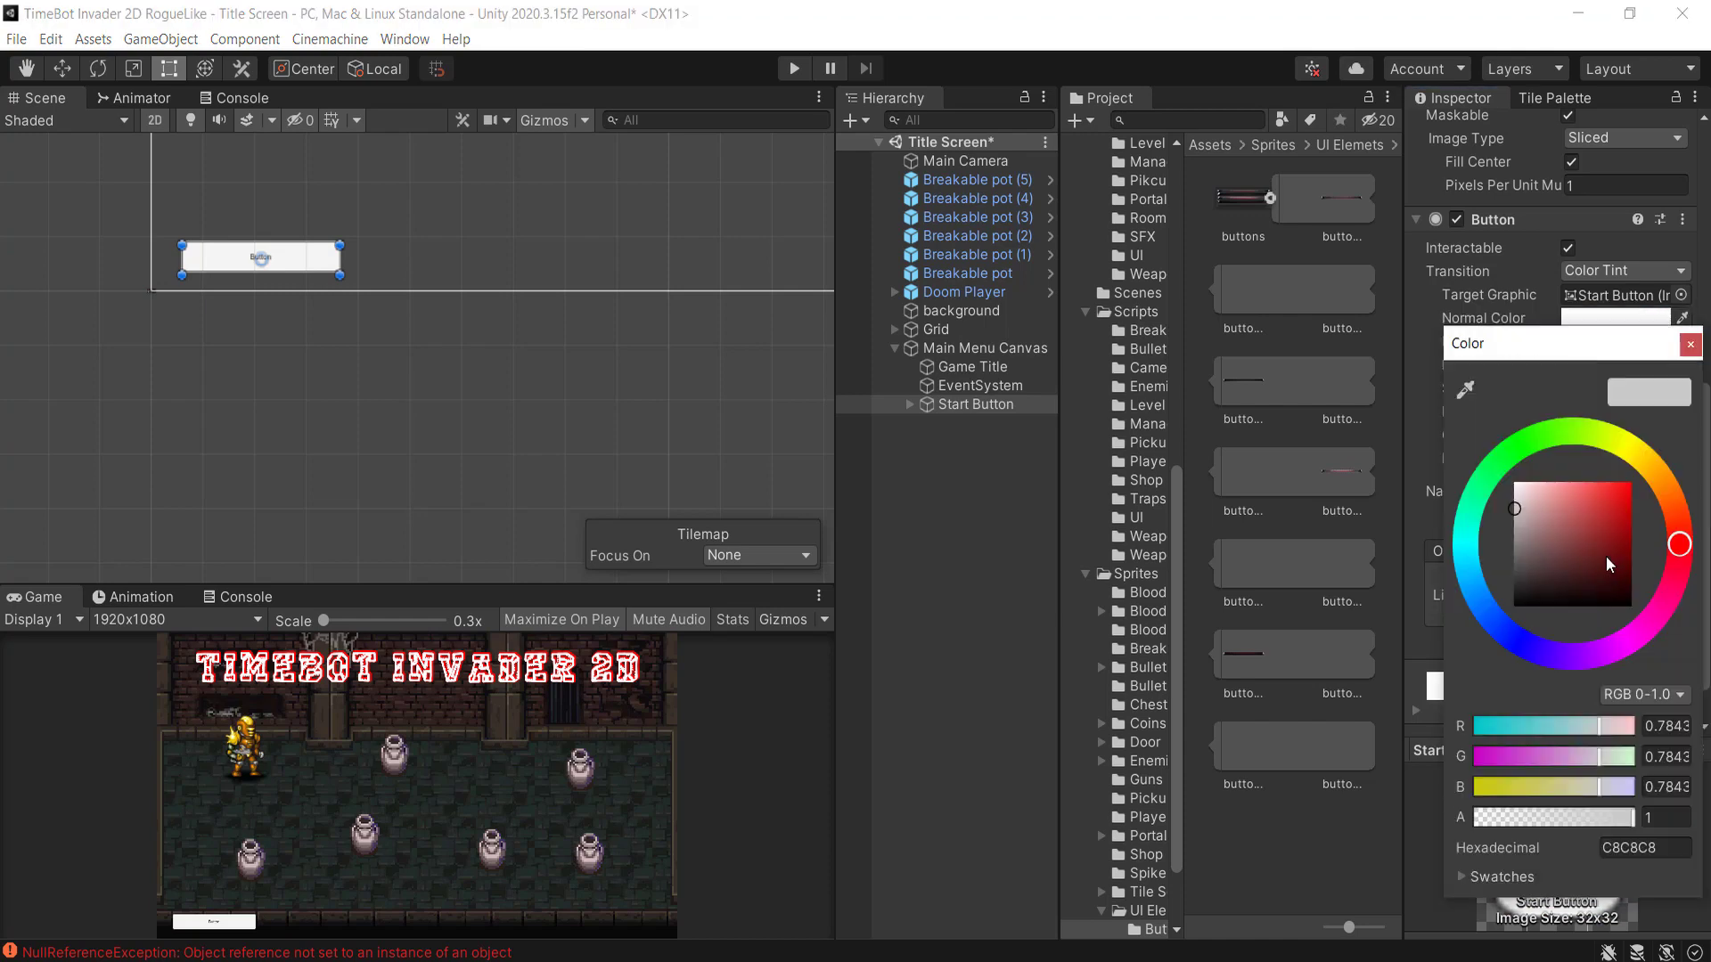
{"action": "left_click_drag", "start_coordinate": [1678, 546], "coordinate": [1612, 434]}
{"action": "left_click_drag", "start_coordinate": [1604, 504], "coordinate": [1655, 498]}
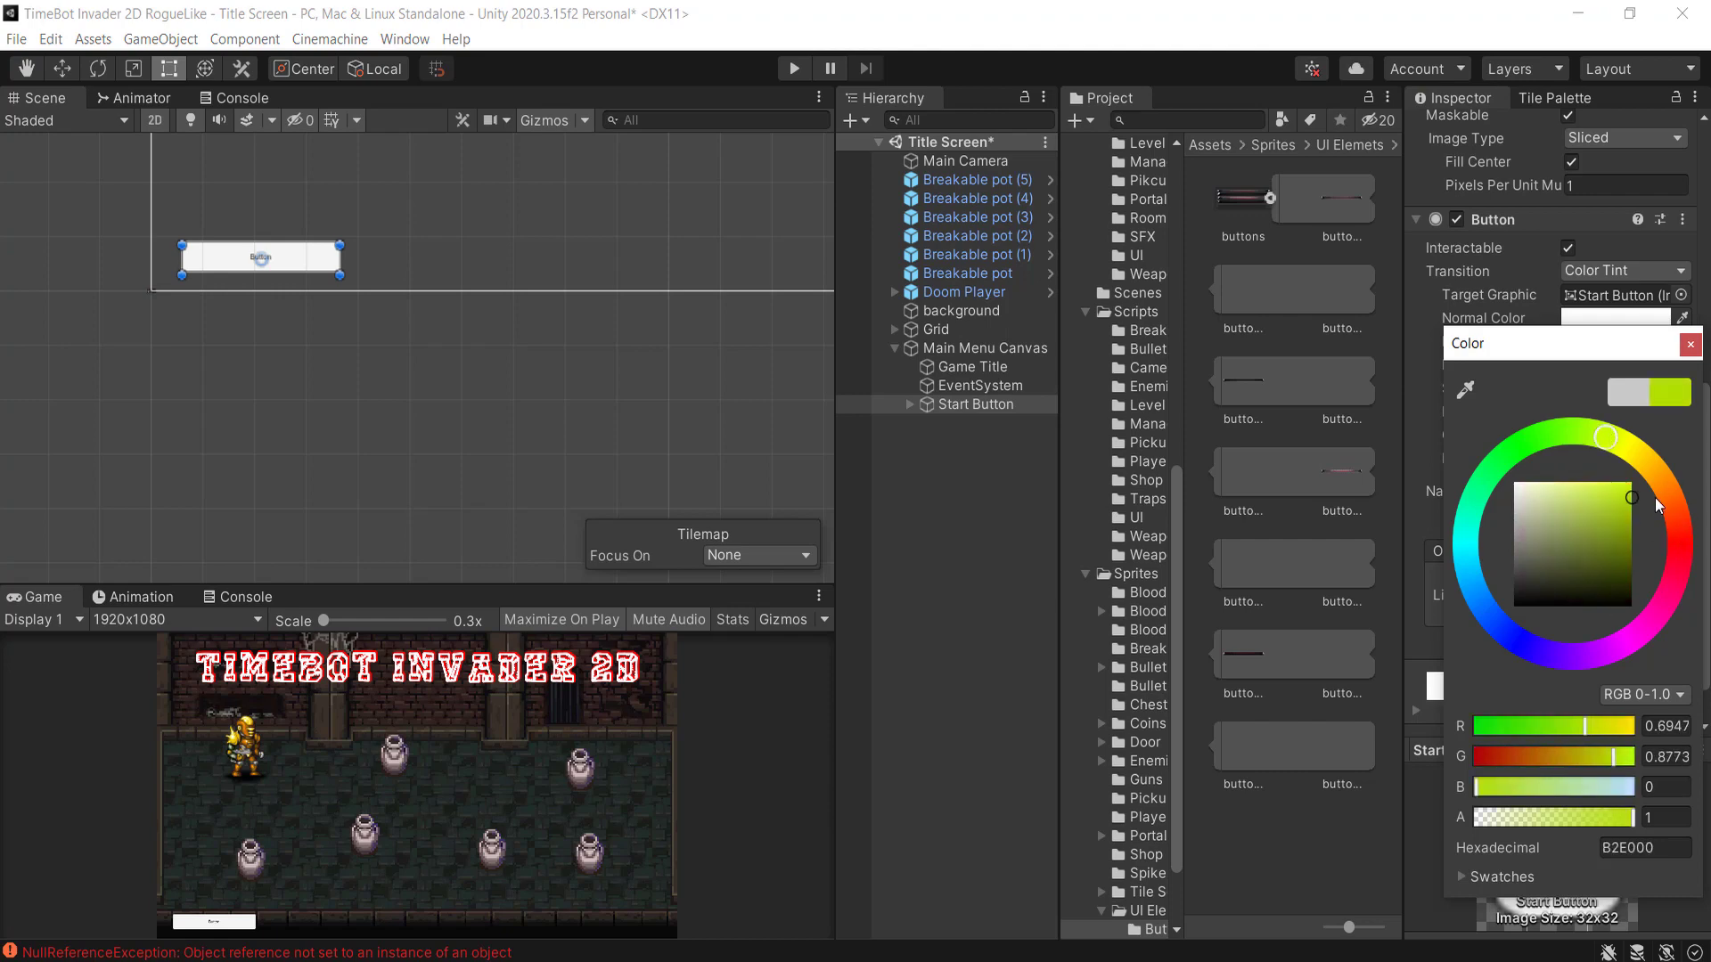
{"action": "left_click_drag", "start_coordinate": [1602, 437], "coordinate": [1549, 431]}
{"action": "left_click", "coordinate": [1690, 344]}
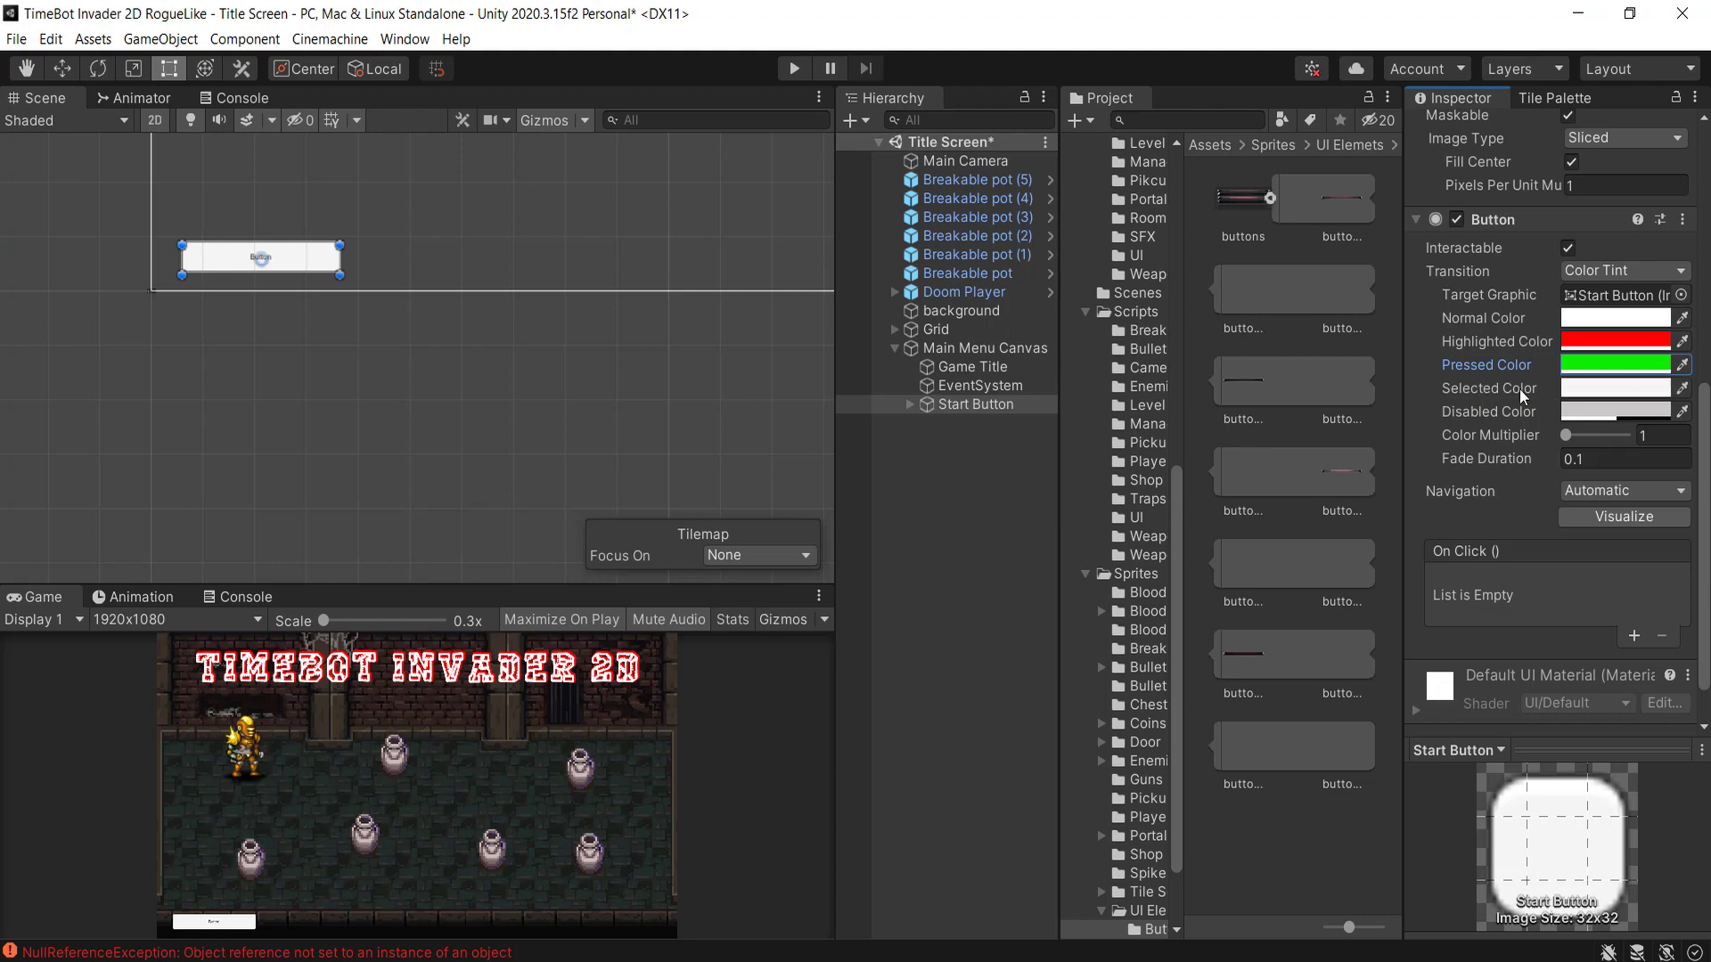
- Run the scene, test Start Button's highlighted and pressed colors in the game view, and stop play mode
{"action": "left_click", "coordinate": [794, 69]}
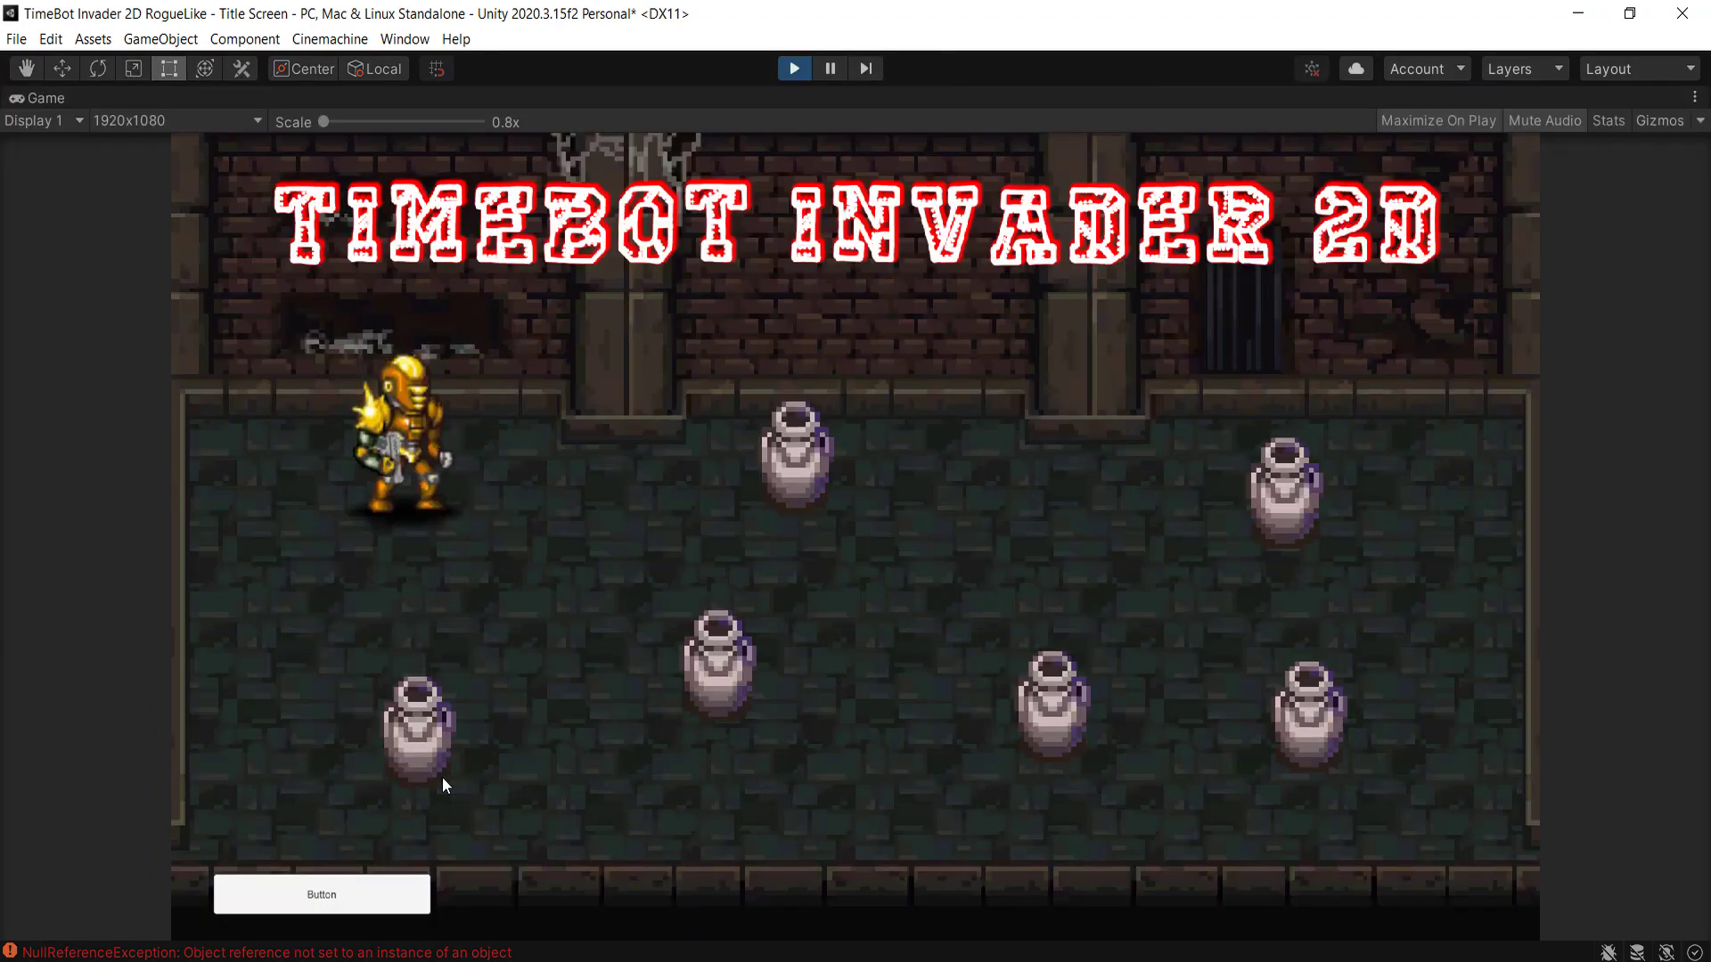
{"action": "left_click", "coordinate": [359, 896]}
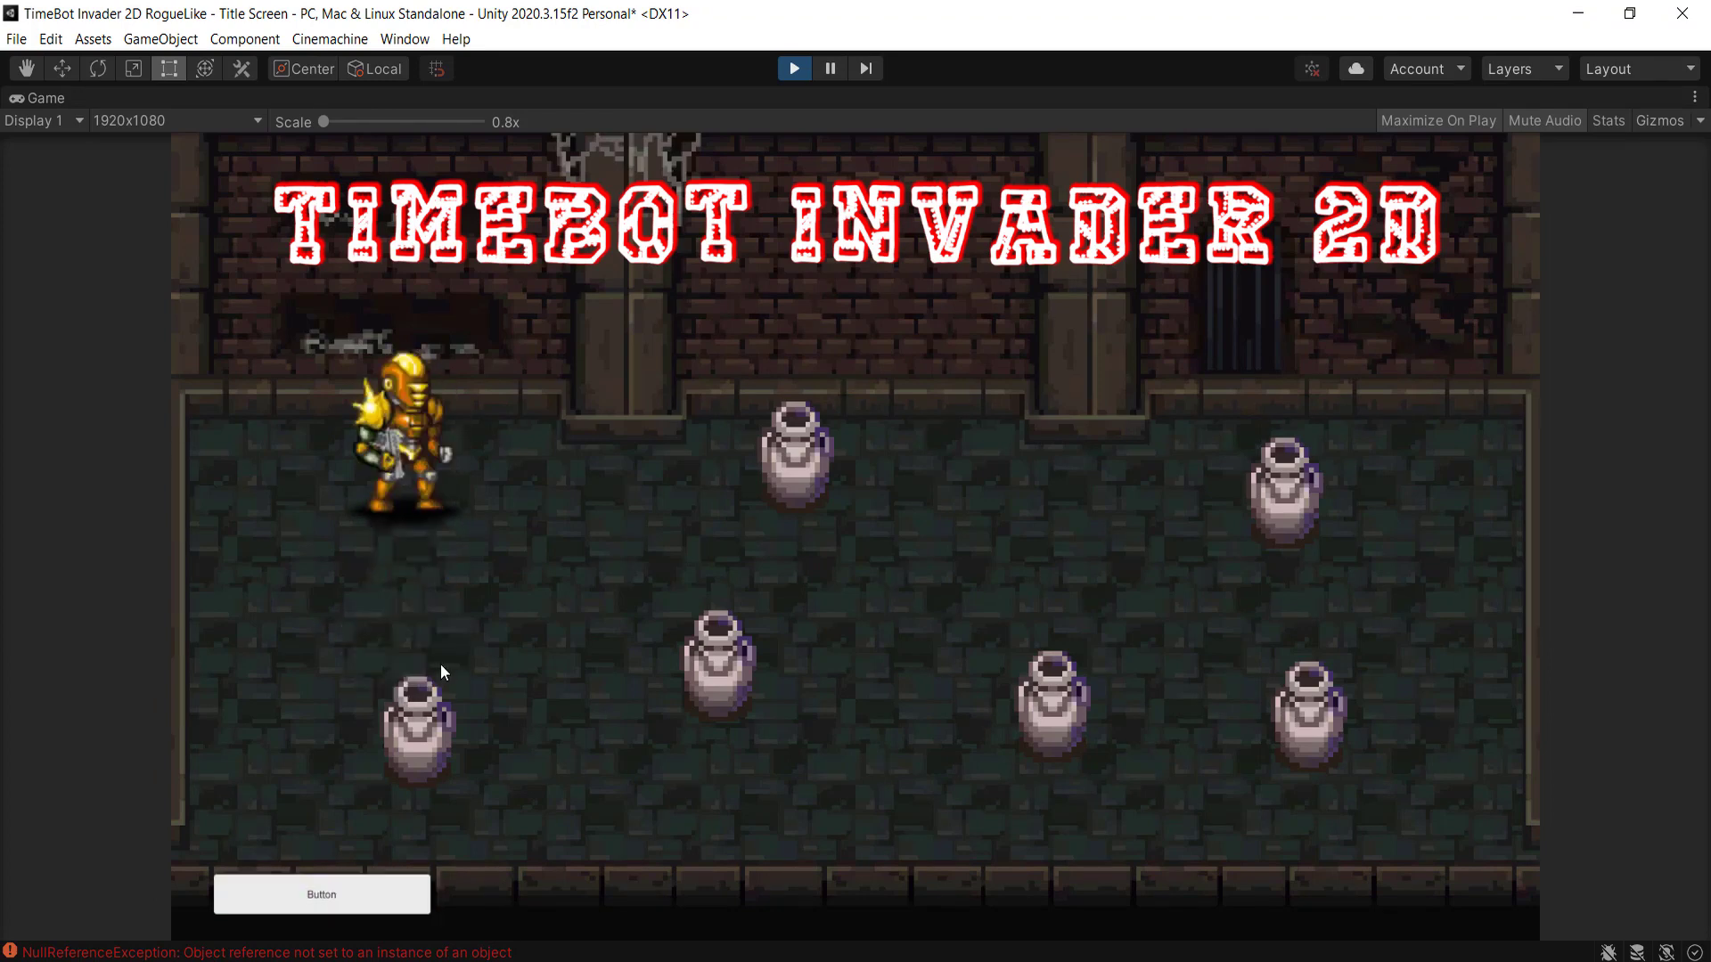
{"action": "left_click", "coordinate": [291, 653]}
{"action": "left_click", "coordinate": [793, 69]}
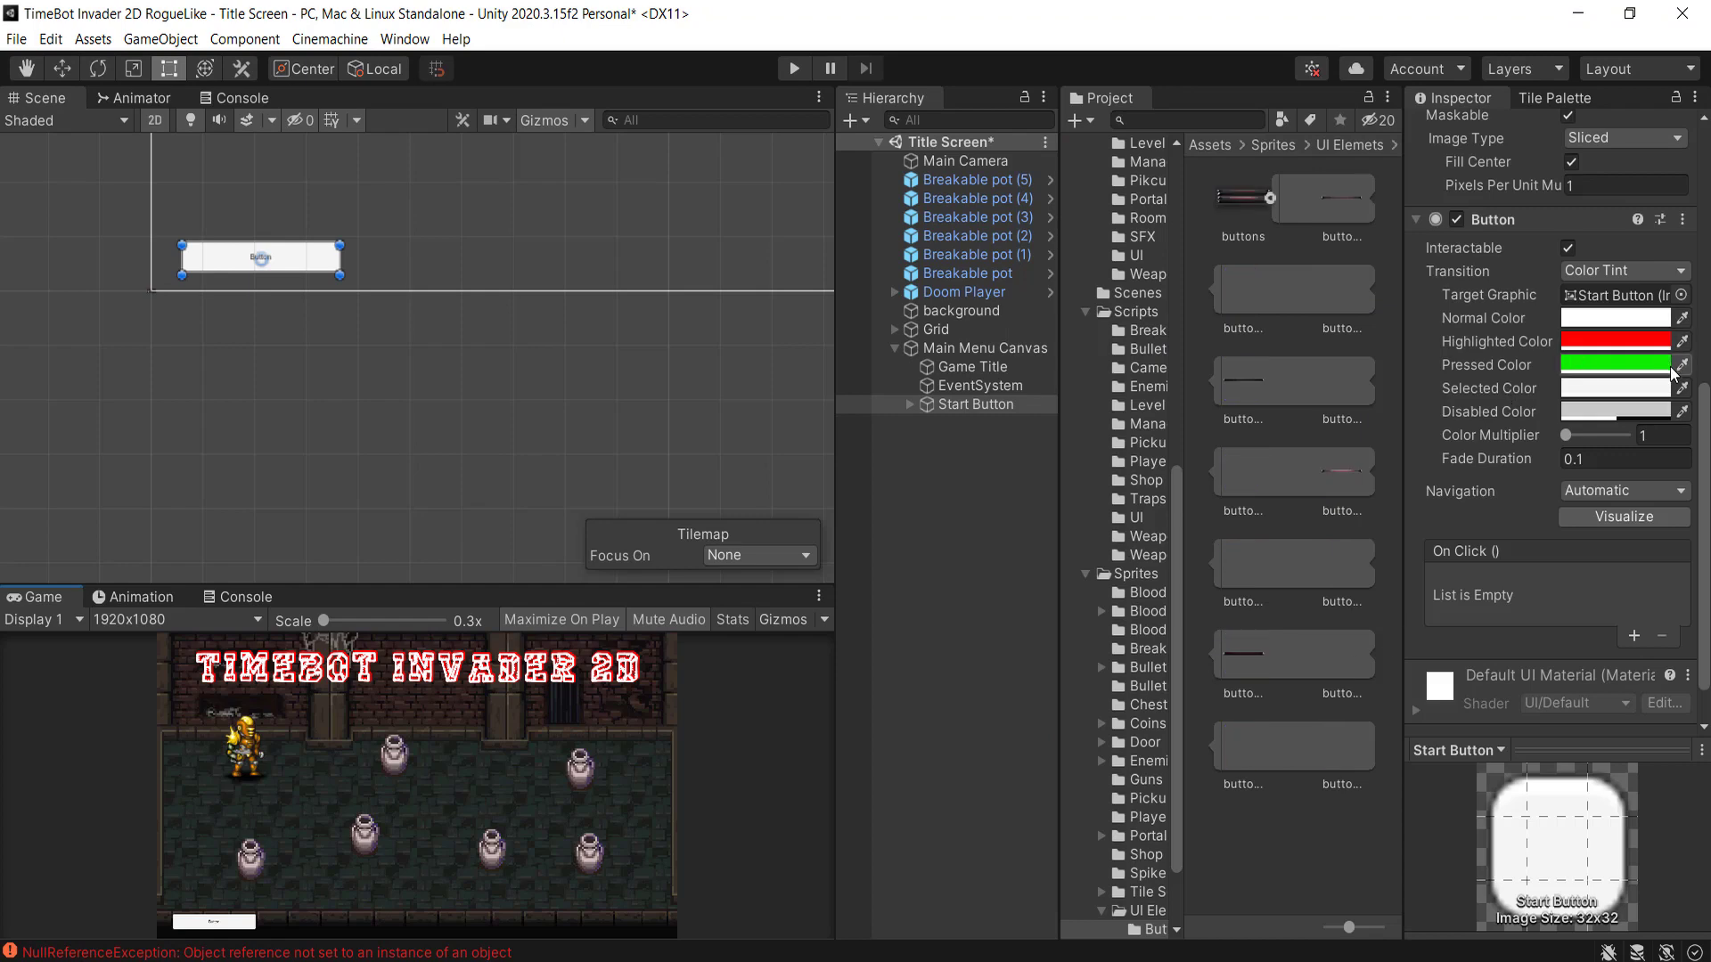
- Examine the individual slices of the buttons sheet in the Sprite Editor and the Buttons folder, and close the editor
{"action": "scroll", "coordinate": [1565, 268], "scroll_direction": "up", "scroll_amount": 8}
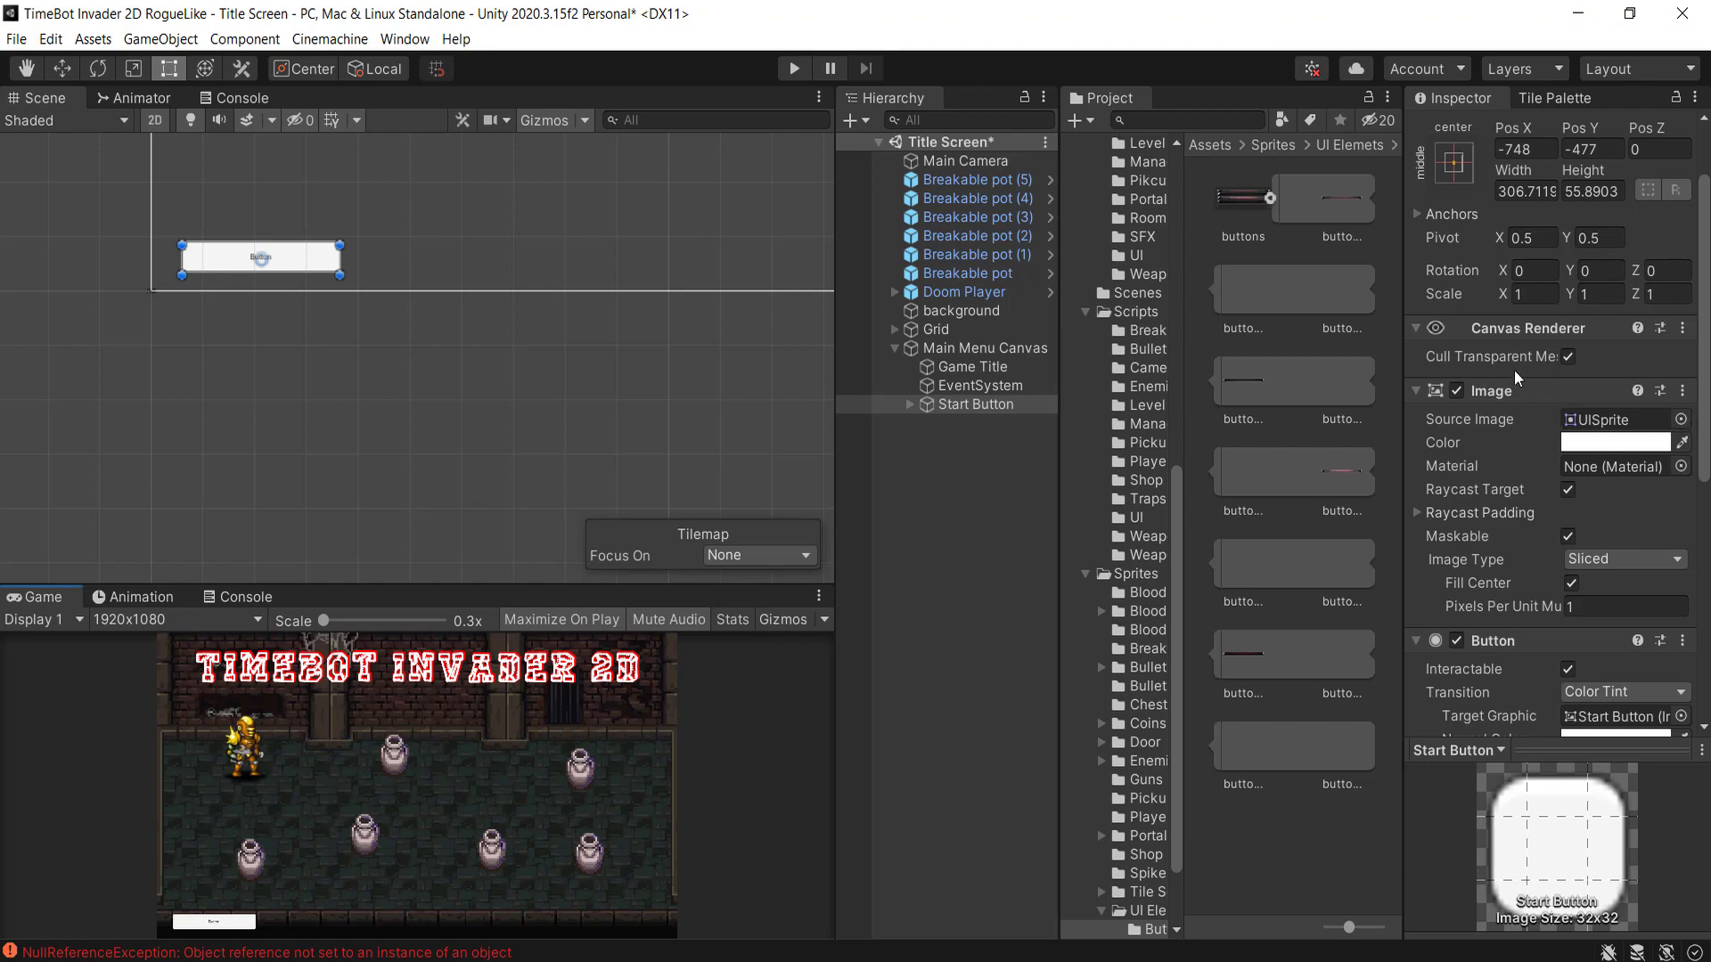
{"action": "left_click", "coordinate": [1261, 280]}
{"action": "left_click", "coordinate": [1340, 191]}
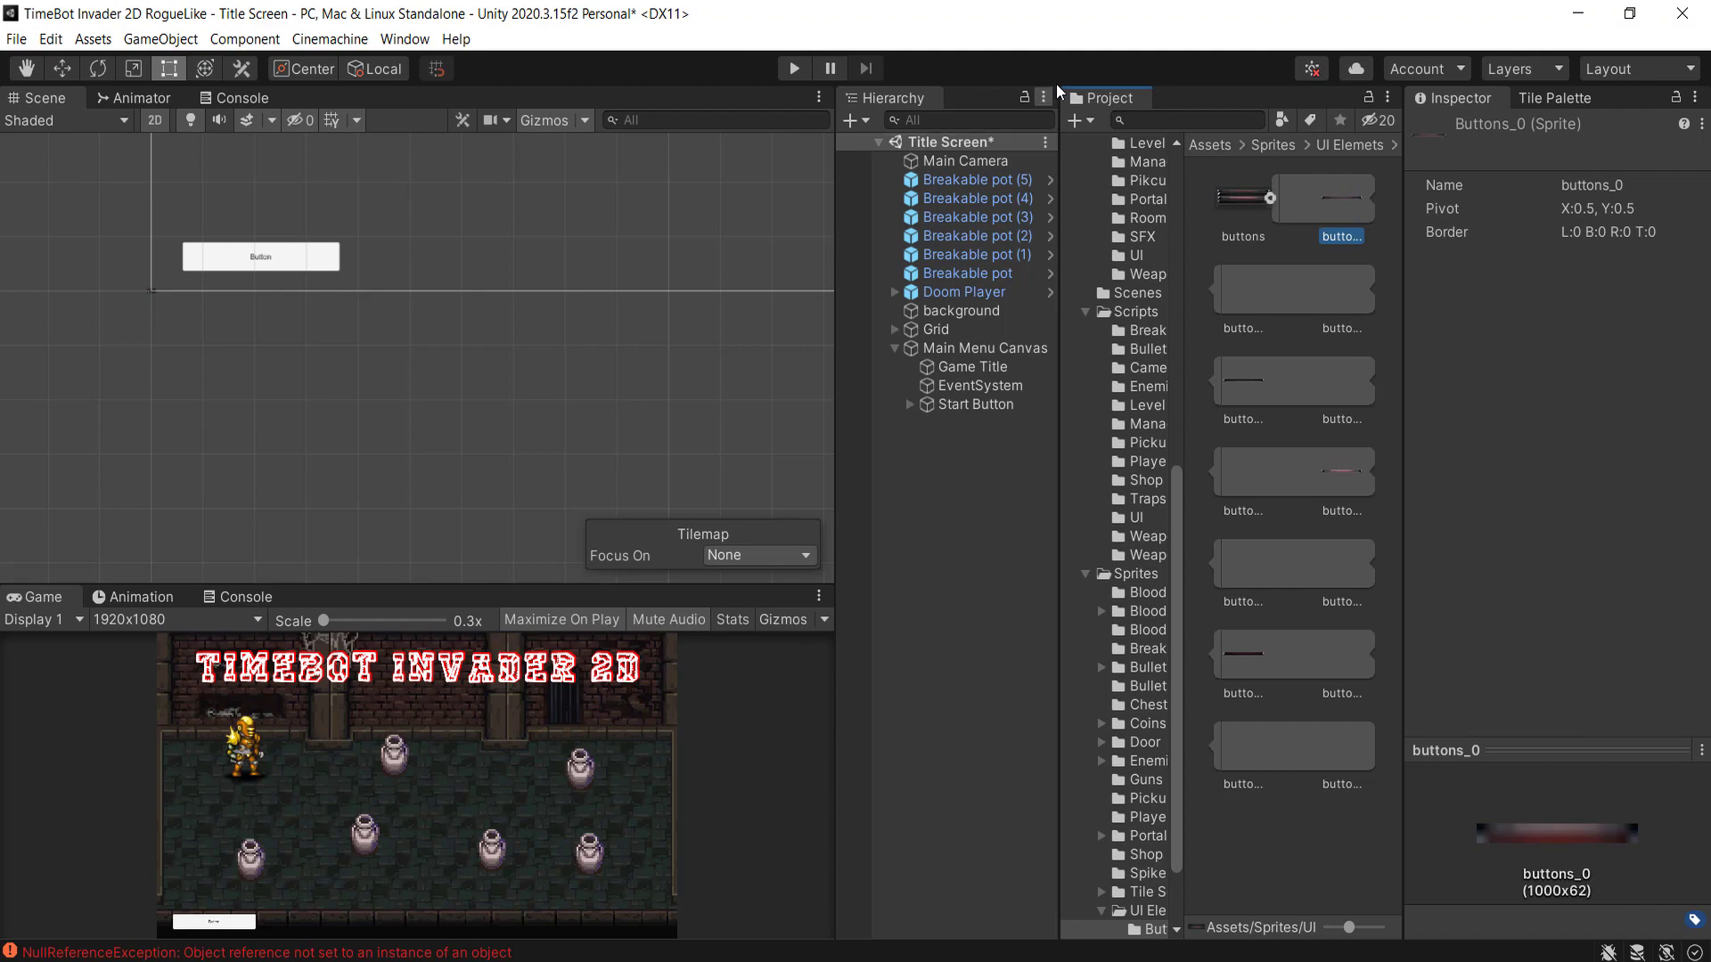
{"action": "left_click", "coordinate": [1227, 201]}
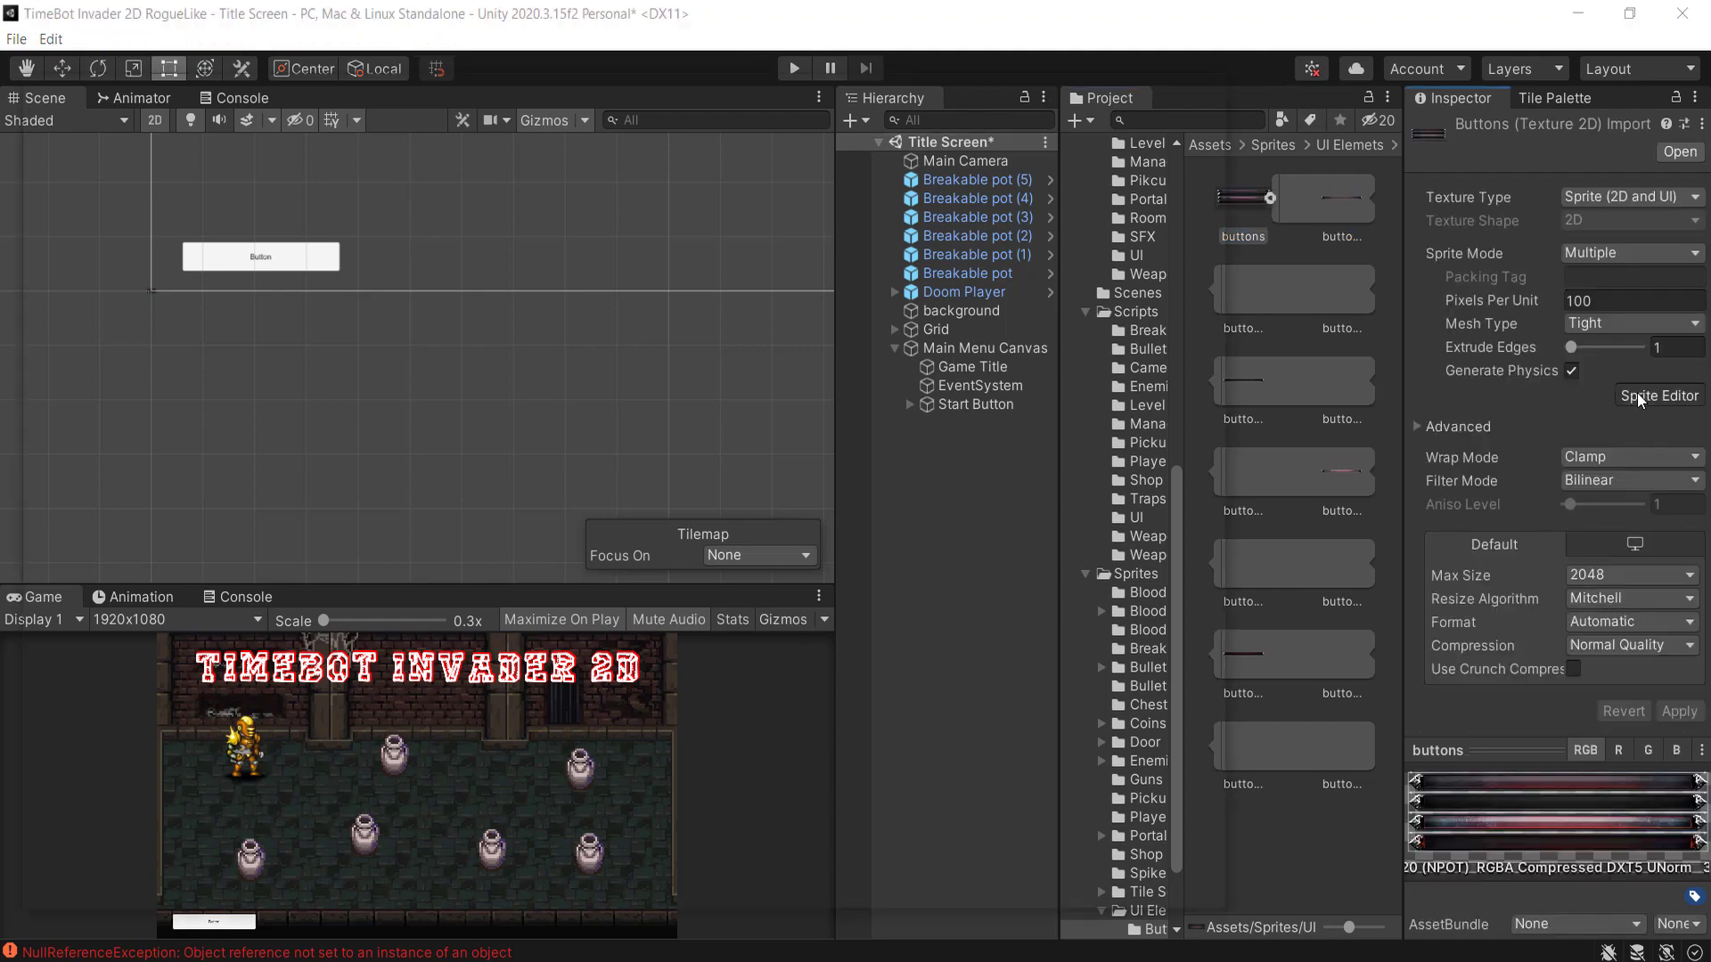
{"action": "left_click", "coordinate": [1638, 393]}
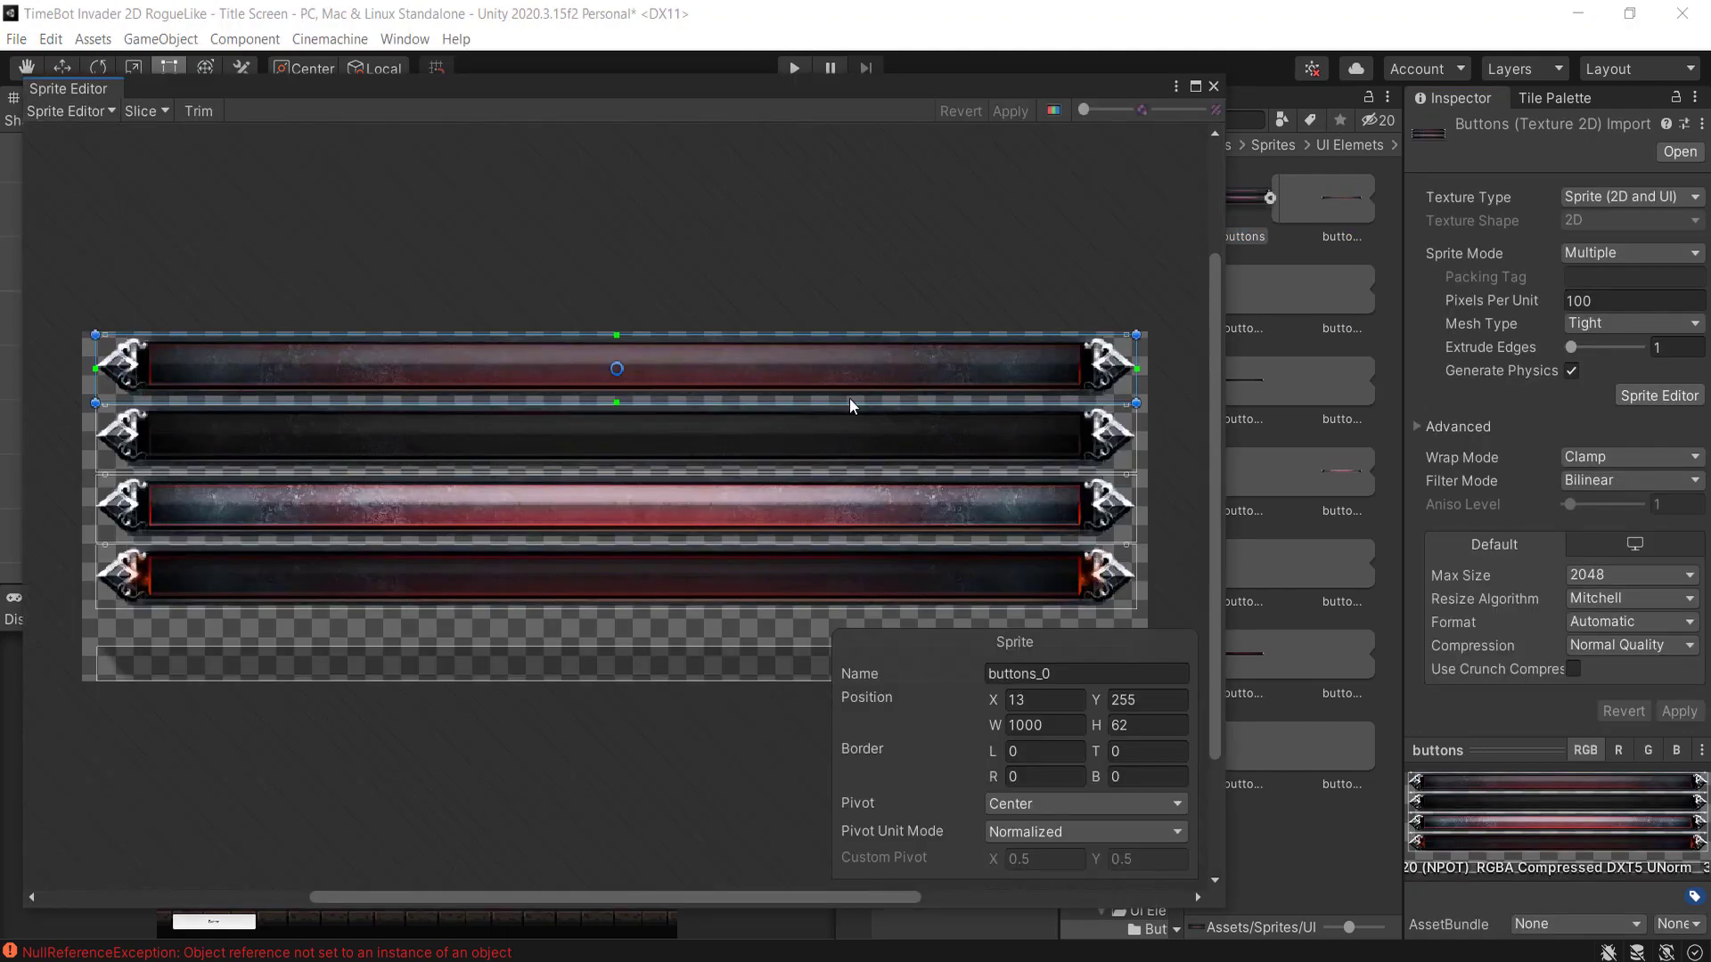
{"action": "left_click", "coordinate": [970, 432]}
{"action": "left_click", "coordinate": [989, 488]}
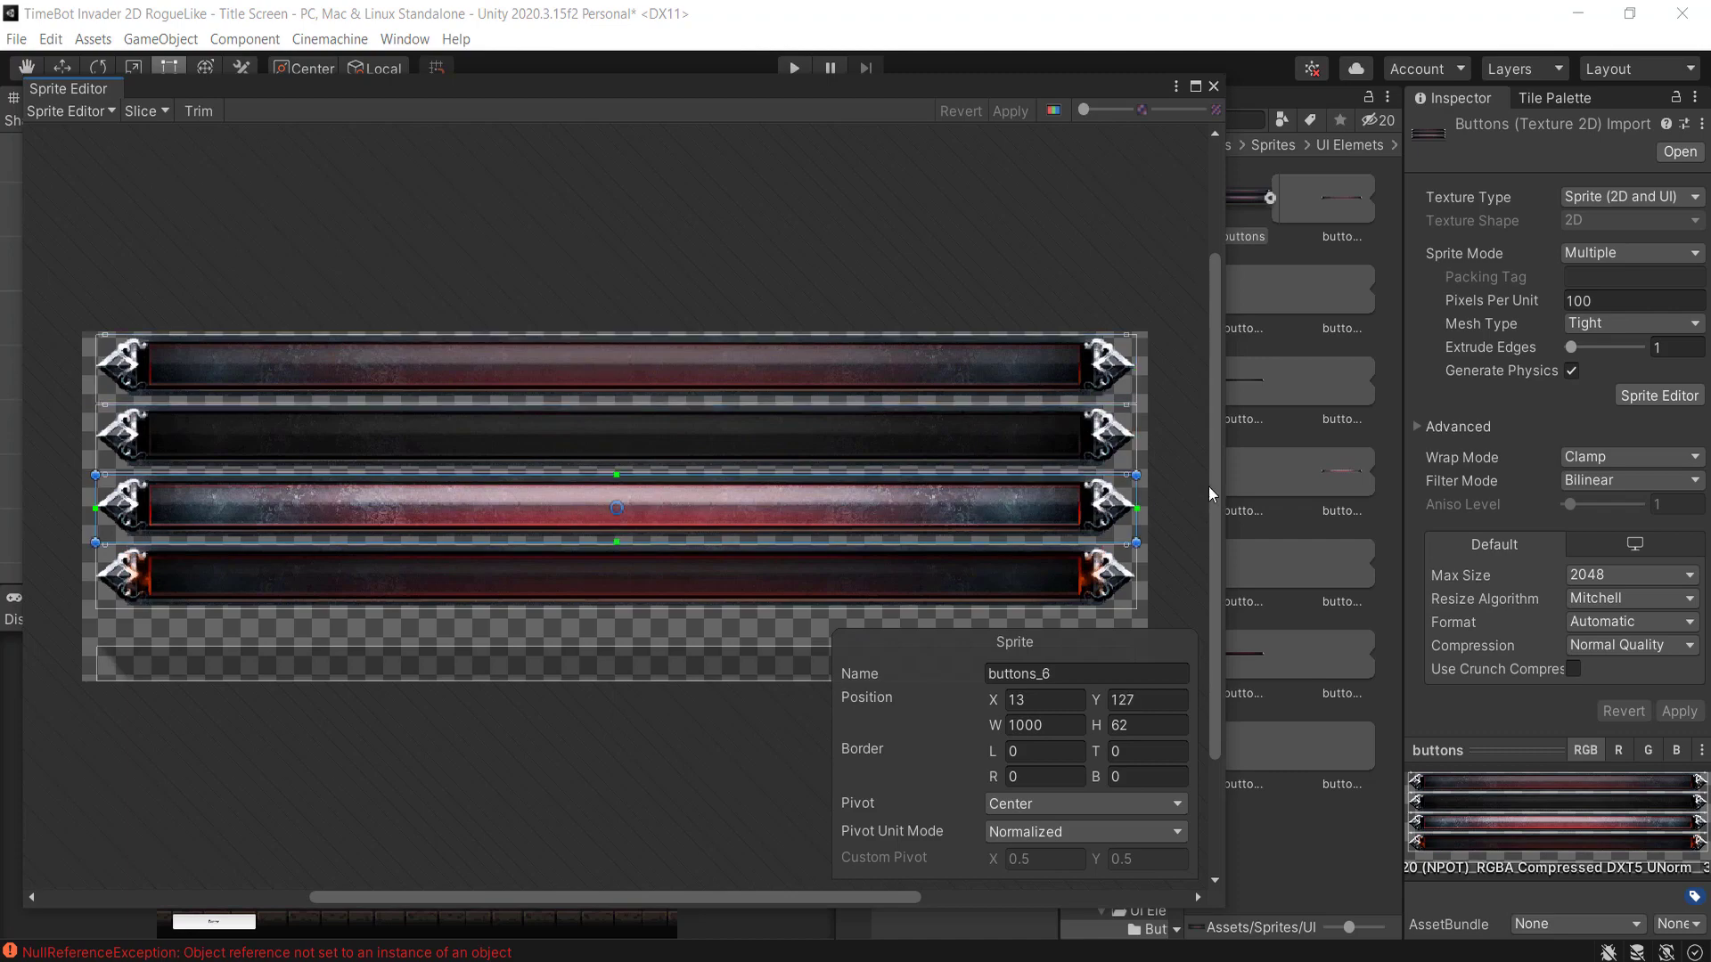
{"action": "left_click", "coordinate": [1327, 286]}
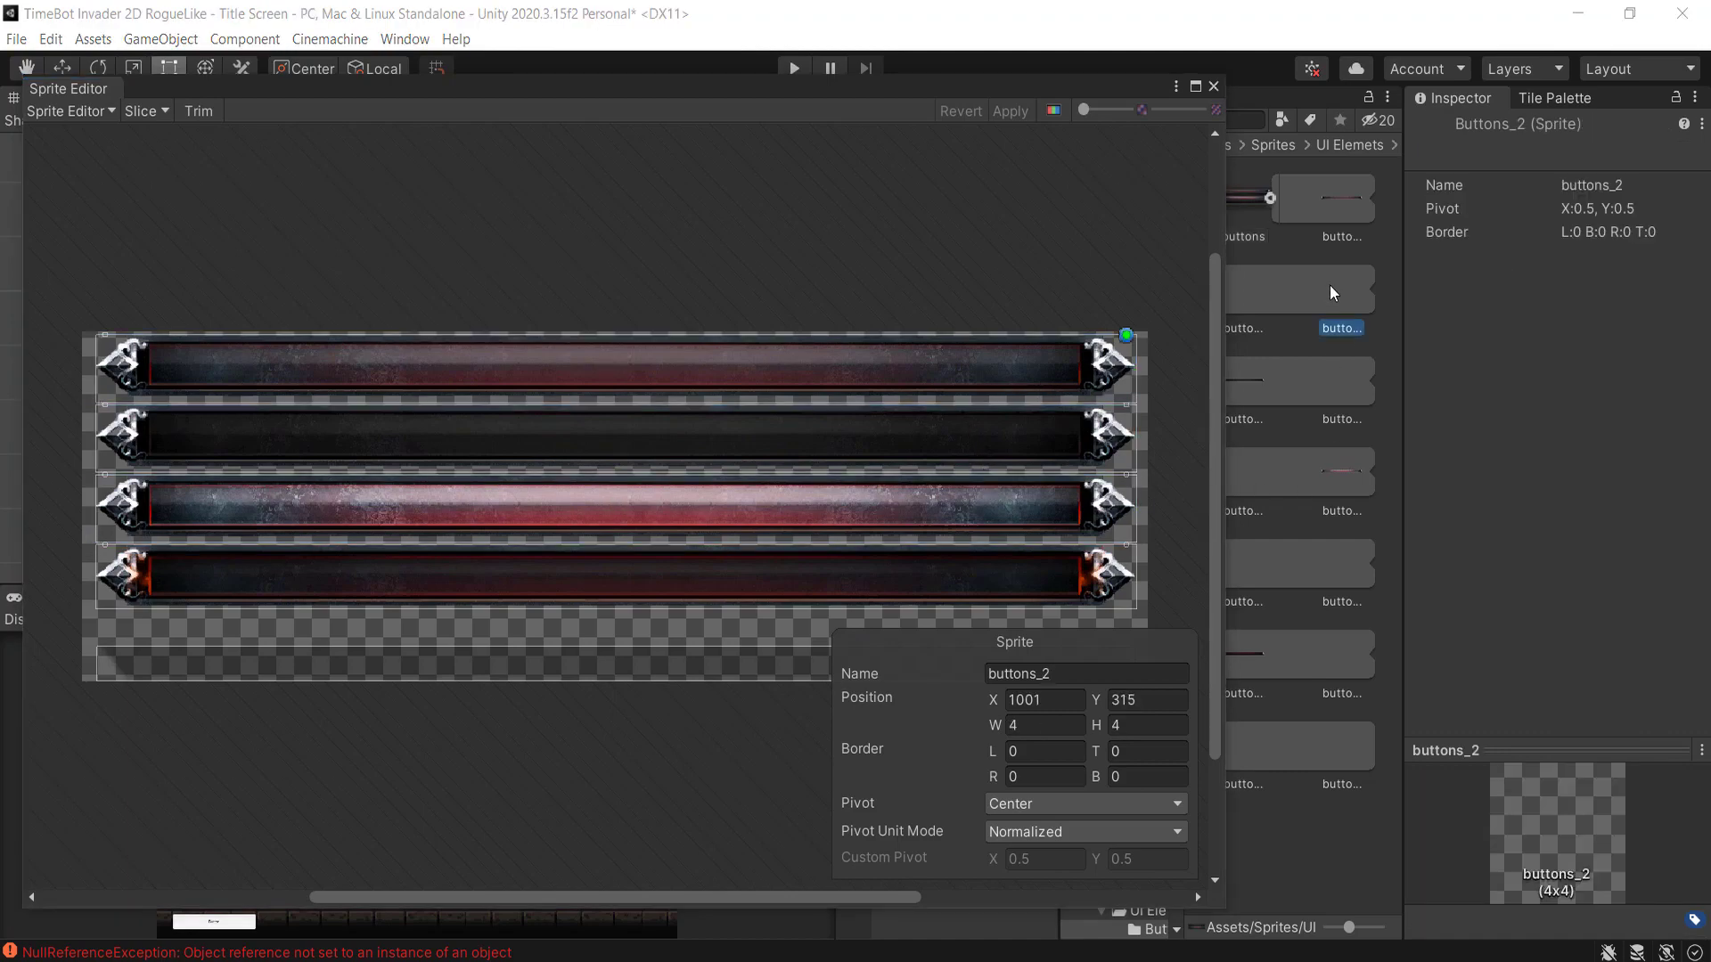
{"action": "double_click", "coordinate": [1329, 285]}
{"action": "left_click", "coordinate": [1683, 13]}
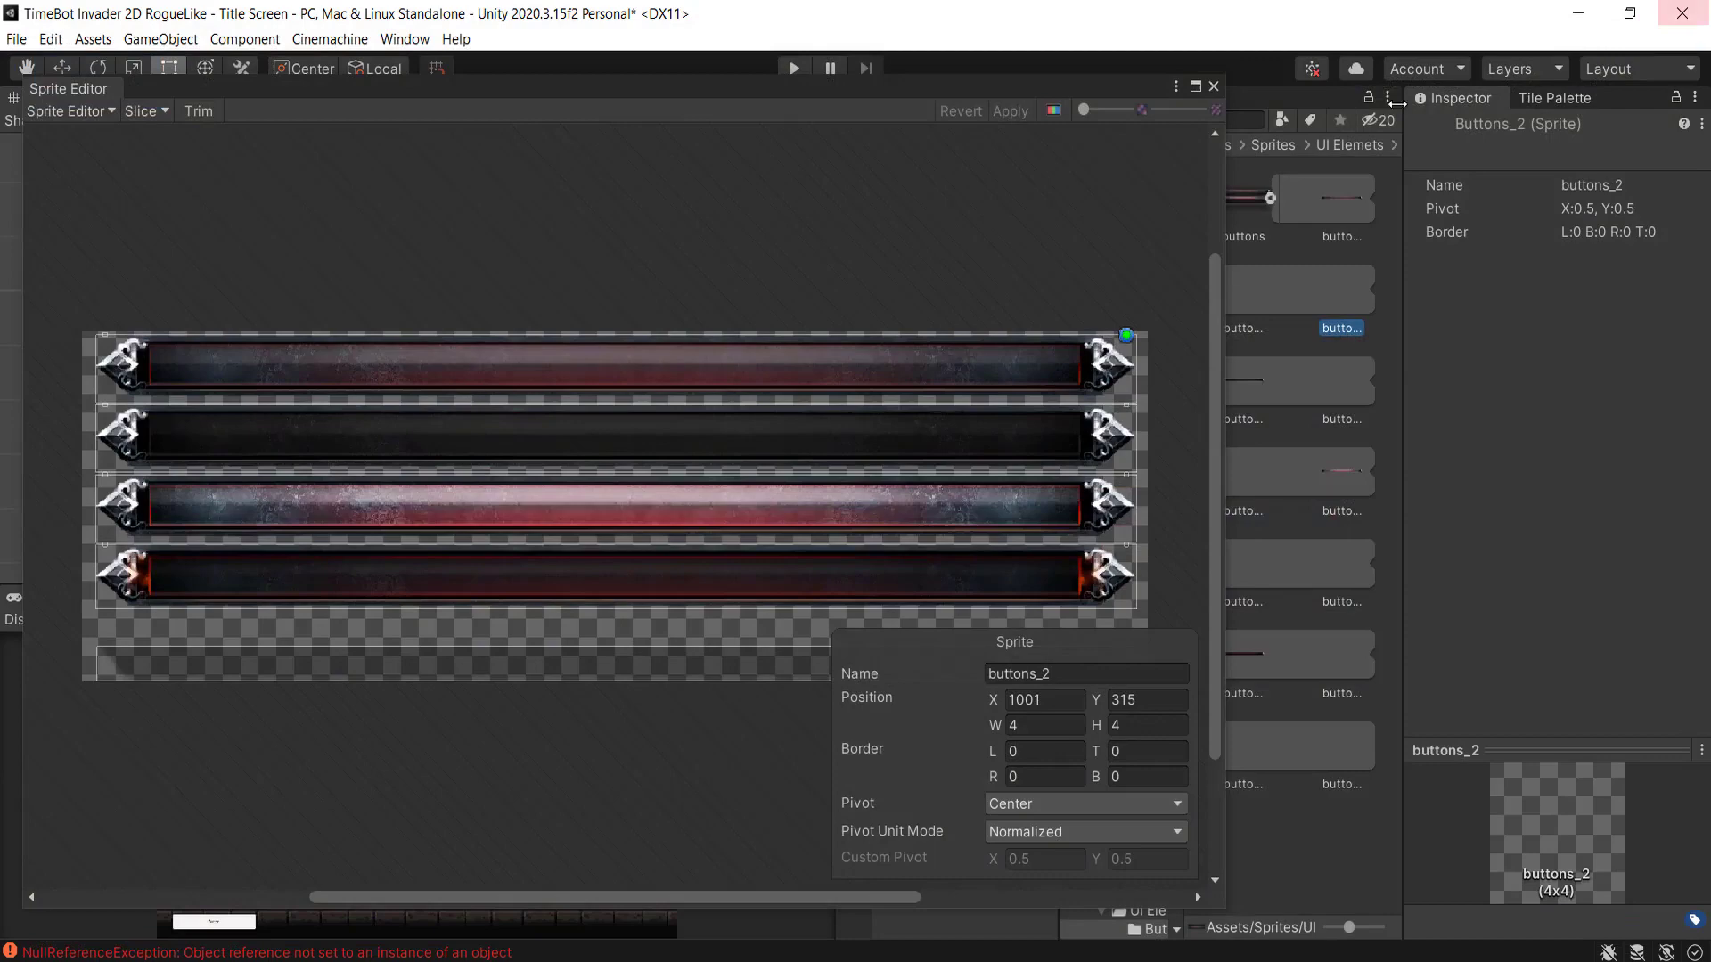
{"action": "left_click", "coordinate": [1213, 87]}
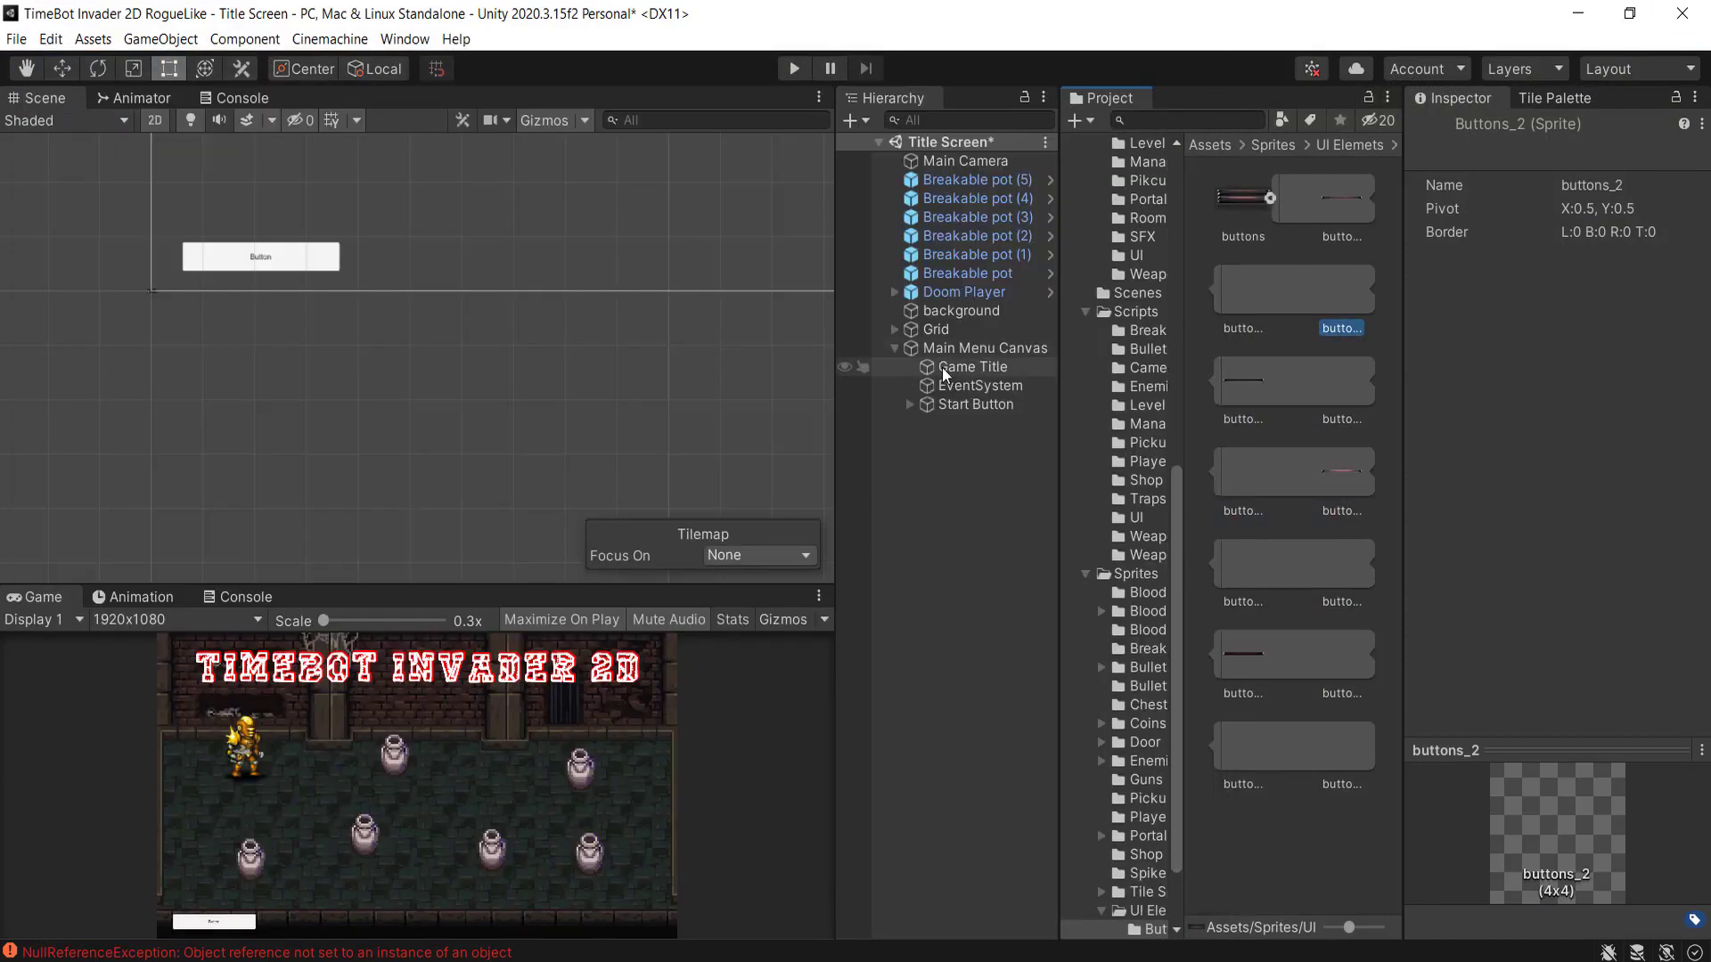
- Assign the buttons_0 sprite as the Source Image of Start Button's Image component
{"action": "left_click", "coordinate": [972, 406]}
{"action": "left_click_drag", "start_coordinate": [1341, 193], "coordinate": [1592, 511]}
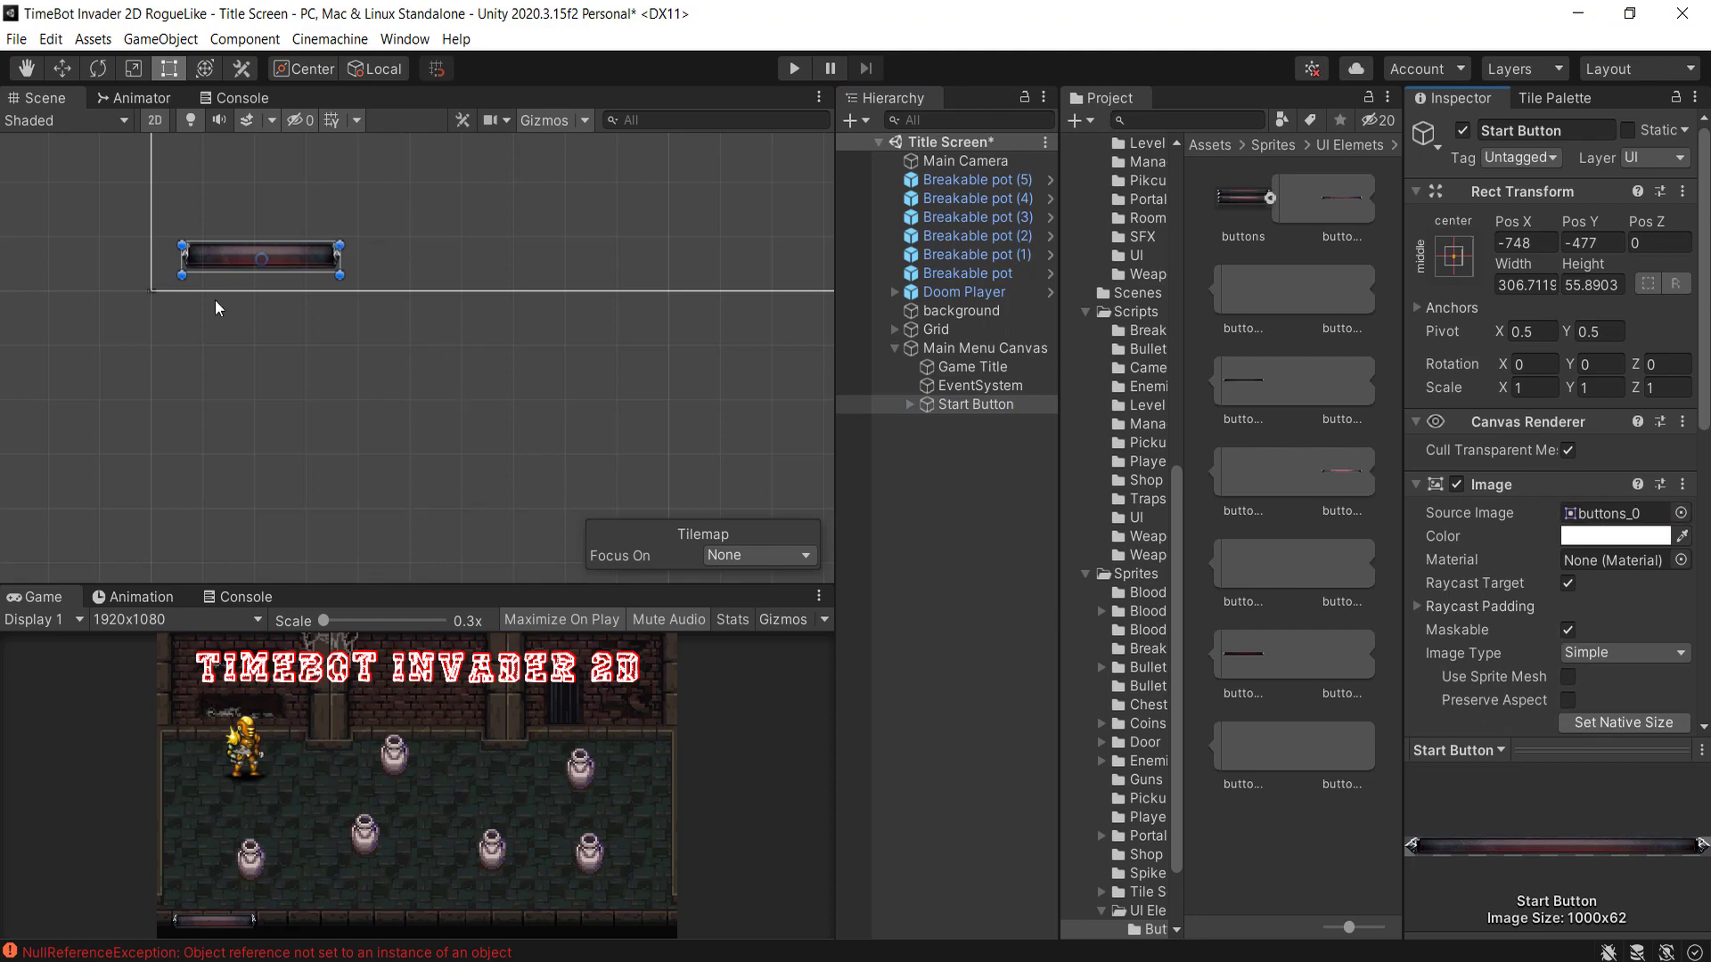
{"action": "scroll", "coordinate": [215, 299], "scroll_direction": "up", "scroll_amount": 2}
{"action": "scroll", "coordinate": [1527, 638], "scroll_direction": "down", "scroll_amount": 3}
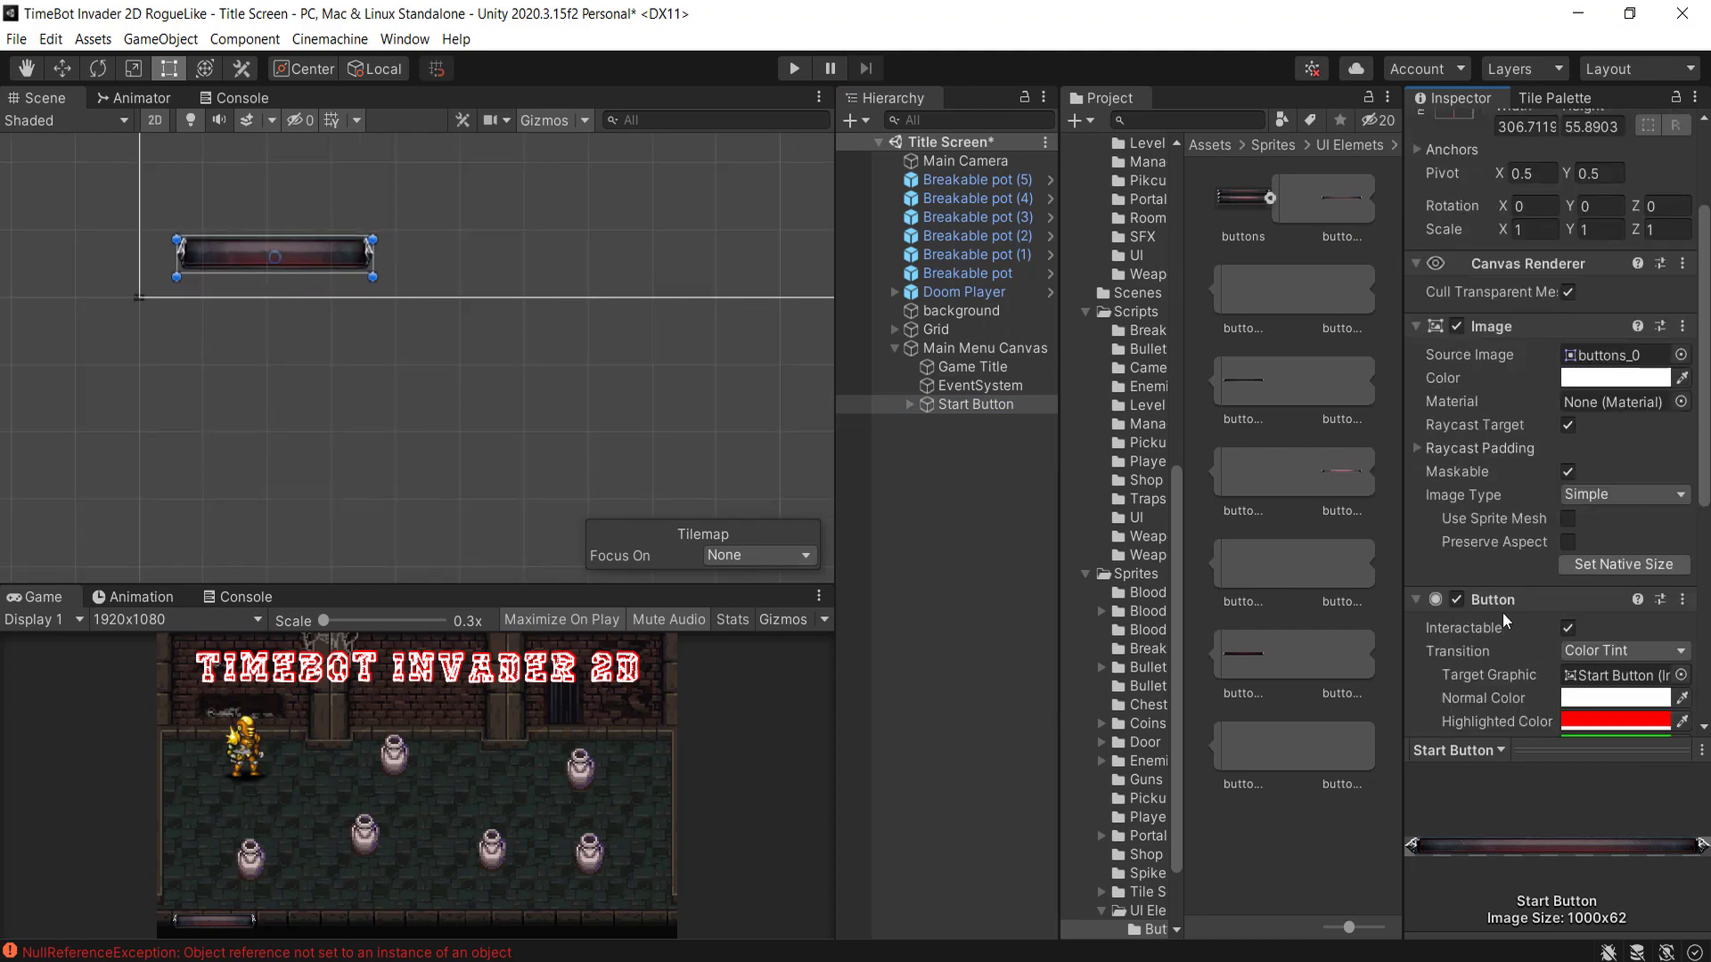
{"action": "scroll", "coordinate": [1524, 499], "scroll_direction": "down", "scroll_amount": 5}
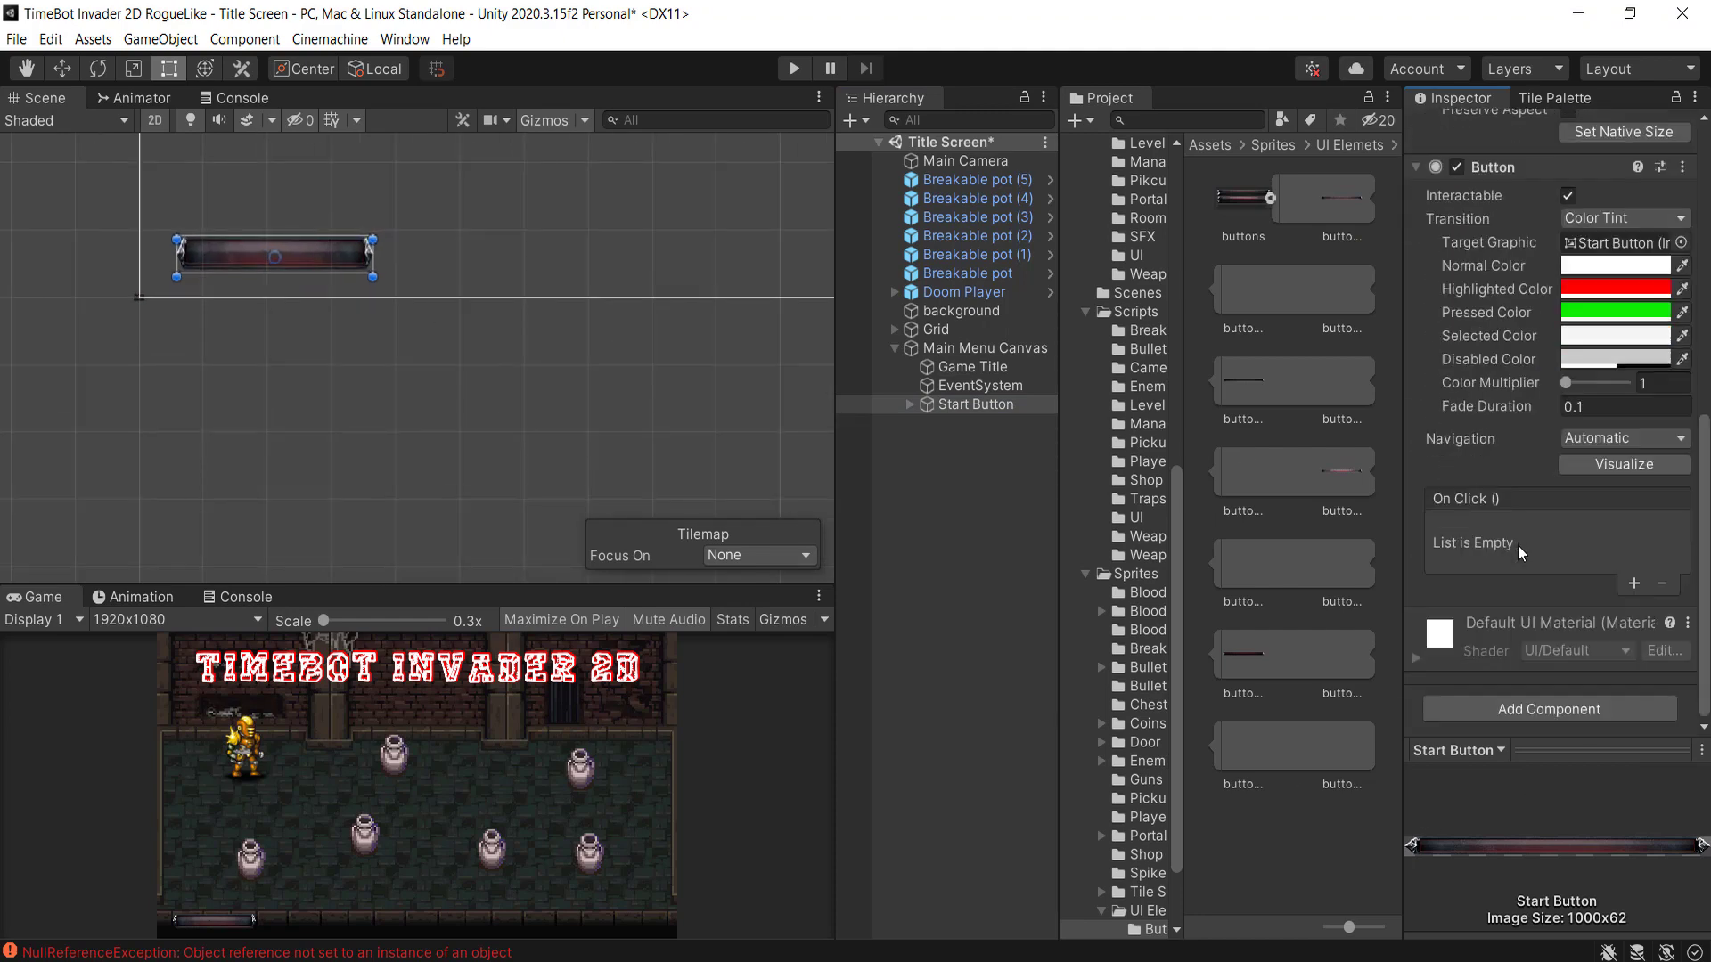
{"action": "scroll", "coordinate": [1516, 551], "scroll_direction": "up", "scroll_amount": 5}
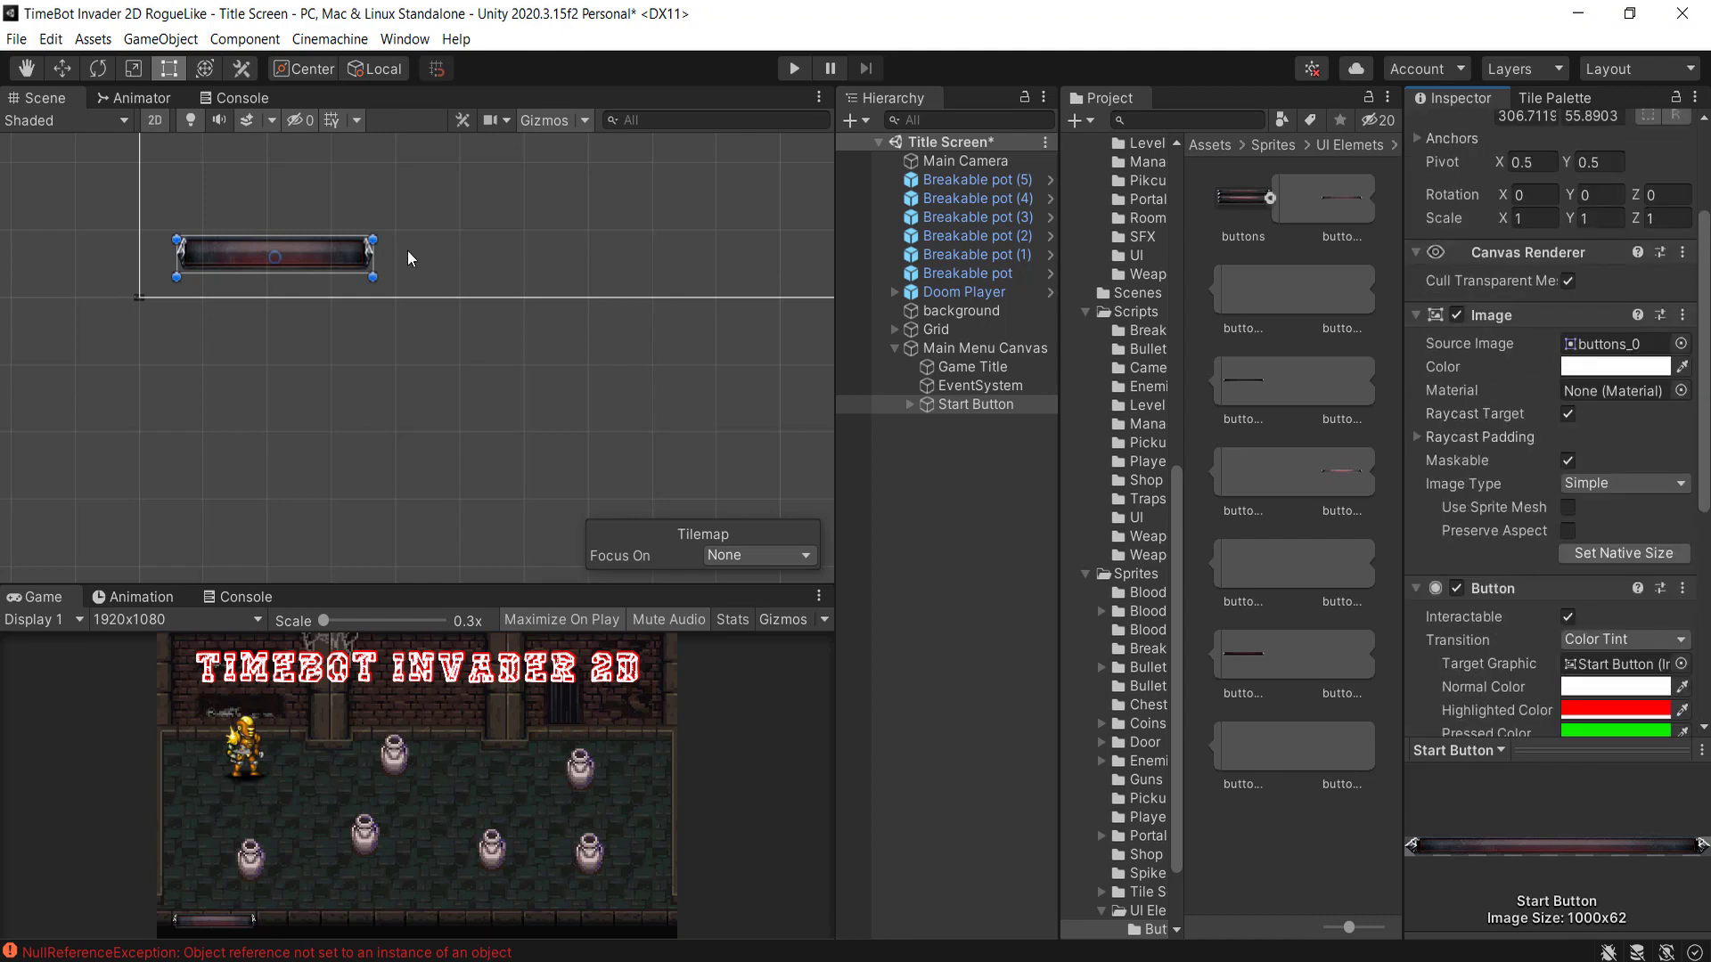
- Resize Start Button to about 766 wide and 67 high, and assign the buttons_6 sprite as its Source Image
{"action": "left_click_drag", "start_coordinate": [376, 266], "coordinate": [668, 264]}
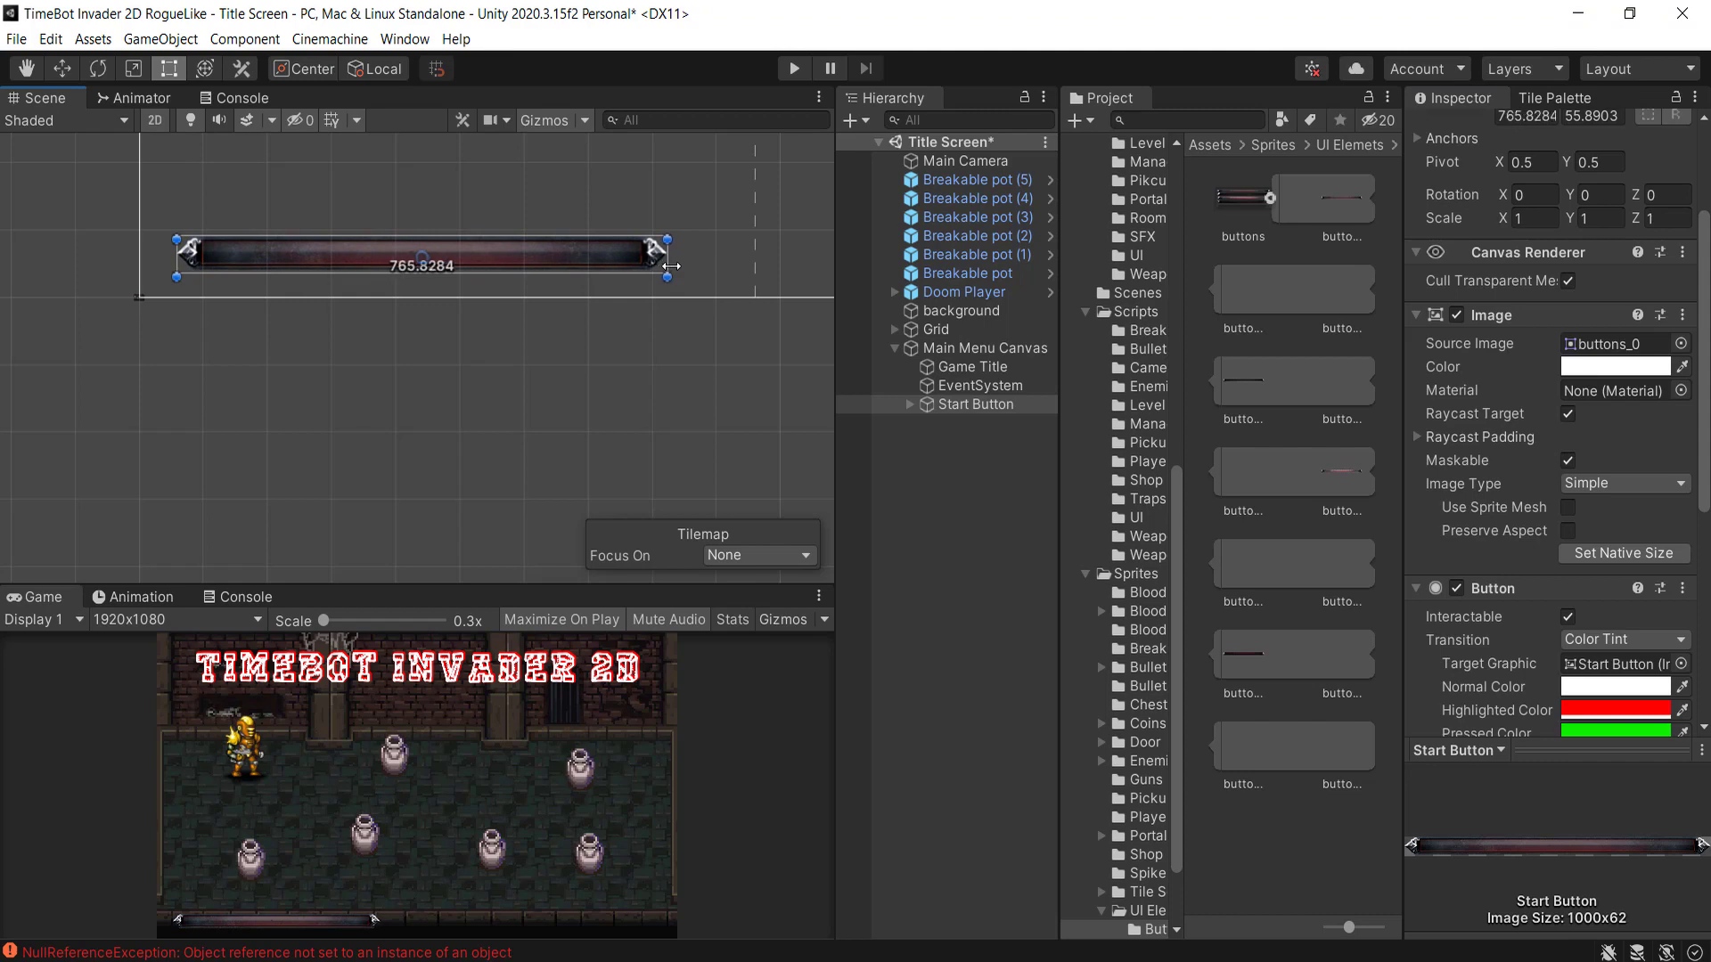
{"action": "scroll", "coordinate": [542, 474], "scroll_direction": "down", "scroll_amount": 4}
{"action": "scroll", "coordinate": [384, 484], "scroll_direction": "up", "scroll_amount": 1}
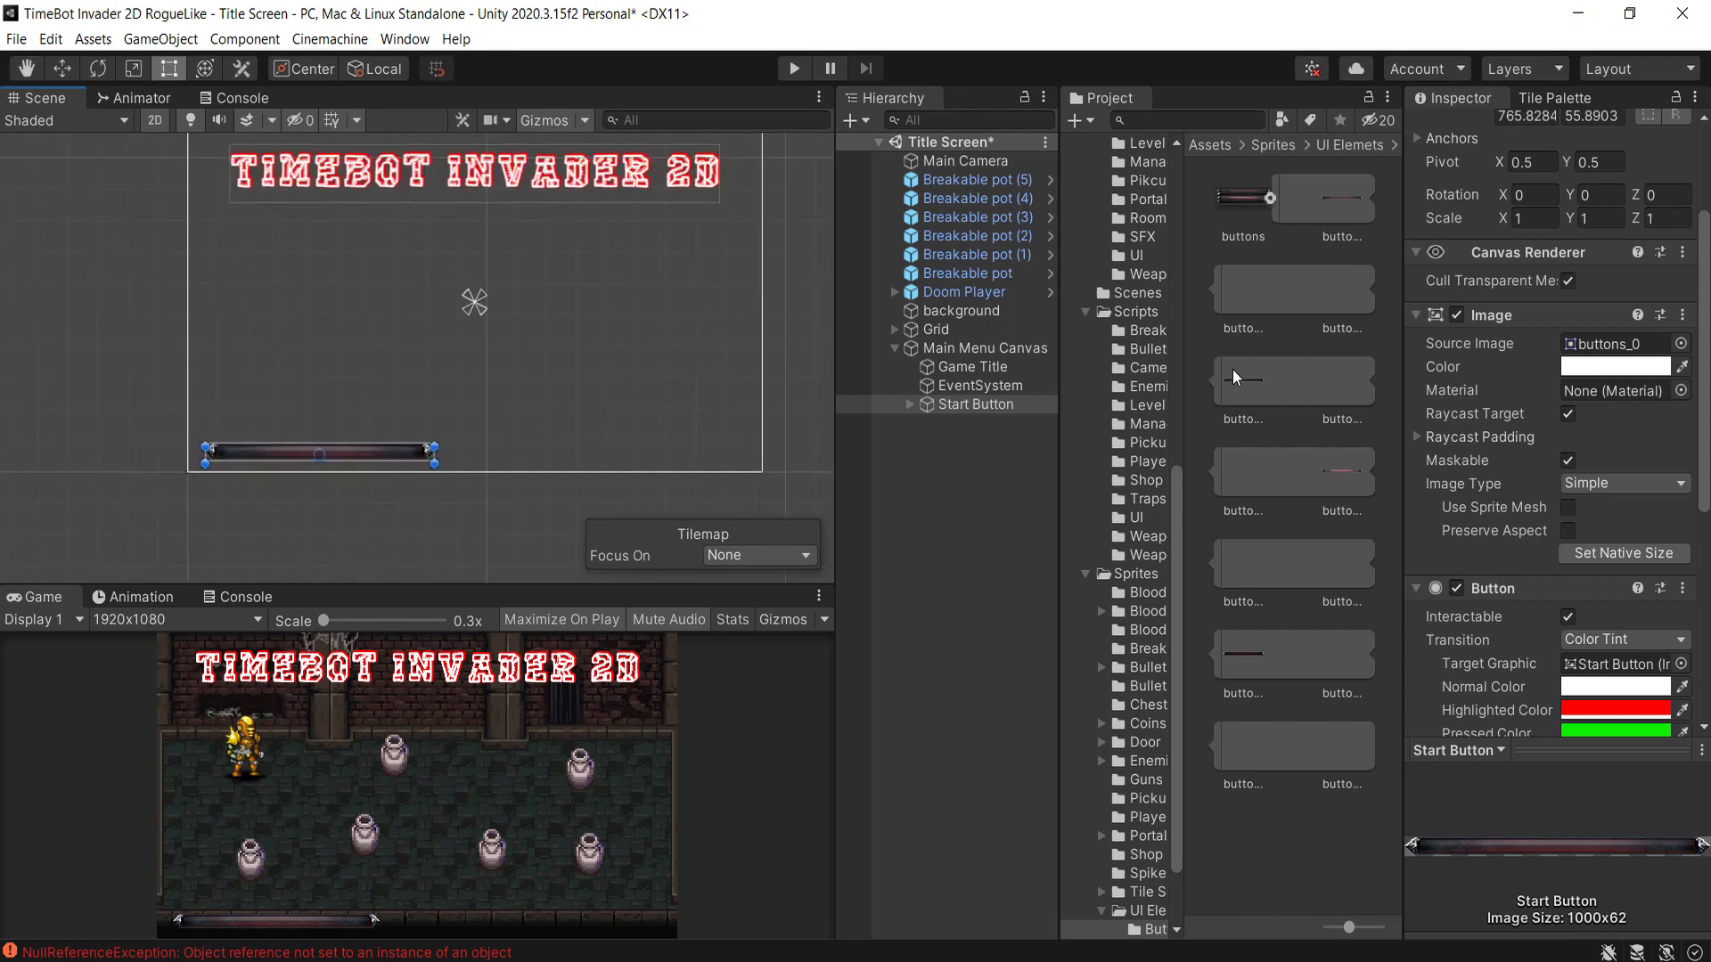
{"action": "left_click_drag", "start_coordinate": [1345, 472], "coordinate": [1592, 348]}
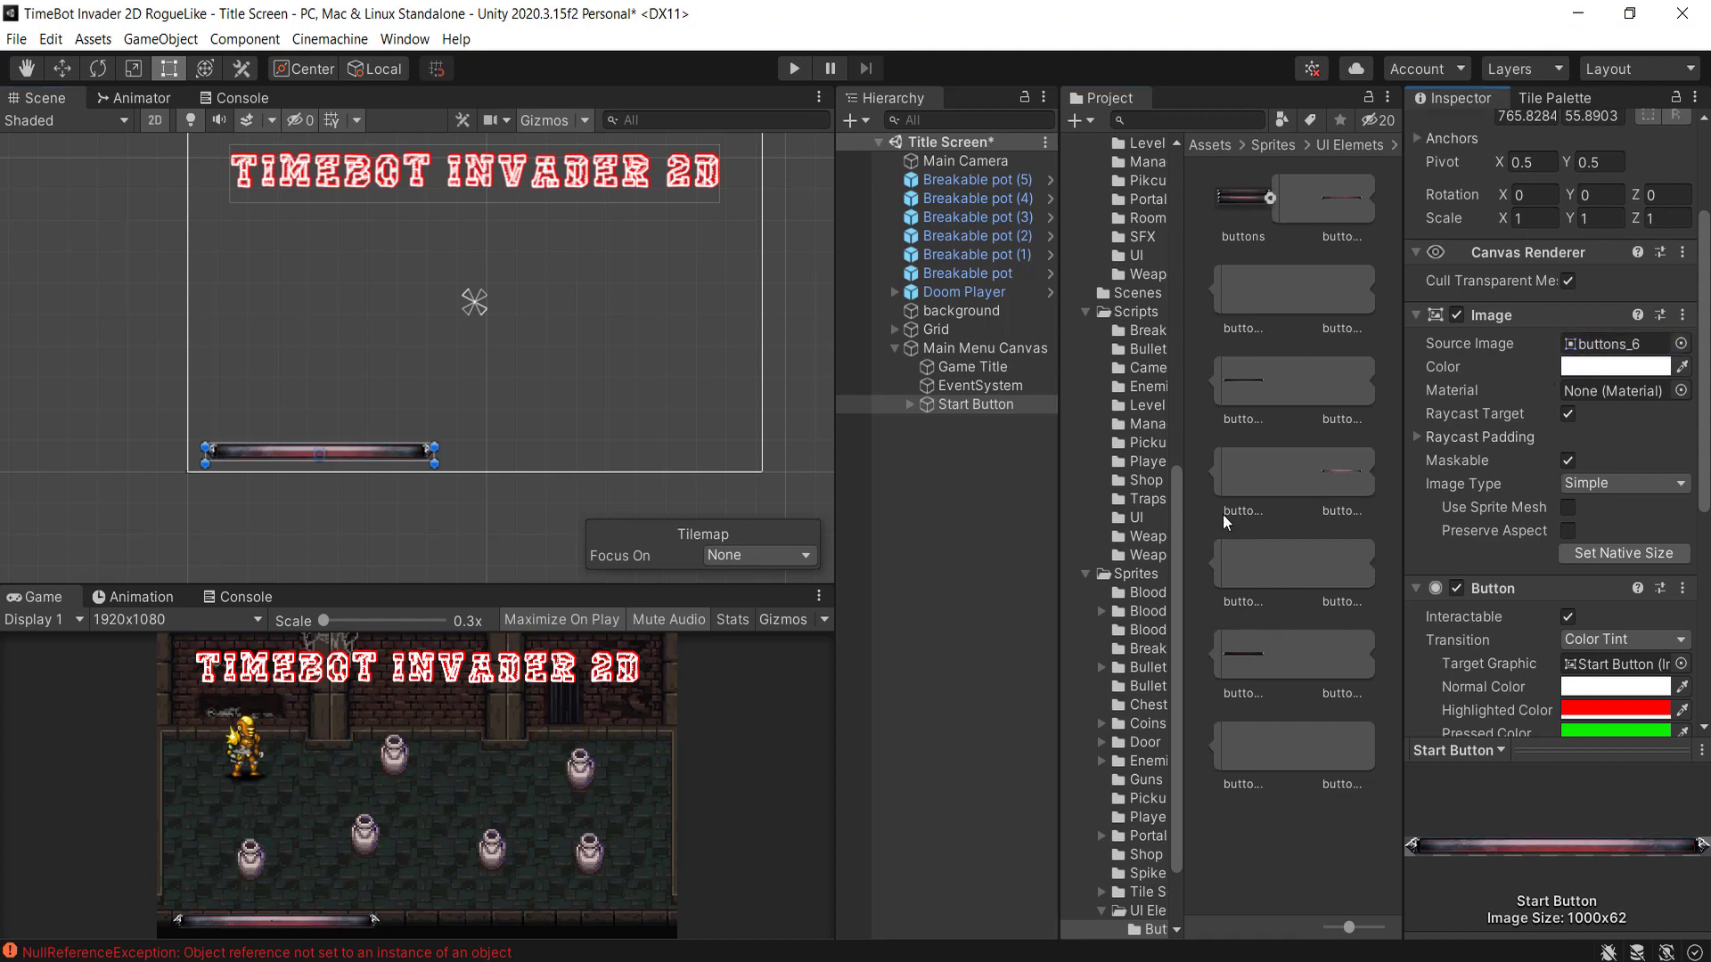
{"action": "scroll", "coordinate": [1539, 600], "scroll_direction": "down", "scroll_amount": 5}
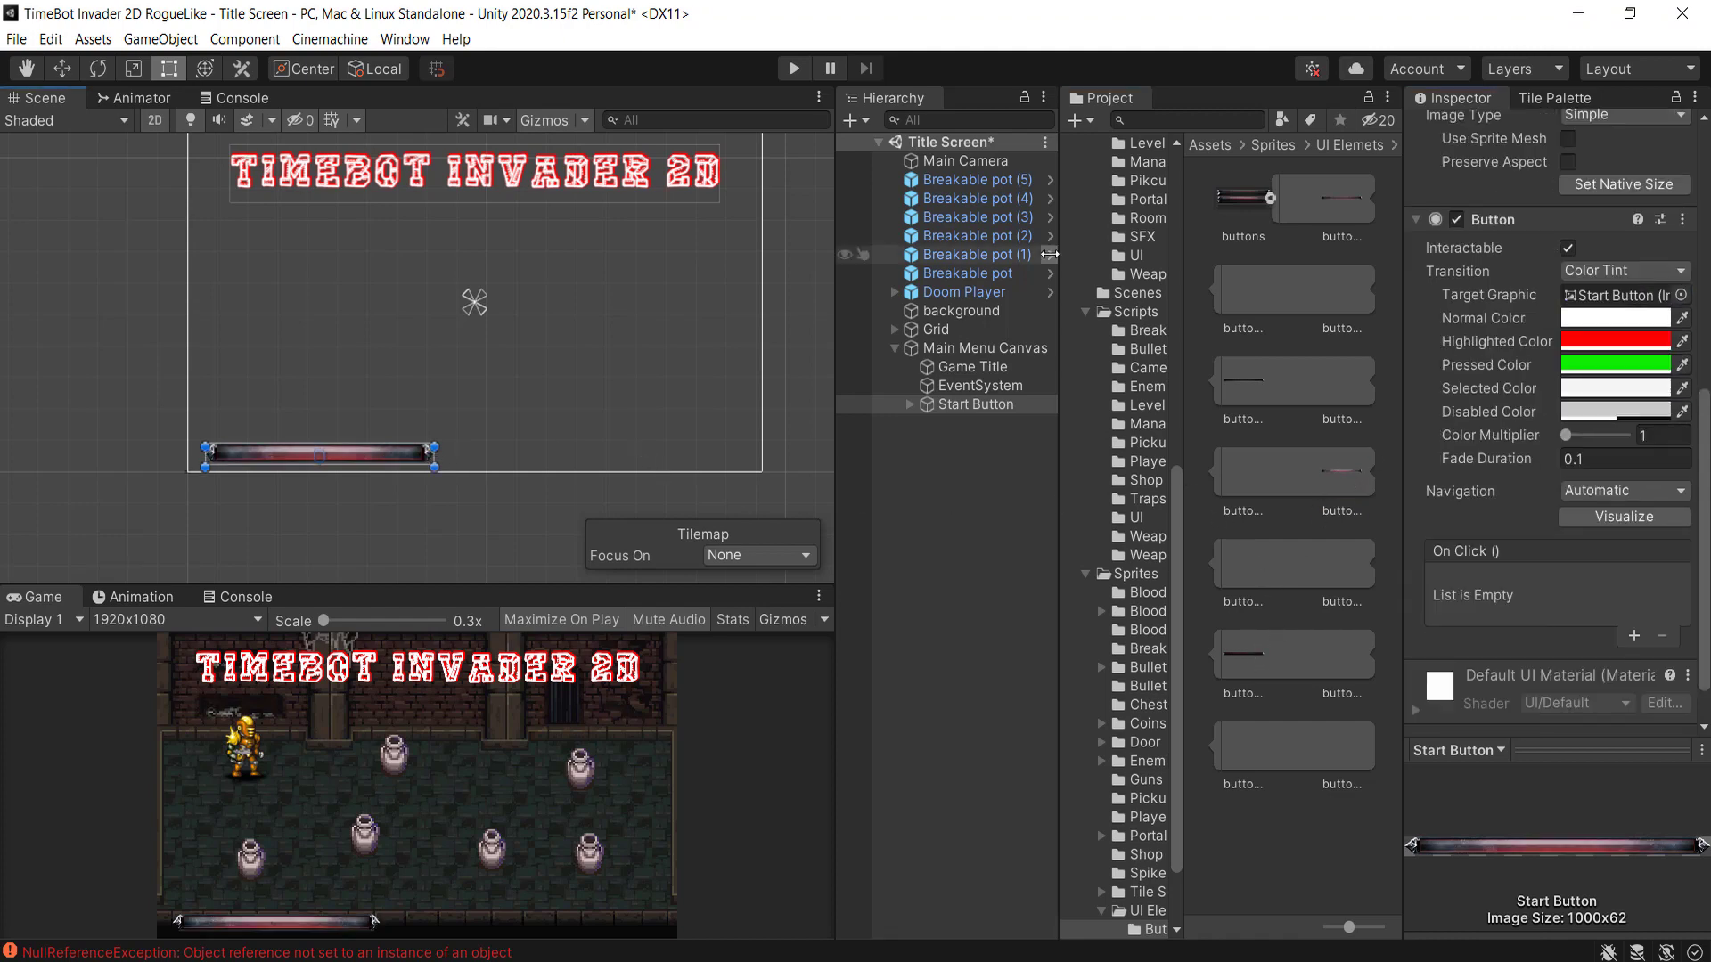
- Run the scene, test the hover and press tints on the sprite-styled Start Button, and stop play mode
{"action": "left_click", "coordinate": [794, 69]}
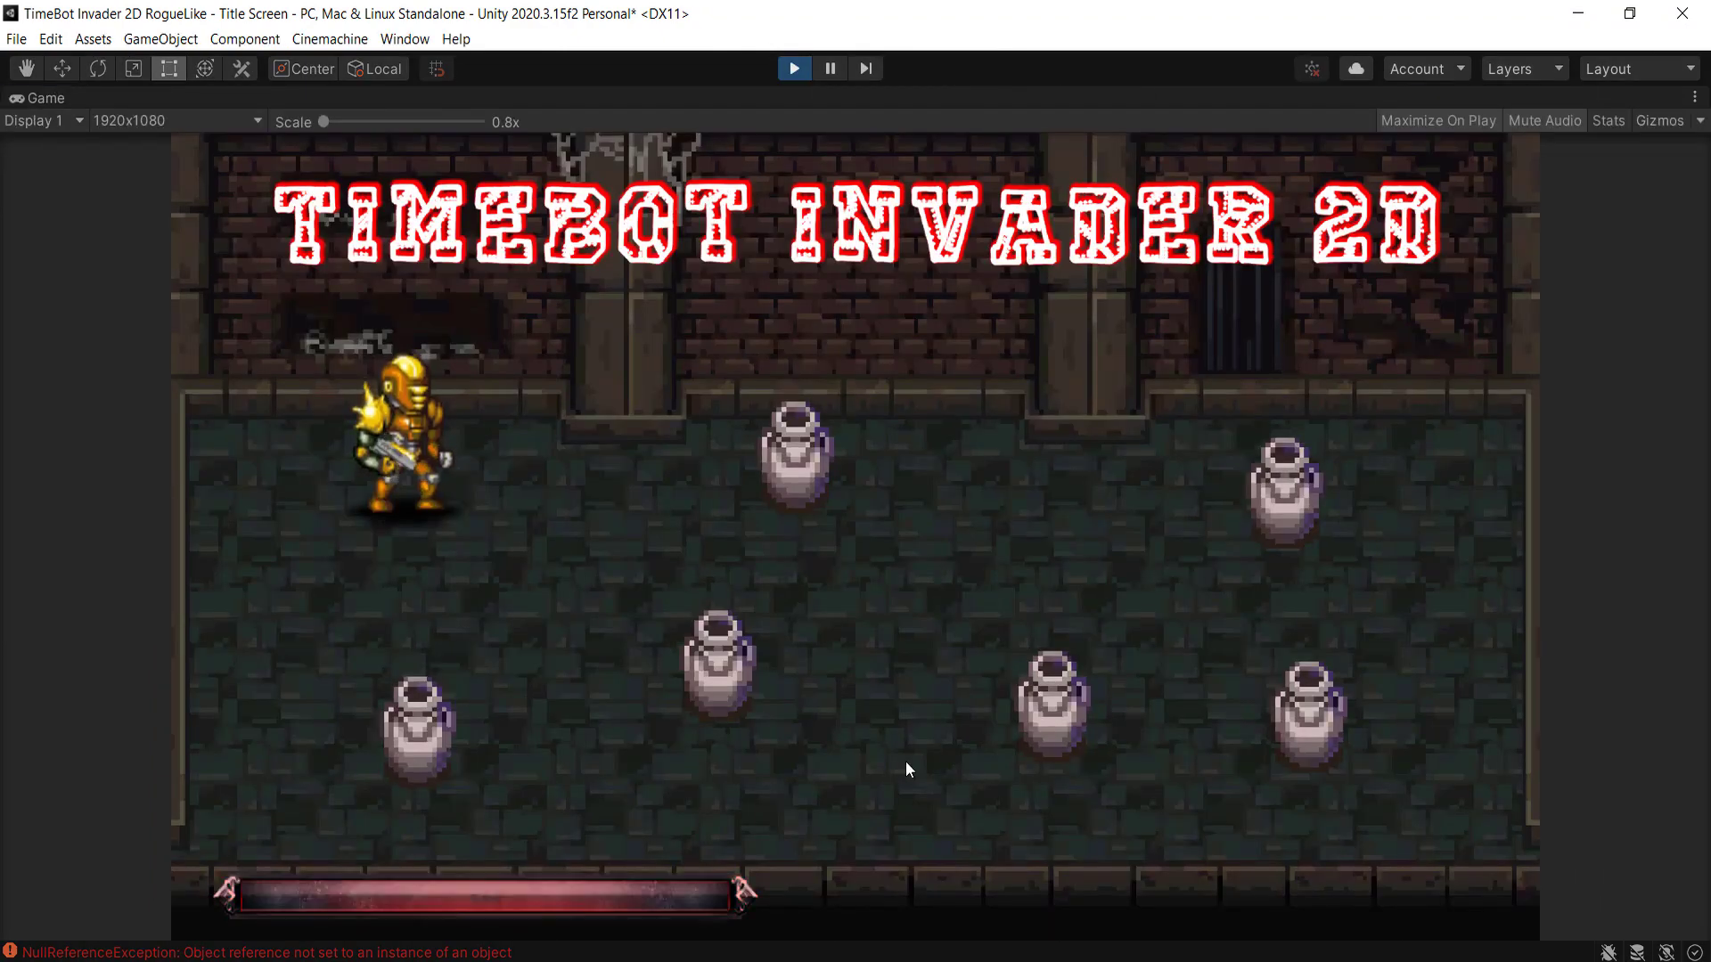
{"action": "left_click", "coordinate": [620, 898]}
{"action": "left_click", "coordinate": [636, 895]}
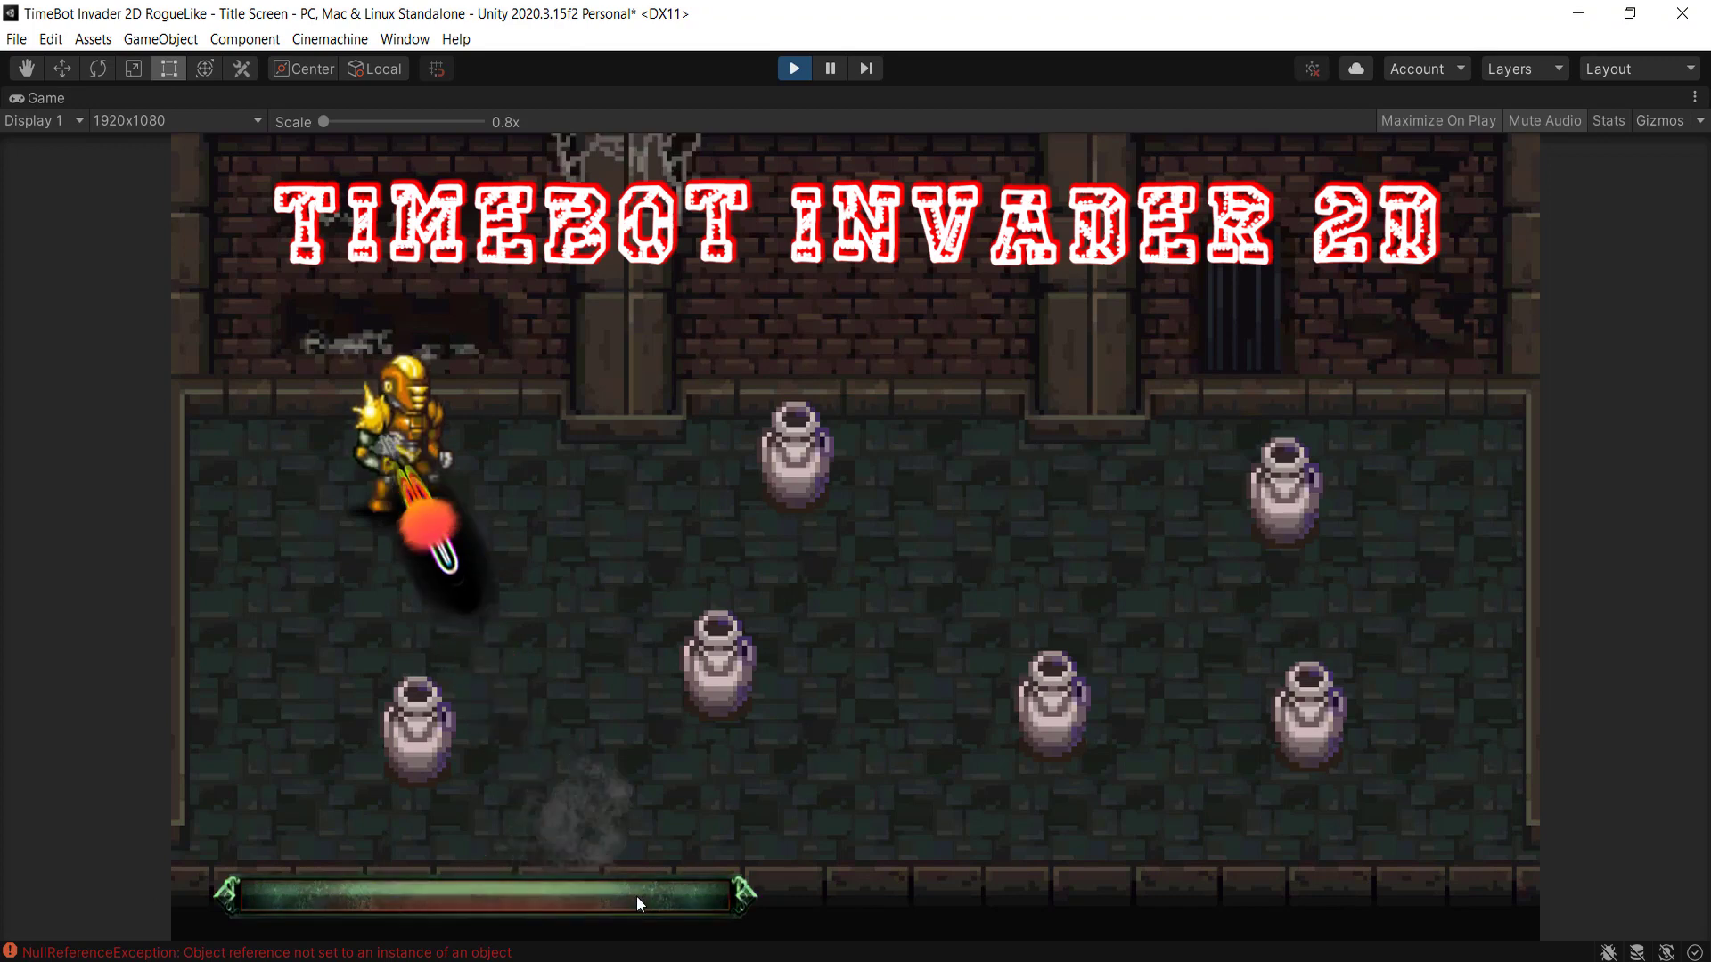
{"action": "left_click", "coordinate": [794, 68]}
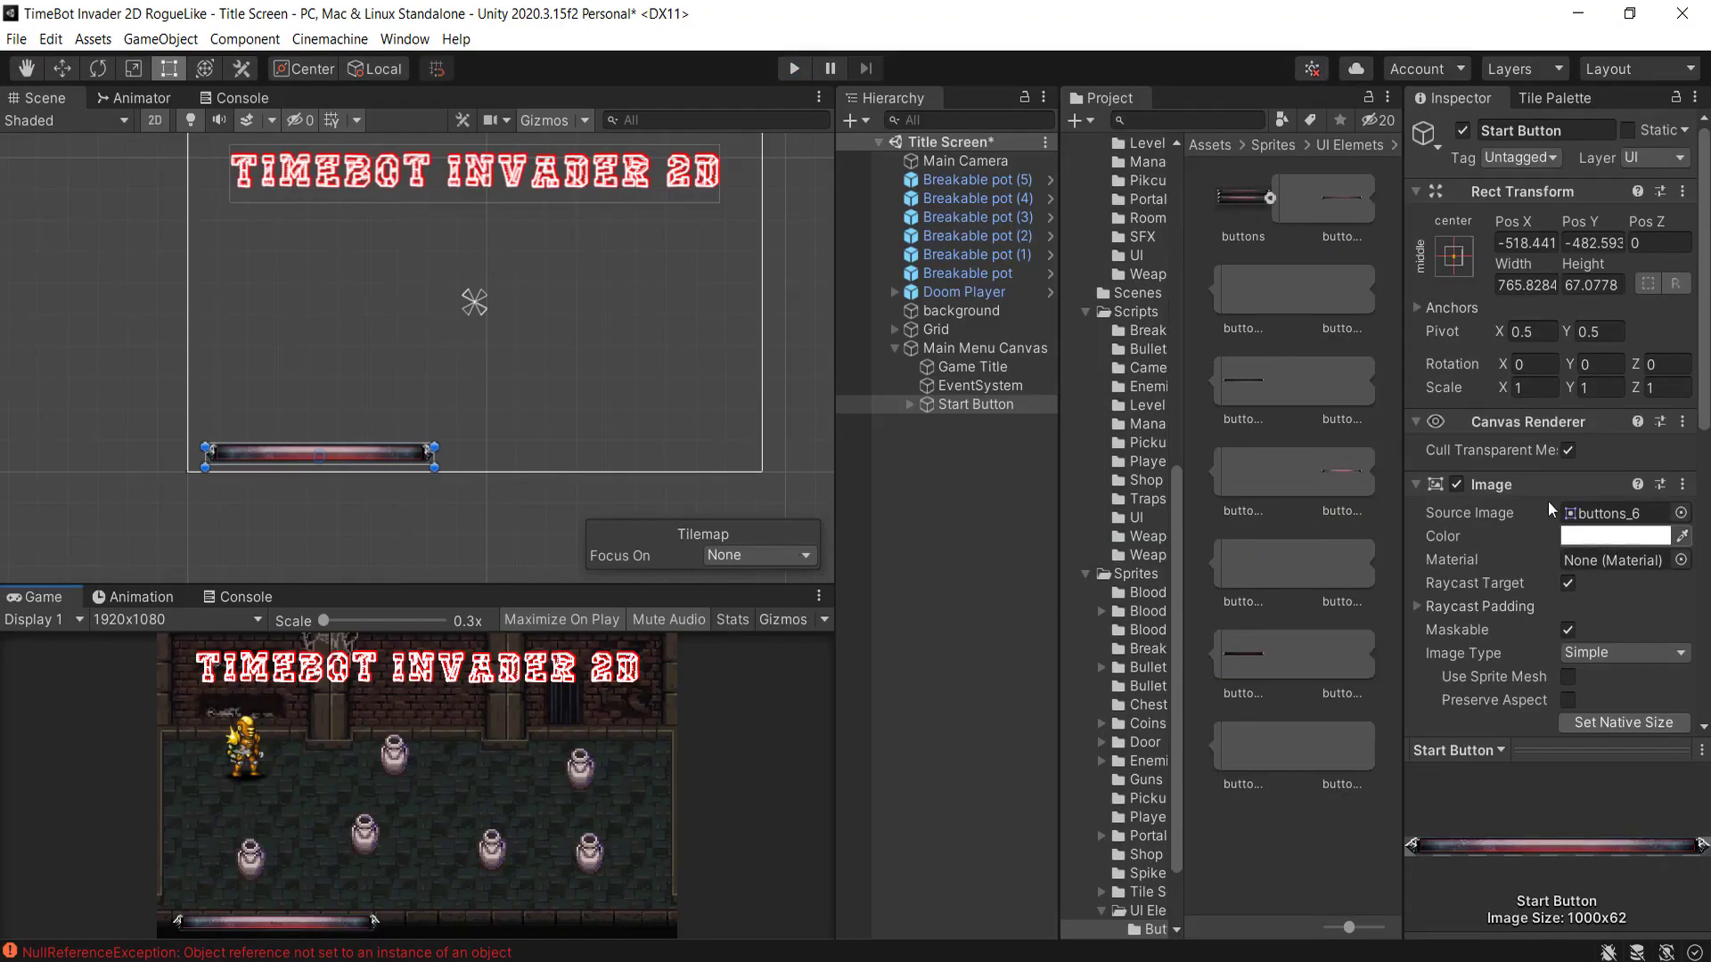
- Change Start Button's Pressed Color to bright green (3DFF01) at full alpha and close the color picker
{"action": "left_click", "coordinate": [977, 405]}
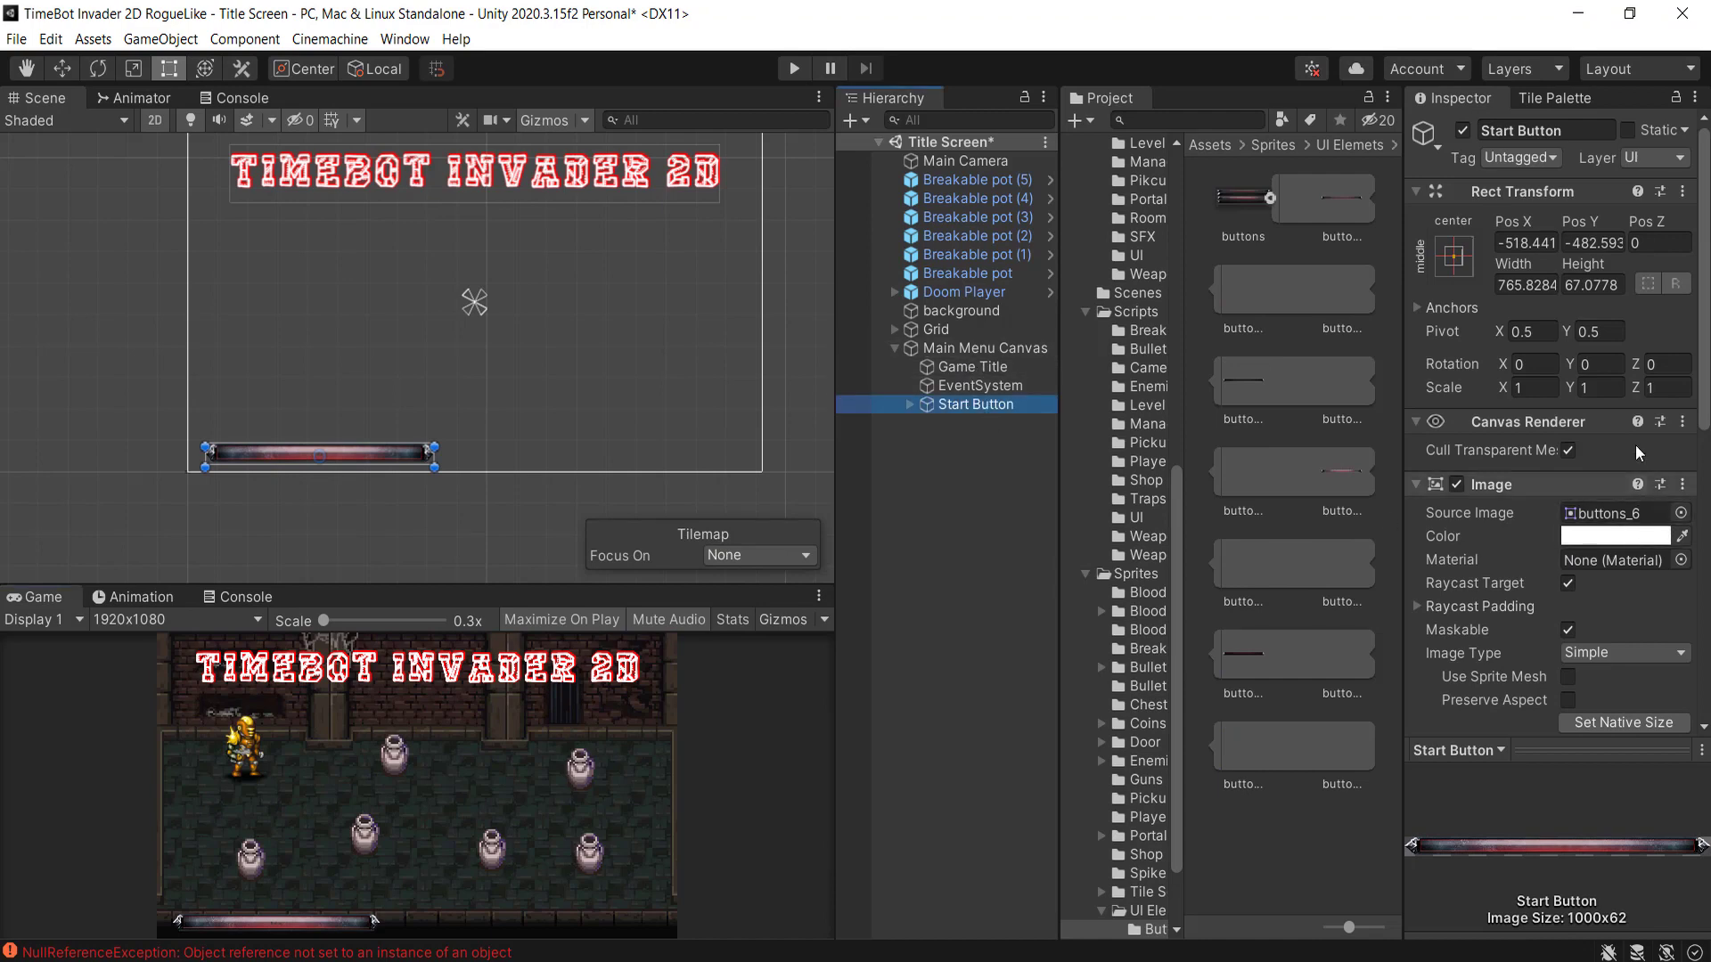
{"action": "scroll", "coordinate": [1611, 556], "scroll_direction": "down", "scroll_amount": 6}
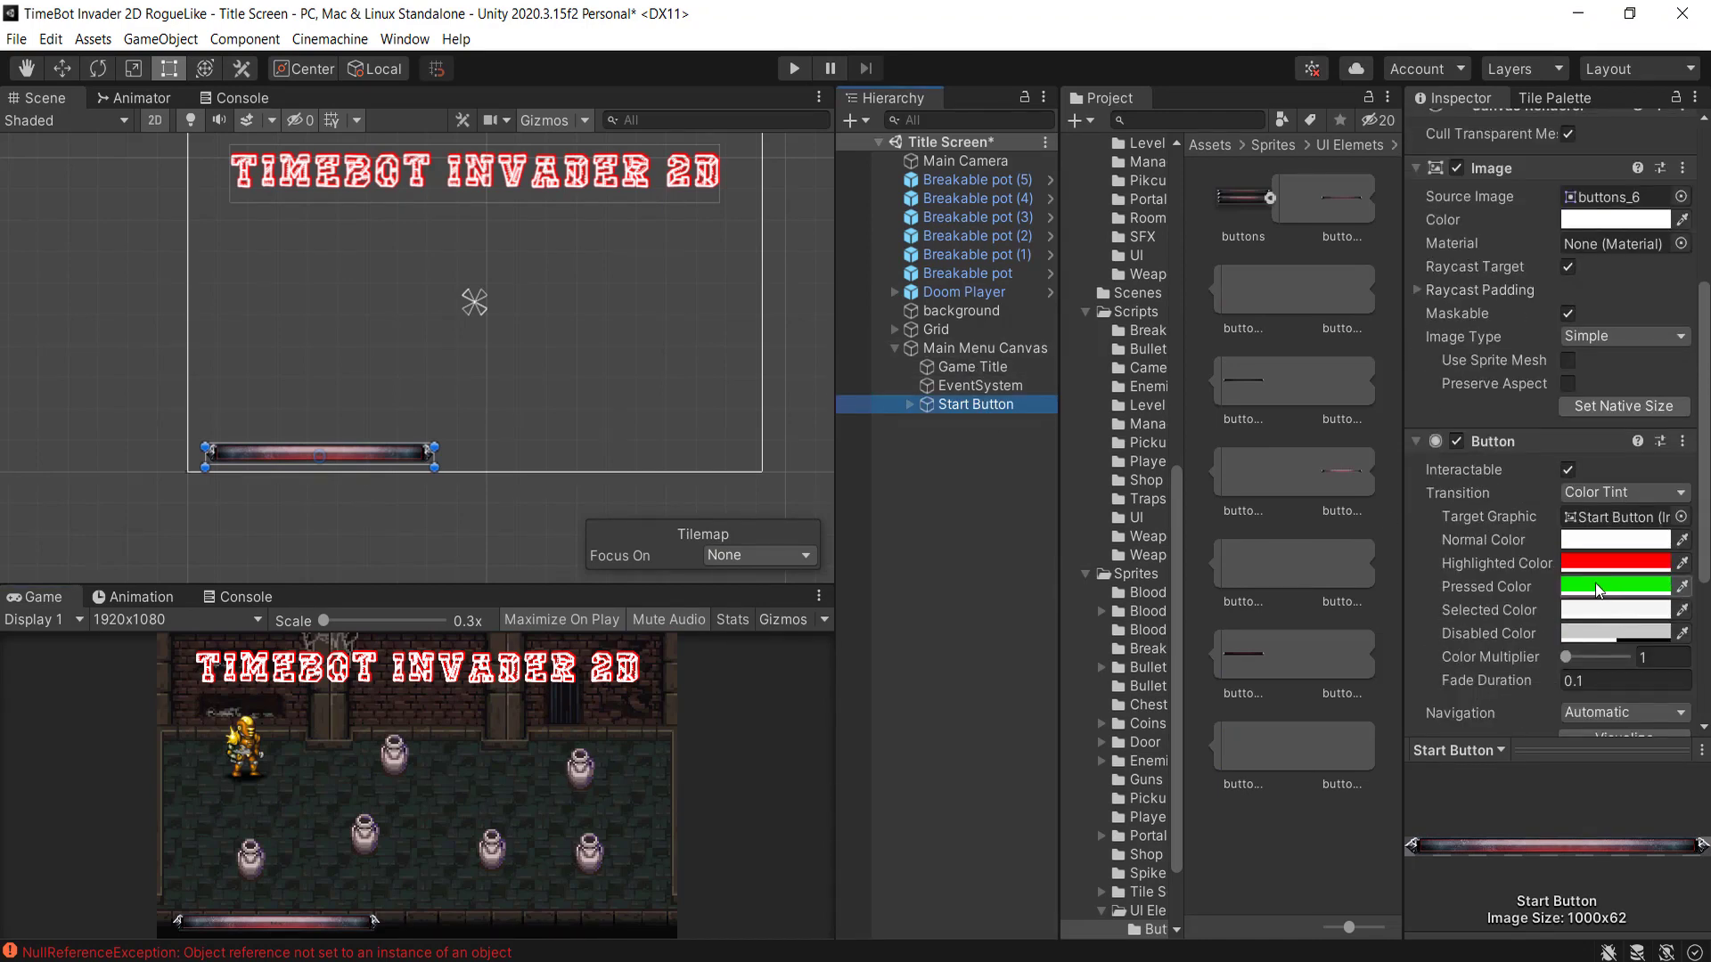
{"action": "left_click", "coordinate": [1595, 583]}
{"action": "mouse_move", "coordinate": [1556, 657]}
{"action": "left_mouse_down"}
{"action": "mouse_move", "coordinate": [1532, 664]}
{"action": "mouse_move", "coordinate": [1547, 657]}
{"action": "mouse_move", "coordinate": [1512, 535]}
{"action": "left_mouse_up"}
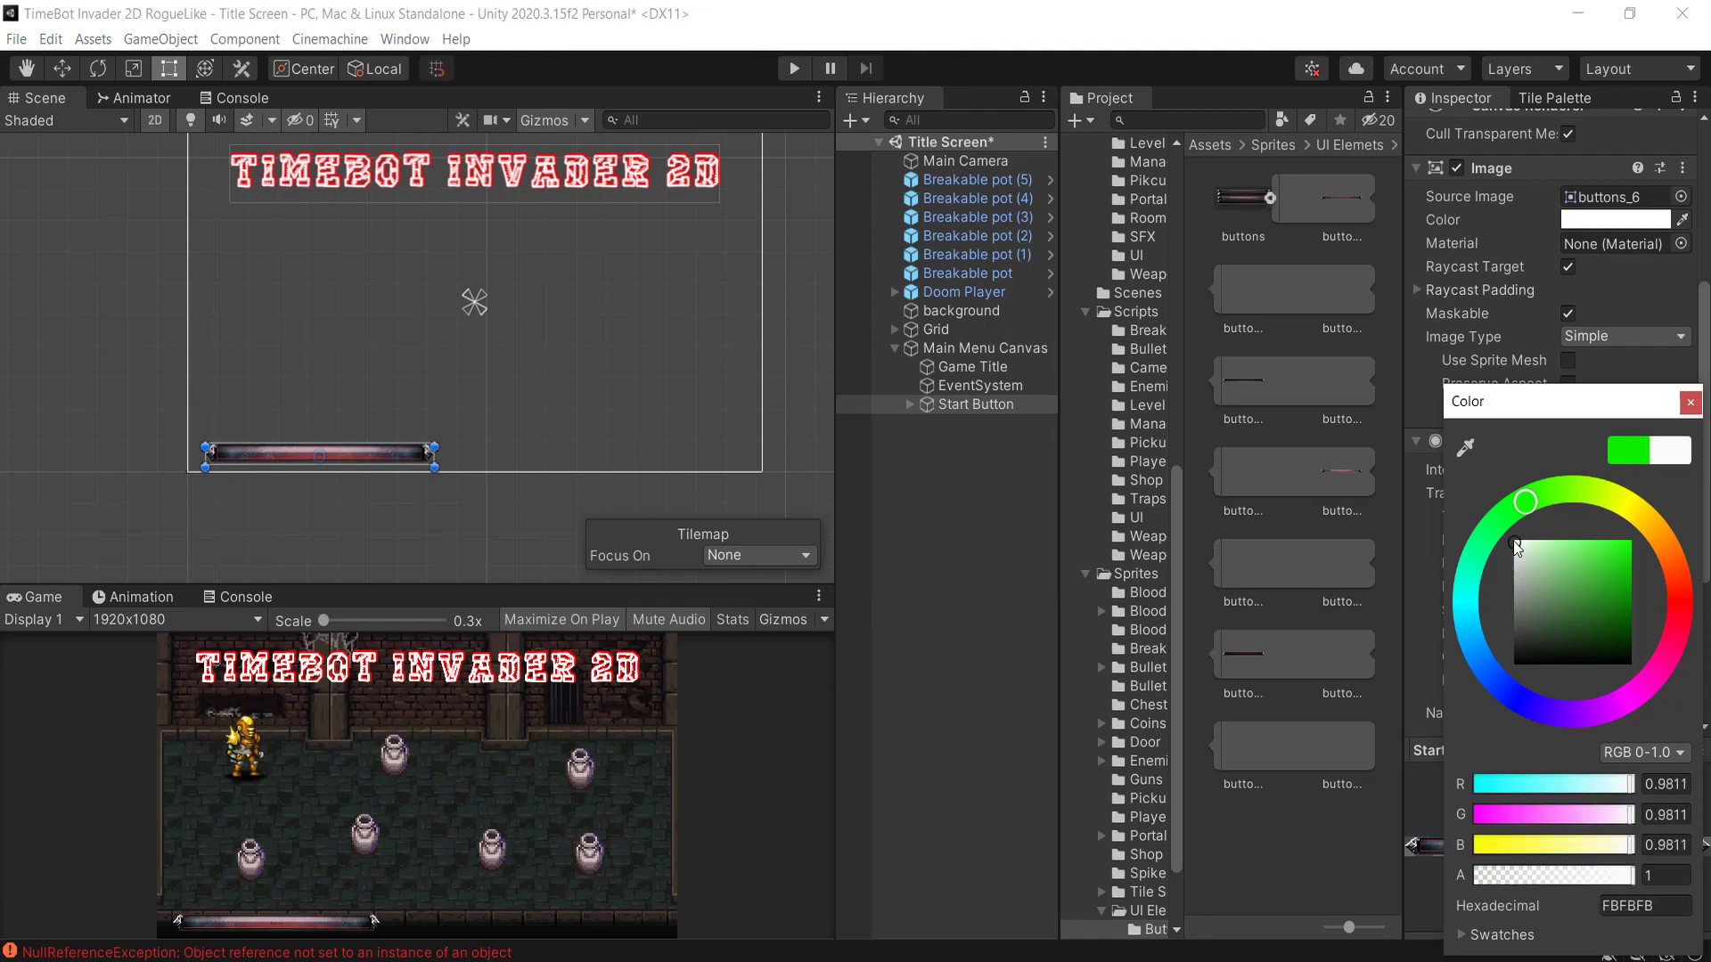
{"action": "mouse_move", "coordinate": [1596, 876]}
{"action": "left_mouse_down"}
{"action": "mouse_move", "coordinate": [1478, 884]}
{"action": "mouse_move", "coordinate": [1644, 880]}
{"action": "left_mouse_up"}
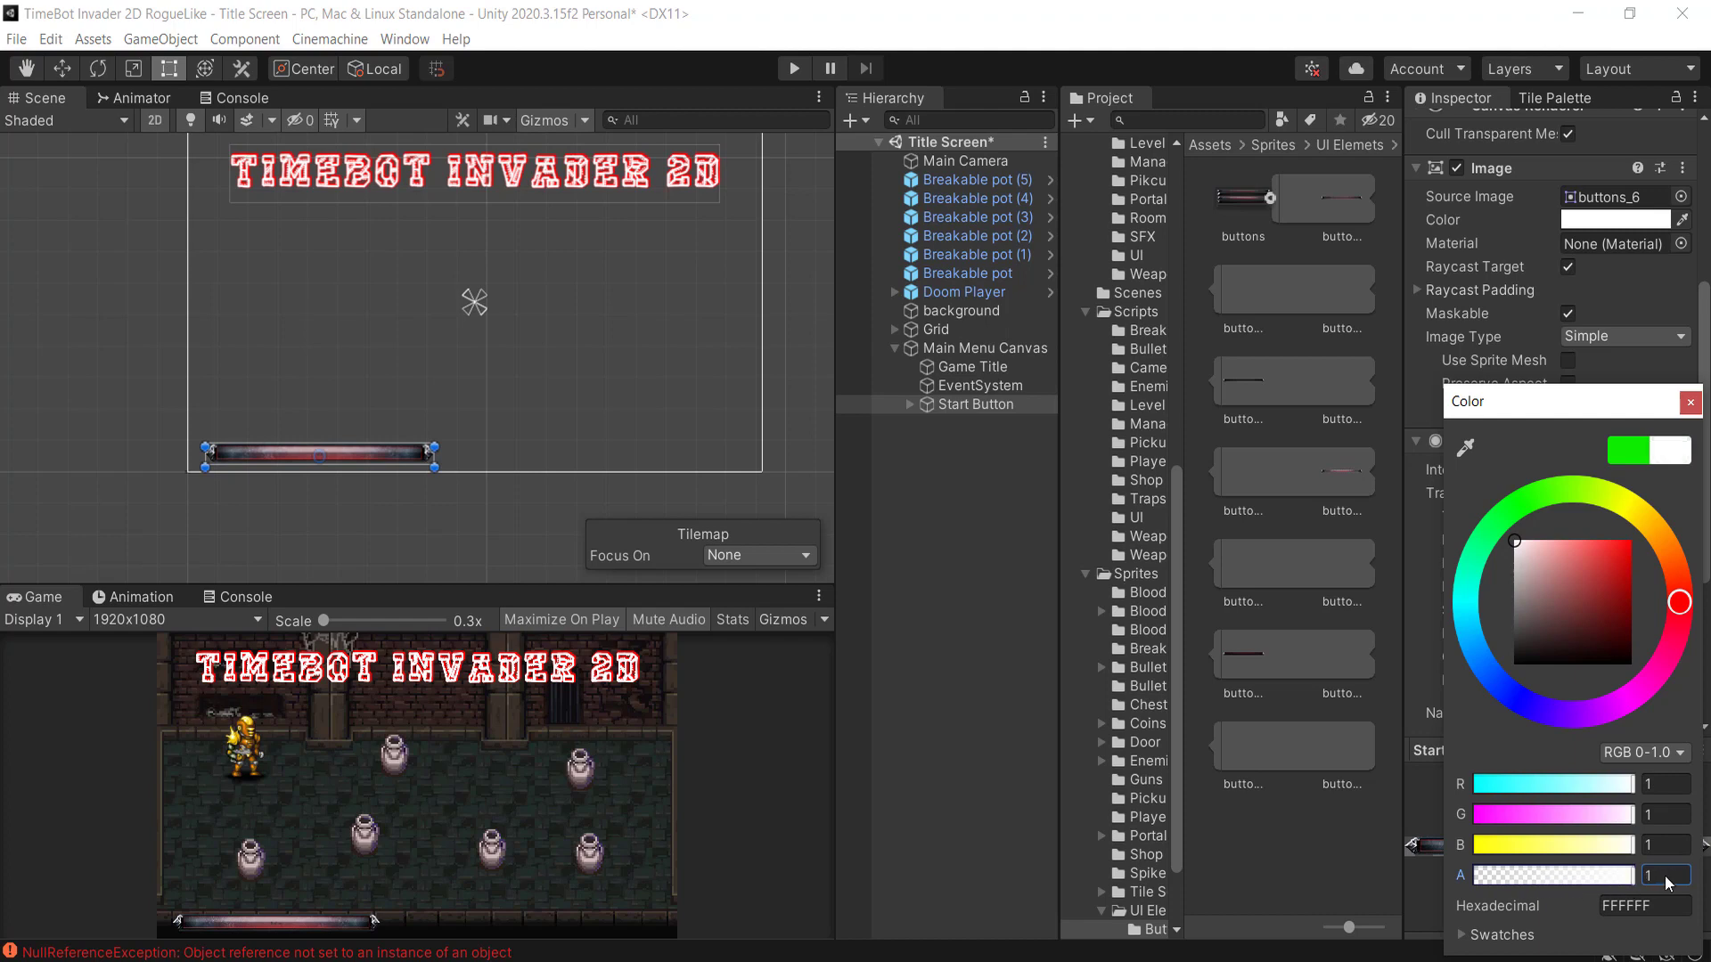
{"action": "left_click", "coordinate": [1551, 493]}
{"action": "left_click_drag", "start_coordinate": [1550, 489], "coordinate": [1545, 497]}
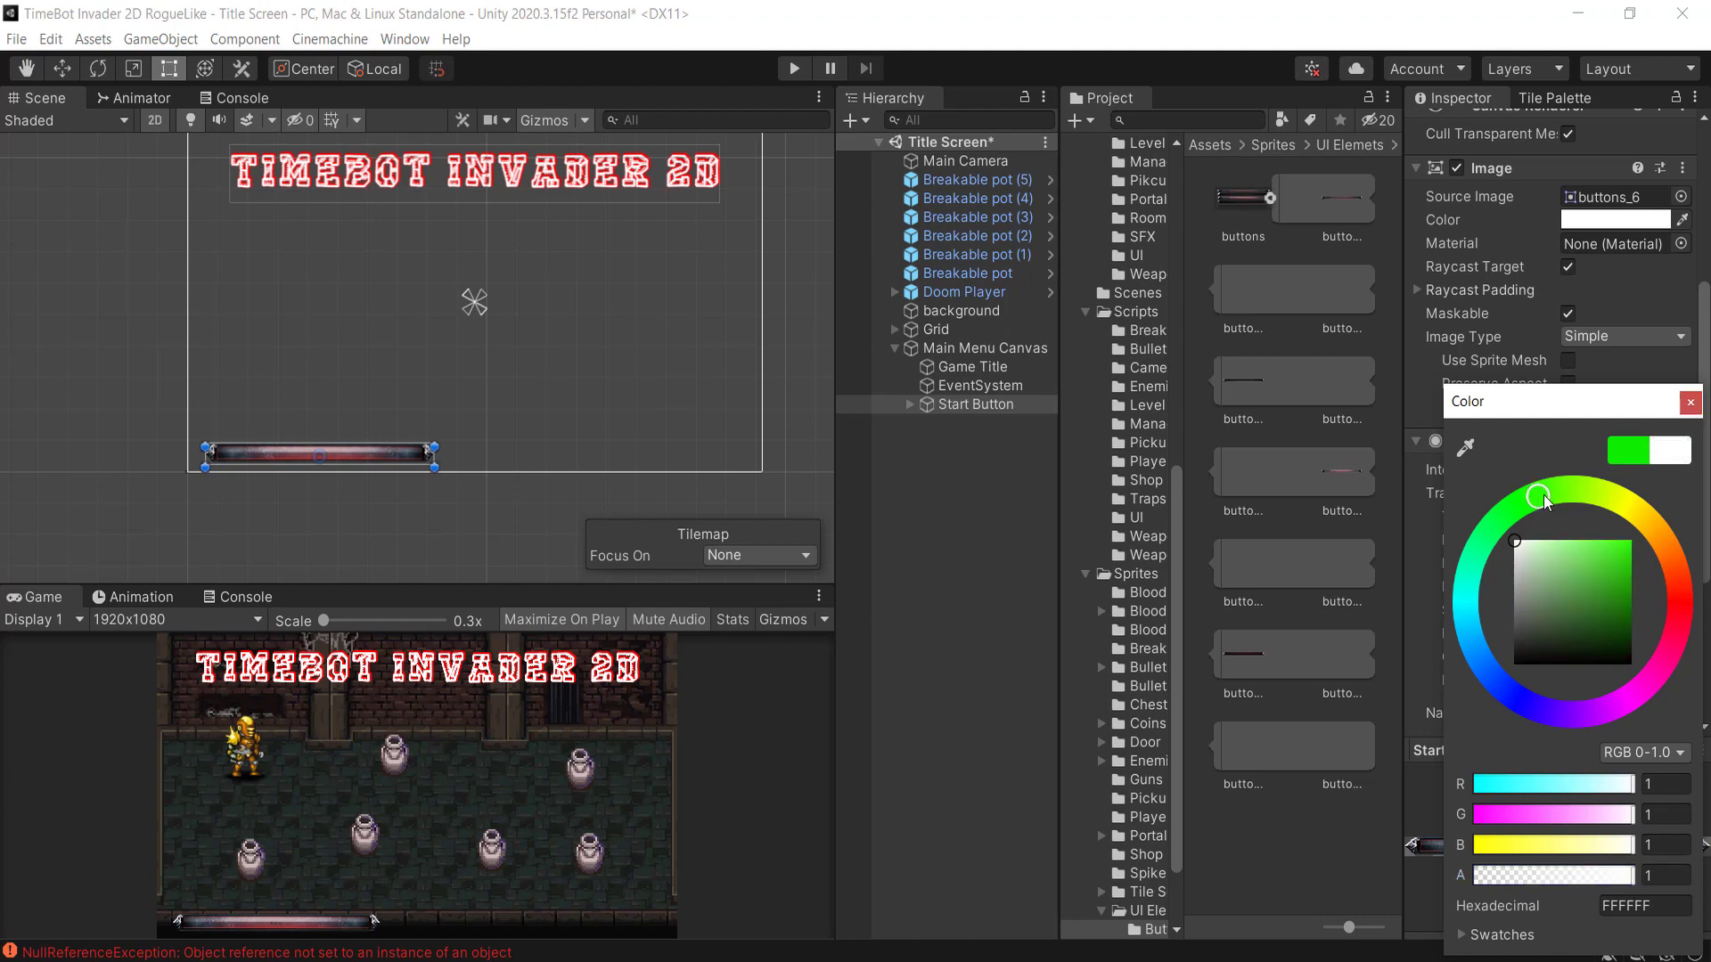
{"action": "mouse_move", "coordinate": [1602, 585]}
{"action": "left_mouse_down"}
{"action": "mouse_move", "coordinate": [1635, 612]}
{"action": "mouse_move", "coordinate": [1633, 540]}
{"action": "left_mouse_up"}
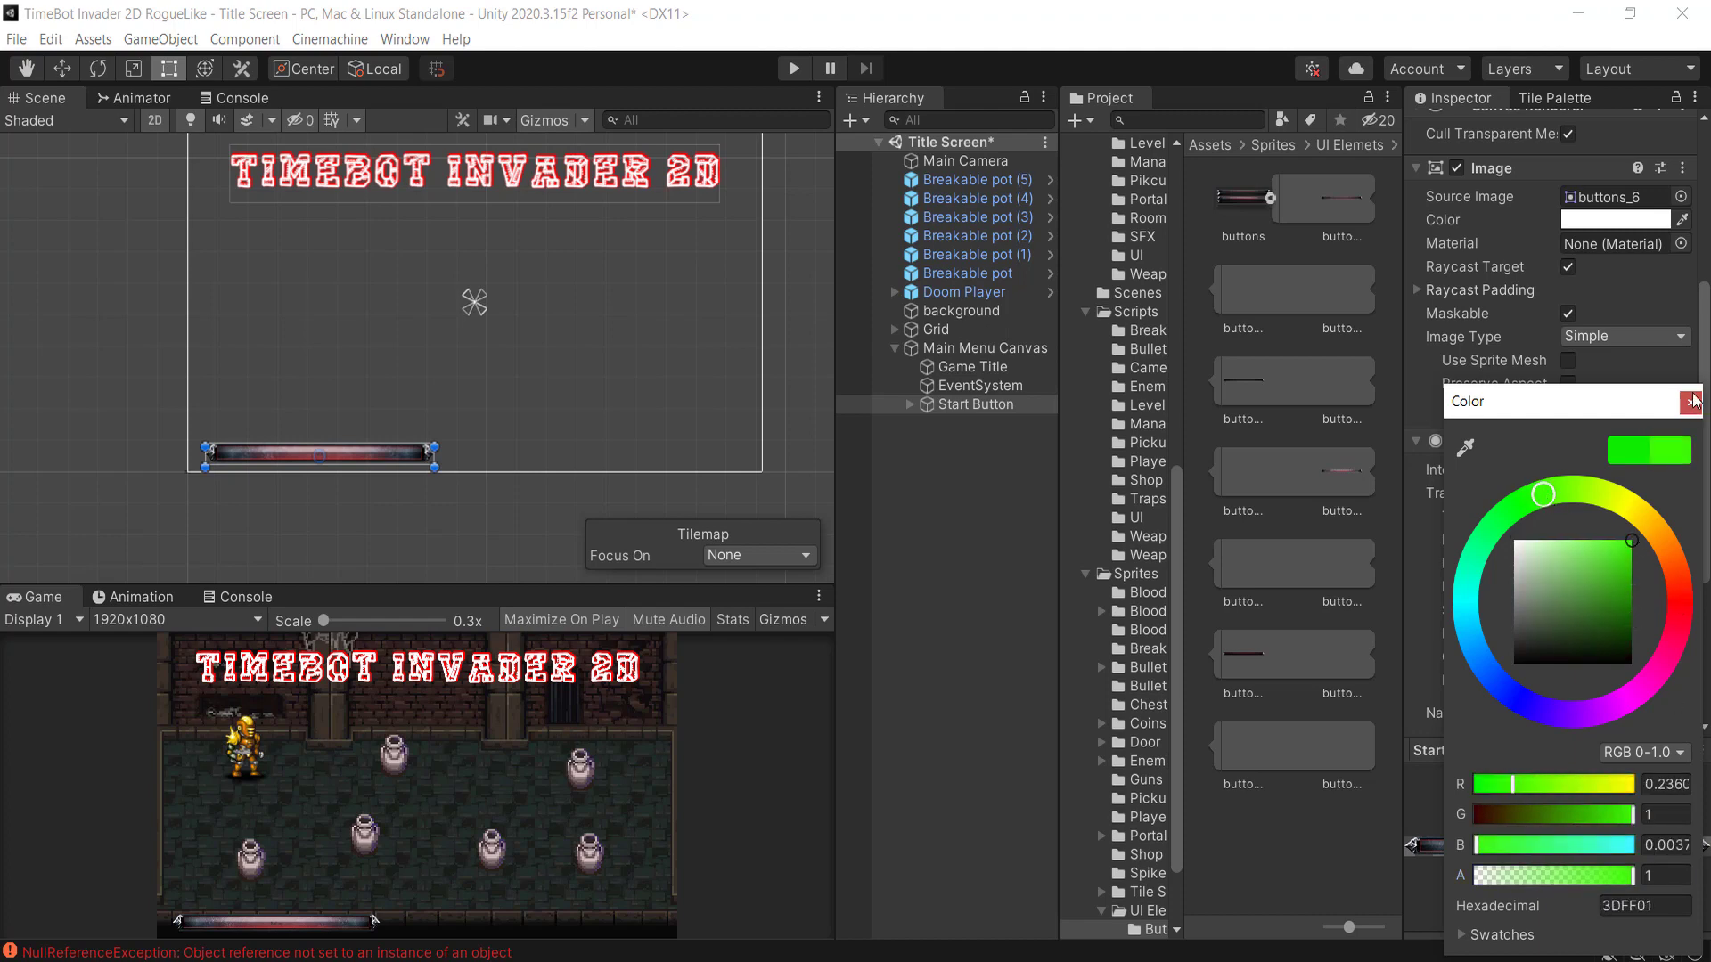
{"action": "left_click", "coordinate": [1696, 405]}
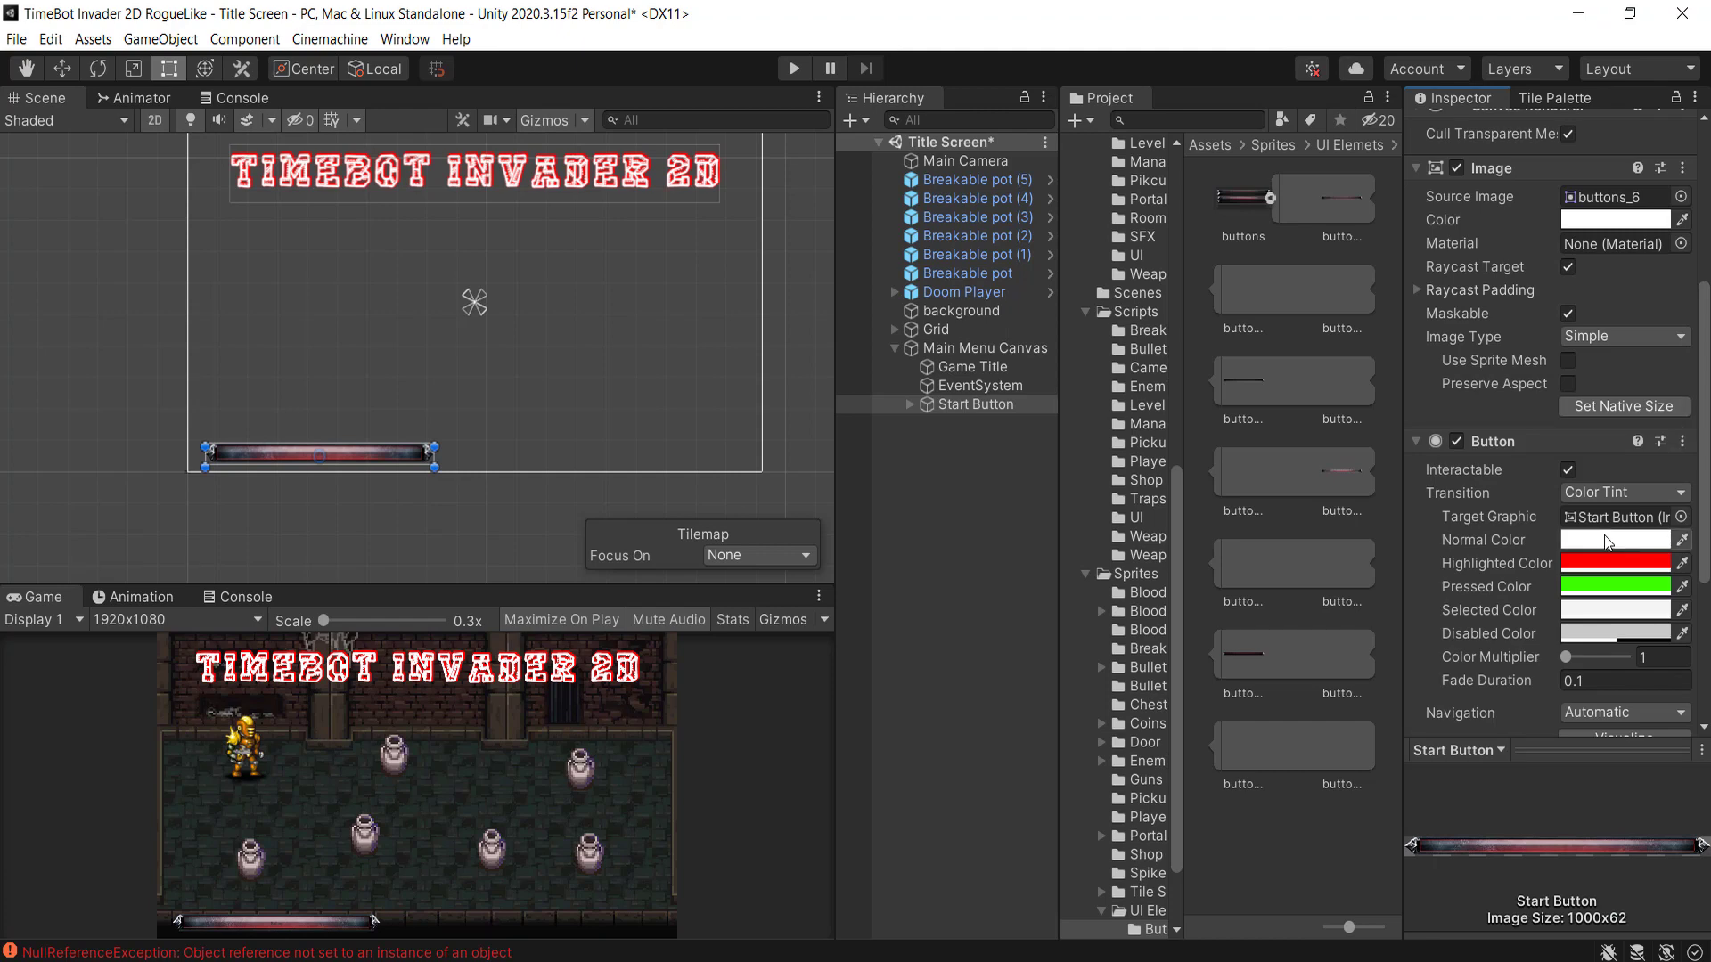
- Duplicate Start Button and move the copy horizontally to the lower-right part of the canvas, level with the original
{"action": "left_click", "coordinate": [944, 403]}
{"action": "key", "text": "ctrl+d"}
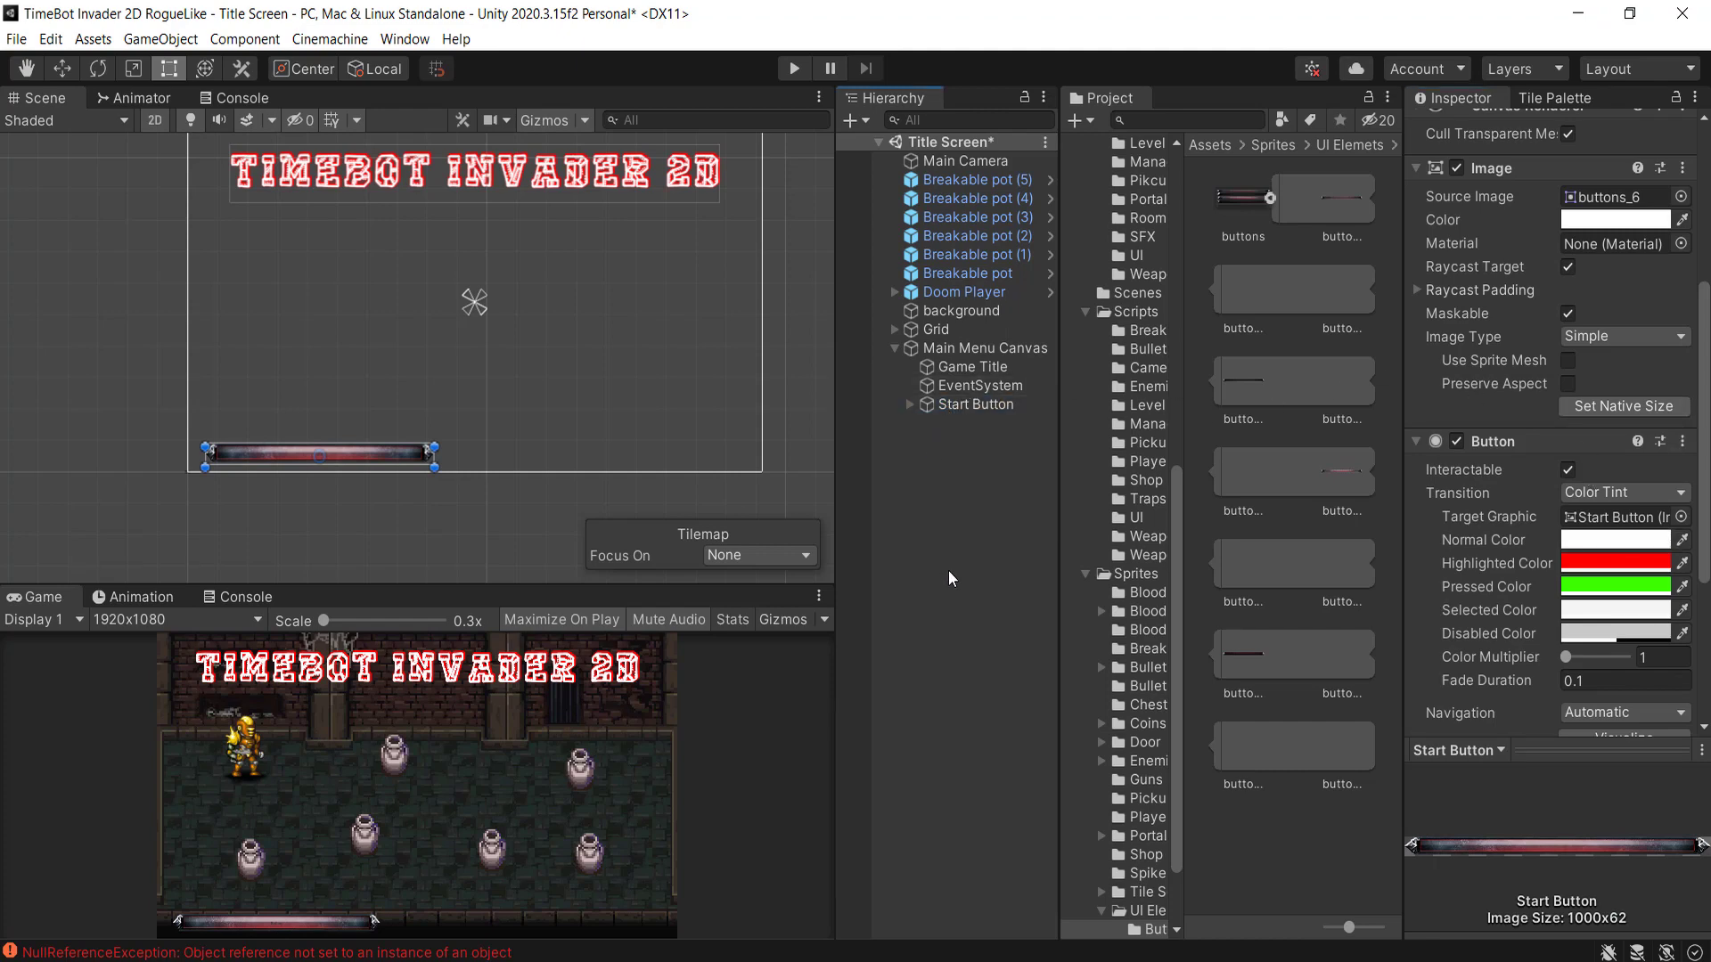
{"action": "key", "text": "w"}
{"action": "left_click_drag", "start_coordinate": [426, 456], "coordinate": [714, 456]}
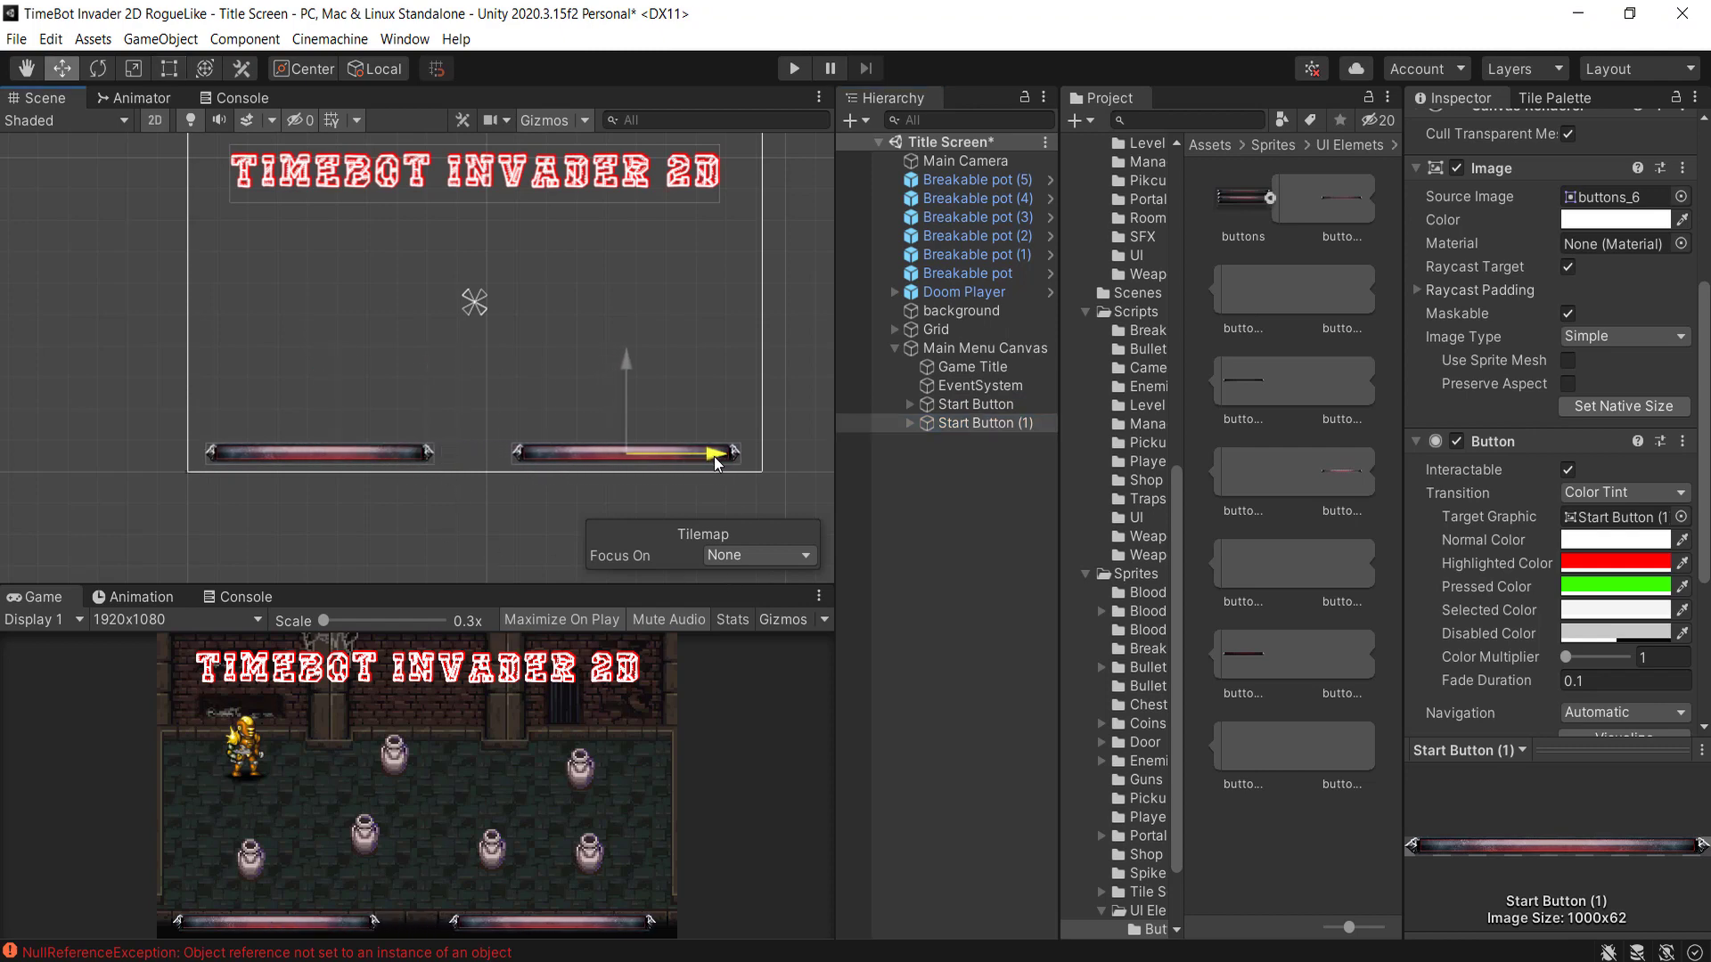
- Rename the duplicated Start Button as Exit Button
{"action": "left_click", "coordinate": [1047, 424]}
{"action": "left_click", "coordinate": [1047, 424]}
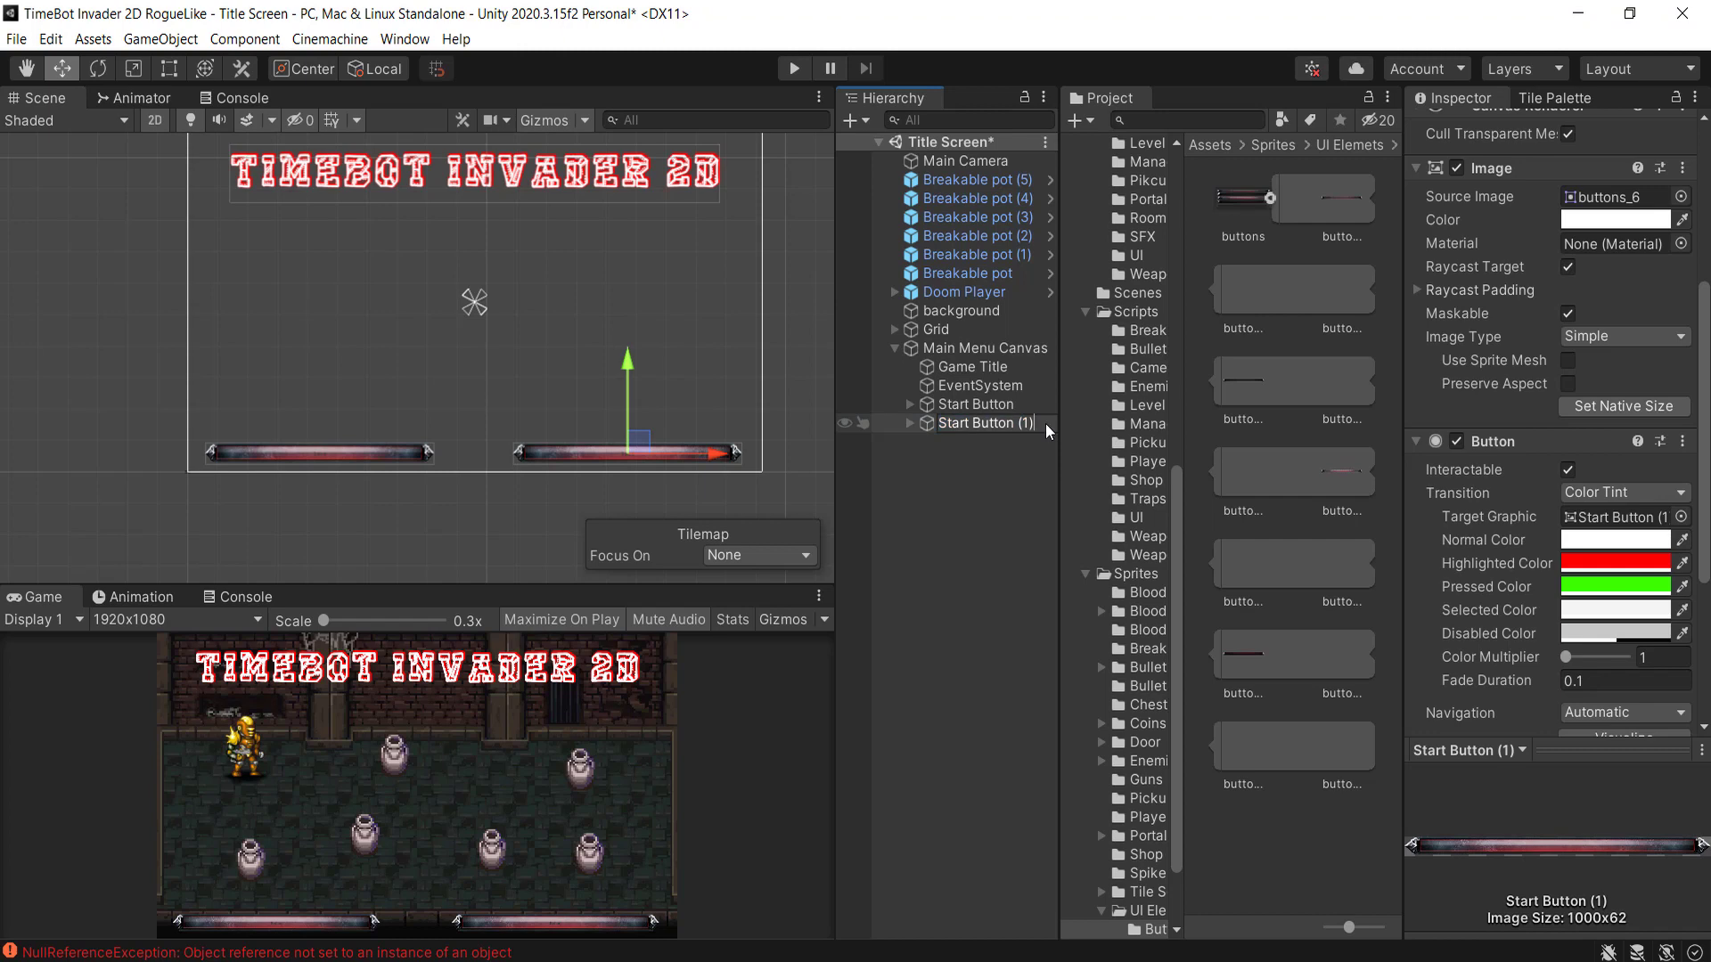
{"action": "double_click", "coordinate": [951, 424]}
{"action": "type", "text": "Exi"}
{"action": "key", "text": "Return"}
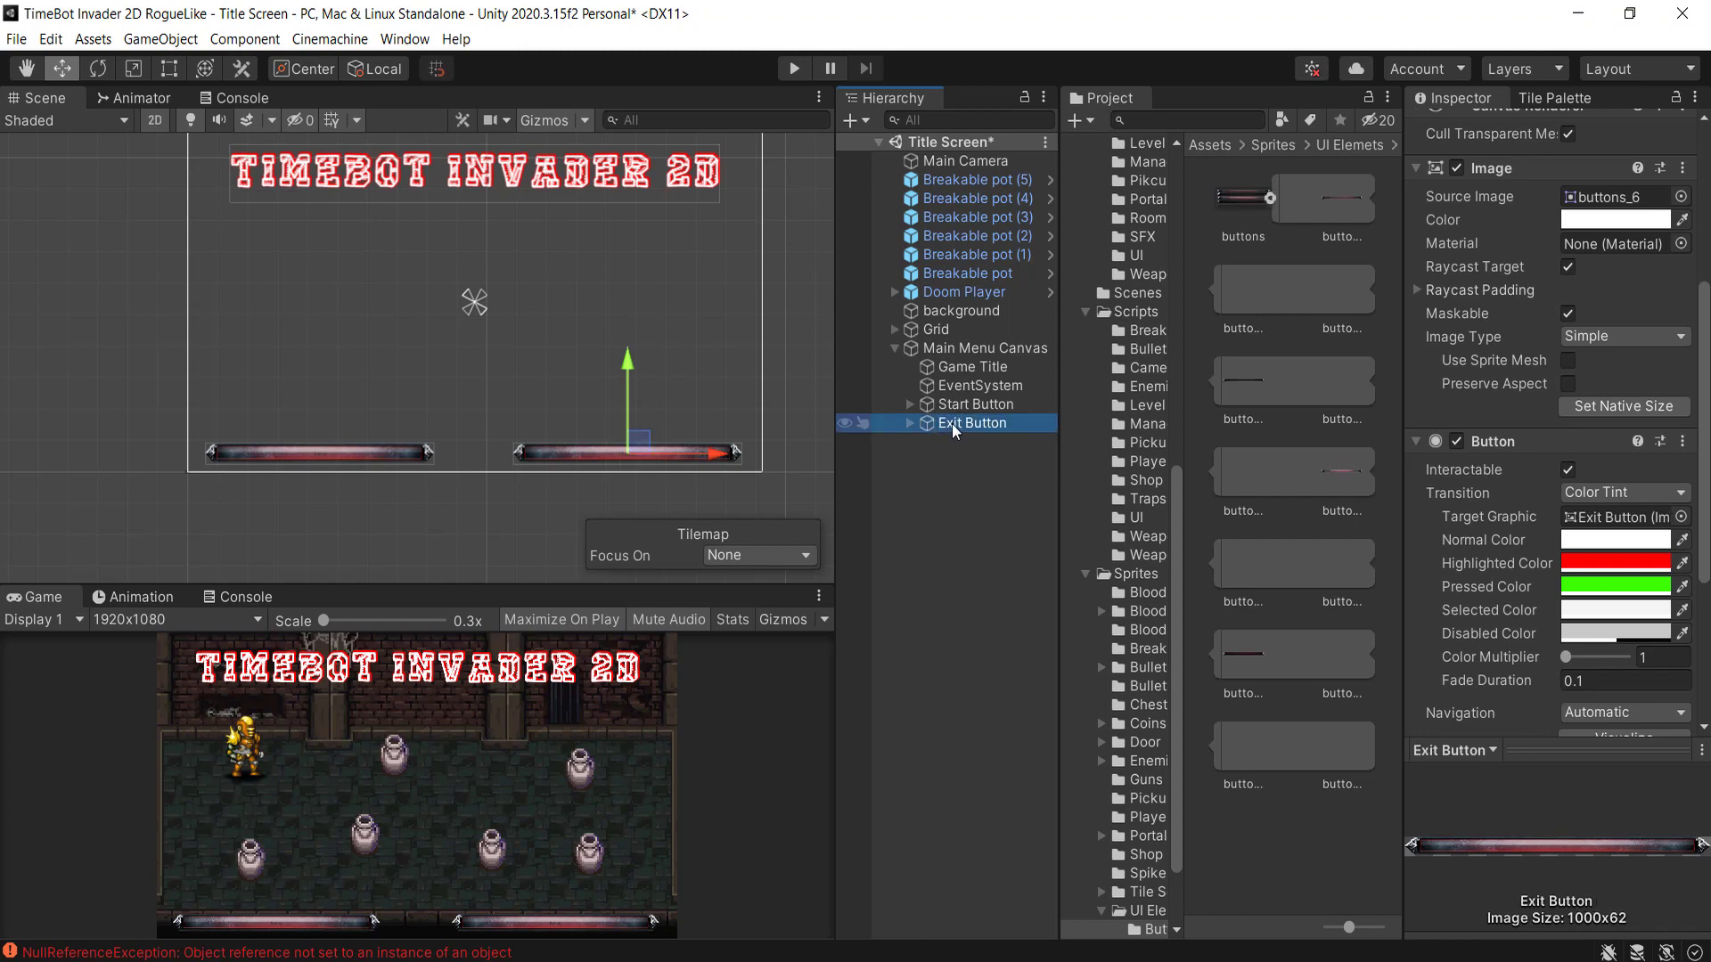
- Expand both menu buttons in the hierarchy and delete Exit Button
{"action": "left_click", "coordinate": [908, 405]}
{"action": "left_click", "coordinate": [910, 442]}
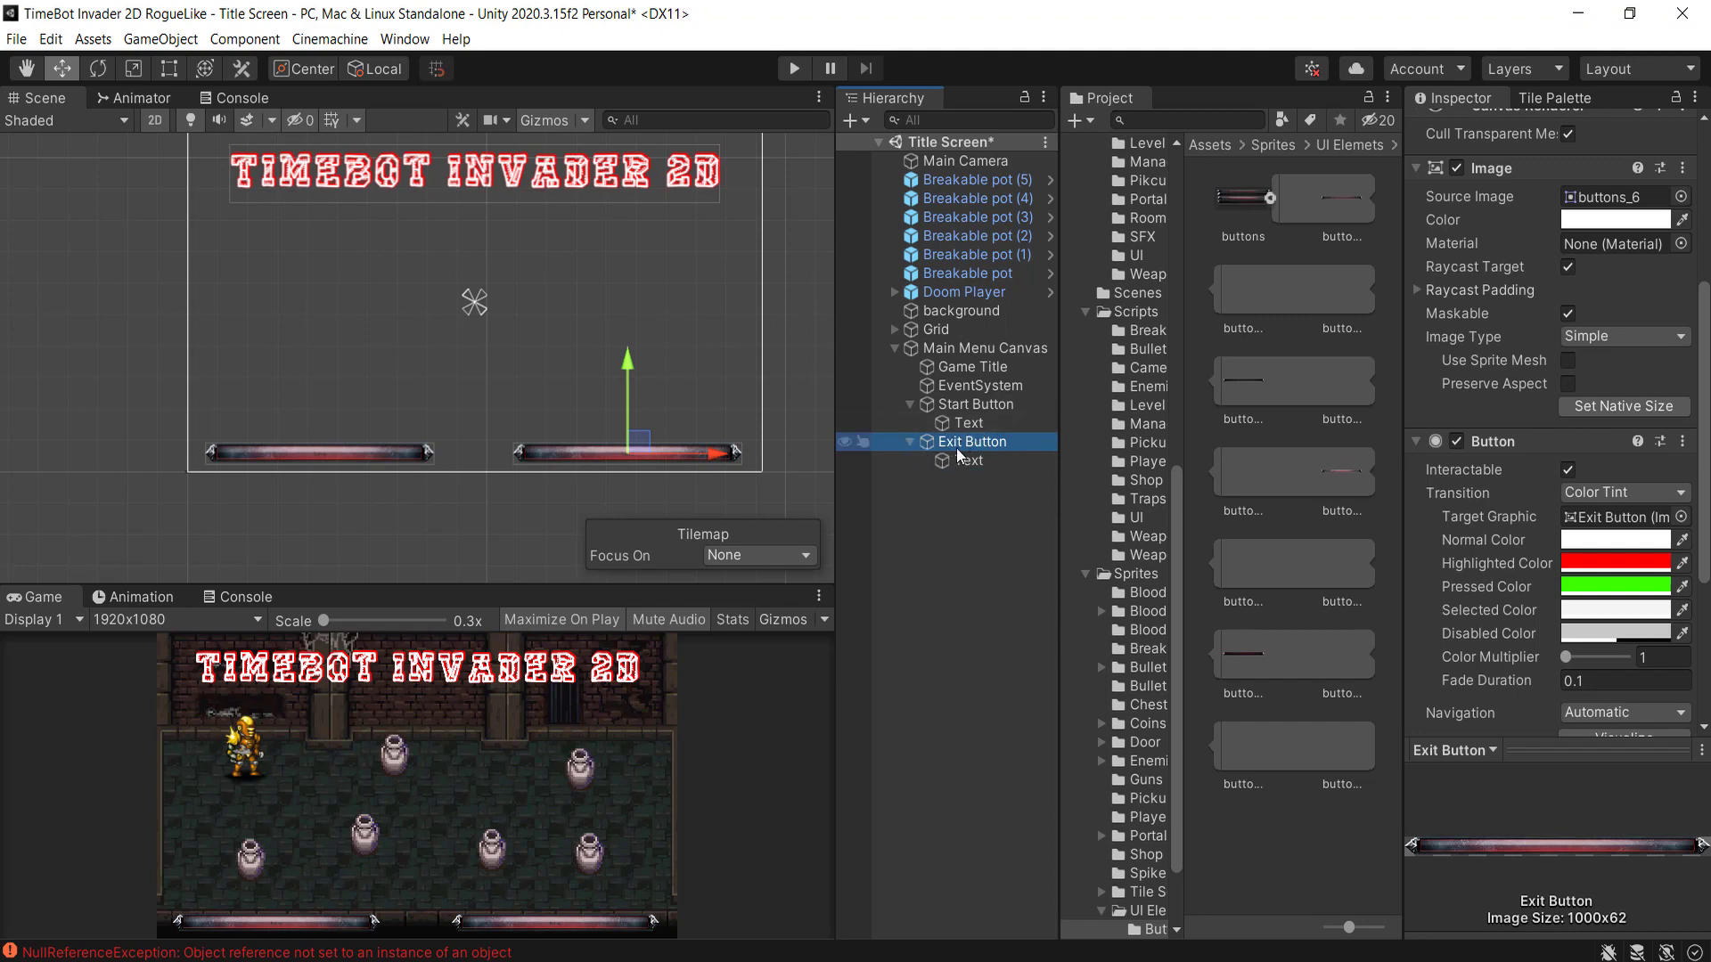
{"action": "key", "text": "Delete"}
- Delete the default Text child of Start Button
{"action": "left_click", "coordinate": [962, 425]}
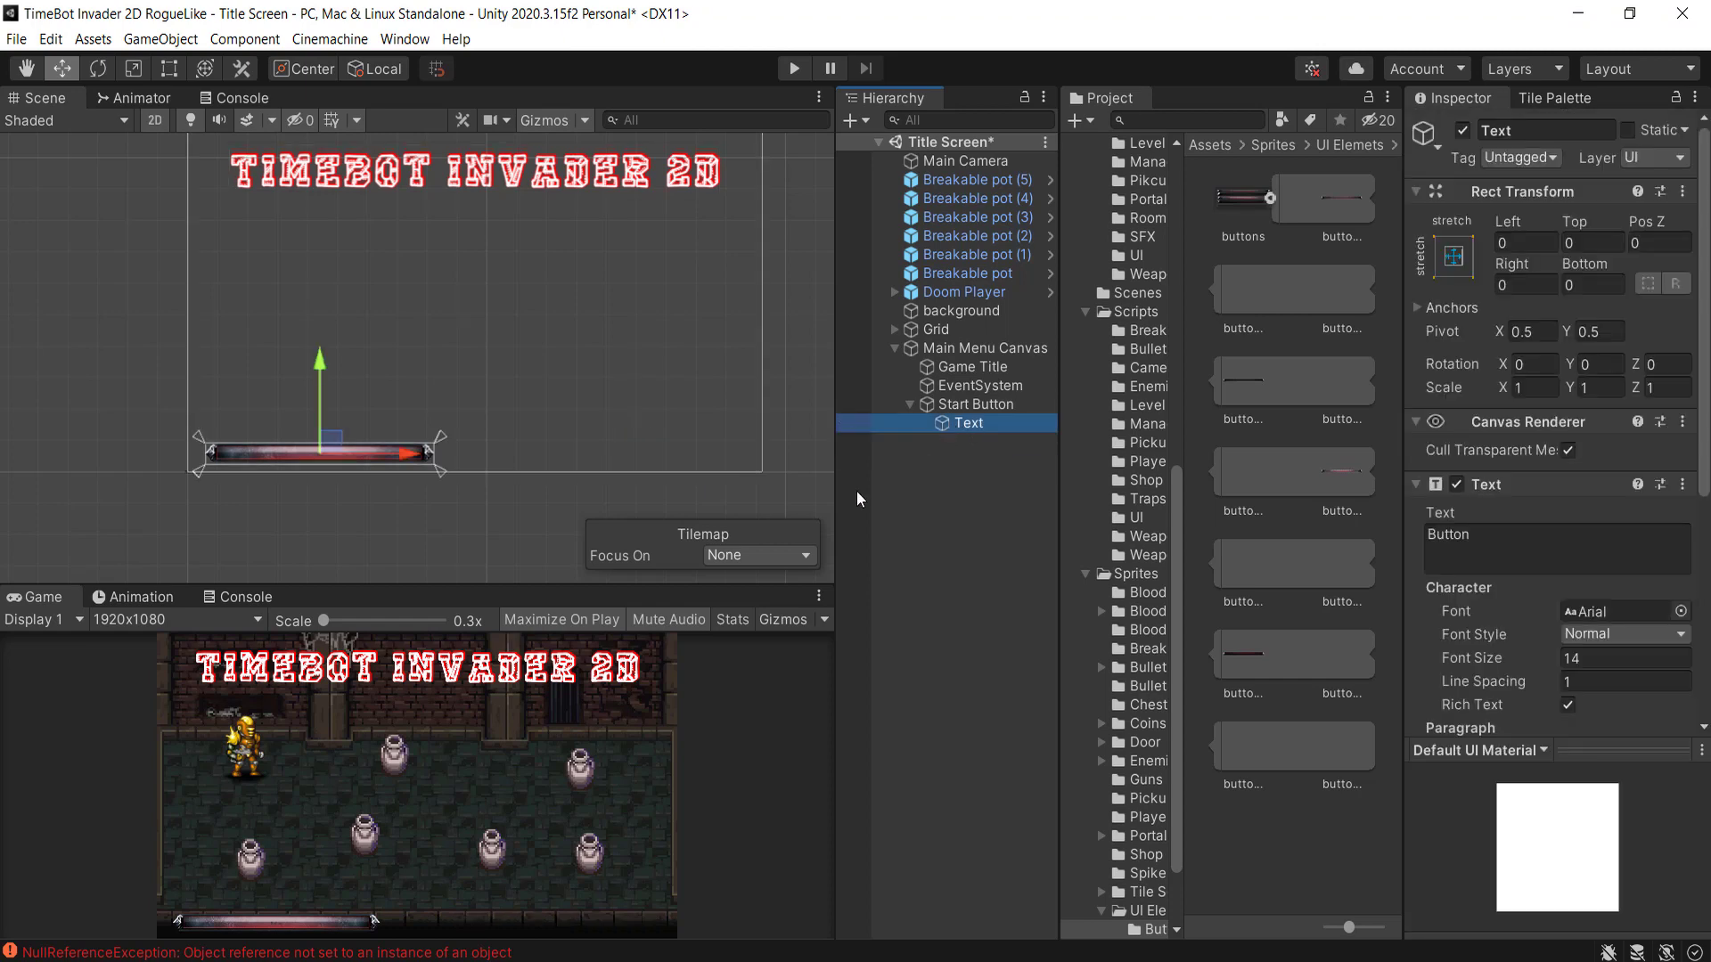
{"action": "scroll", "coordinate": [361, 404], "scroll_direction": "up", "scroll_amount": 5}
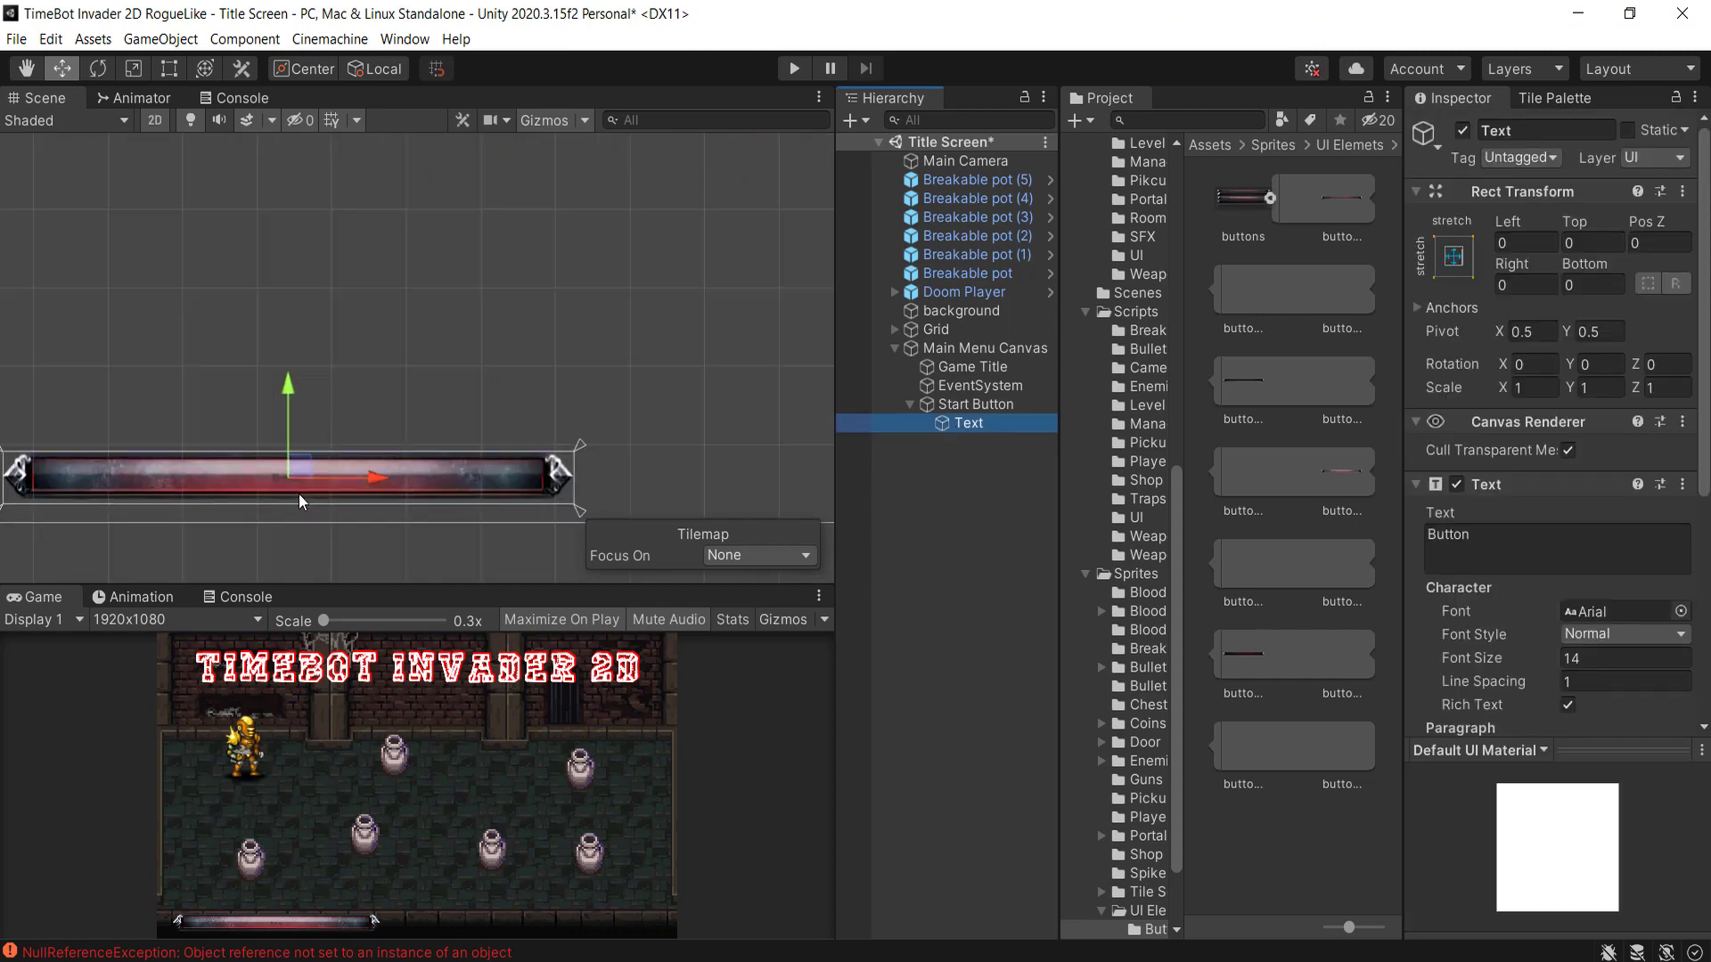
{"action": "left_click", "coordinate": [959, 420]}
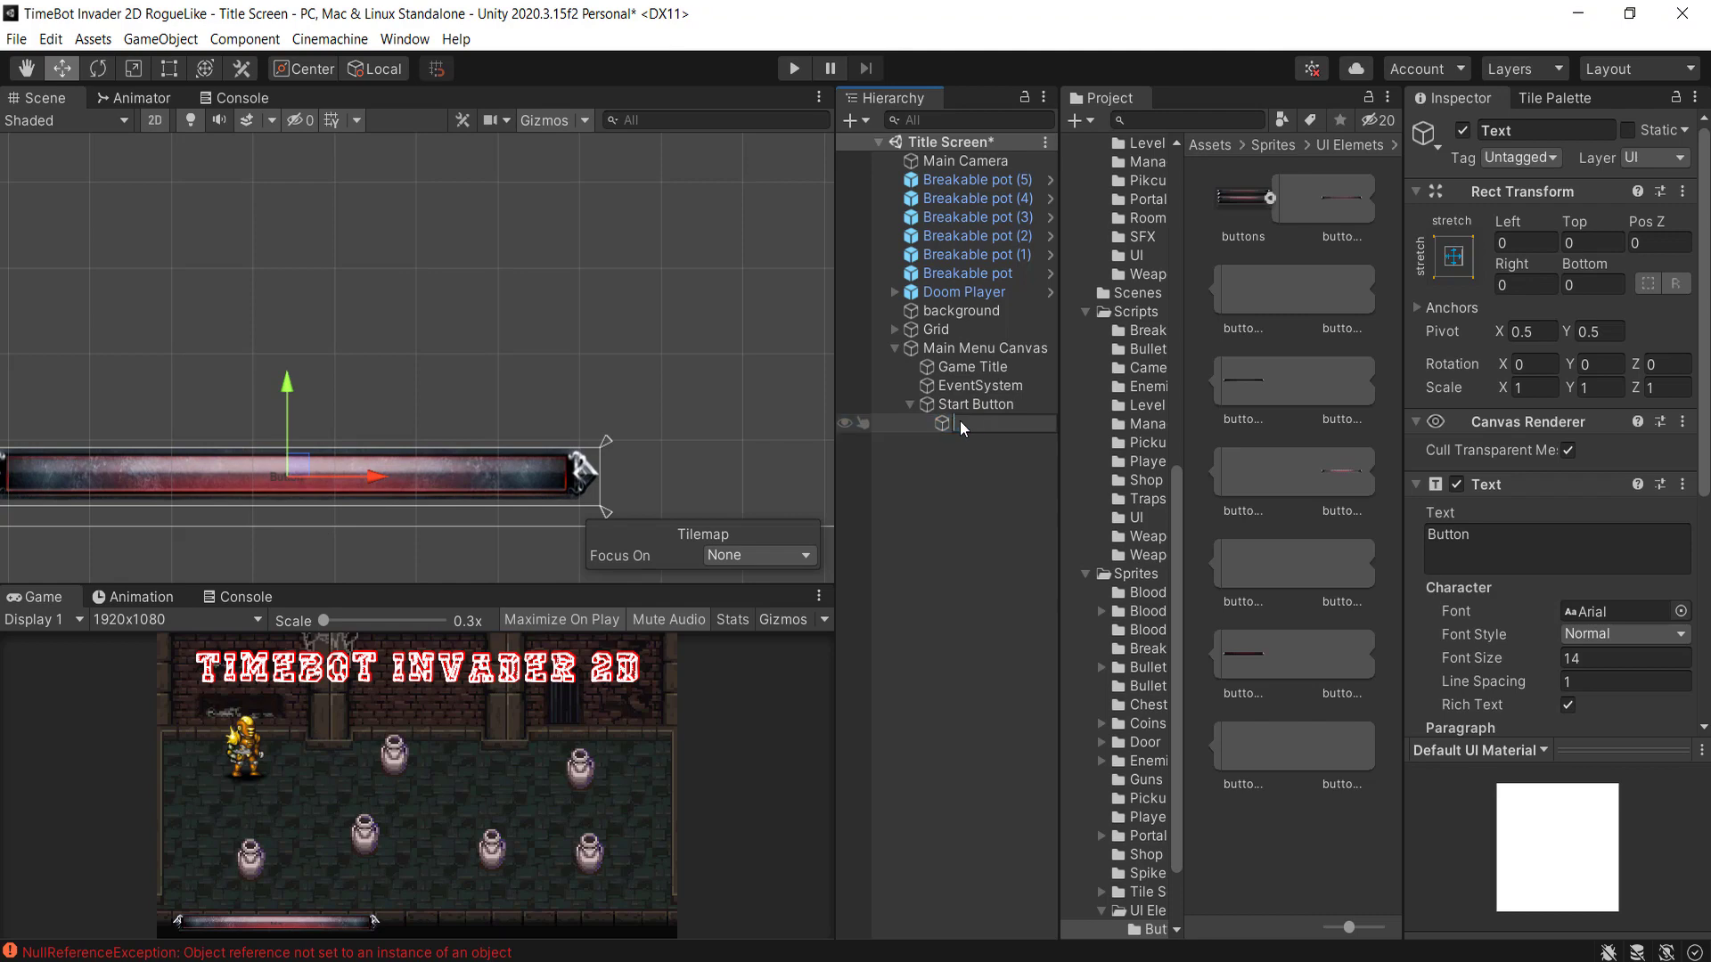
{"action": "key", "text": "Escape"}
{"action": "key", "text": "Delete"}
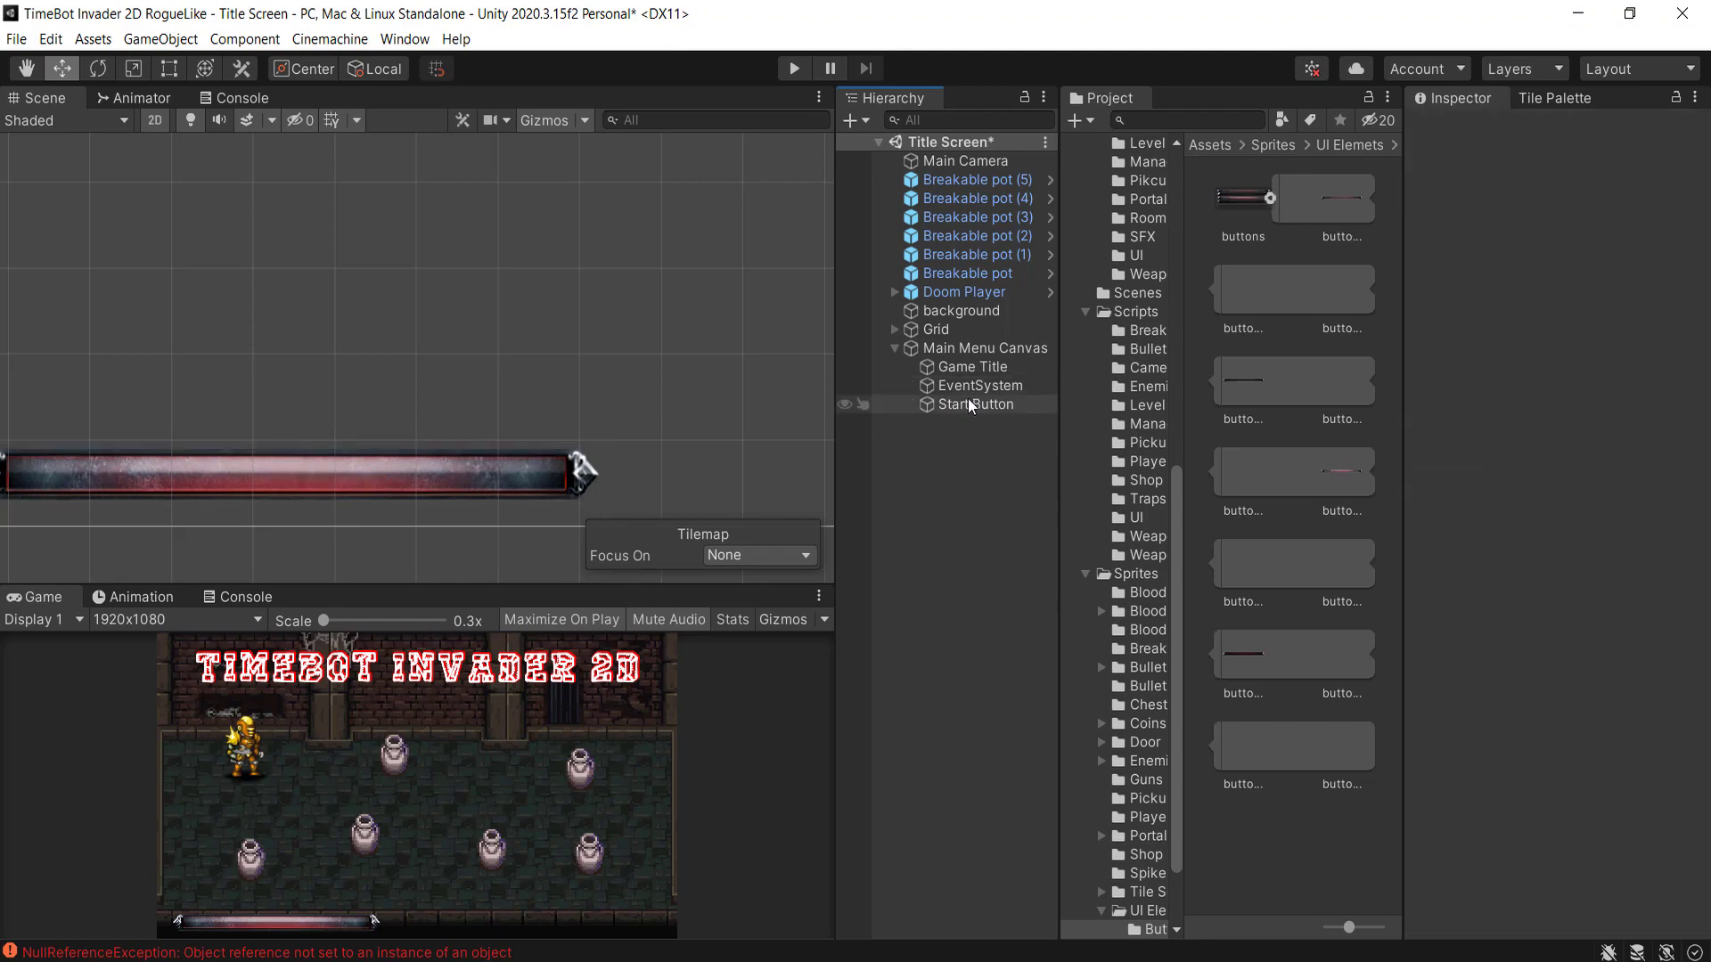
- Add a TextMeshPro text as a child of Start Button and assign CFIRobotRegular SDF as its font asset
{"action": "right_click", "coordinate": [967, 398]}
{"action": "mouse_move", "coordinate": [1066, 818]}
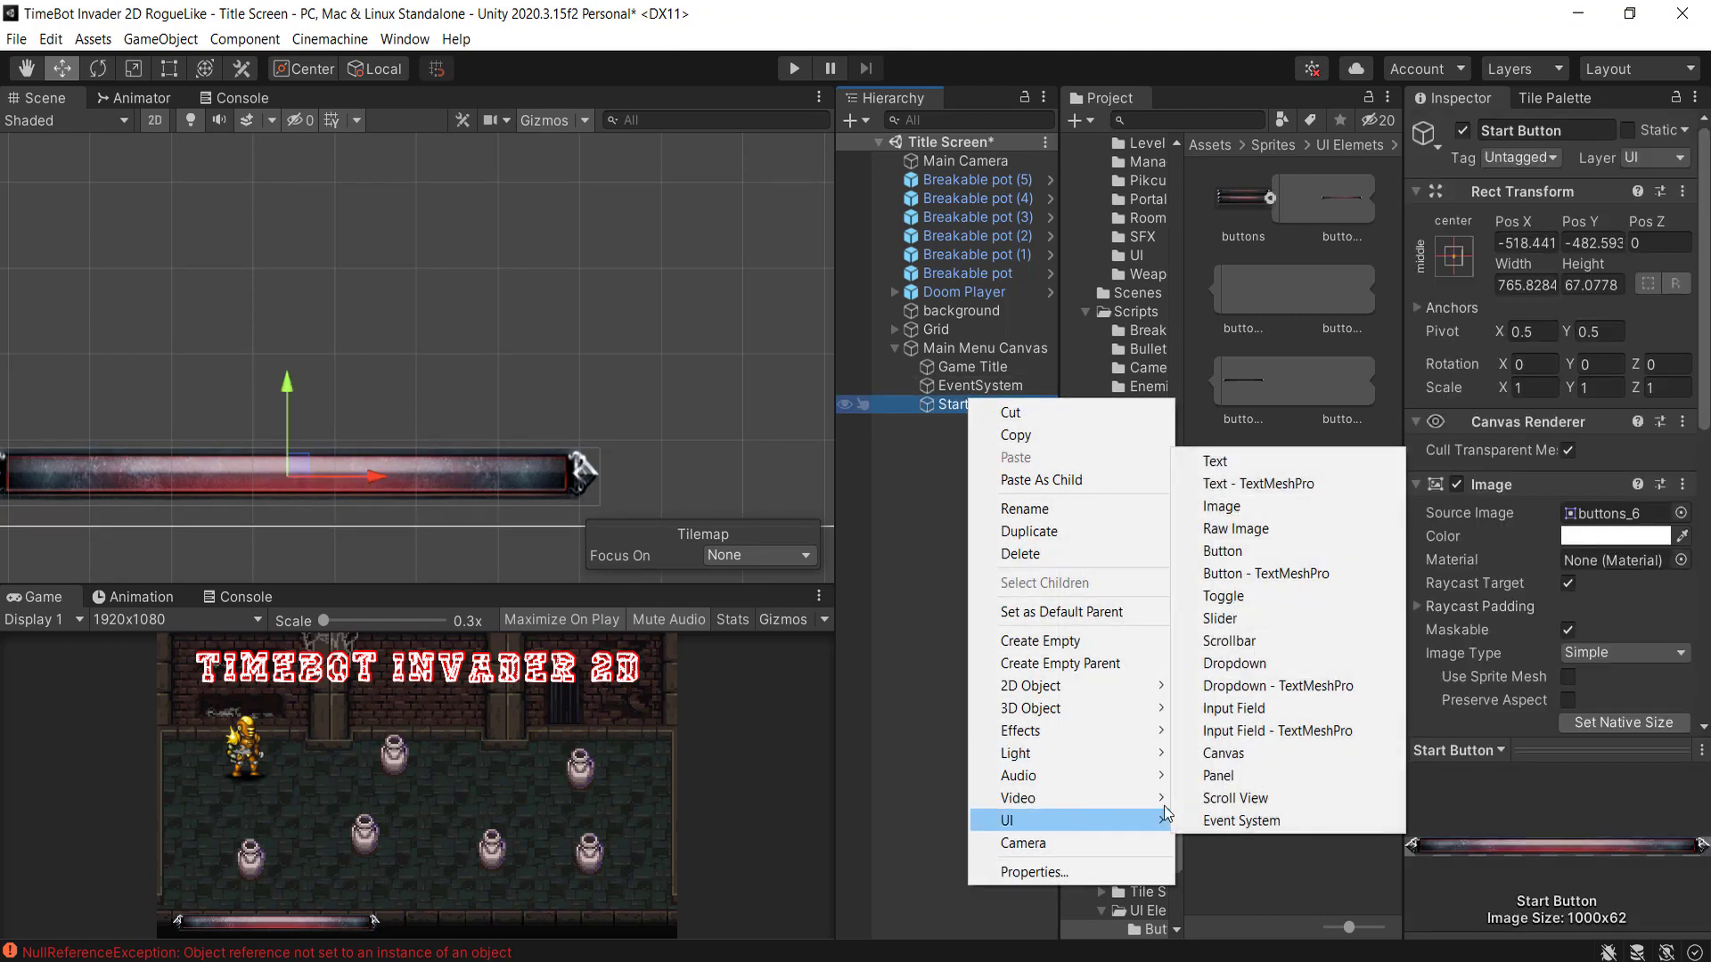
{"action": "left_click", "coordinate": [1305, 484]}
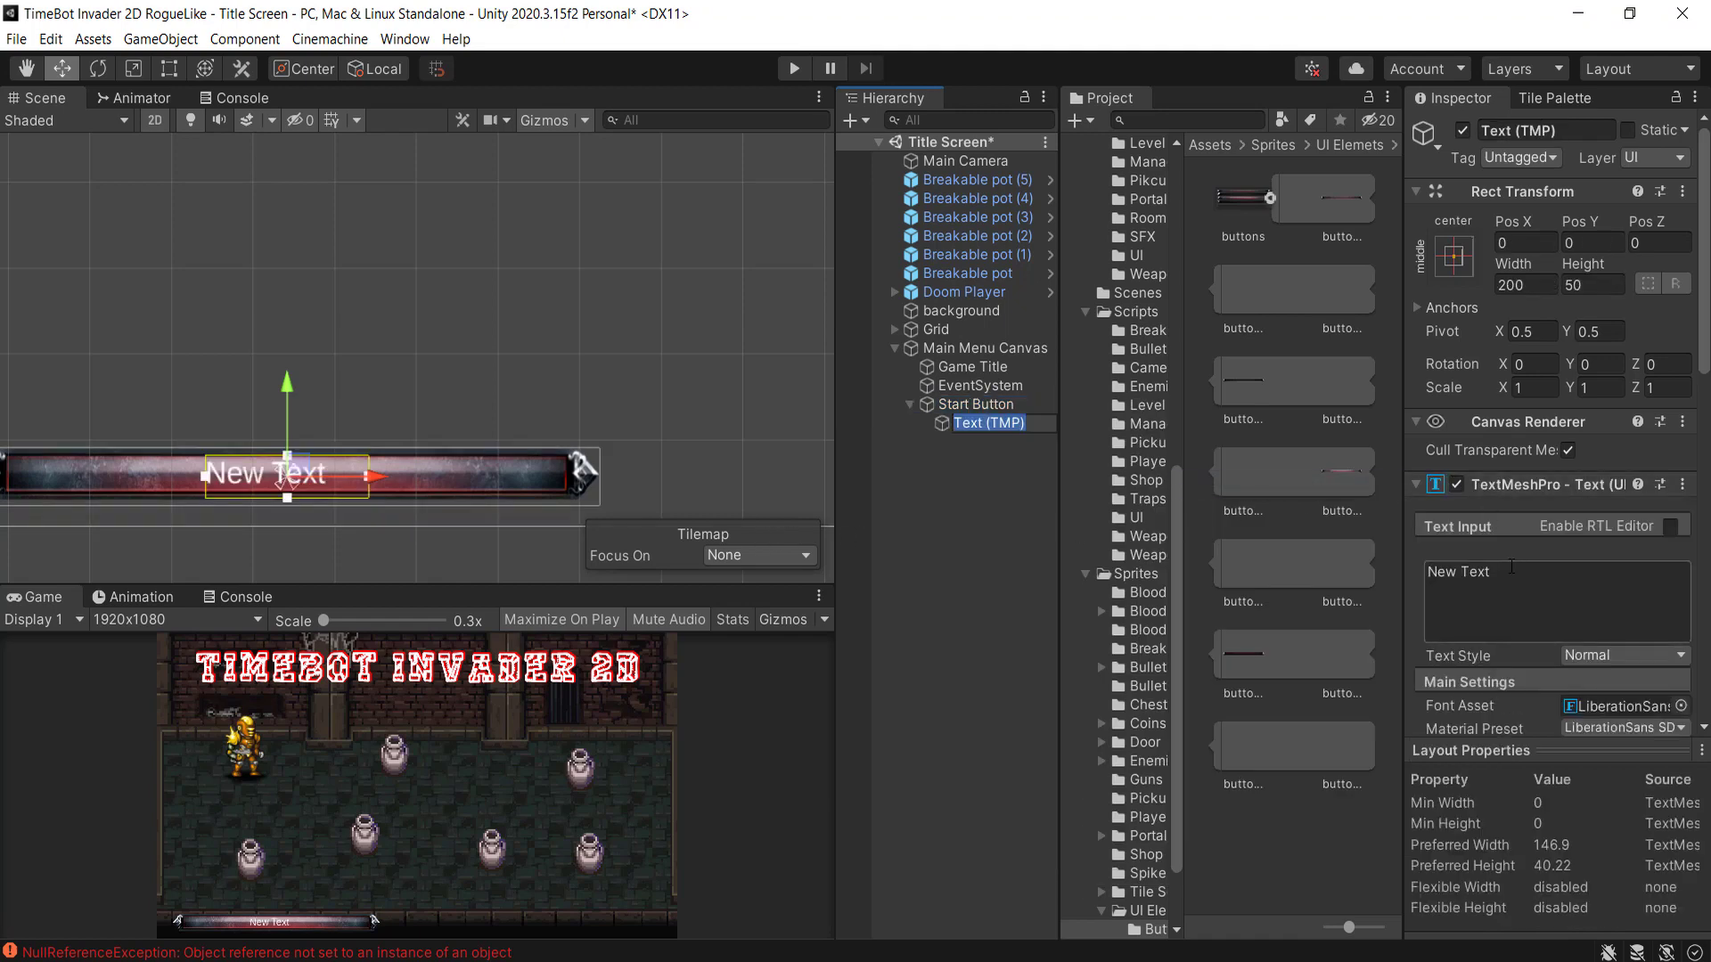
{"action": "left_click", "coordinate": [1681, 706]}
{"action": "double_click", "coordinate": [1387, 437]}
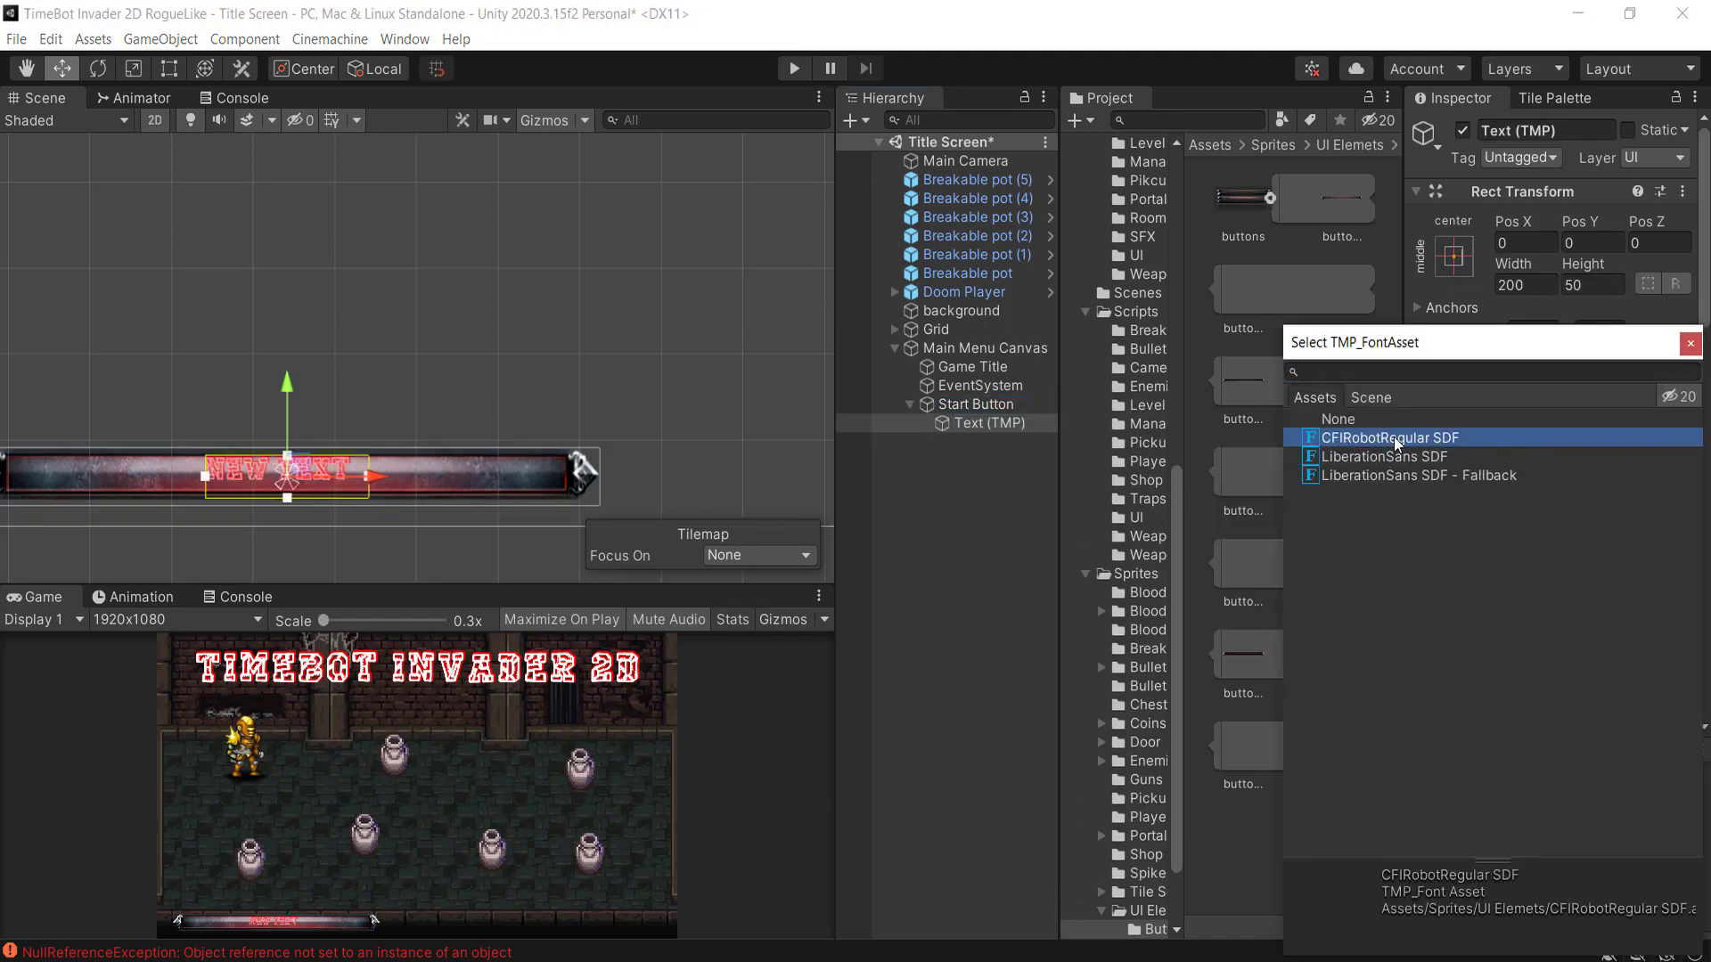
- Make the new button text bold, enable Auto Size and centre it horizontally and vertically
{"action": "scroll", "coordinate": [1580, 726], "scroll_direction": "down", "scroll_amount": 5}
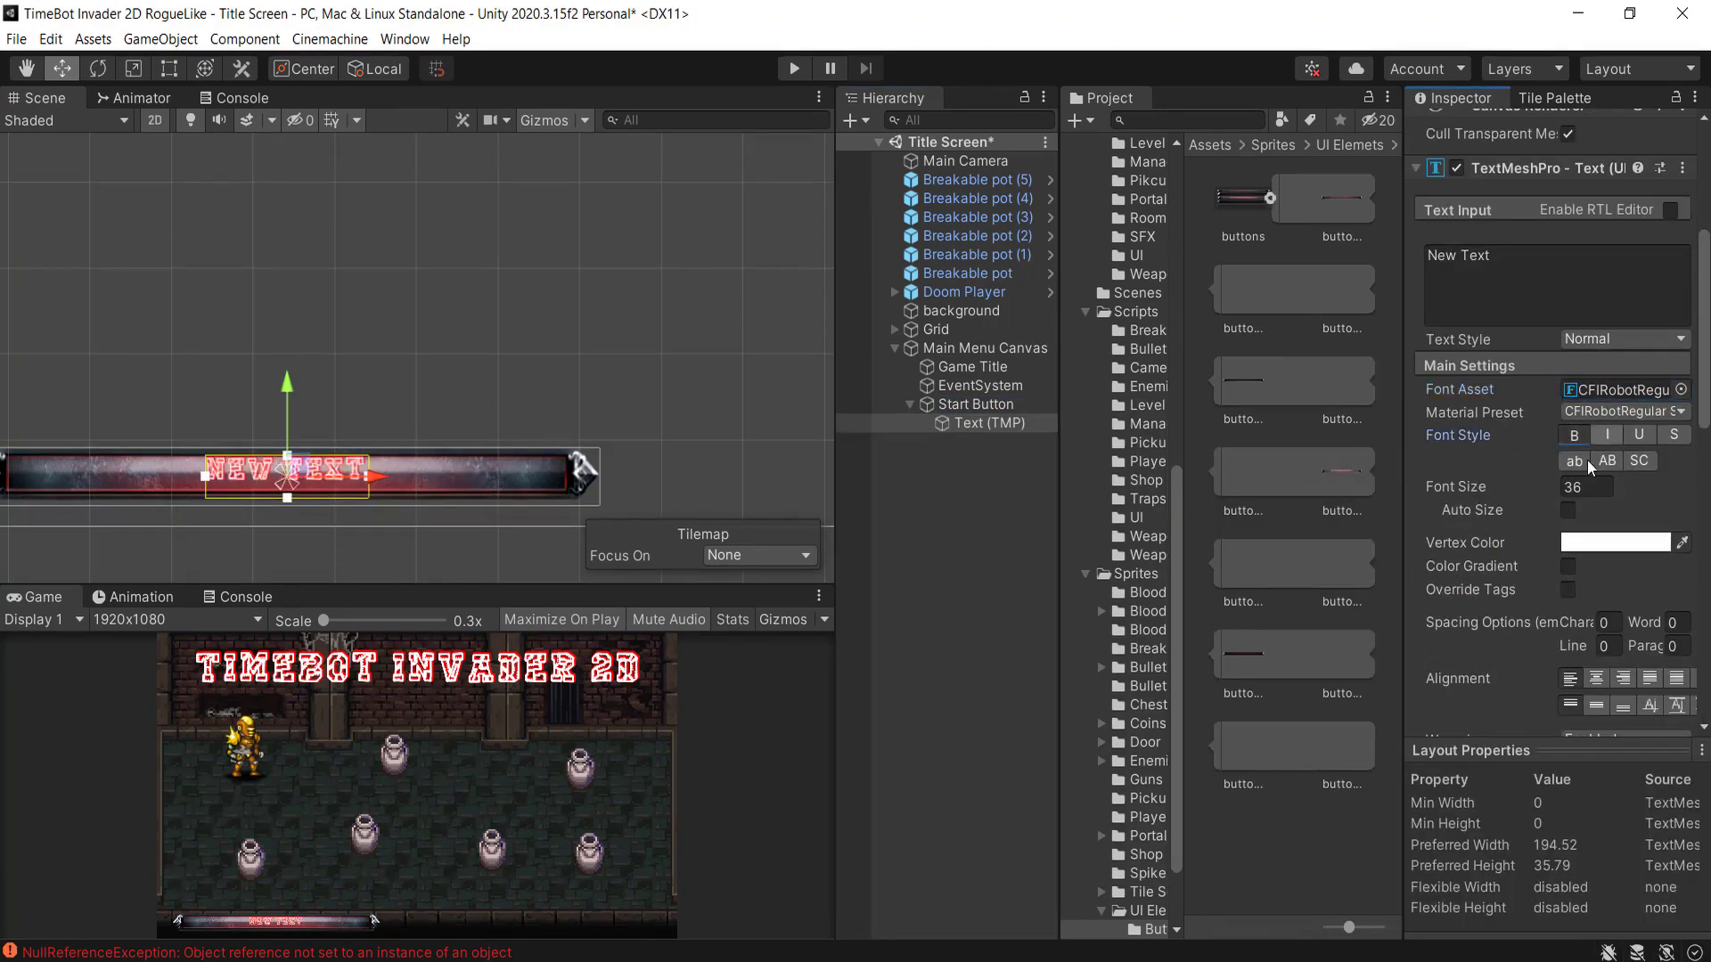
{"action": "left_click", "coordinate": [1568, 510]}
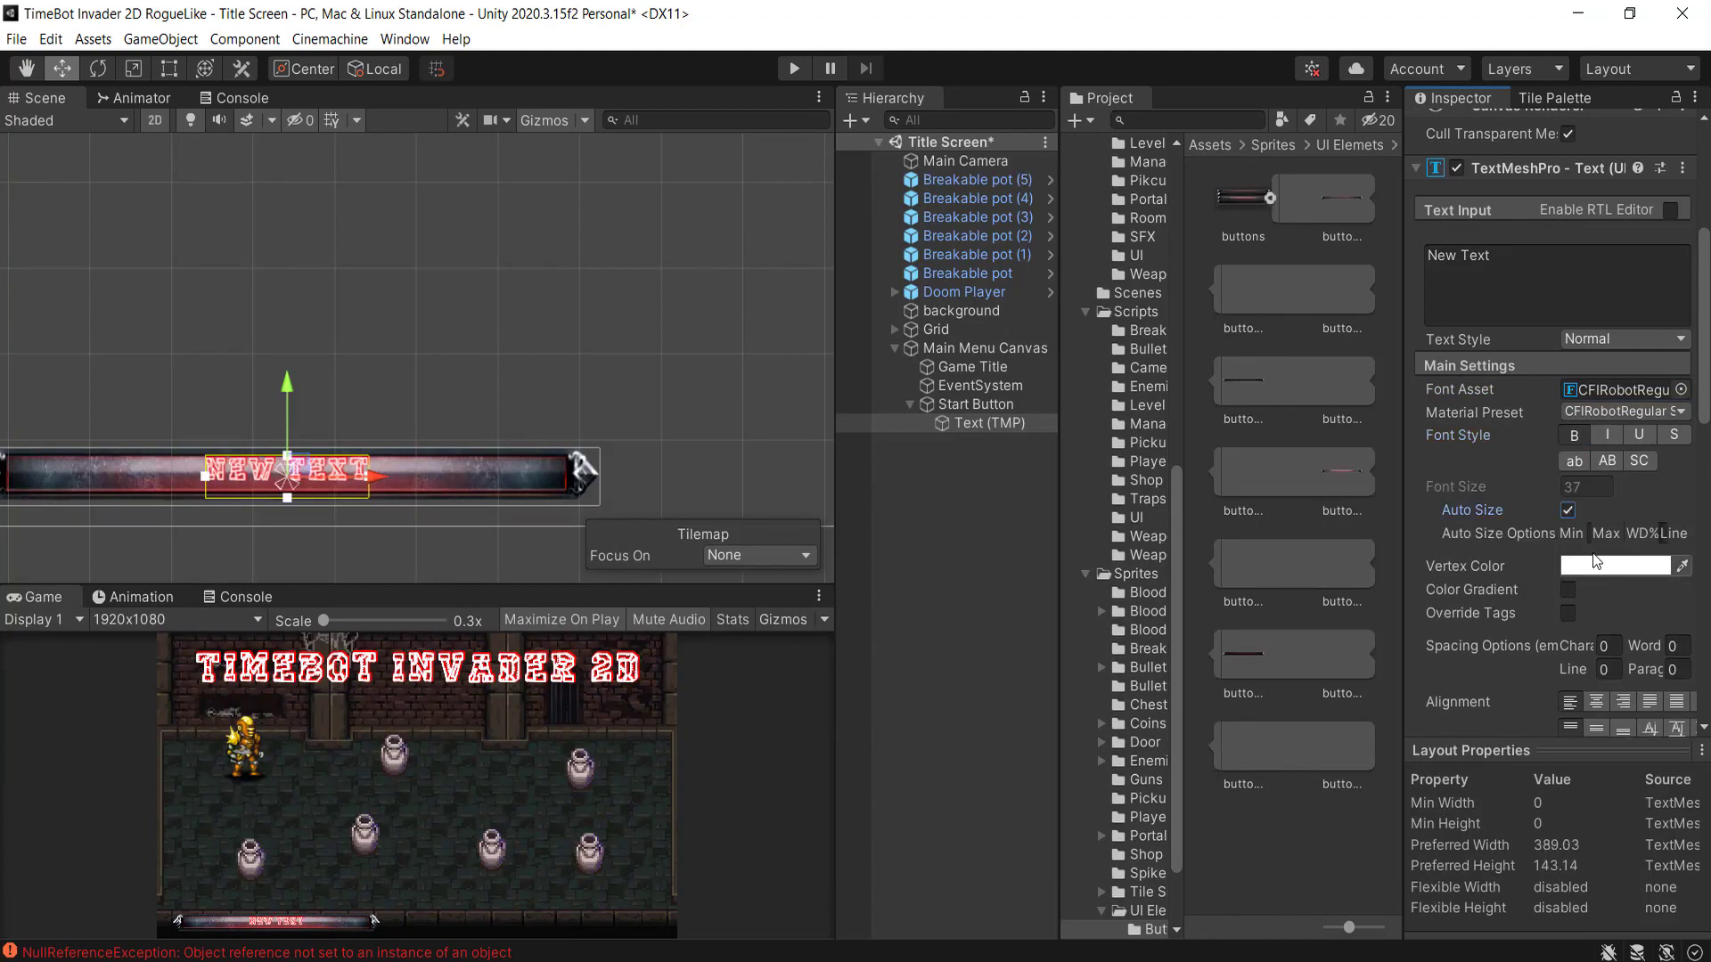
{"action": "left_click", "coordinate": [1593, 705]}
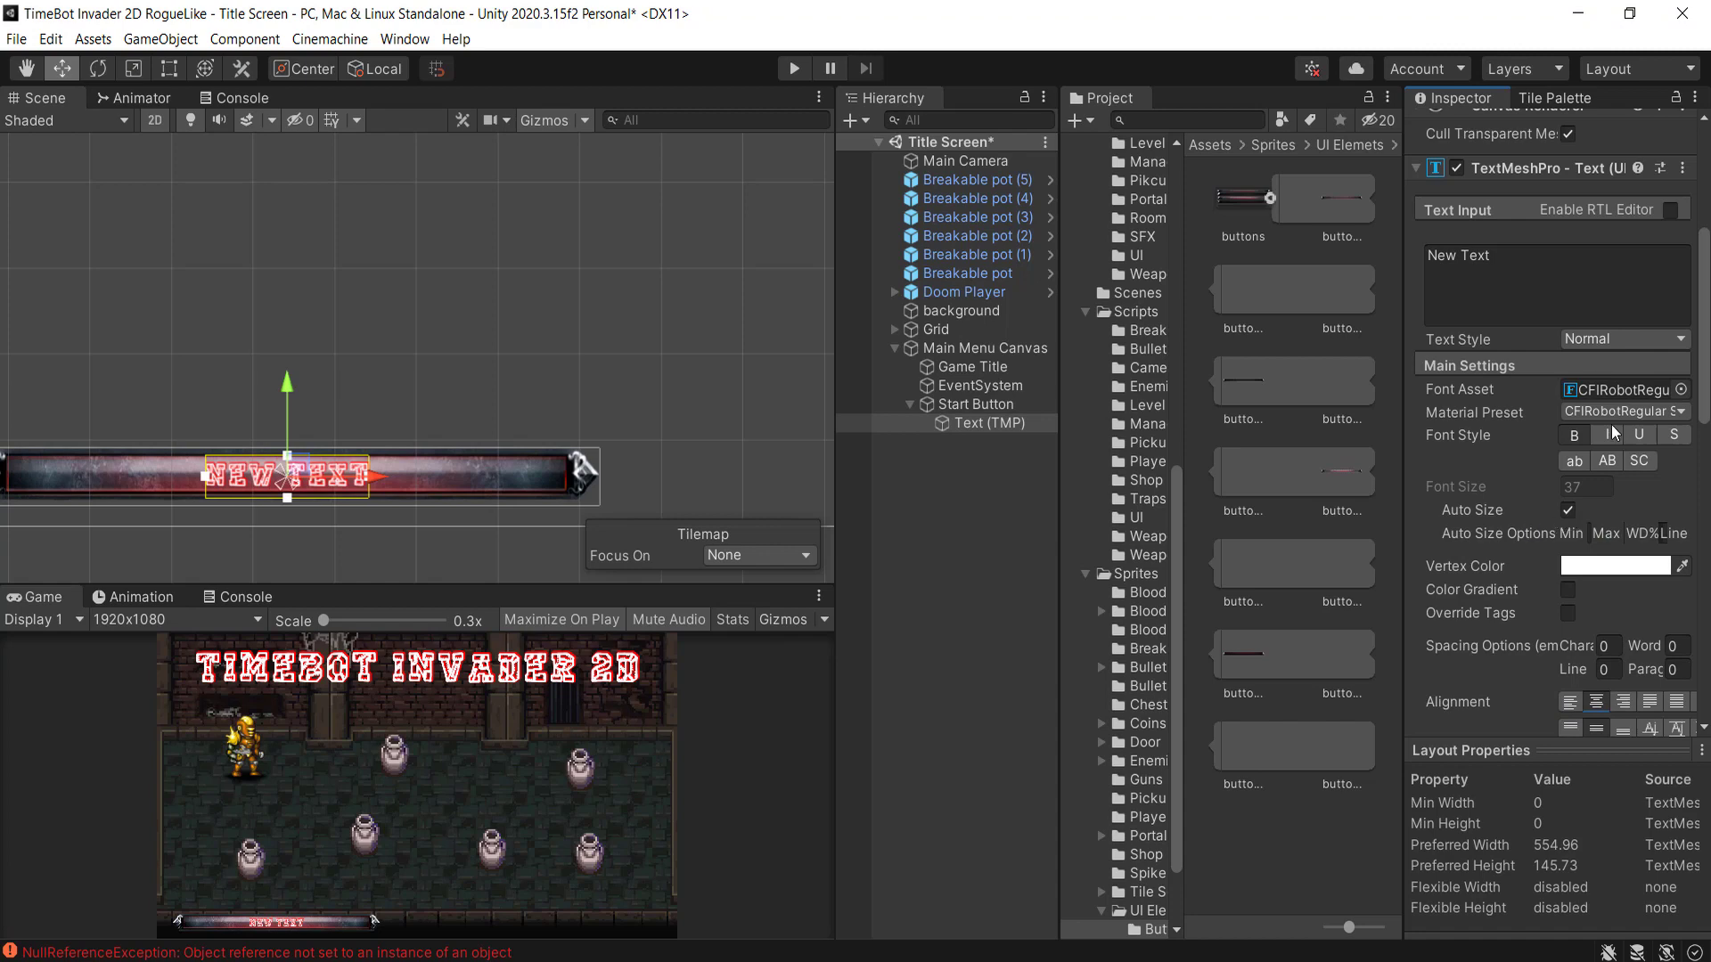
- Resize the text box inside Start Button to about 444 wide and 42 high
{"action": "scroll", "coordinate": [1583, 506], "scroll_direction": "down", "scroll_amount": 10}
{"action": "scroll", "coordinate": [1582, 515], "scroll_direction": "up", "scroll_amount": 1}
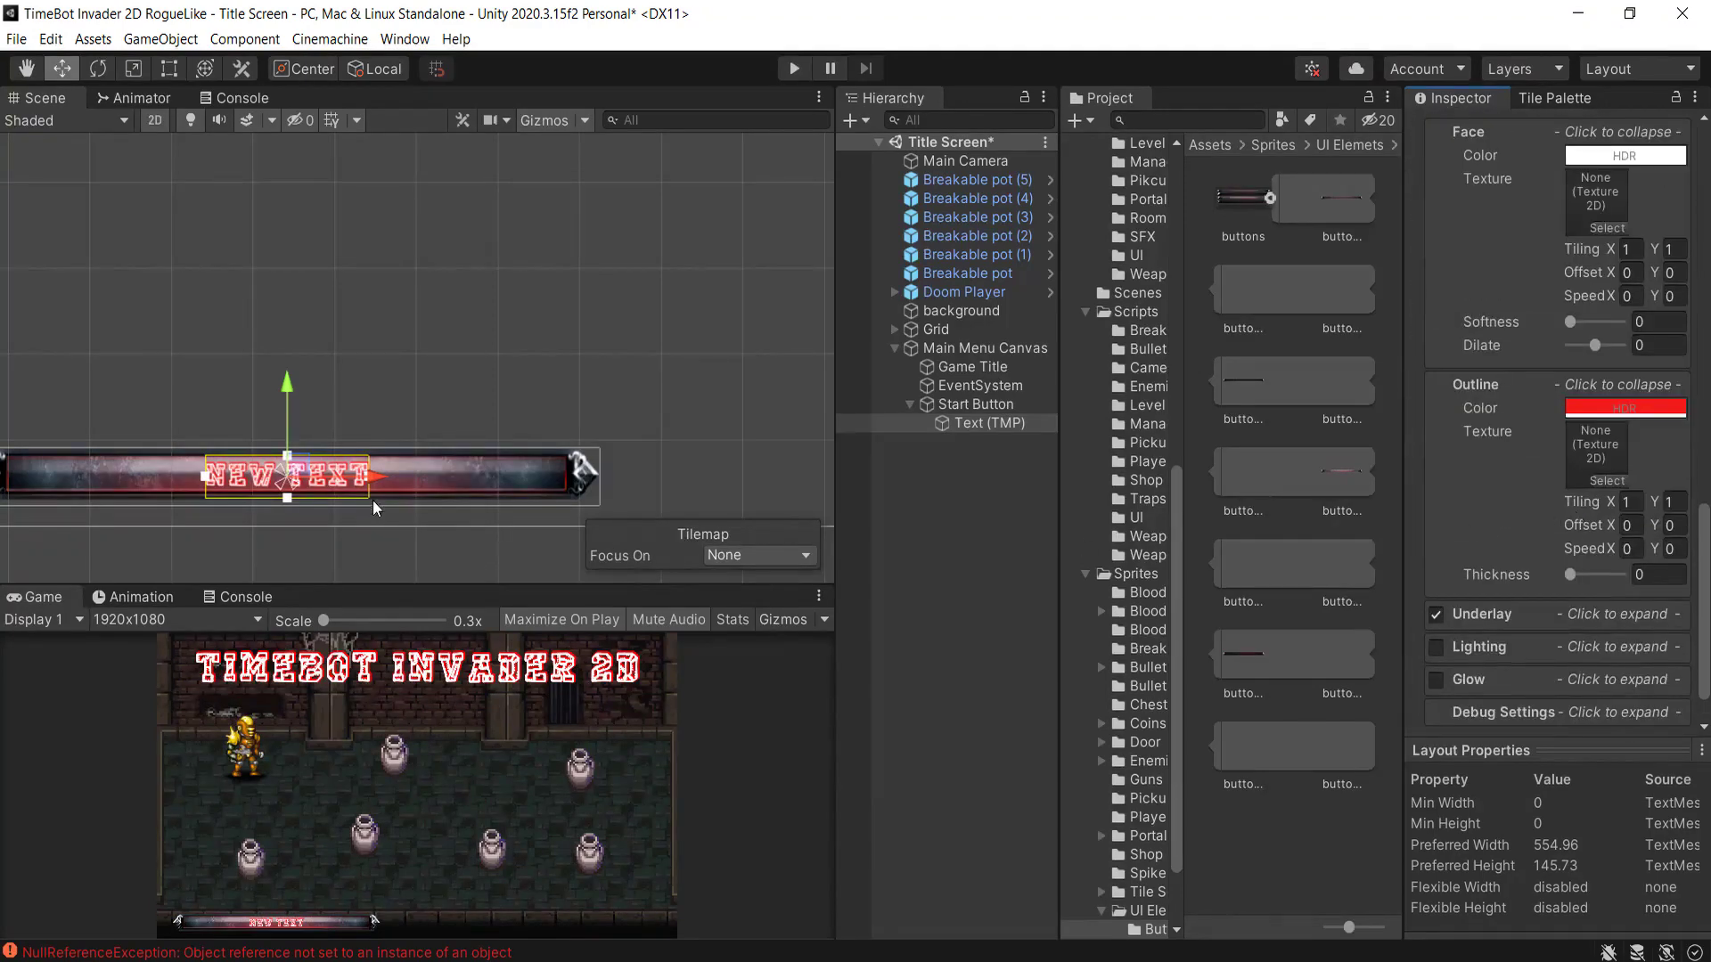
{"action": "scroll", "coordinate": [295, 490], "scroll_direction": "down", "scroll_amount": 1}
{"action": "middle_click_drag", "start_coordinate": [294, 490], "coordinate": [472, 397]}
{"action": "scroll", "coordinate": [1535, 615], "scroll_direction": "down", "scroll_amount": 1}
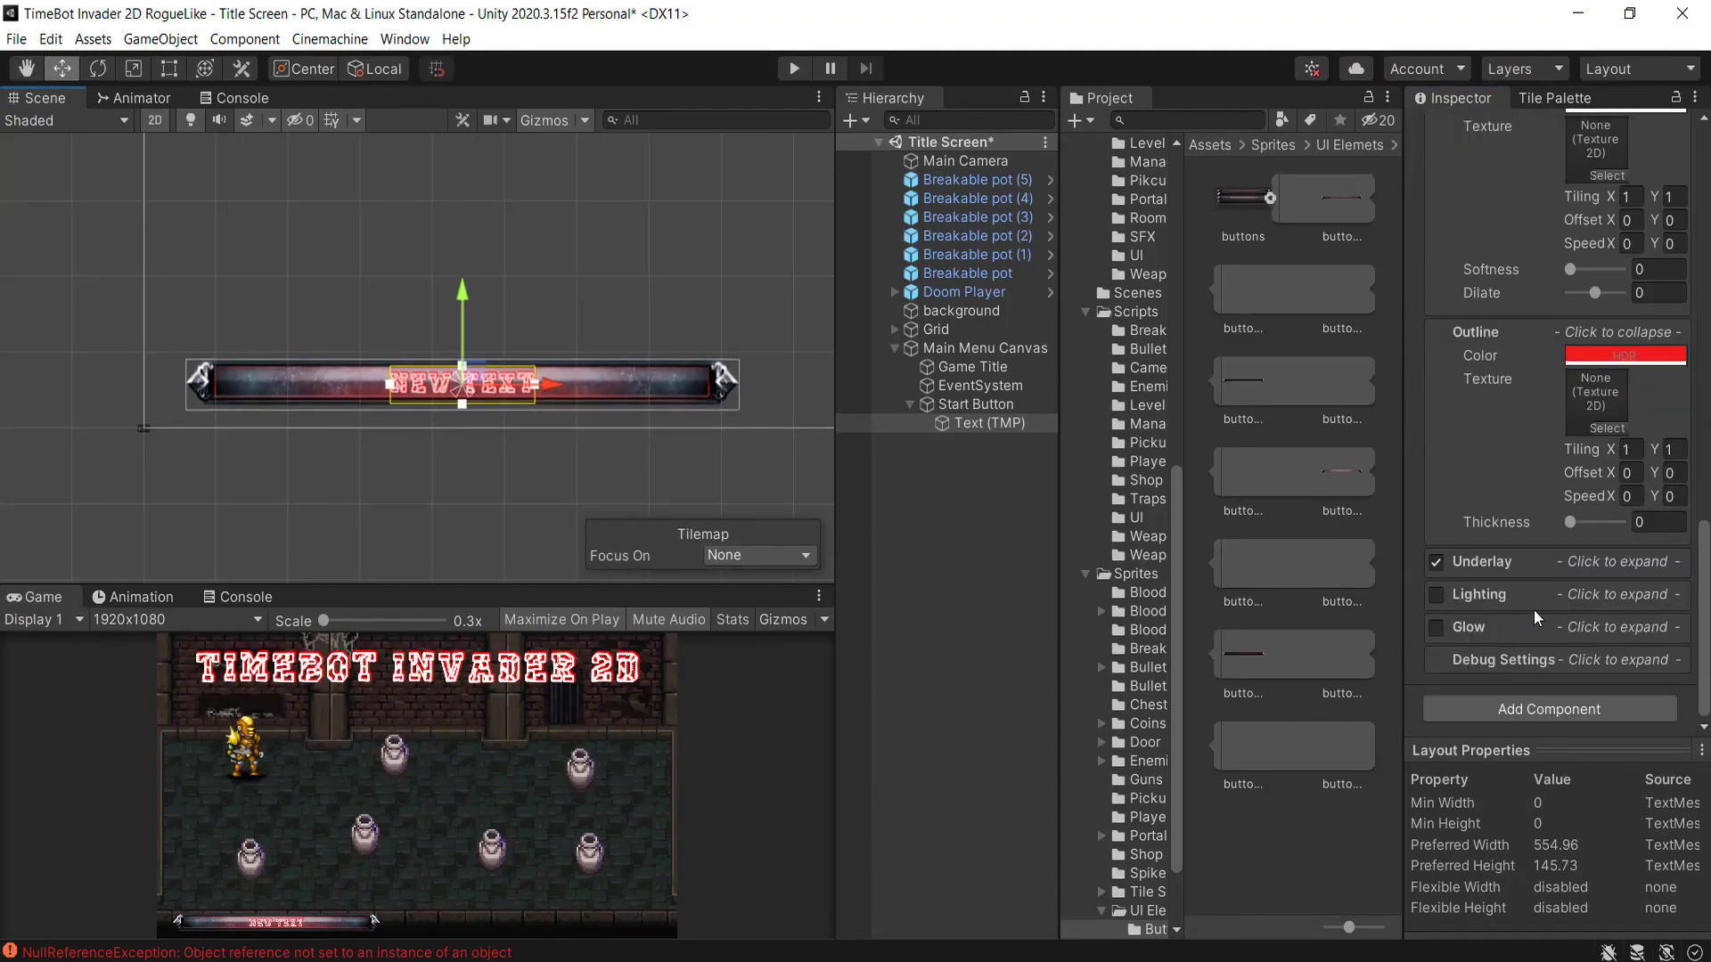
{"action": "left_click", "coordinate": [963, 424]}
{"action": "key", "text": "e"}
{"action": "key", "text": "t"}
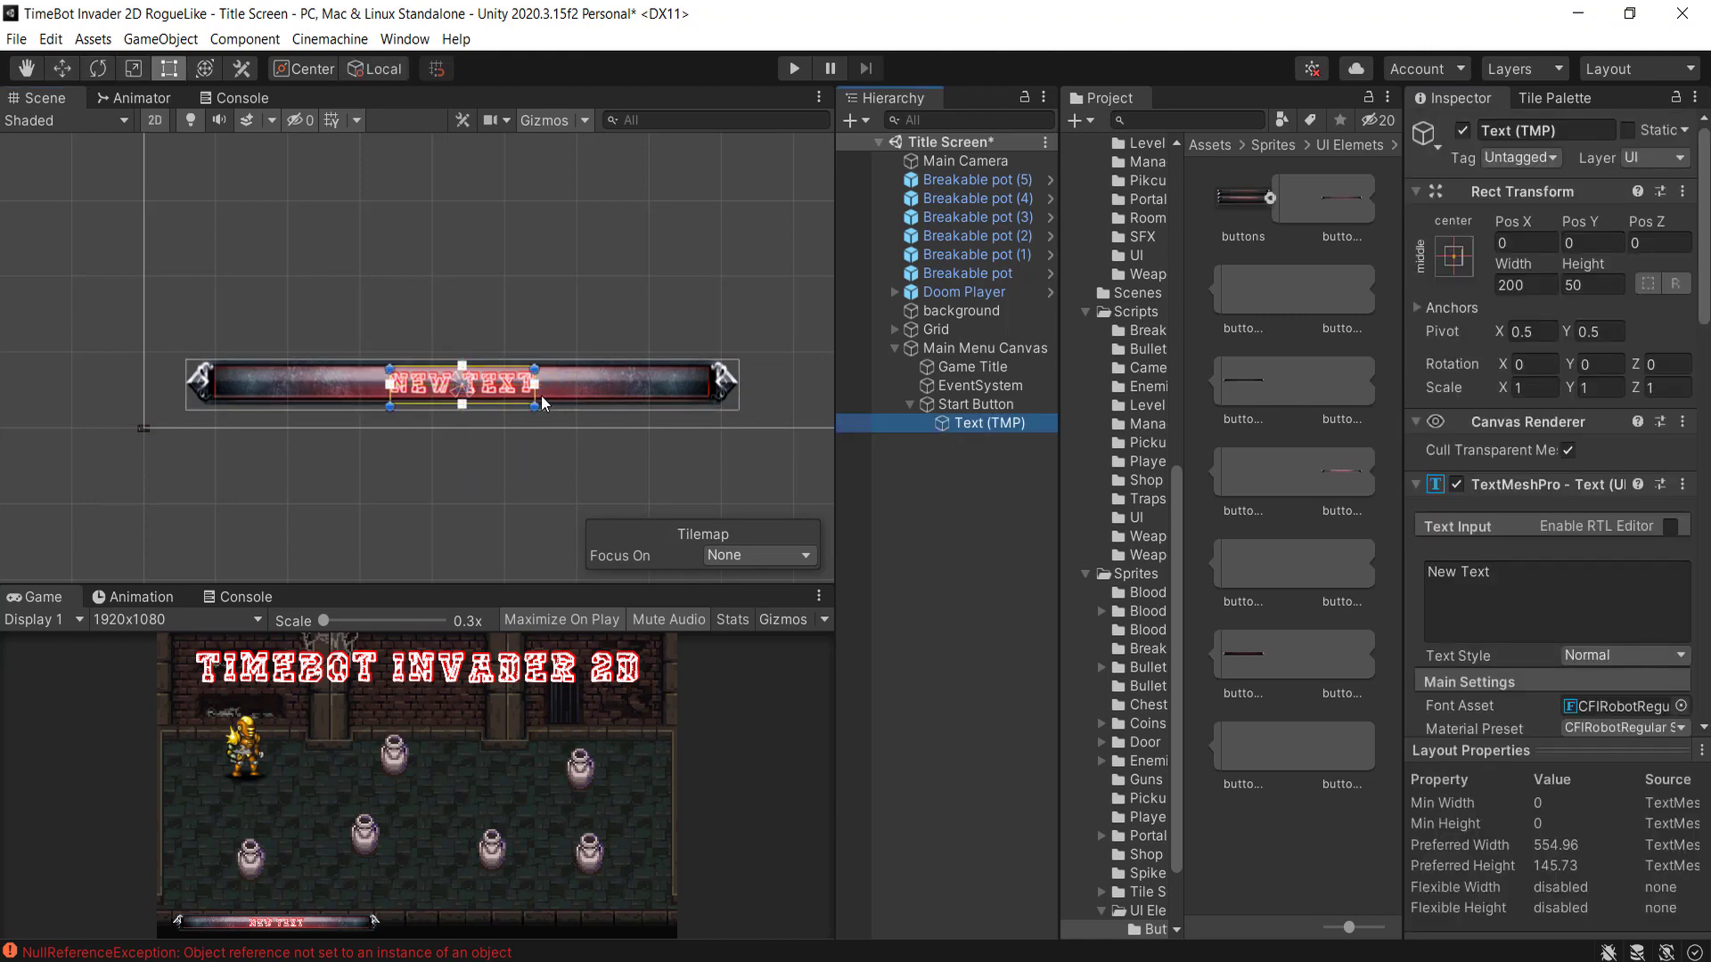
{"action": "mouse_move", "coordinate": [537, 394]}
{"action": "left_mouse_down"}
{"action": "mouse_move", "coordinate": [660, 395]}
{"action": "mouse_move", "coordinate": [497, 396]}
{"action": "mouse_move", "coordinate": [555, 403]}
{"action": "mouse_move", "coordinate": [563, 373]}
{"action": "mouse_move", "coordinate": [686, 397]}
{"action": "mouse_move", "coordinate": [545, 385]}
{"action": "left_mouse_up"}
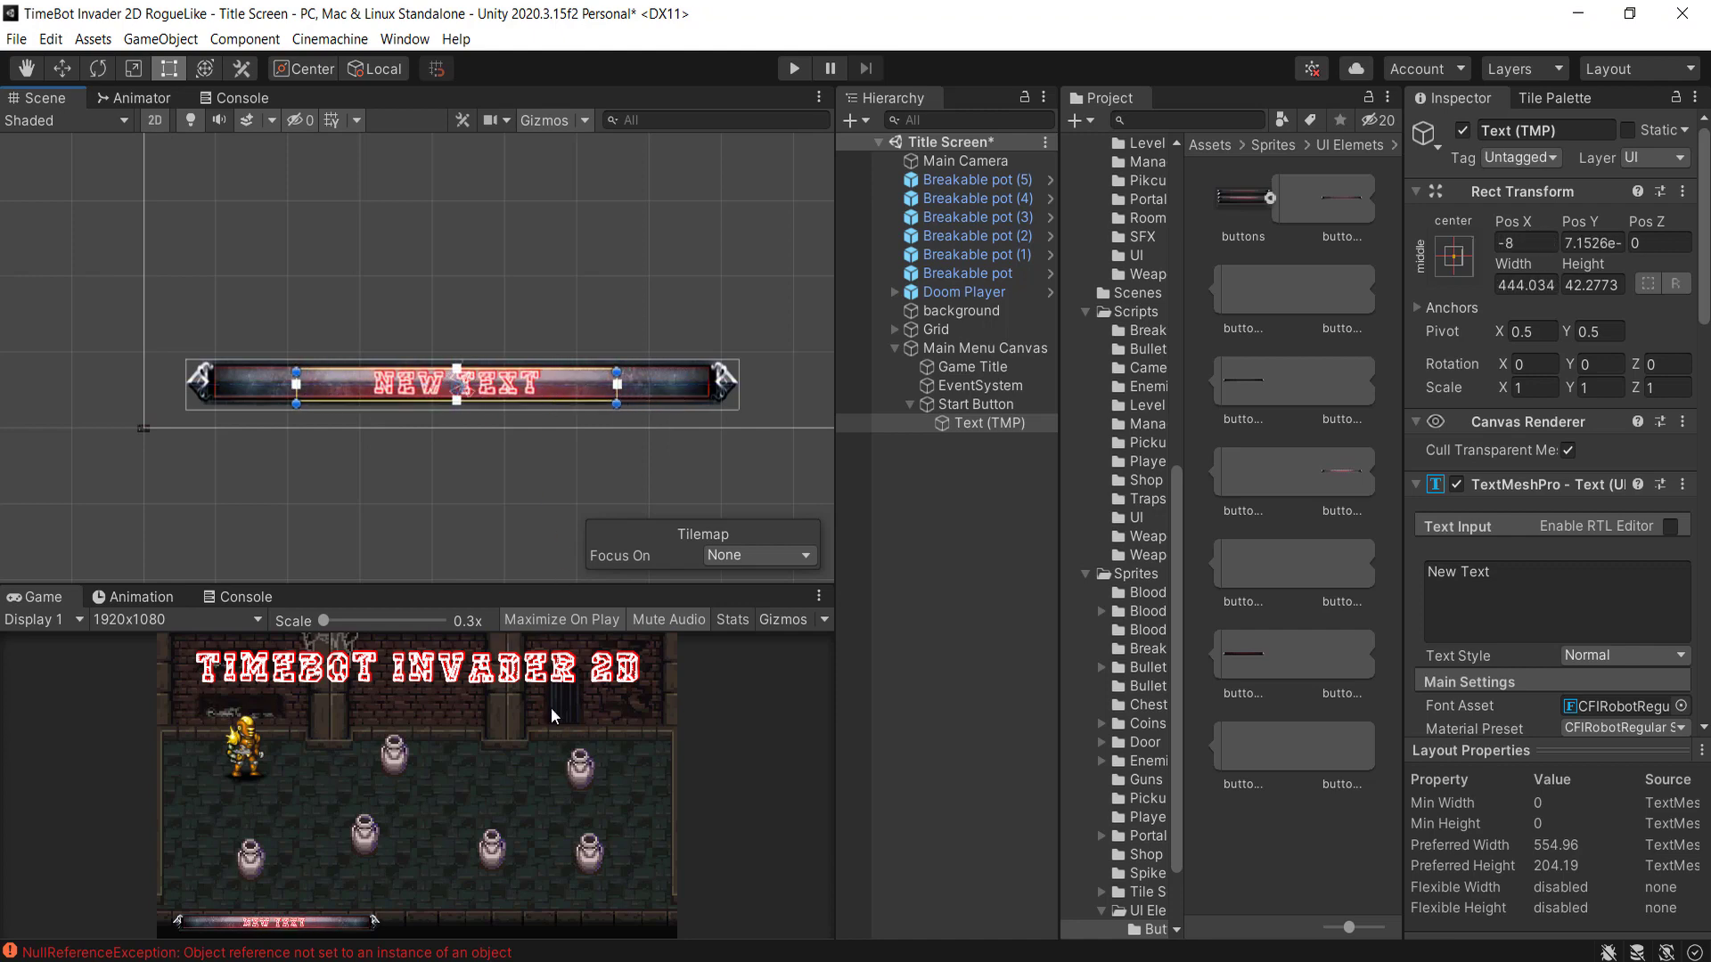
- Set the button text's Vertex Color to black (000000) and close the color picker
{"action": "scroll", "coordinate": [1499, 574], "scroll_direction": "down", "scroll_amount": 10}
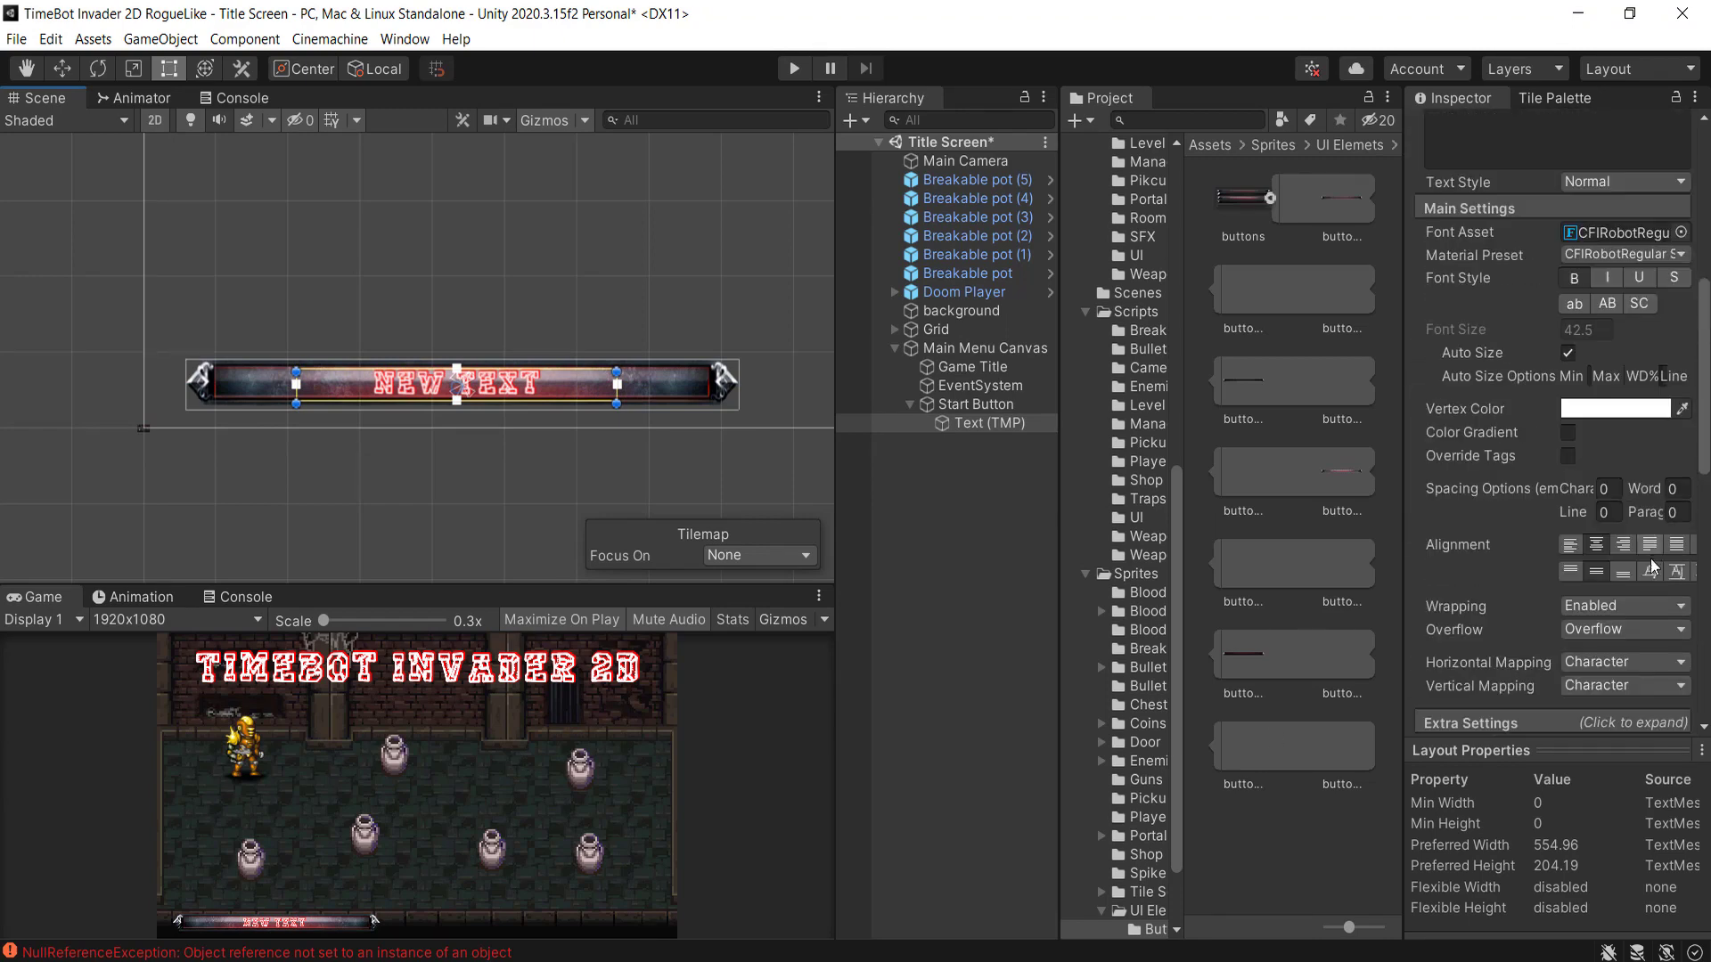
{"action": "left_click", "coordinate": [1615, 408]}
{"action": "left_click_drag", "start_coordinate": [1543, 565], "coordinate": [1540, 658]}
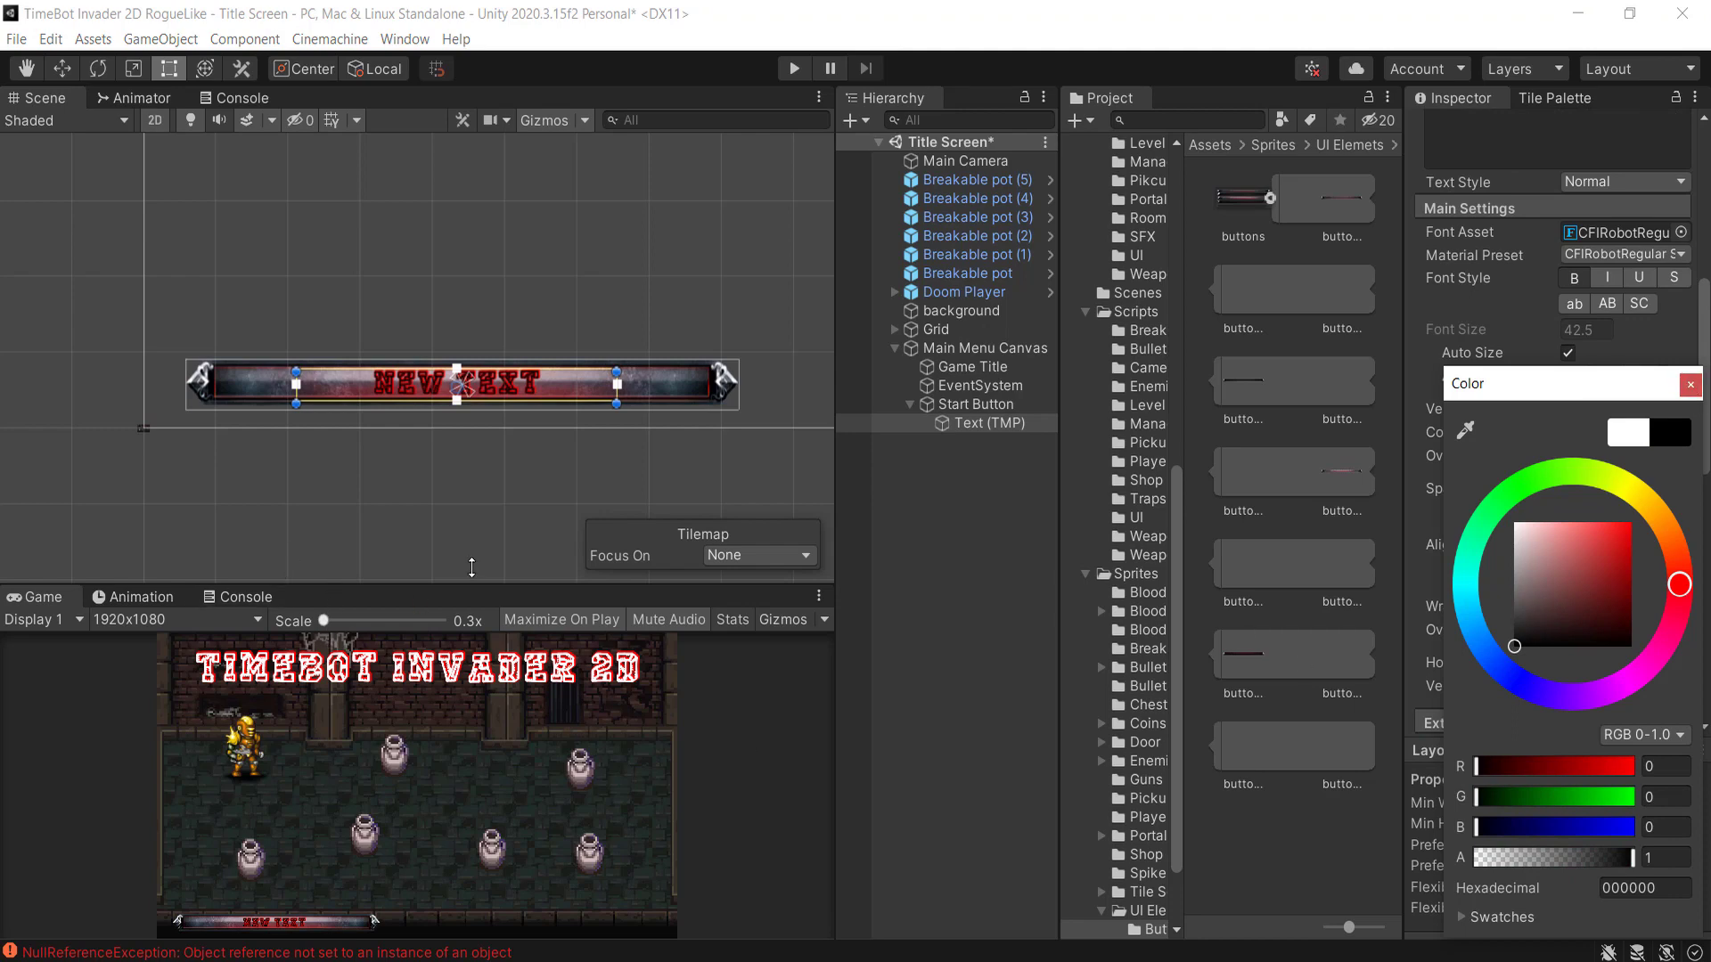
{"action": "left_click", "coordinate": [1690, 385]}
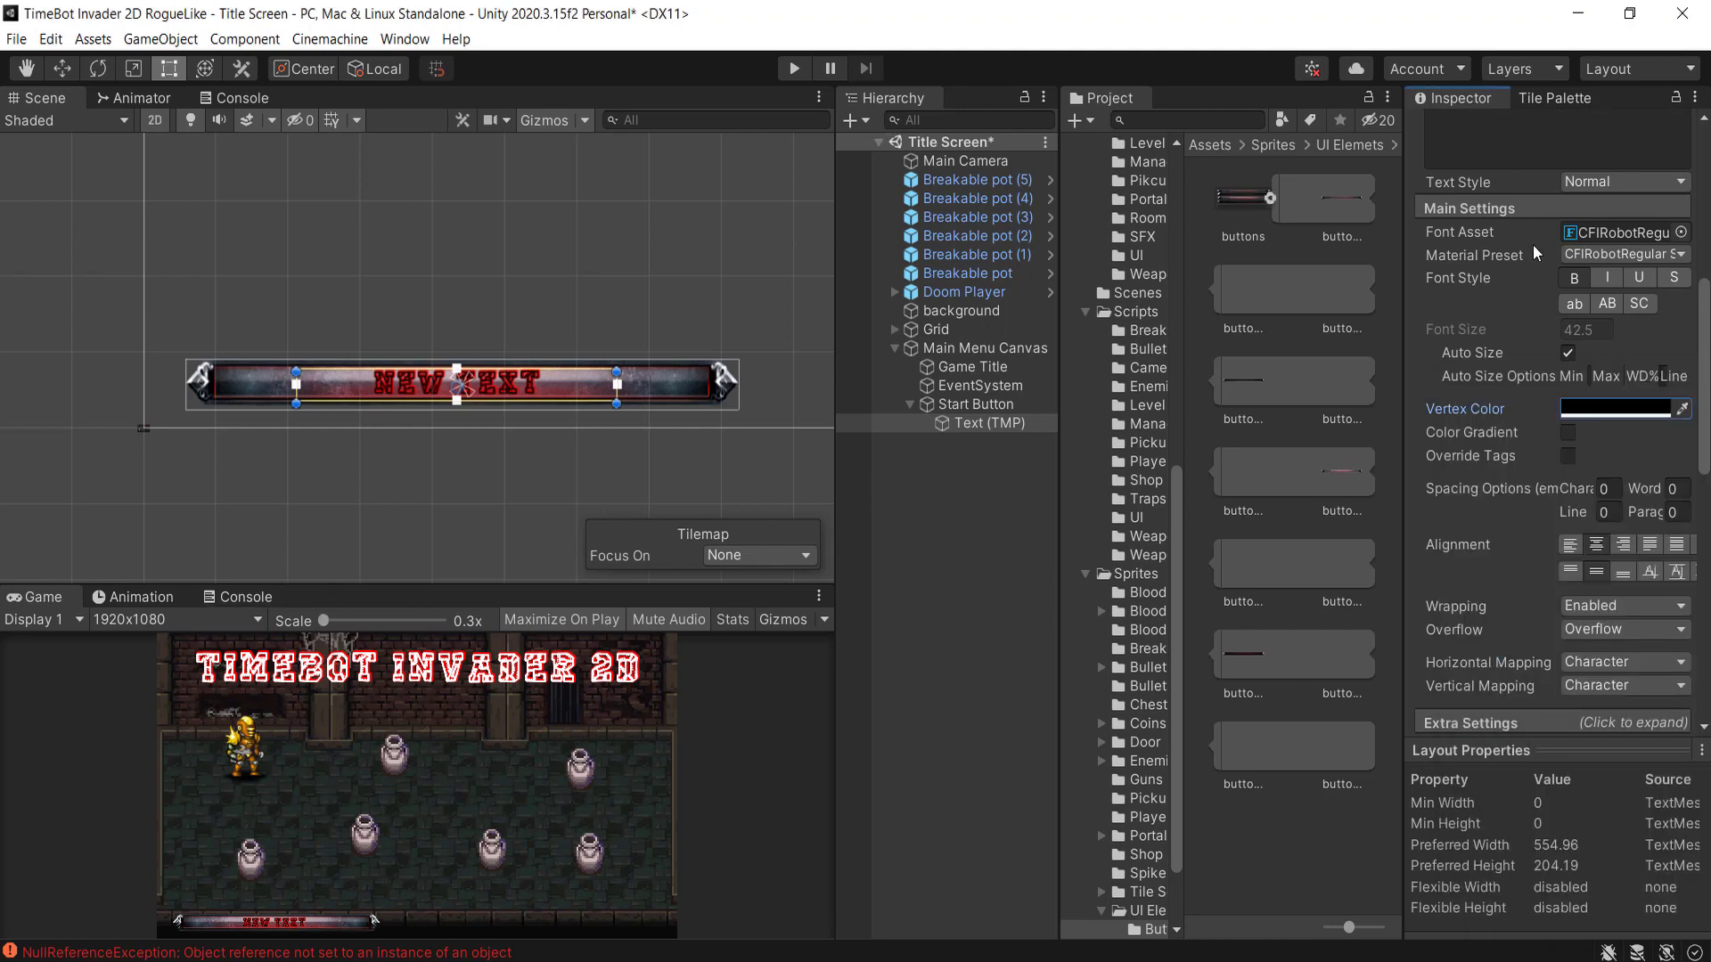
- Replace the button's placeholder text with "Start Game"
{"action": "scroll", "coordinate": [1524, 401], "scroll_direction": "up", "scroll_amount": 5}
{"action": "left_click", "coordinate": [1506, 572]}
{"action": "type", "text": "Start Game"}
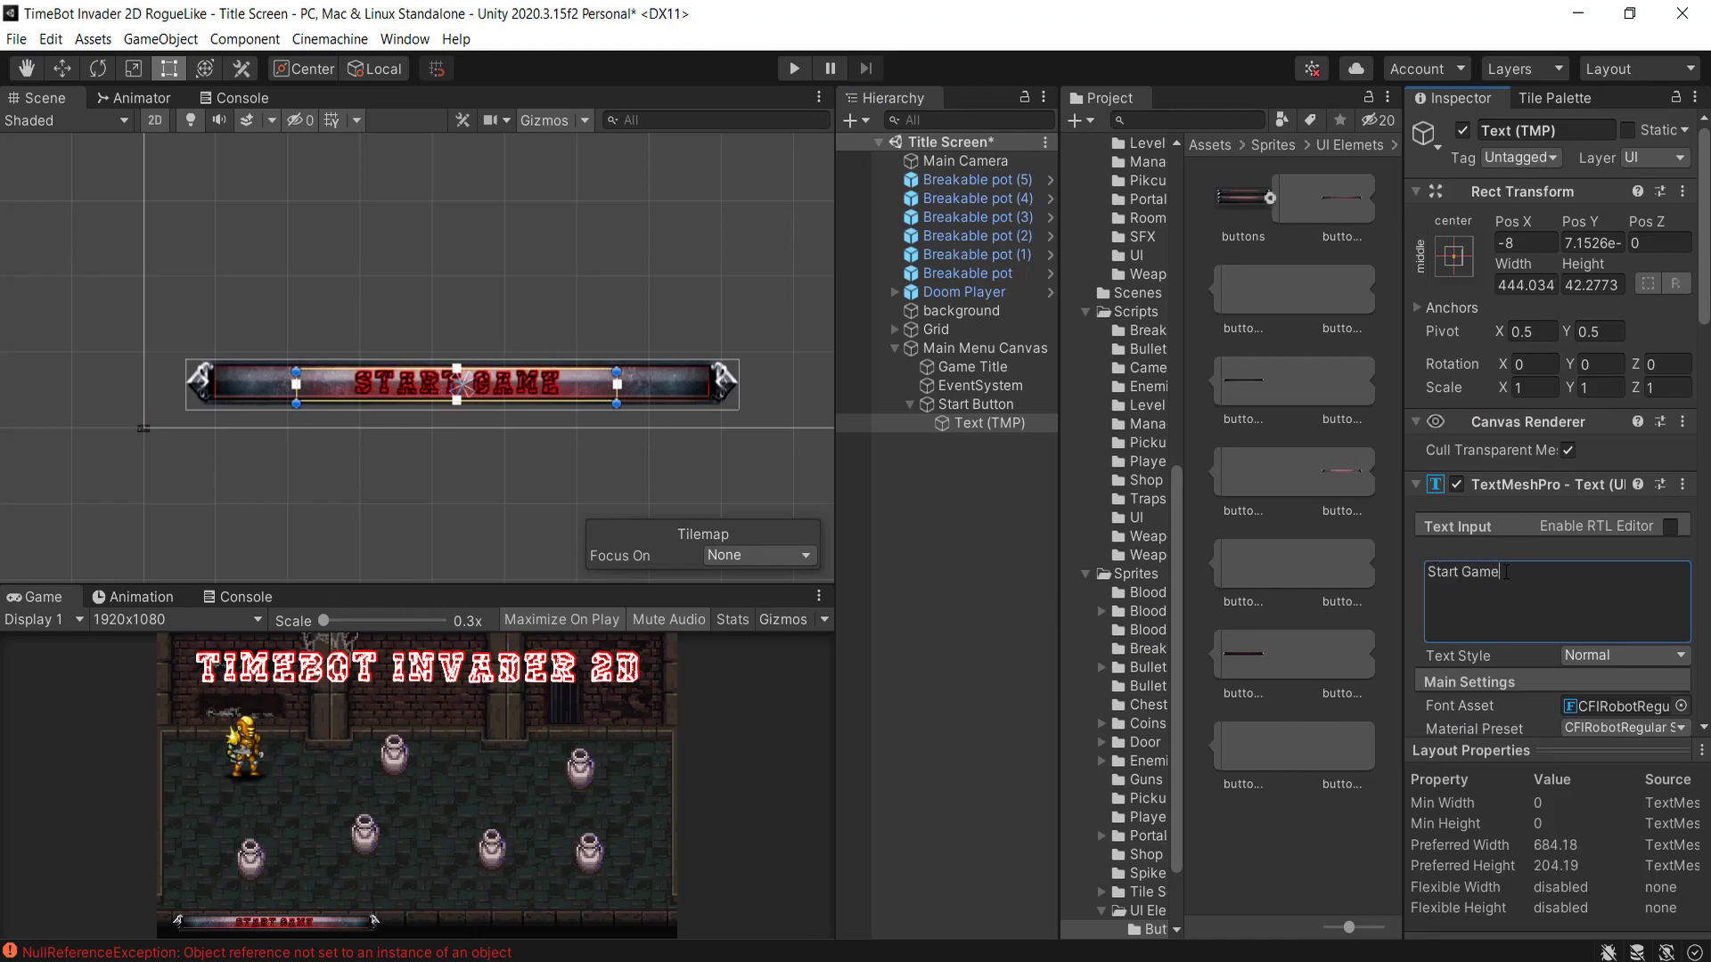
- Set the Start Game text's Vertex Color to white and close the color picker
{"action": "scroll", "coordinate": [1505, 572], "scroll_direction": "down", "scroll_amount": 6}
{"action": "left_click", "coordinate": [1604, 566]}
{"action": "left_click", "coordinate": [1527, 590]}
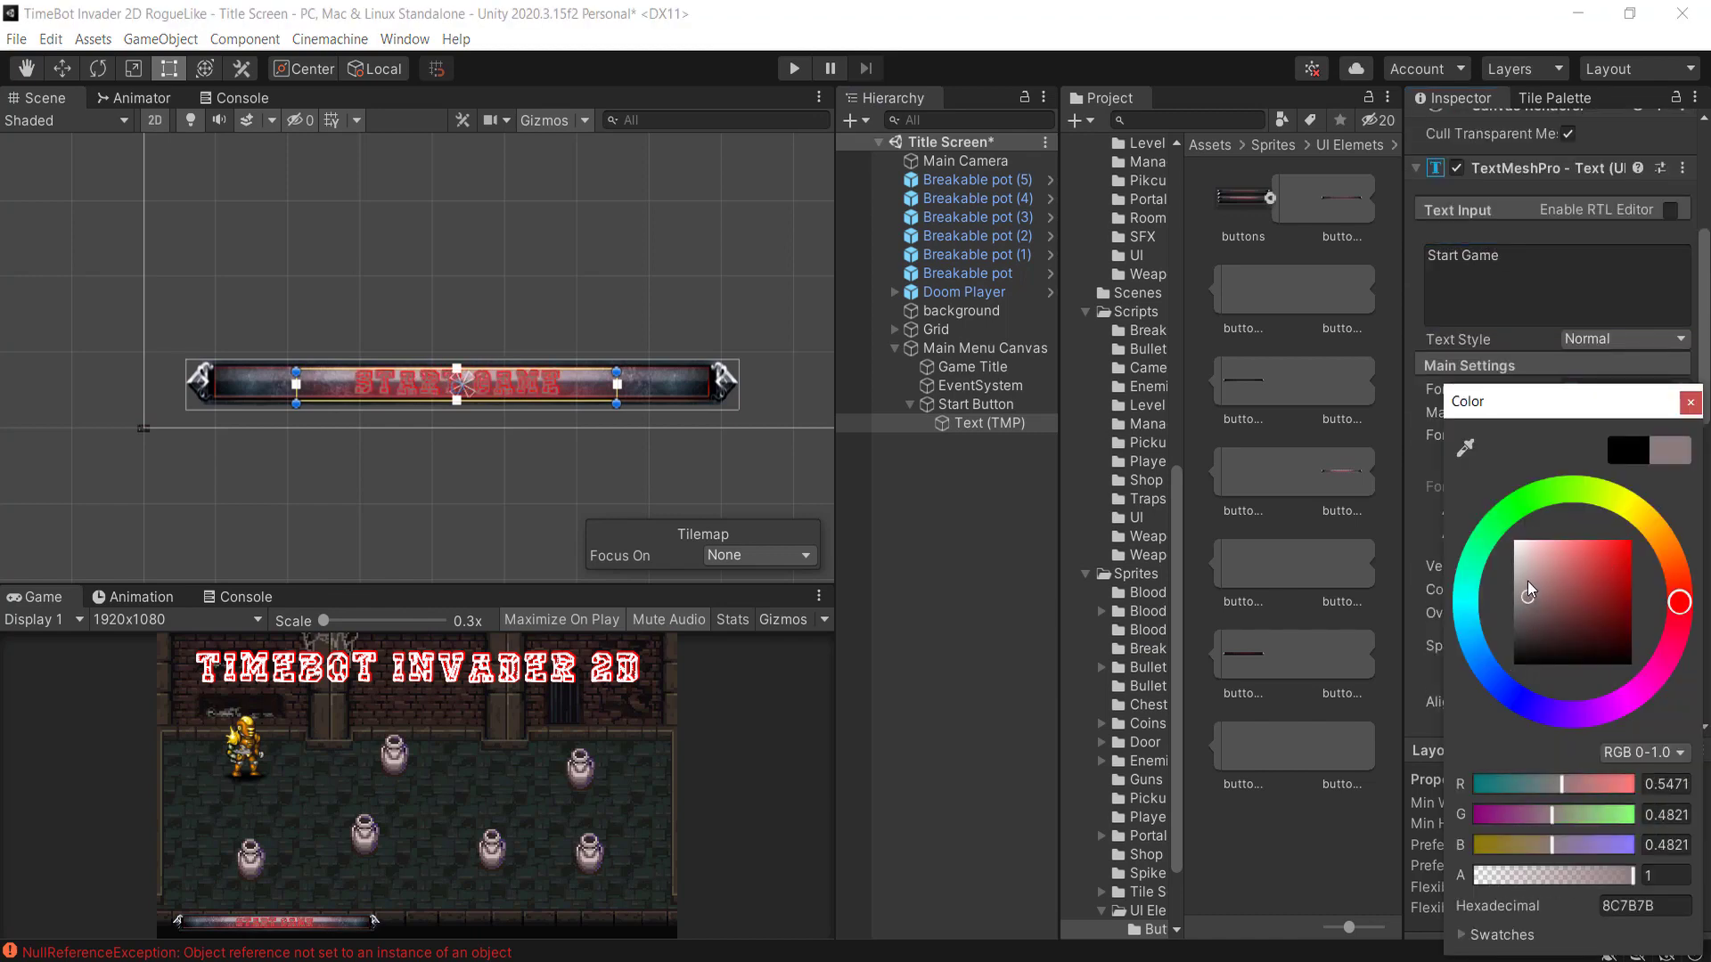
{"action": "left_click_drag", "start_coordinate": [1529, 584], "coordinate": [1483, 516]}
{"action": "left_click", "coordinate": [1689, 404]}
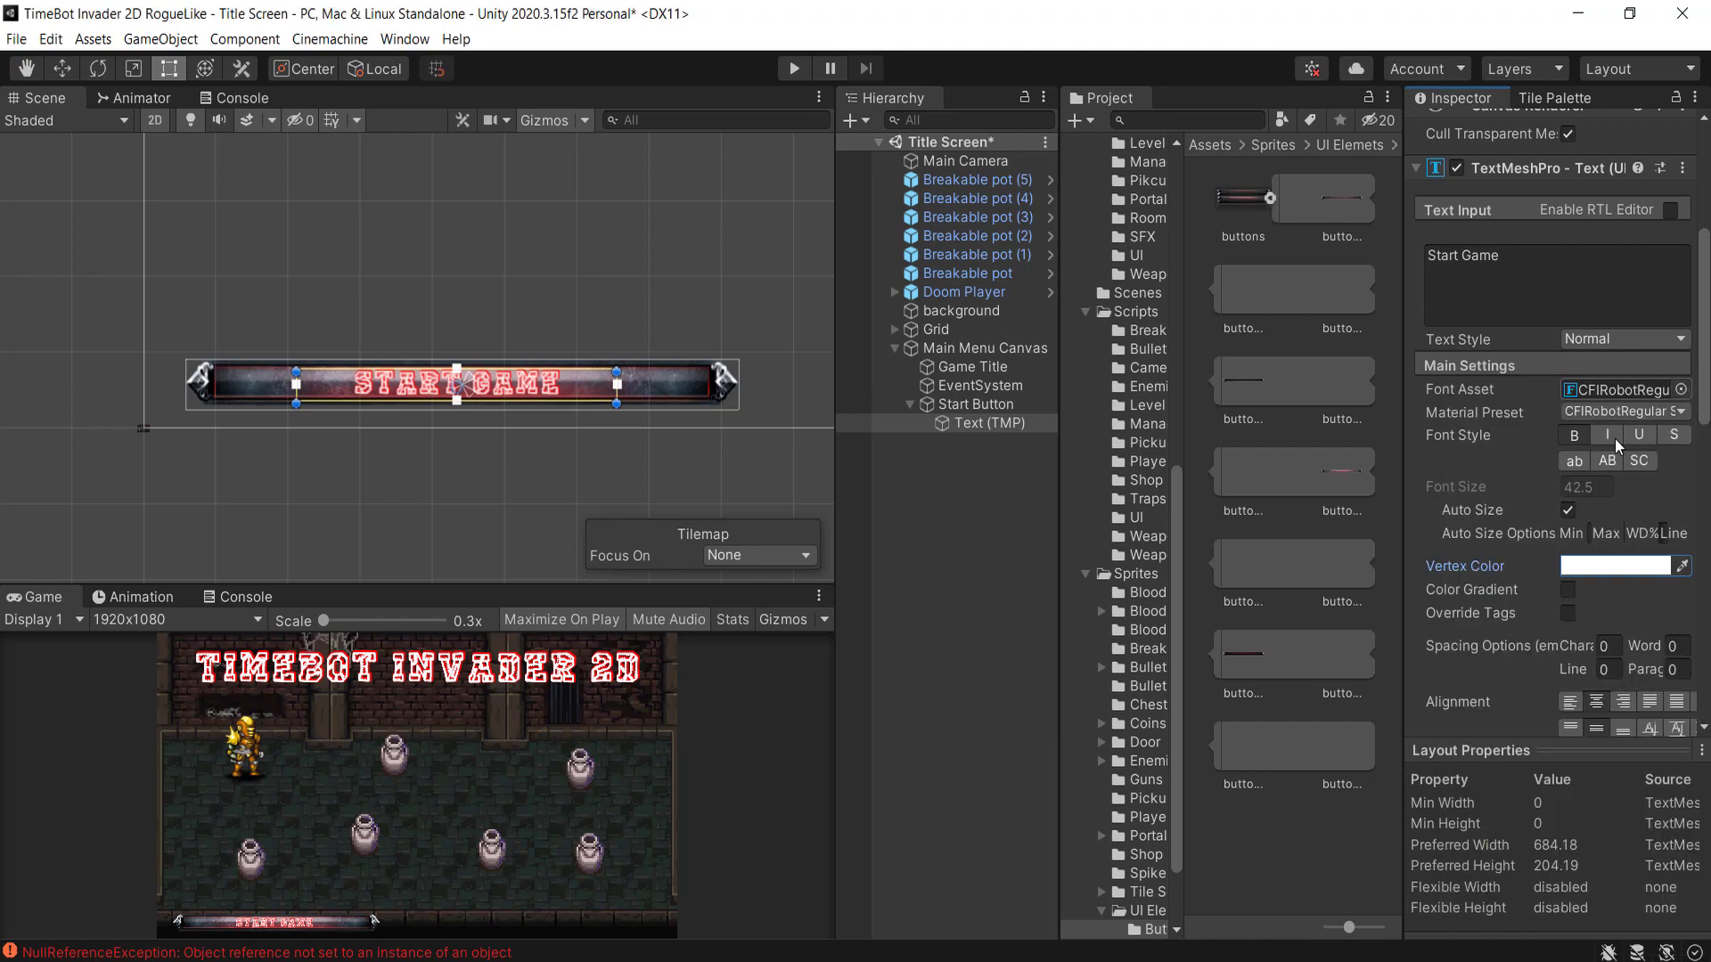
- Switch the text material's Underlay off and back on to compare its effect
{"action": "scroll", "coordinate": [1622, 499], "scroll_direction": "down", "scroll_amount": 10}
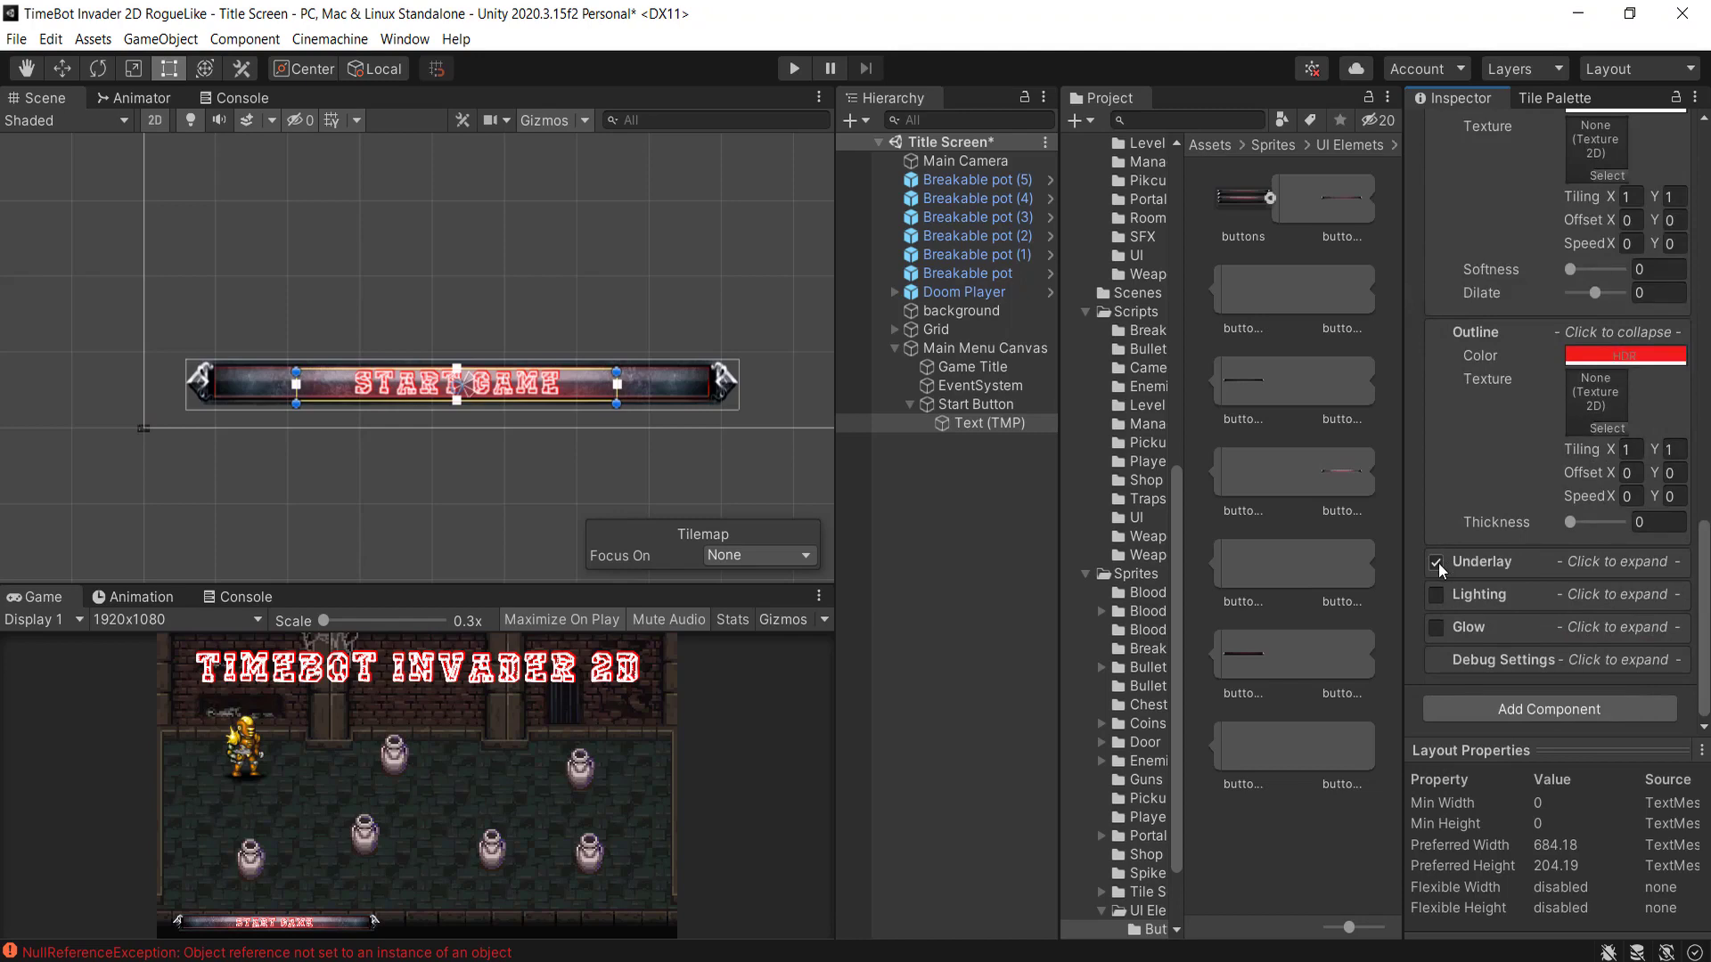
{"action": "left_click", "coordinate": [1437, 563]}
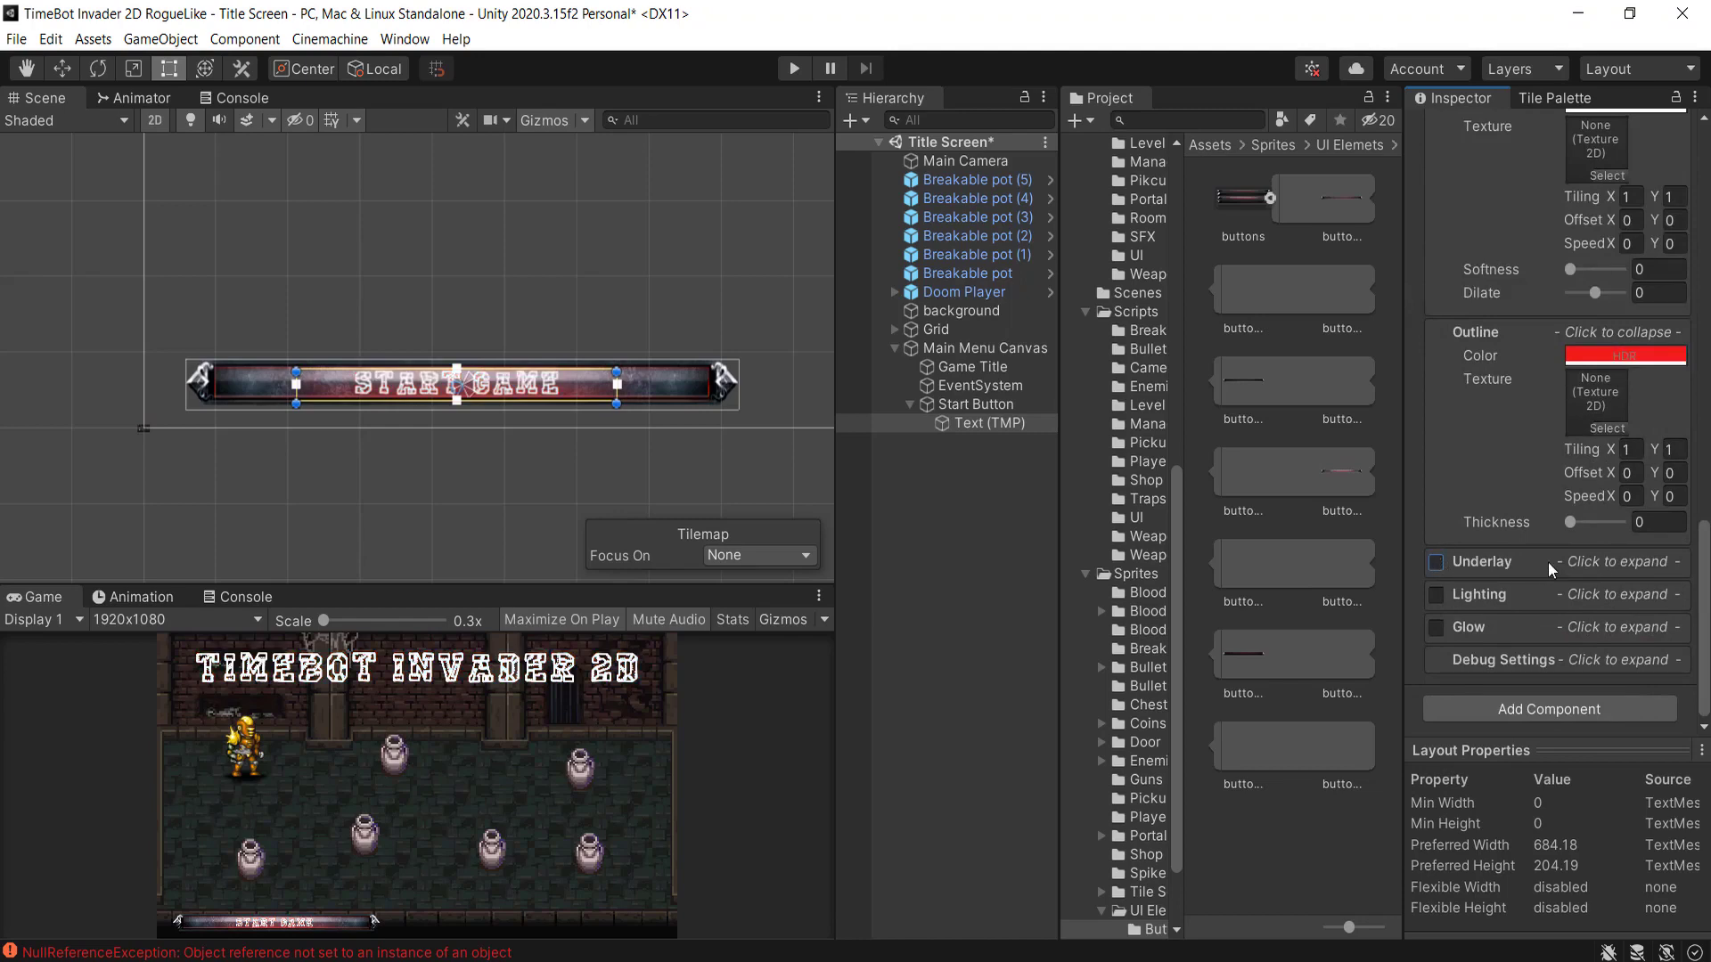
{"action": "left_click", "coordinate": [1436, 562]}
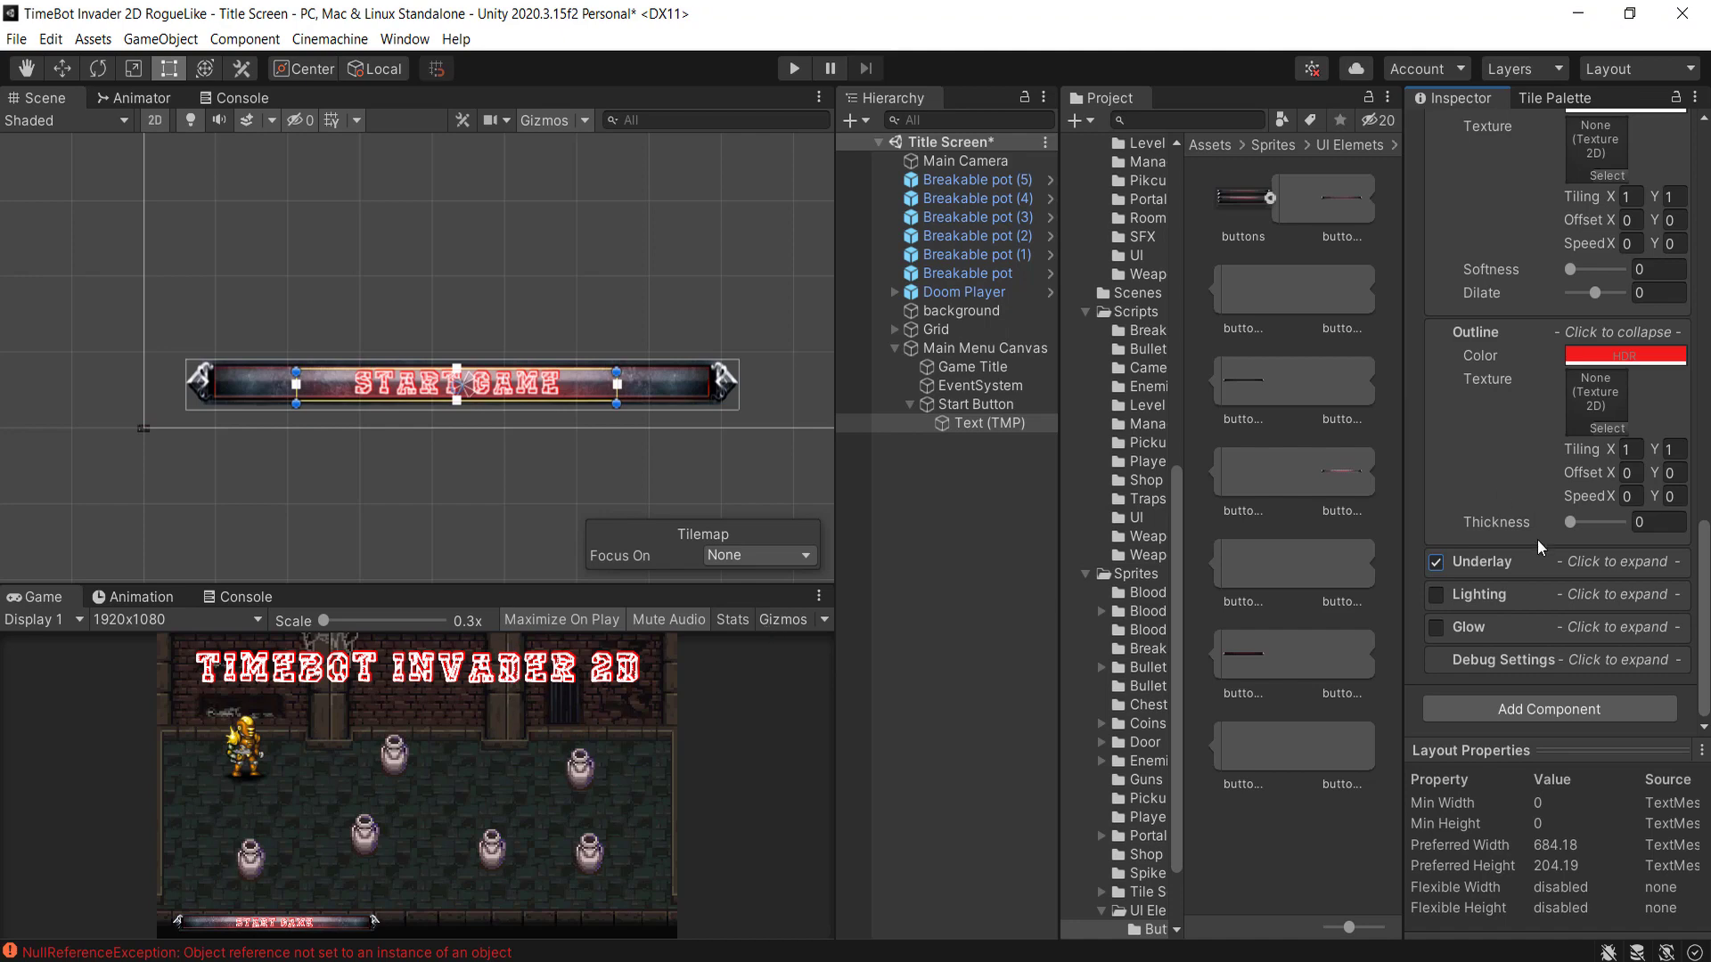
- Examine the text material's settings and shader list, view the TMP_SDF.shader source in Visual Studio, close it and return to Unity
{"action": "scroll", "coordinate": [1551, 562], "scroll_direction": "up", "scroll_amount": 3}
{"action": "scroll", "coordinate": [1604, 571], "scroll_direction": "down", "scroll_amount": 3}
{"action": "scroll", "coordinate": [1626, 508], "scroll_direction": "up", "scroll_amount": 3}
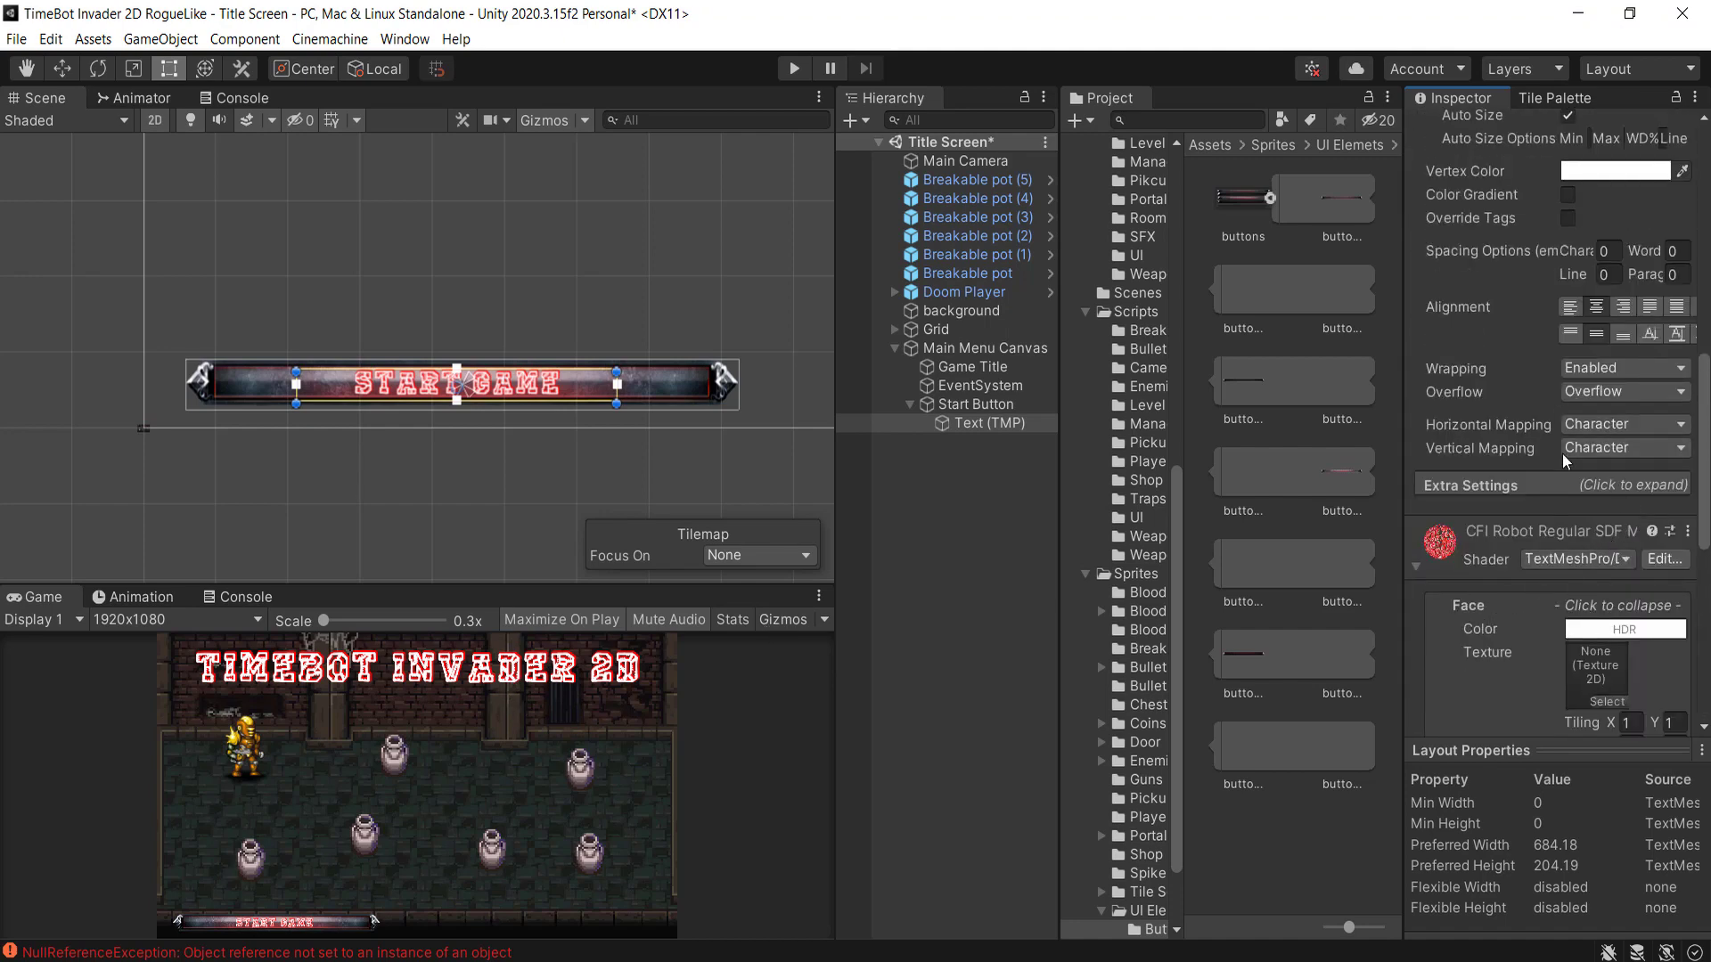
{"action": "scroll", "coordinate": [1563, 453], "scroll_direction": "down", "scroll_amount": 3}
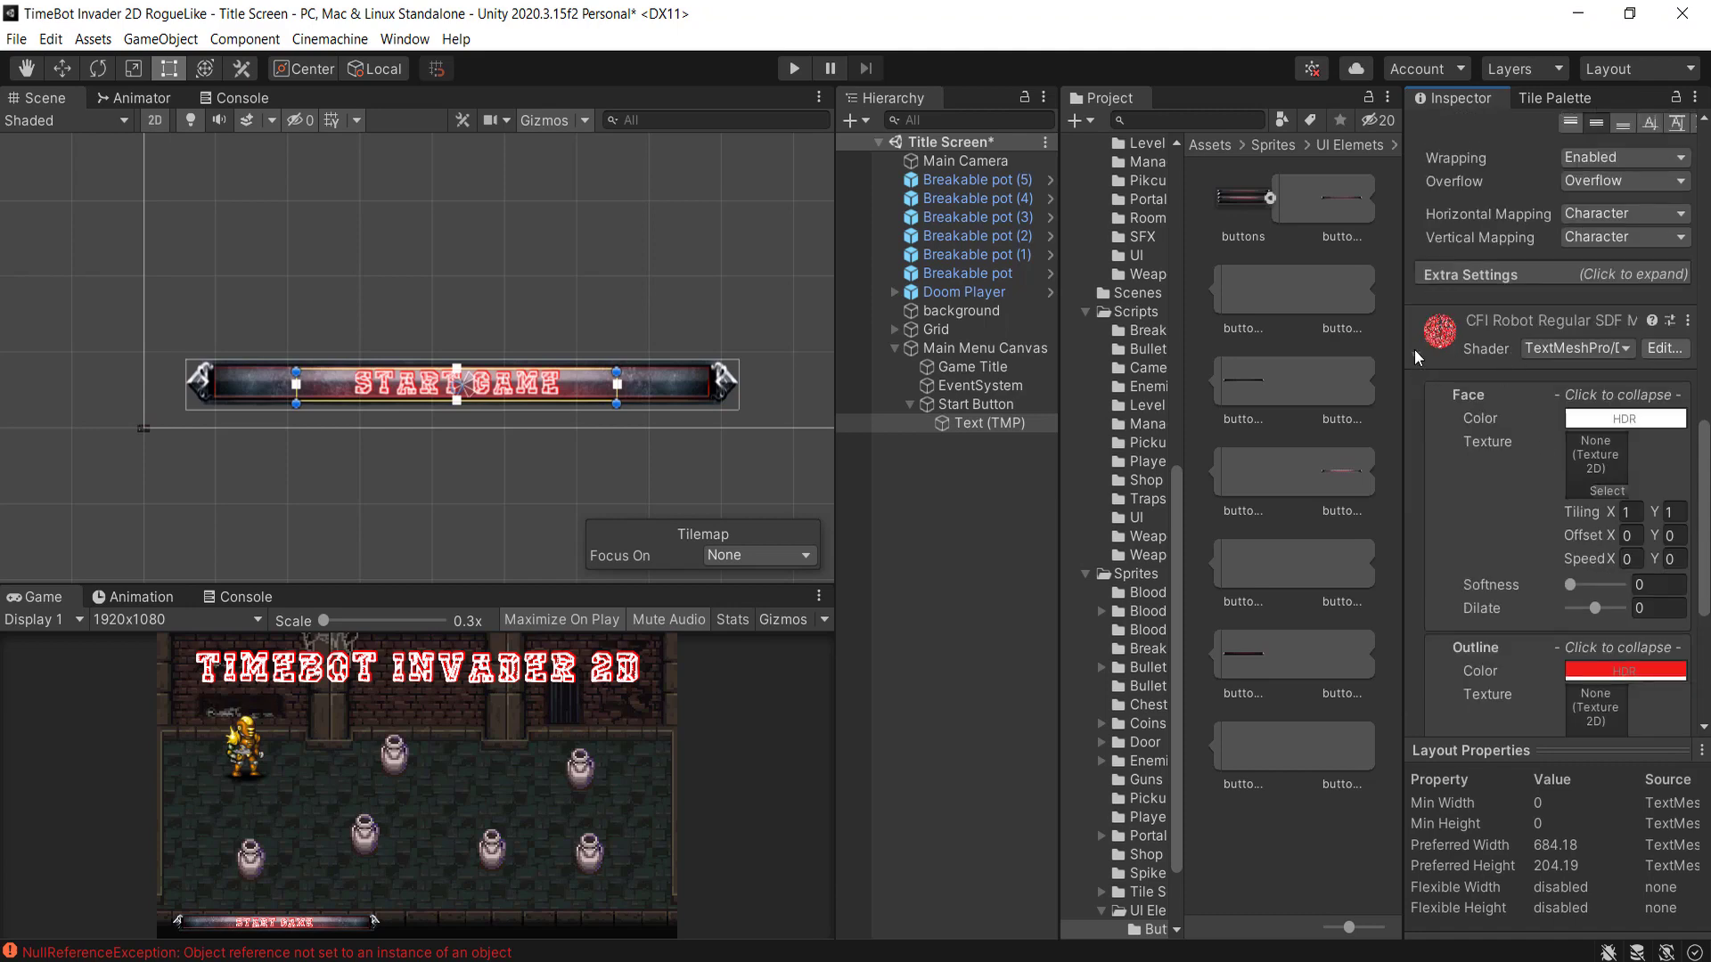
{"action": "left_click", "coordinate": [1415, 354]}
{"action": "left_click", "coordinate": [1416, 658]}
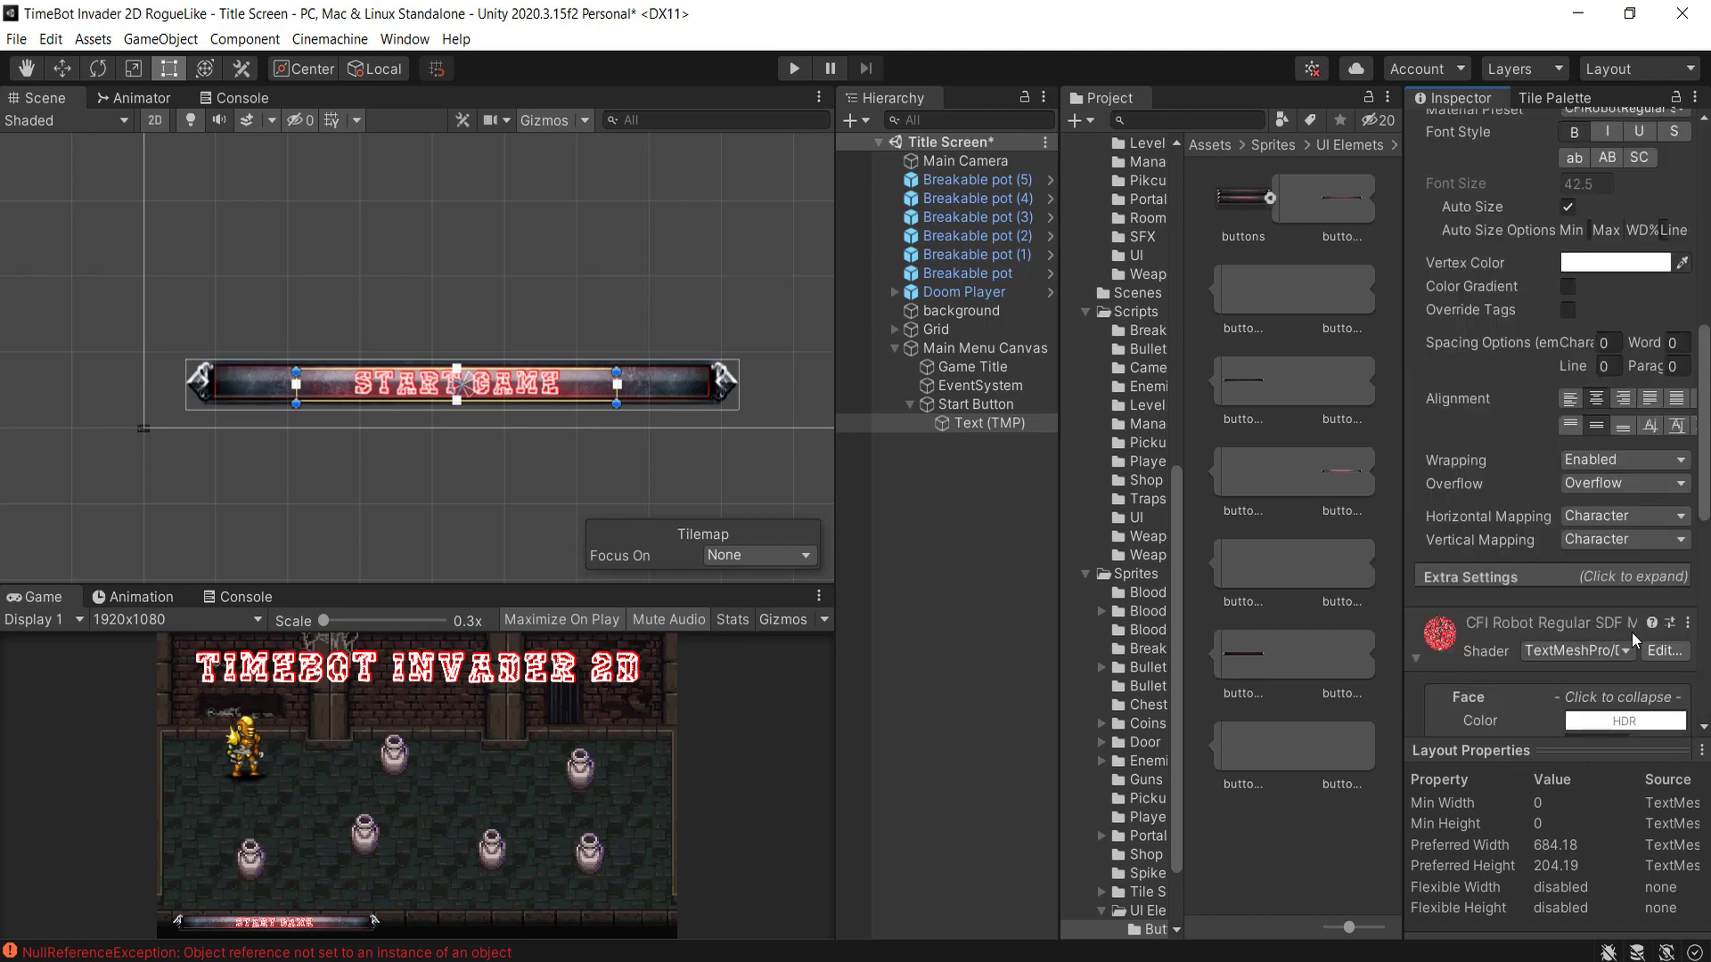
{"action": "left_click", "coordinate": [1620, 650]}
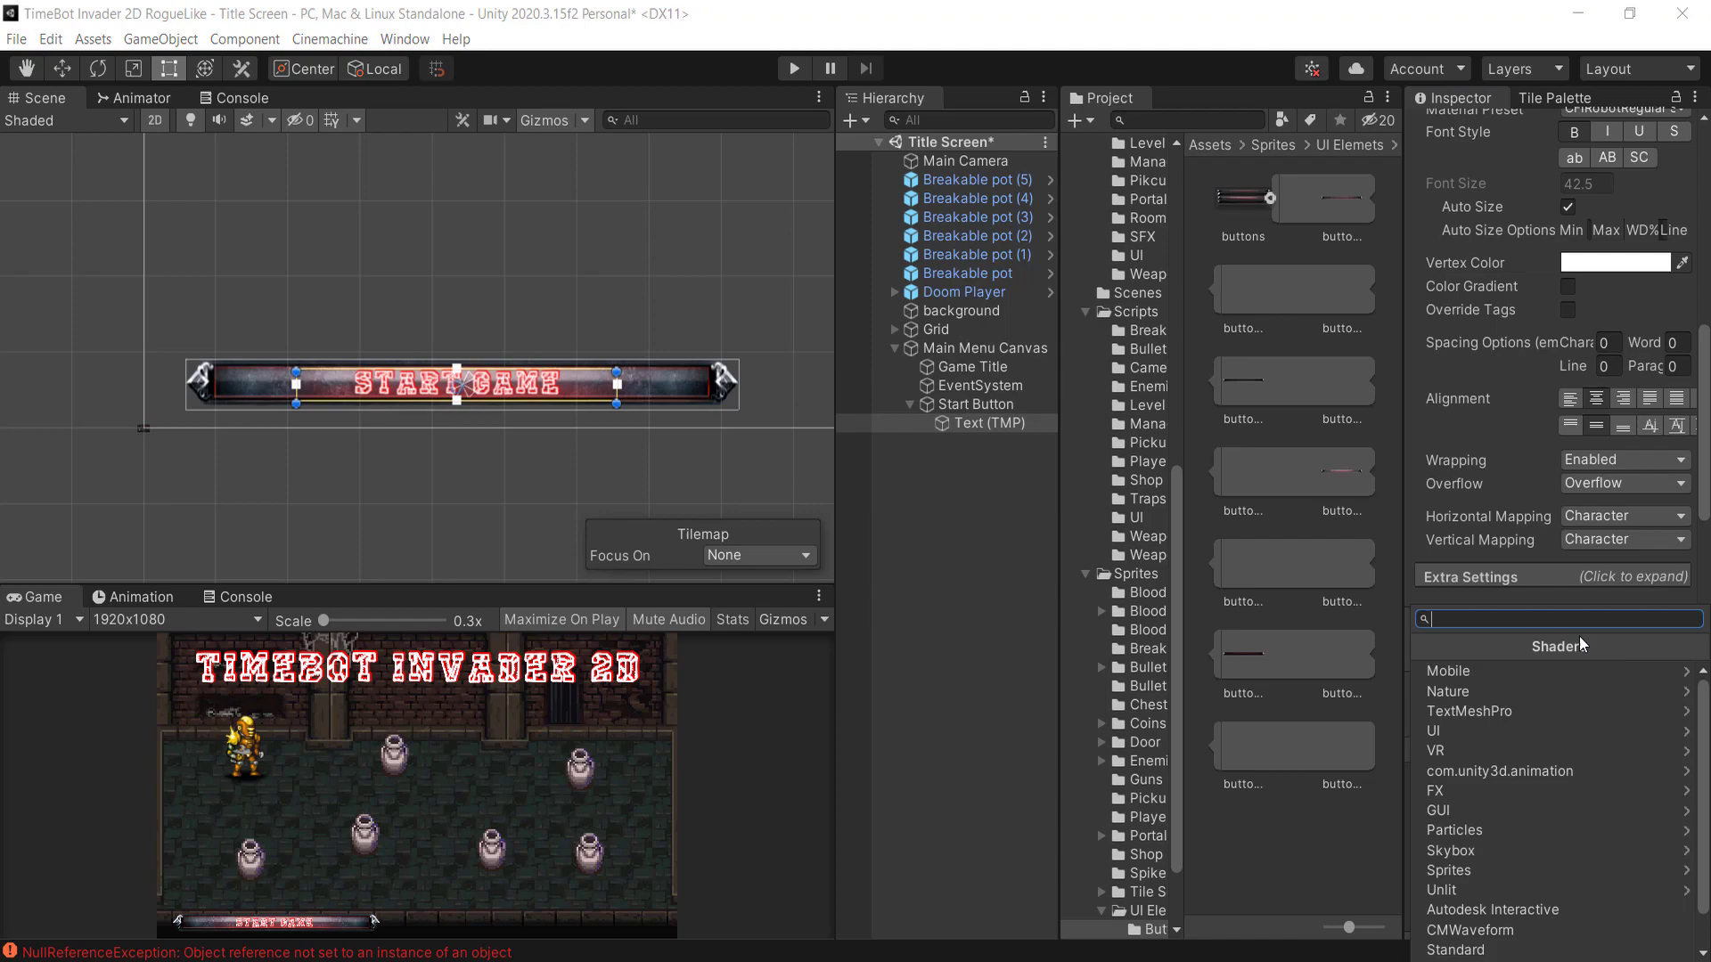
{"action": "left_click", "coordinate": [1649, 603]}
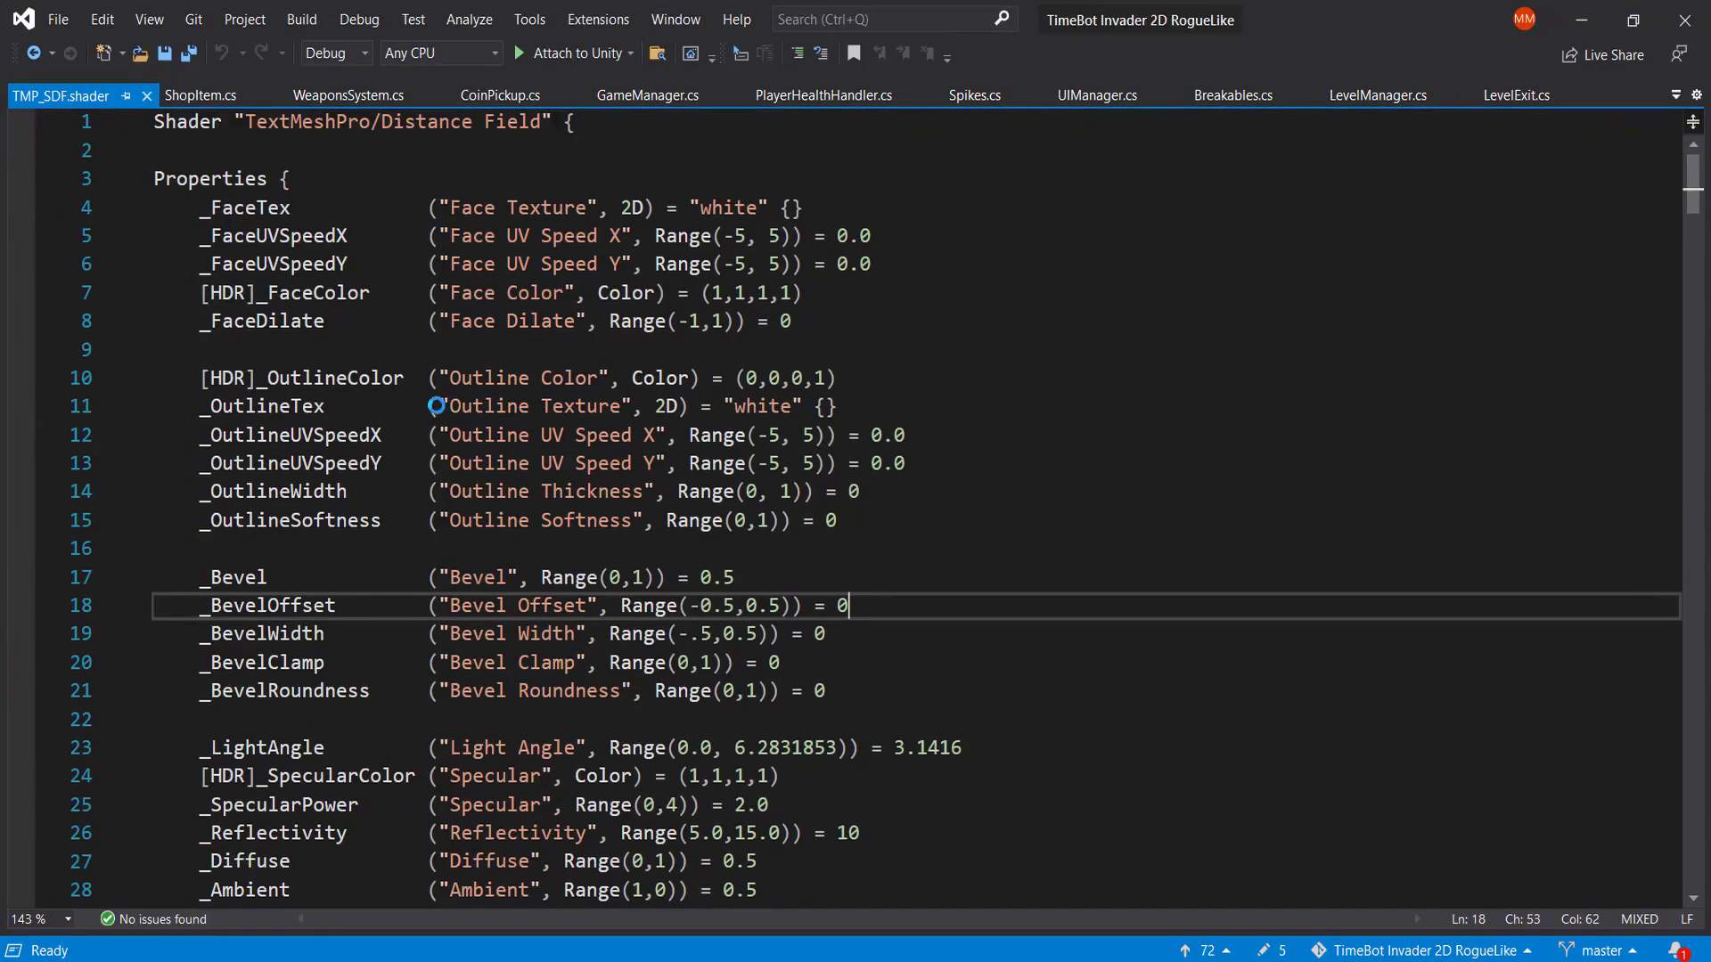
{"action": "left_click", "coordinate": [147, 95]}
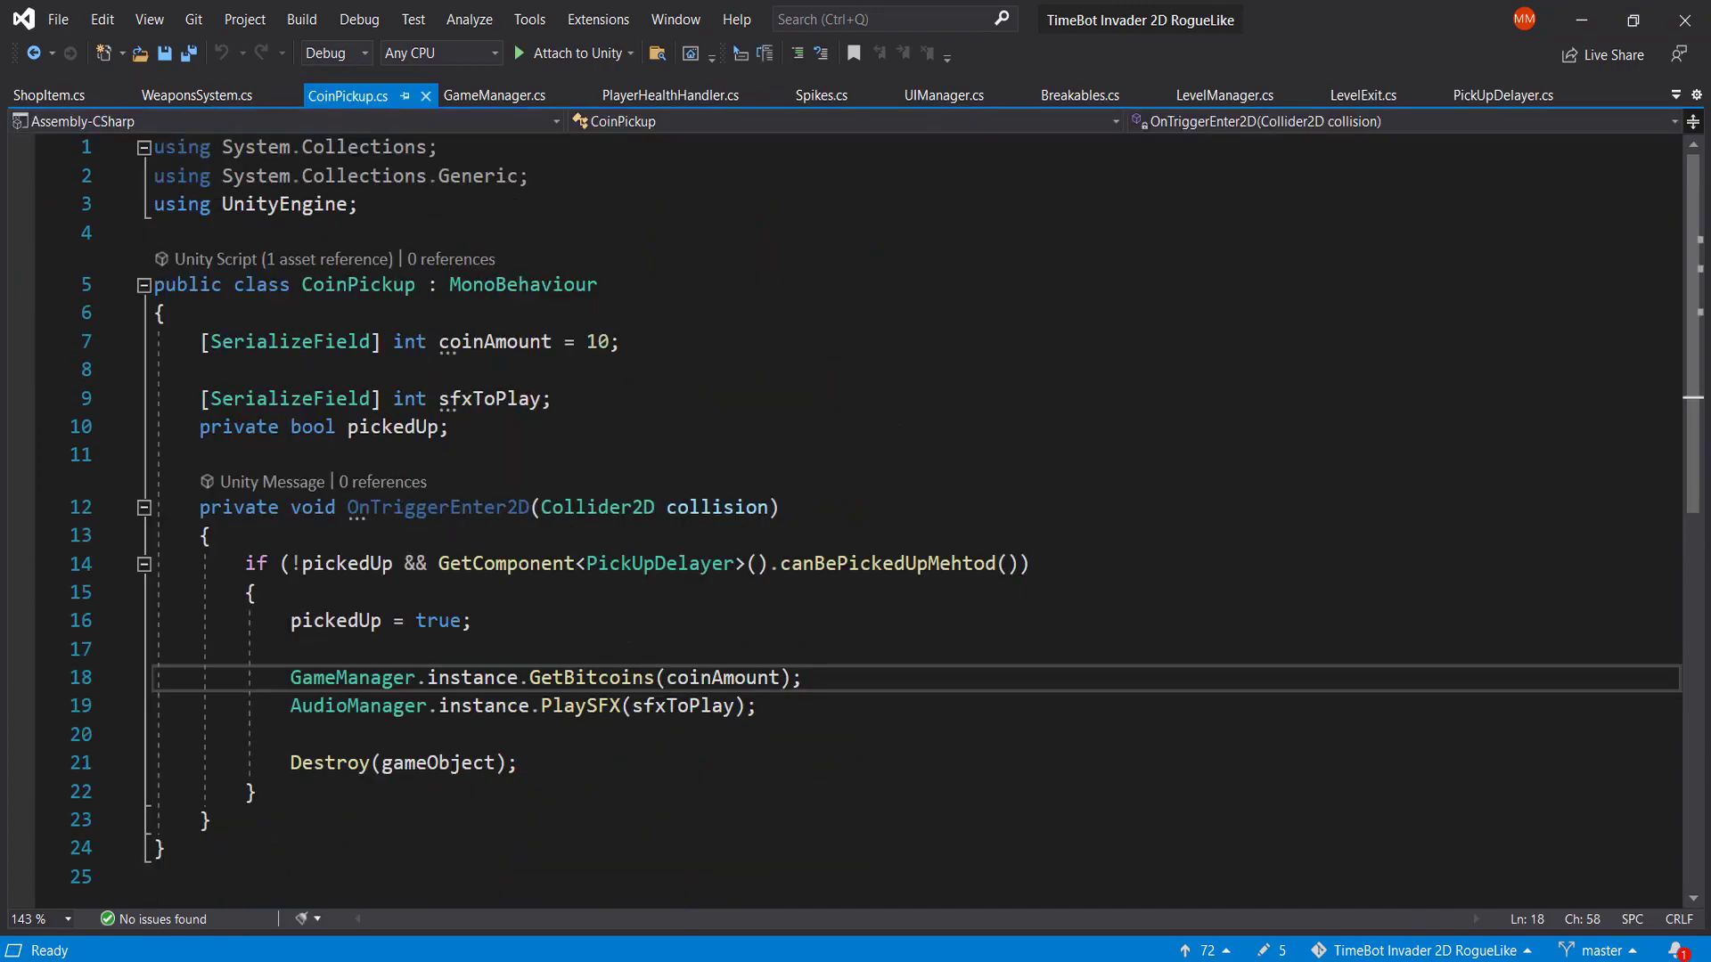
{"action": "key", "text": "alt+Tab"}
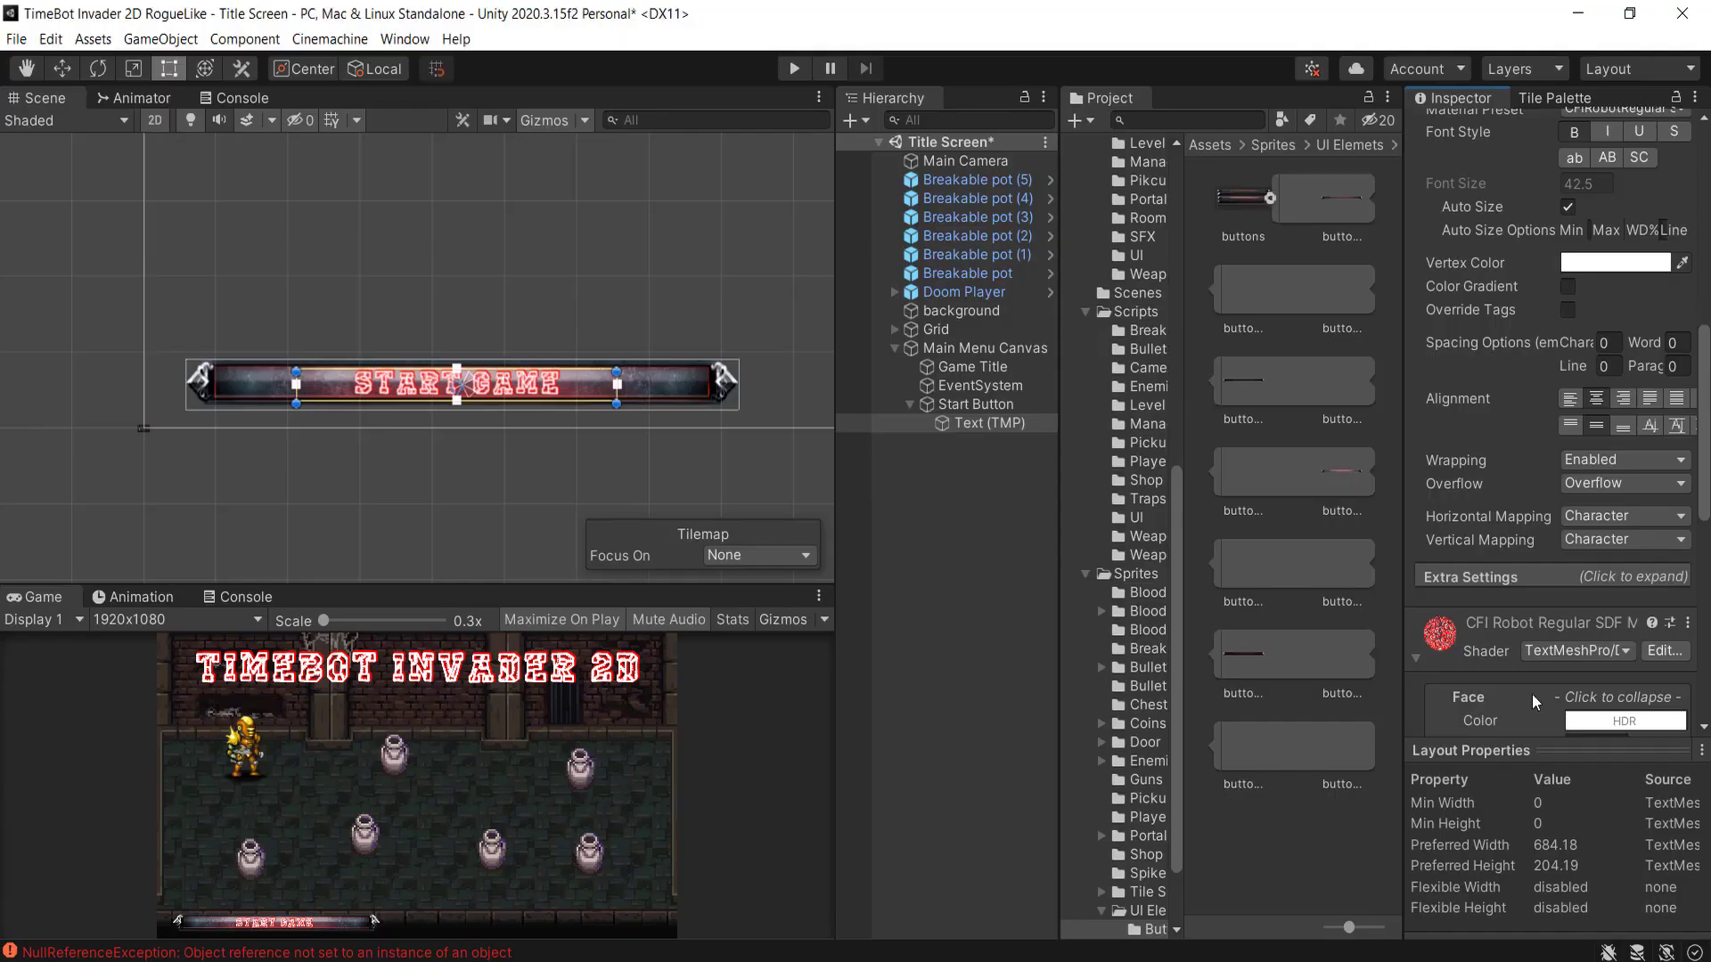
{"action": "scroll", "coordinate": [1532, 693], "scroll_direction": "down", "scroll_amount": 5}
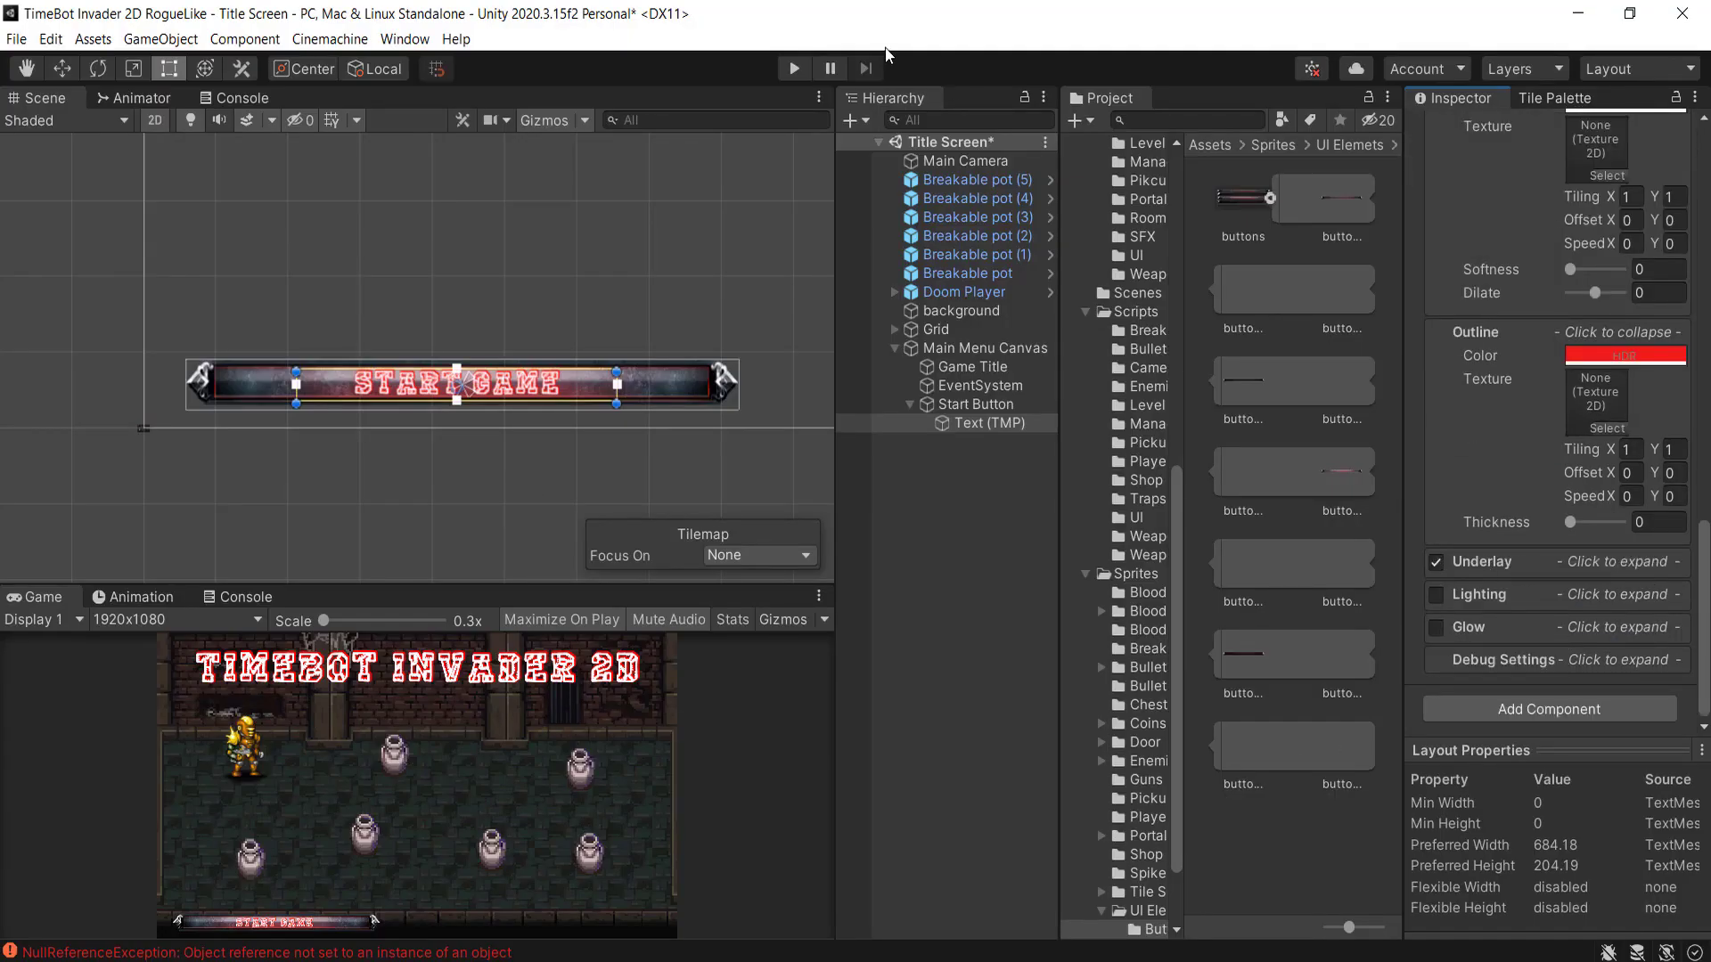
- Play the title screen to check the Start Game button's hover tint, stop playback and return to the text's upper settings
{"action": "left_click", "coordinate": [802, 69]}
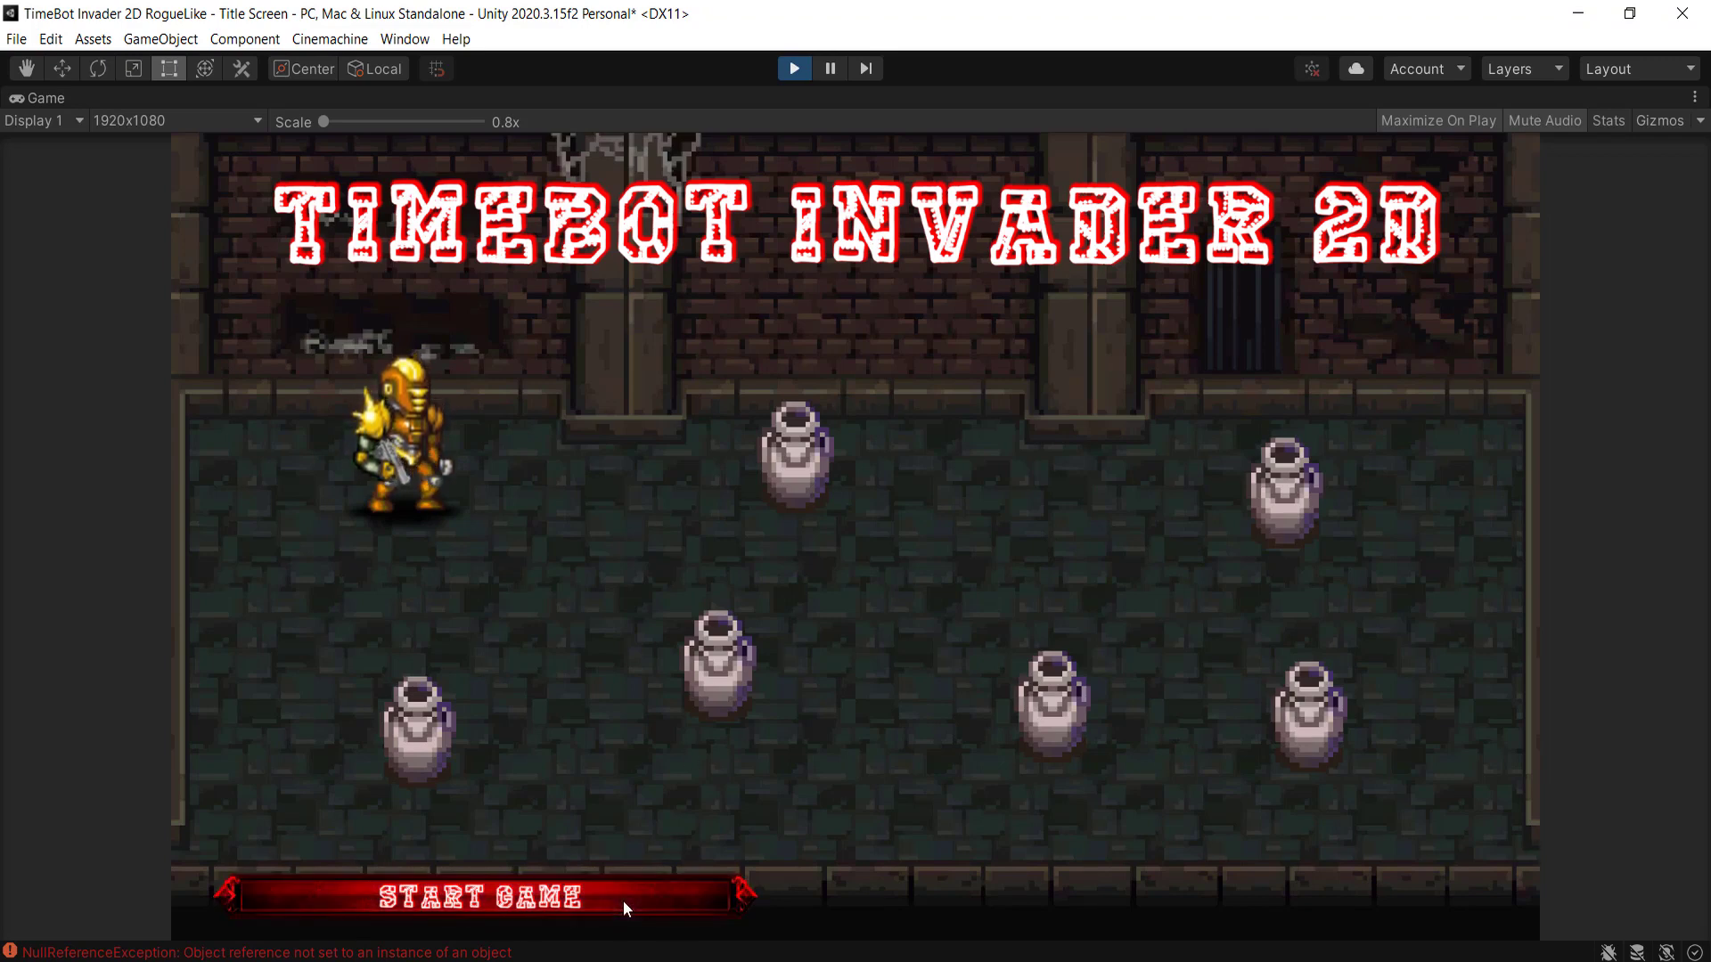
{"action": "left_click", "coordinate": [793, 69]}
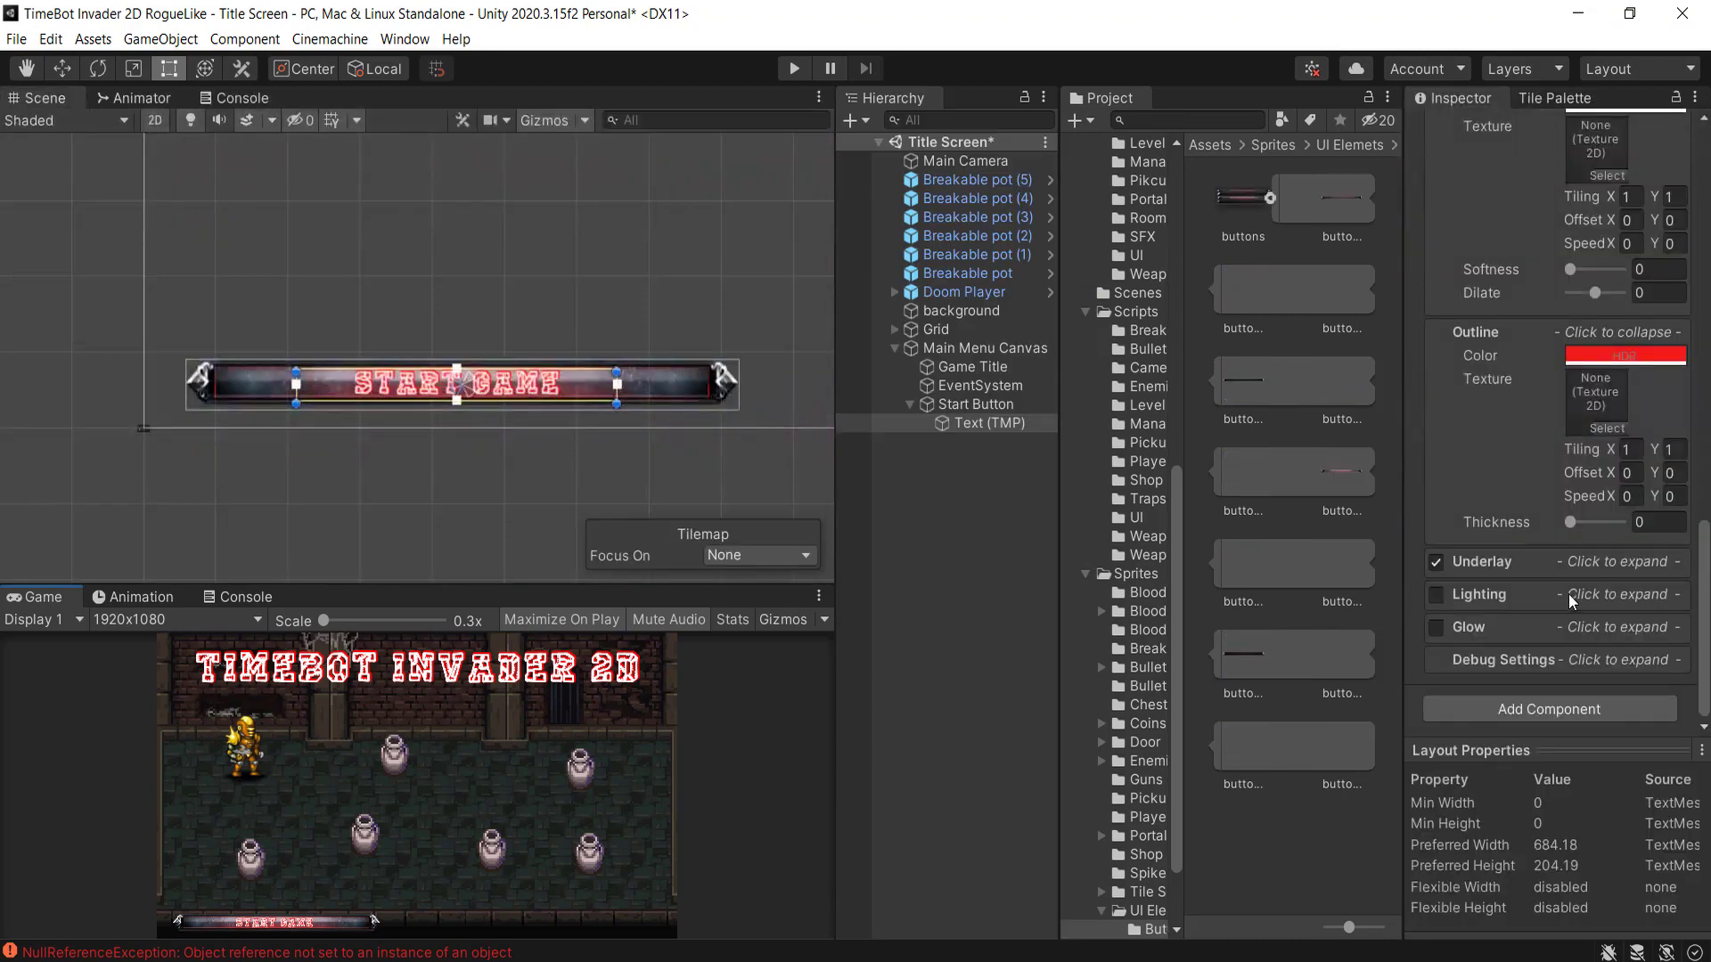
{"action": "scroll", "coordinate": [1568, 593], "scroll_direction": "up", "scroll_amount": 5}
{"action": "scroll", "coordinate": [1591, 407], "scroll_direction": "up", "scroll_amount": 8}
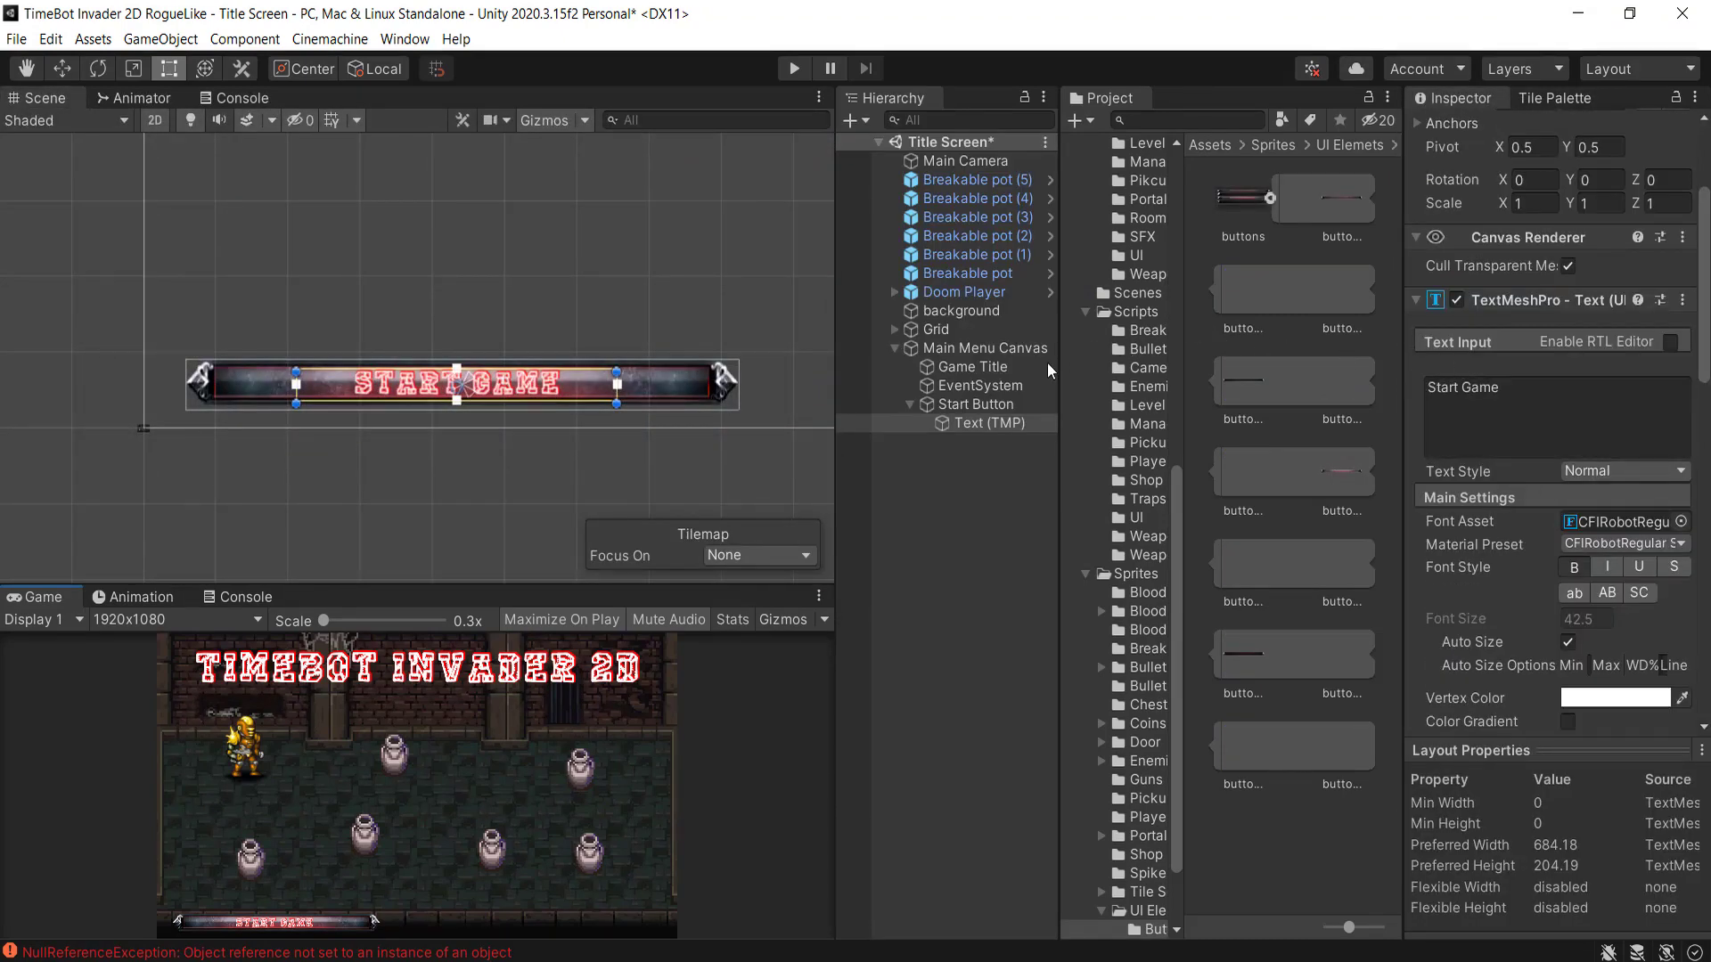
- Change the Start Button's Source Image to the buttons_0 sprite
{"action": "left_click", "coordinate": [976, 406]}
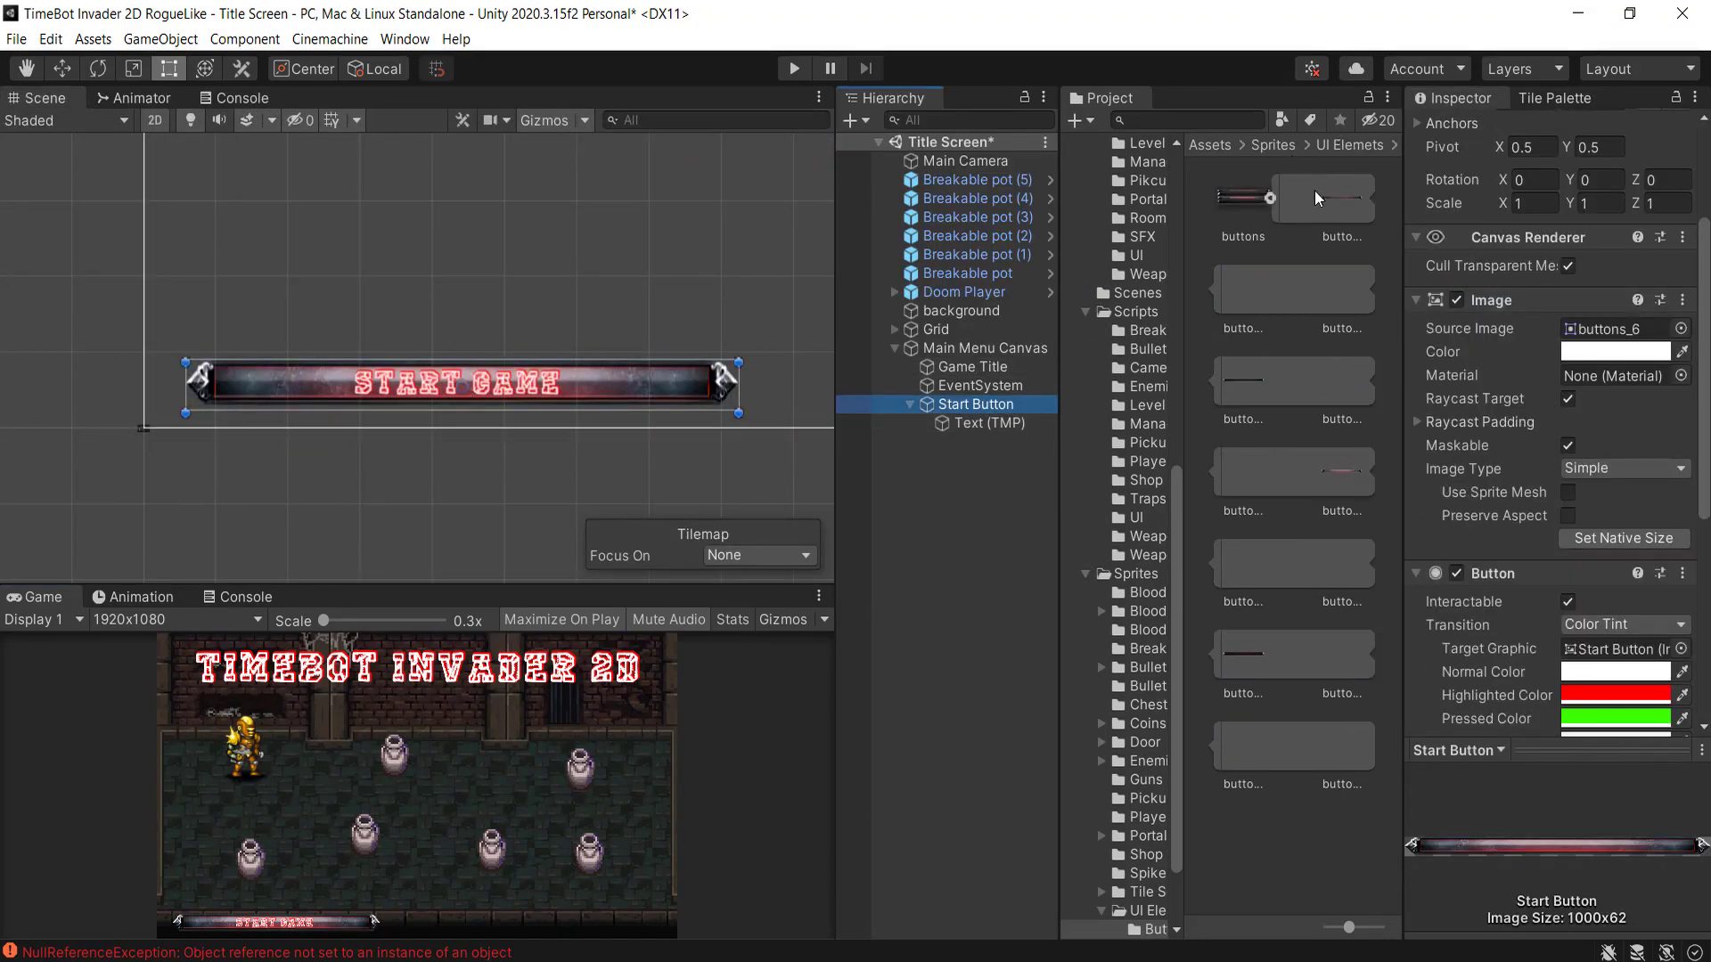
{"action": "left_click_drag", "start_coordinate": [1314, 190], "coordinate": [1600, 330]}
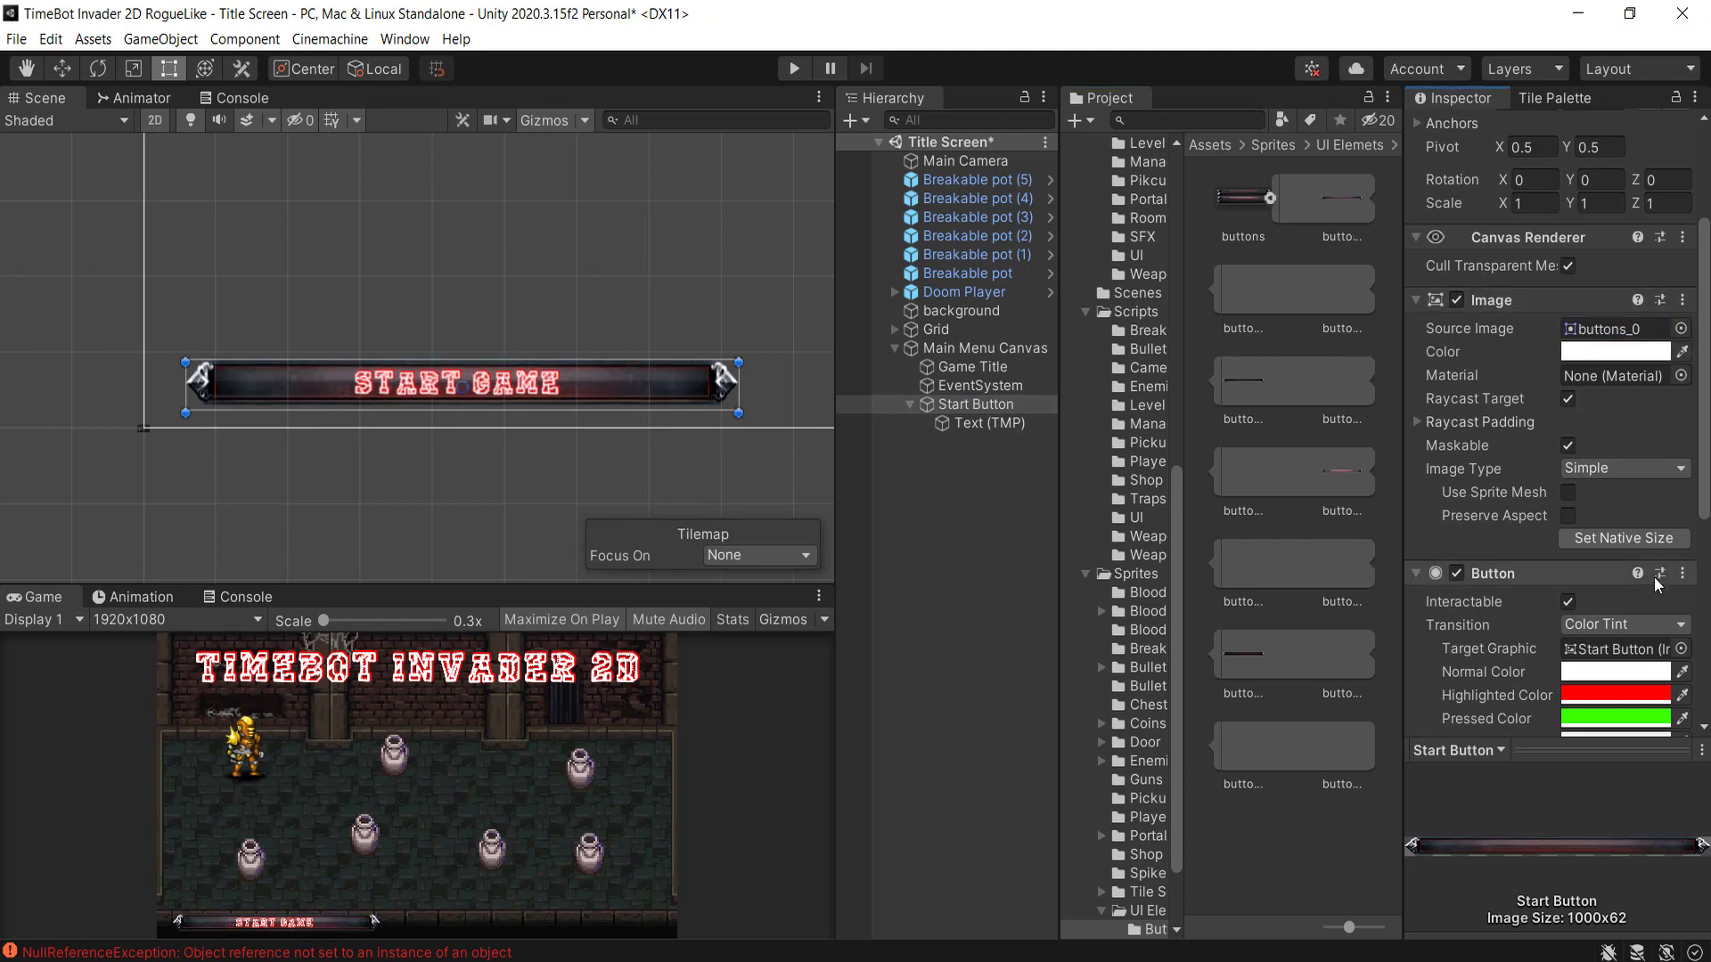
{"action": "scroll", "coordinate": [1654, 576], "scroll_direction": "down", "scroll_amount": 7}
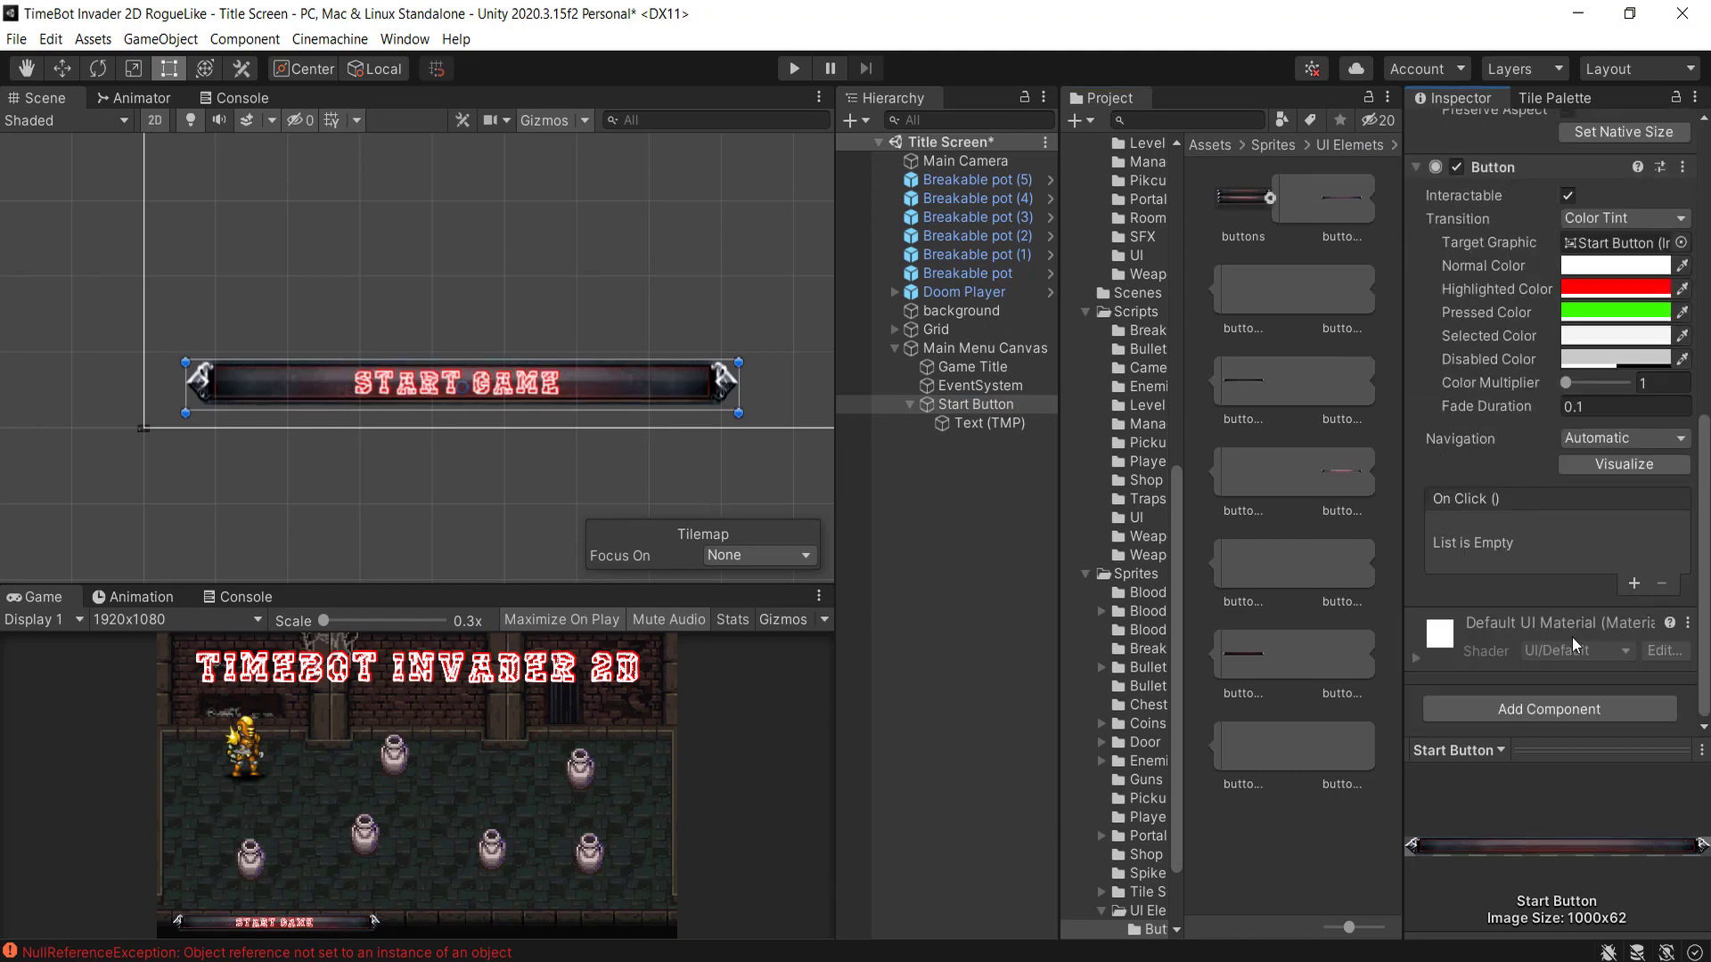
- Duplicate the Start Button and rename the copy "Exit Button"
{"action": "left_click", "coordinate": [945, 403]}
{"action": "key", "text": "ctrl+d"}
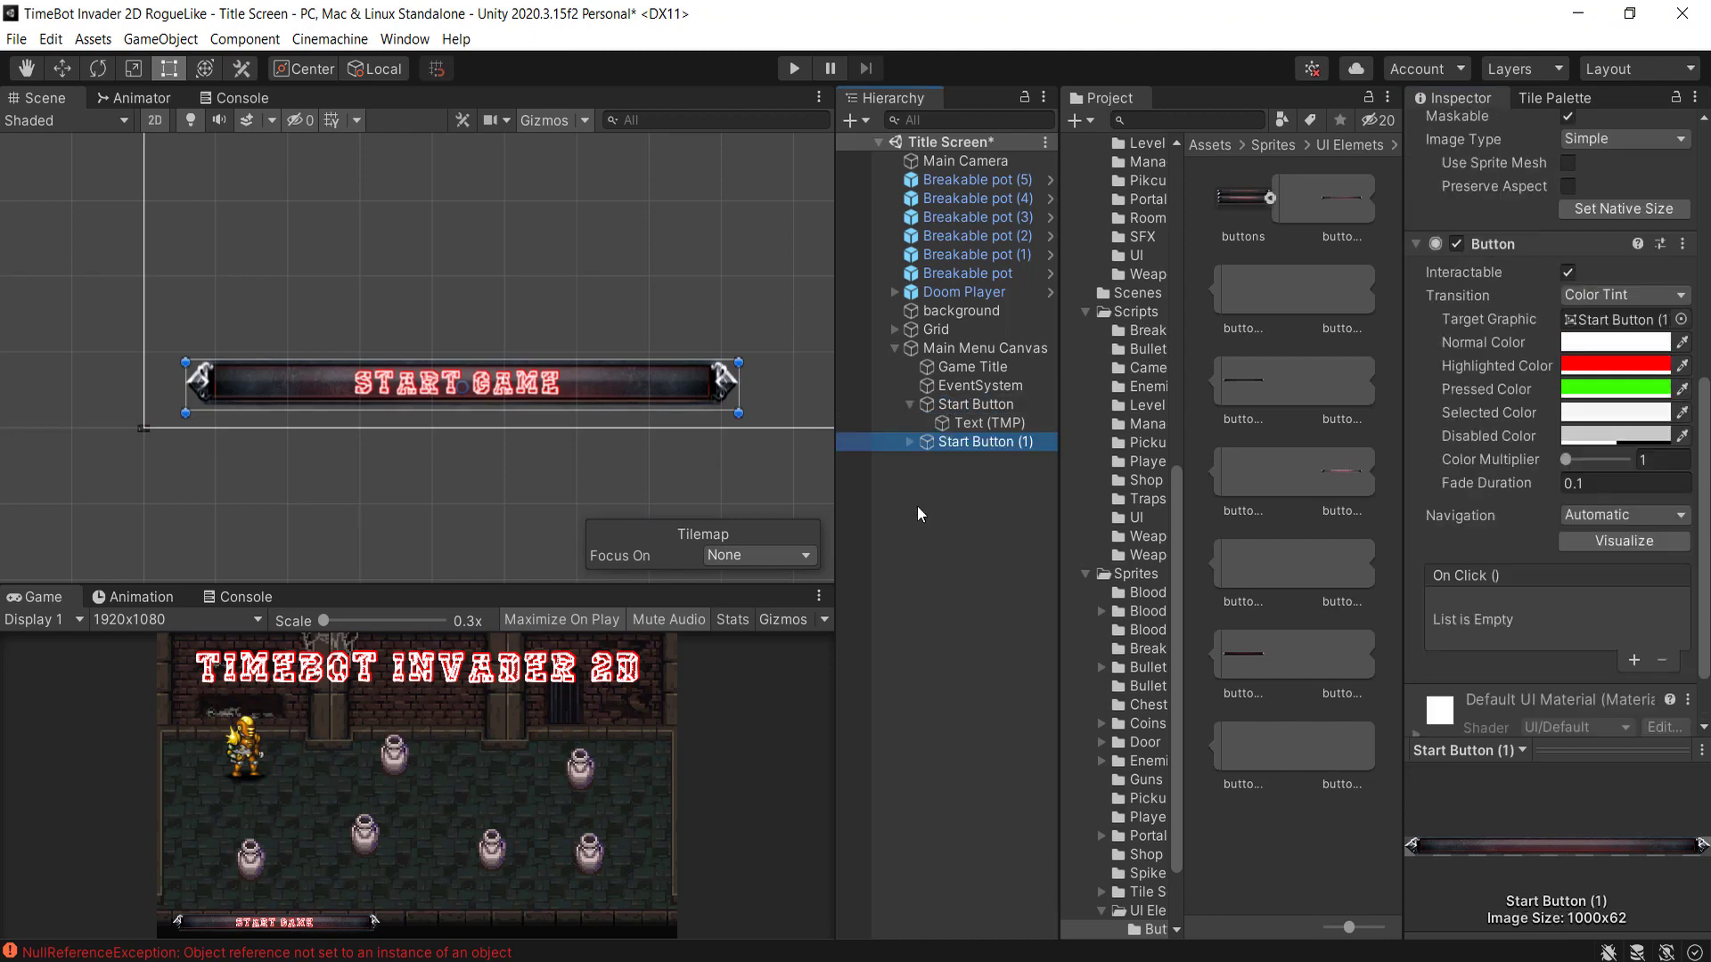
{"action": "key", "text": "F2"}
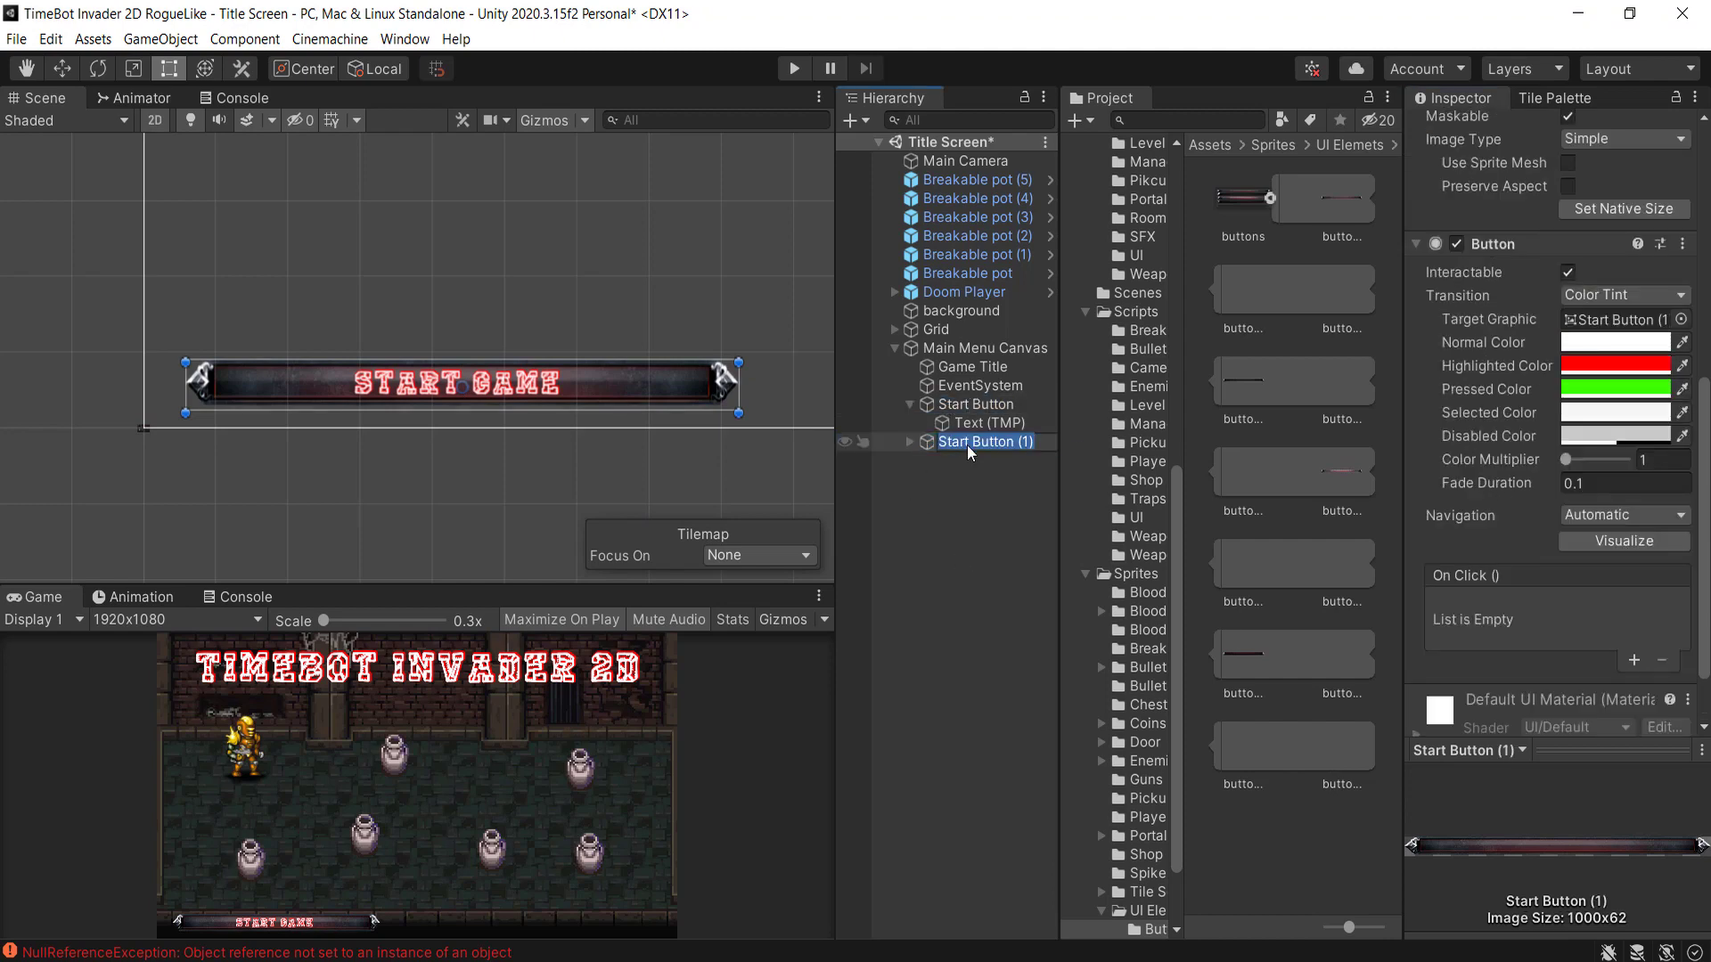
{"action": "type", "text": "Exit Button"}
{"action": "key", "text": "Return"}
- Move the Exit Button horizontally to the canvas's lower-right corner, level with the Start Button
{"action": "middle_click_drag", "start_coordinate": [664, 481], "coordinate": [214, 414]}
{"action": "key", "text": "w"}
{"action": "scroll", "coordinate": [373, 468], "scroll_direction": "down", "scroll_amount": 2}
{"action": "left_click_drag", "start_coordinate": [214, 413], "coordinate": [648, 410]}
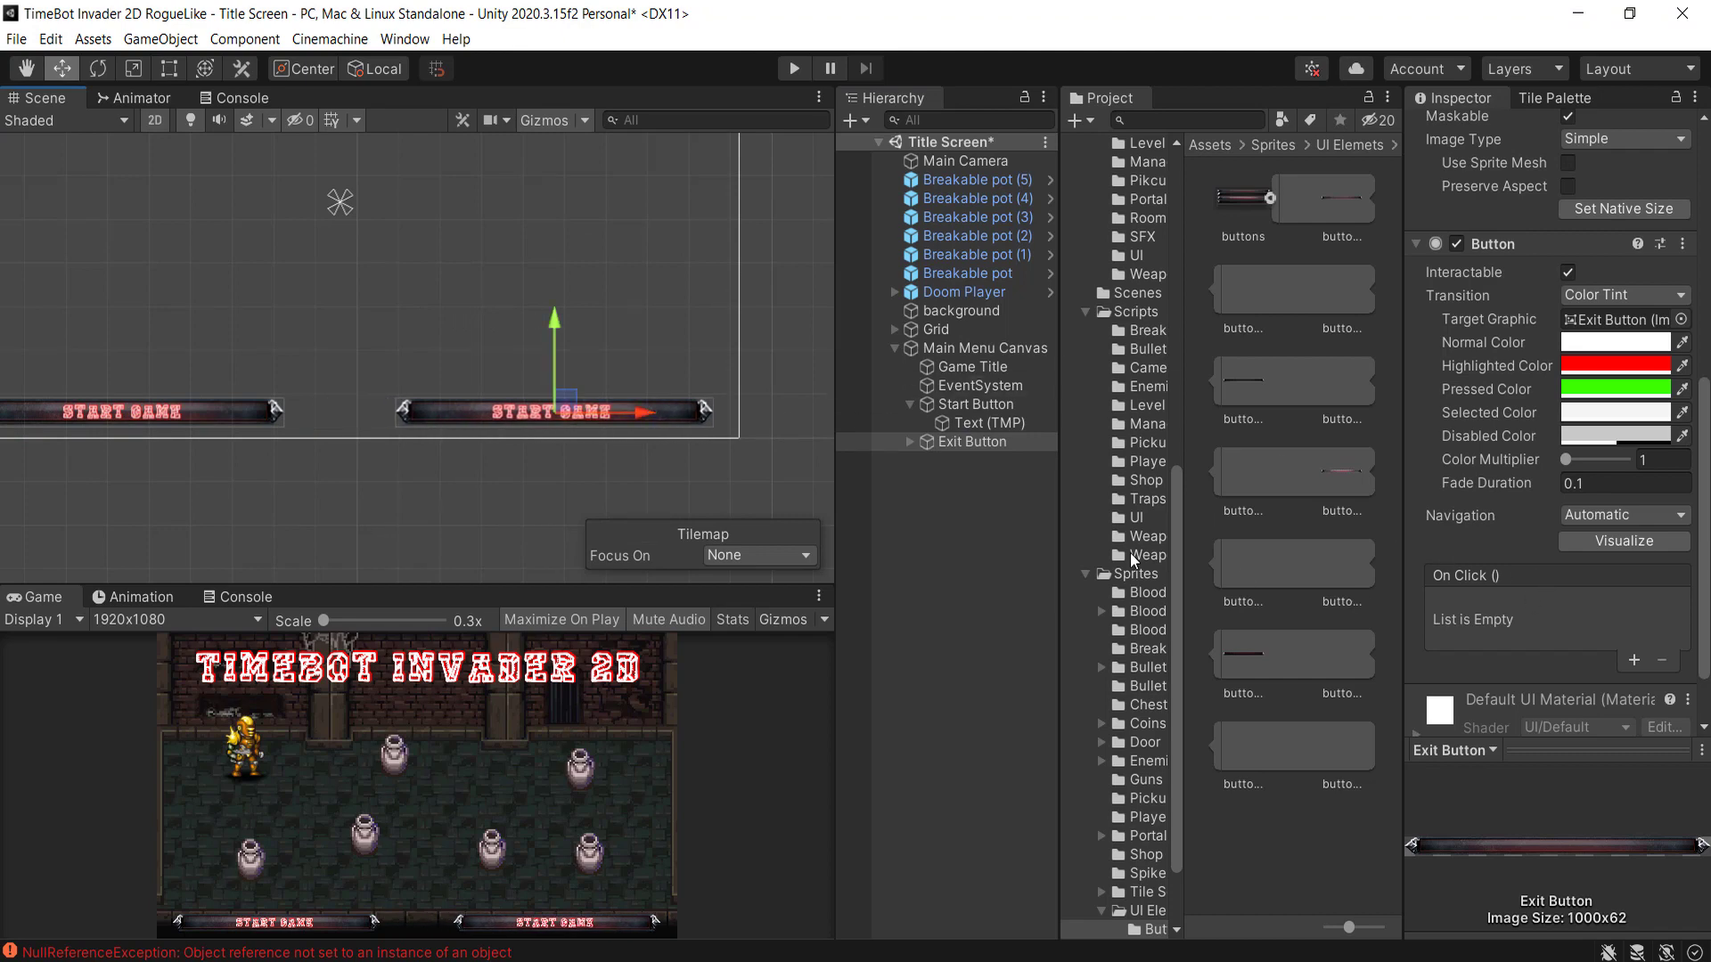
- Replace the Exit Button's label text with "Exit Game"
{"action": "left_click", "coordinate": [909, 442]}
{"action": "left_click", "coordinate": [980, 460]}
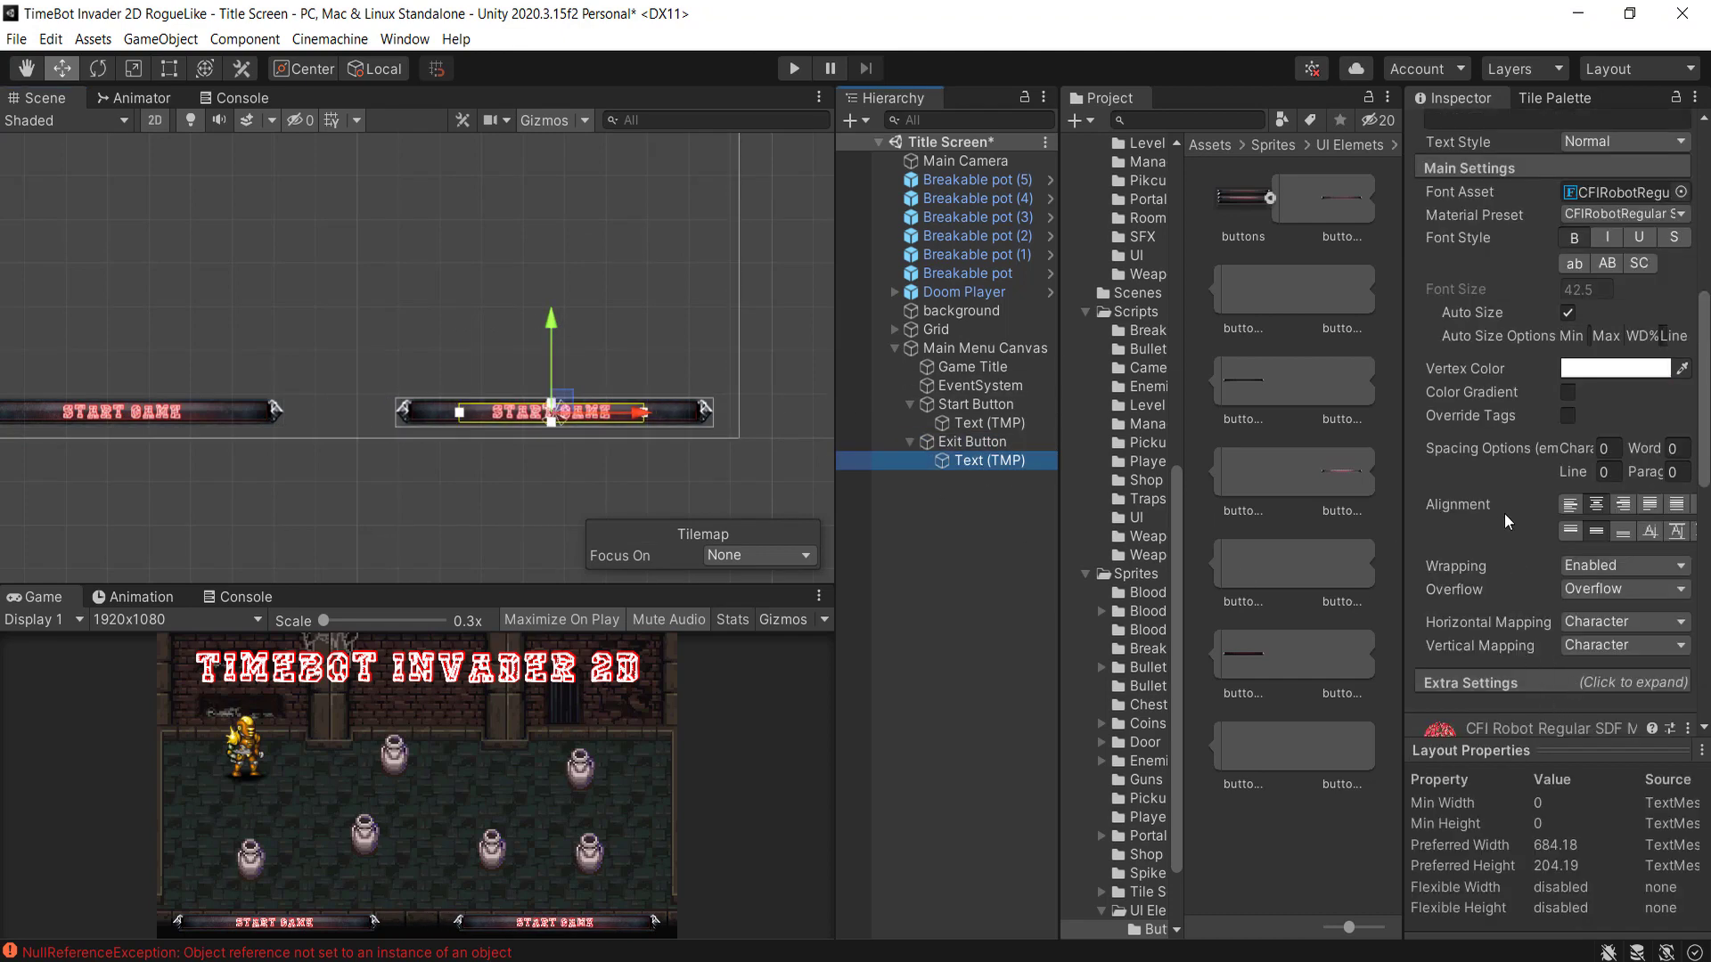
{"action": "scroll", "coordinate": [1504, 514], "scroll_direction": "up", "scroll_amount": 5}
{"action": "left_click", "coordinate": [1521, 488]}
{"action": "type", "text": "Exit"}
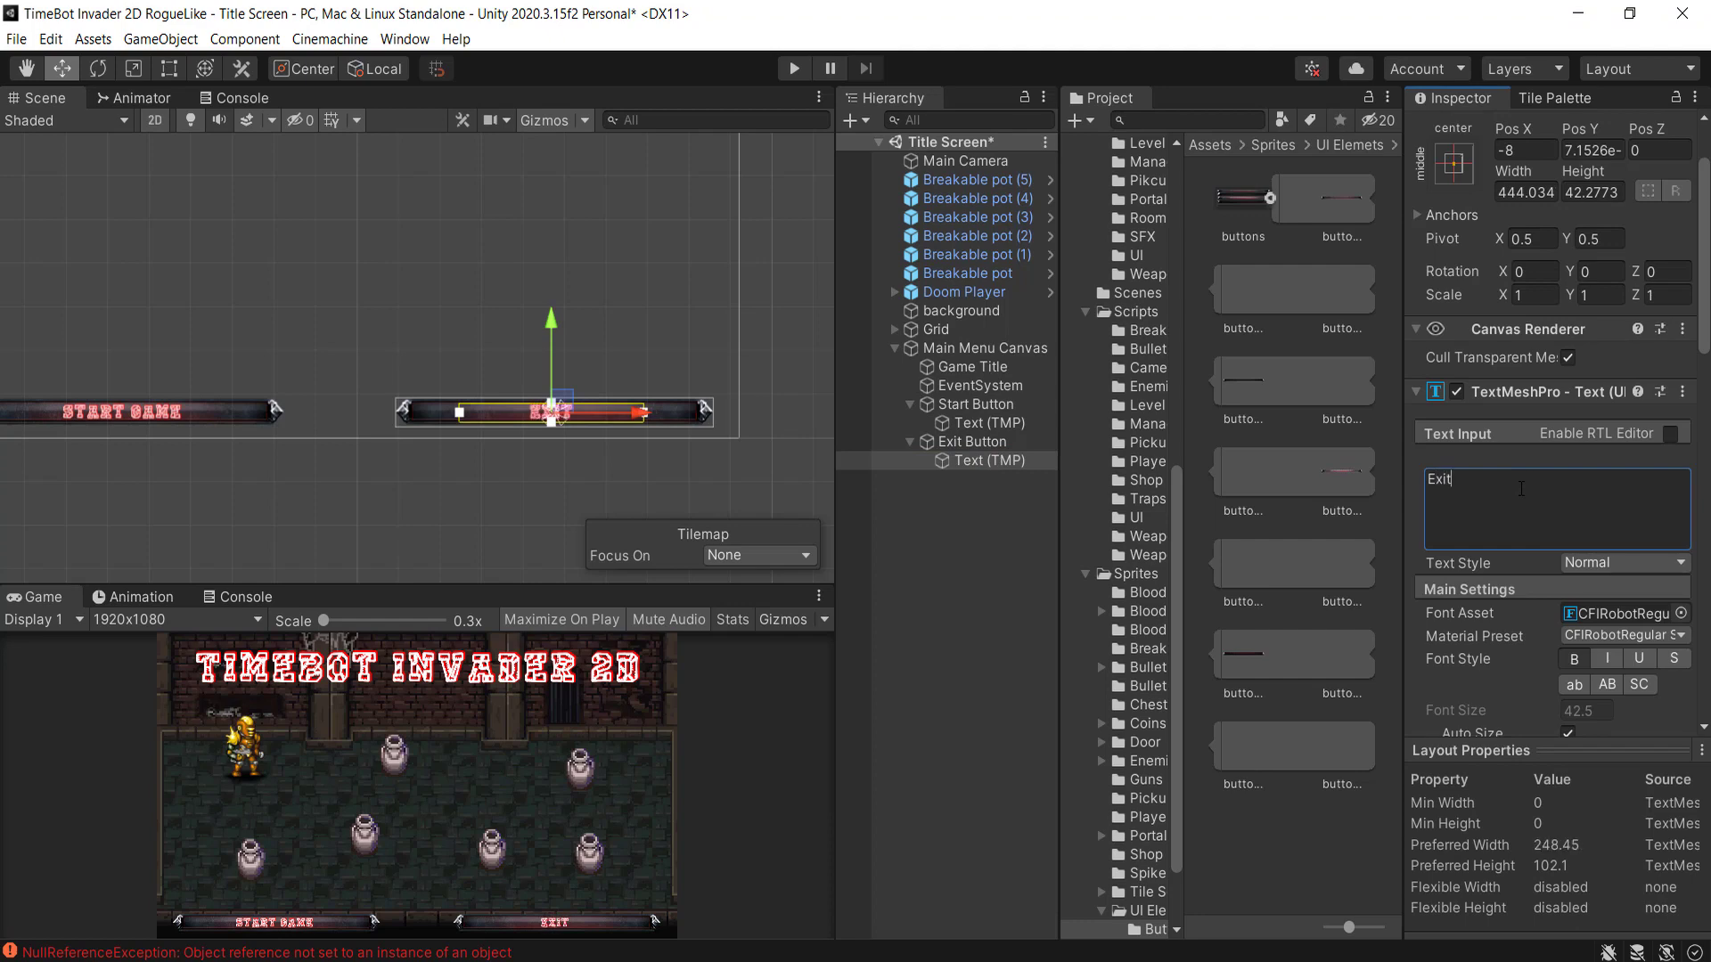
{"action": "type", "text": " Game"}
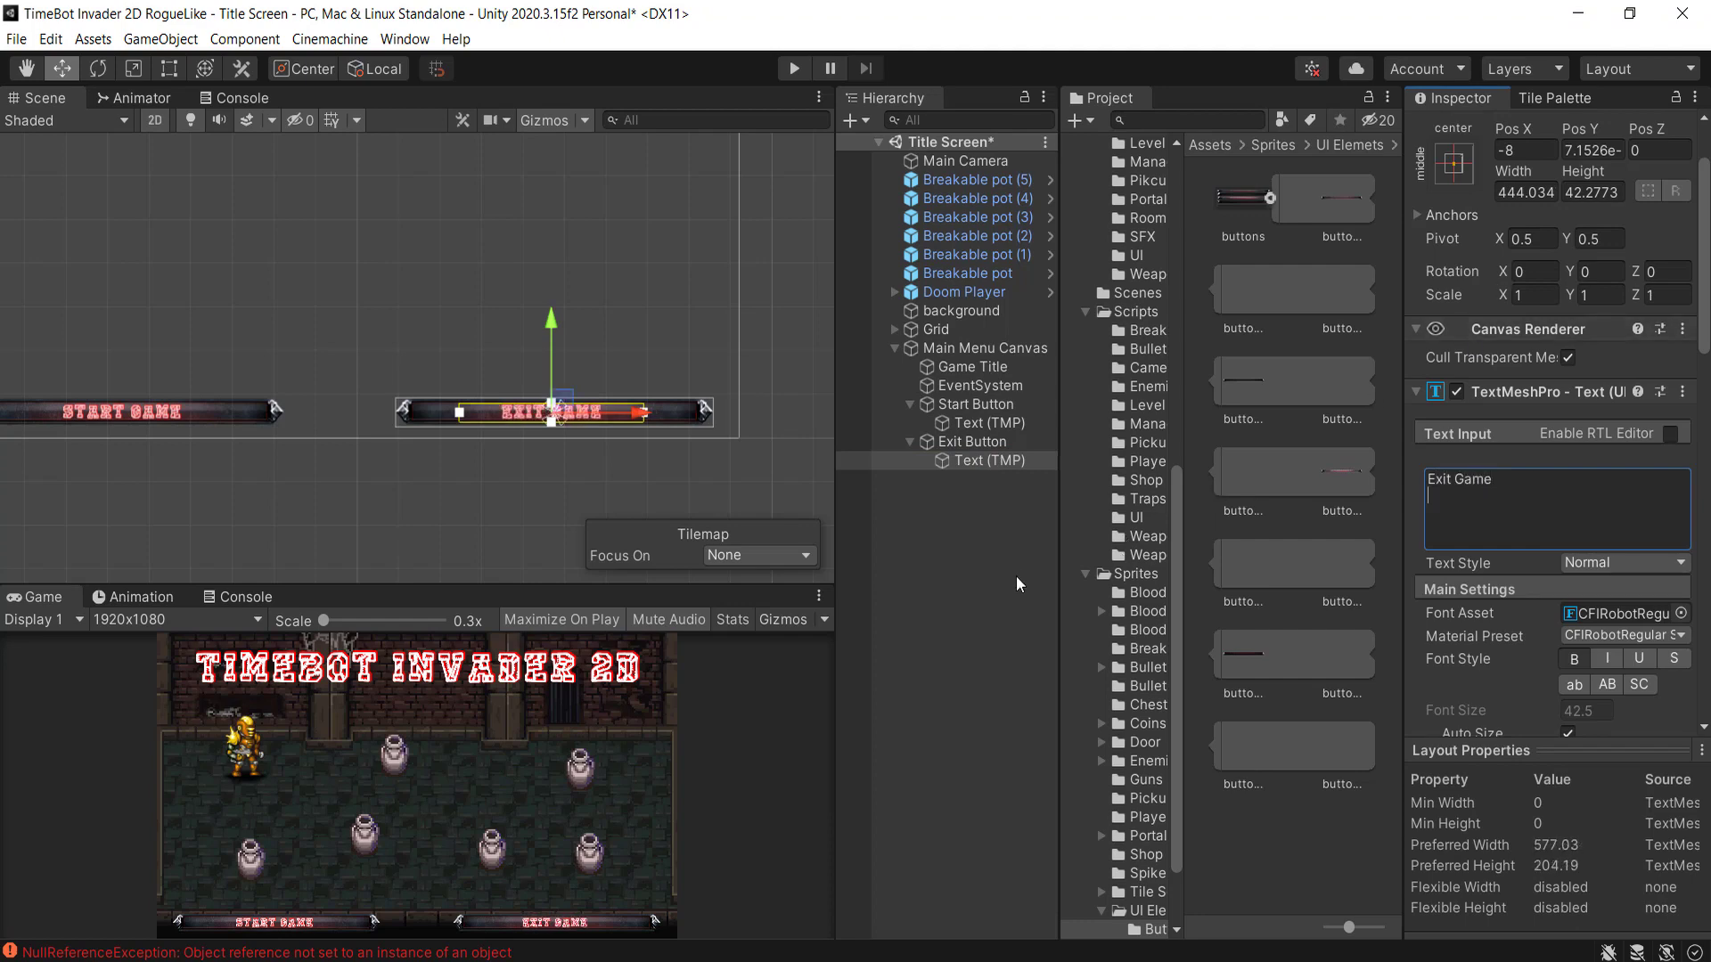
- Play the title screen to try both menu buttons and the player's movement and shooting, and stop playback
{"action": "left_click", "coordinate": [957, 588]}
{"action": "left_click", "coordinate": [792, 68]}
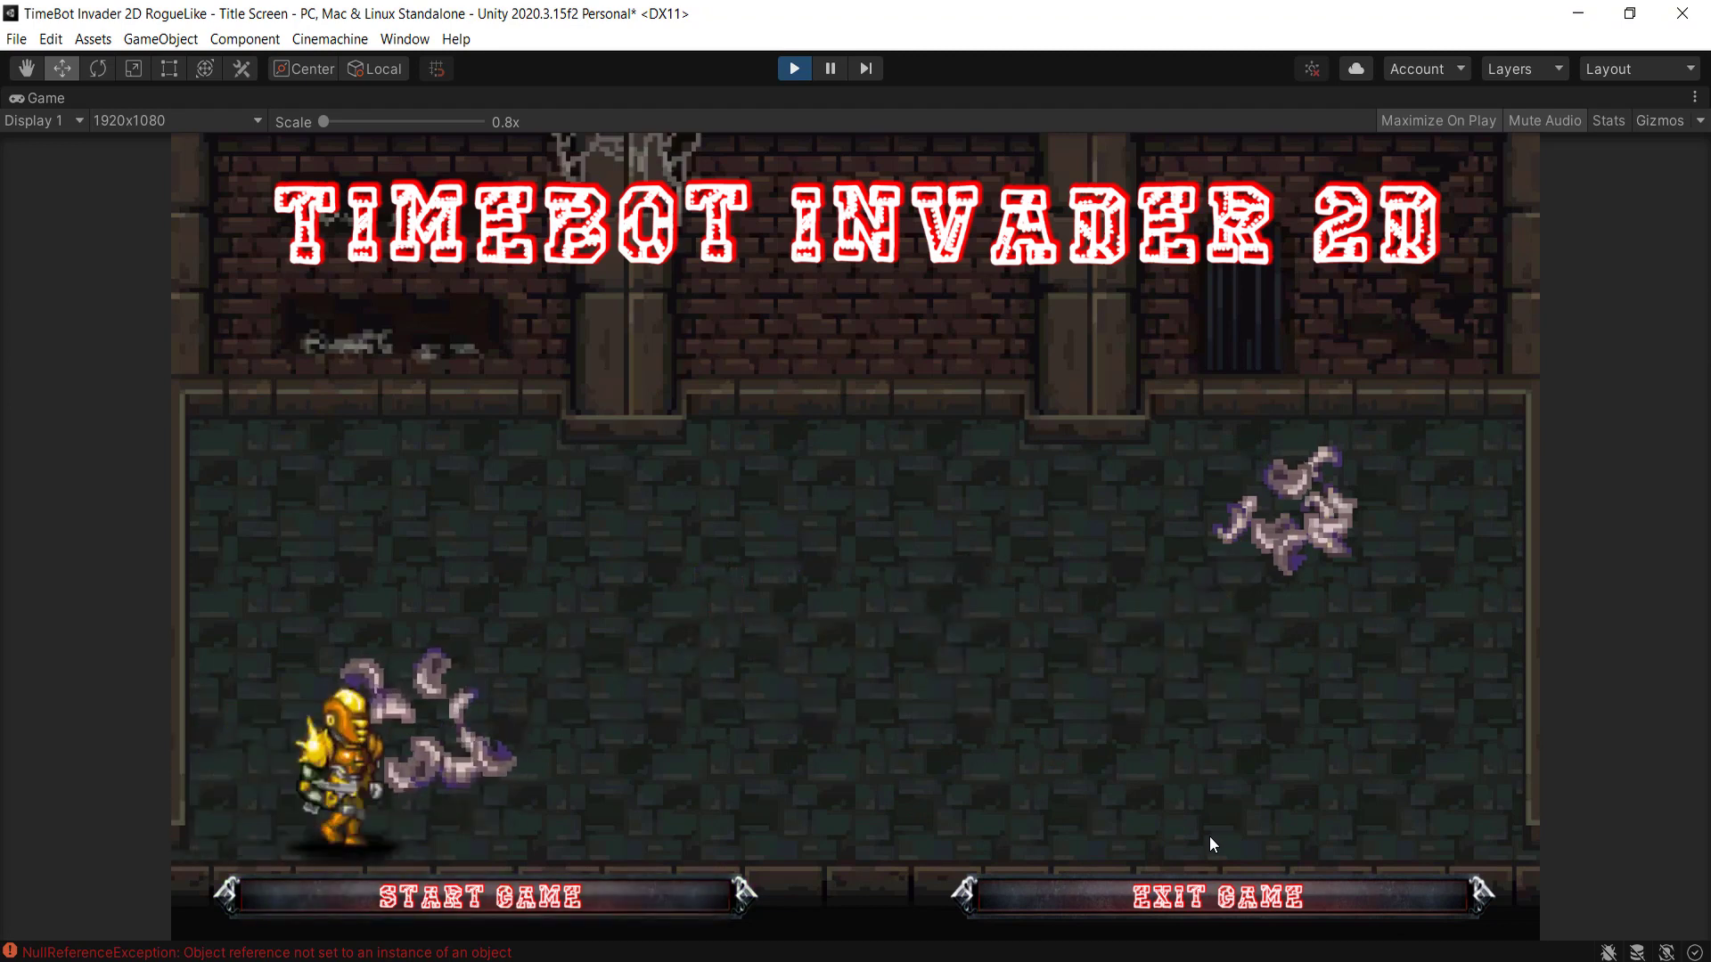
{"action": "left_click", "coordinate": [790, 66]}
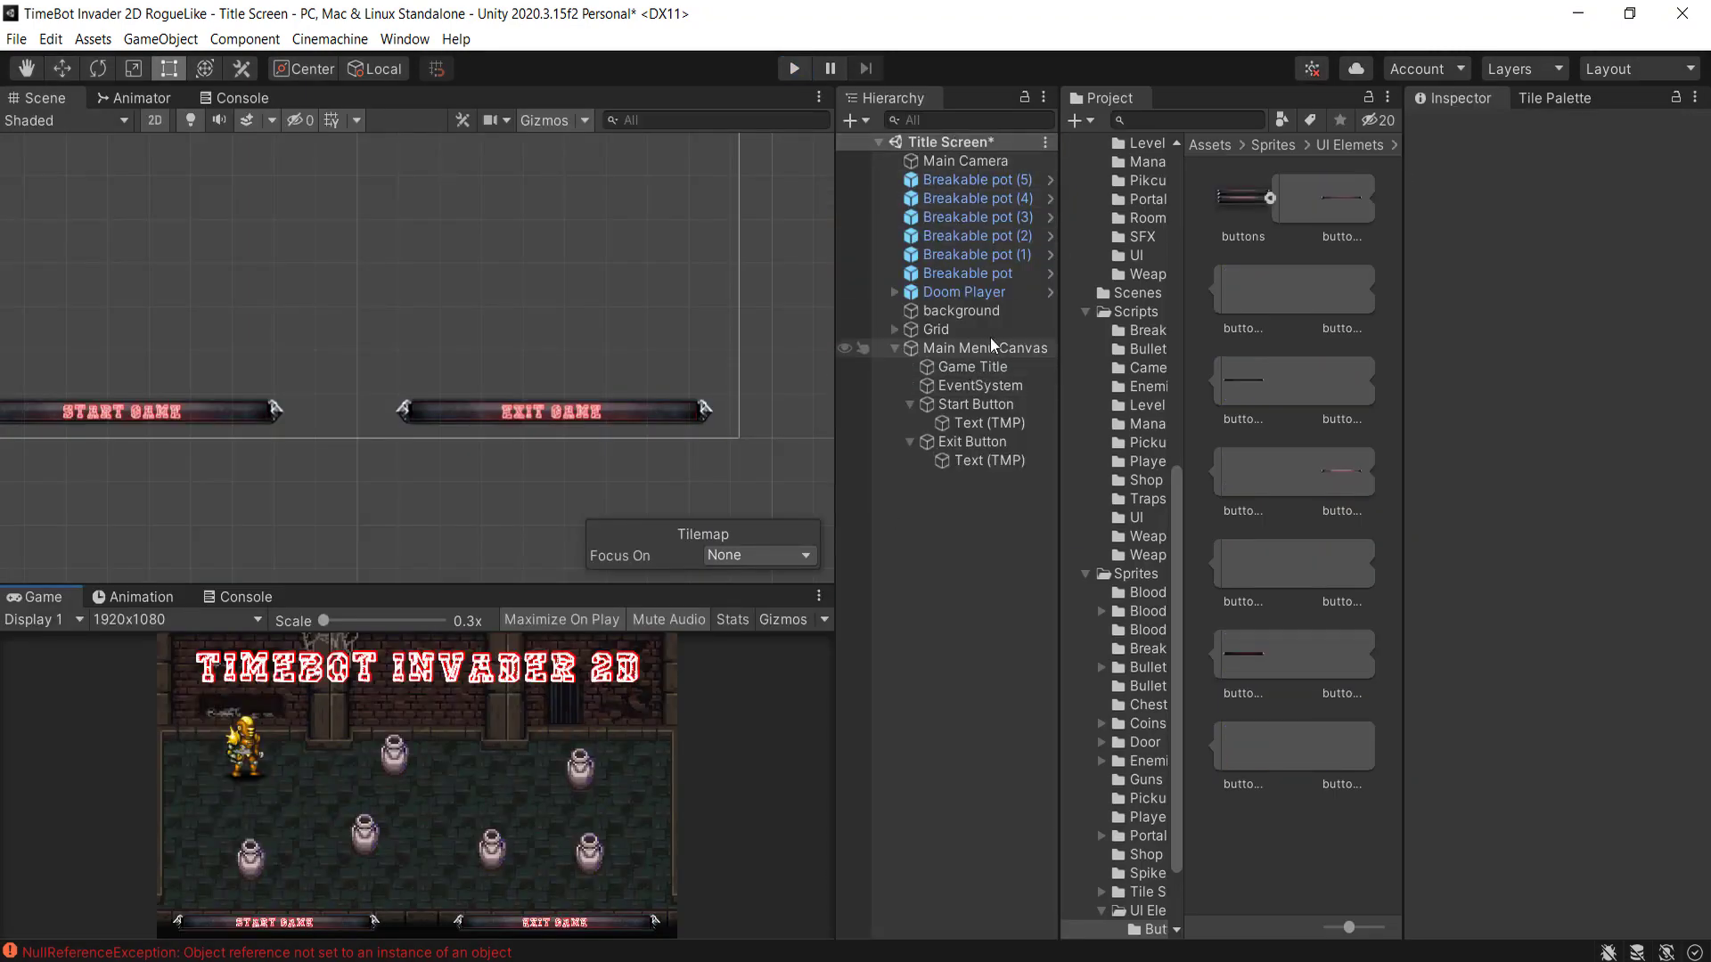
- Create a folder named "Menu" inside the Scripts folder
{"action": "scroll", "coordinate": [1127, 789], "scroll_direction": "down", "scroll_amount": 3}
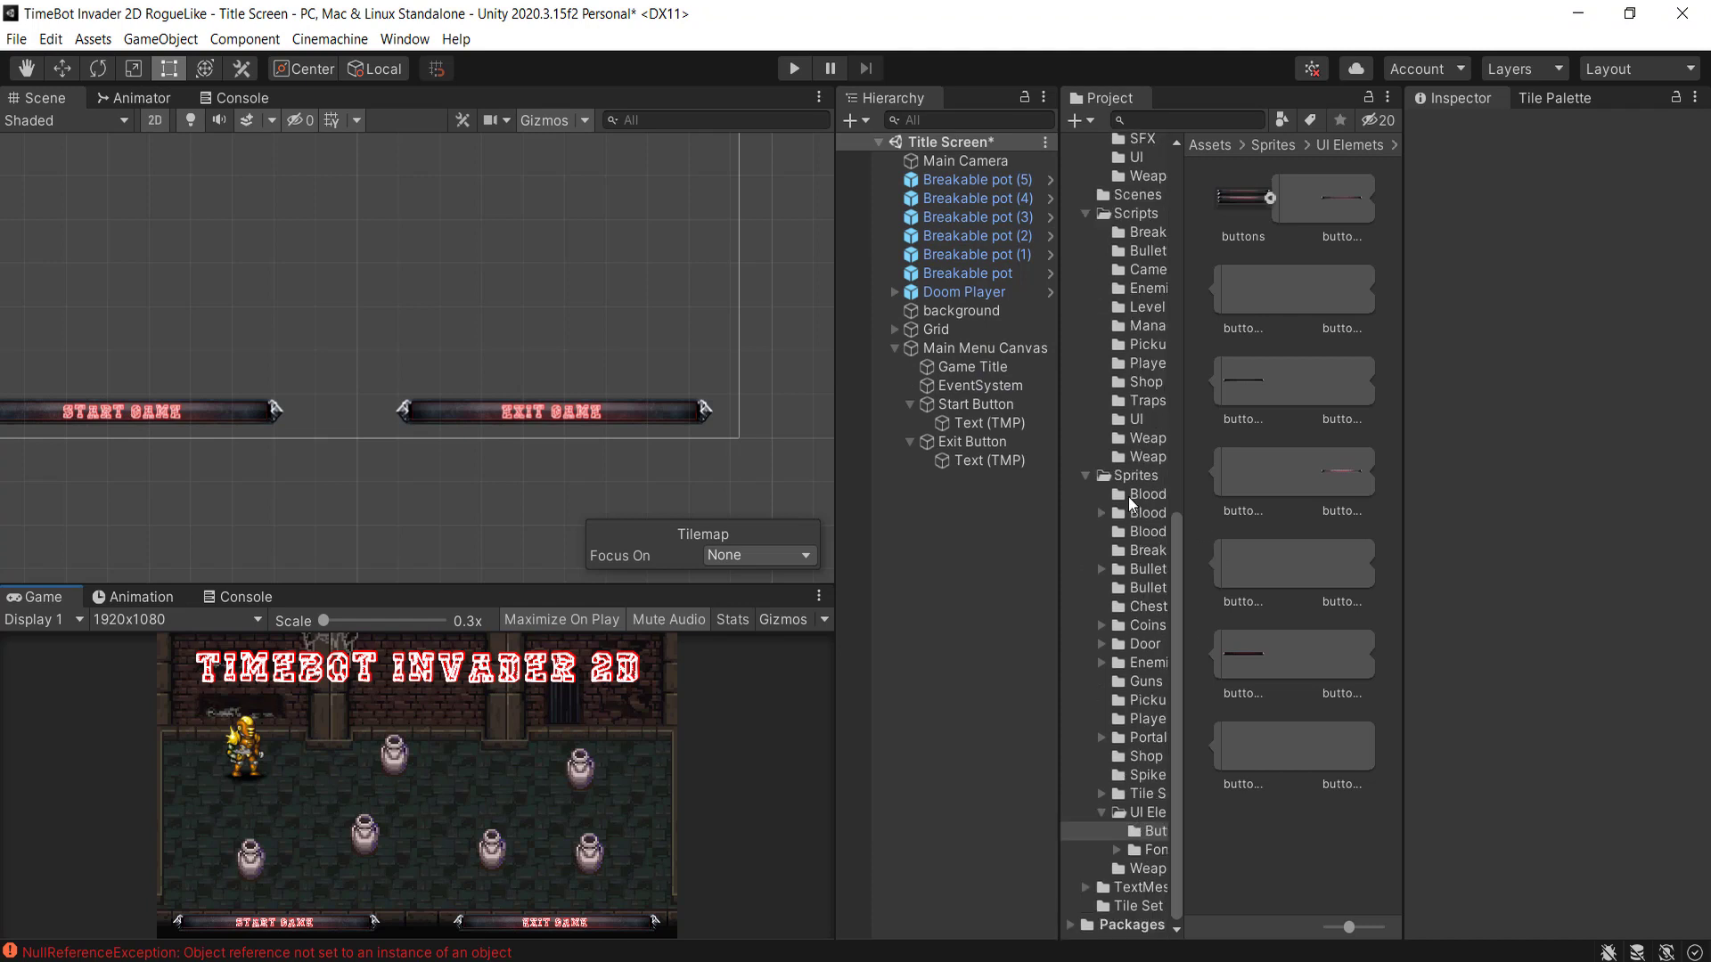
{"action": "scroll", "coordinate": [1127, 356], "scroll_direction": "up", "scroll_amount": 3}
{"action": "left_click", "coordinate": [1137, 321]}
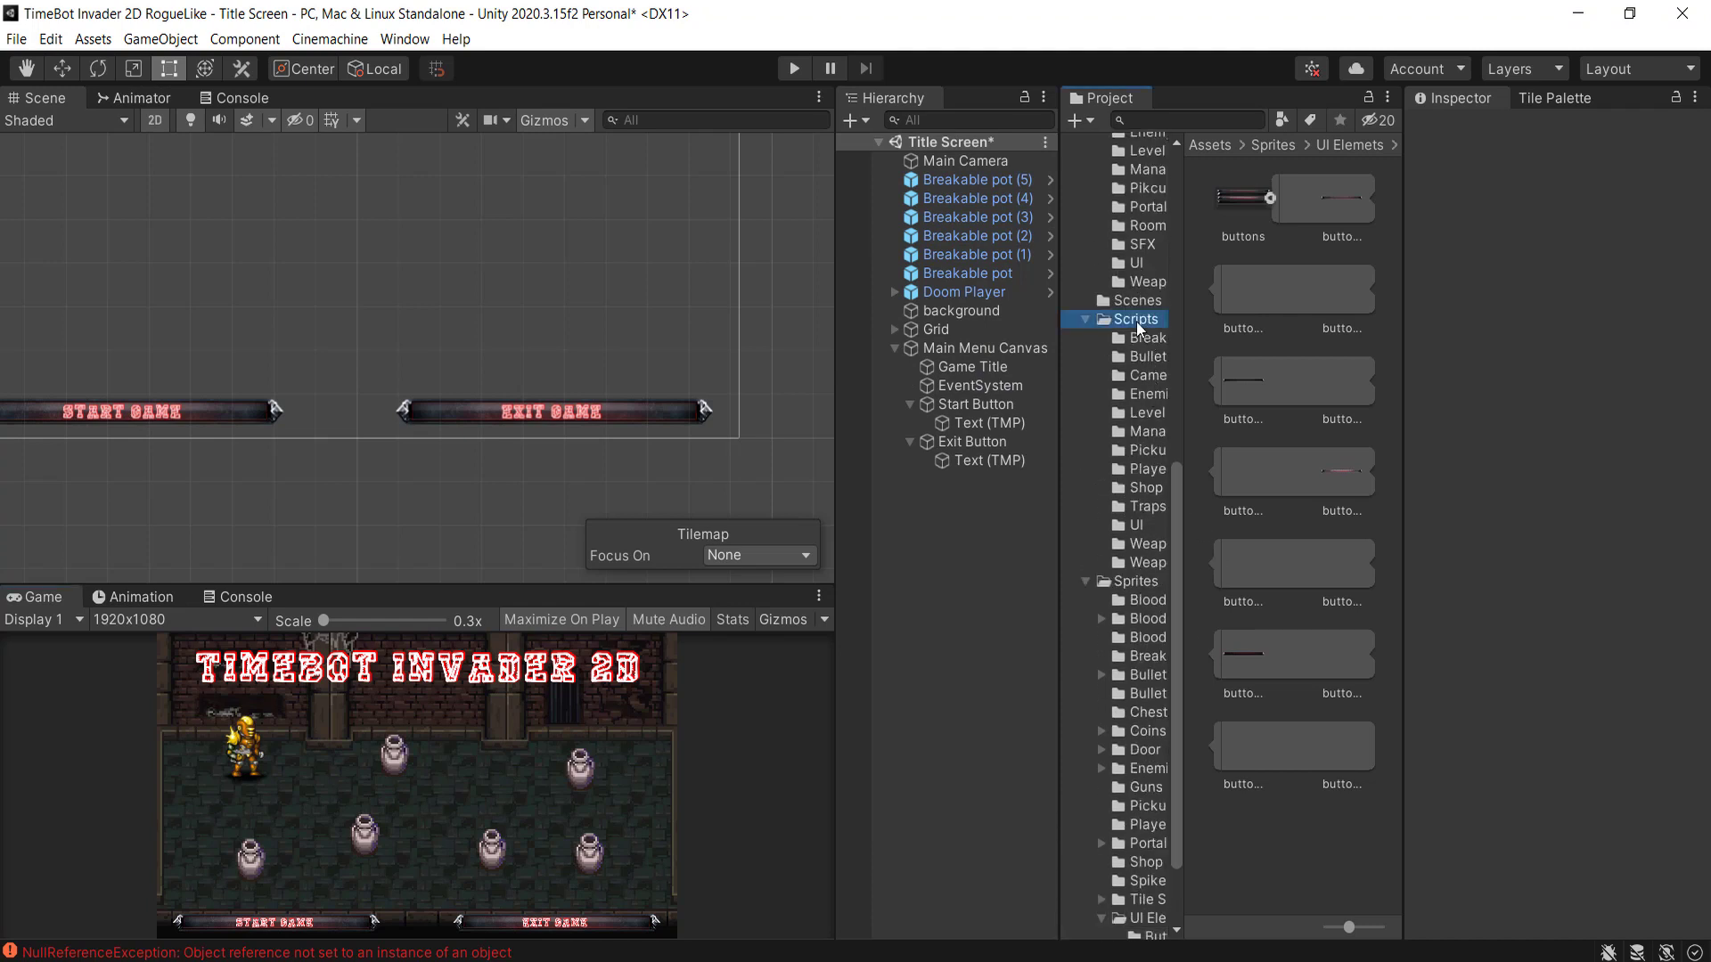
{"action": "right_click", "coordinate": [1320, 802]}
{"action": "mouse_move", "coordinate": [1372, 274]}
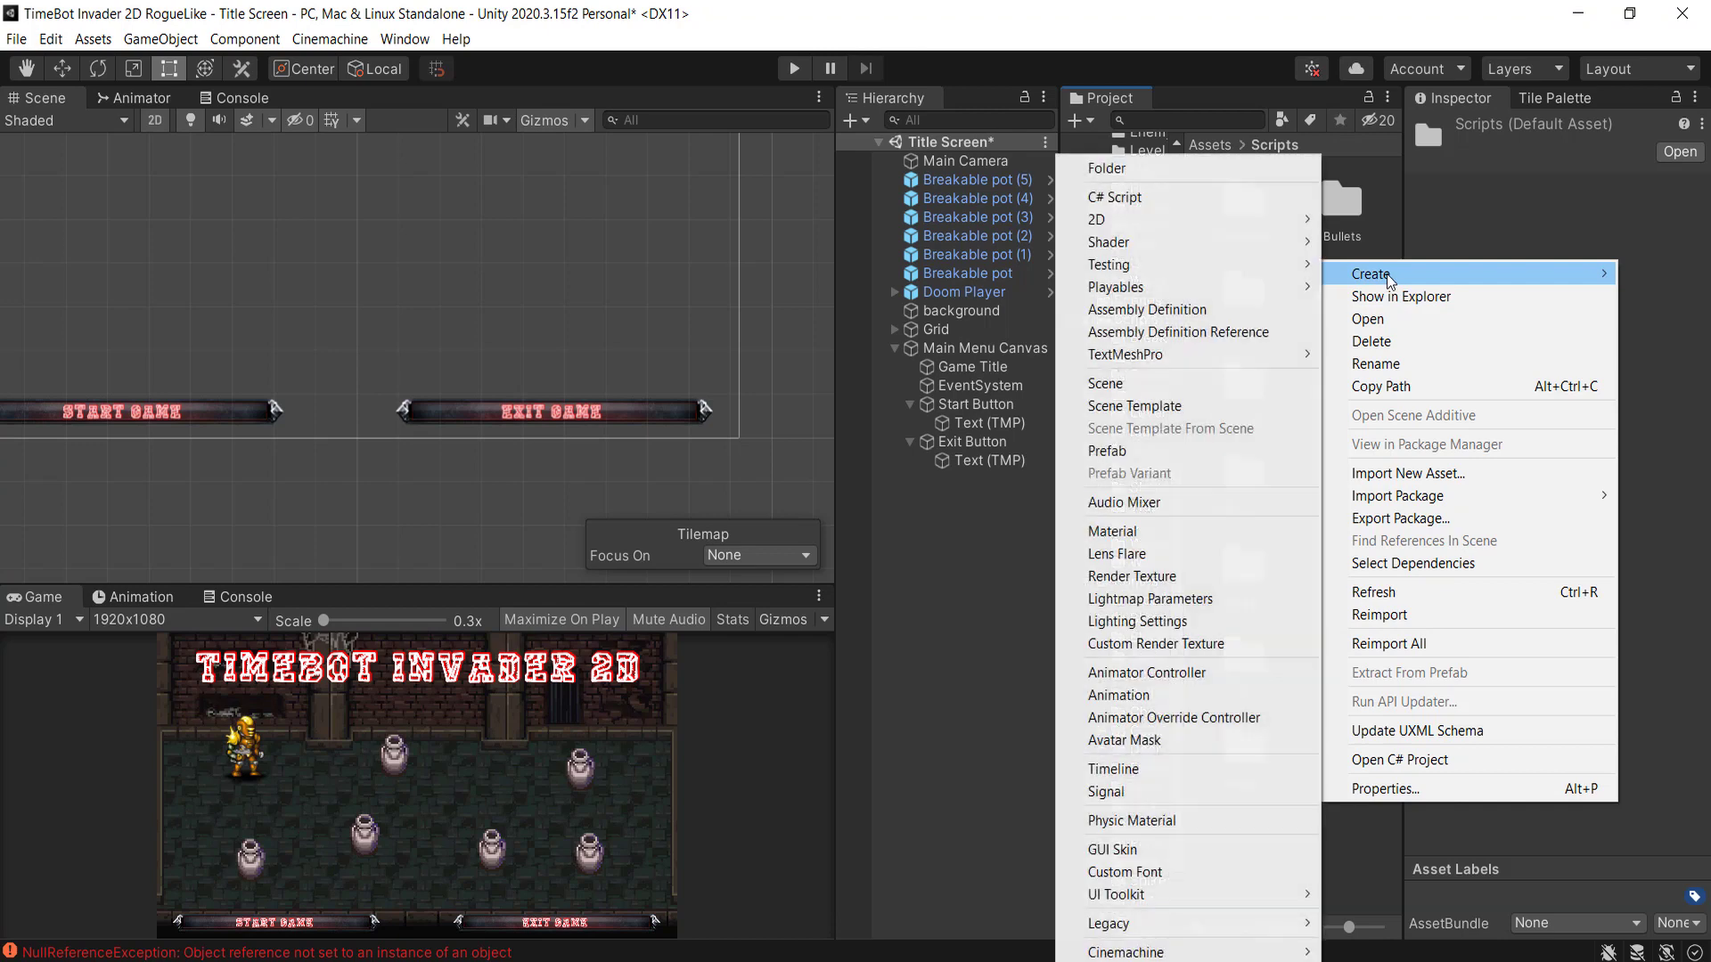
{"action": "left_click", "coordinate": [1114, 168]}
{"action": "type", "text": "Menu"}
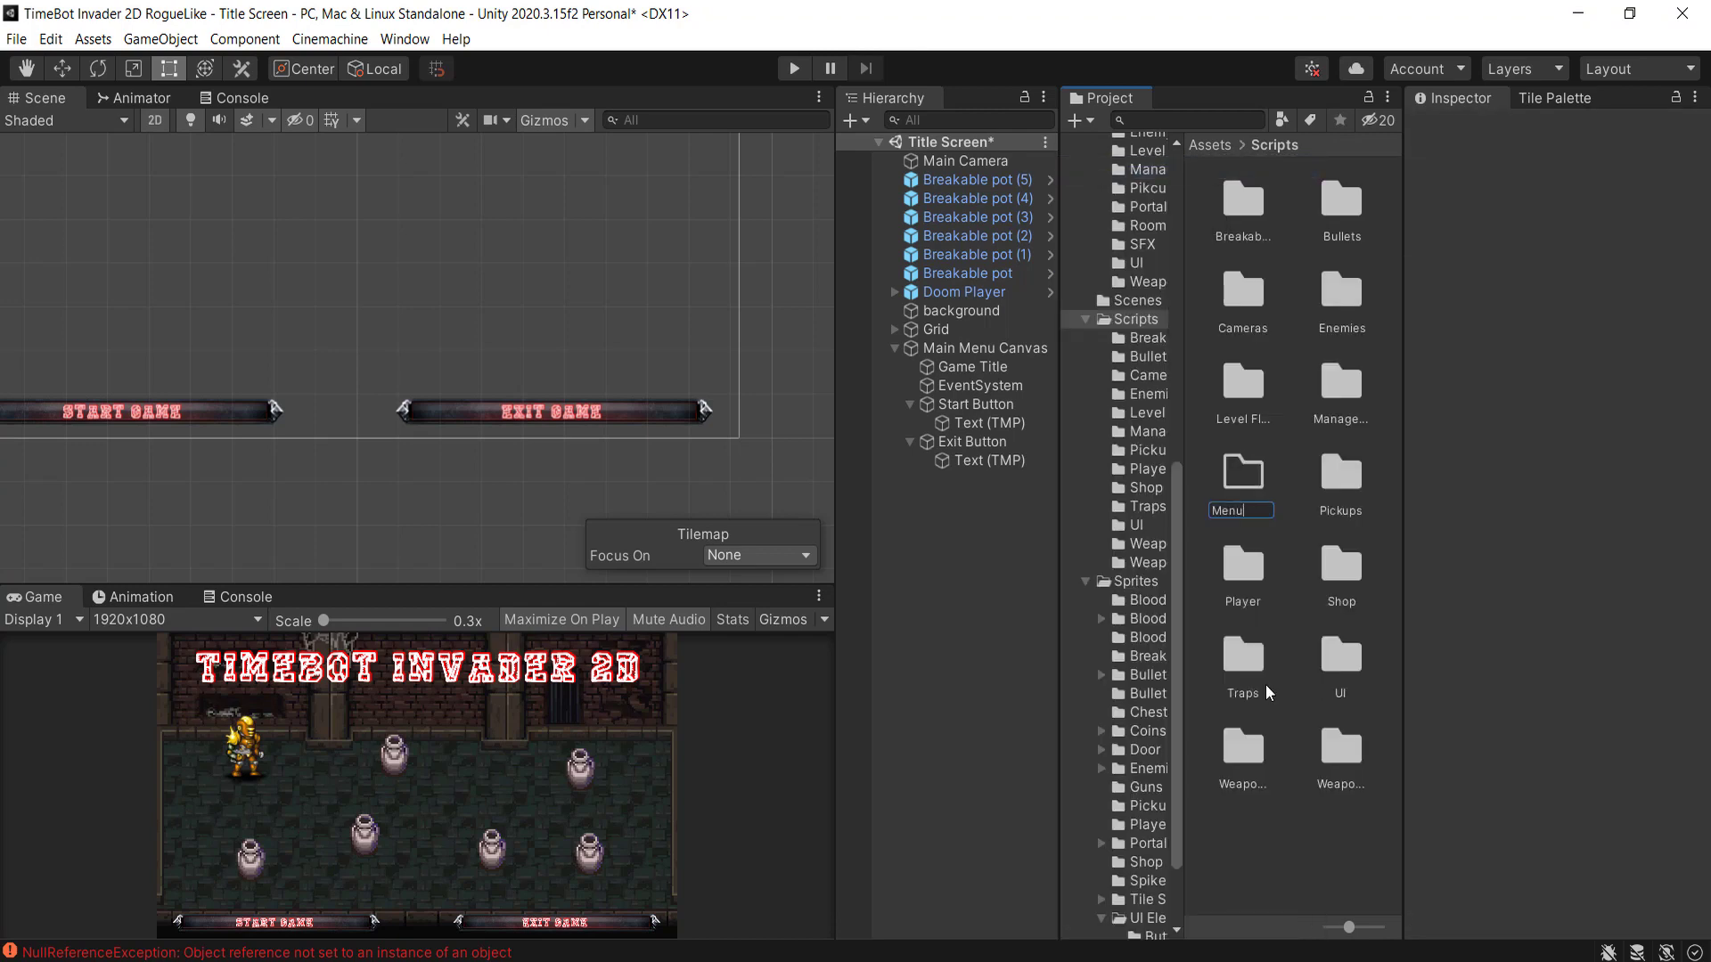
{"action": "key", "text": "Return"}
- Create a C# script named "MainMenu" in the new Menu folder
{"action": "double_click", "coordinate": [1243, 472]}
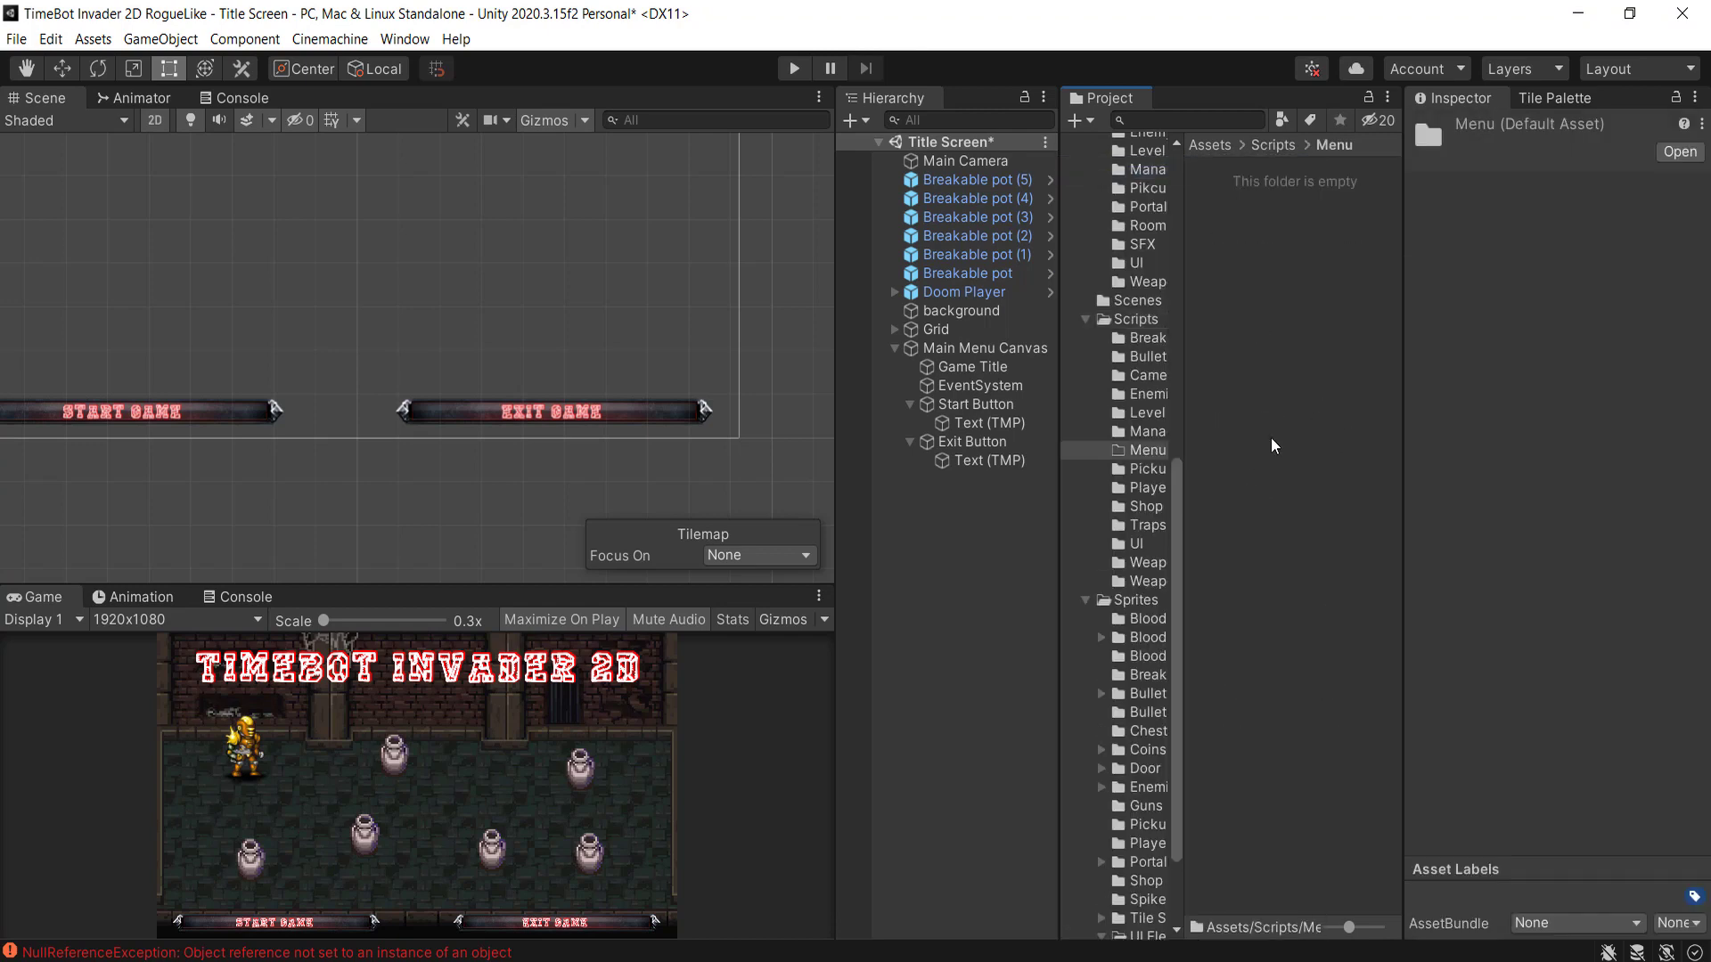
{"action": "right_click", "coordinate": [1272, 426]}
{"action": "mouse_move", "coordinate": [1323, 436]}
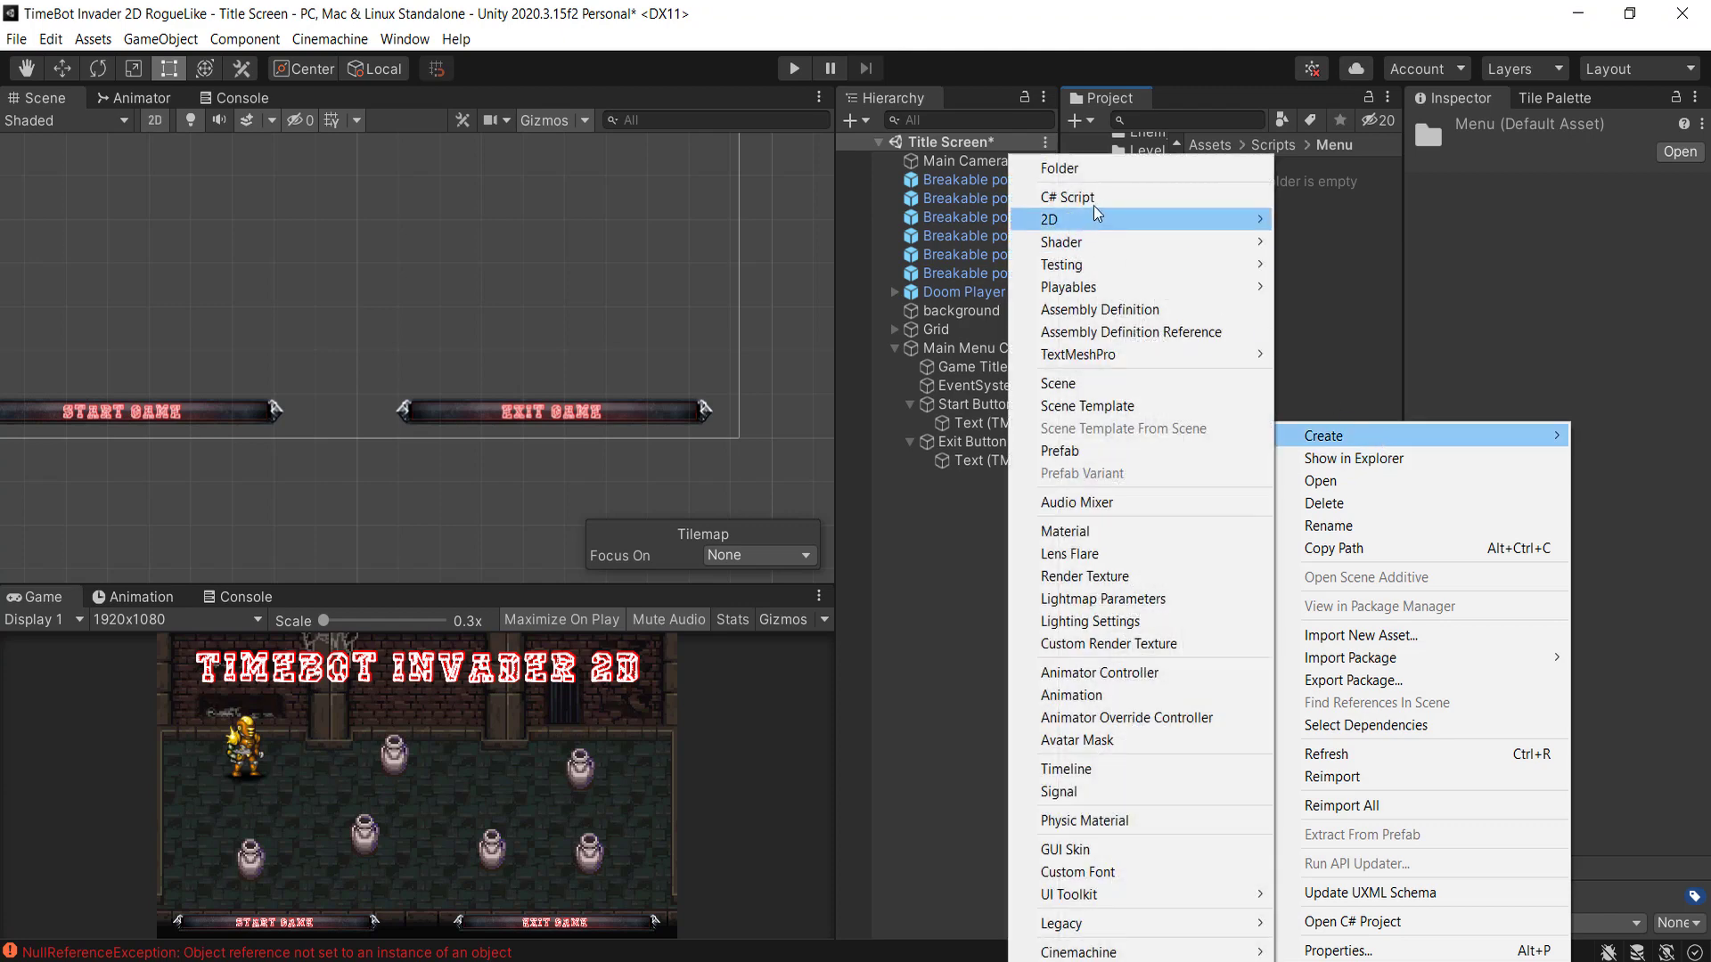
{"action": "left_click", "coordinate": [1116, 197]}
{"action": "type", "text": "Mai"}
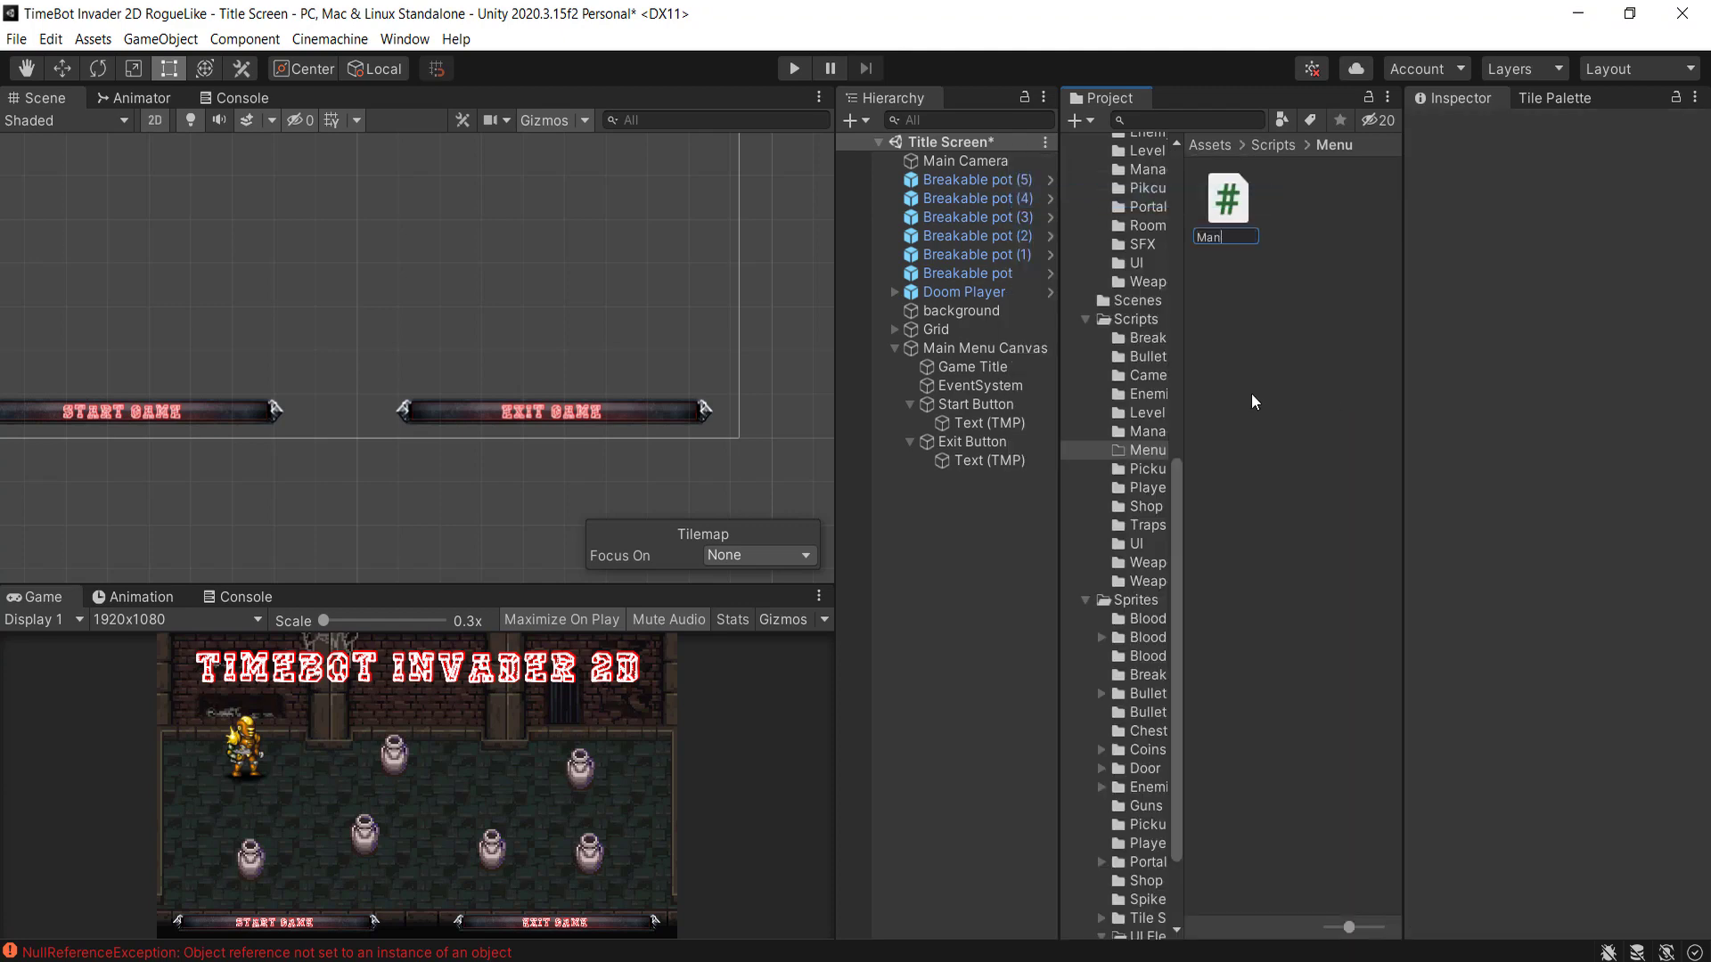
{"action": "type", "text": "nMenuM"}
{"action": "key", "text": "BackSpace"}
{"action": "key", "text": "Return"}
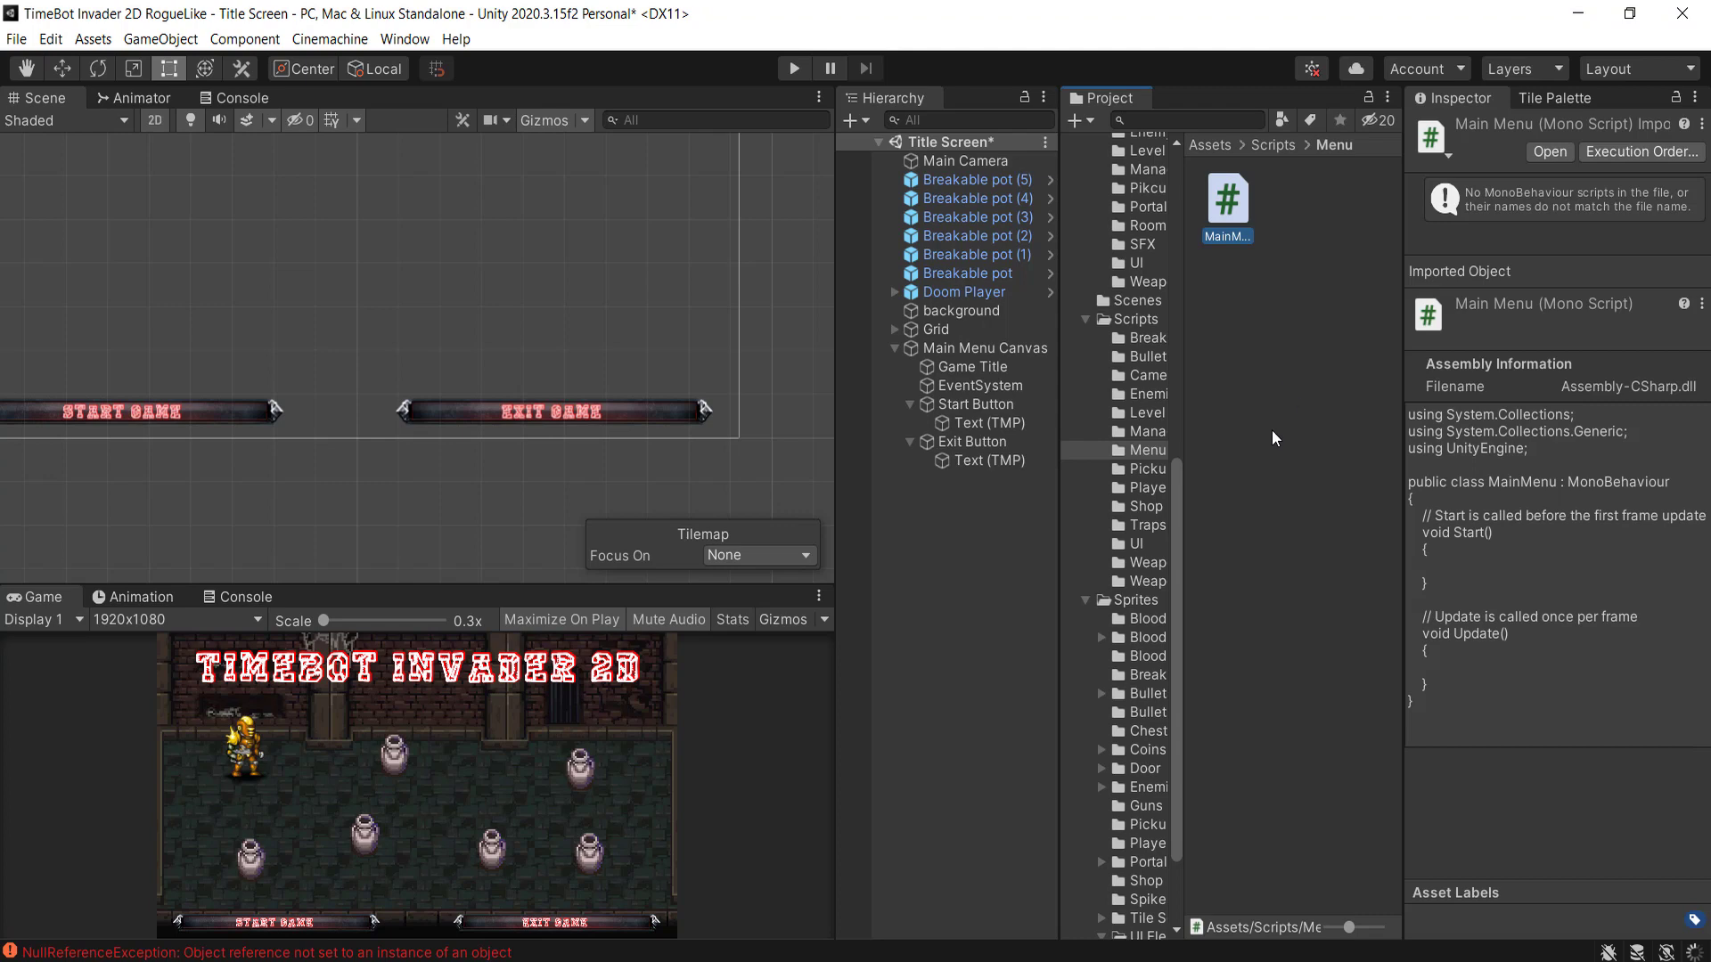
- Clear the Console, play the title screen to inspect the errors it logs, and stop playback
{"action": "left_click", "coordinate": [244, 594]}
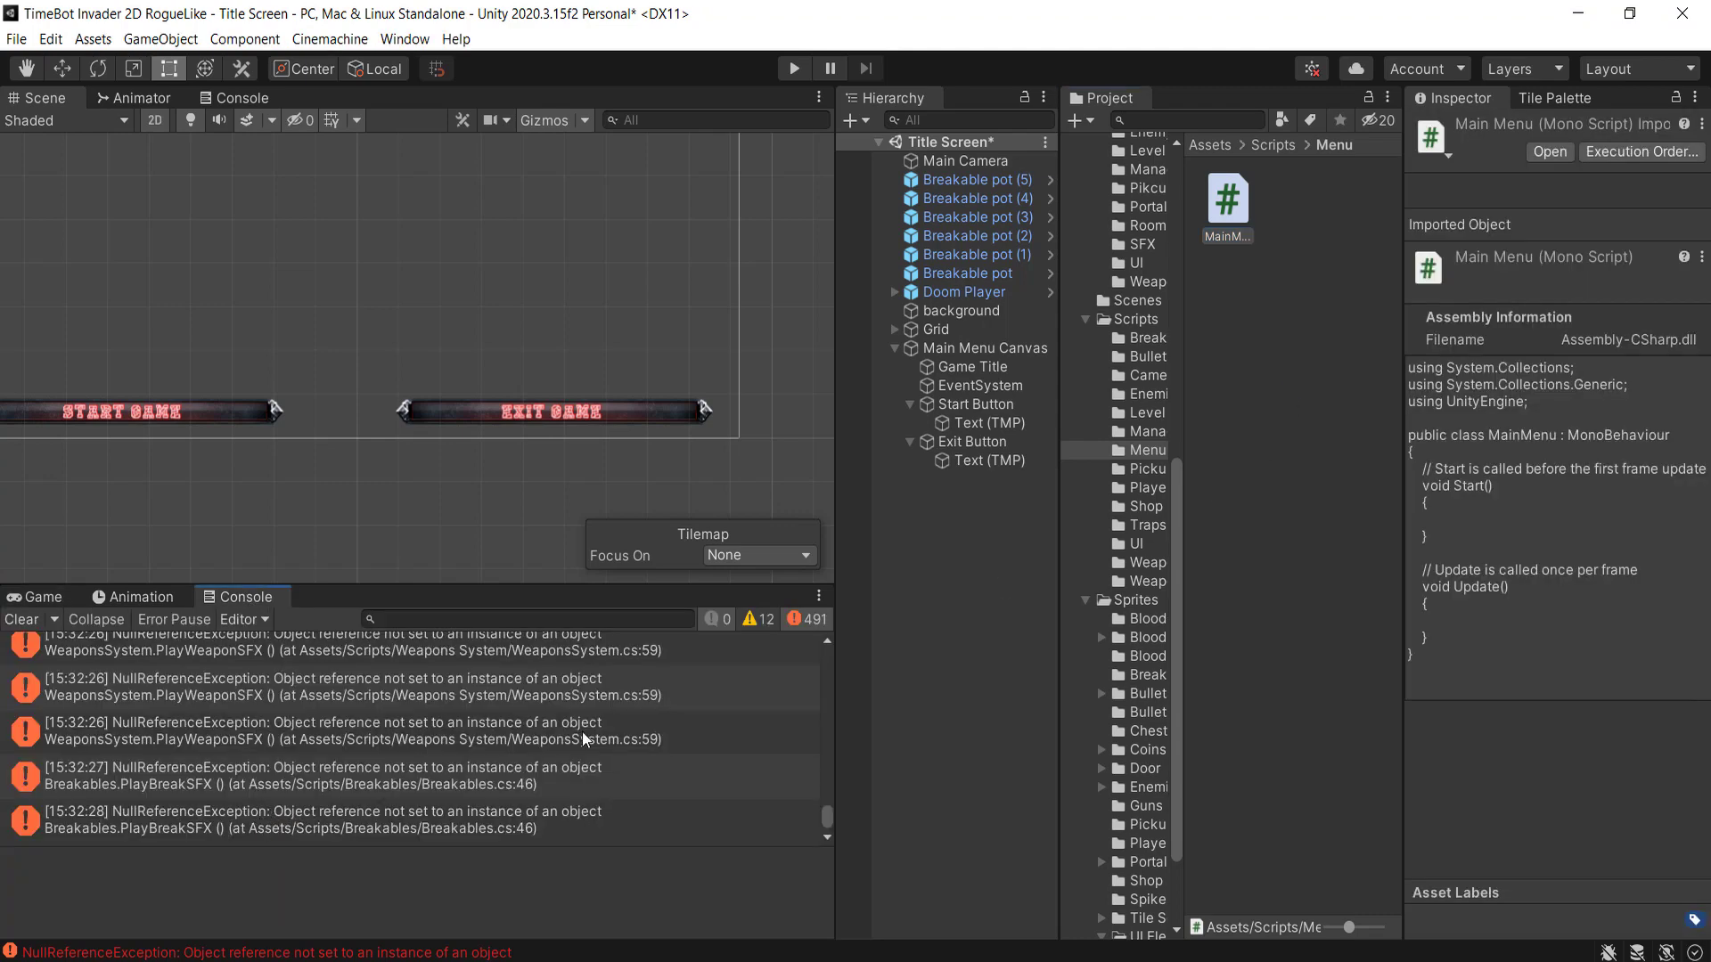
{"action": "left_click", "coordinate": [21, 620]}
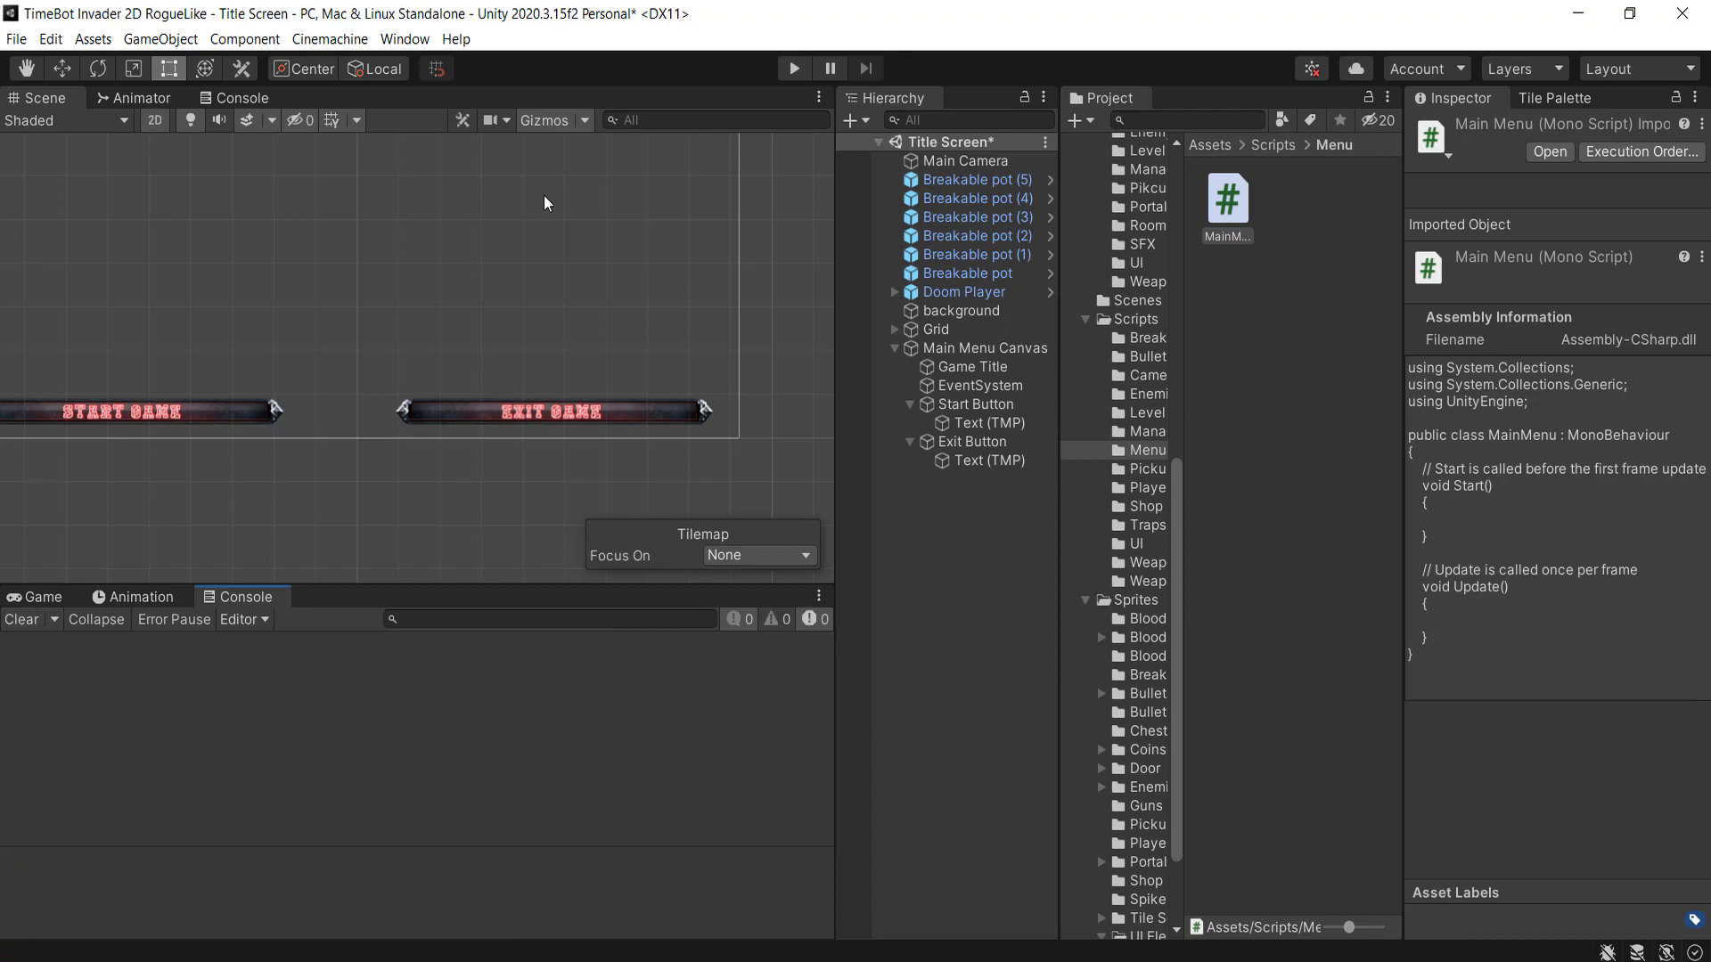
{"action": "left_click", "coordinate": [795, 69]}
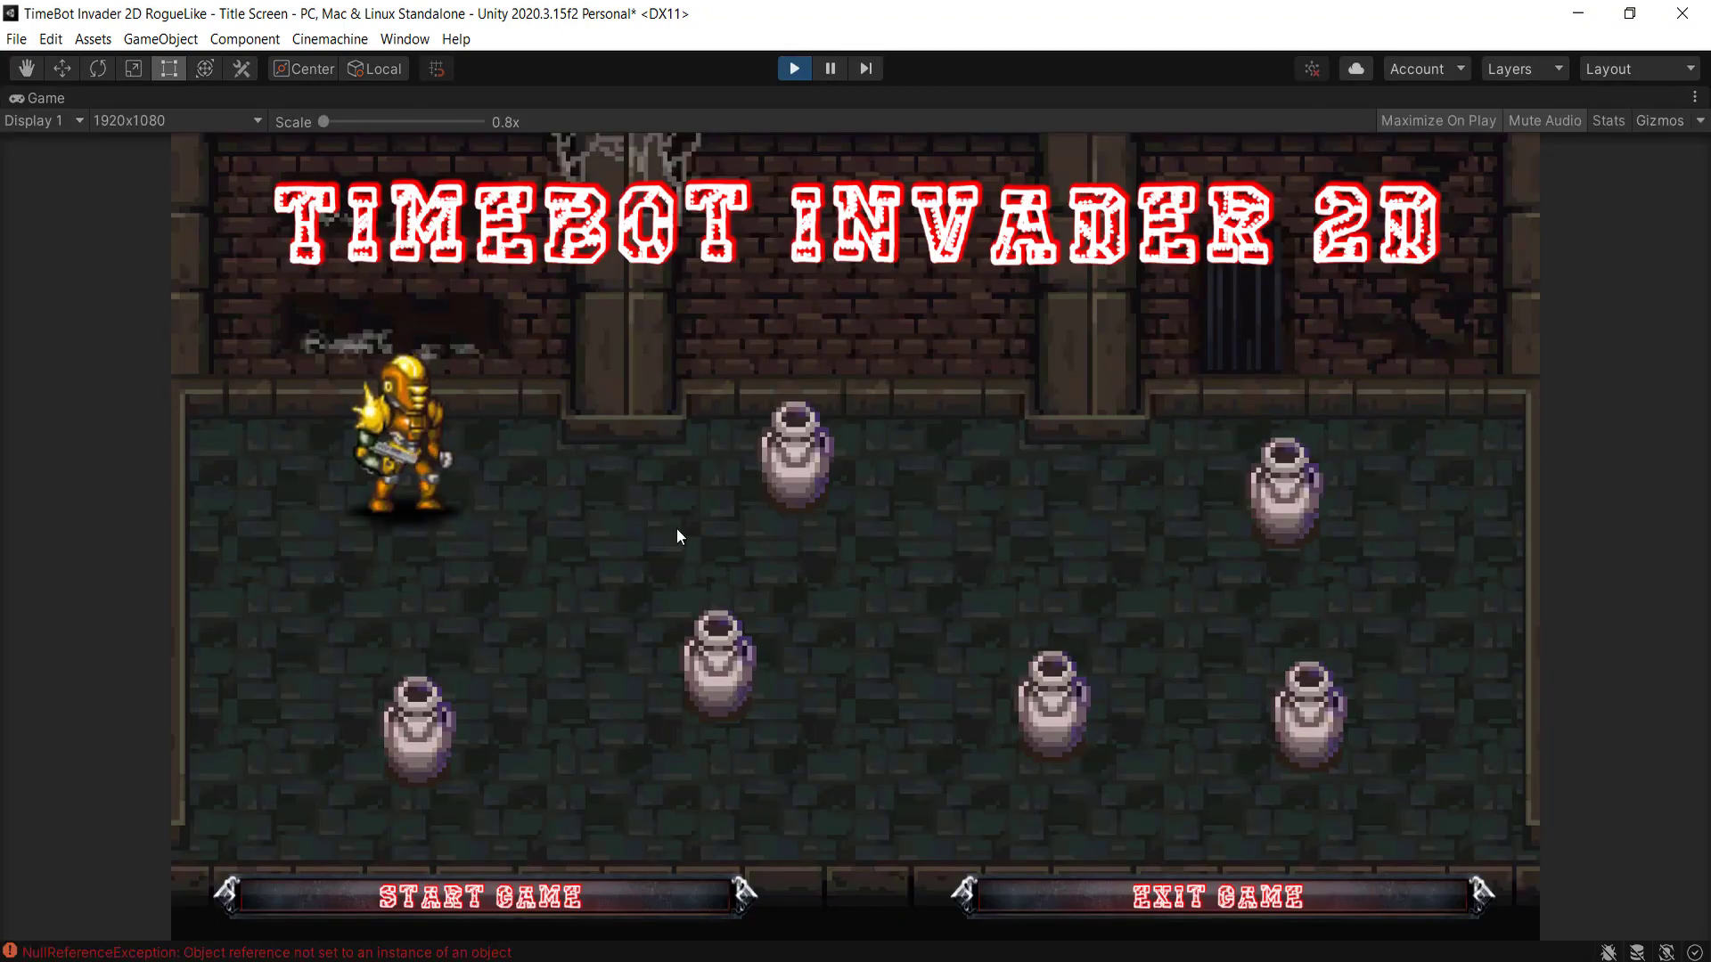
{"action": "left_click", "coordinate": [425, 952]}
{"action": "left_click", "coordinate": [428, 683]}
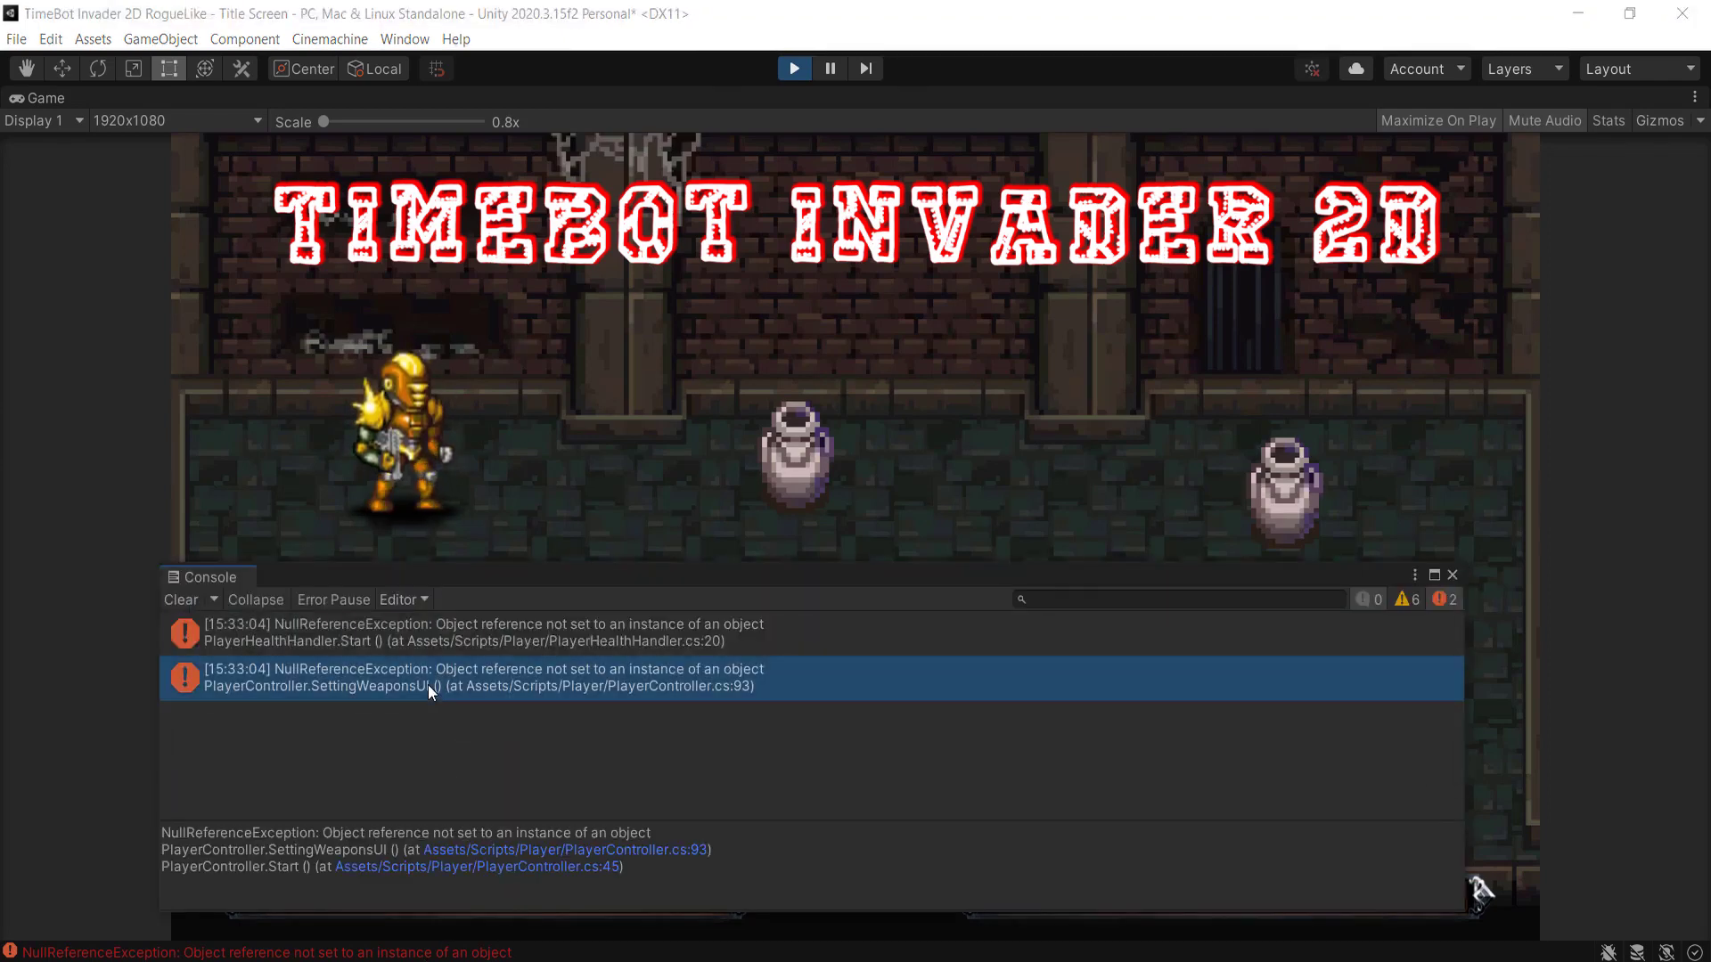
{"action": "left_click", "coordinate": [1452, 574]}
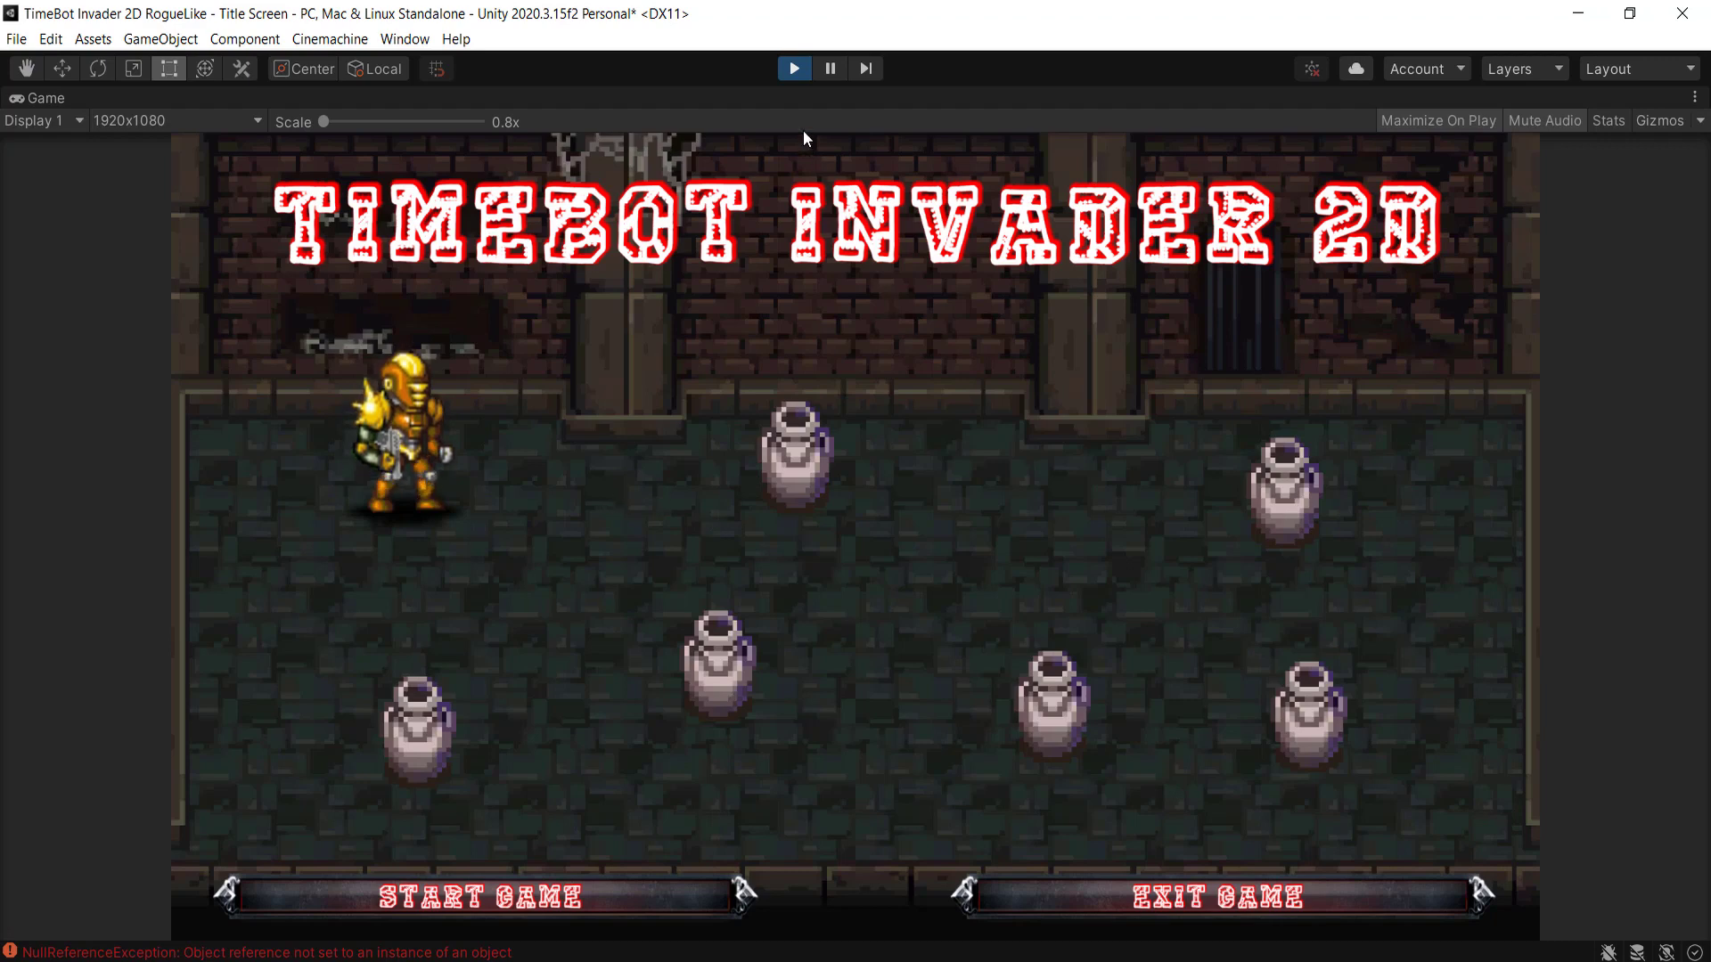
{"action": "left_click", "coordinate": [794, 69]}
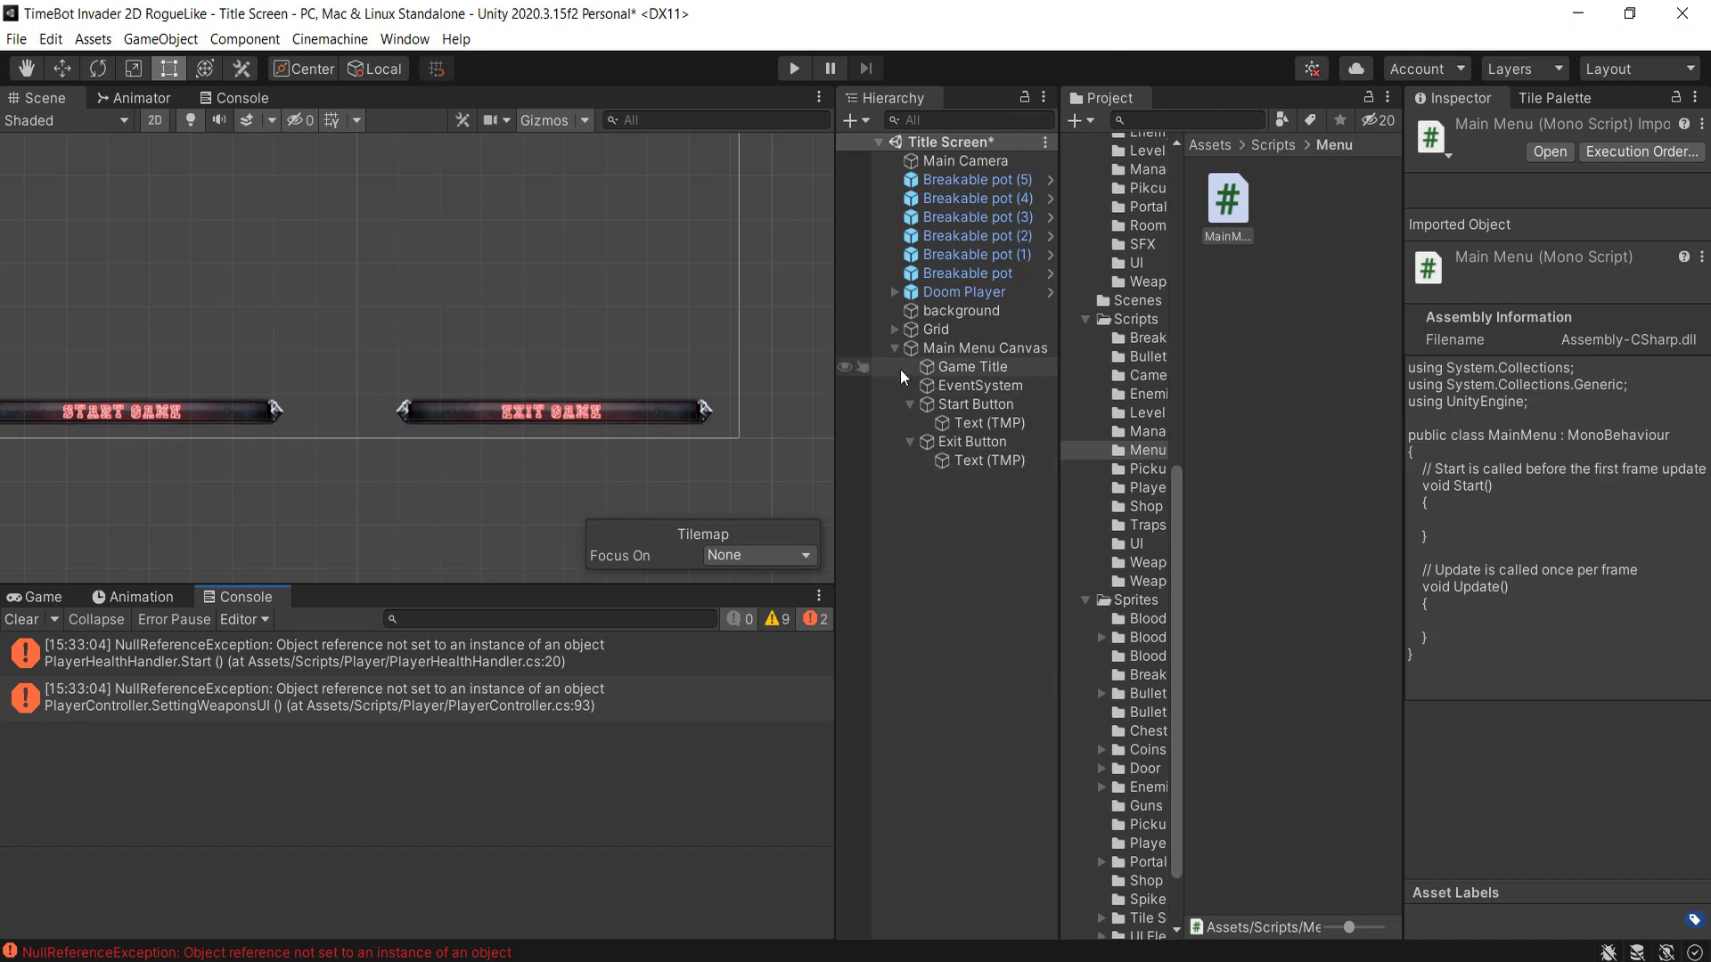
- Collapse the two buttons in the hierarchy and attach the MainMenu script to the Main Menu Canvas
{"action": "left_click", "coordinate": [909, 404]}
{"action": "left_click", "coordinate": [909, 423]}
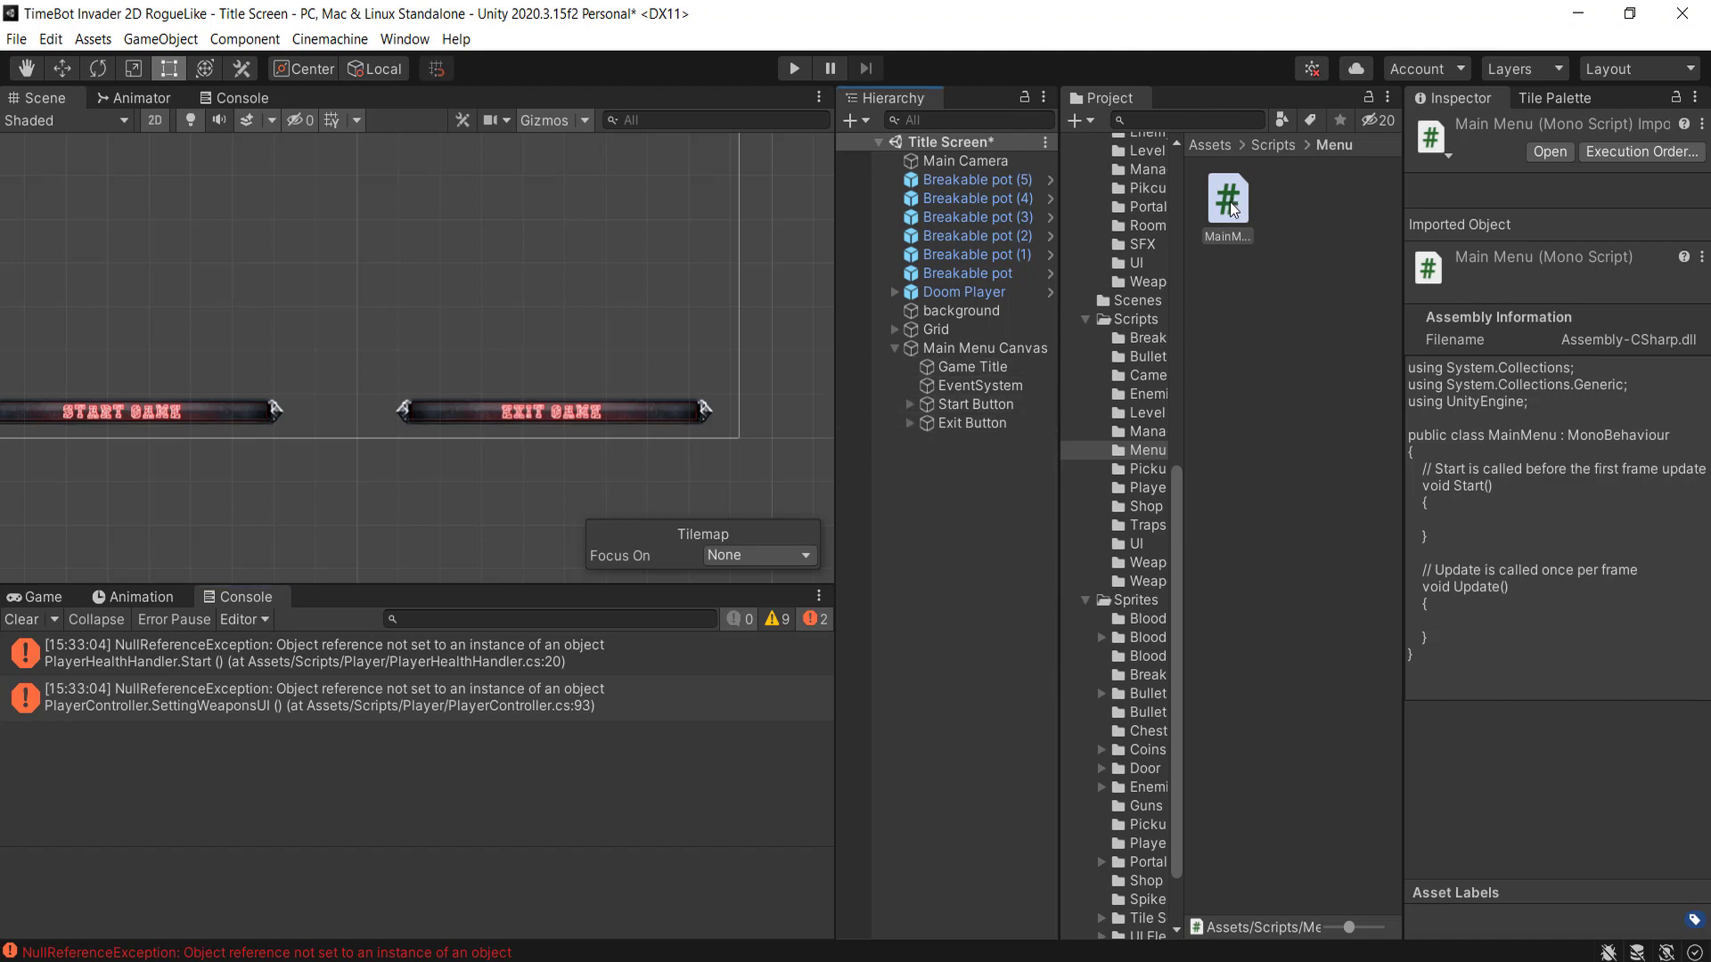
{"action": "left_click", "coordinate": [984, 348]}
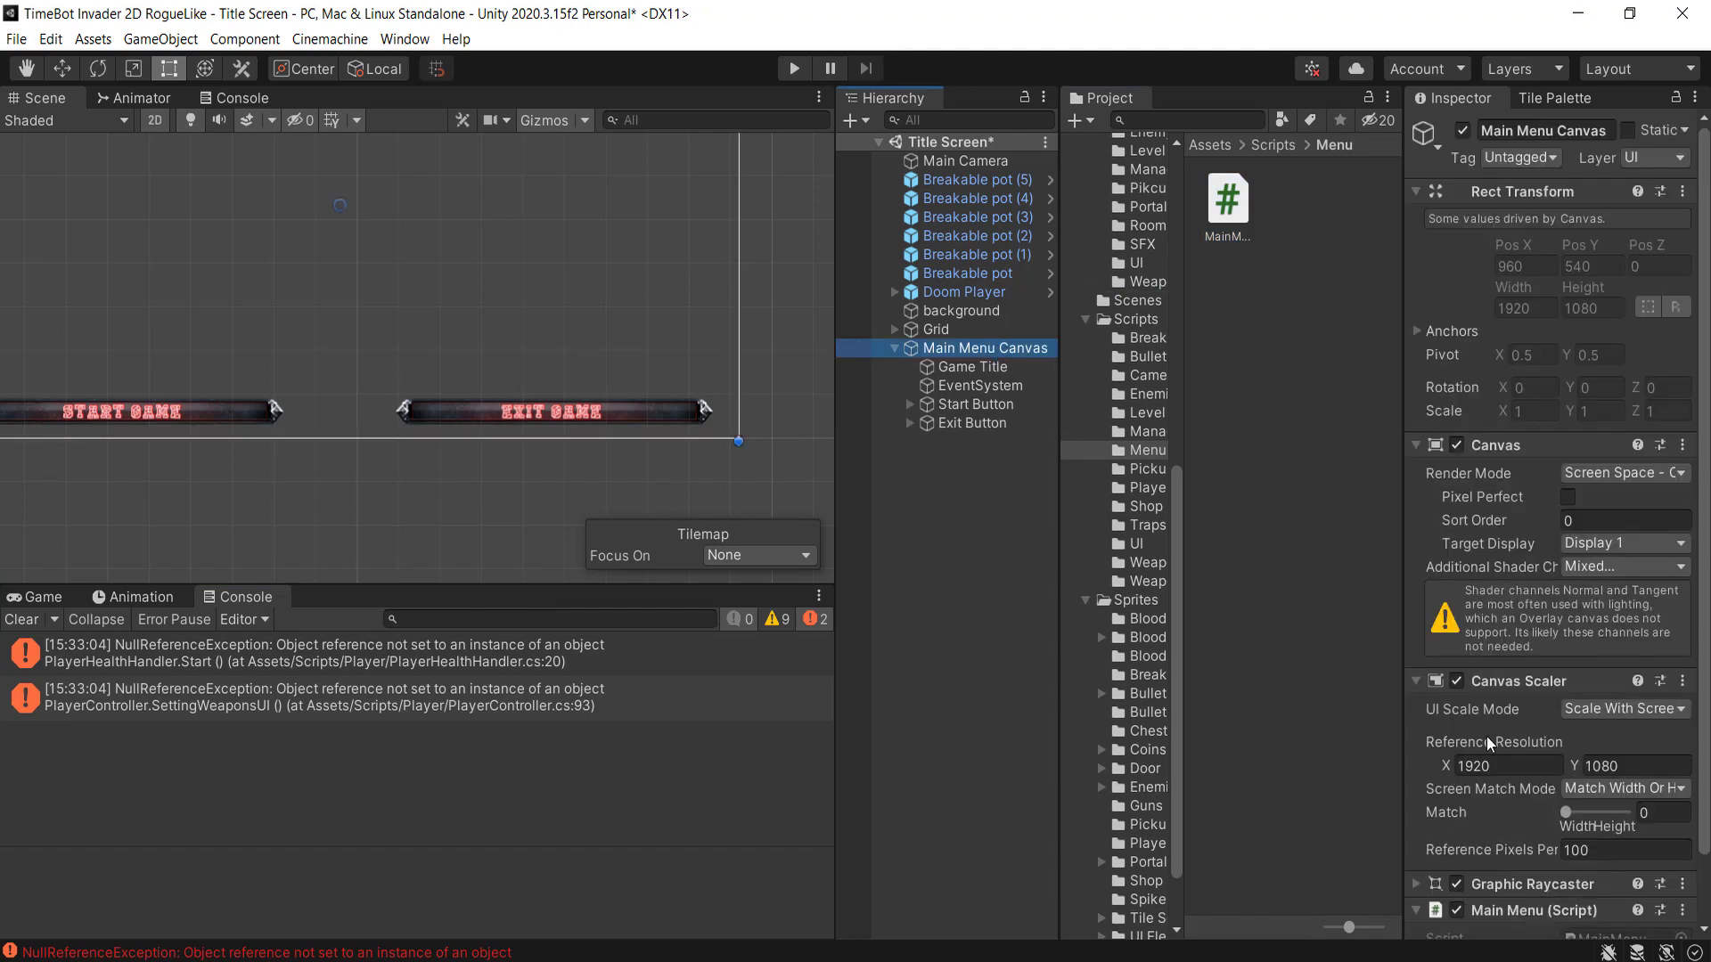
- Open the MainMenu script in Visual Studio and add an empty public void ExitGame() method below Update
{"action": "scroll", "coordinate": [1533, 747], "scroll_direction": "down", "scroll_amount": 2}
{"action": "double_click", "coordinate": [1624, 864]}
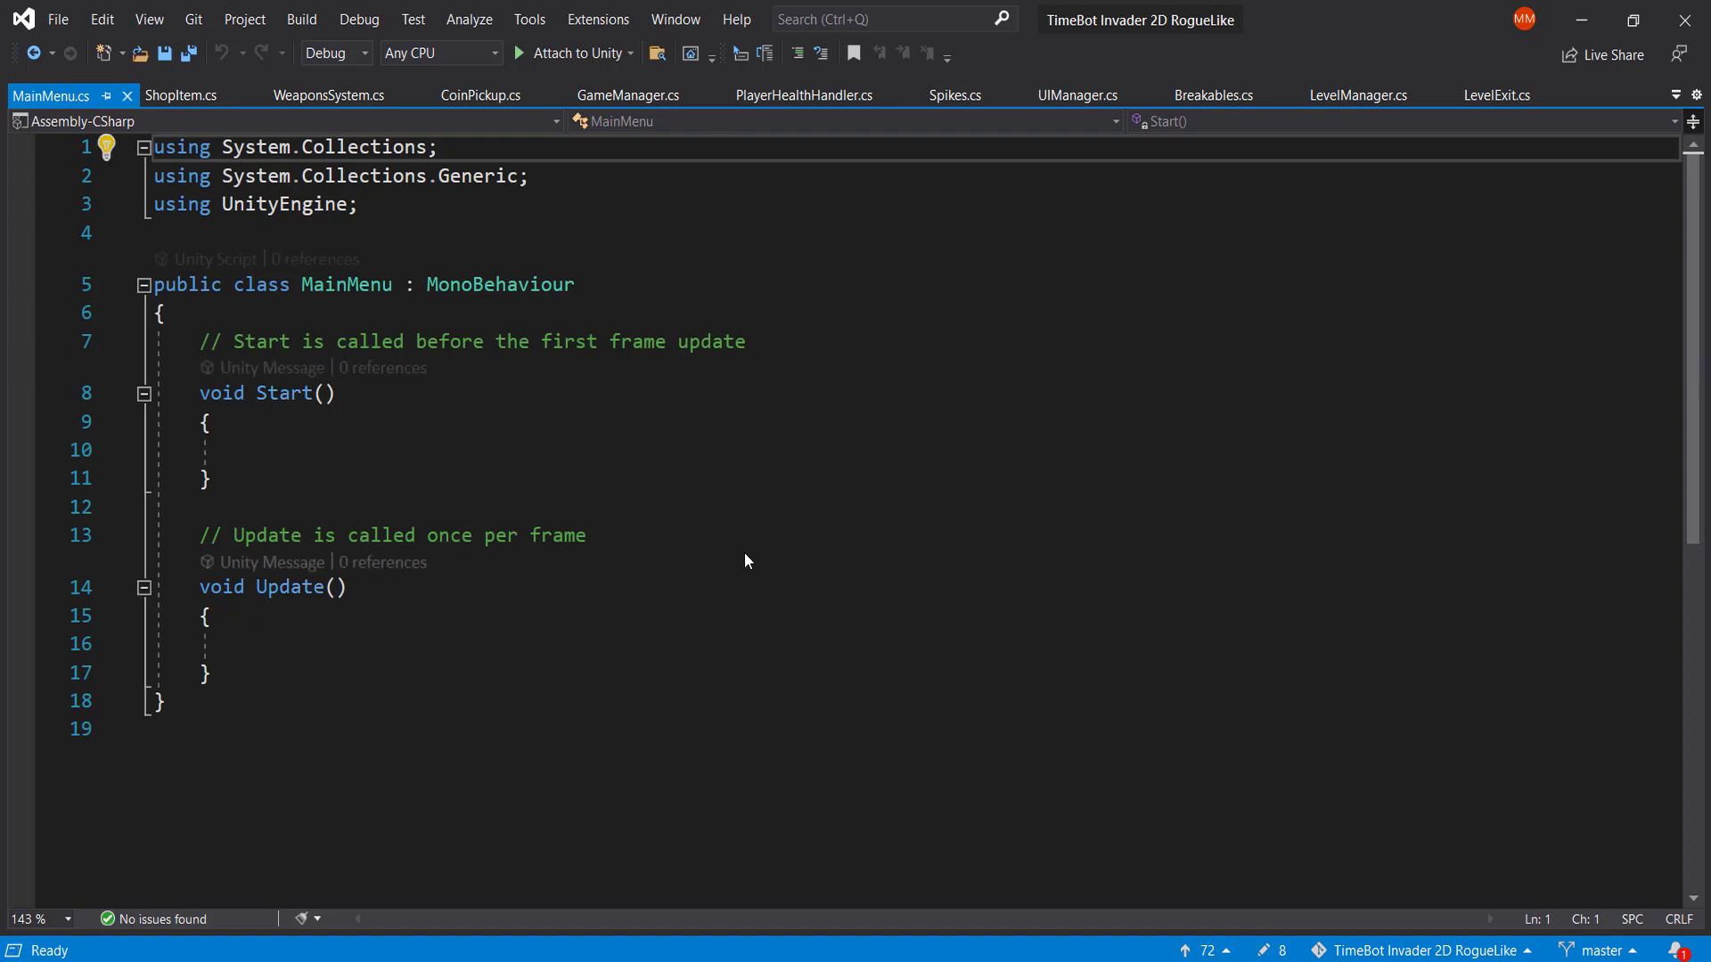
{"action": "left_click", "coordinate": [744, 673]}
{"action": "key", "text": "Return"}
{"action": "key", "text": "Return"}
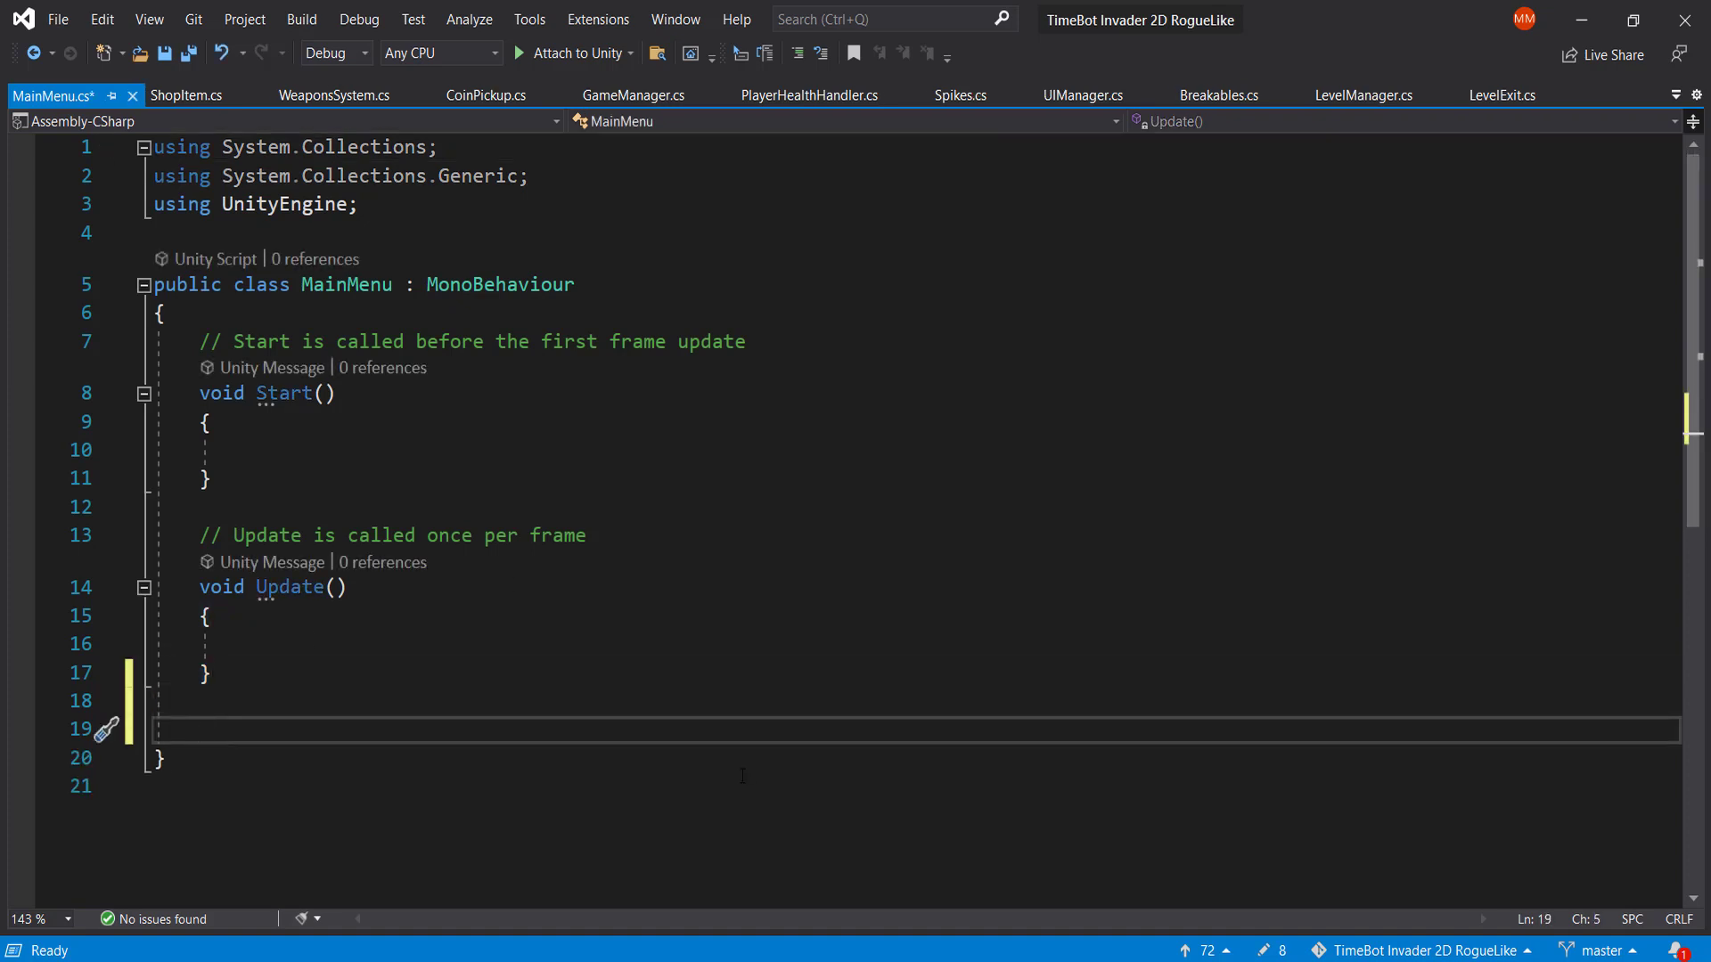
{"action": "type", "text": "public void "}
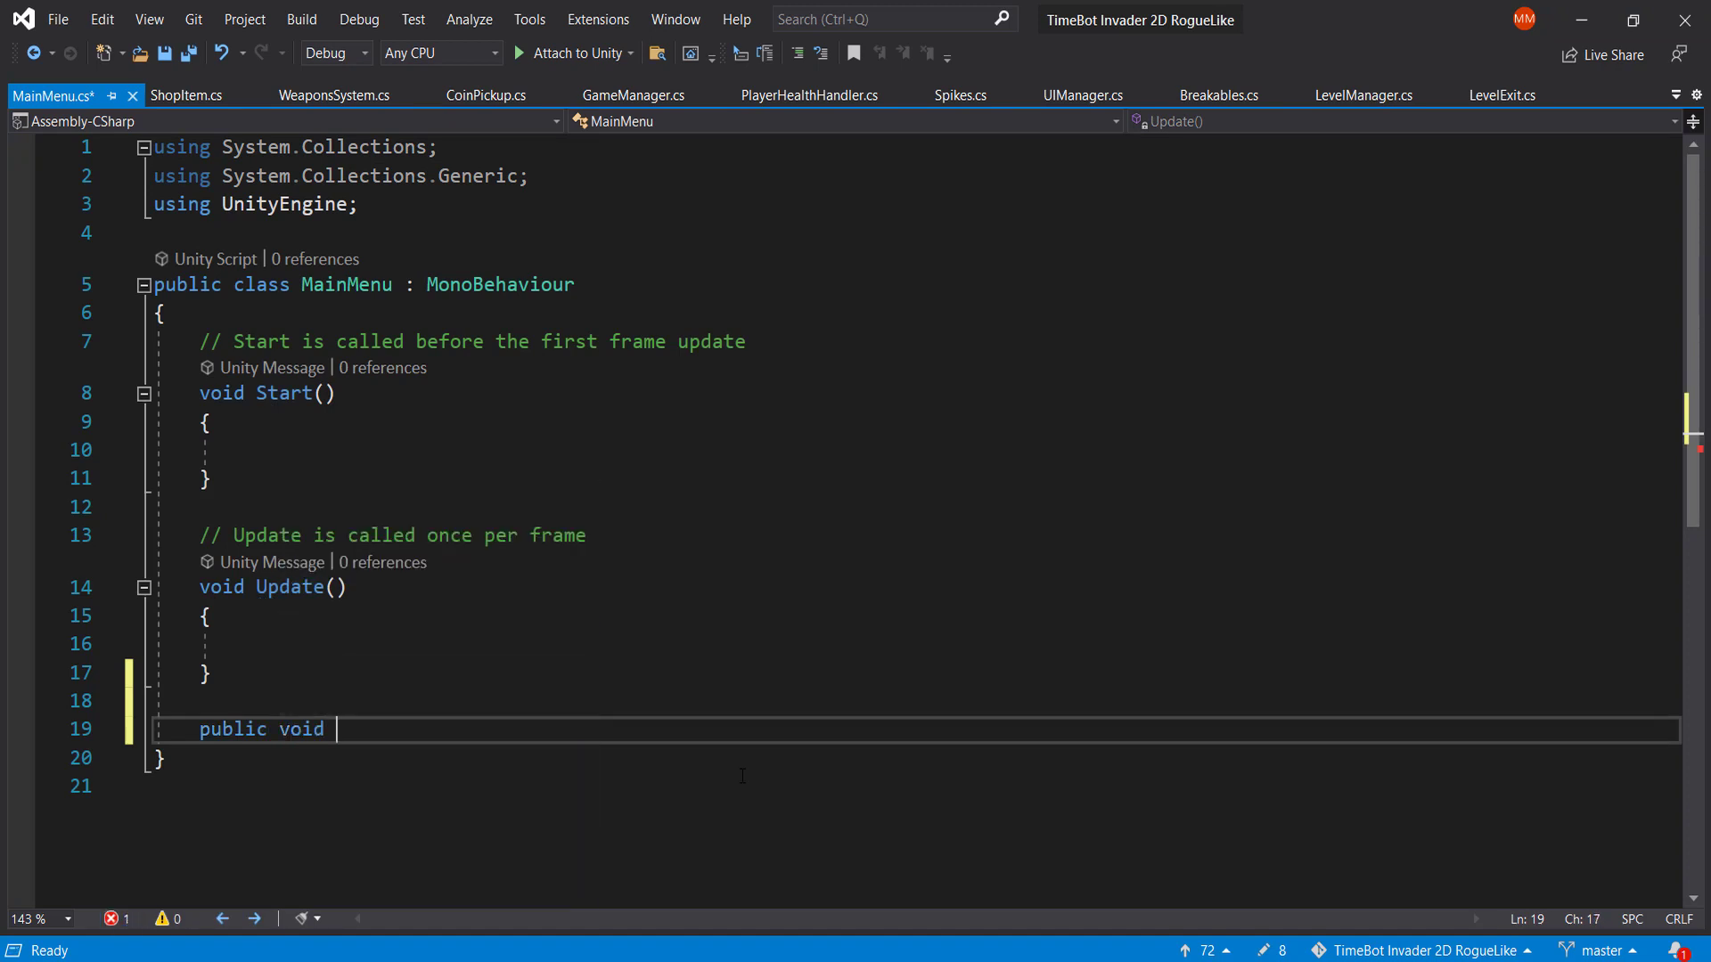
{"action": "type", "text": "ExitGam"}
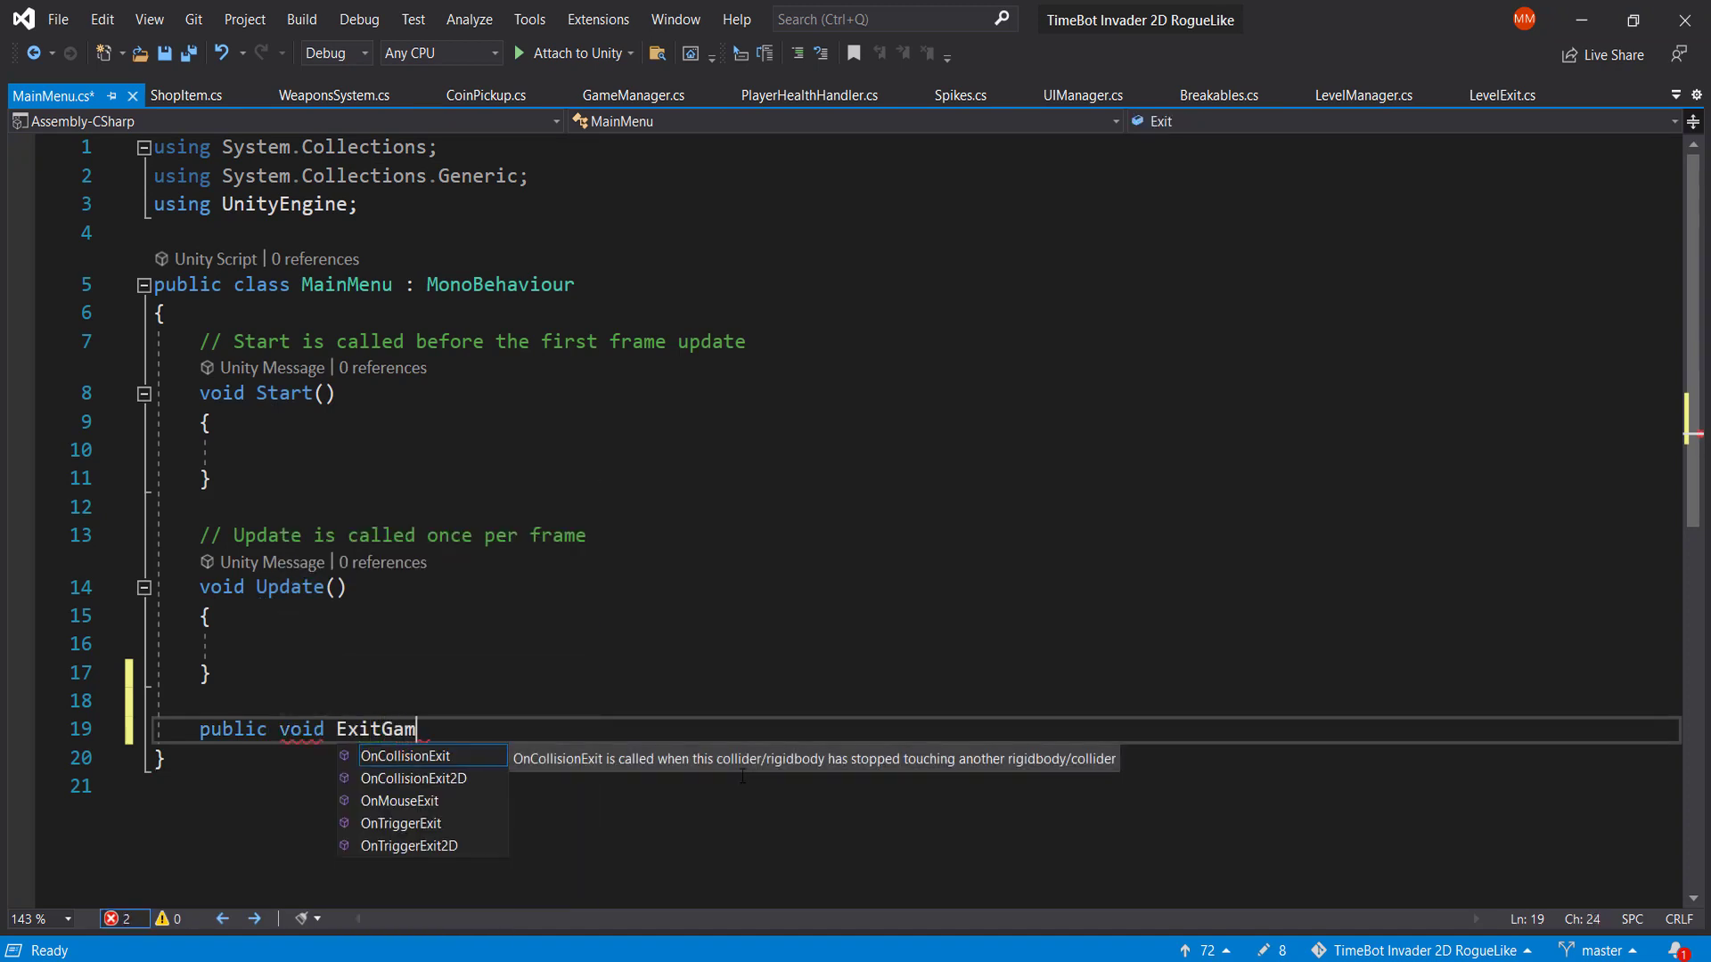
{"action": "type", "text": "e()"}
{"action": "key", "text": "Return"}
{"action": "type", "text": "{"}
{"action": "key", "text": "Return"}
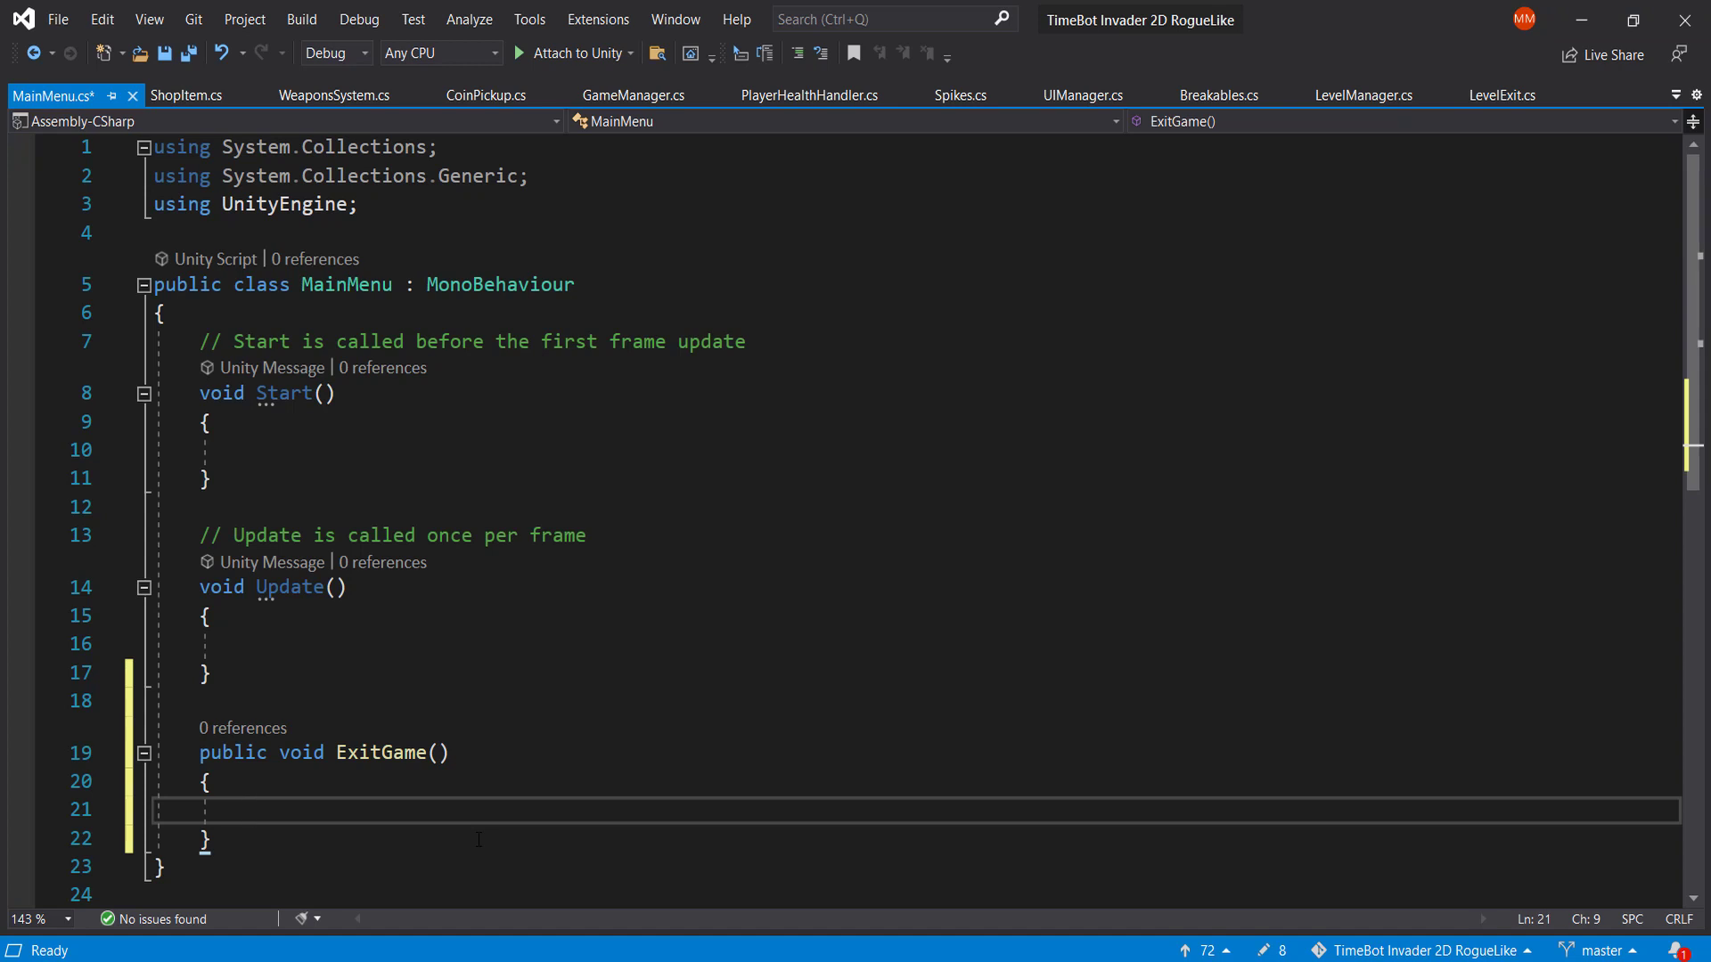
- Add an Application.Quit(); call inside the ExitGame() method and save the script
{"action": "type", "text": "appl"}
{"action": "key", "text": "Tab"}
{"action": "type", "text": "."}
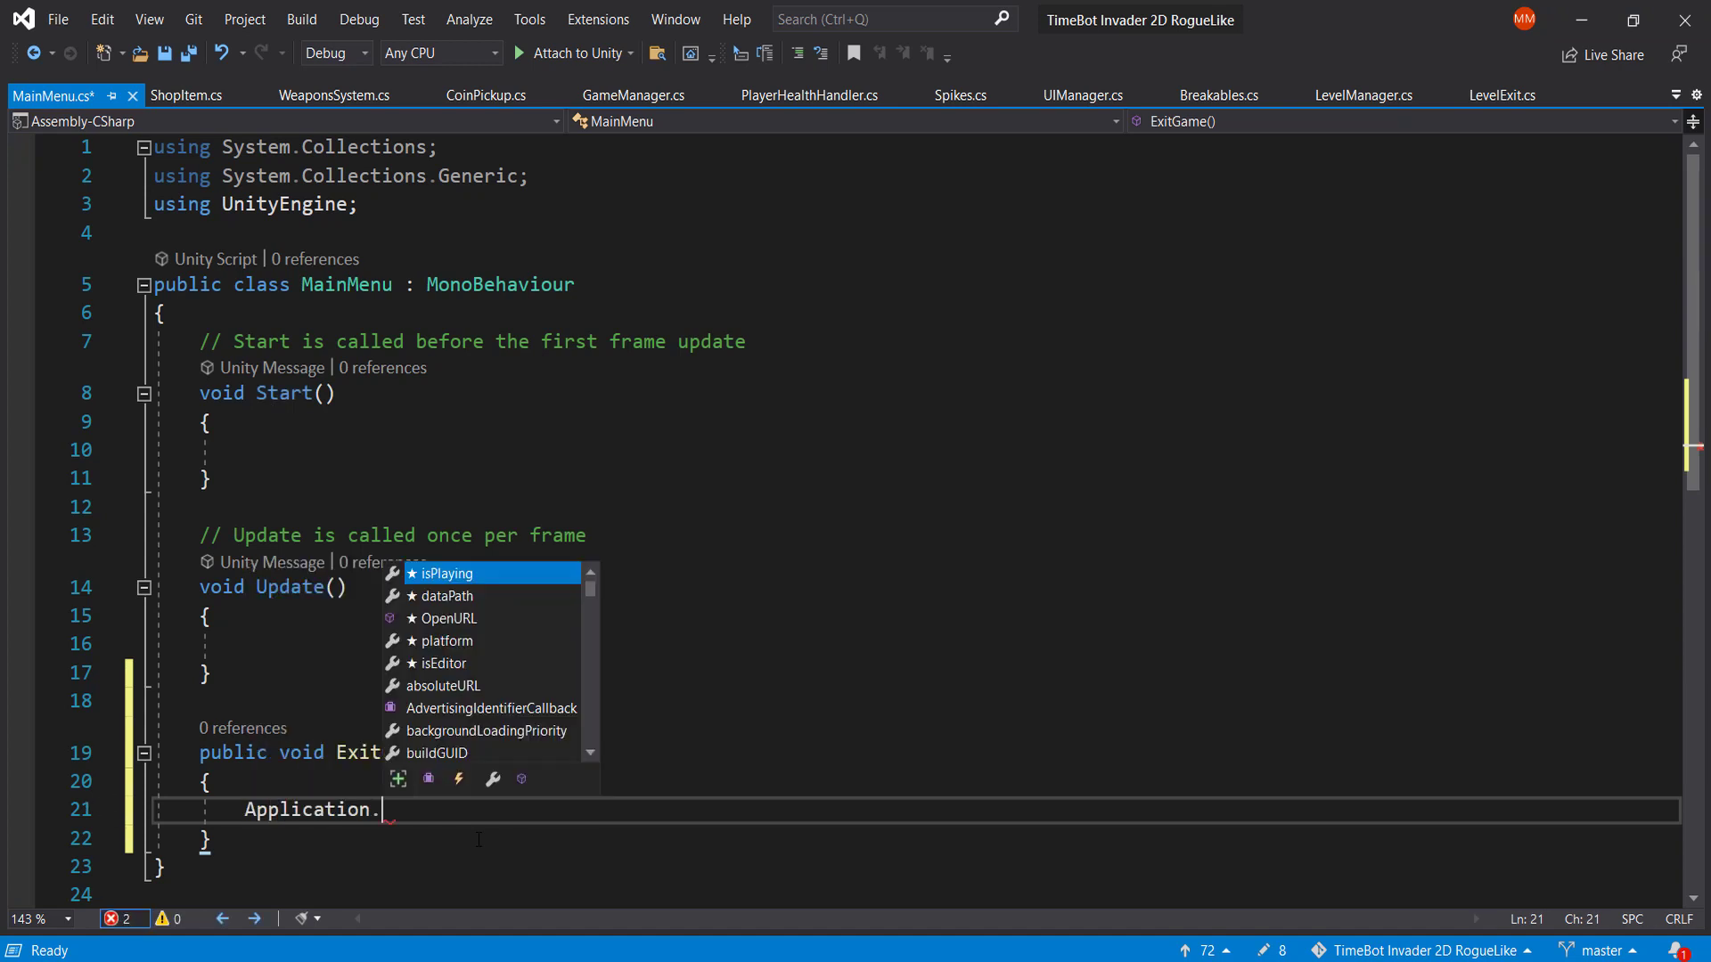
{"action": "type", "text": "cl"}
{"action": "key", "text": "BackSpace"}
{"action": "key", "text": "BackSpace"}
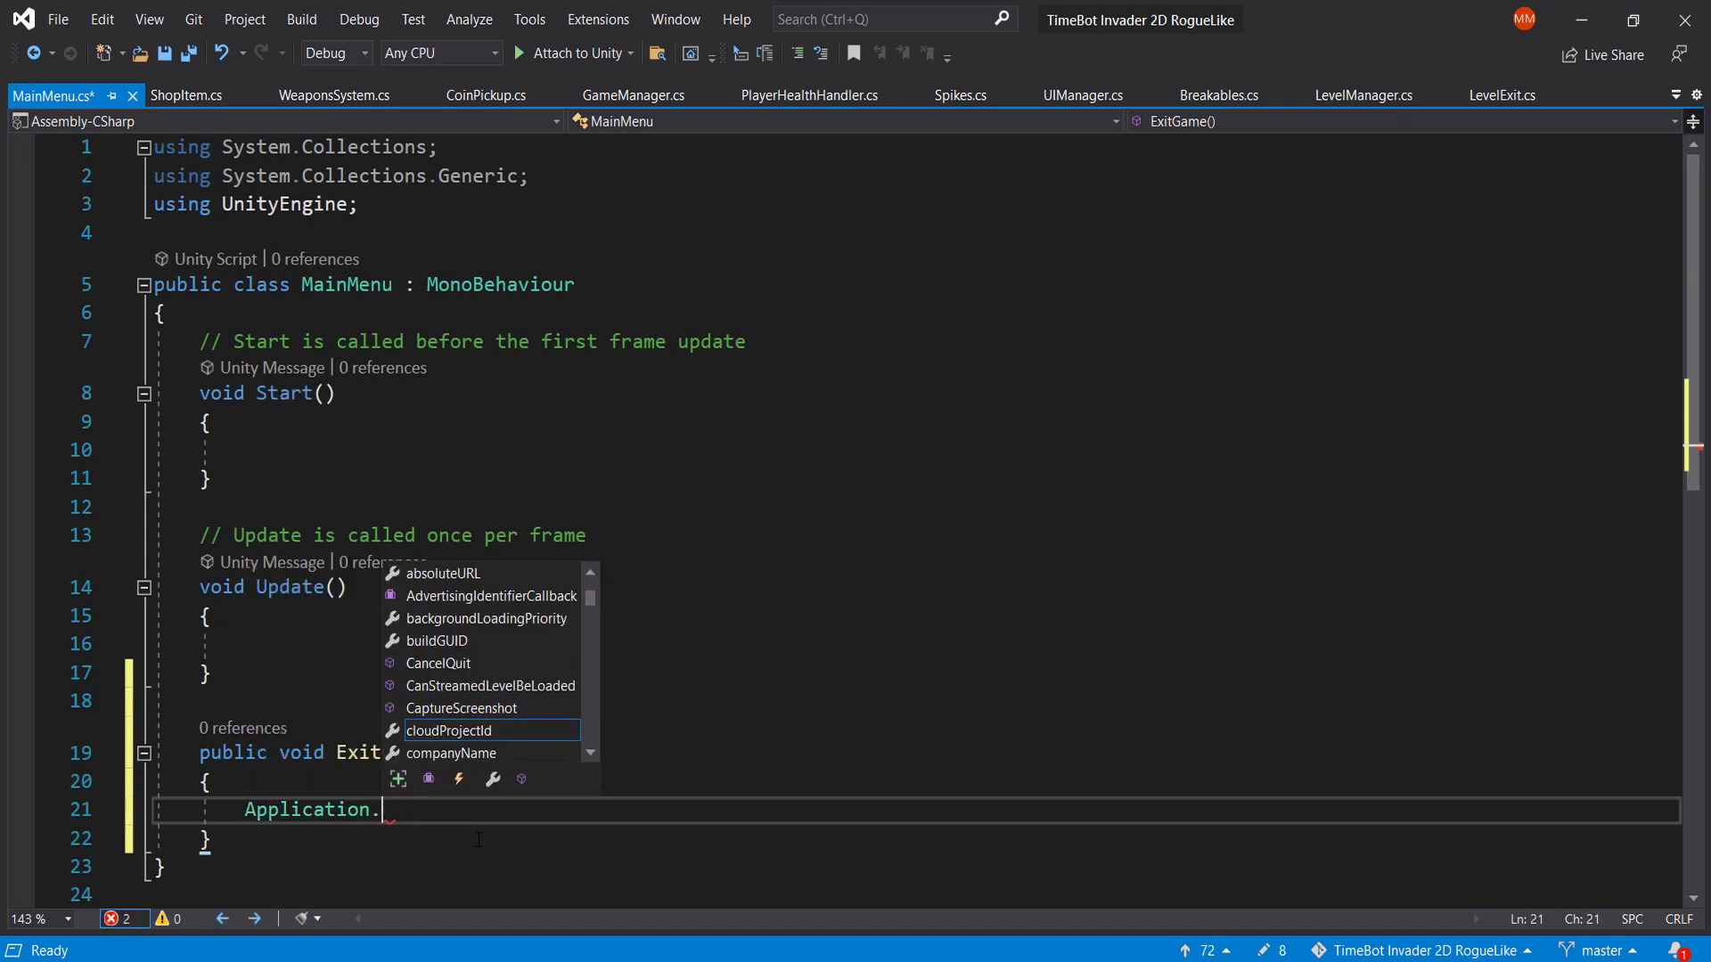
{"action": "type", "text": "qui"}
{"action": "key", "text": "Tab"}
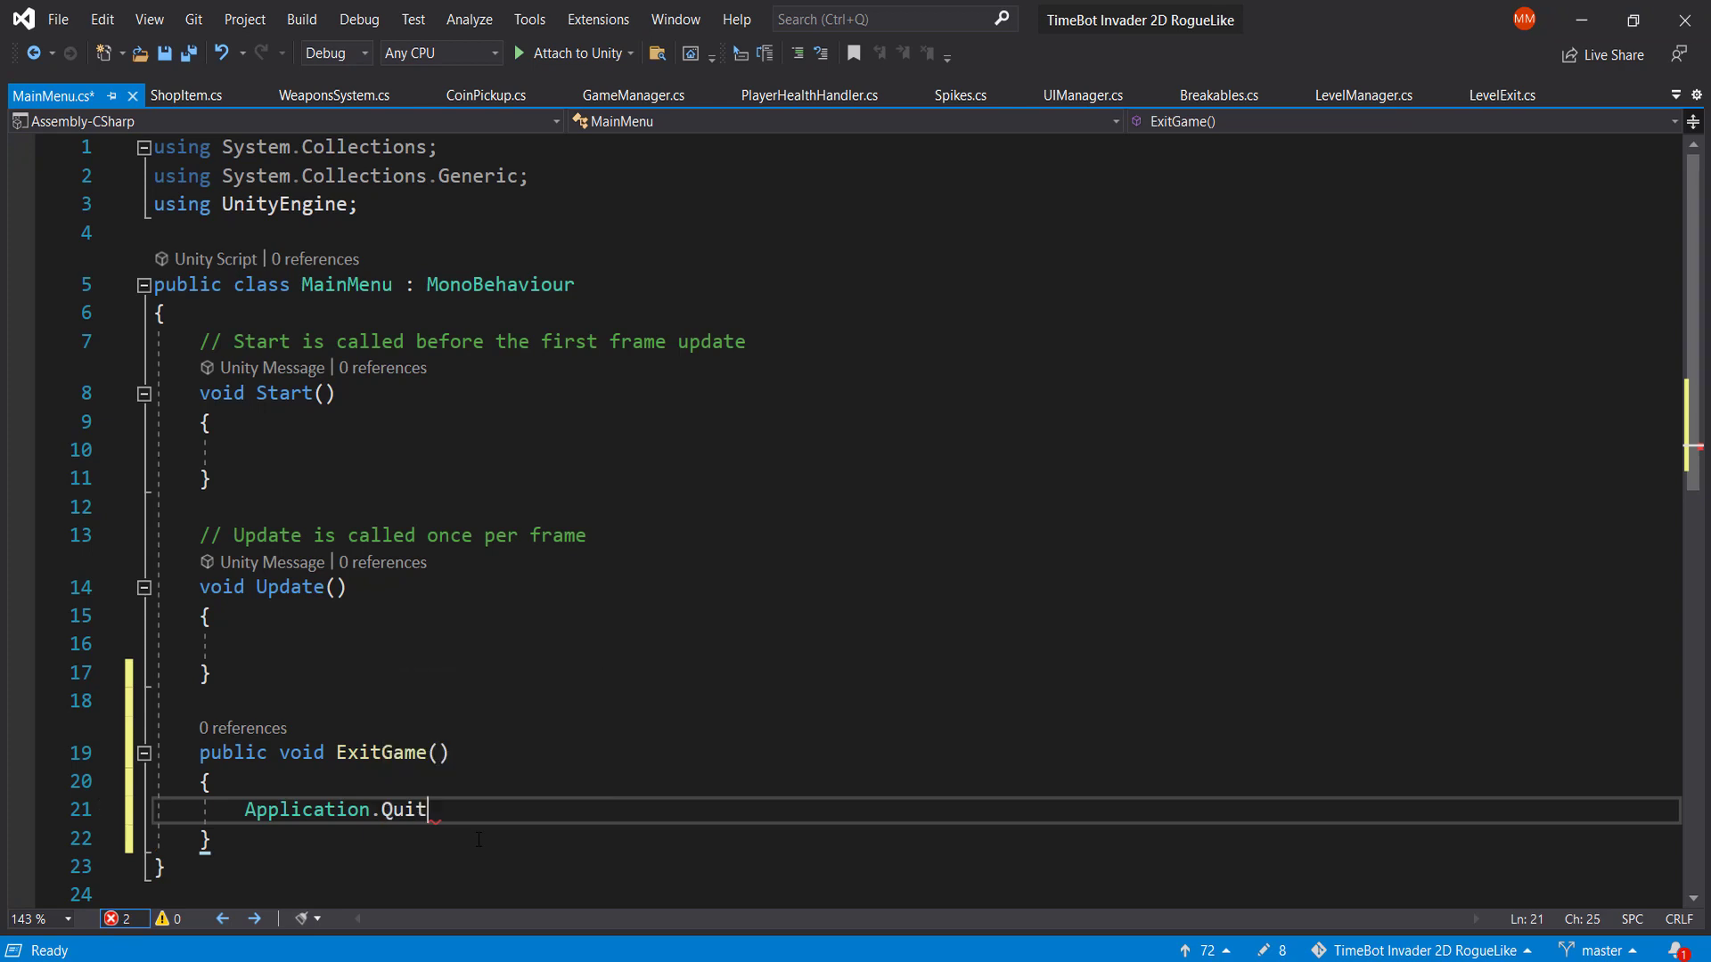
{"action": "type", "text": "();"}
{"action": "key", "text": "ctrl+s"}
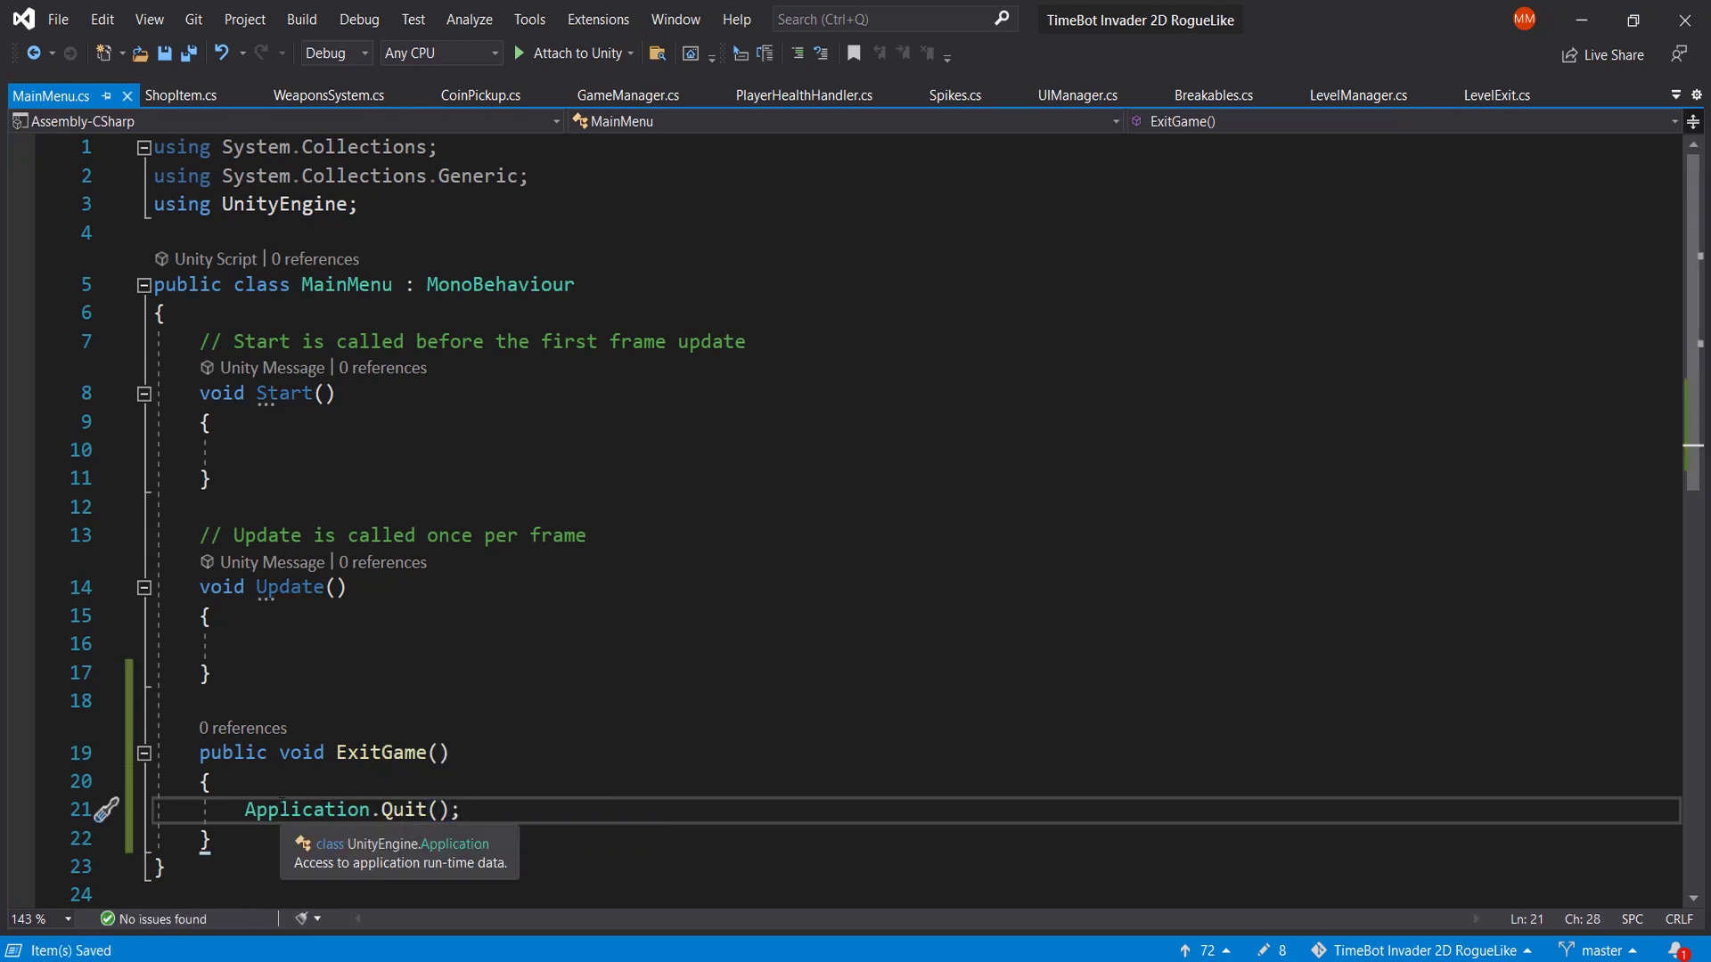
- Add Debug.Log("WE exited the game"); below the Application.Quit() call in ExitGame() and save the script
{"action": "scroll", "coordinate": [513, 834], "scroll_direction": "down", "scroll_amount": 1}
{"action": "scroll", "coordinate": [513, 834], "scroll_direction": "down", "scroll_amount": 1}
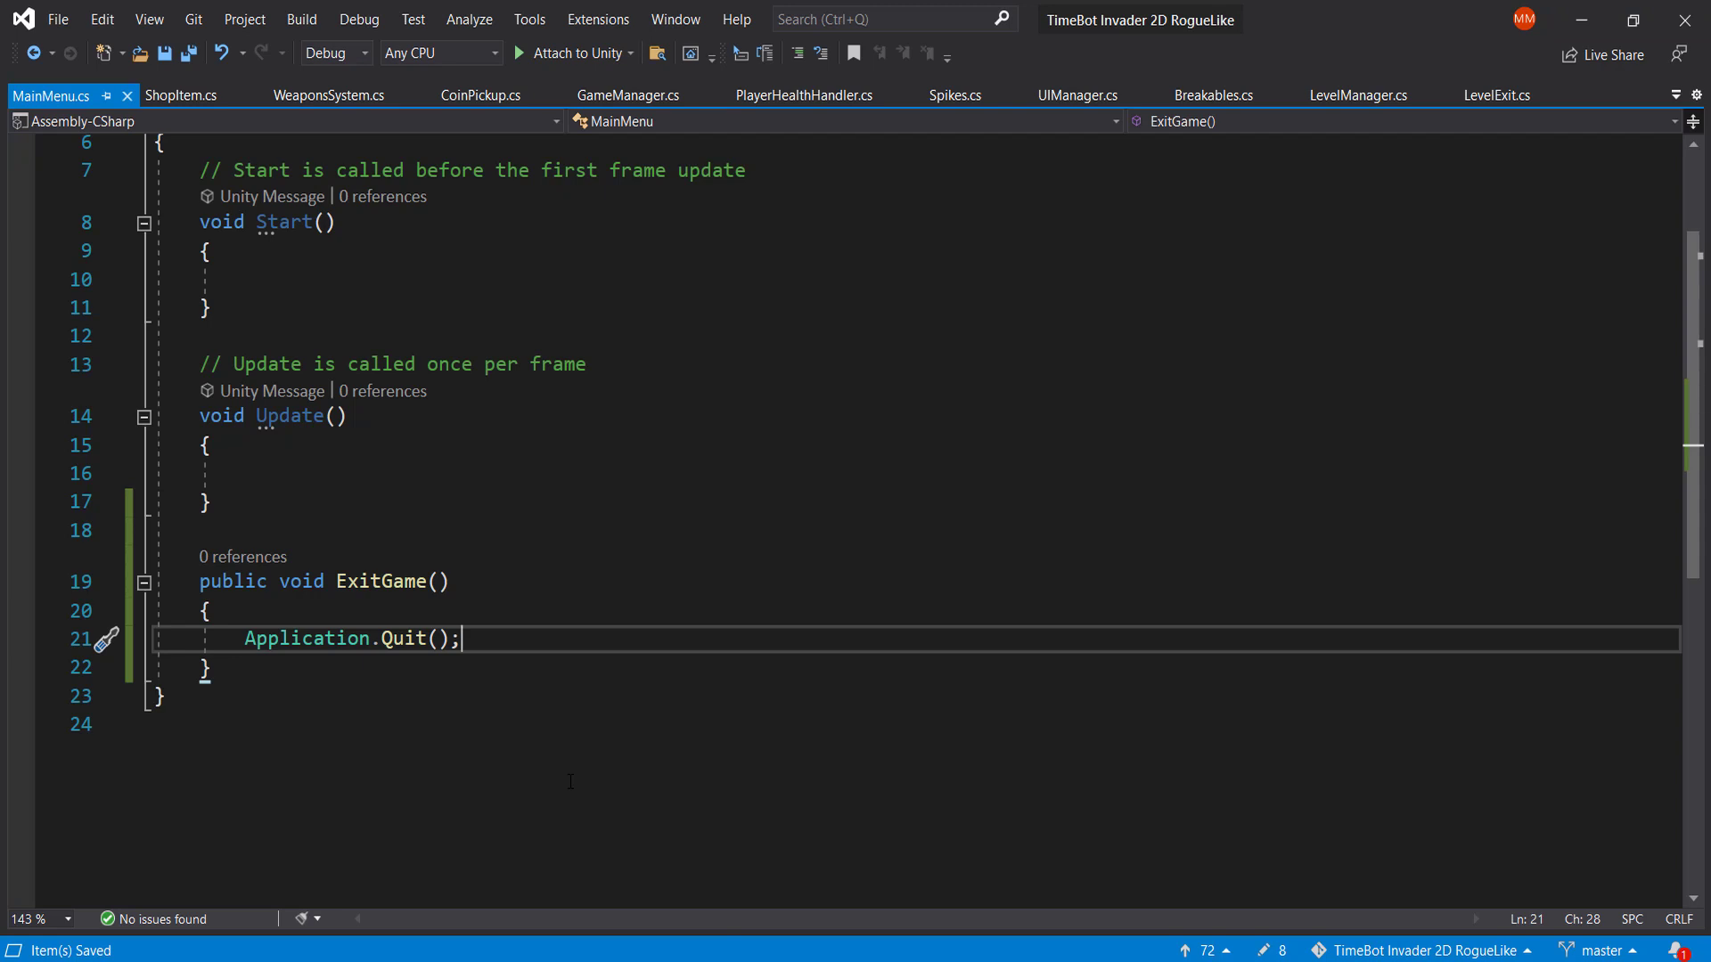
{"action": "key", "text": "Return"}
{"action": "type", "text": "Debug."}
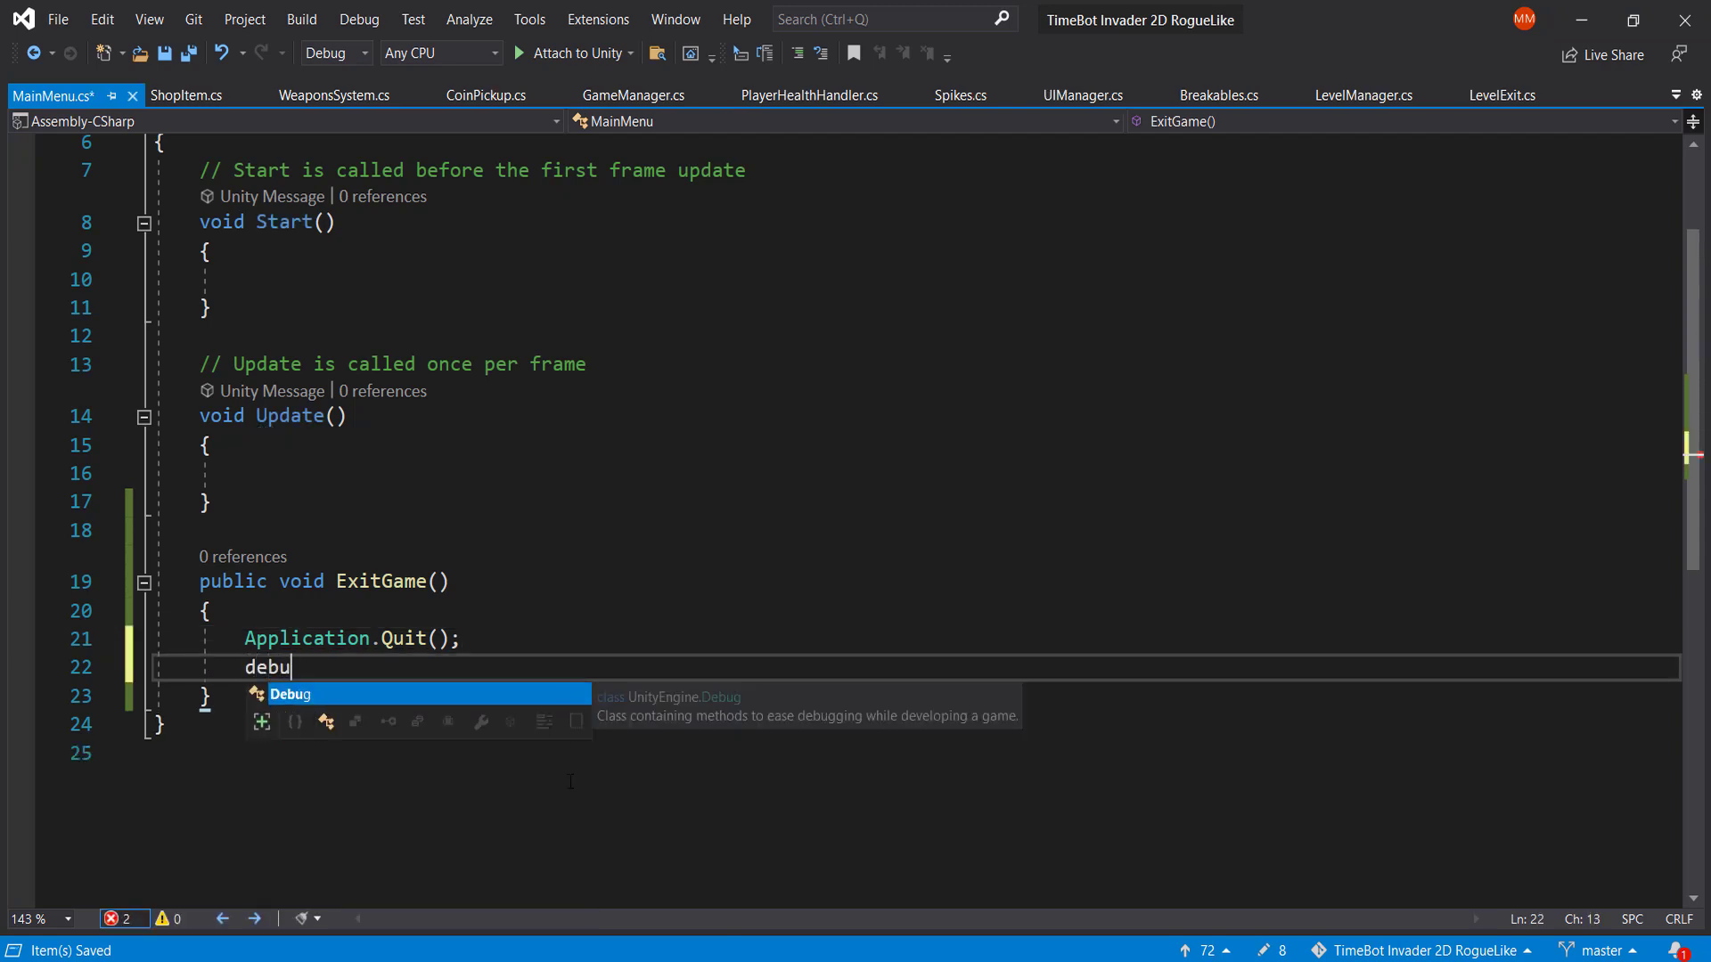
{"action": "type", "text": "log()"}
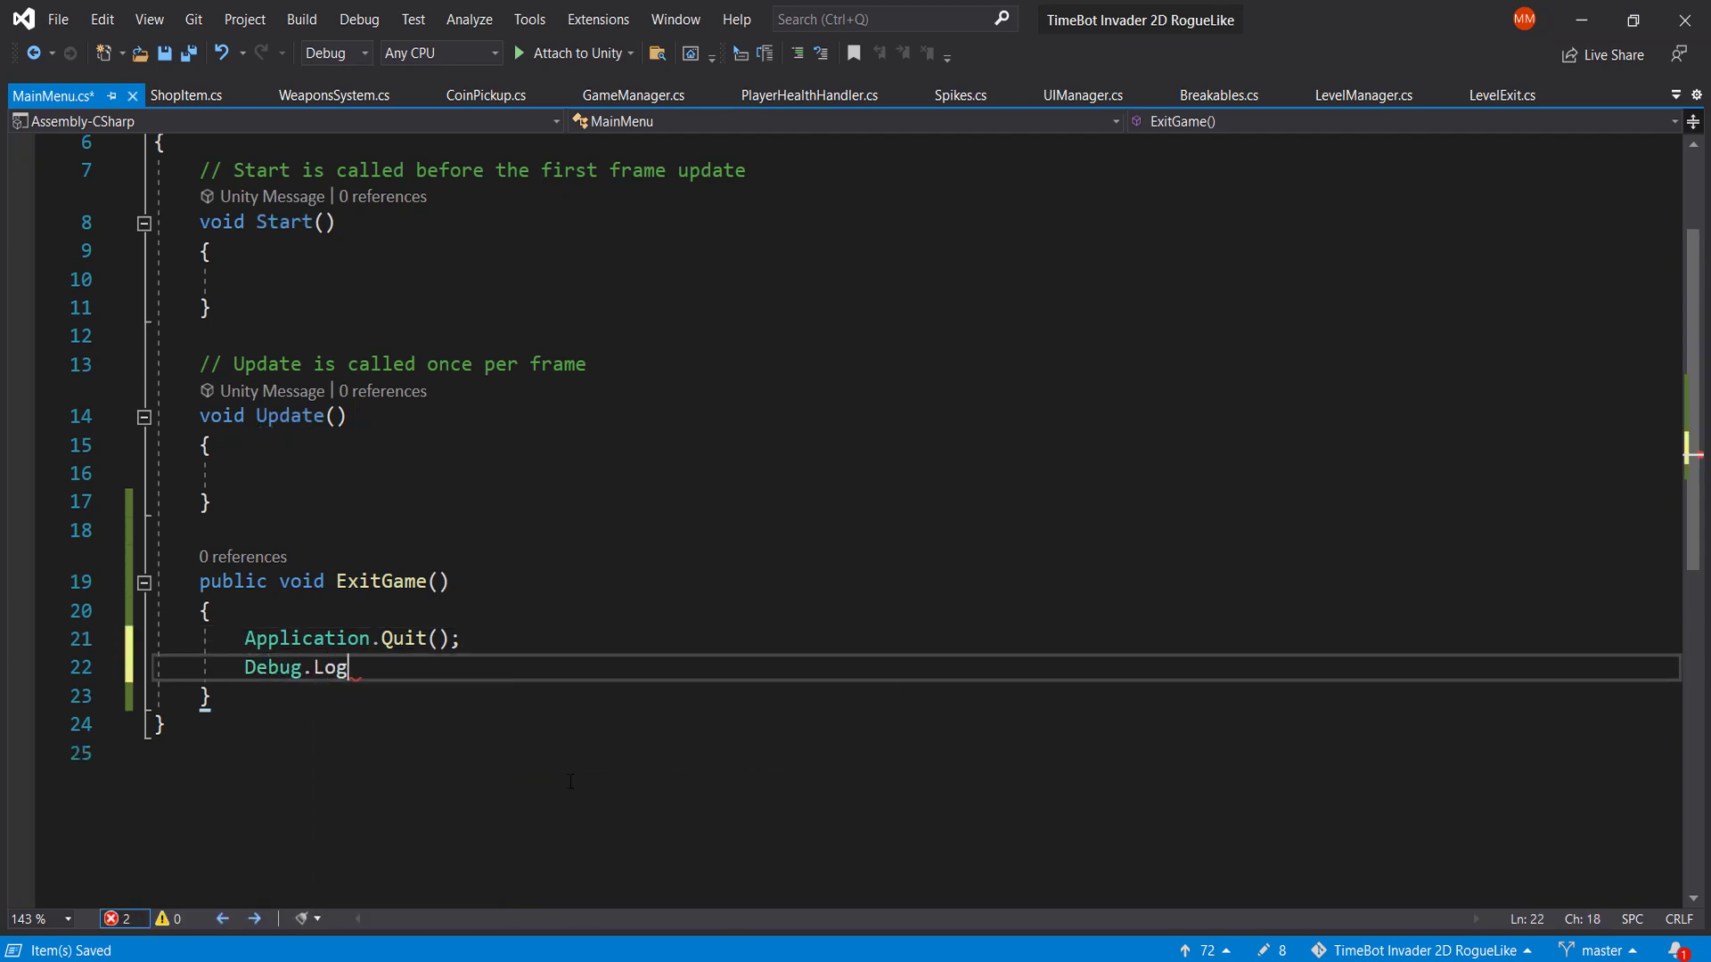
{"action": "key", "text": "Left"}
{"action": "type", "text": "\""}
{"action": "type", "text": "WE exited t"}
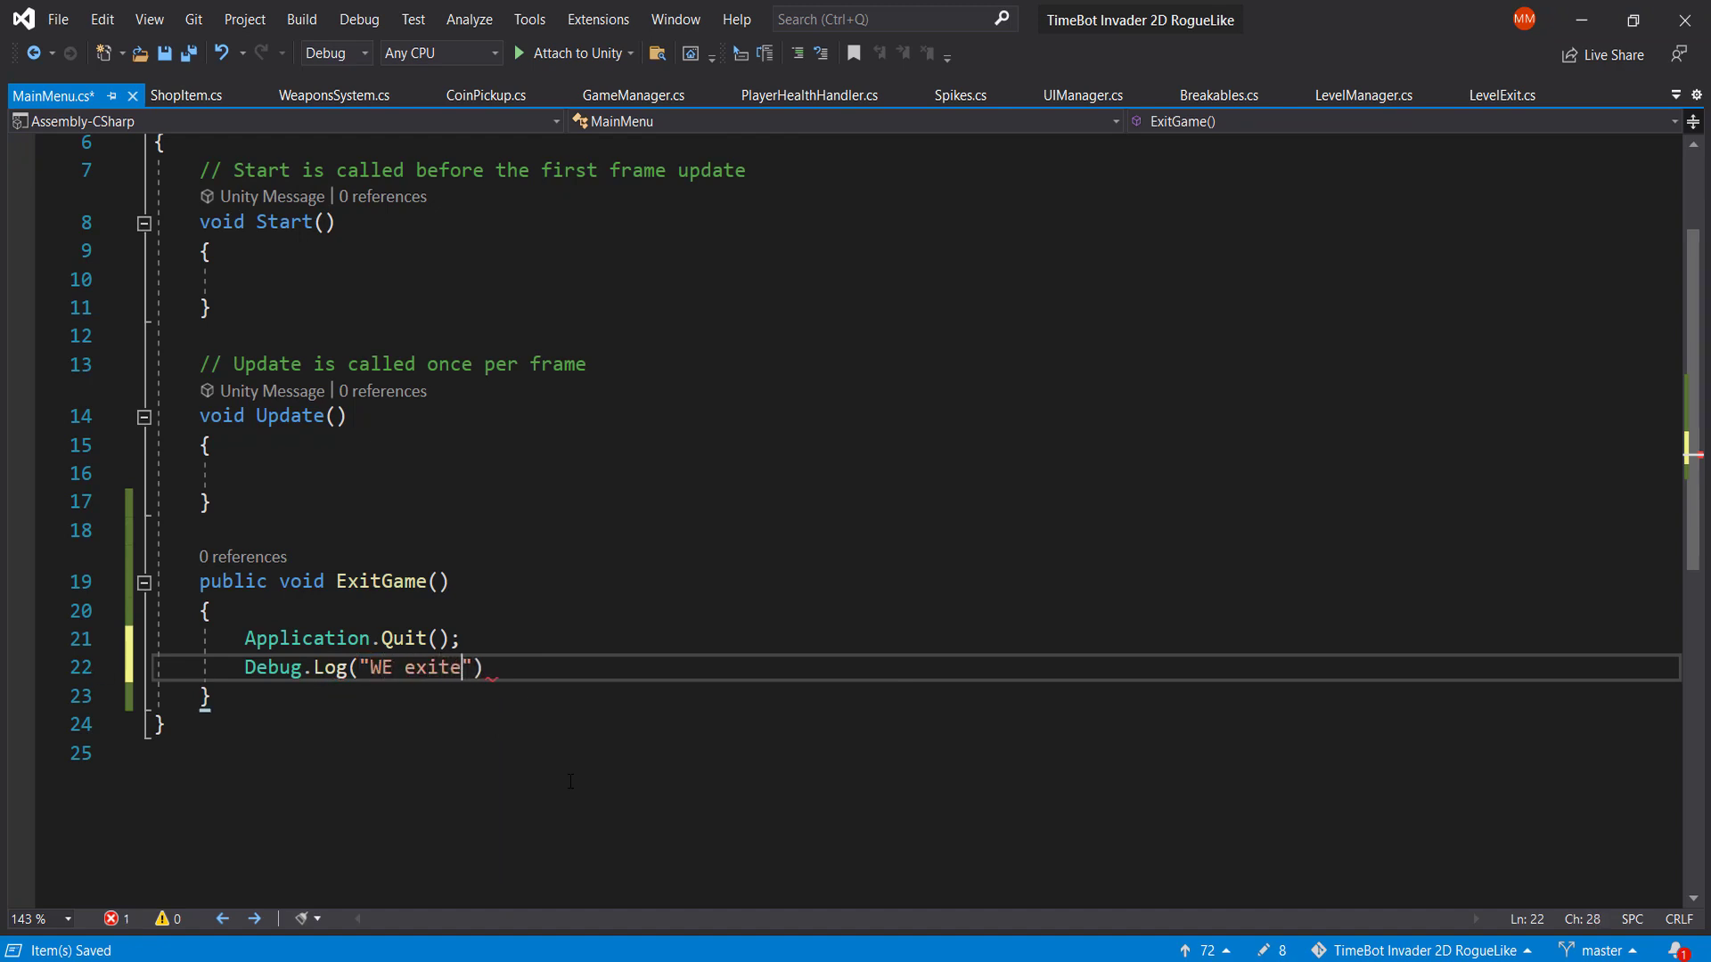
{"action": "type", "text": "he game\");"}
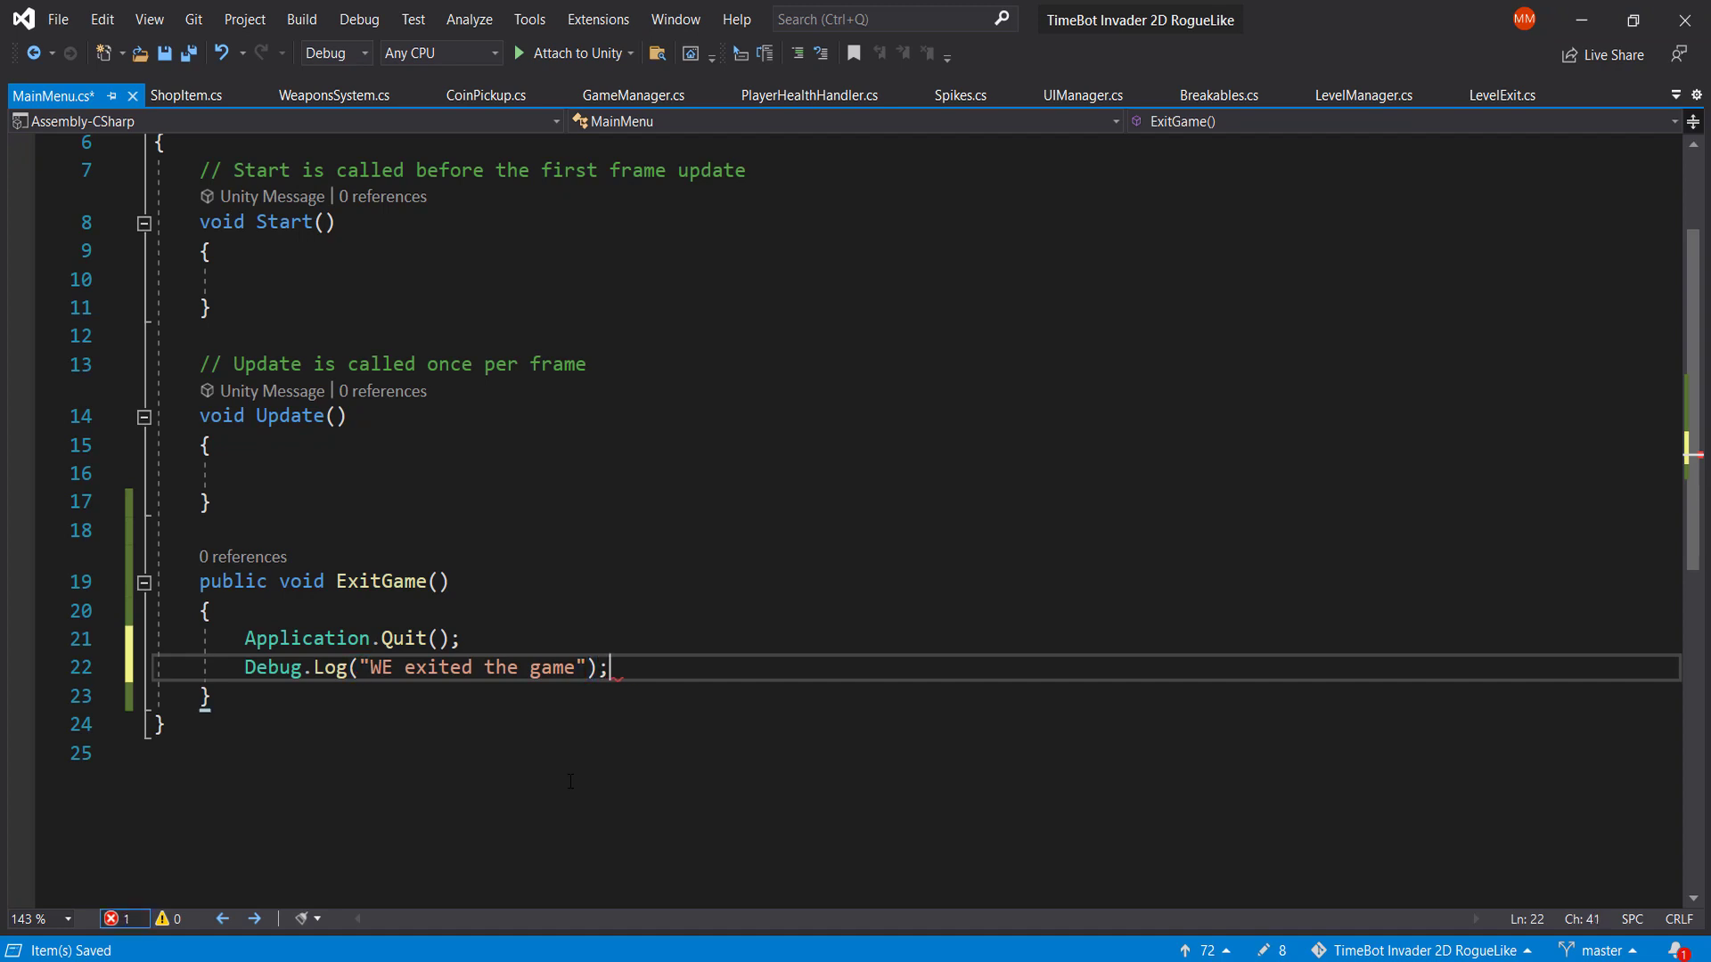
{"action": "key", "text": "ctrl+s"}
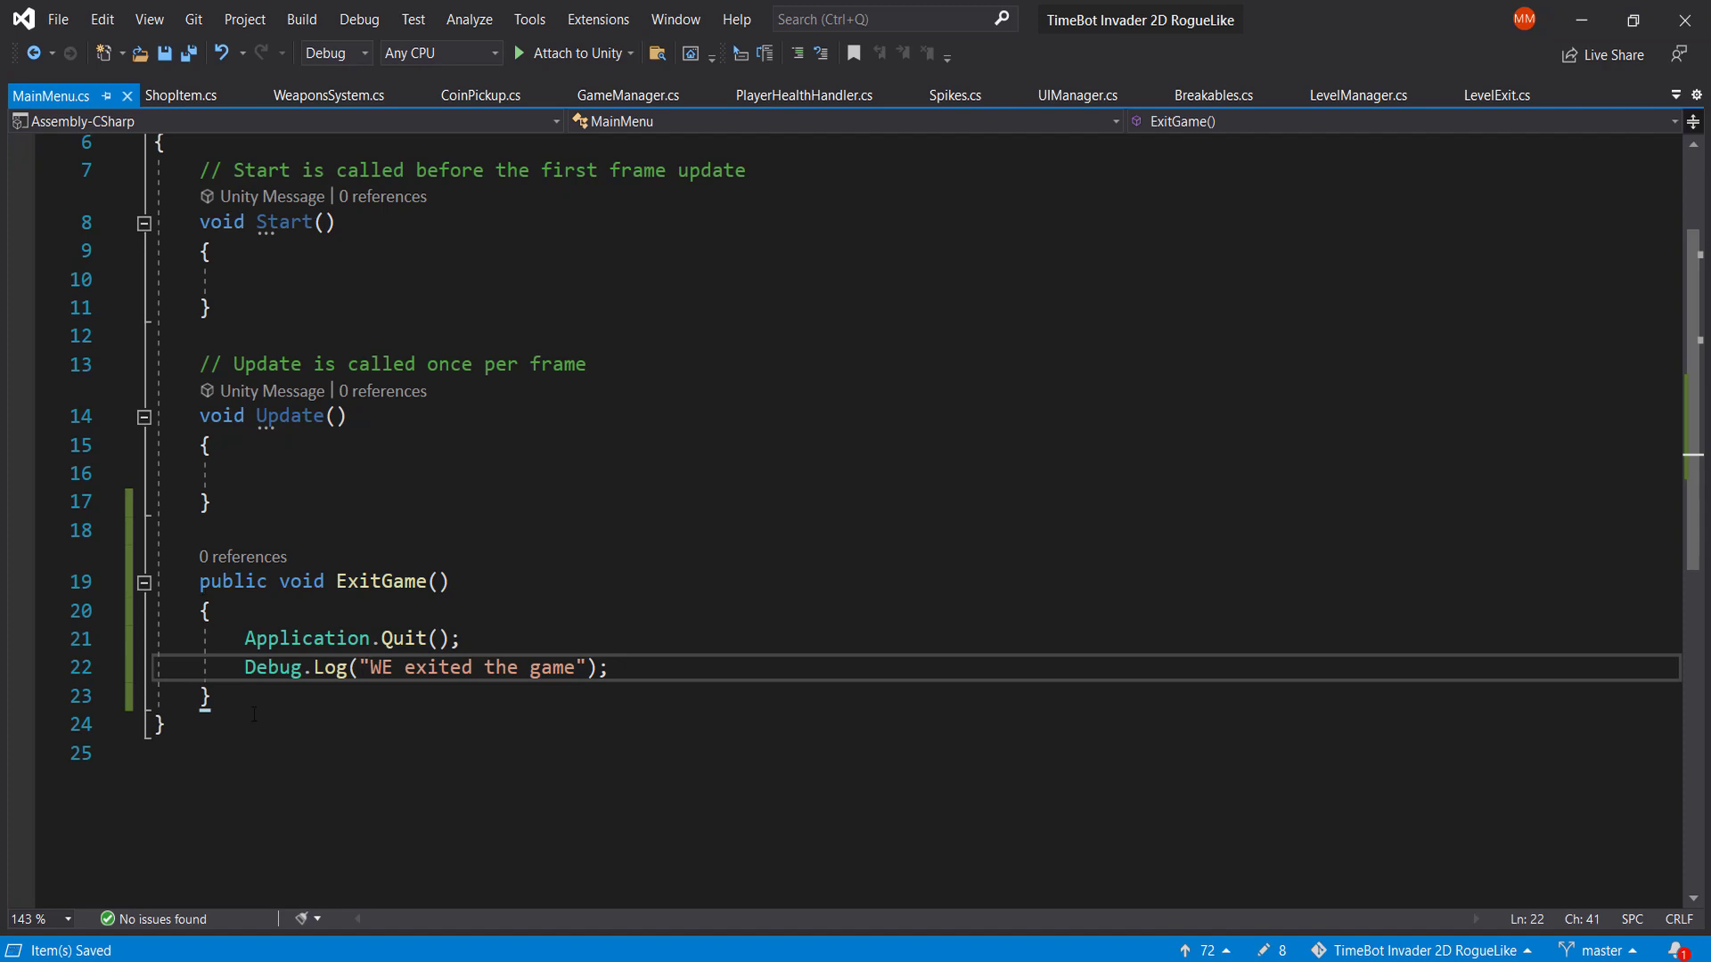
- Insert blank lines below the ExitGame() method, before the closing brace of the MainMenu class
{"action": "left_click_drag", "start_coordinate": [254, 715], "coordinate": [165, 581]}
{"action": "left_click", "coordinate": [323, 691]}
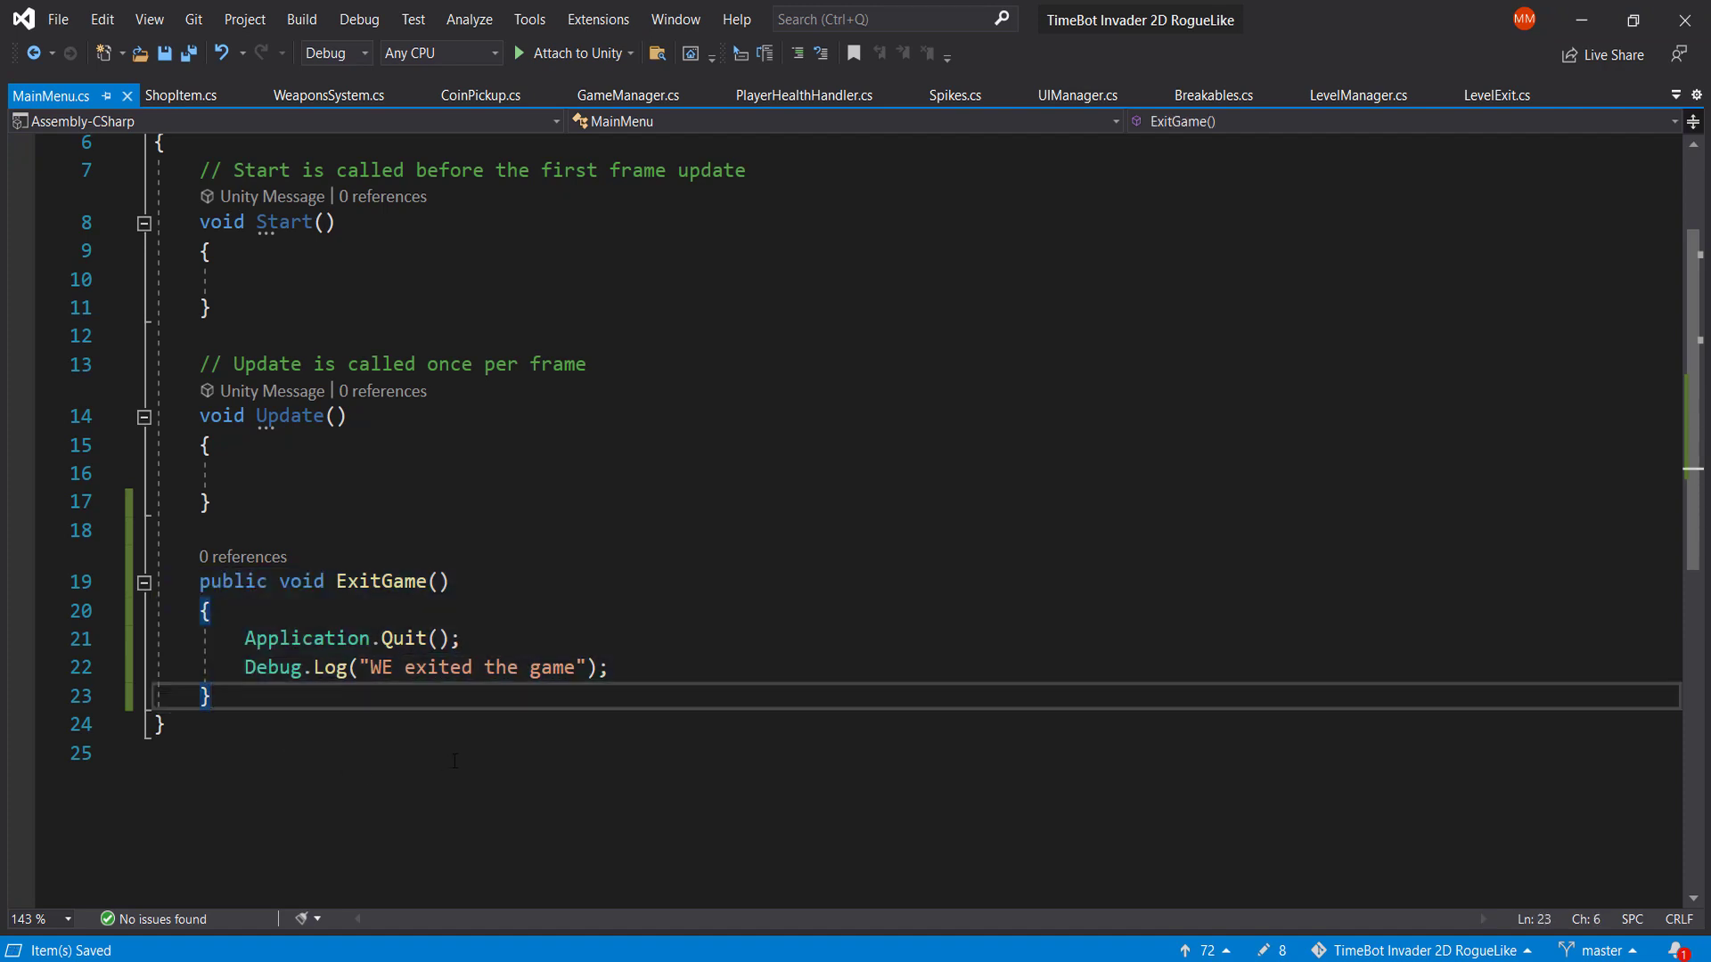
{"action": "key", "text": "Return"}
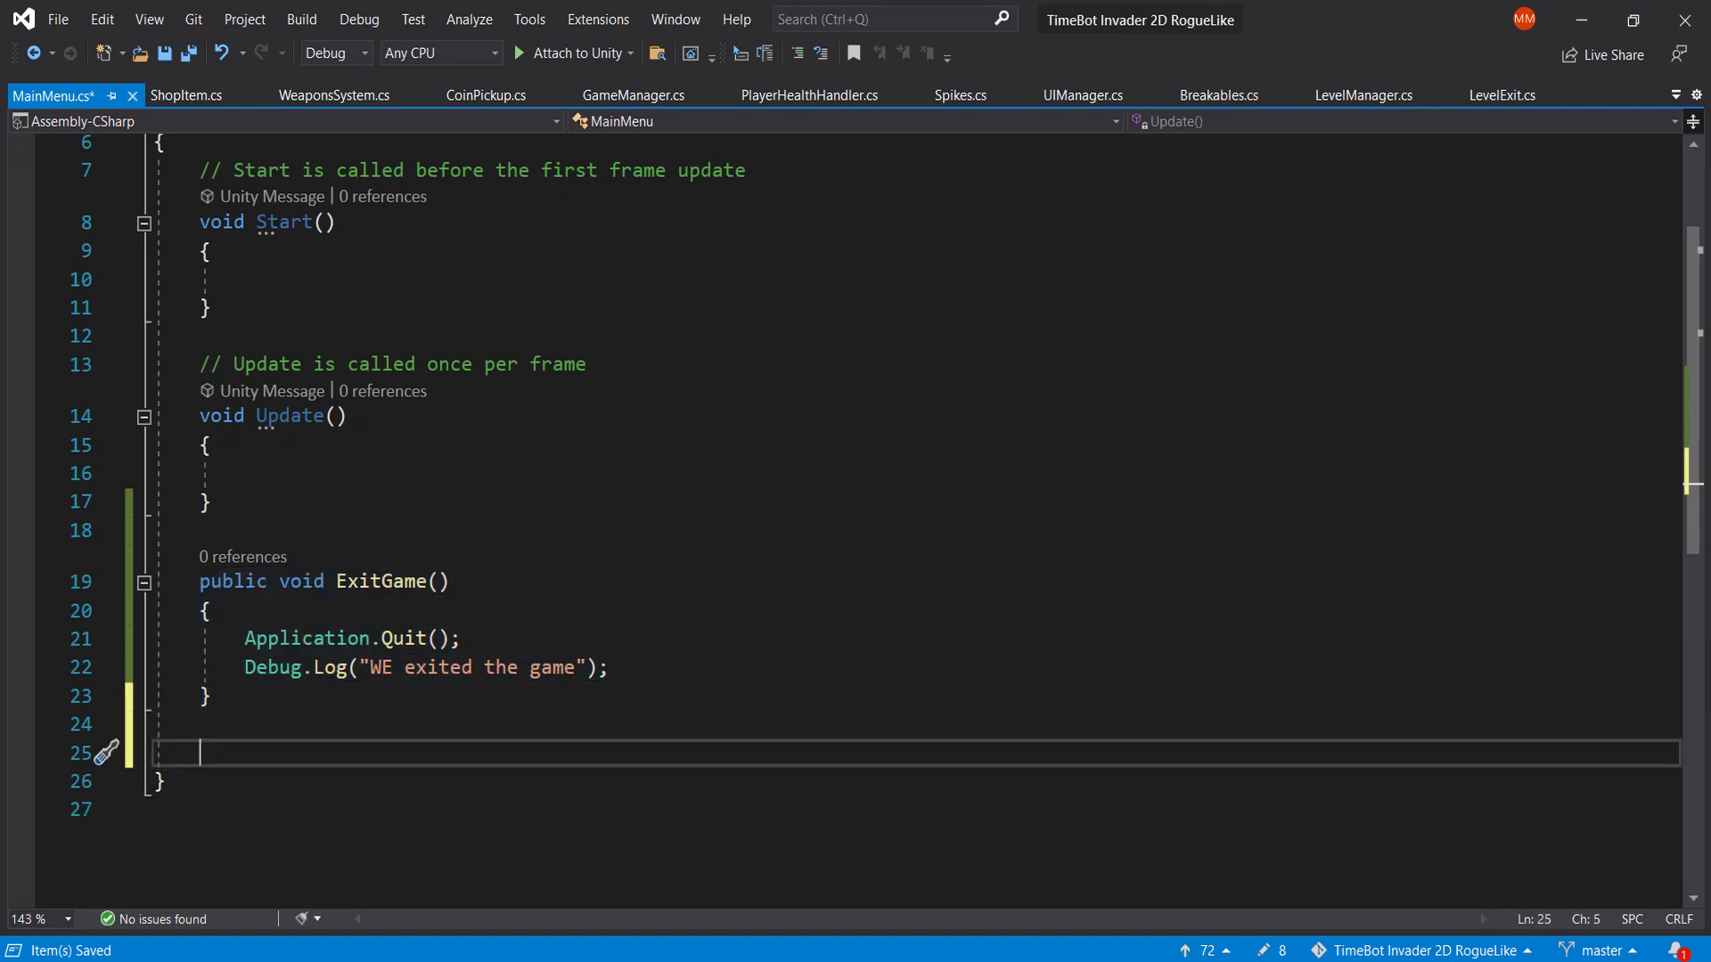
- Switch to Unity and add an On Click entry to the Exit Button with Main Menu Canvas as its object
{"action": "key", "text": "alt+Tab"}
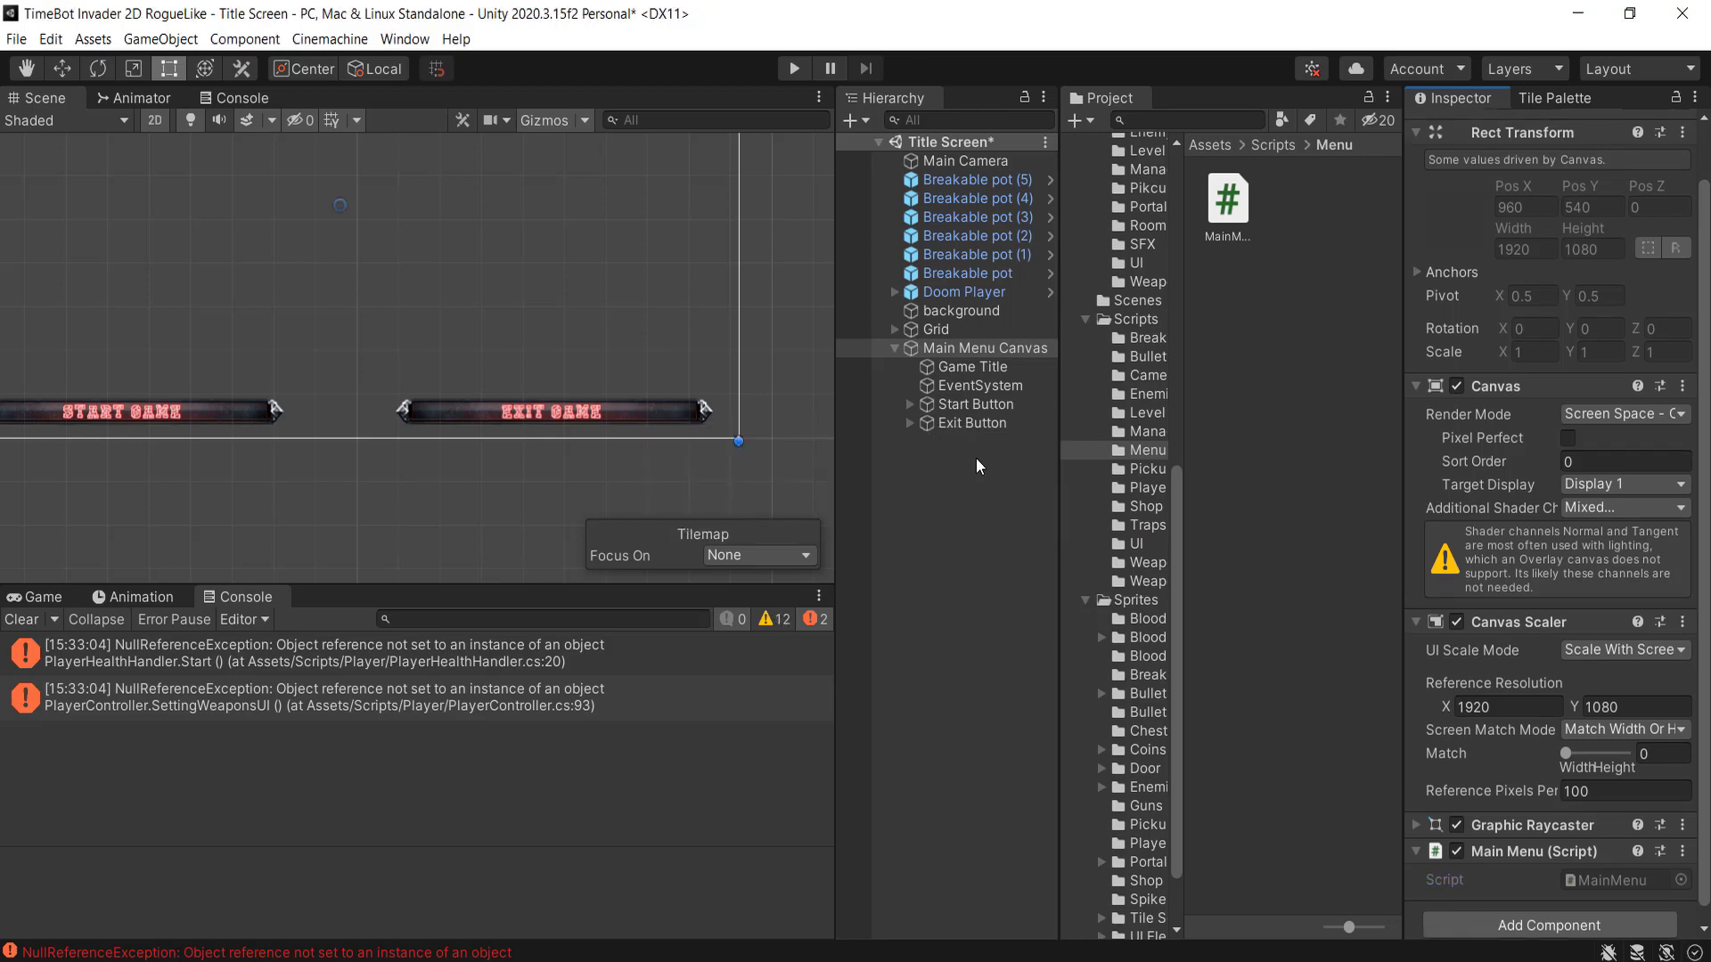
{"action": "left_click", "coordinate": [966, 423]}
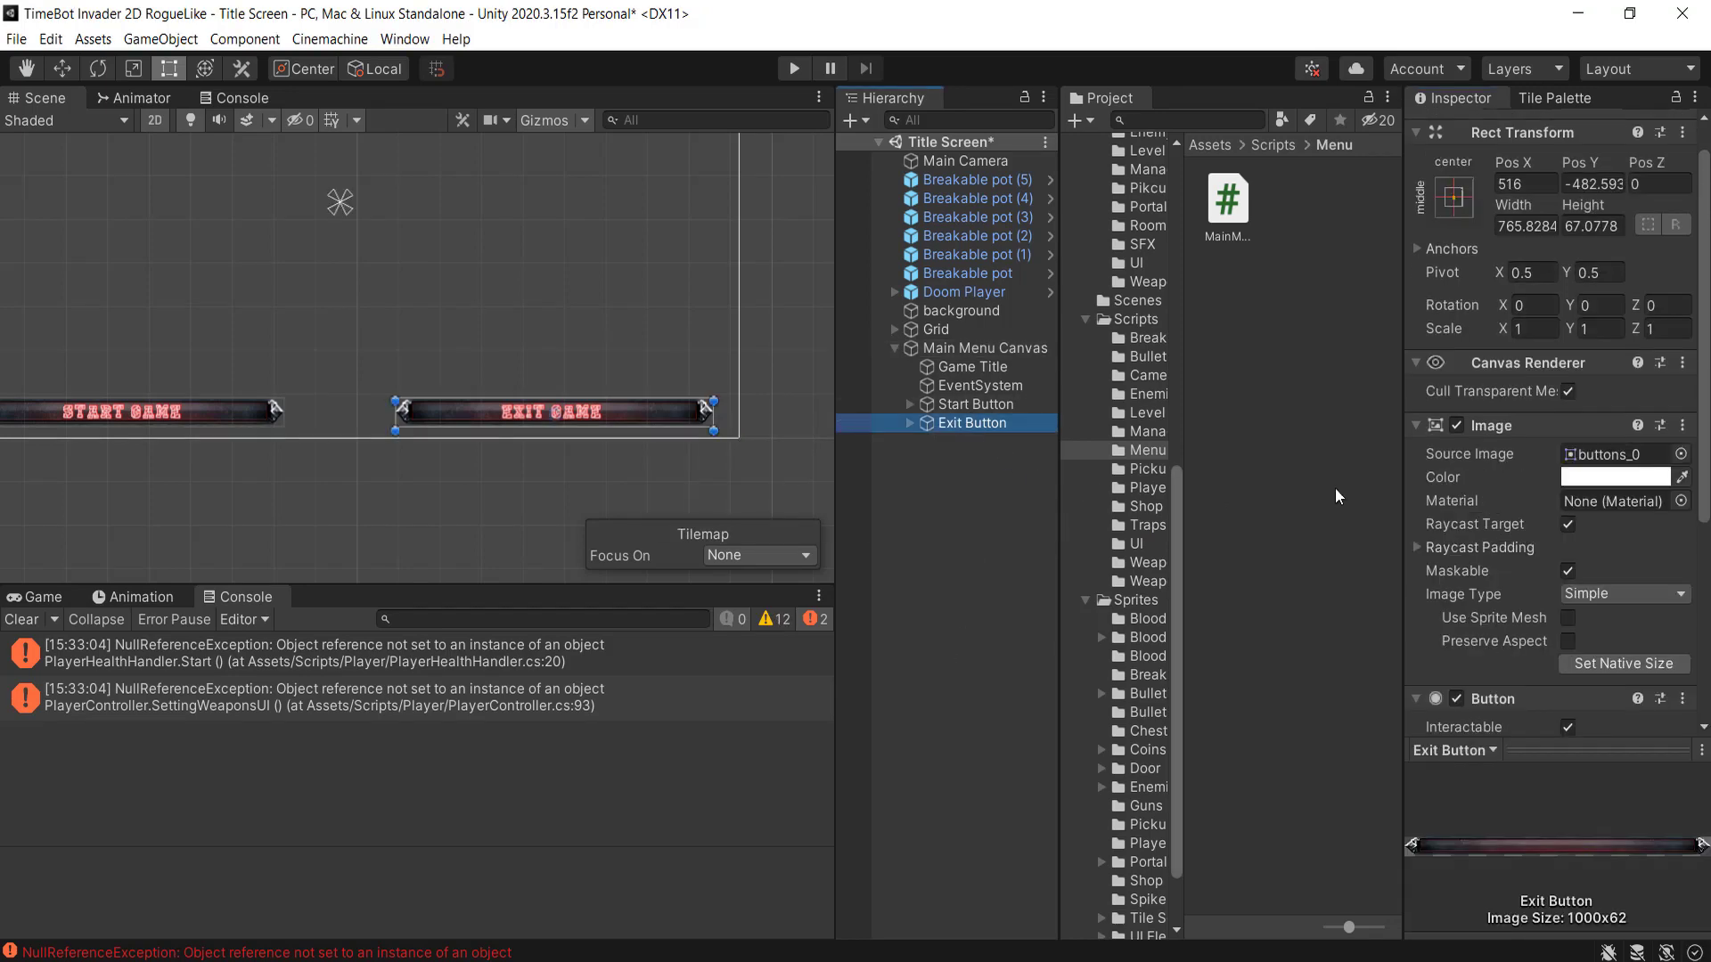
{"action": "scroll", "coordinate": [1583, 435], "scroll_direction": "down", "scroll_amount": 3}
{"action": "scroll", "coordinate": [1582, 435], "scroll_direction": "down", "scroll_amount": 5}
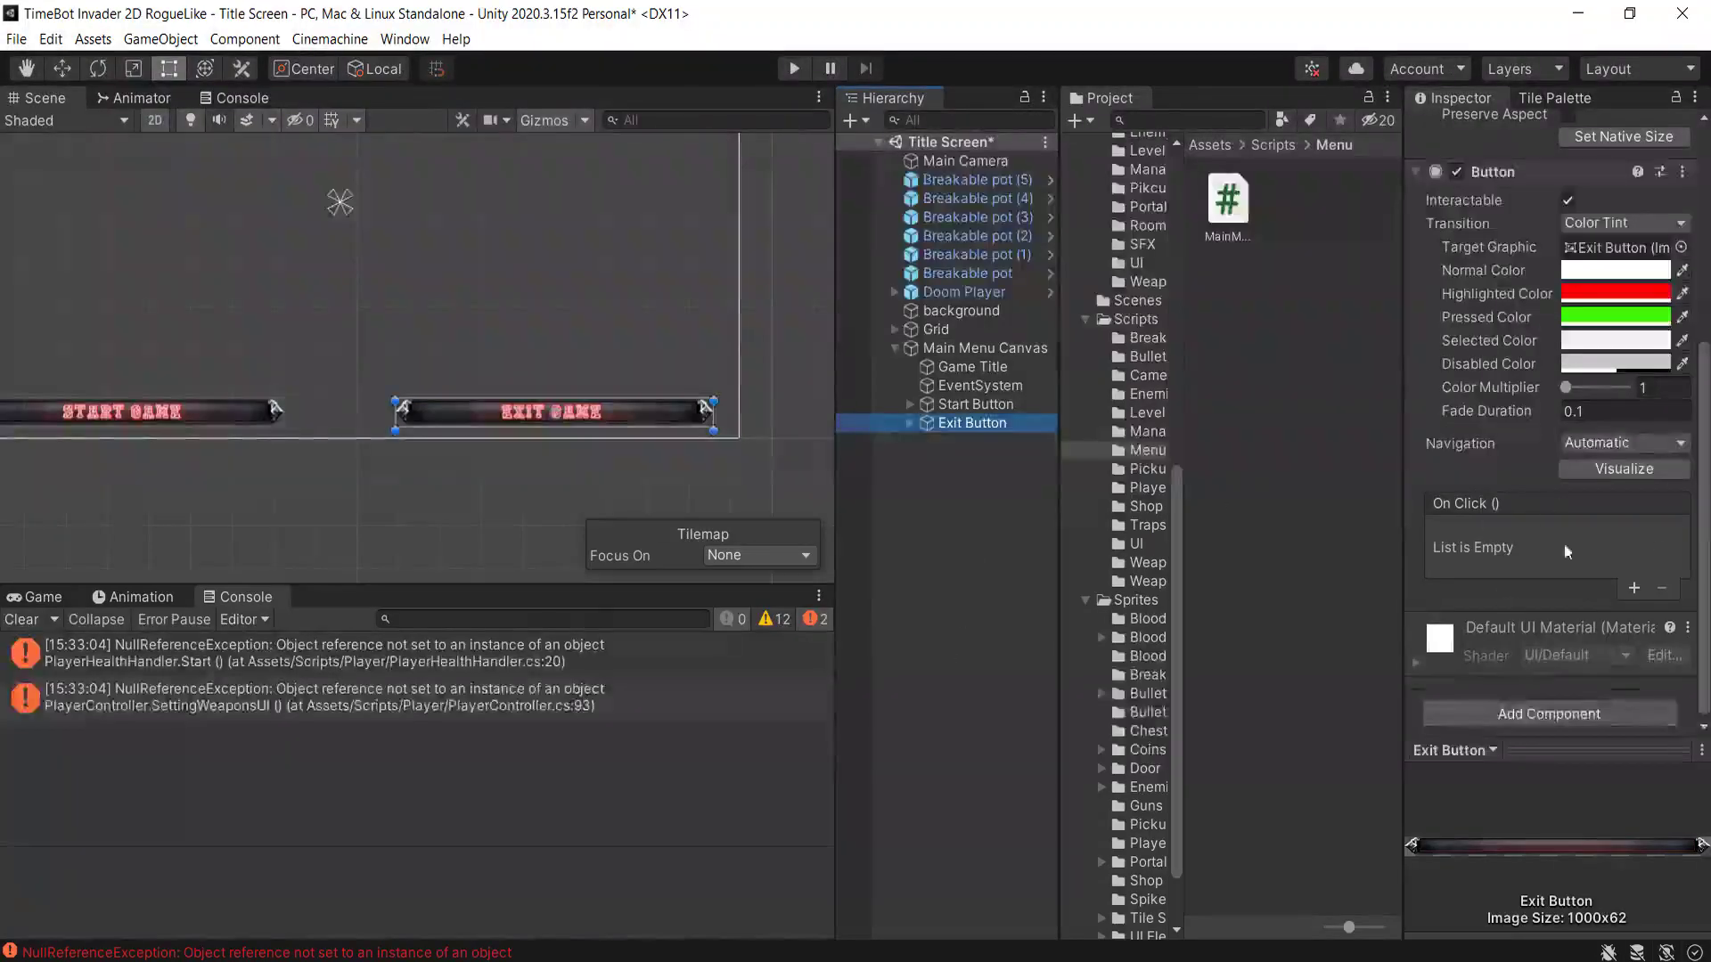
{"action": "left_click", "coordinate": [1634, 590]}
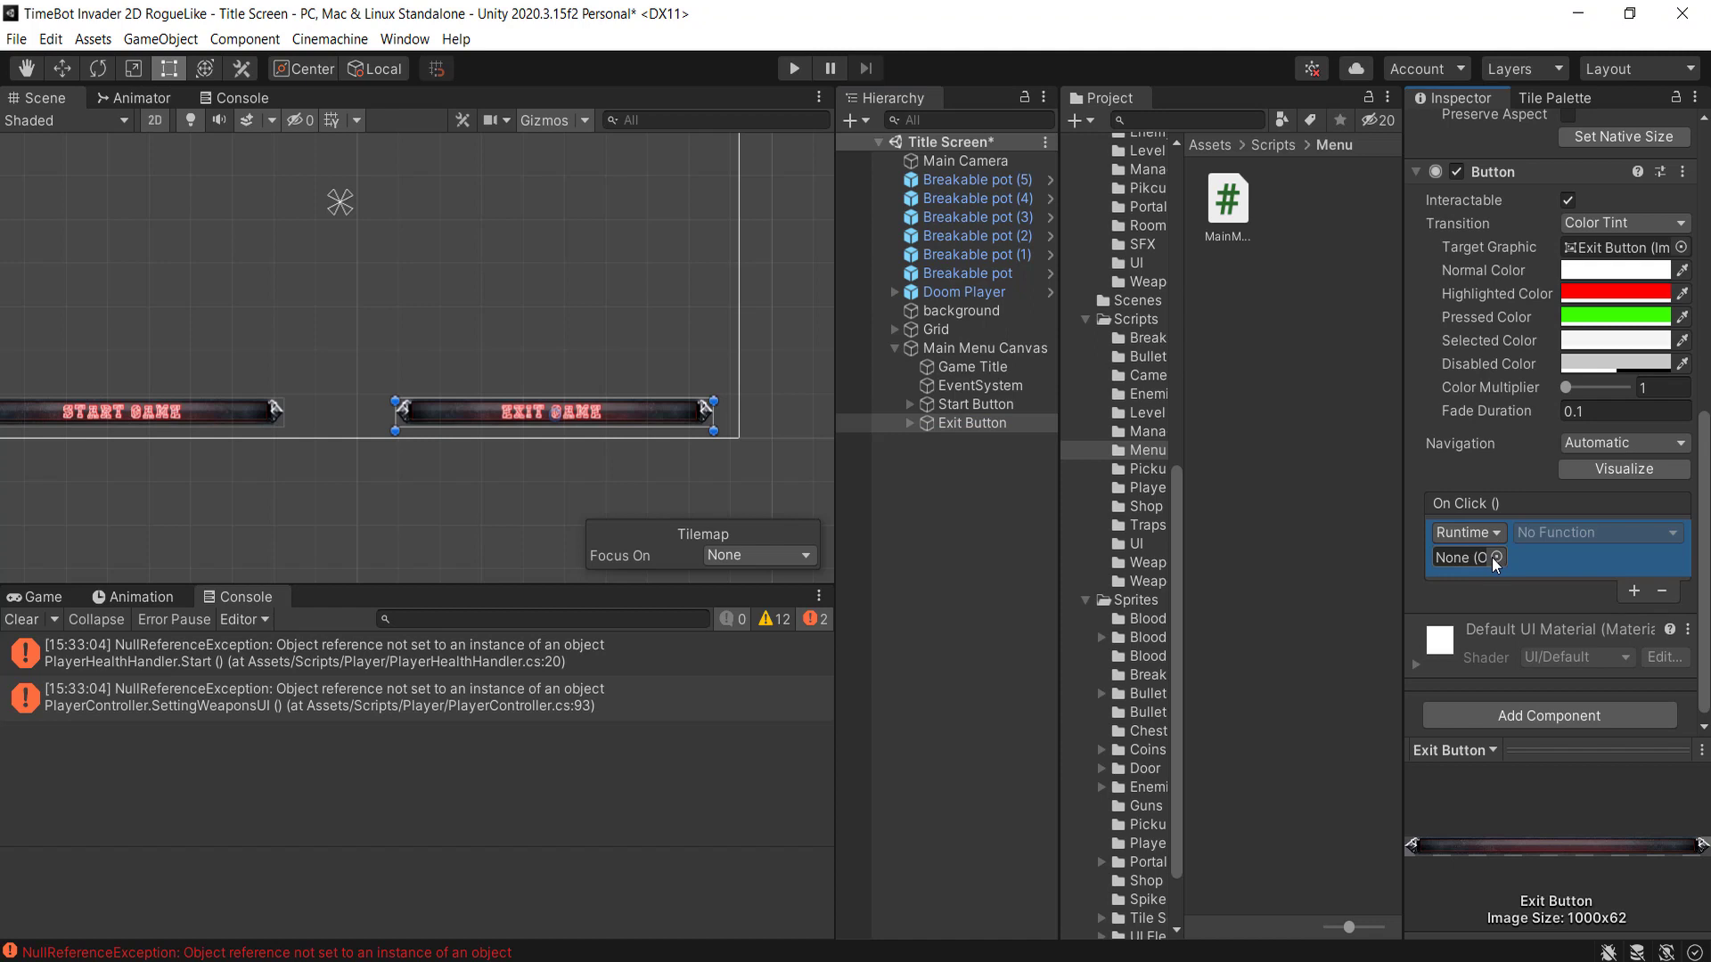
{"action": "left_click_drag", "start_coordinate": [1404, 544], "coordinate": [1384, 544]}
{"action": "left_click_drag", "start_coordinate": [976, 351], "coordinate": [1440, 558]}
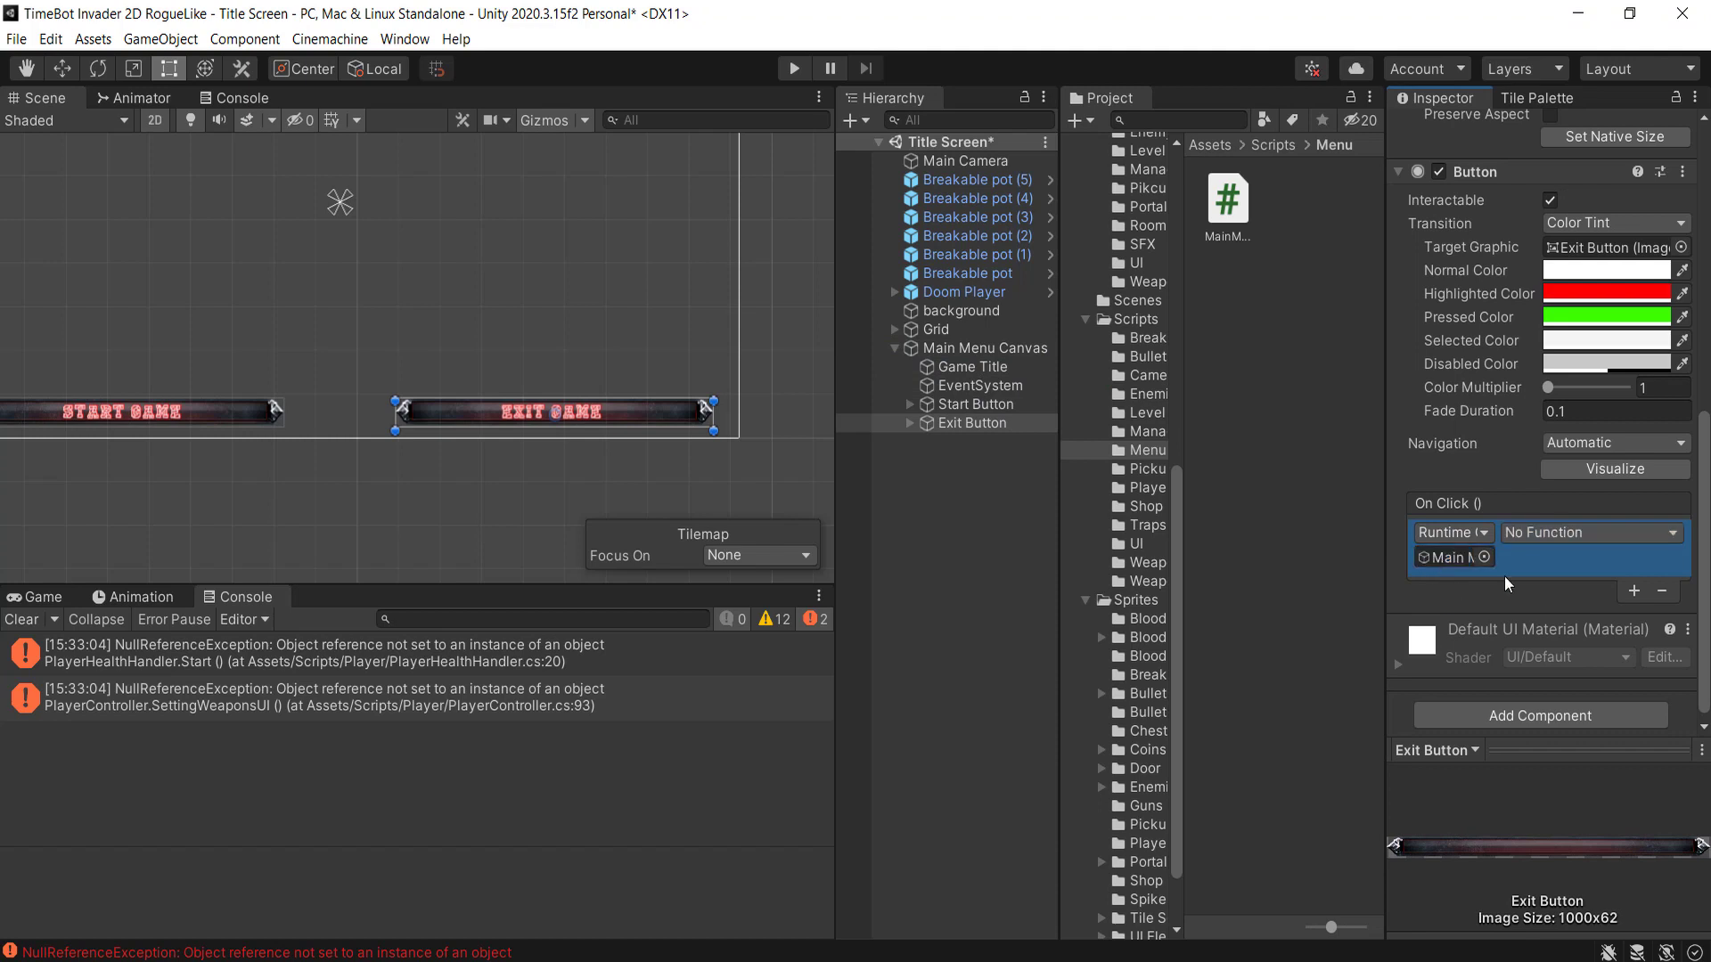
- Examine the component functions offered for the Exit Button's On Click entry
{"action": "left_click", "coordinate": [1568, 533]}
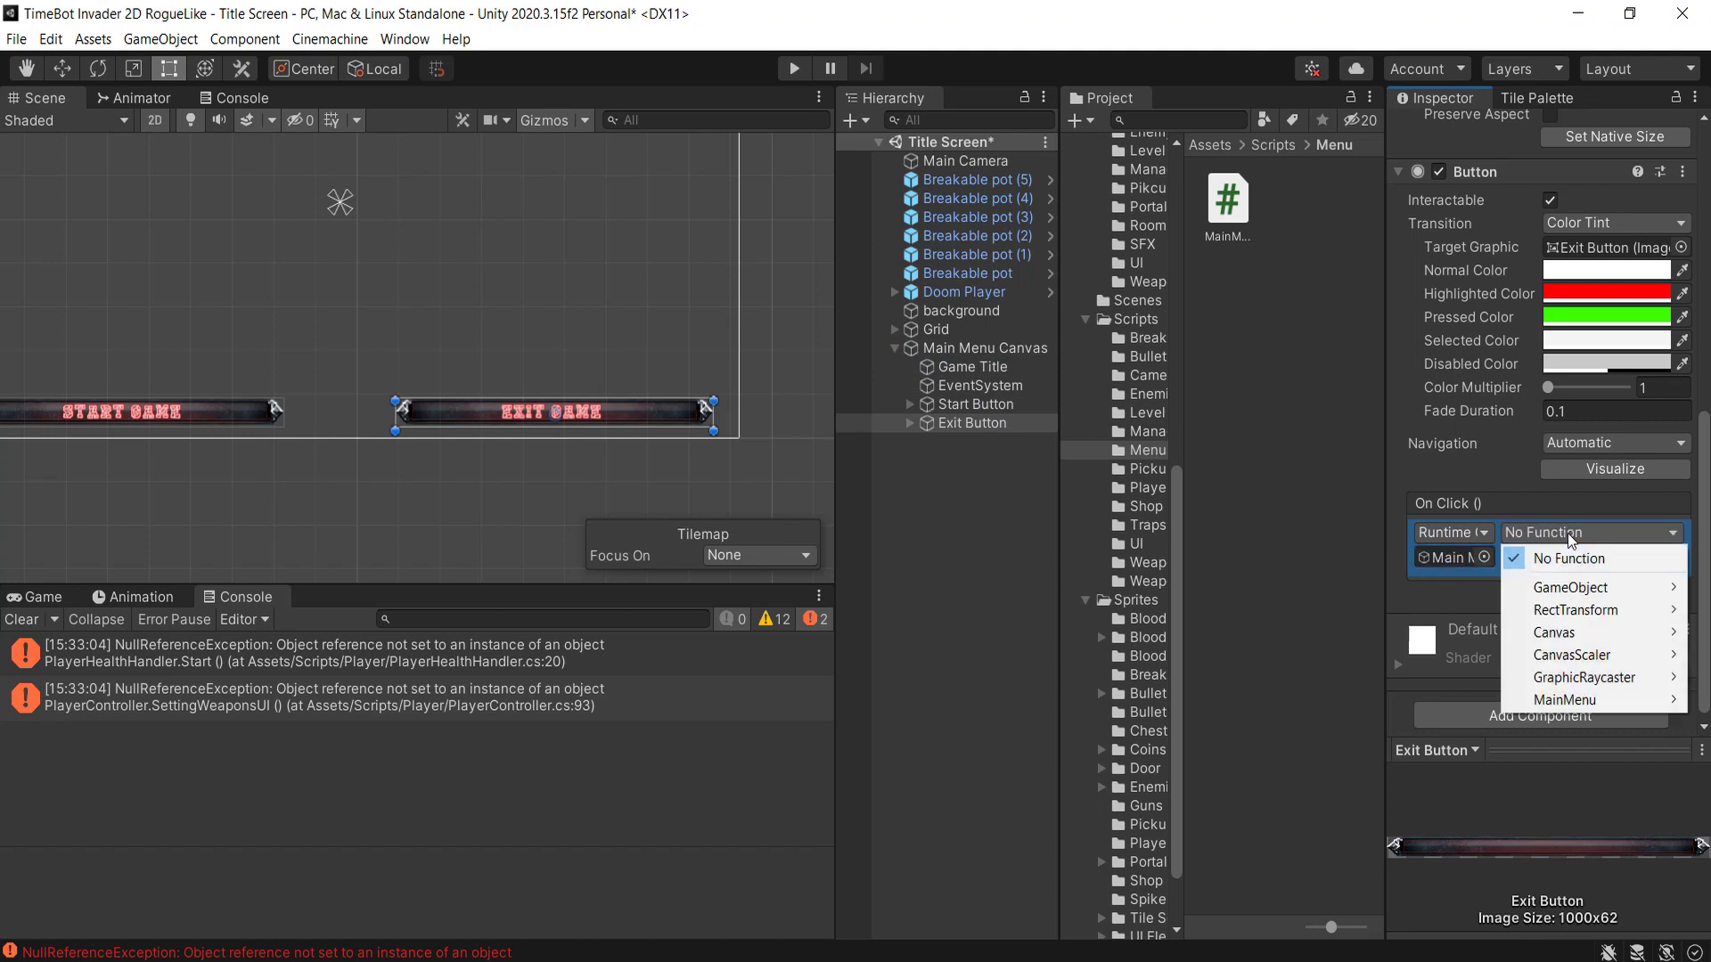
{"action": "mouse_move", "coordinate": [1600, 591]}
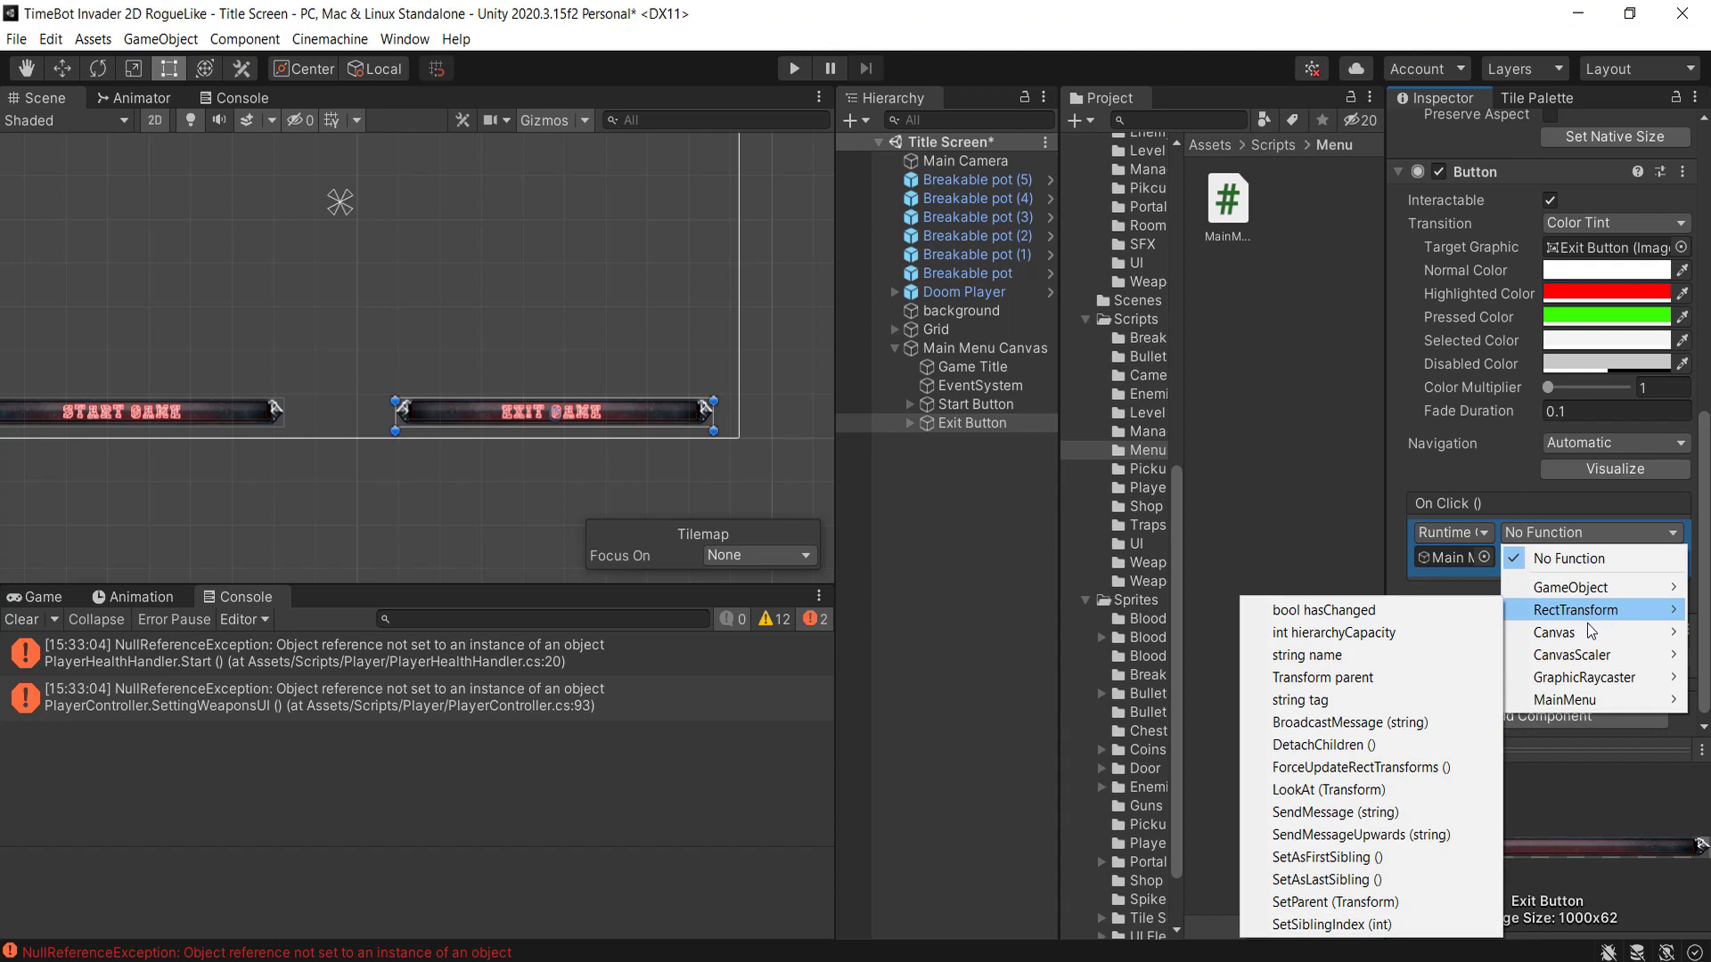
{"action": "mouse_move", "coordinate": [1583, 701]}
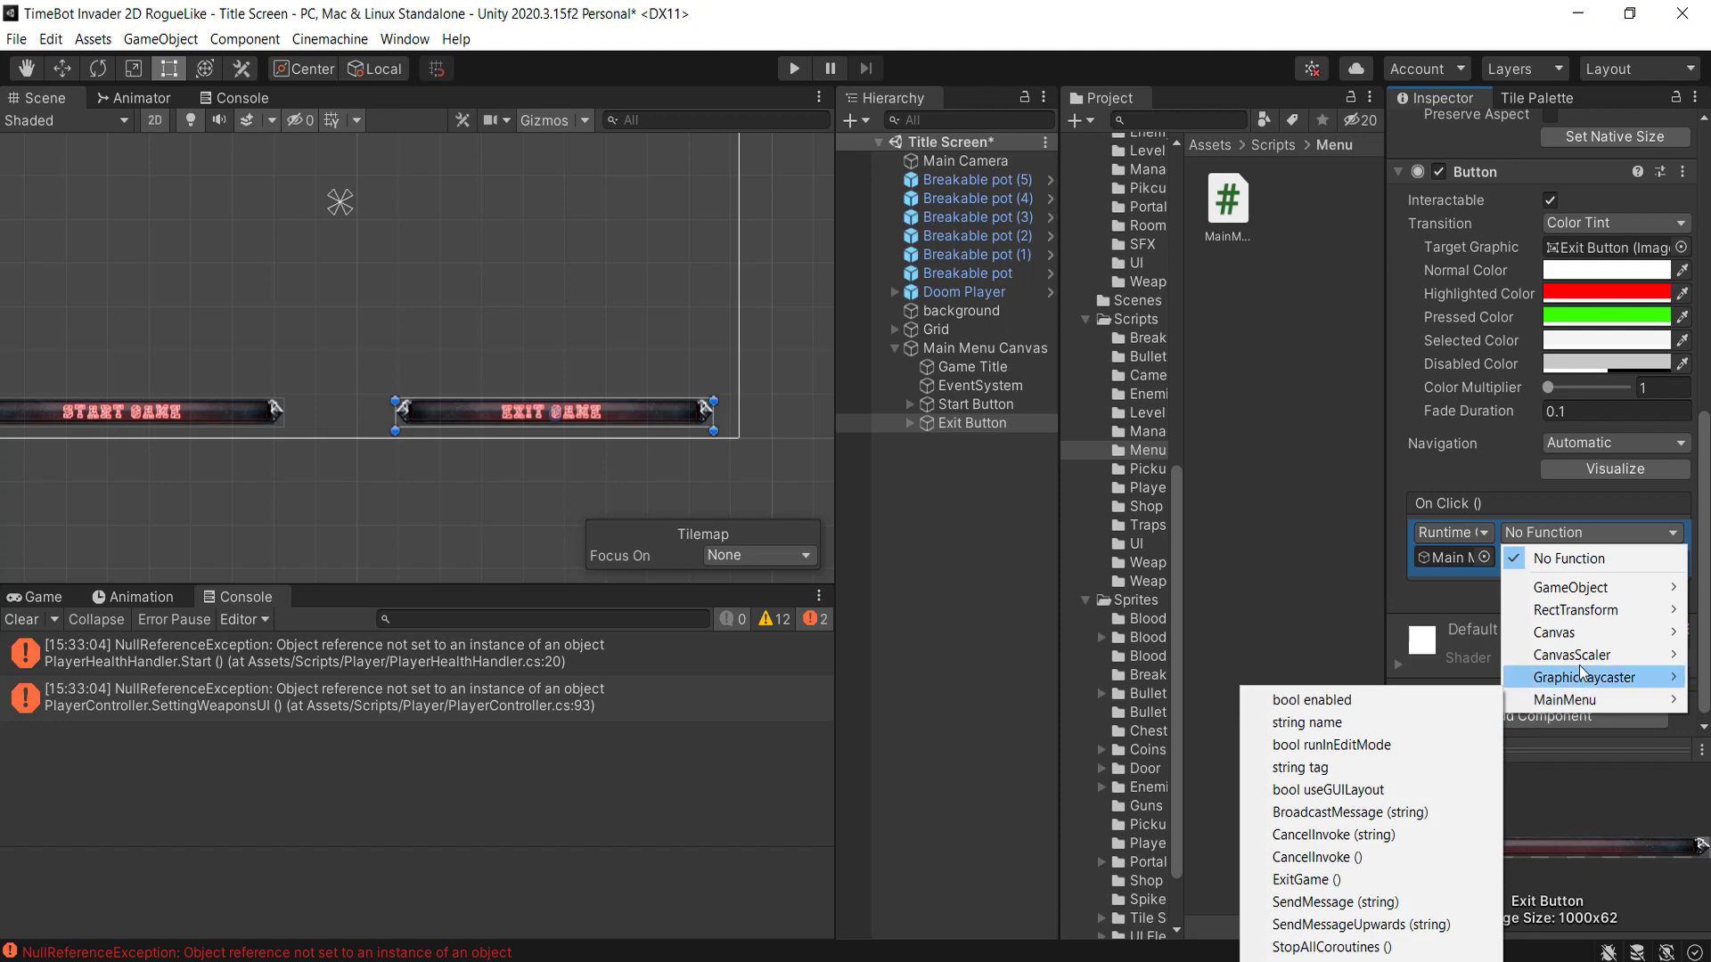
{"action": "mouse_move", "coordinate": [1618, 660]}
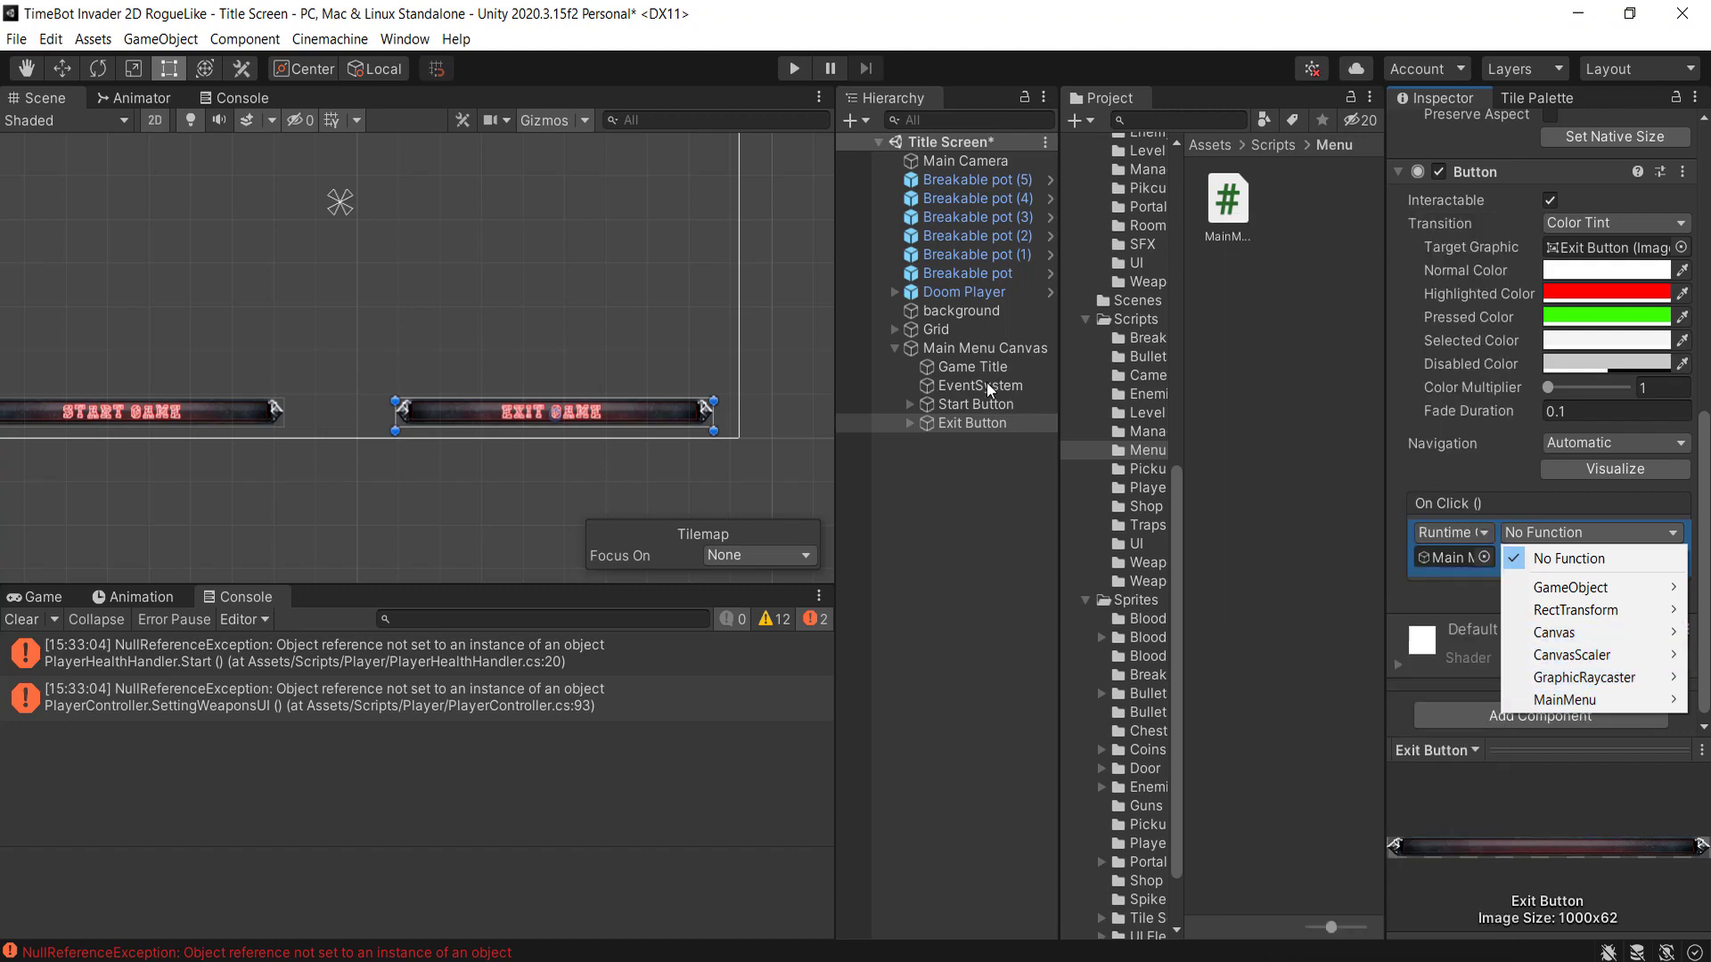
- Collapse the Canvas and Canvas Scaler components of the Main Menu Canvas to examine its attached components
{"action": "left_click", "coordinate": [992, 351]}
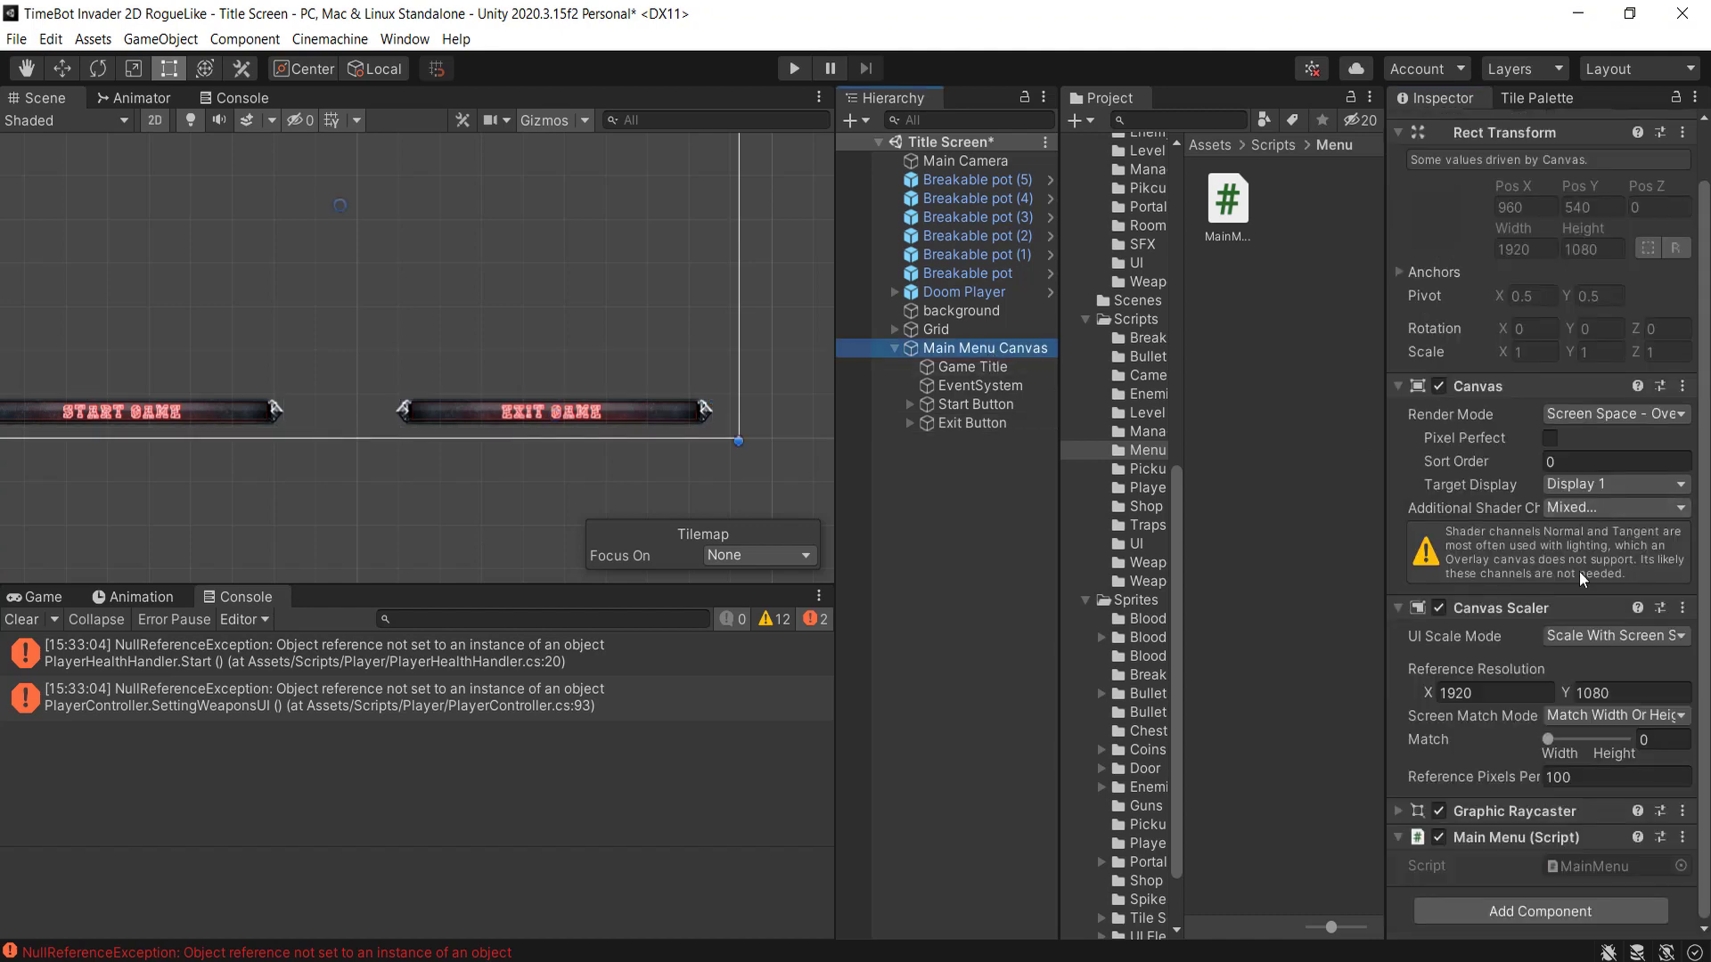
{"action": "scroll", "coordinate": [1559, 429], "scroll_direction": "up", "scroll_amount": 2}
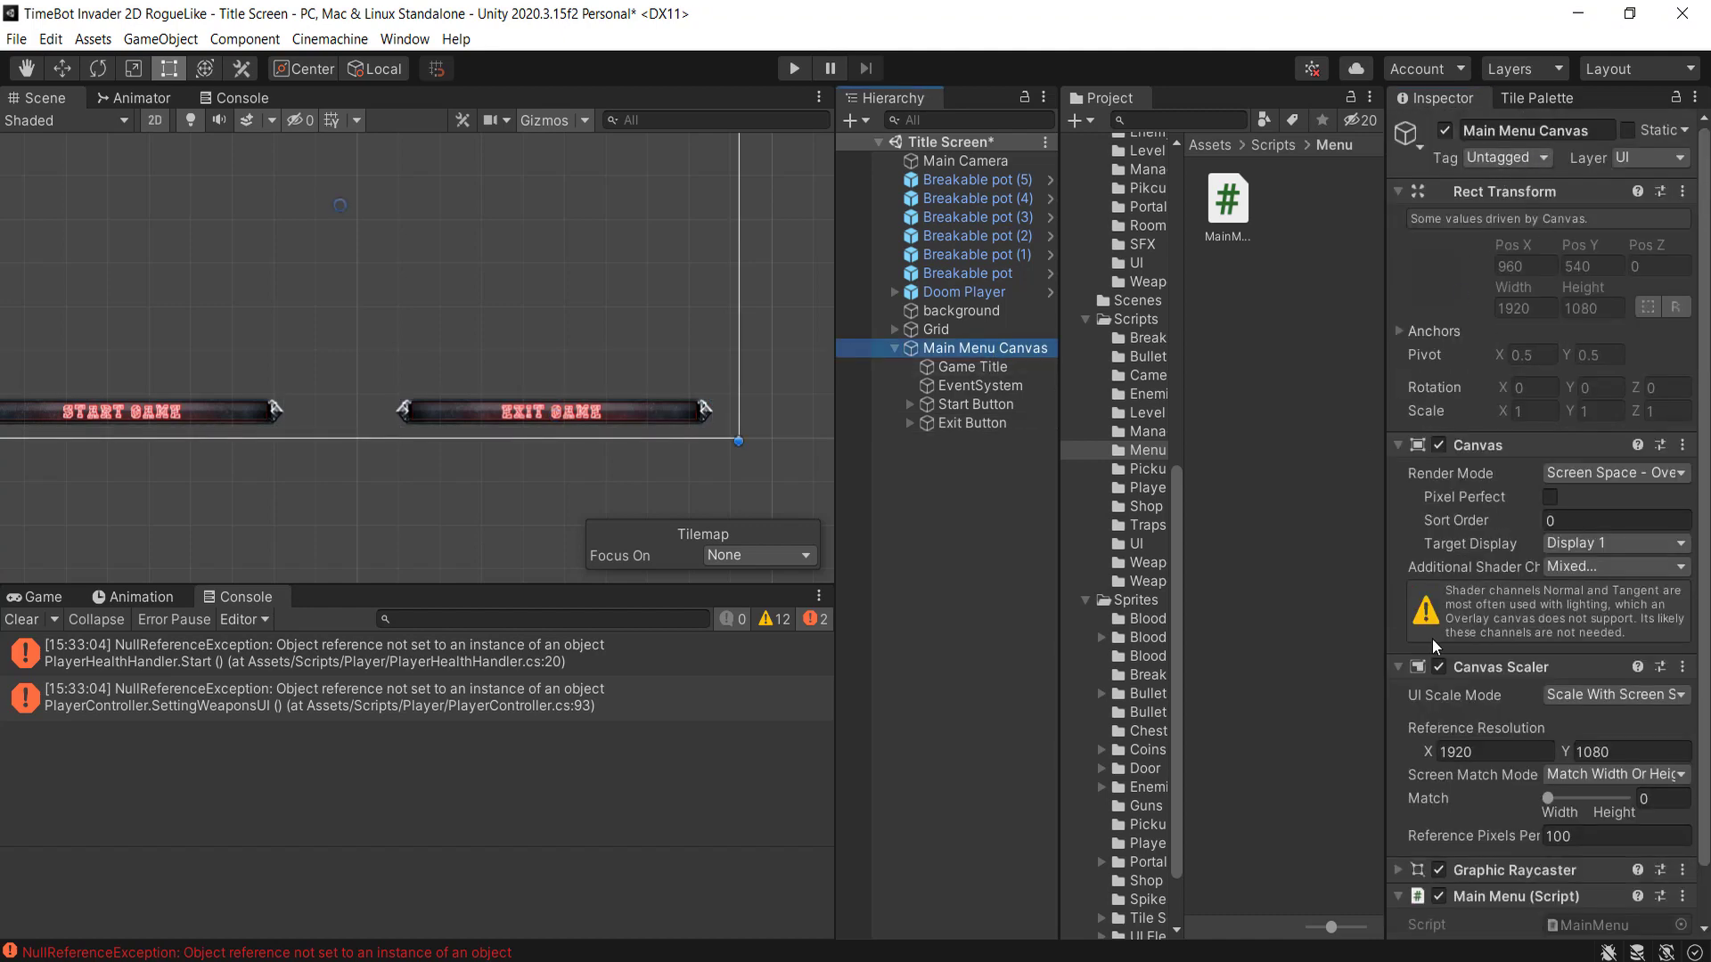
{"action": "left_click", "coordinate": [1396, 445]}
{"action": "left_click", "coordinate": [1398, 471]}
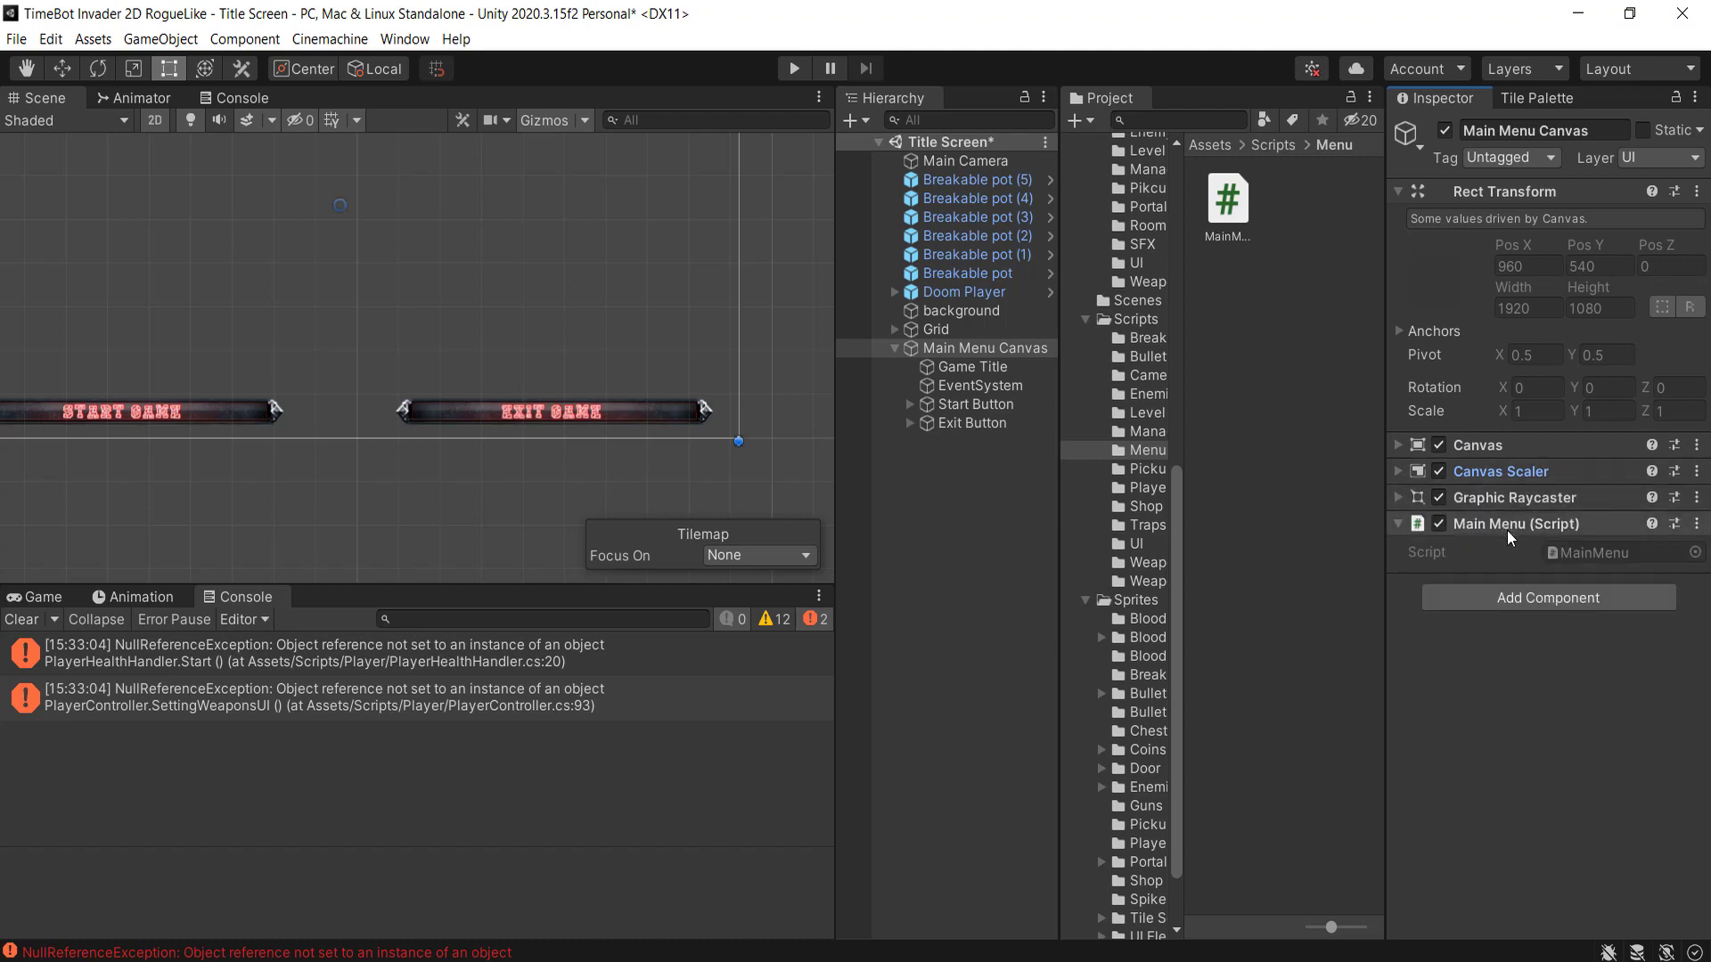
- Assign the MainMenu.ExitGame function to the Exit Button's On Click entry
{"action": "left_click", "coordinate": [980, 423]}
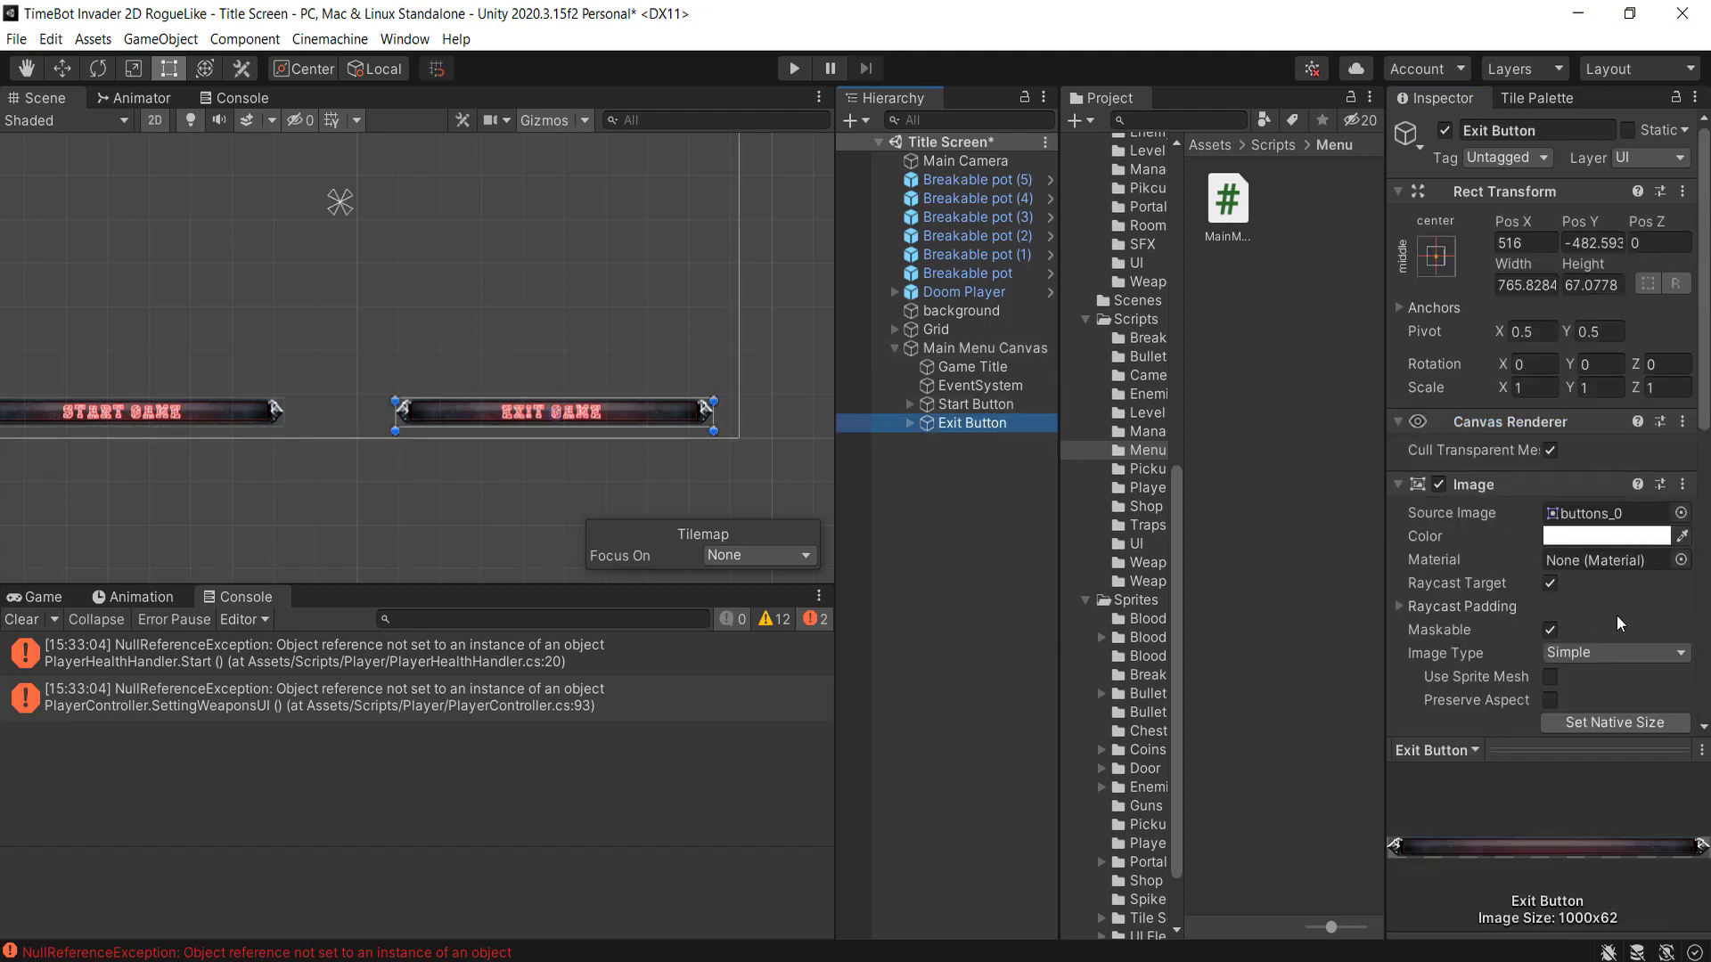
{"action": "scroll", "coordinate": [1616, 614], "scroll_direction": "down", "scroll_amount": 5}
{"action": "left_click", "coordinate": [1554, 647]}
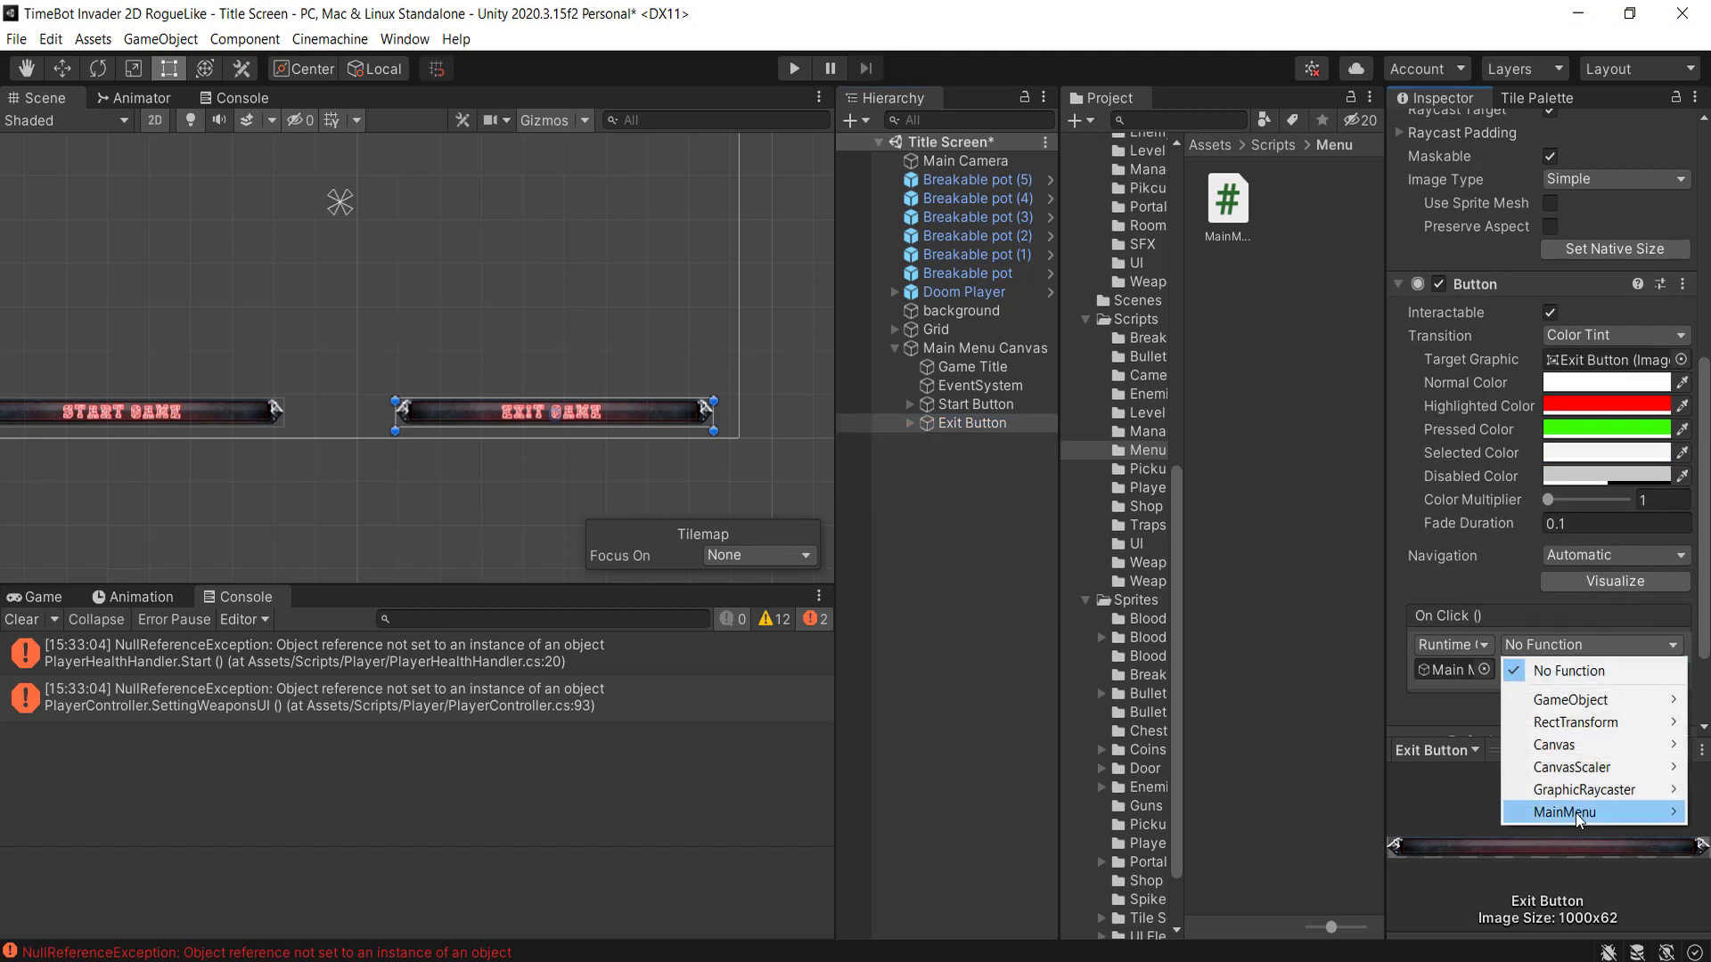
{"action": "mouse_move", "coordinate": [1575, 813]}
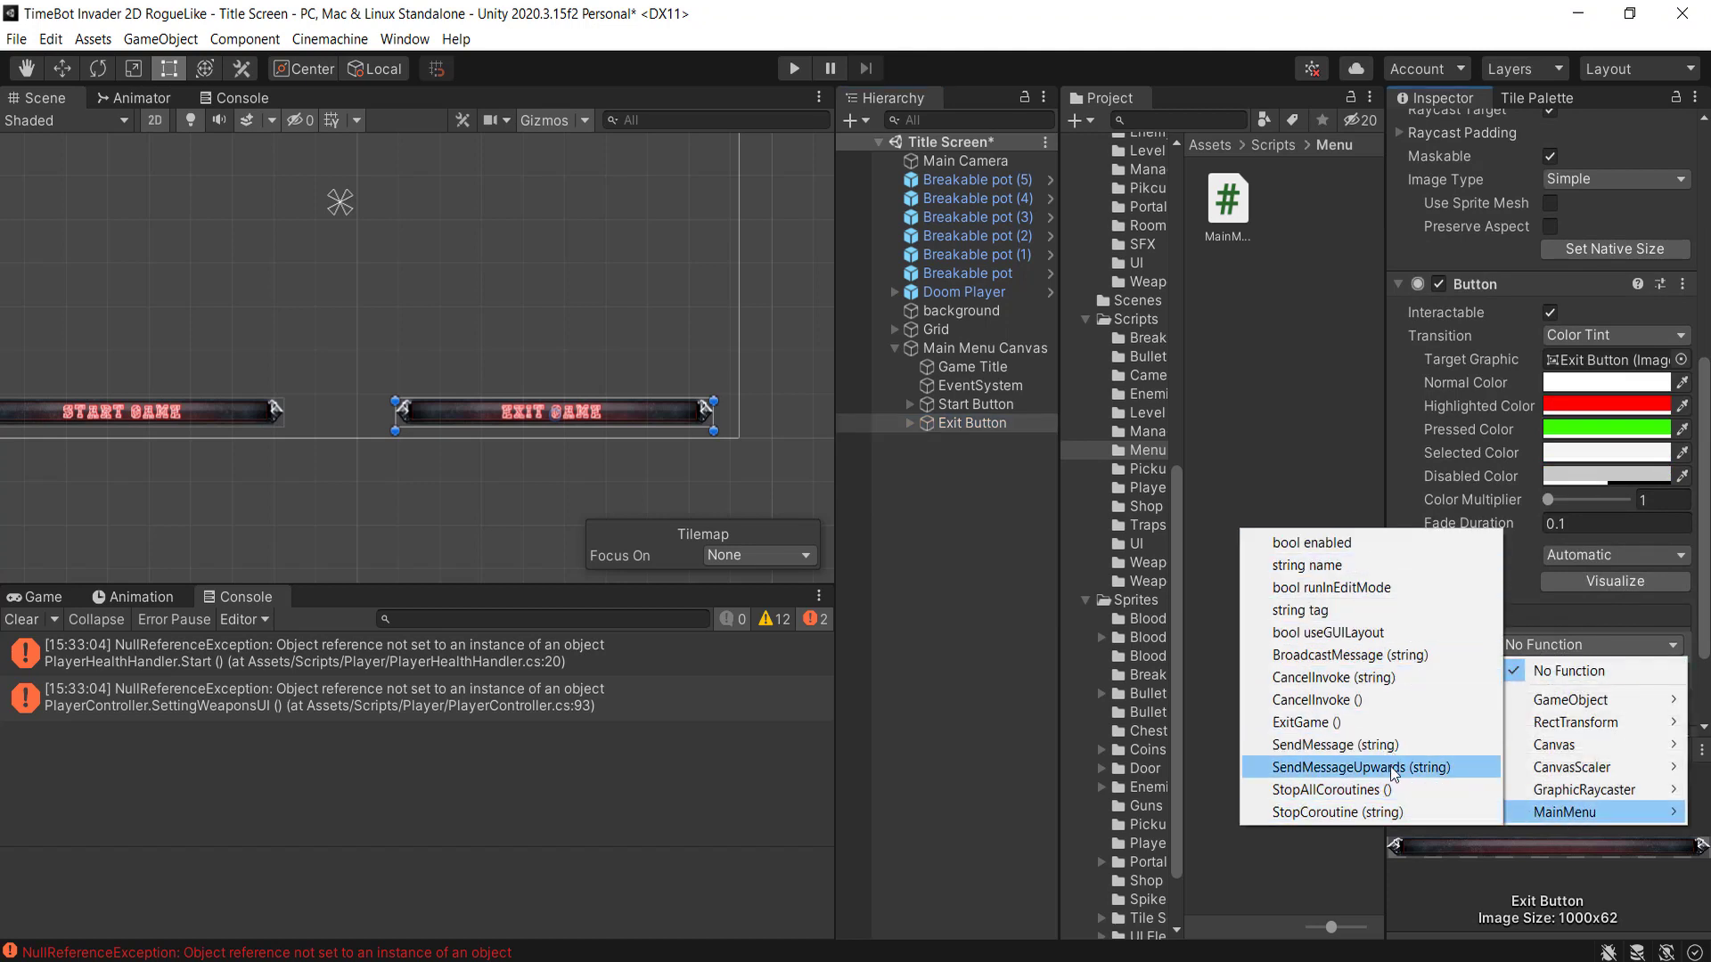
{"action": "left_click", "coordinate": [1349, 724]}
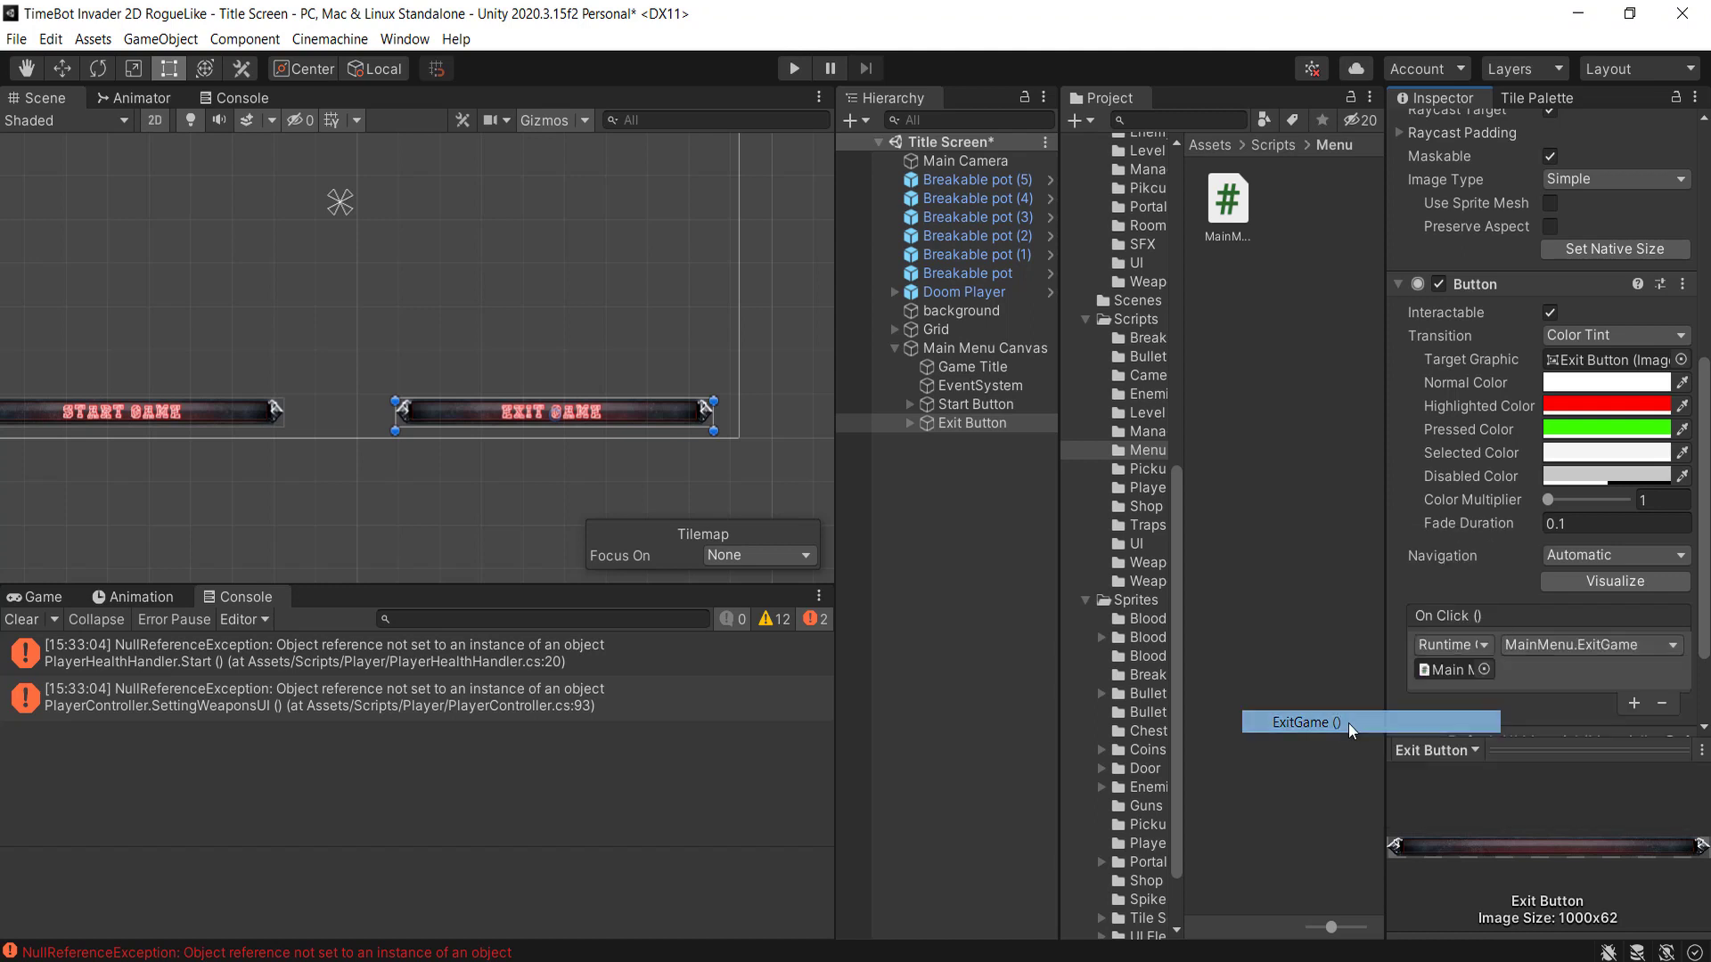
- Play the title screen, trigger the Exit Game button twice to test its log message, and stop playback
{"action": "left_click", "coordinate": [789, 70]}
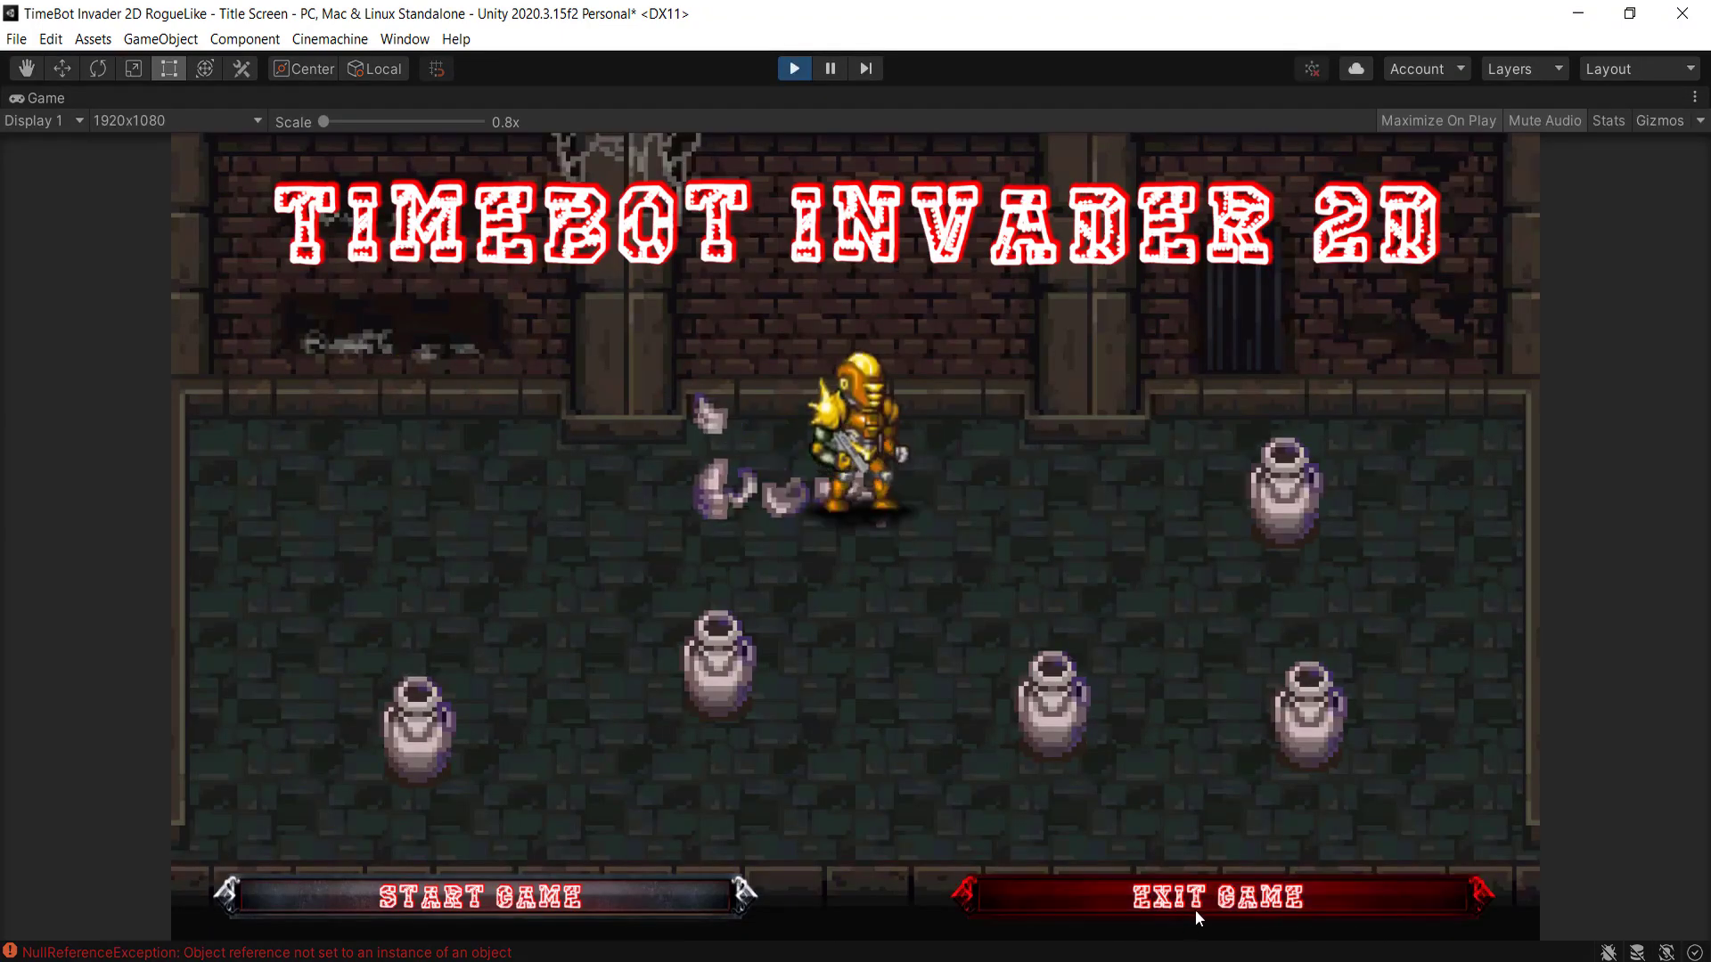
{"action": "left_click", "coordinate": [1210, 903]}
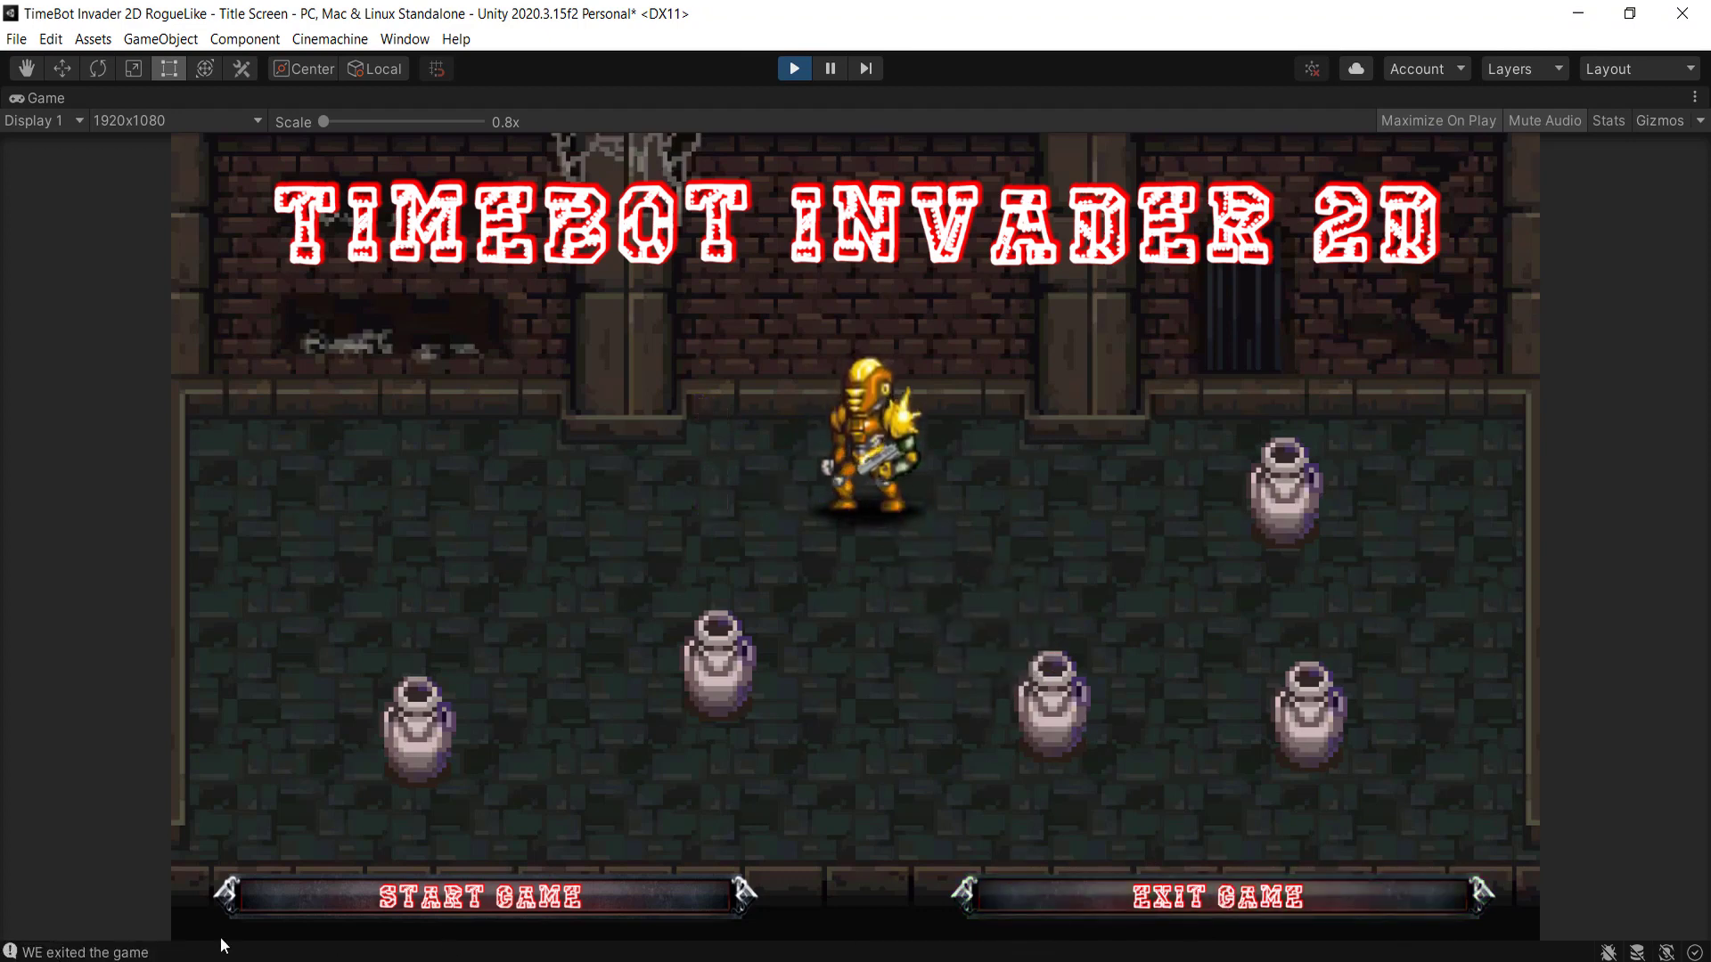
{"action": "left_click", "coordinate": [1211, 897]}
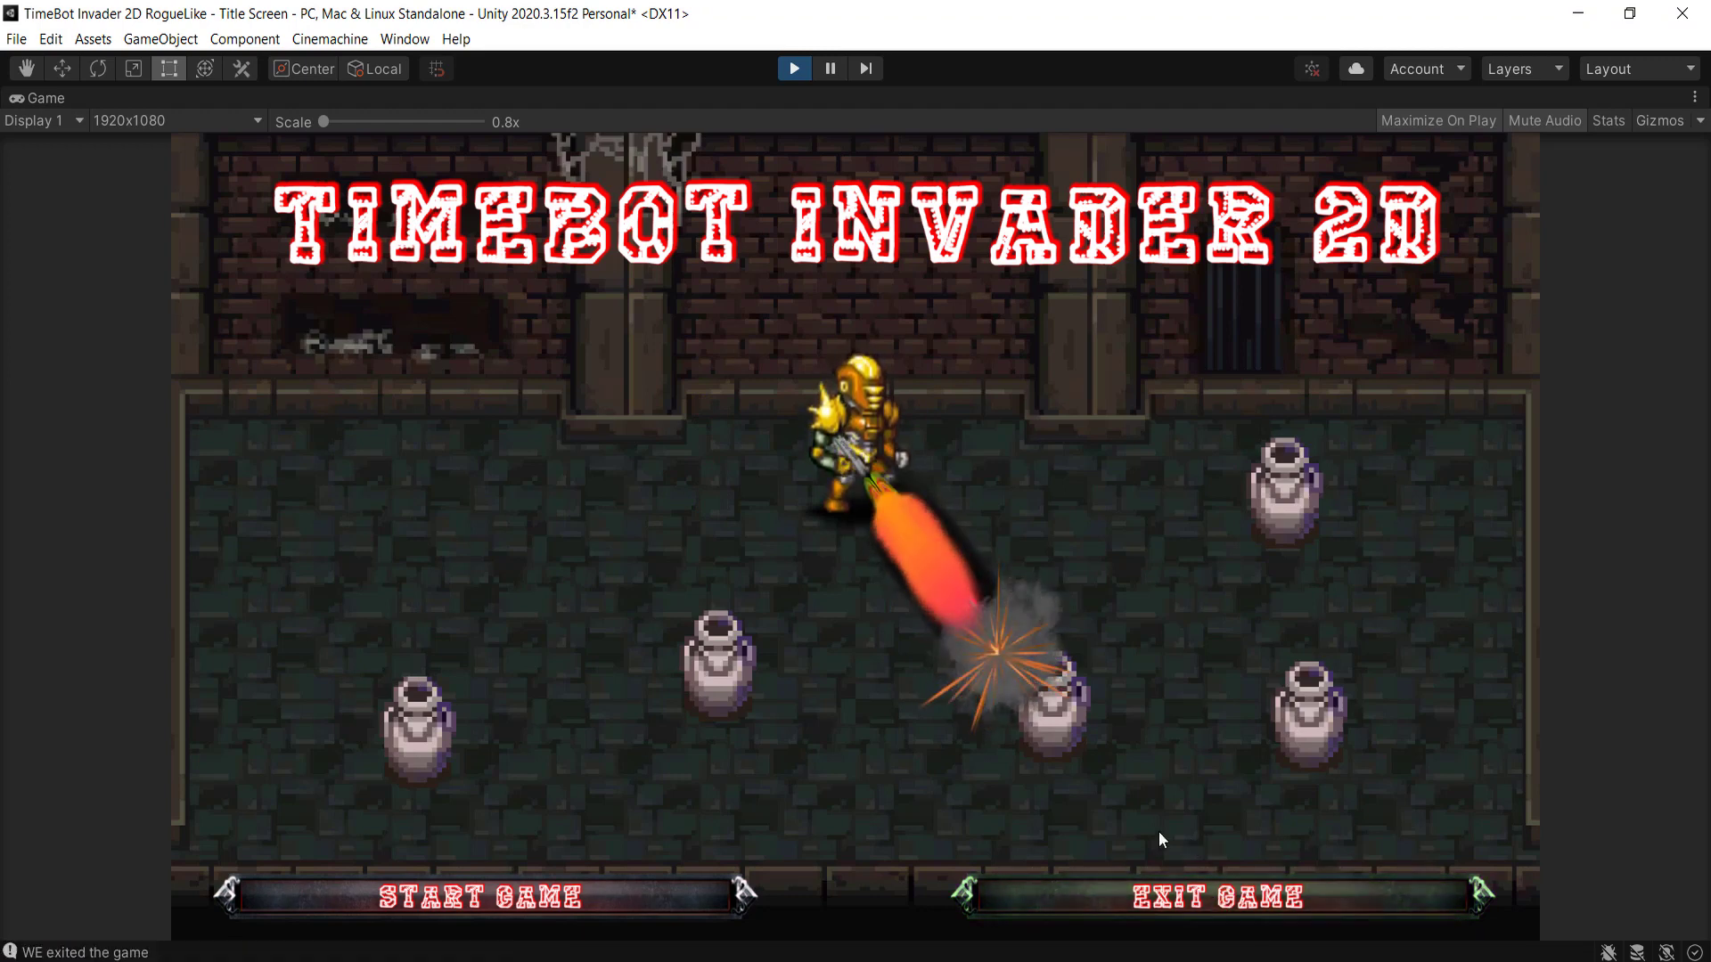
{"action": "left_click", "coordinate": [796, 68]}
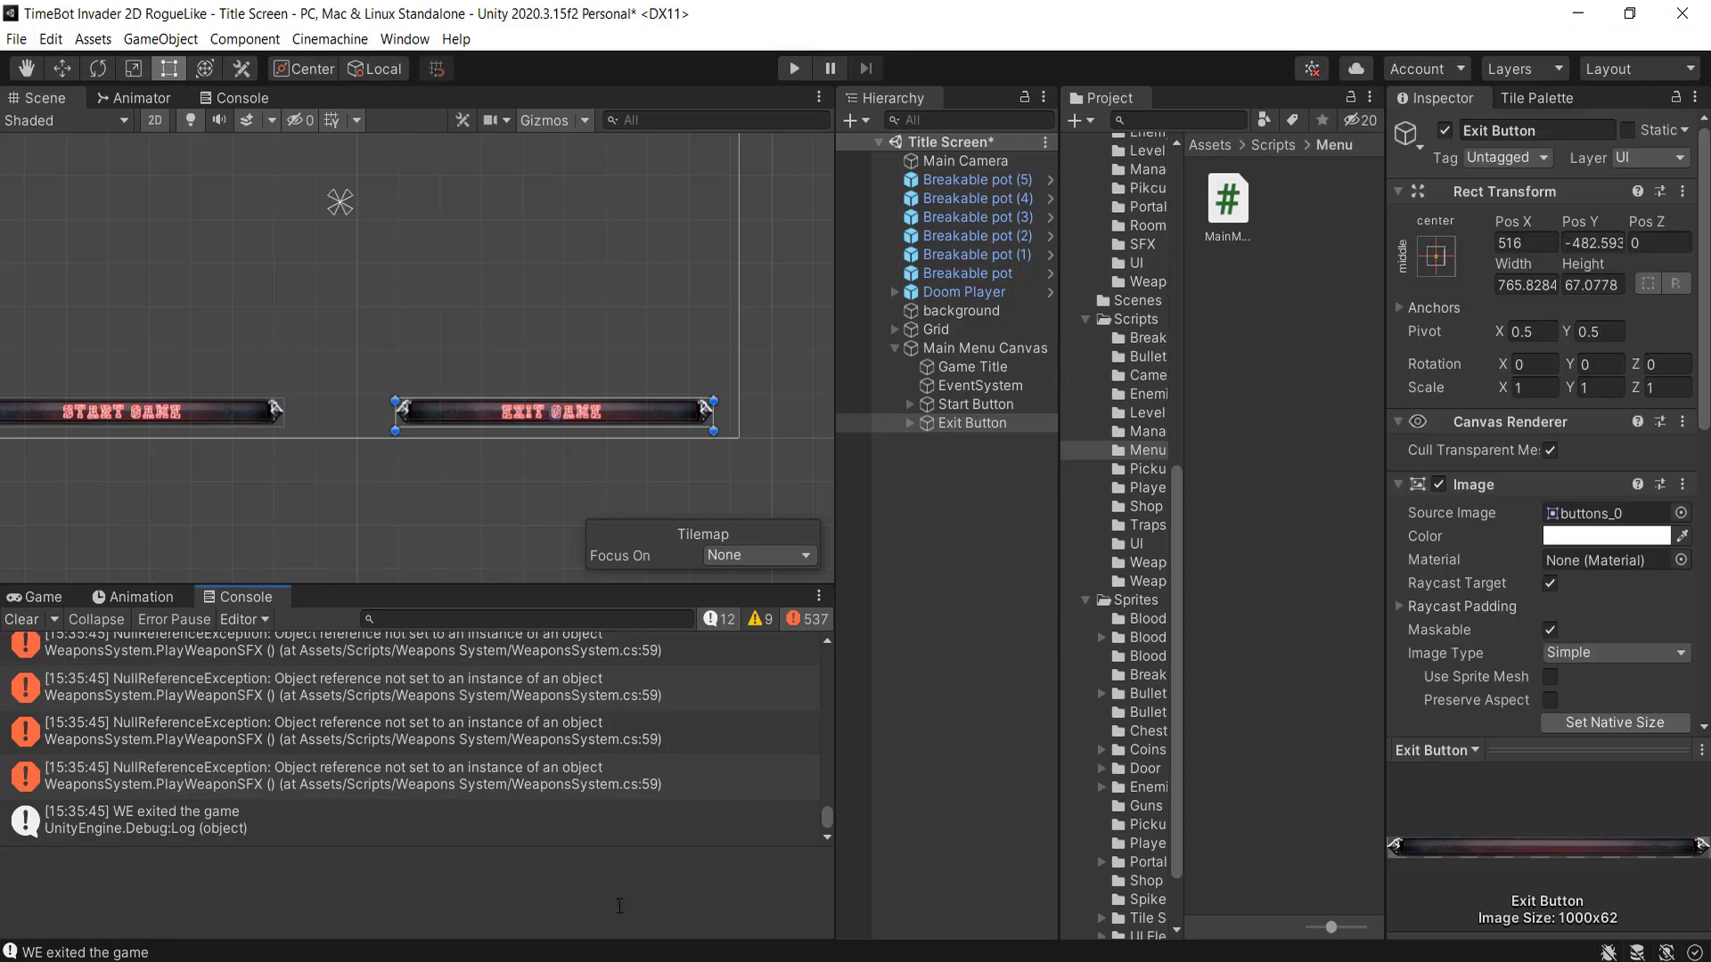
{"action": "left_click", "coordinate": [549, 880]}
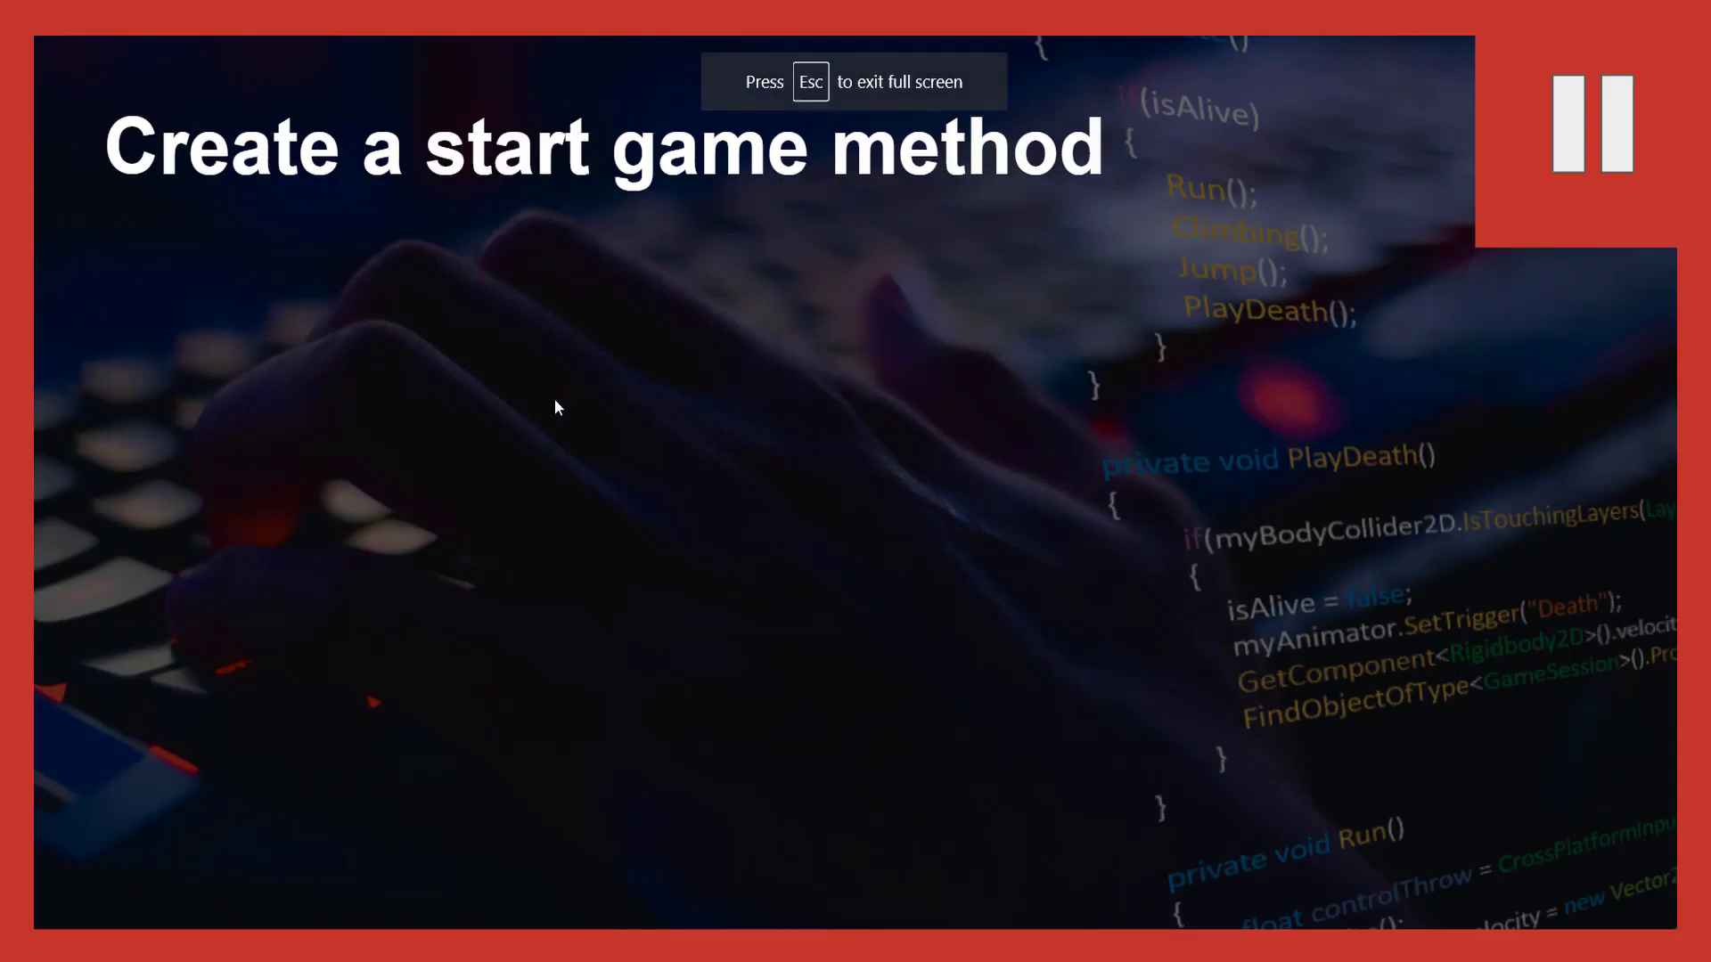
{"action": "key", "text": "ctrl+l"}
{"action": "key", "text": "Right"}
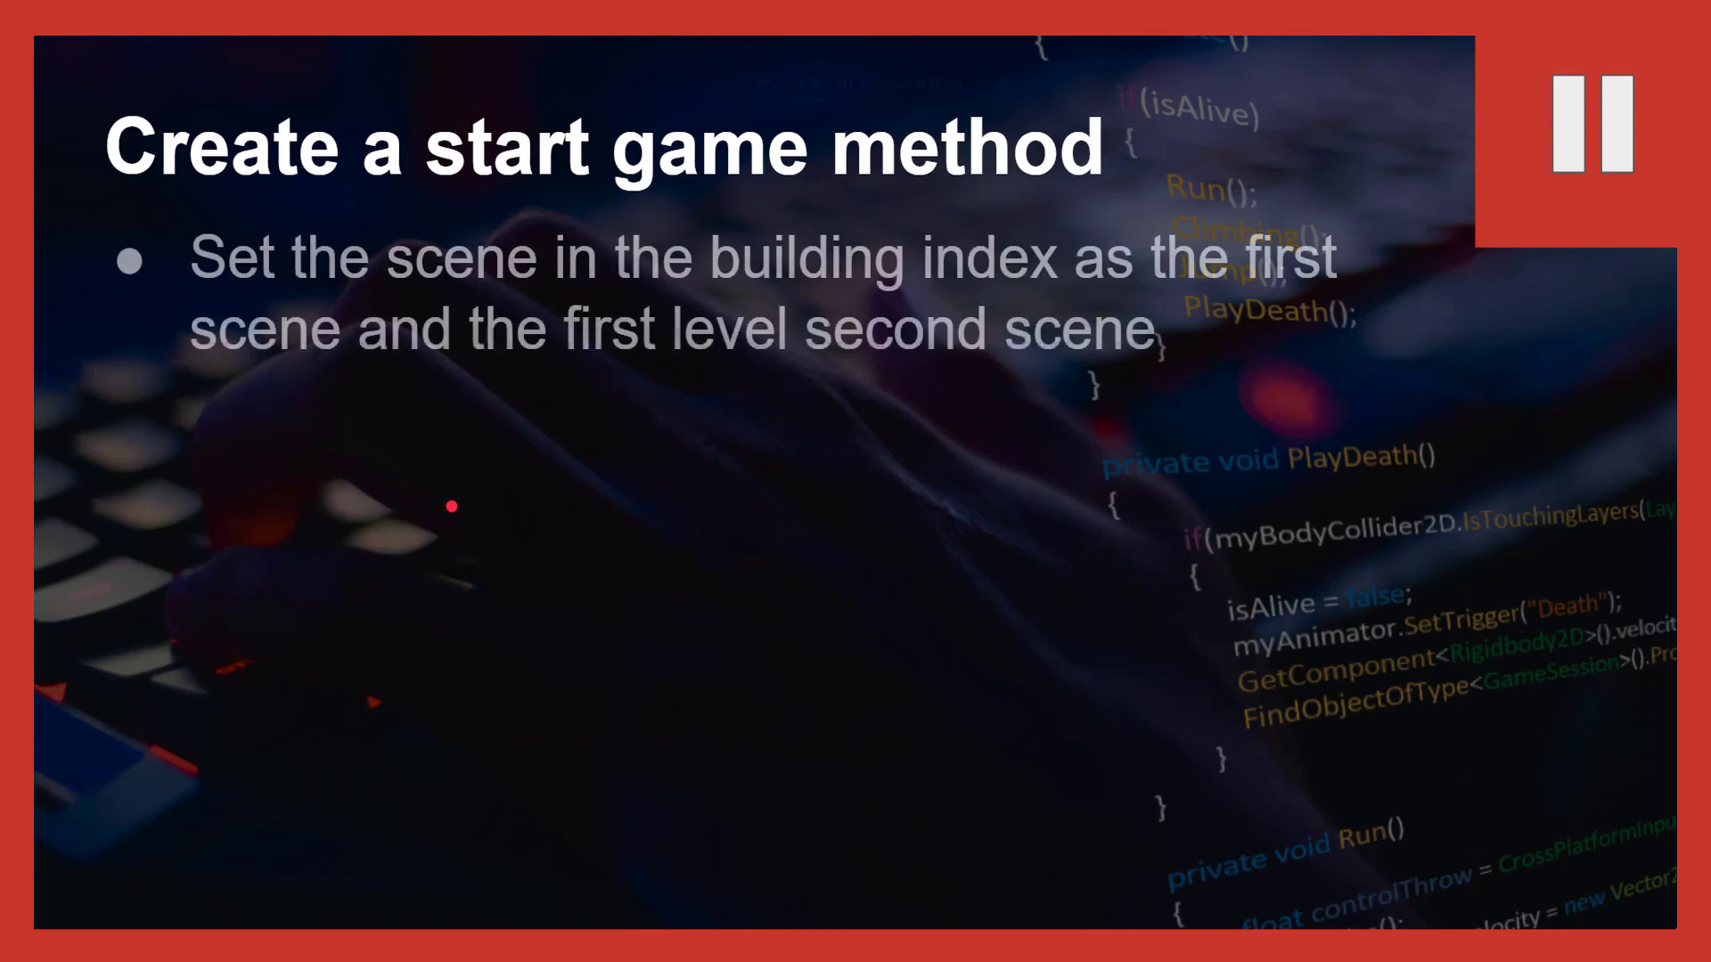